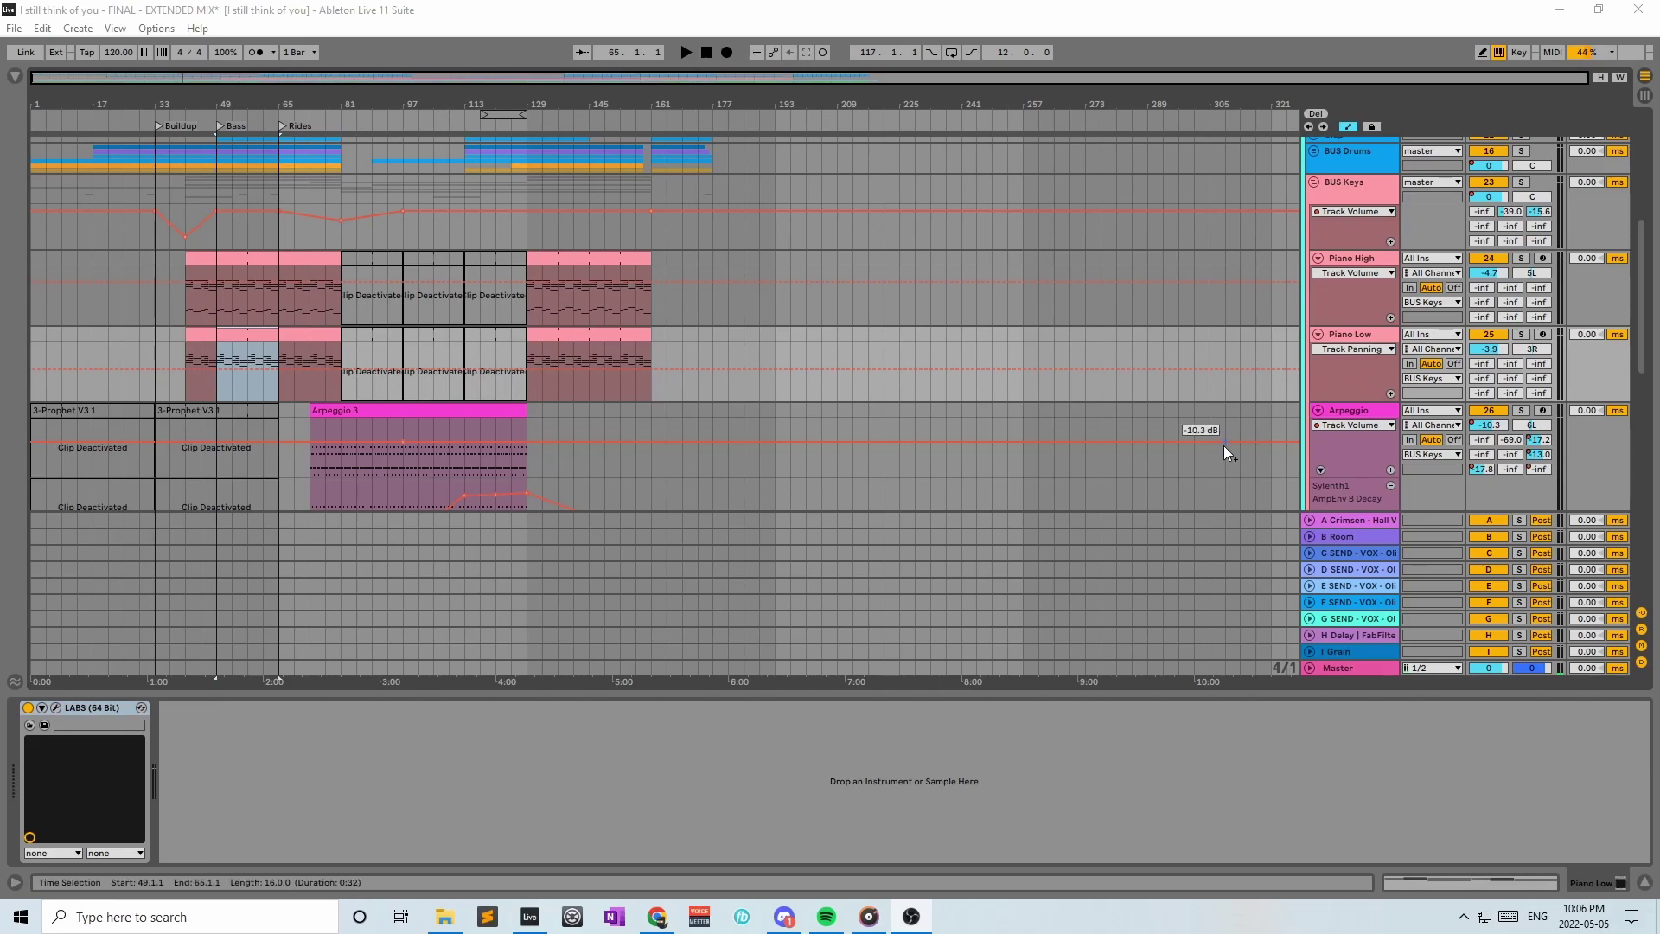
Solo the Piano Low track, listen to its section from bar 49, and check its LABS instrument preset
left_click(1521, 334)
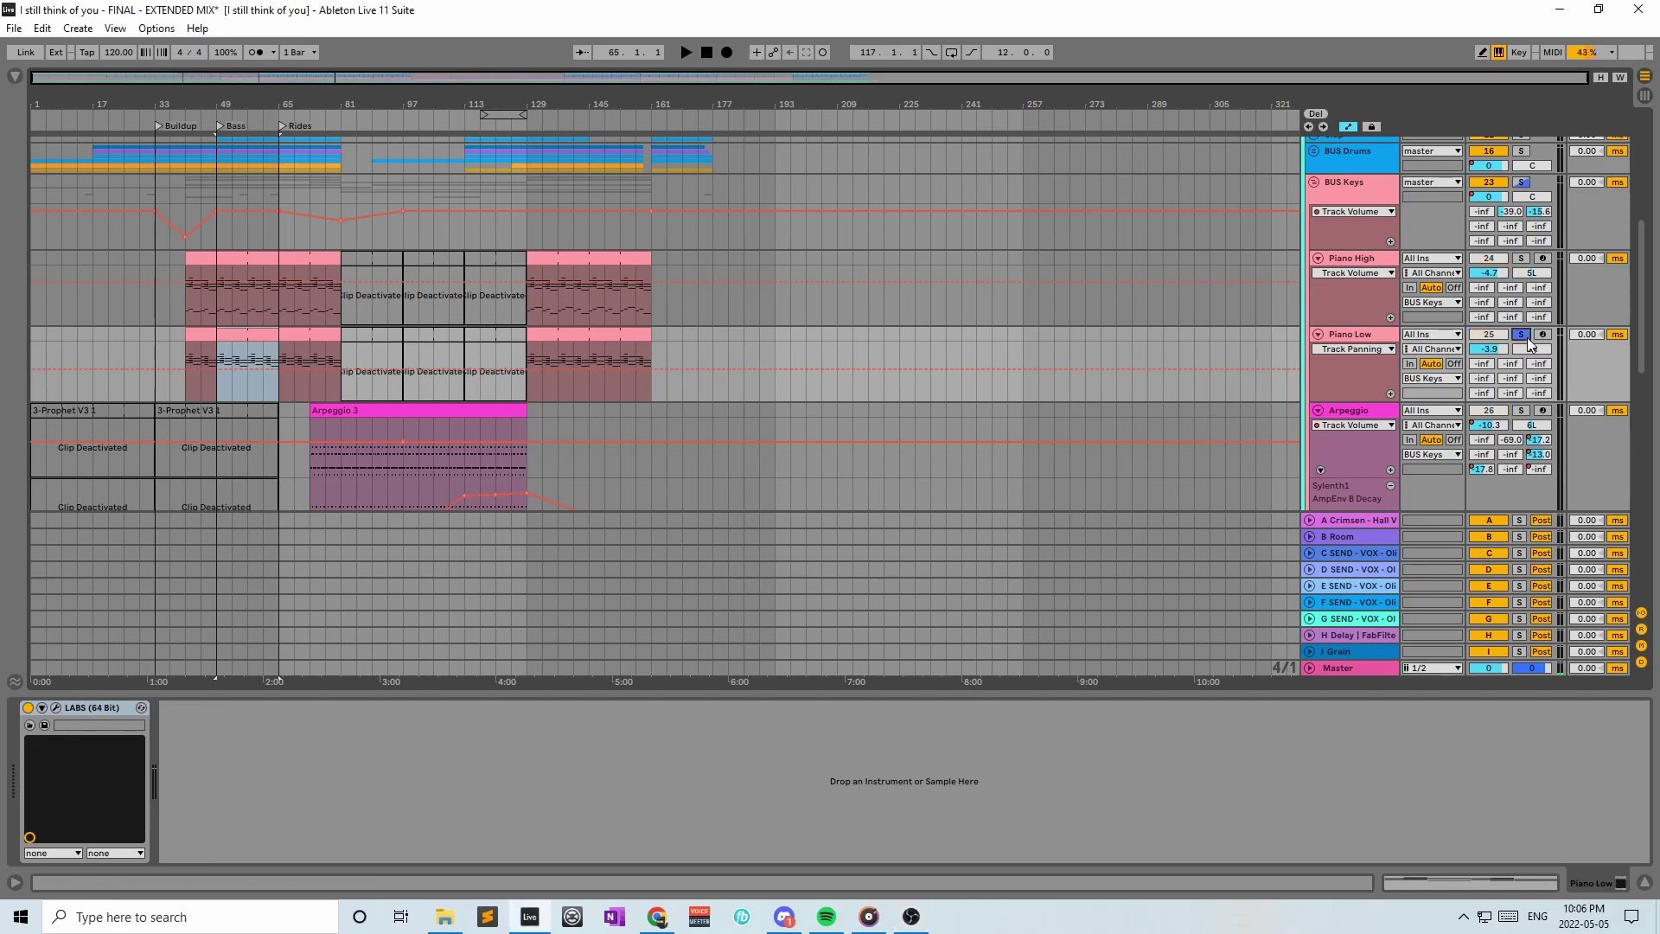
key("space")
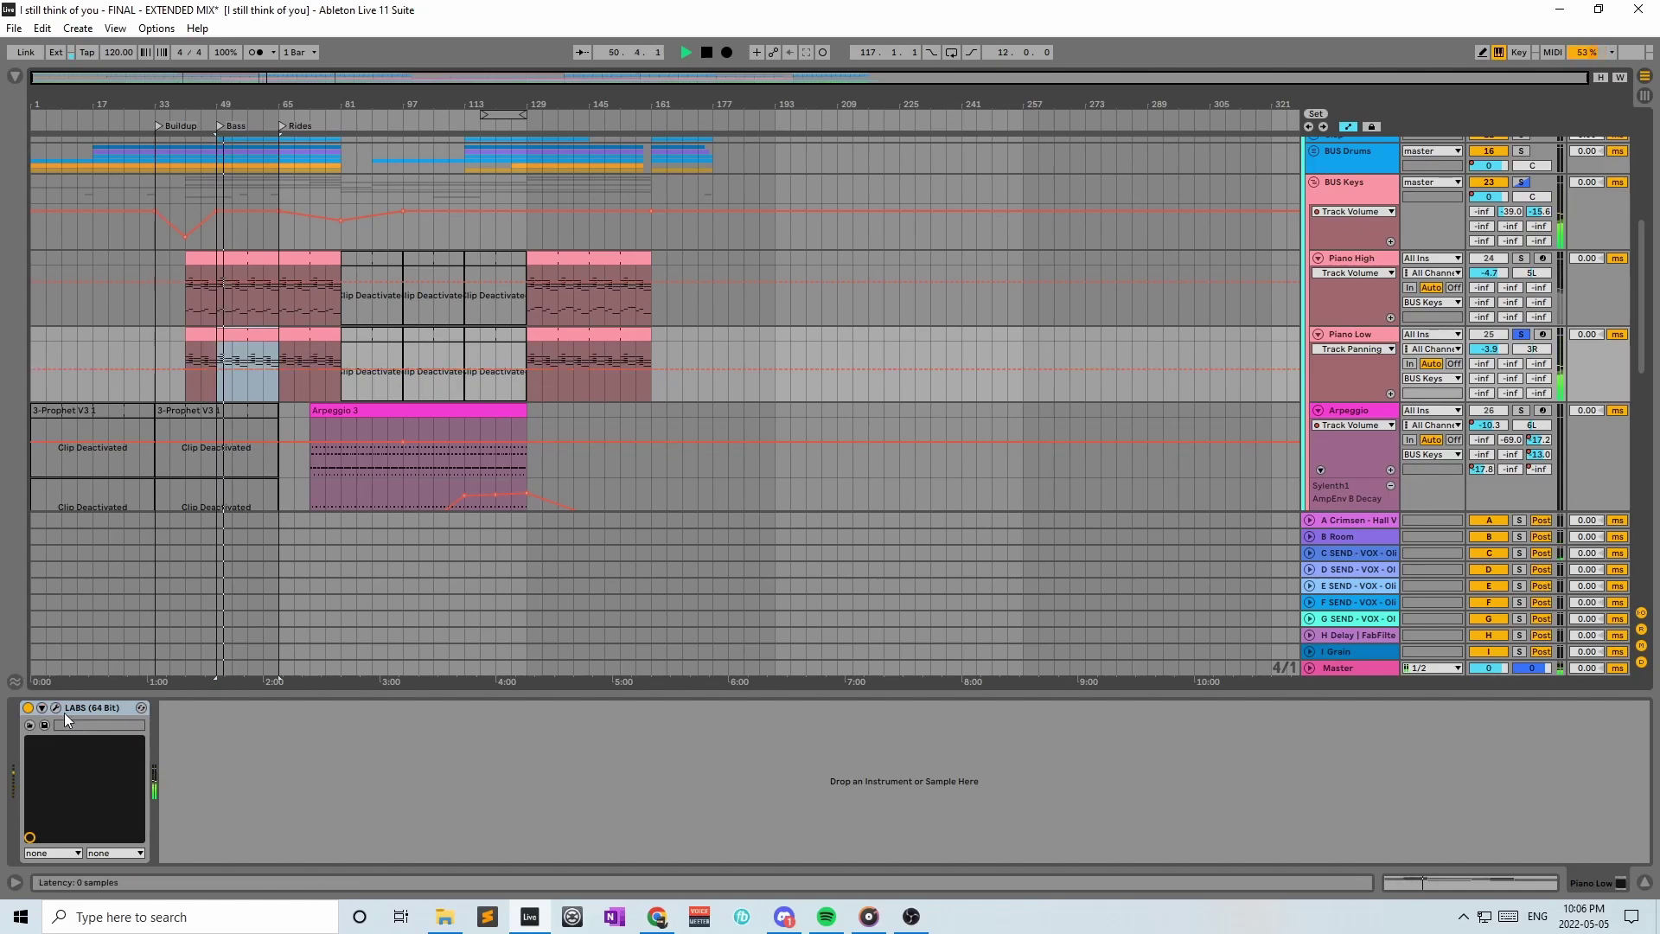
key("space")
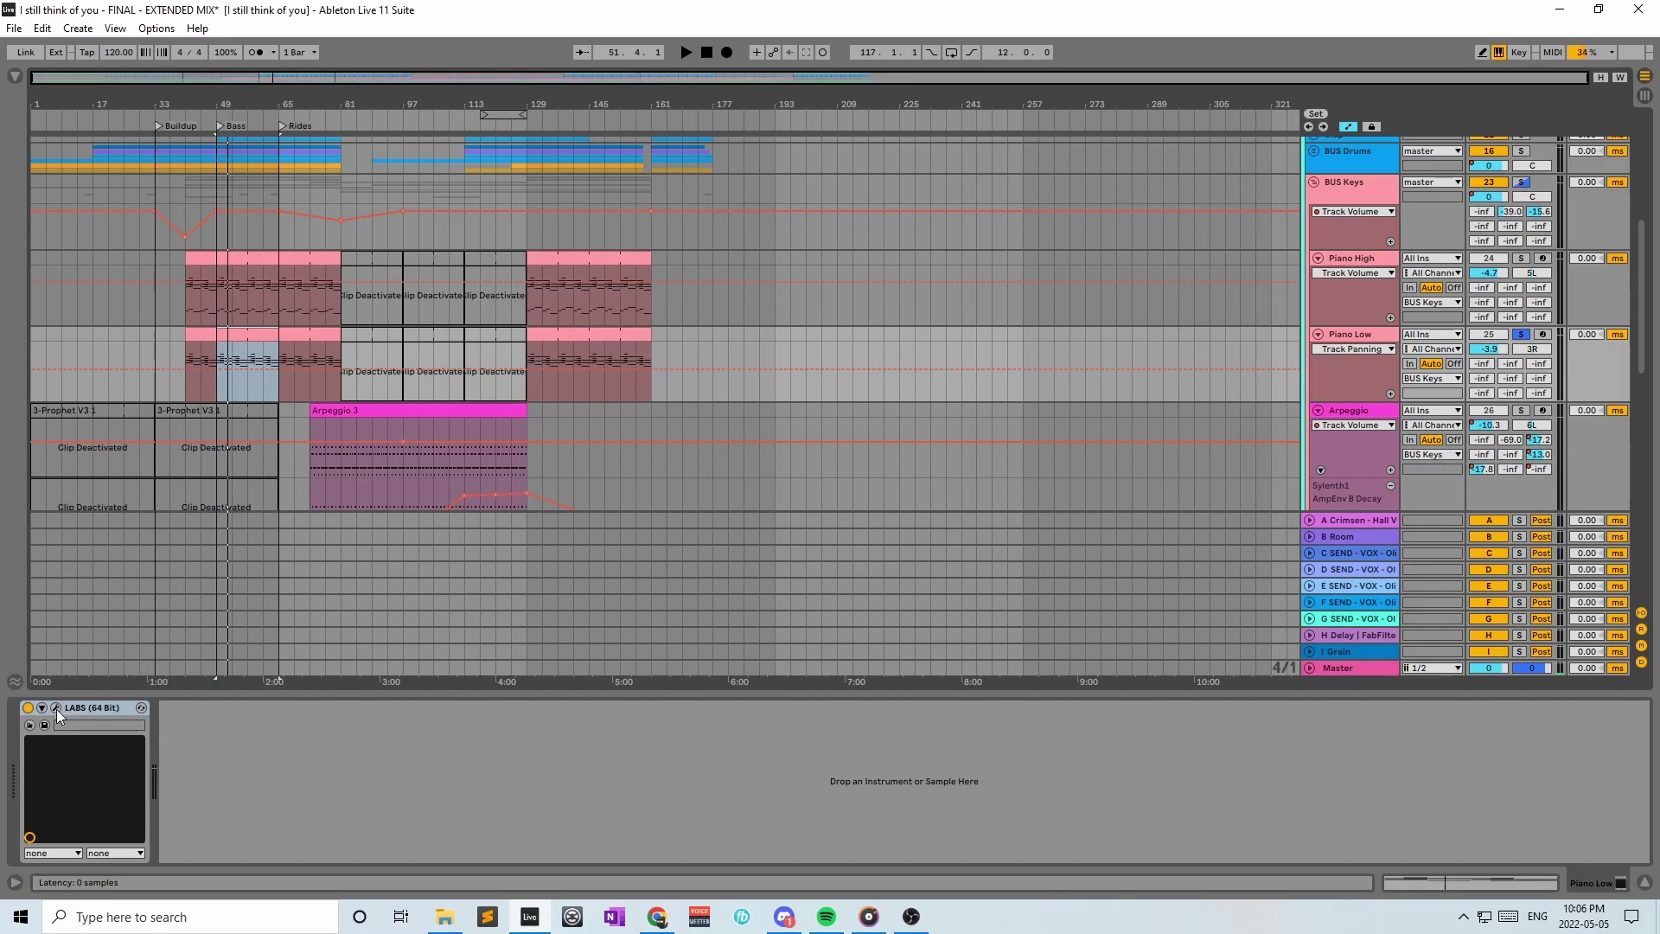
left_click(56, 708)
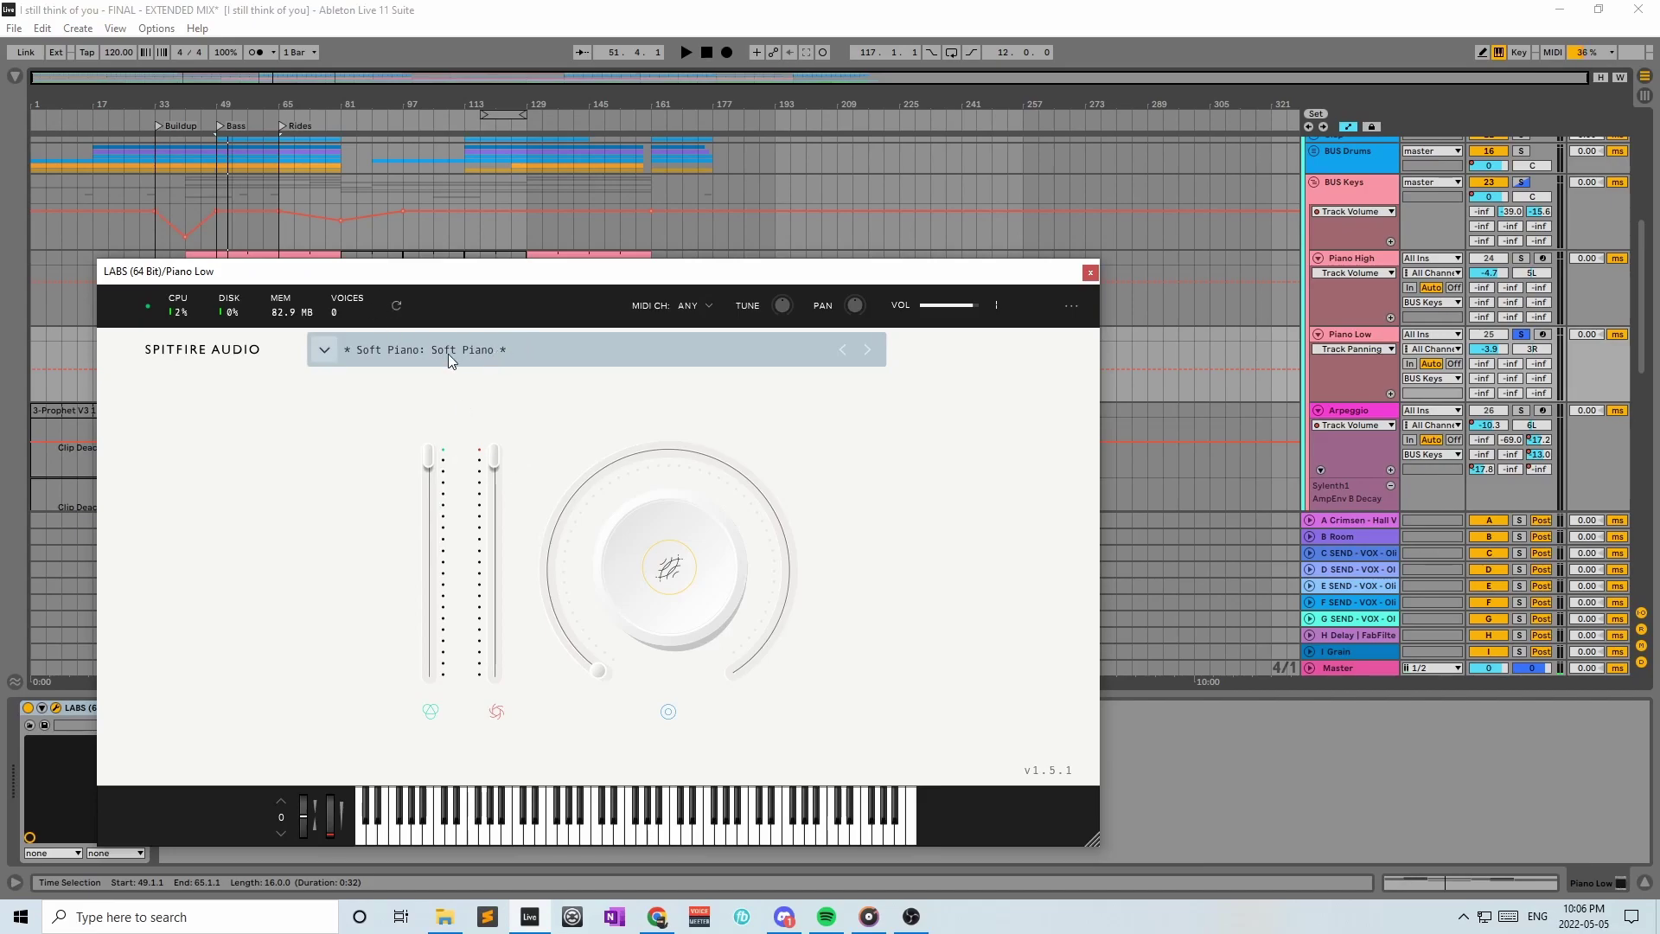
left_click(1089, 274)
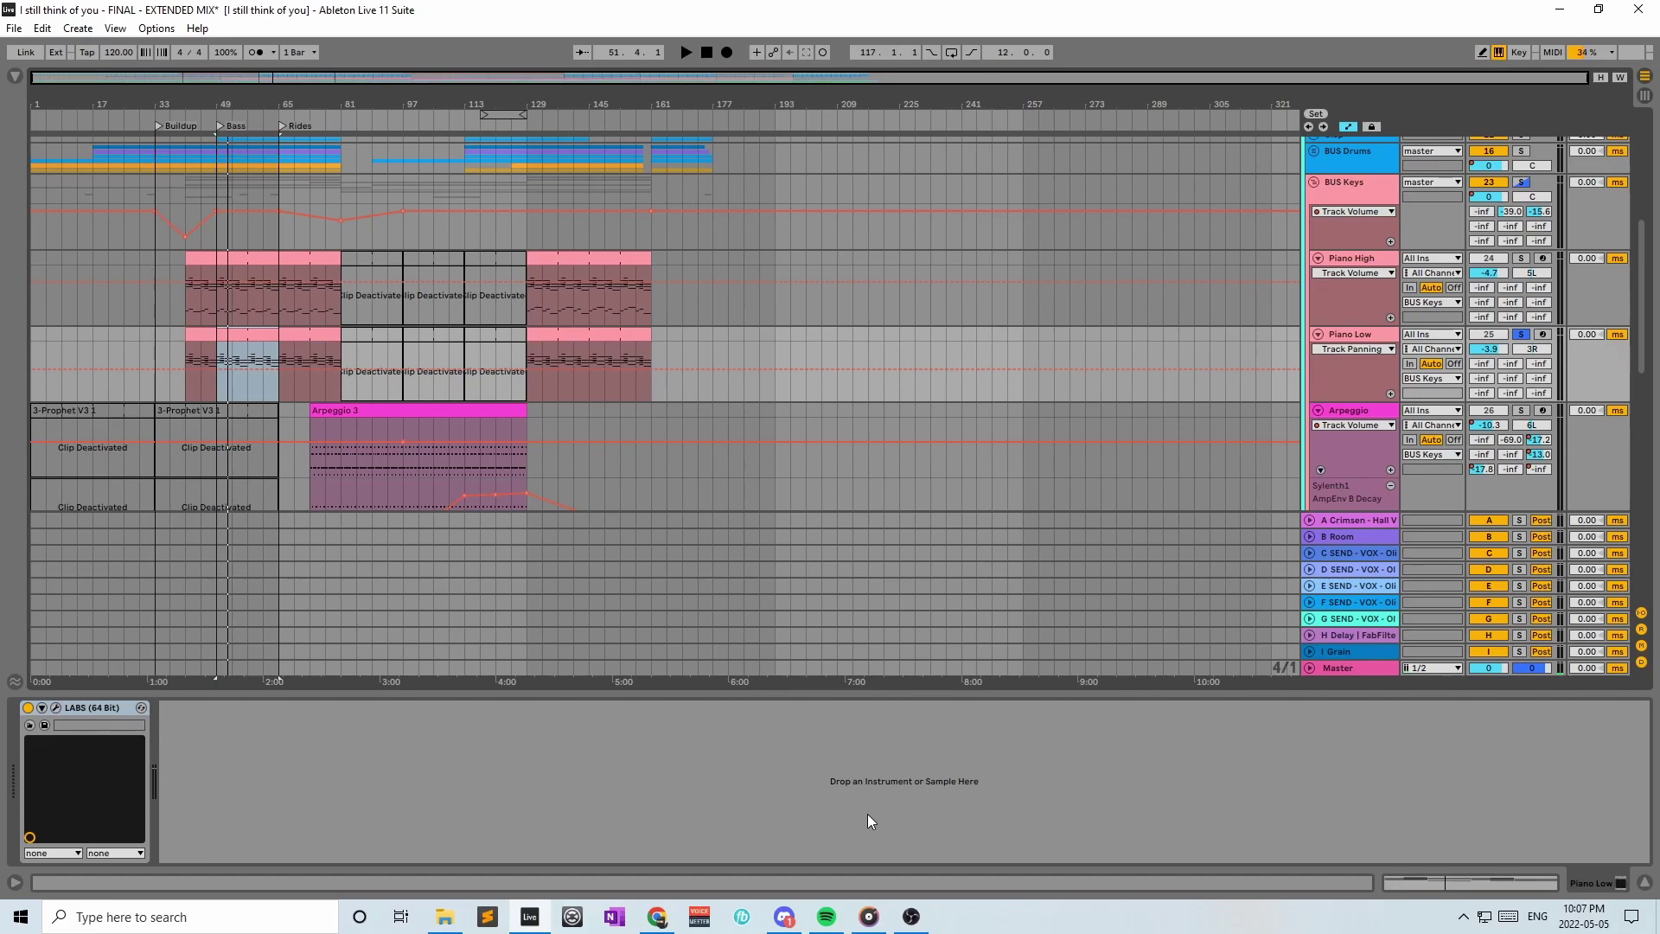
Look over the tracks in the BUS Keys group, from Piano High through Arpeggio to Lead and Old lead
scroll(703, 527, "down", 2)
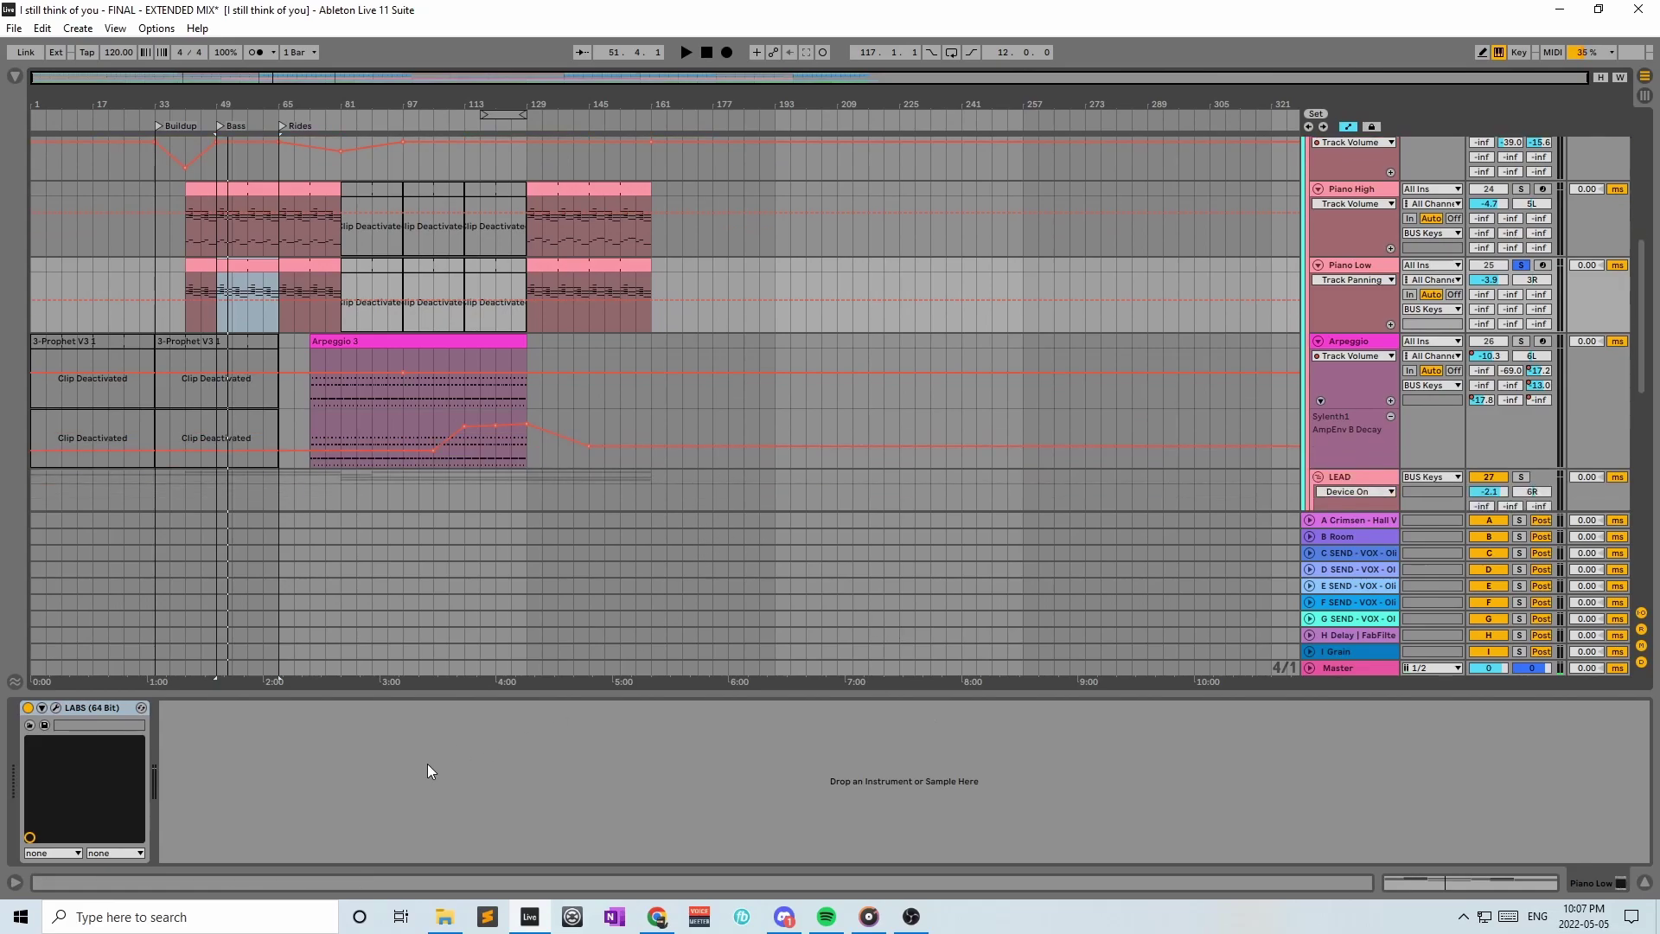
left_click(1377, 190)
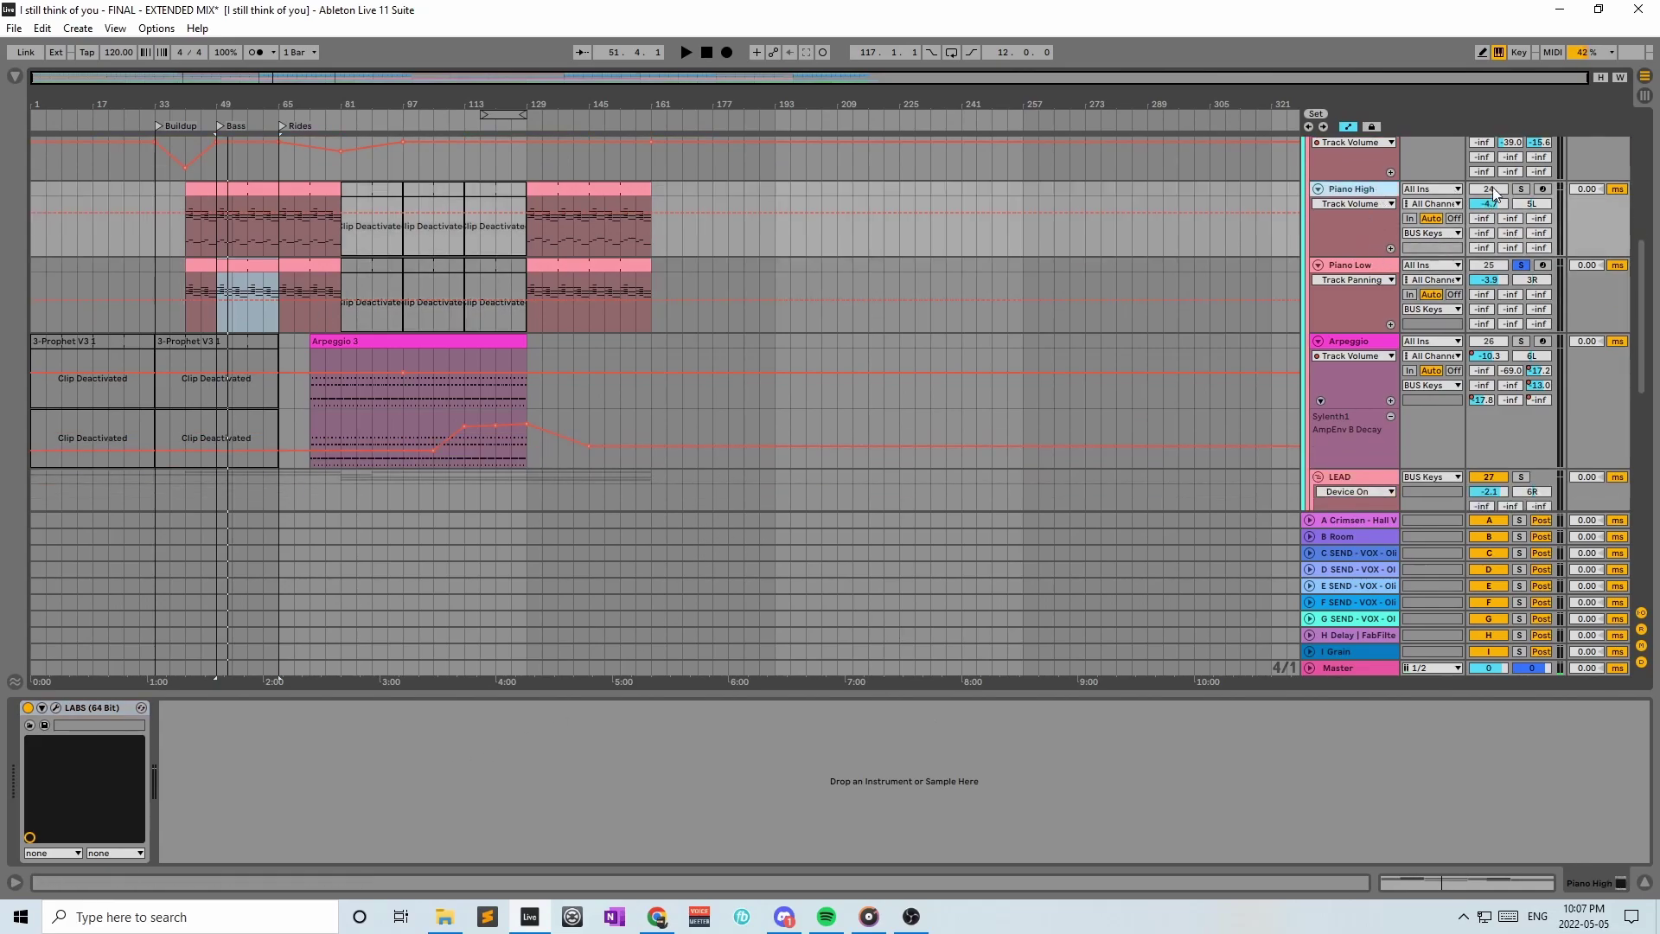
key("Down")
key("Down")
key("Down")
key("Down")
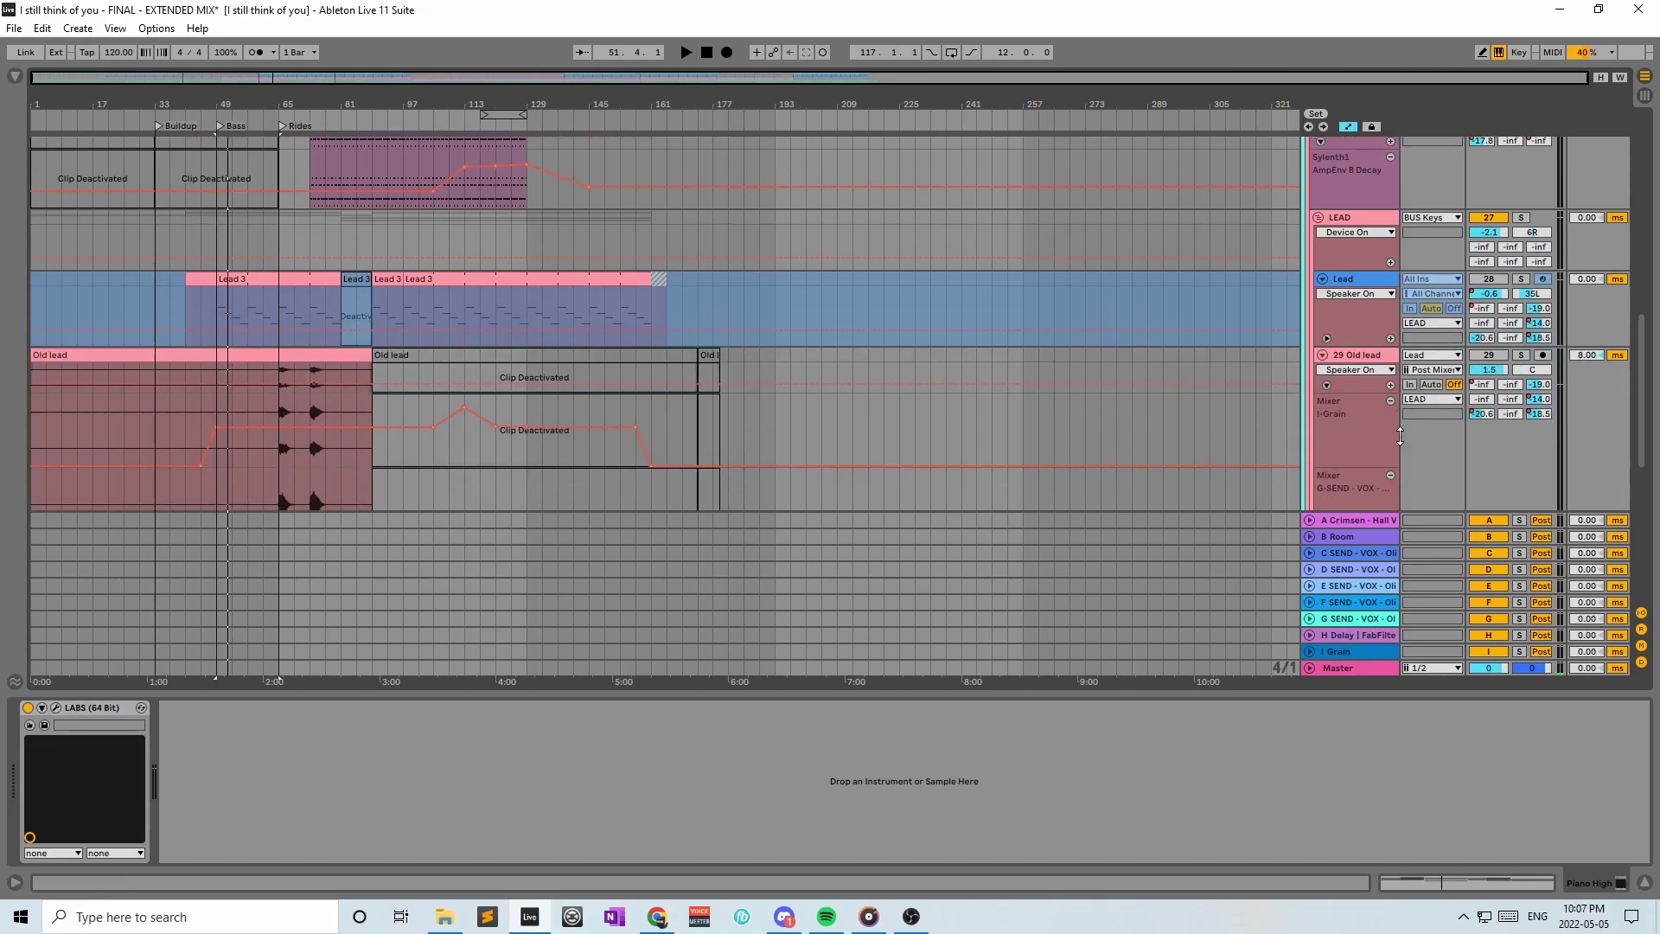
scroll(1400, 435, "down", 4)
scroll(1349, 398, "up", 9)
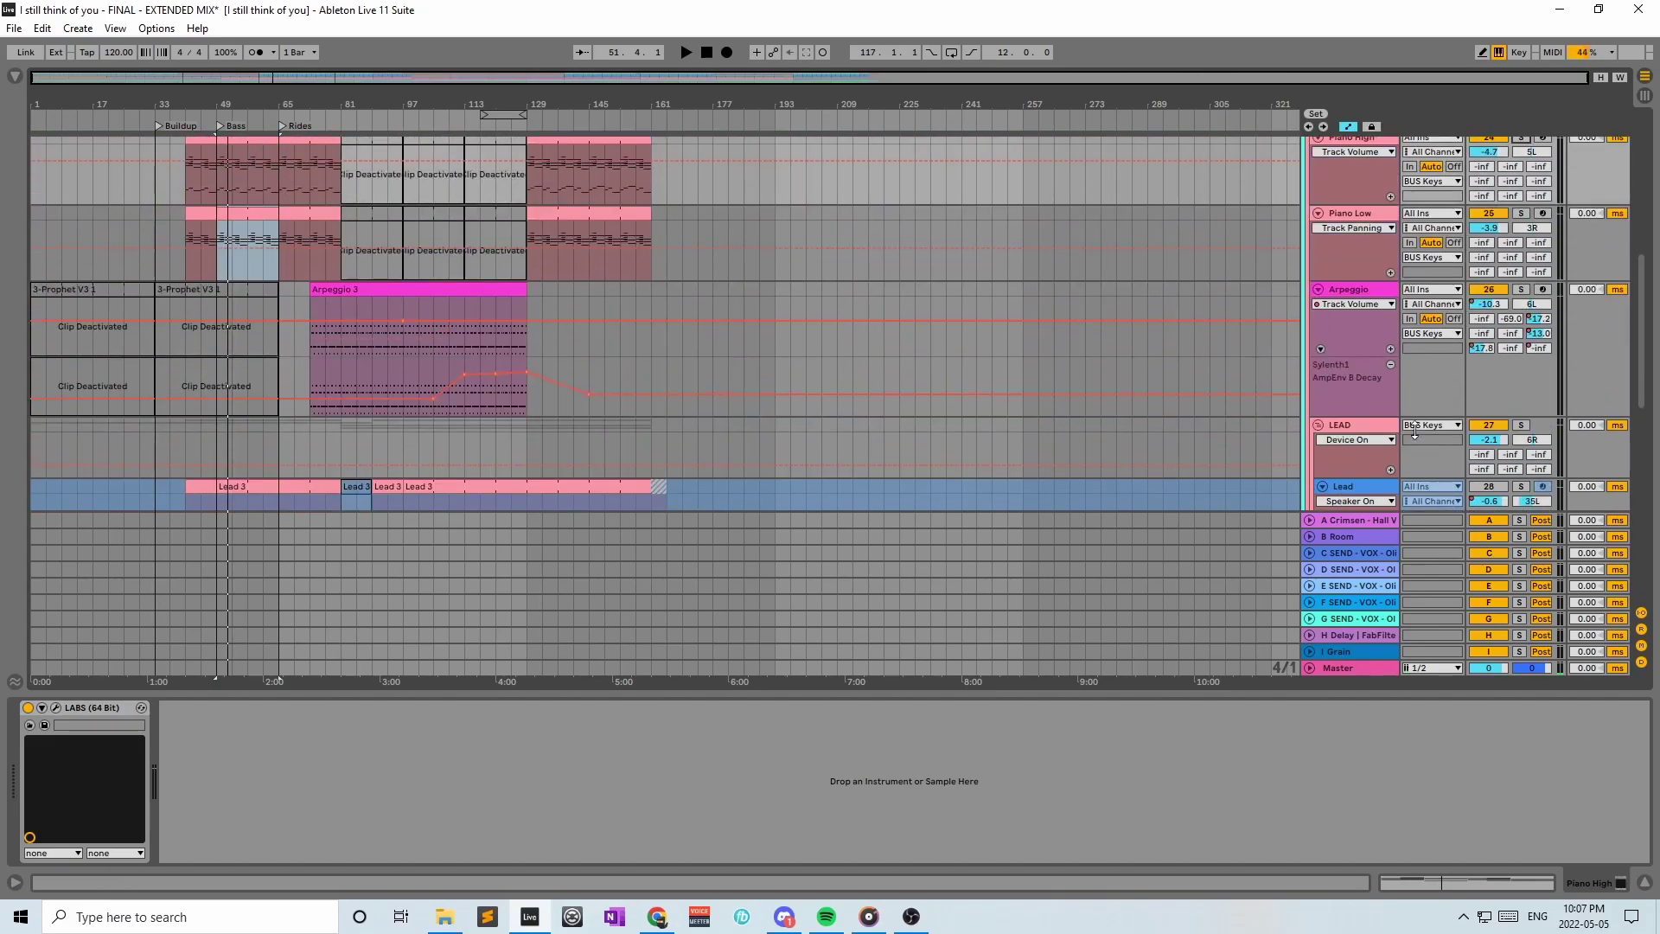
scroll(1419, 444, "up", 5)
Examine the chord notes of the Piano Low clip at bar 49, both folded and unfolded, and close the note editor
left_click(1383, 406)
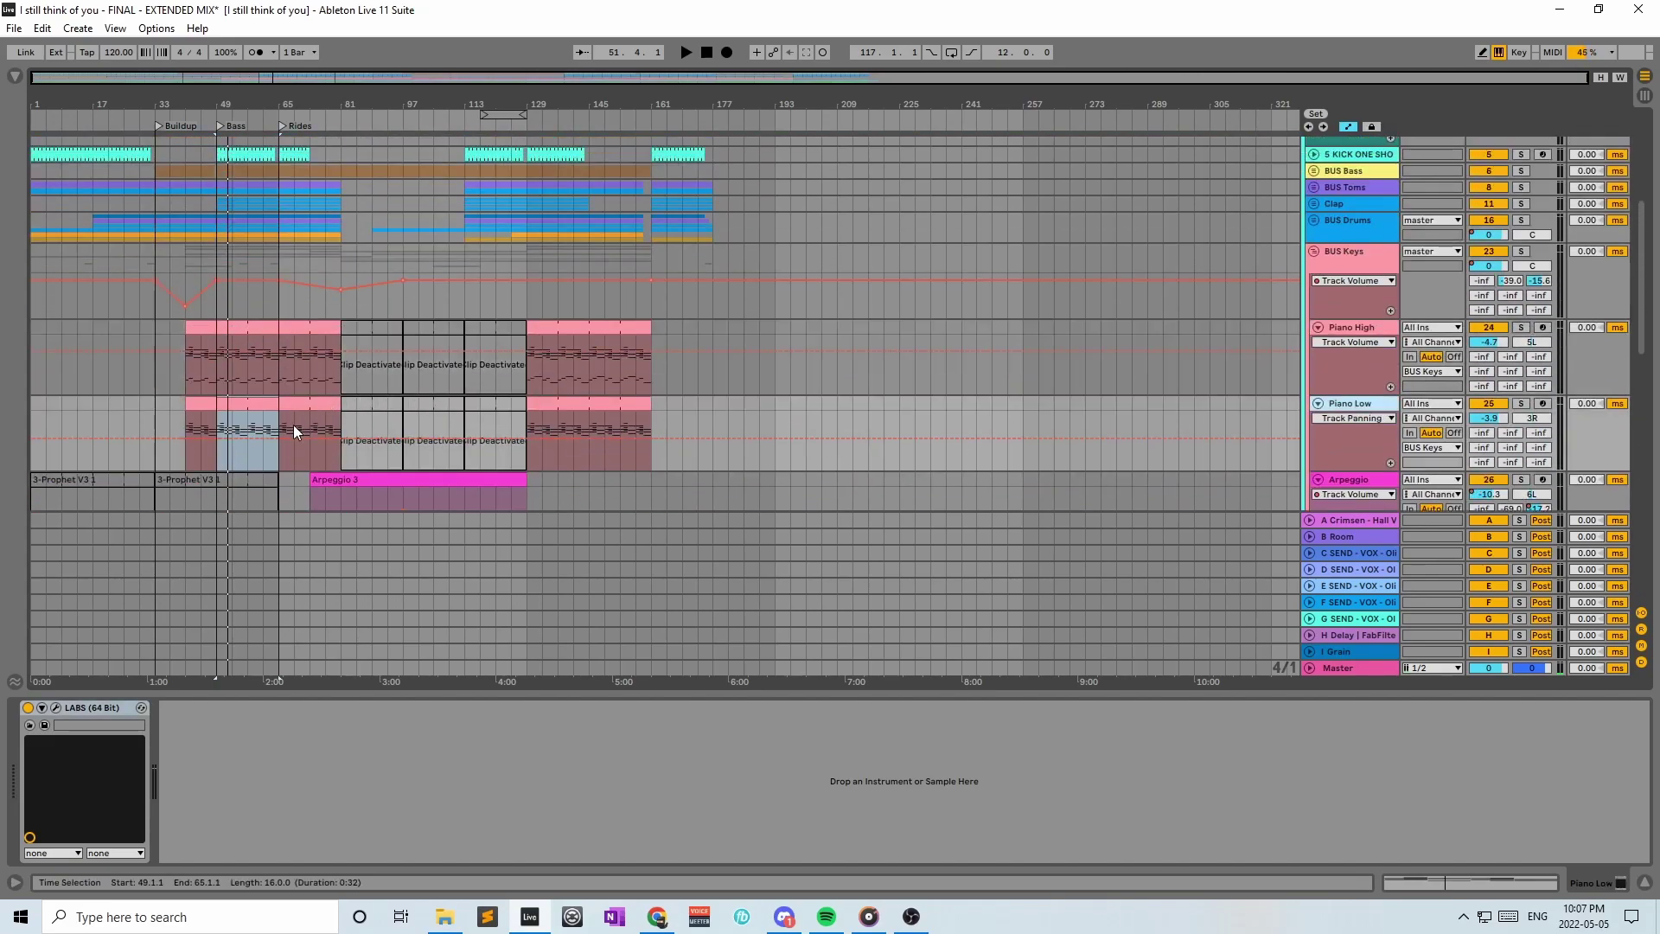
double_click(253, 419)
scroll(450, 671, "down", 1)
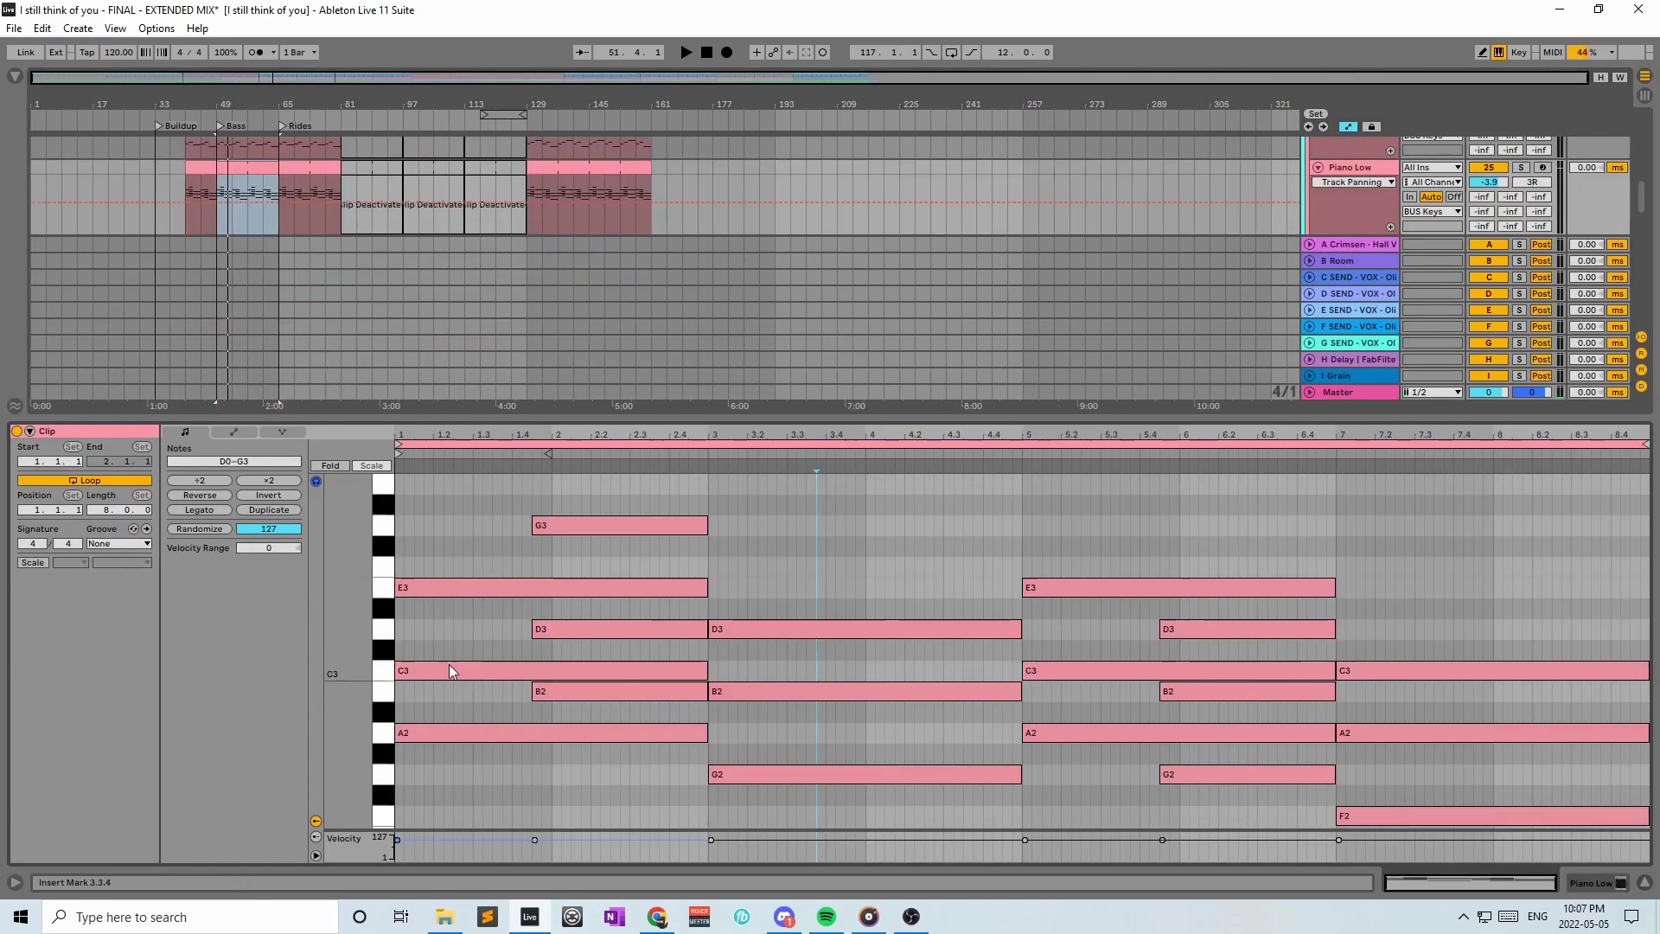
left_click(331, 466)
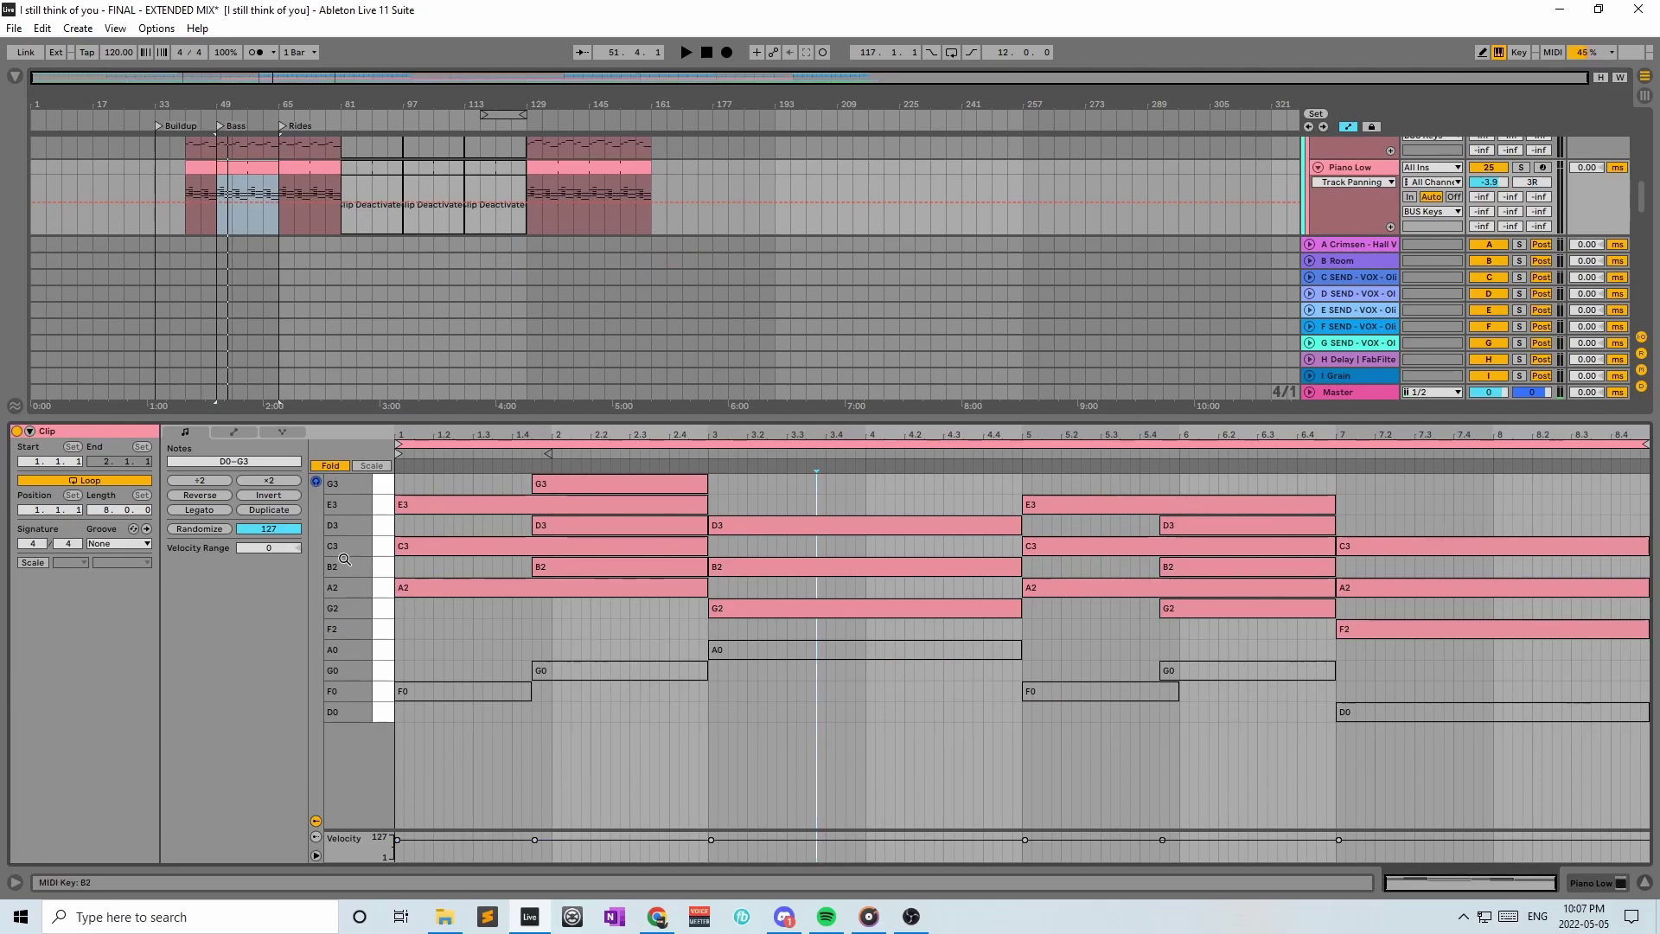
left_click(331, 466)
scroll(1093, 289, "up", 2)
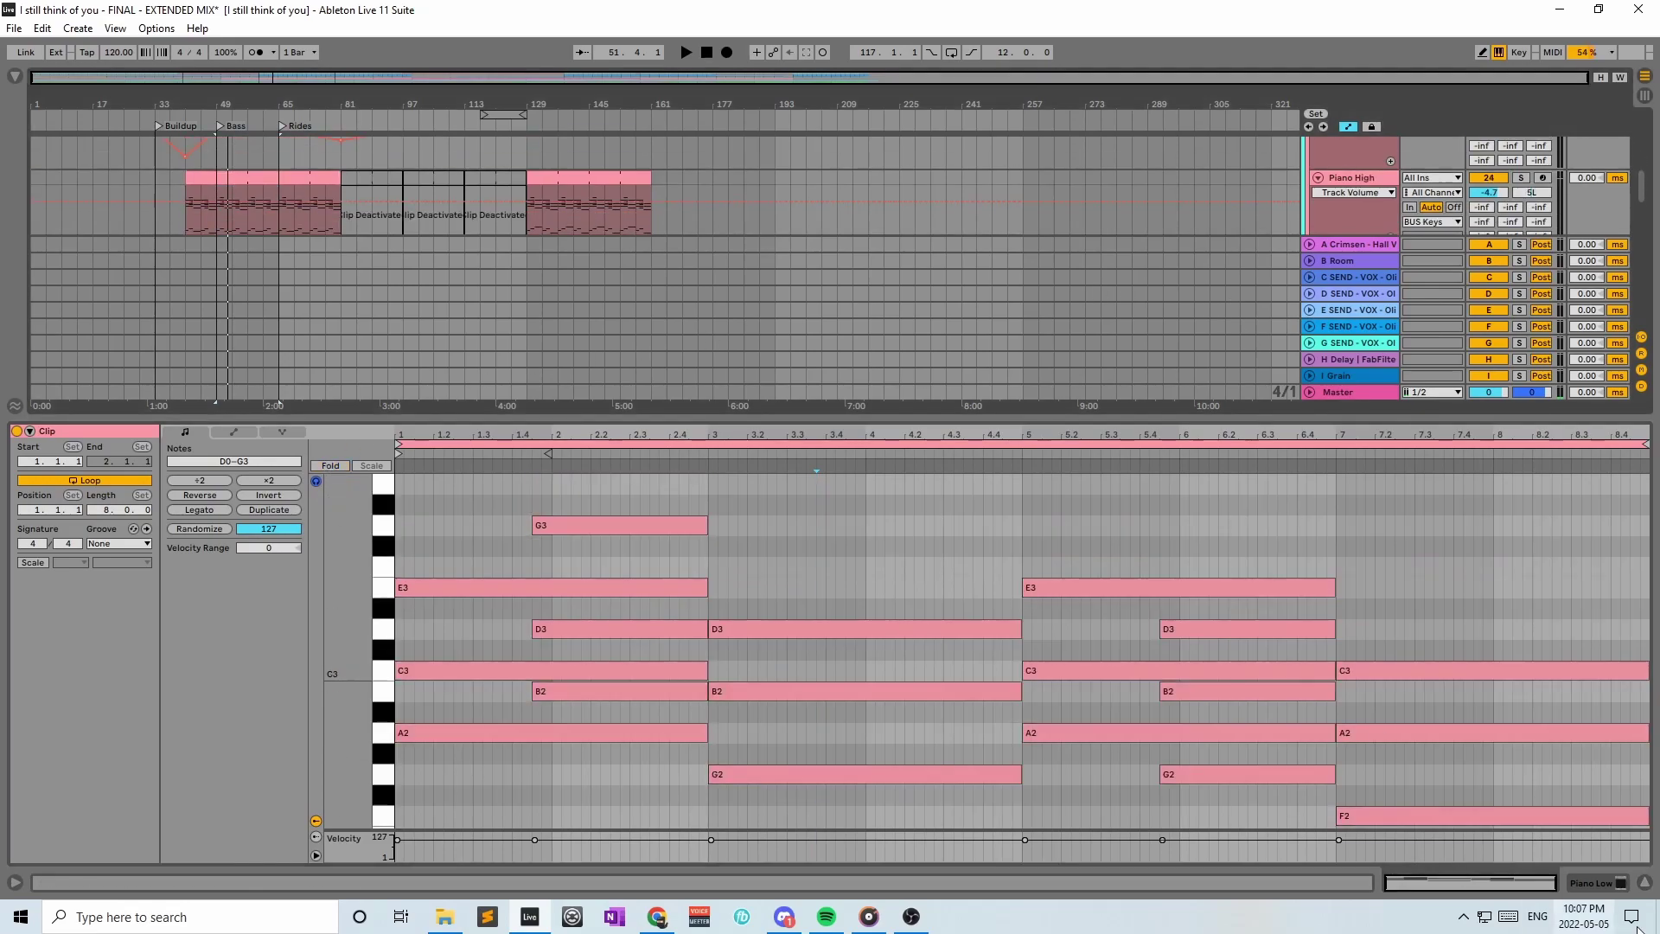
left_click(1645, 883)
Solo the Piano High track and listen to it alone from bar 49
scroll(1133, 398, "up", 2)
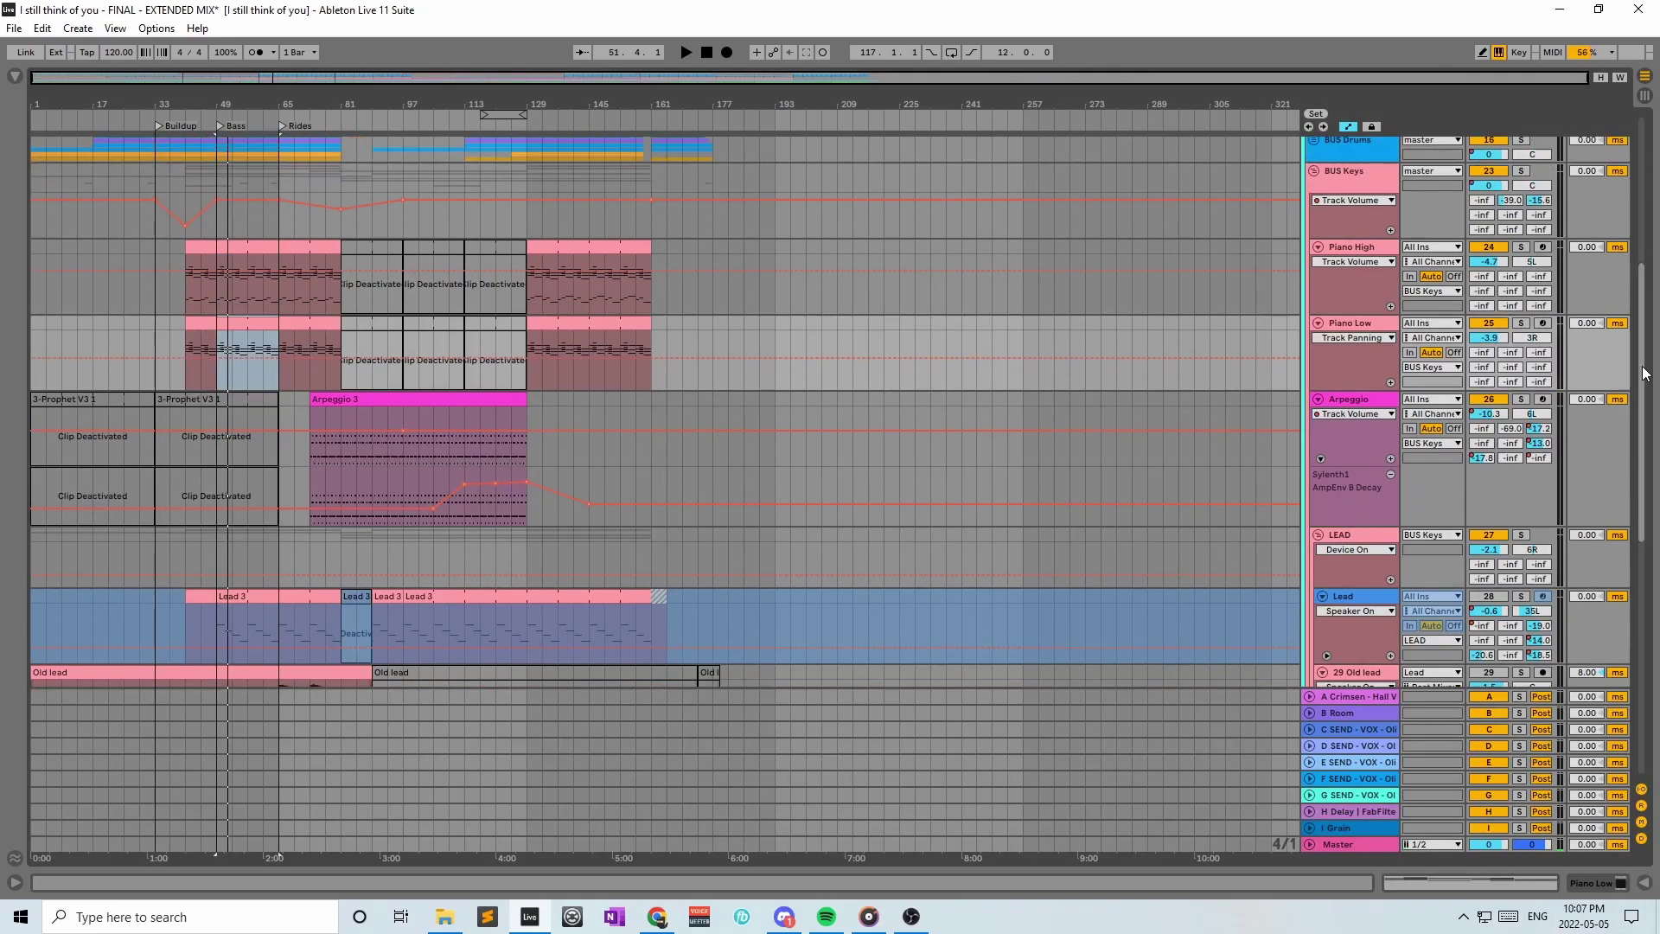
left_click(1521, 324)
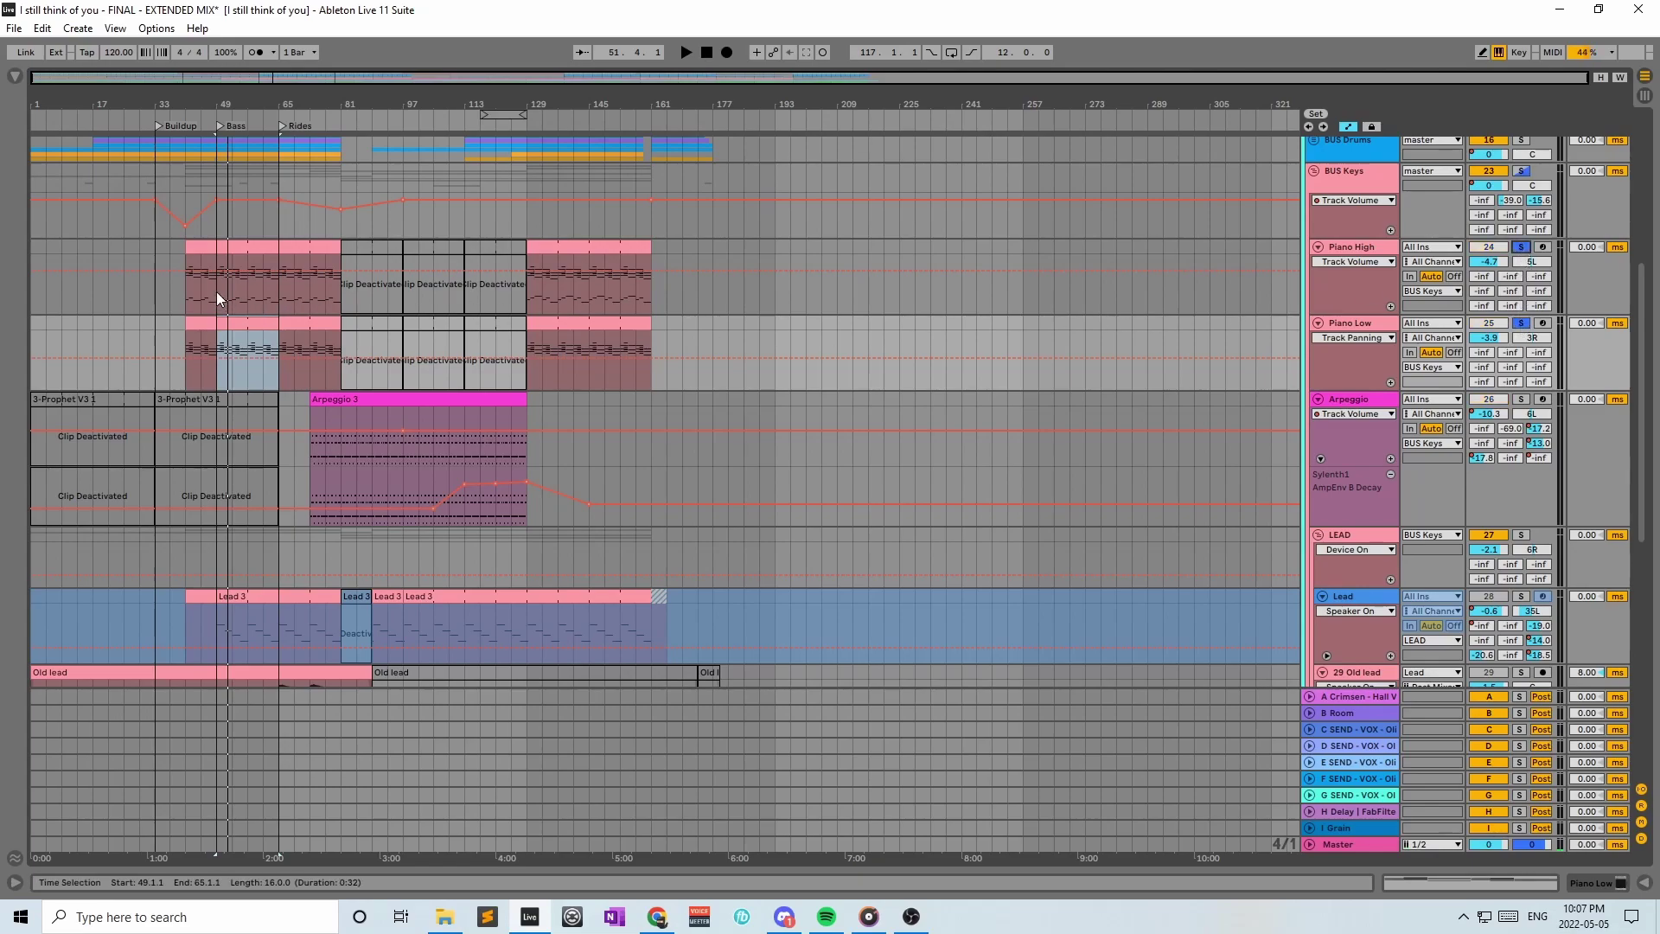
key("space")
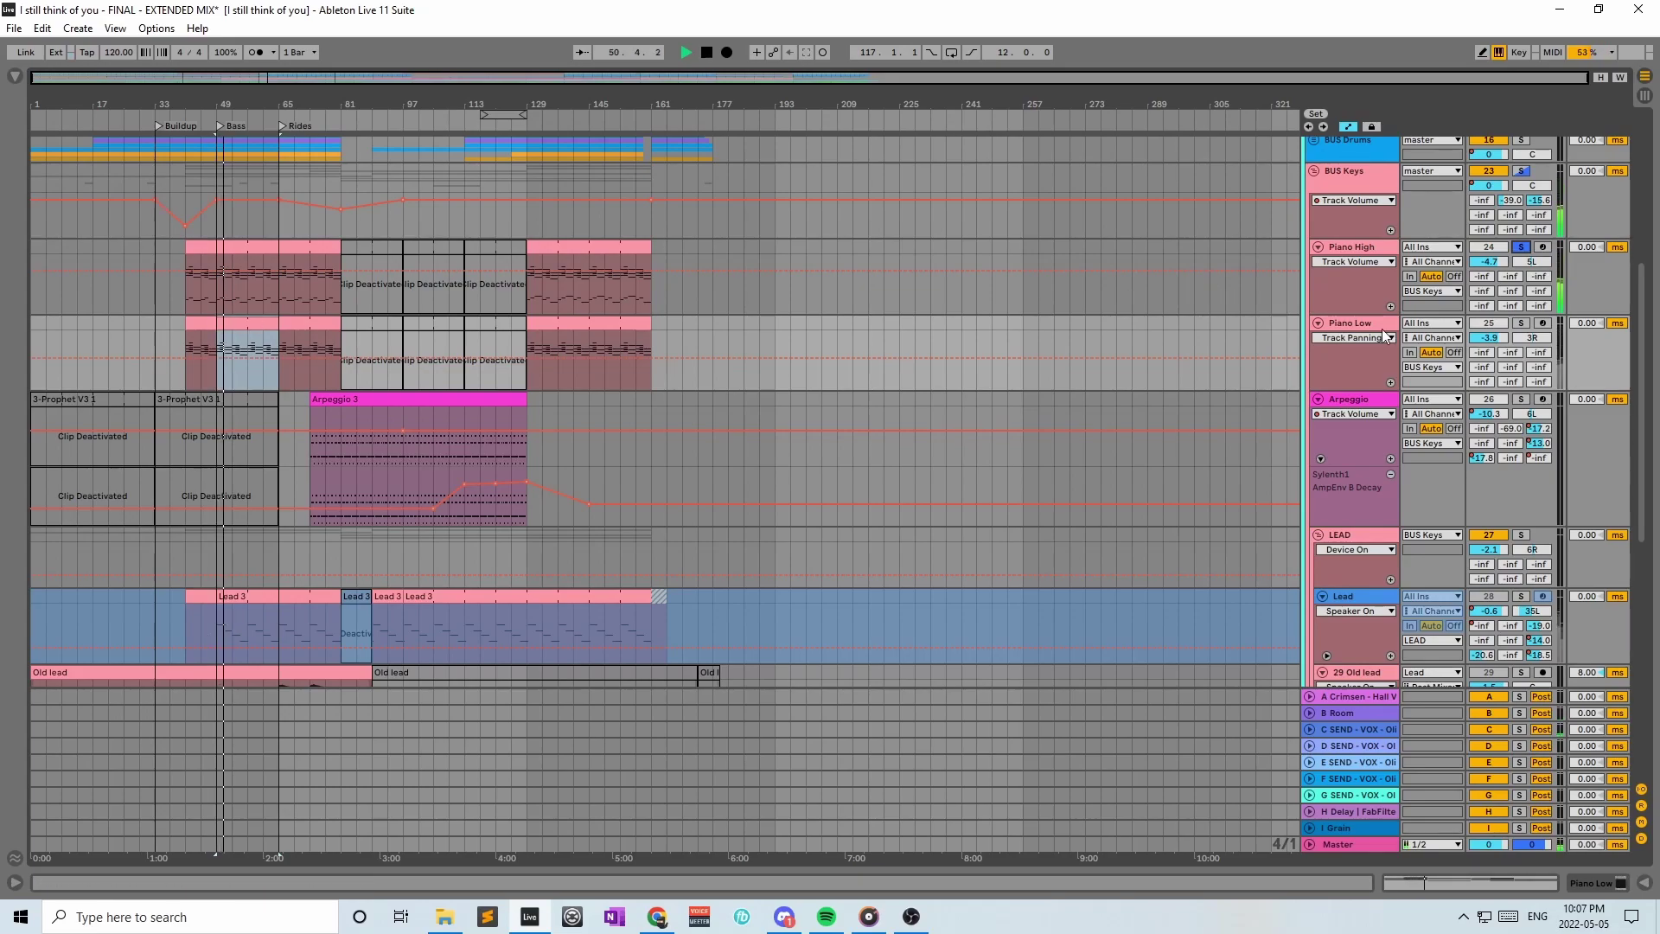
key("space")
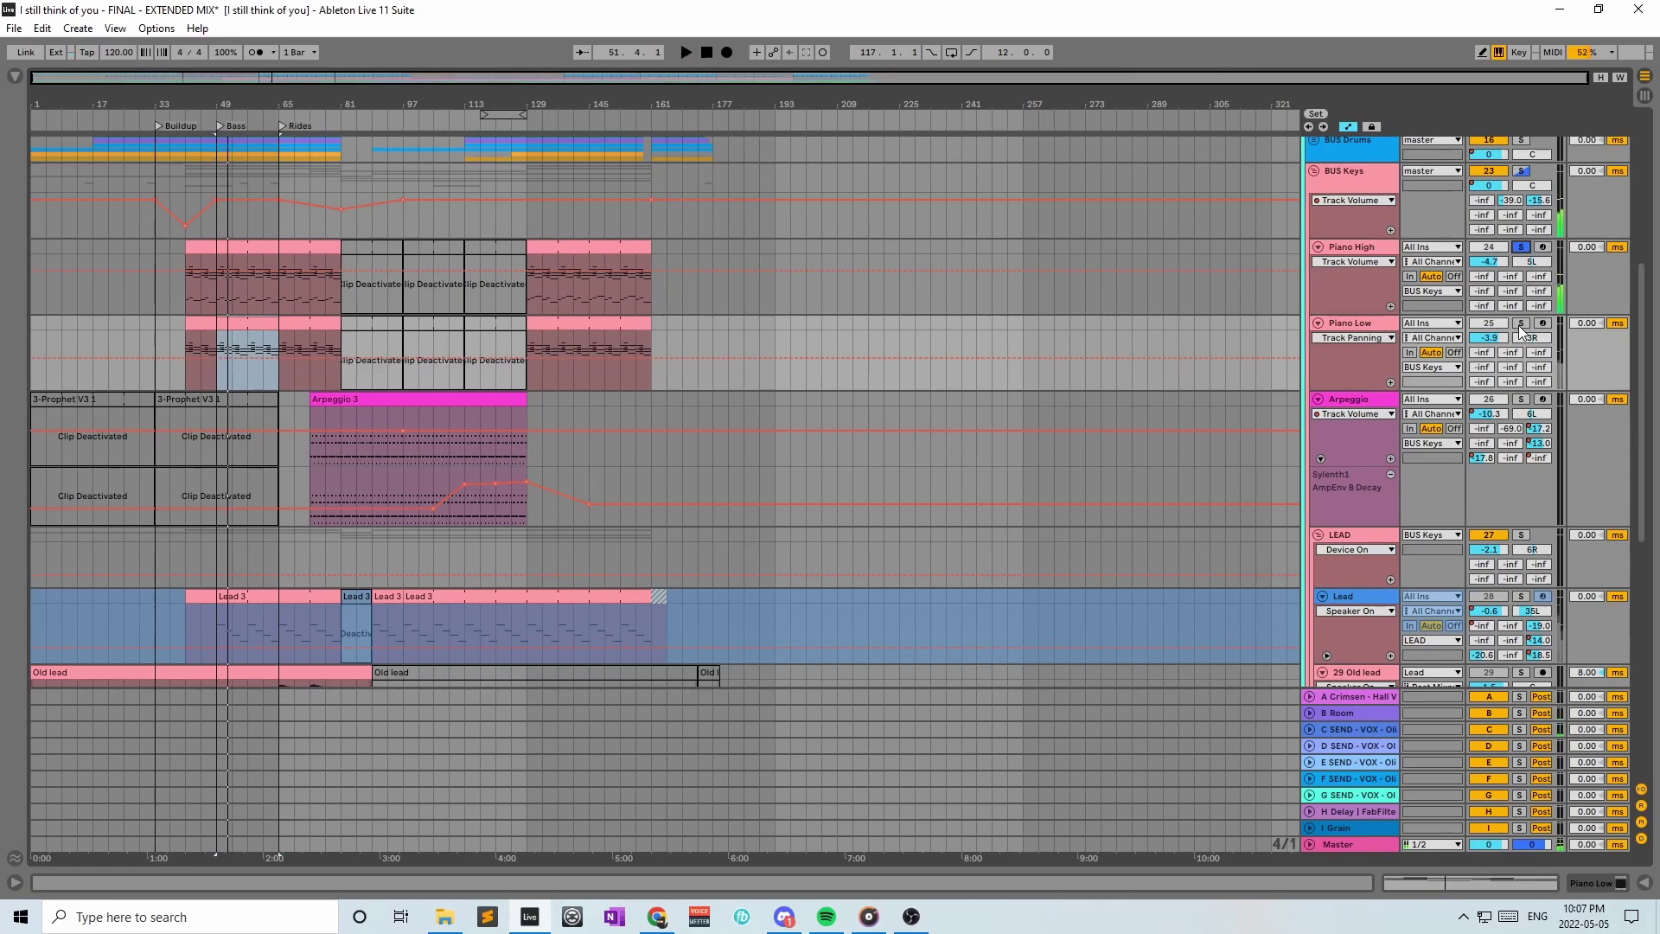
Solo Piano Low together with Piano High, play both from bar 49, and clear the solos
left_click(1520, 331)
key("space")
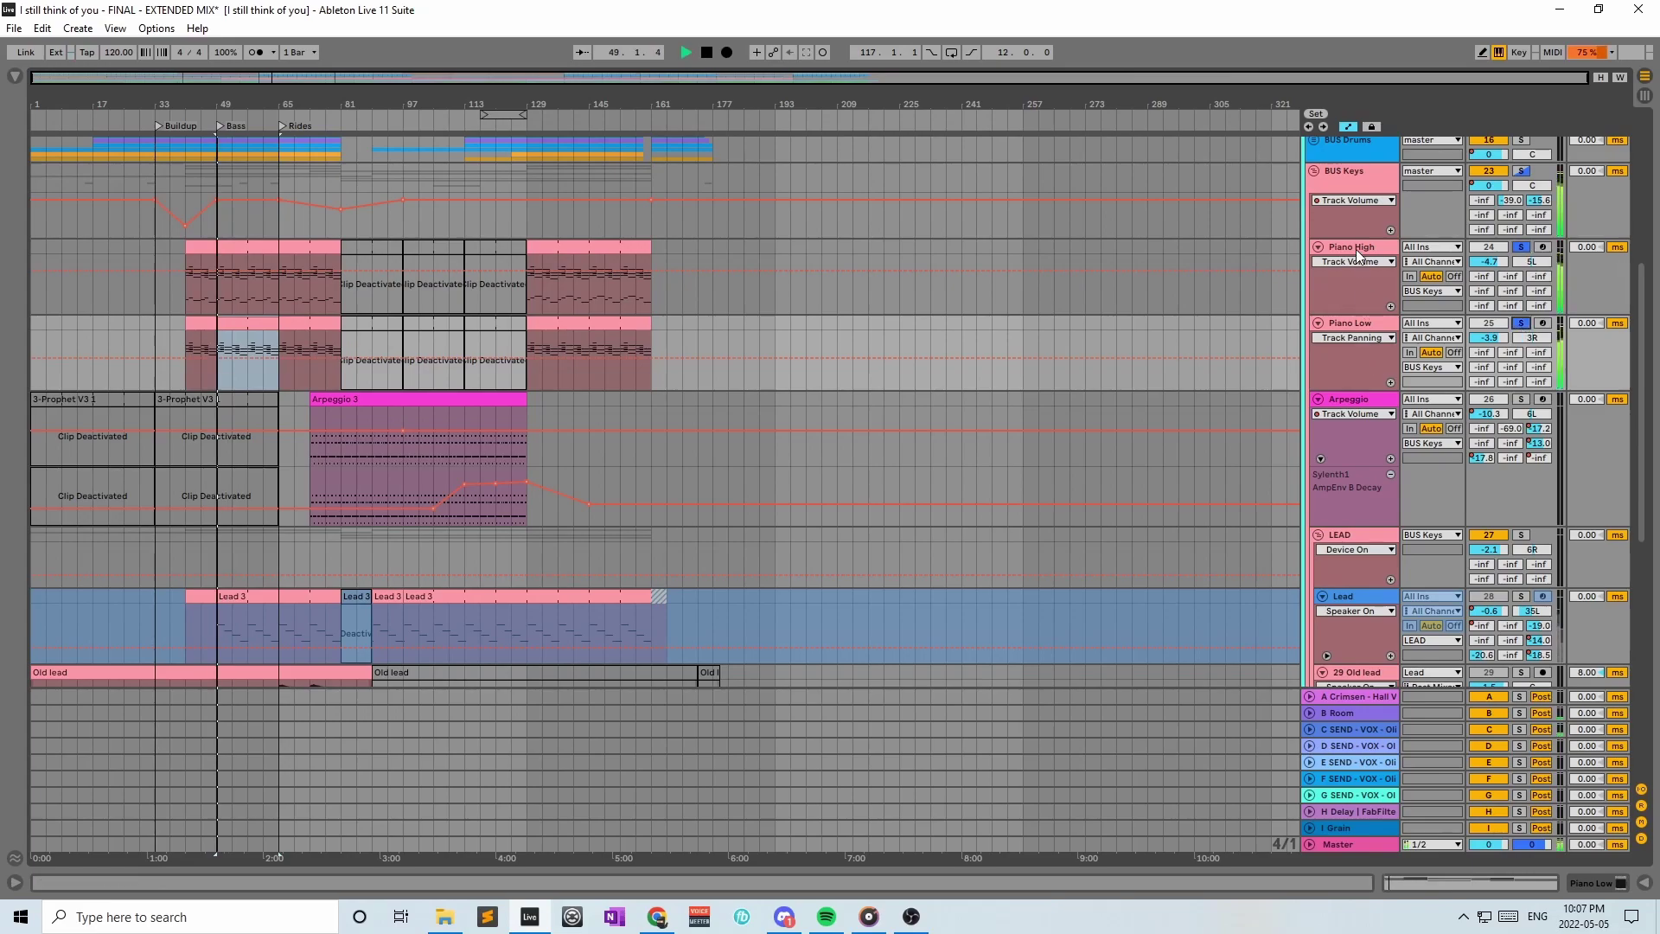
left_click(1358, 250)
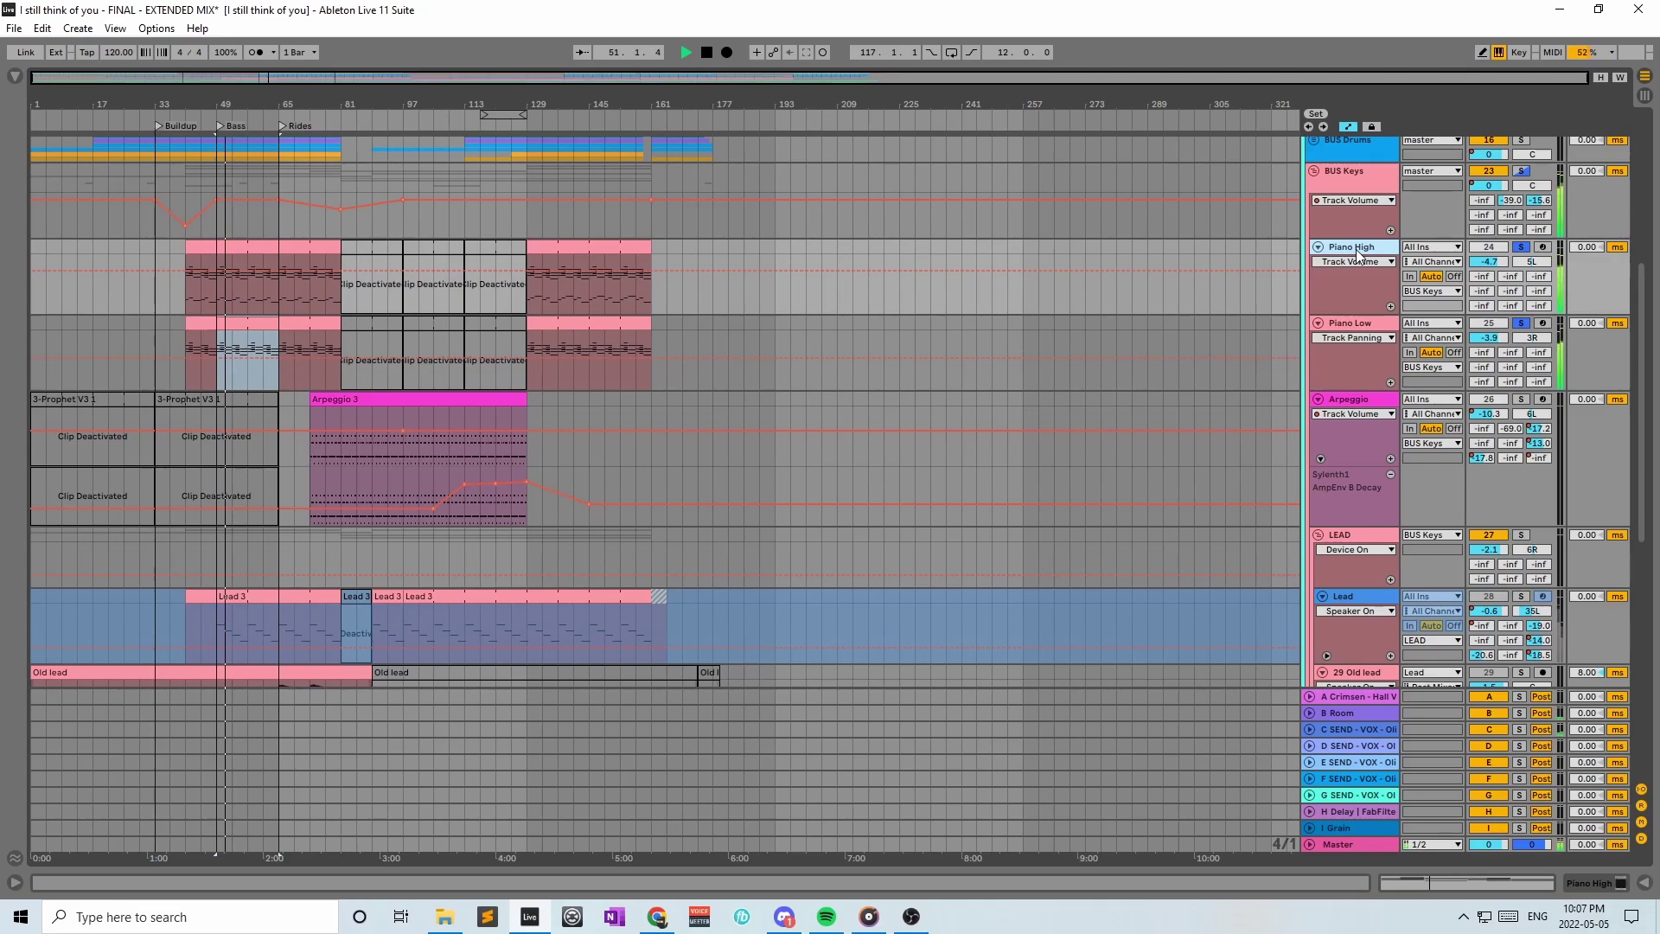
left_click(1350, 187)
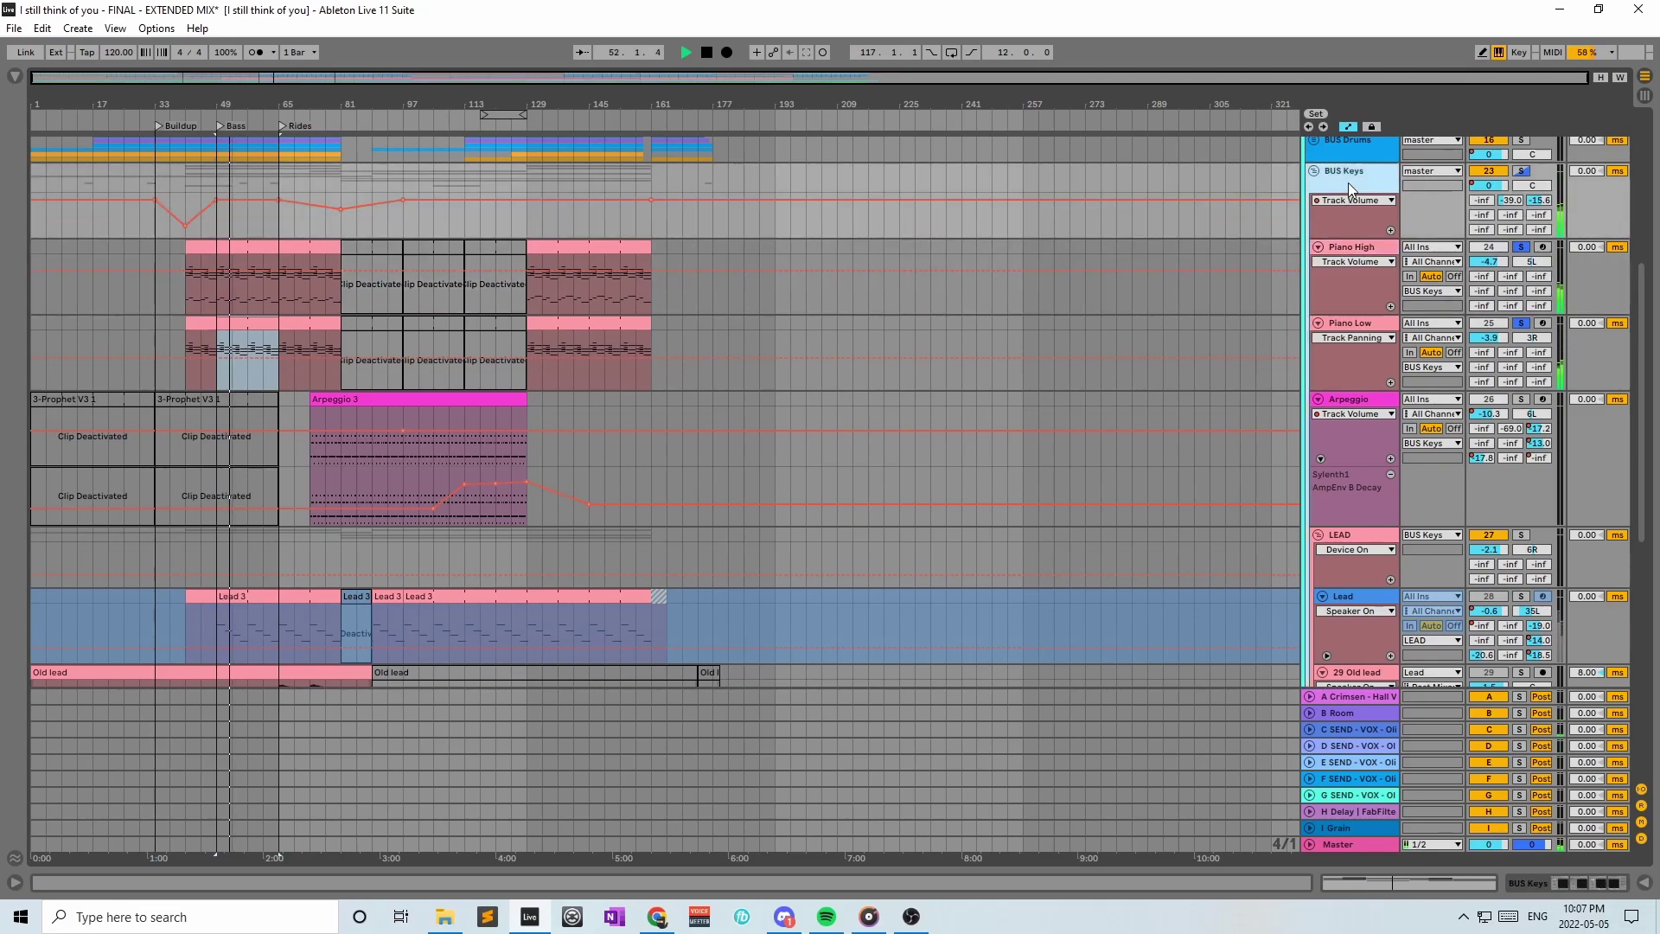
left_click(1377, 265)
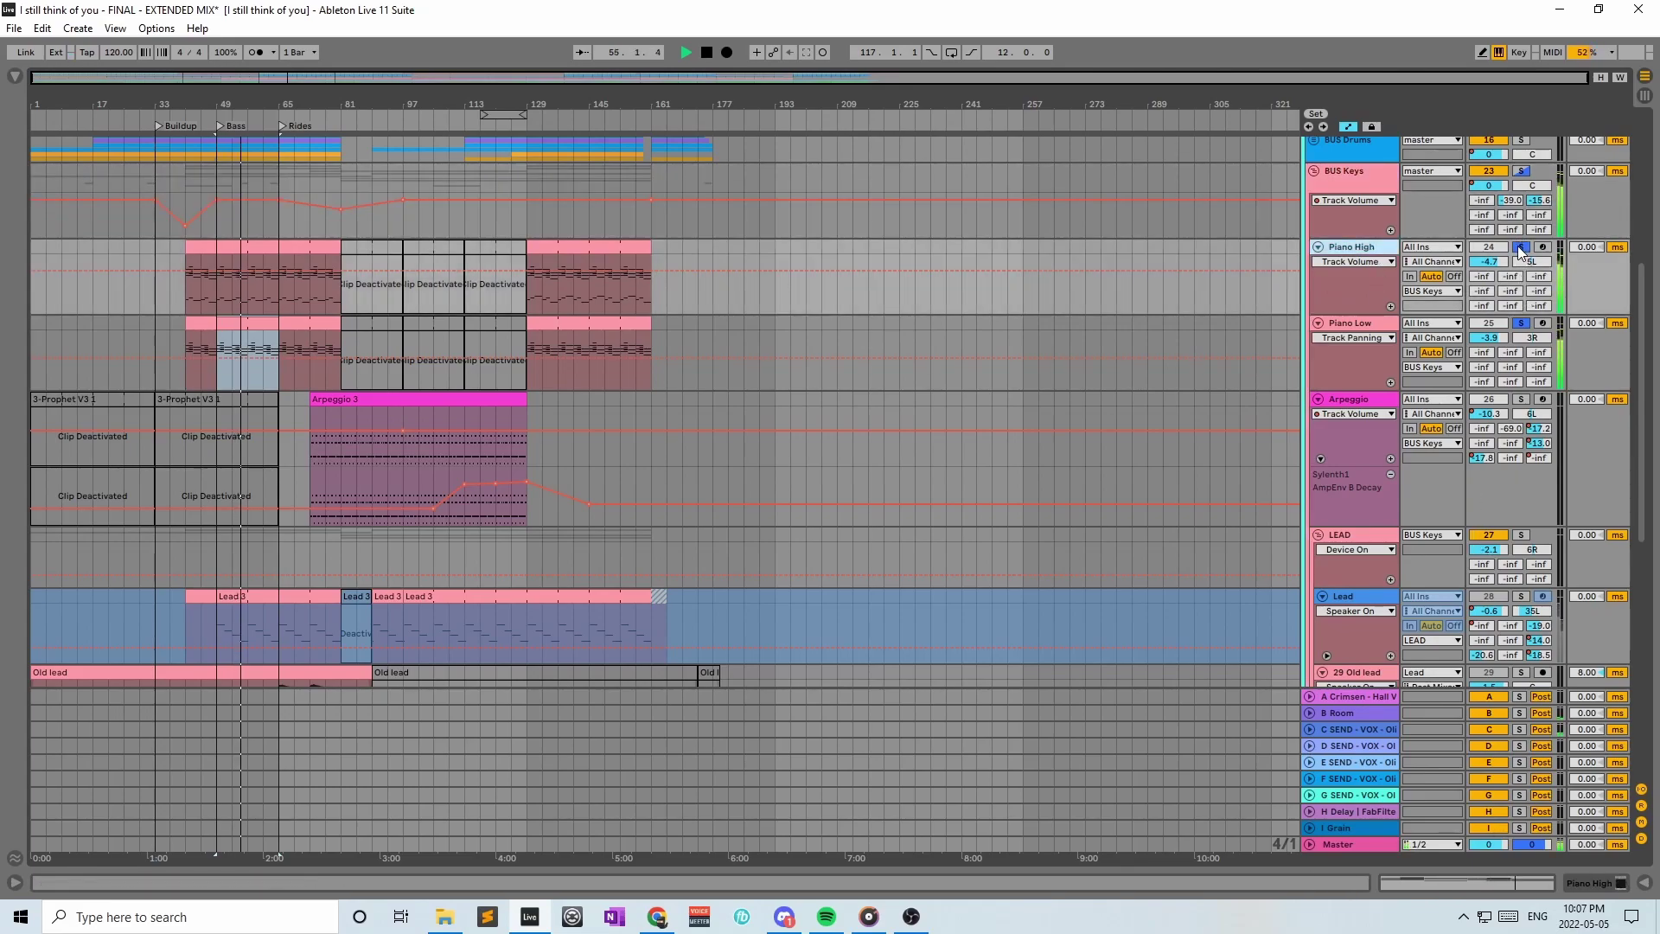
key("space")
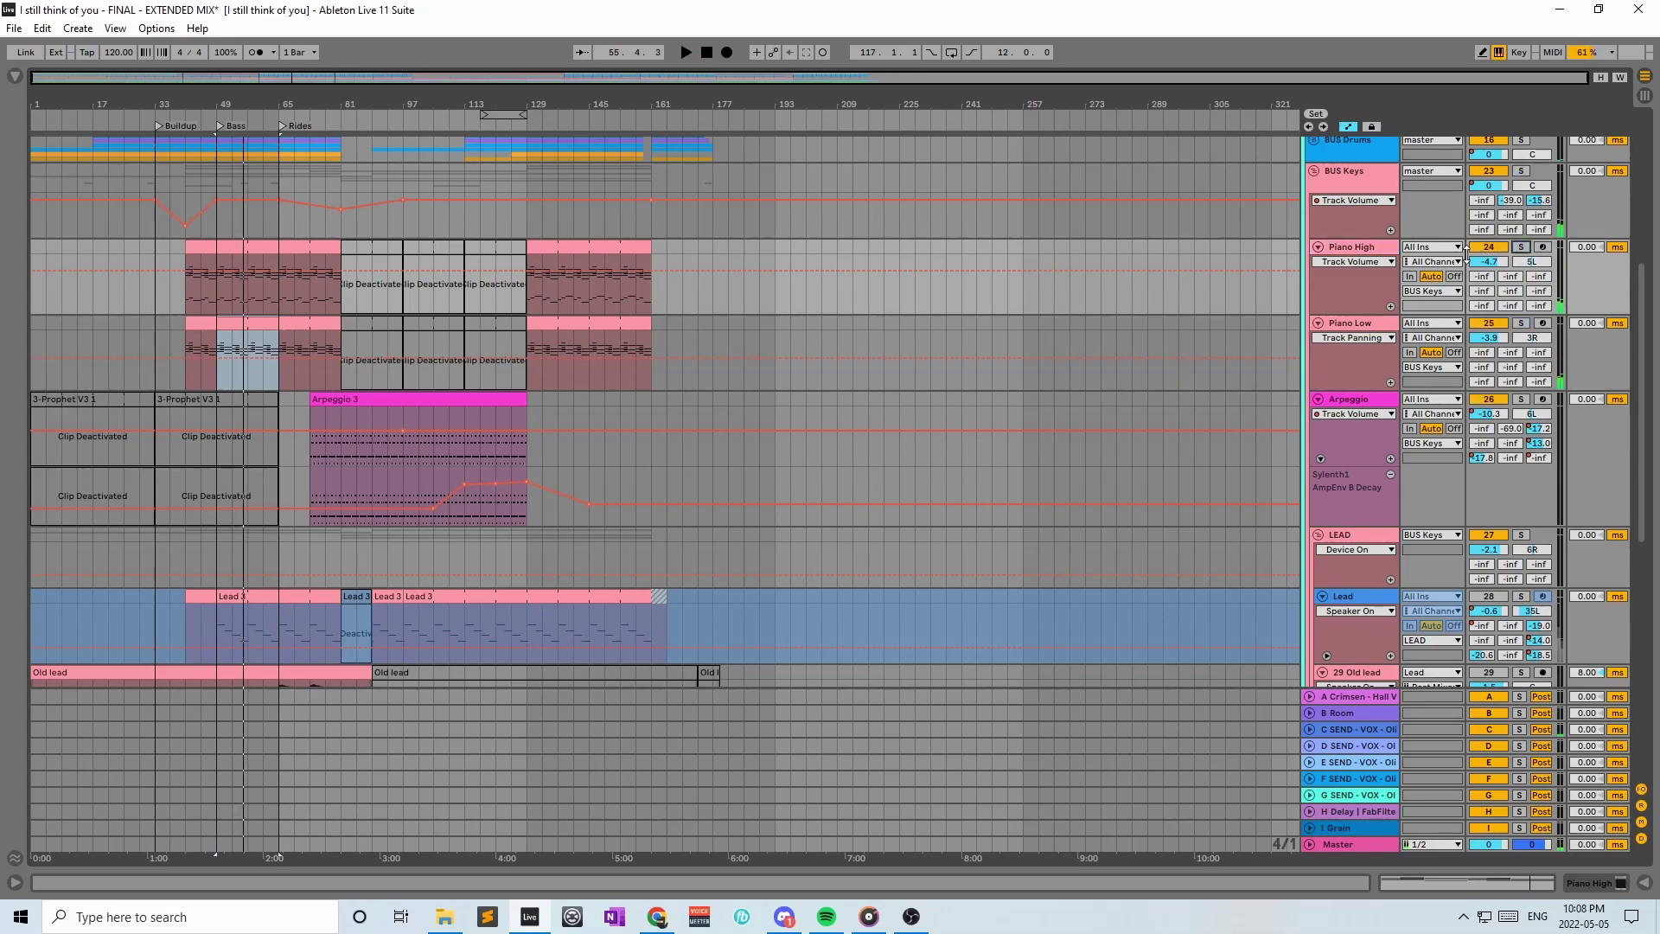
Show the BUS Keys device chain and inspect the EQ curve of its FabFilter Pro-Q 2
left_click(1570, 882)
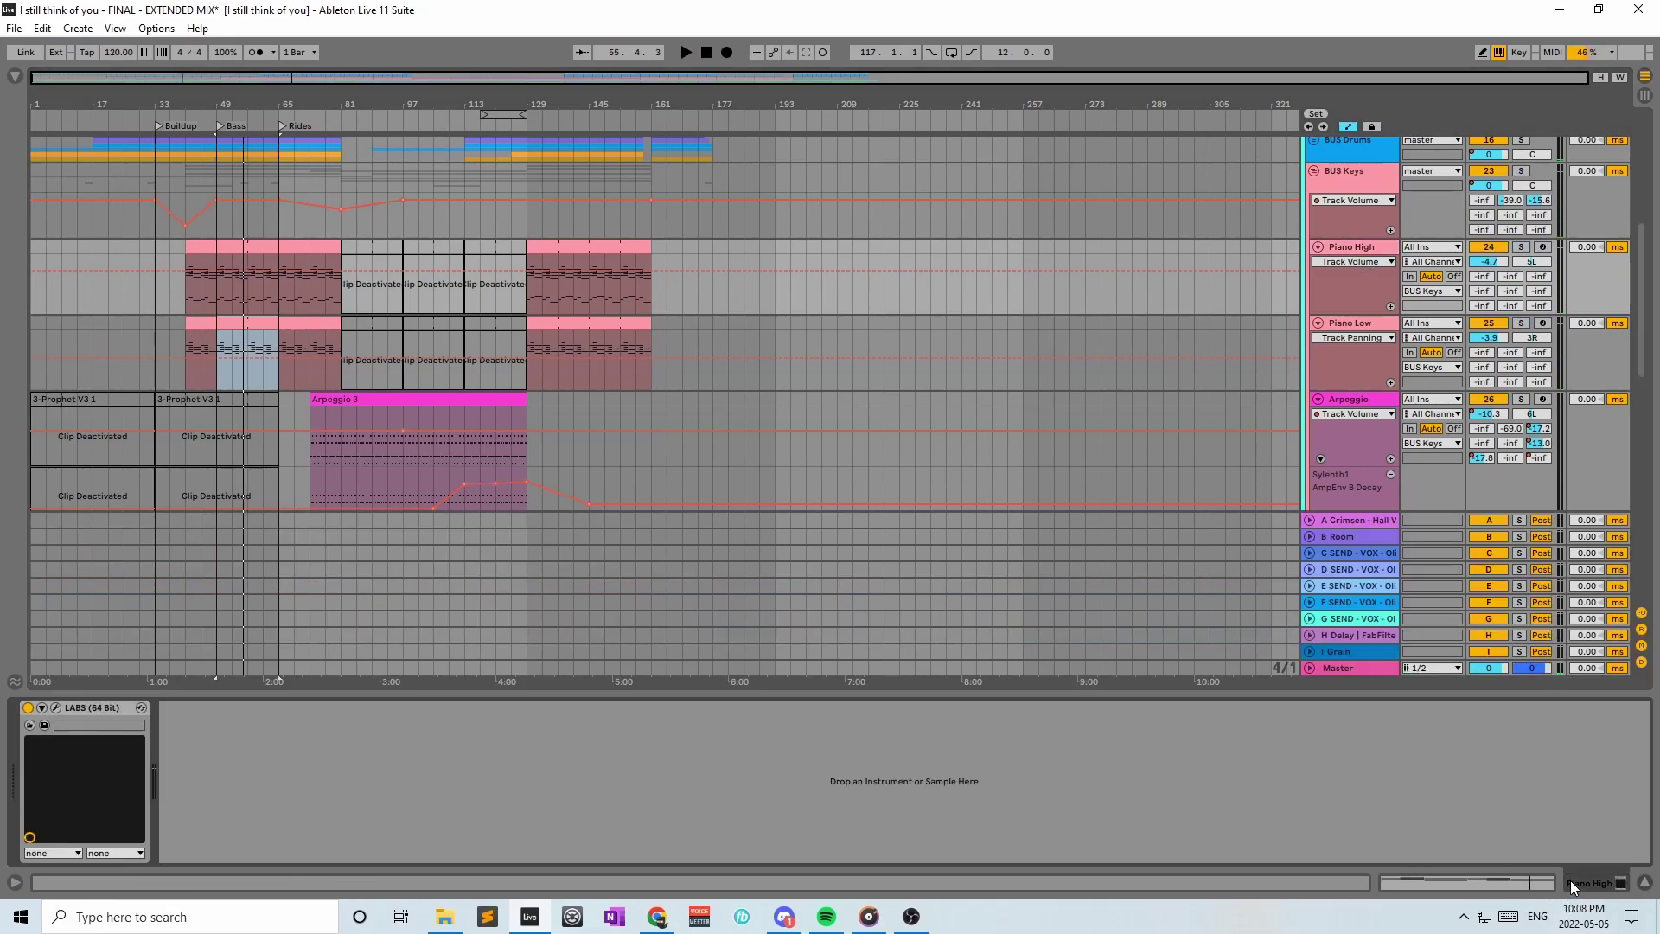
left_click(1365, 168)
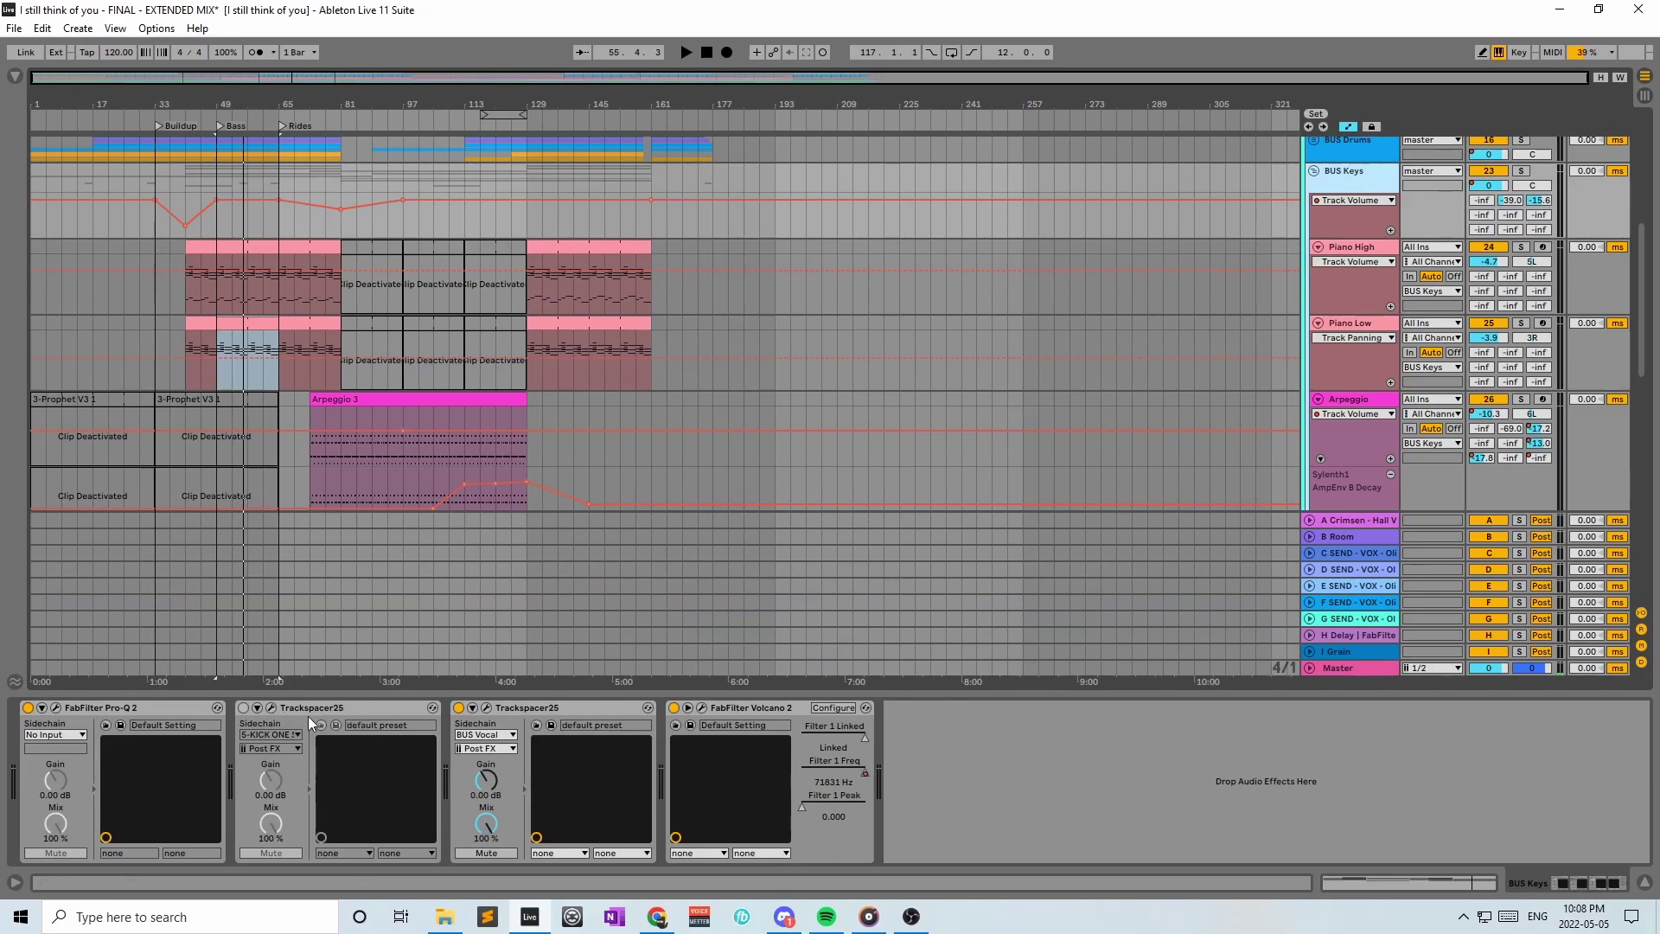
left_click(112, 709)
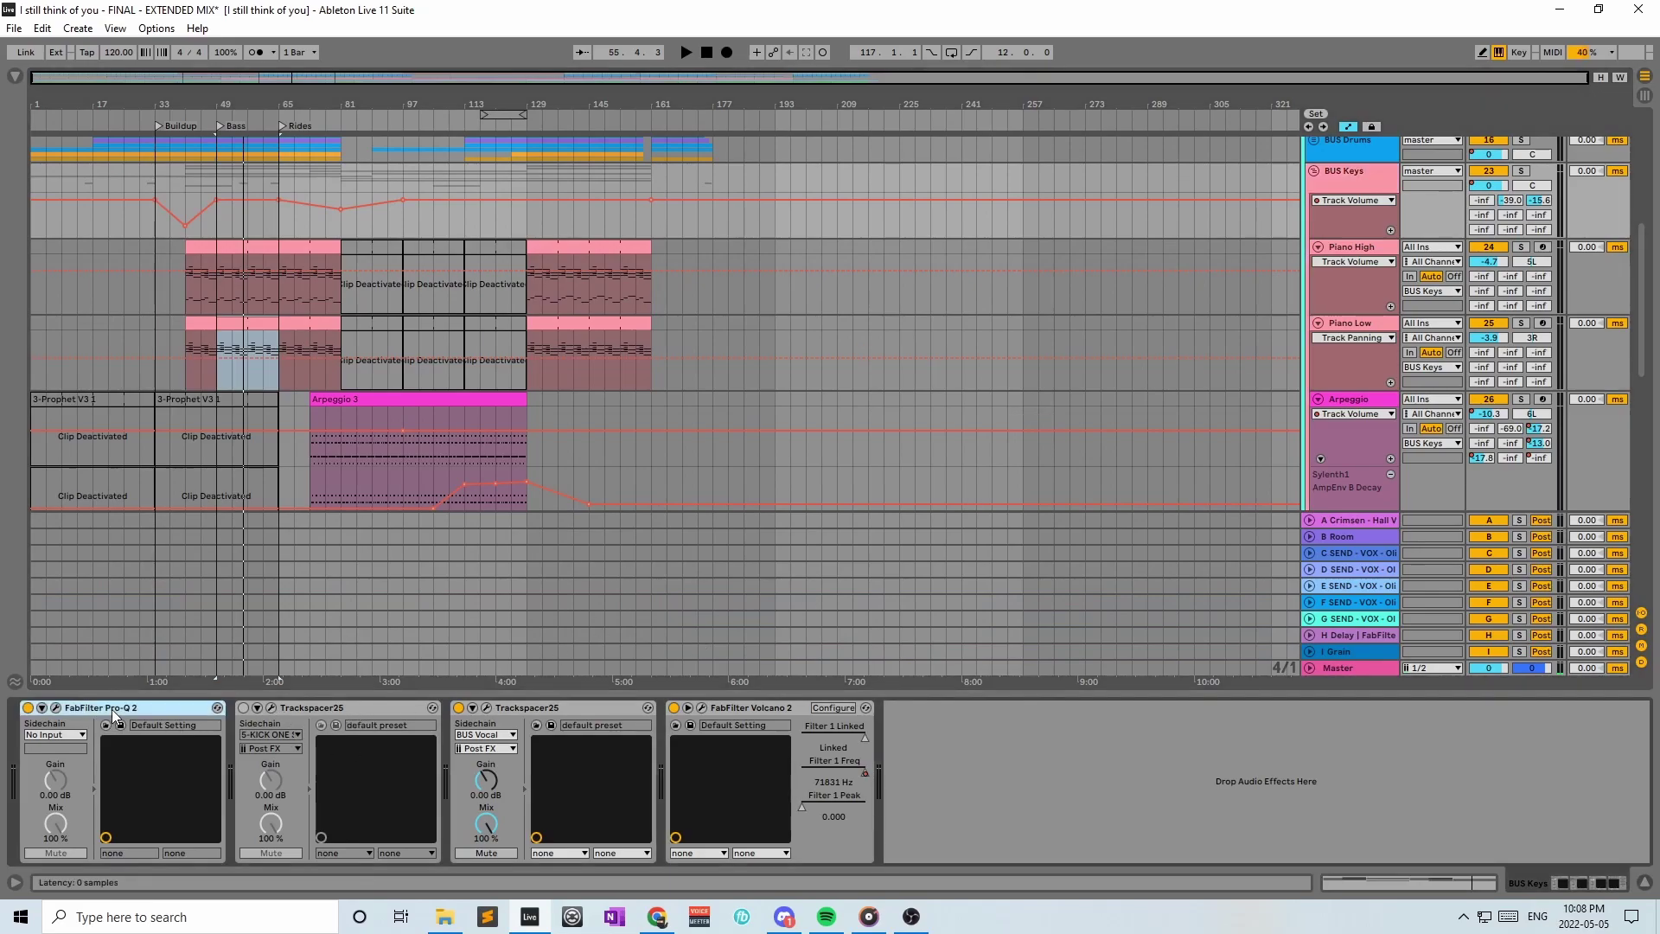
left_click(56, 708)
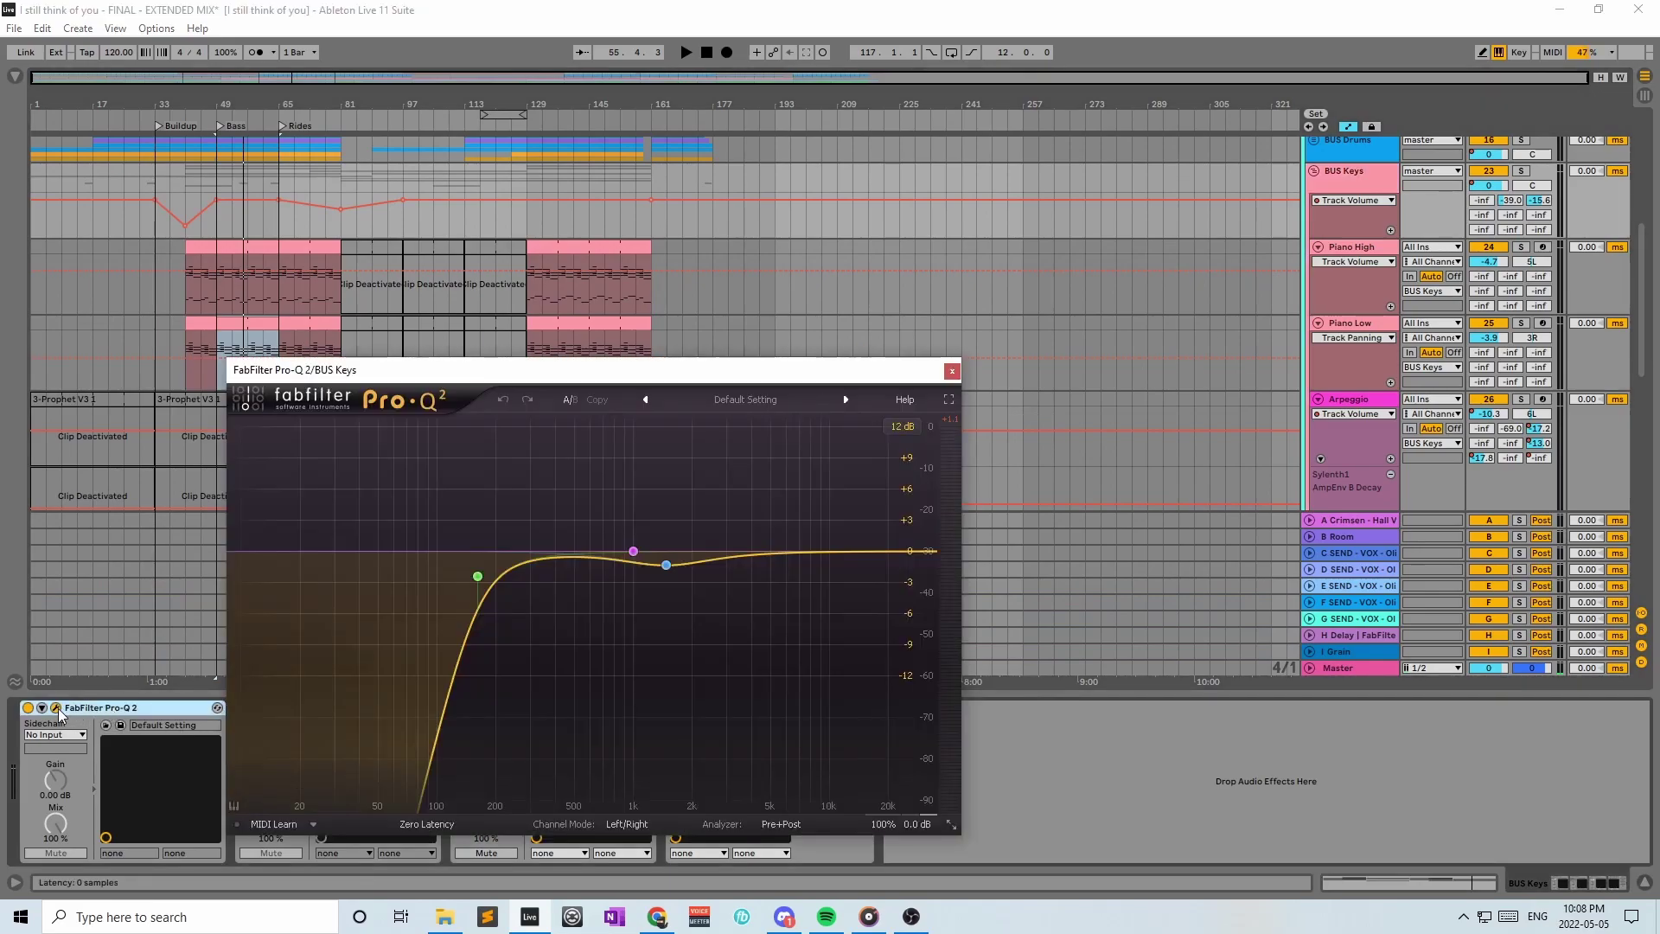
left_click(949, 375)
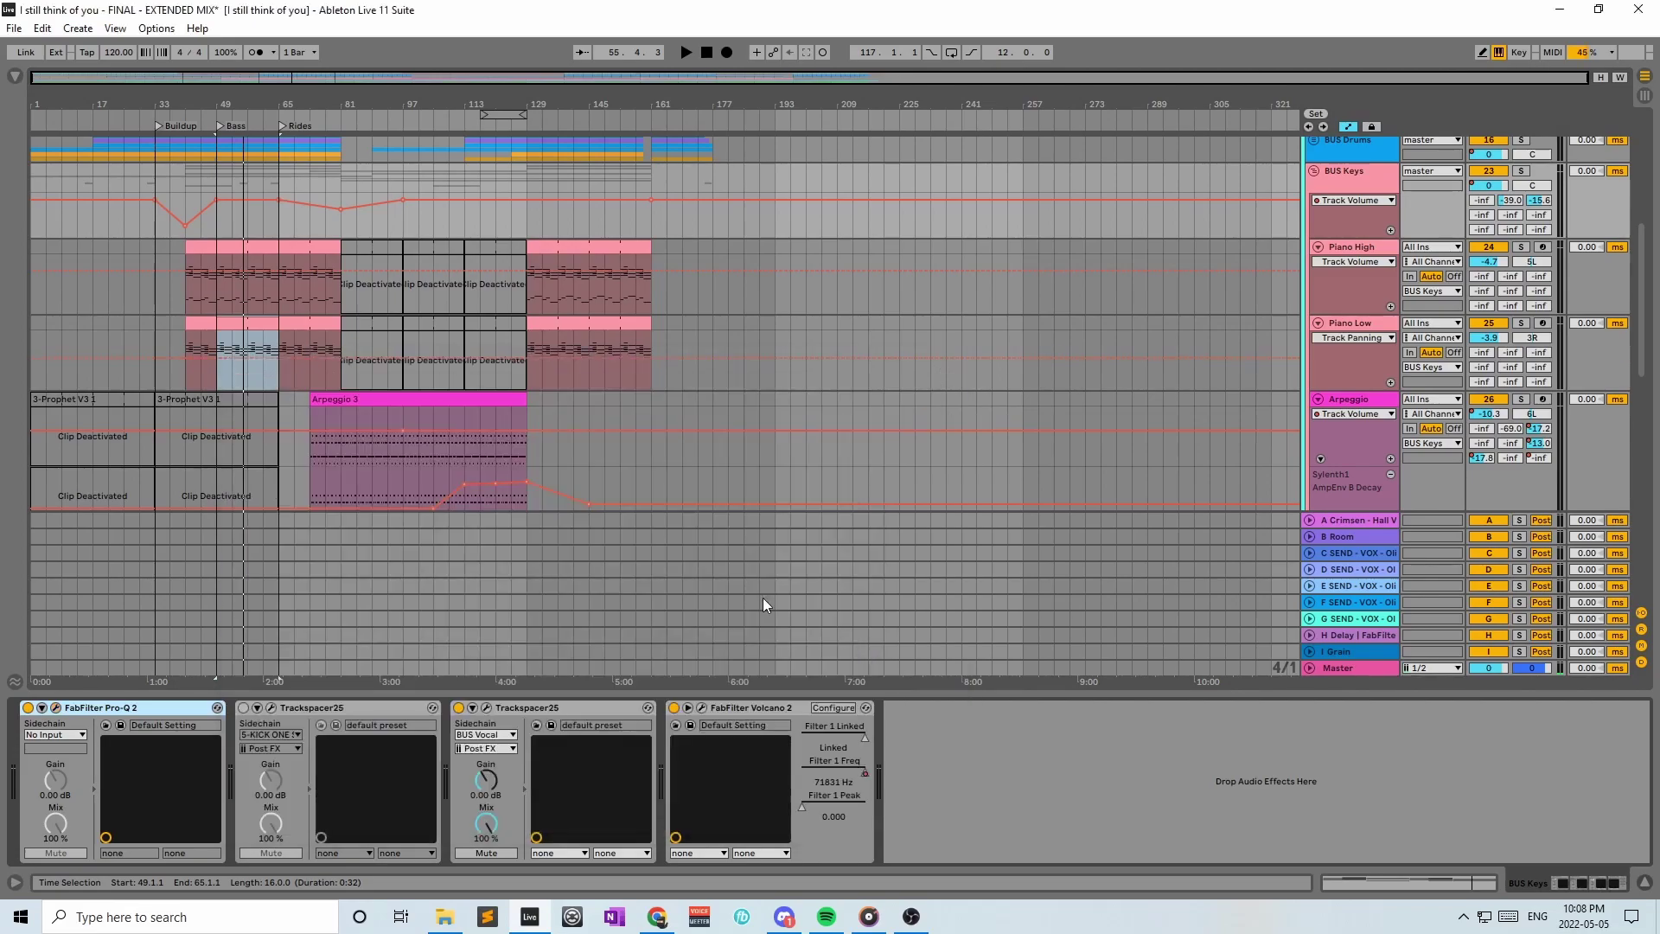
Inspect the Amount and cut filter settings of the BUS Keys Trackspacer25 that is sidechained to BUS Vocal
left_click(609, 714)
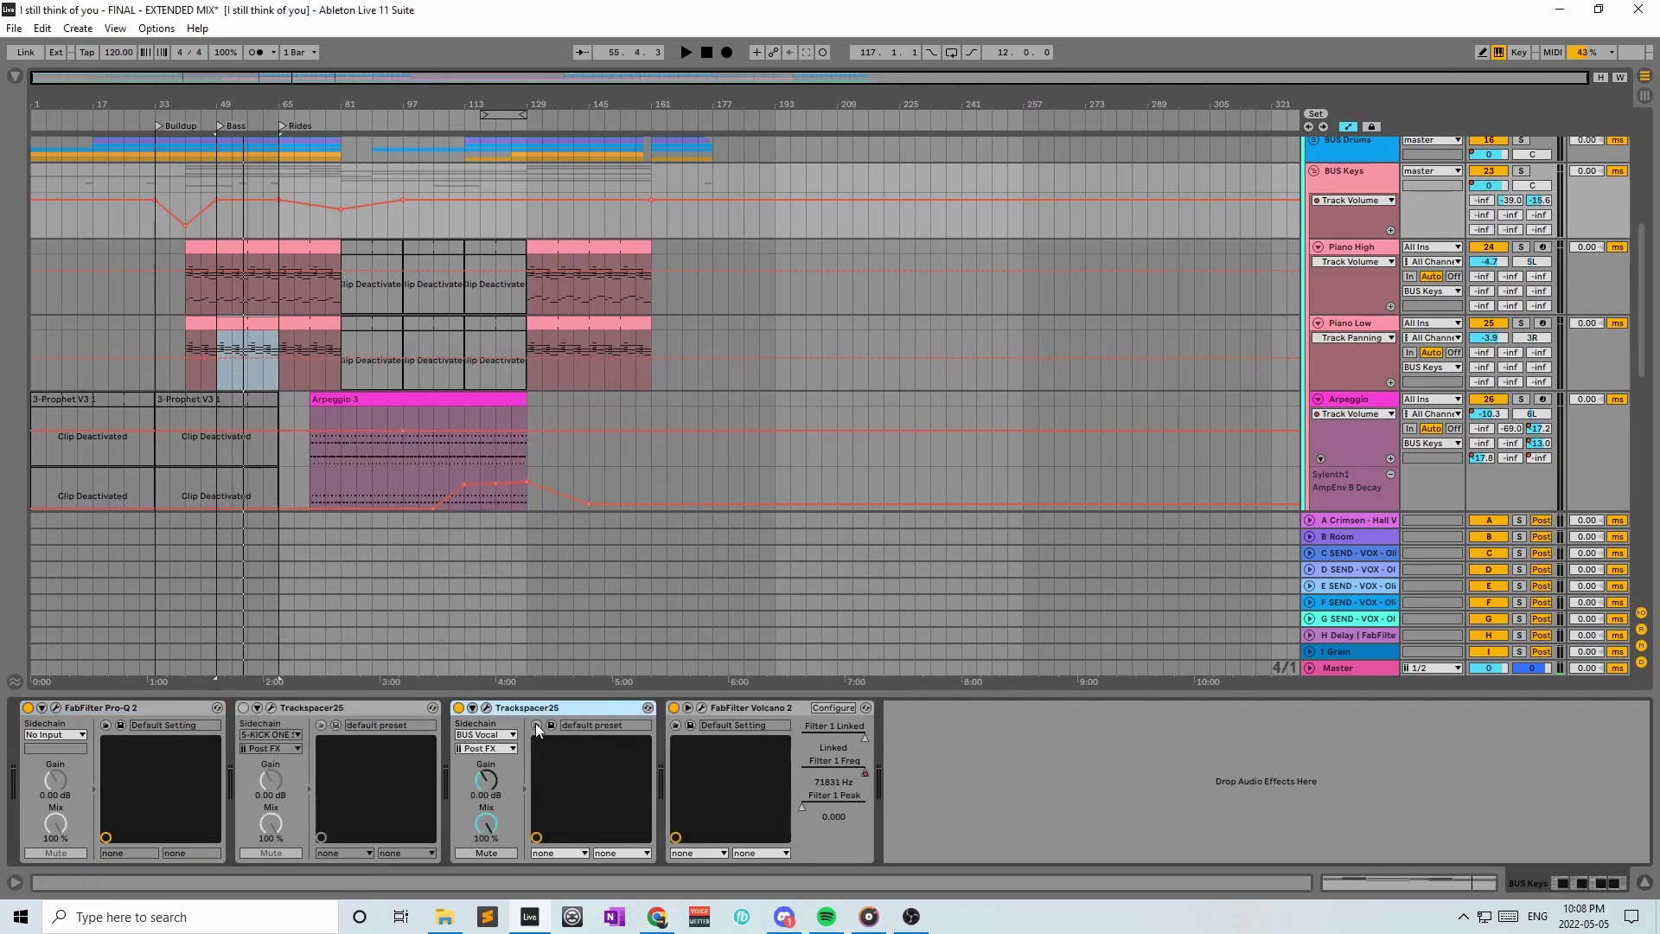
left_click(488, 711)
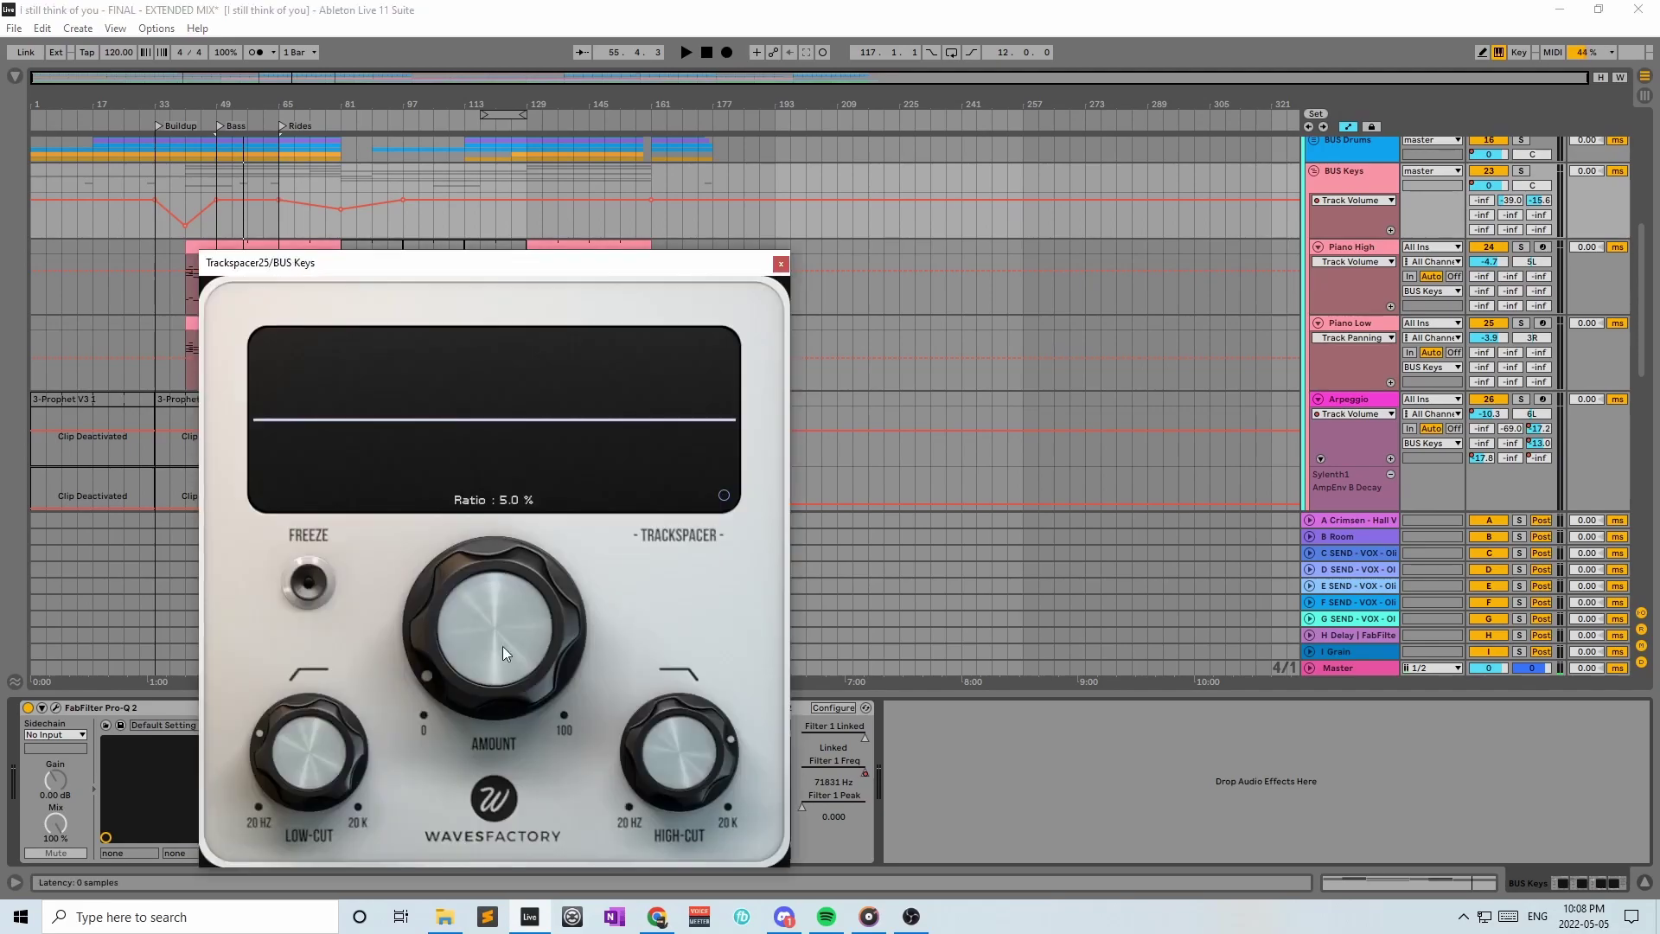
left_click_drag(699, 263, 956, 60)
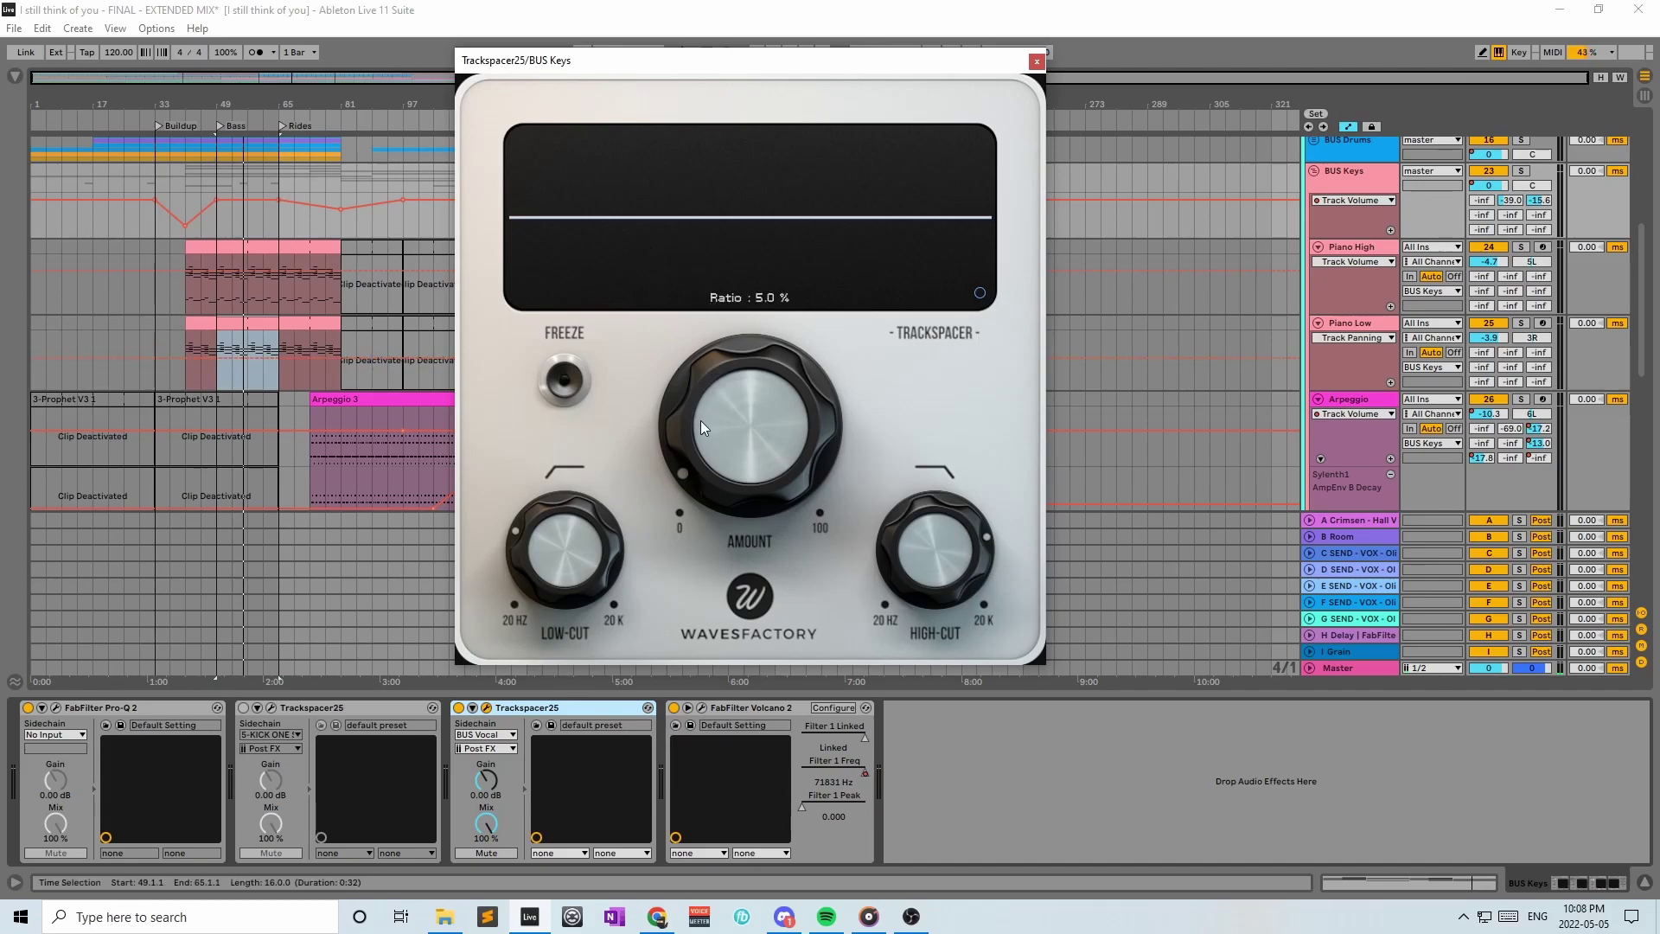
mouse_move(795, 363)
mouse_move(640, 448)
mouse_move(509, 559)
mouse_move(739, 449)
mouse_move(820, 404)
left_click(1037, 60)
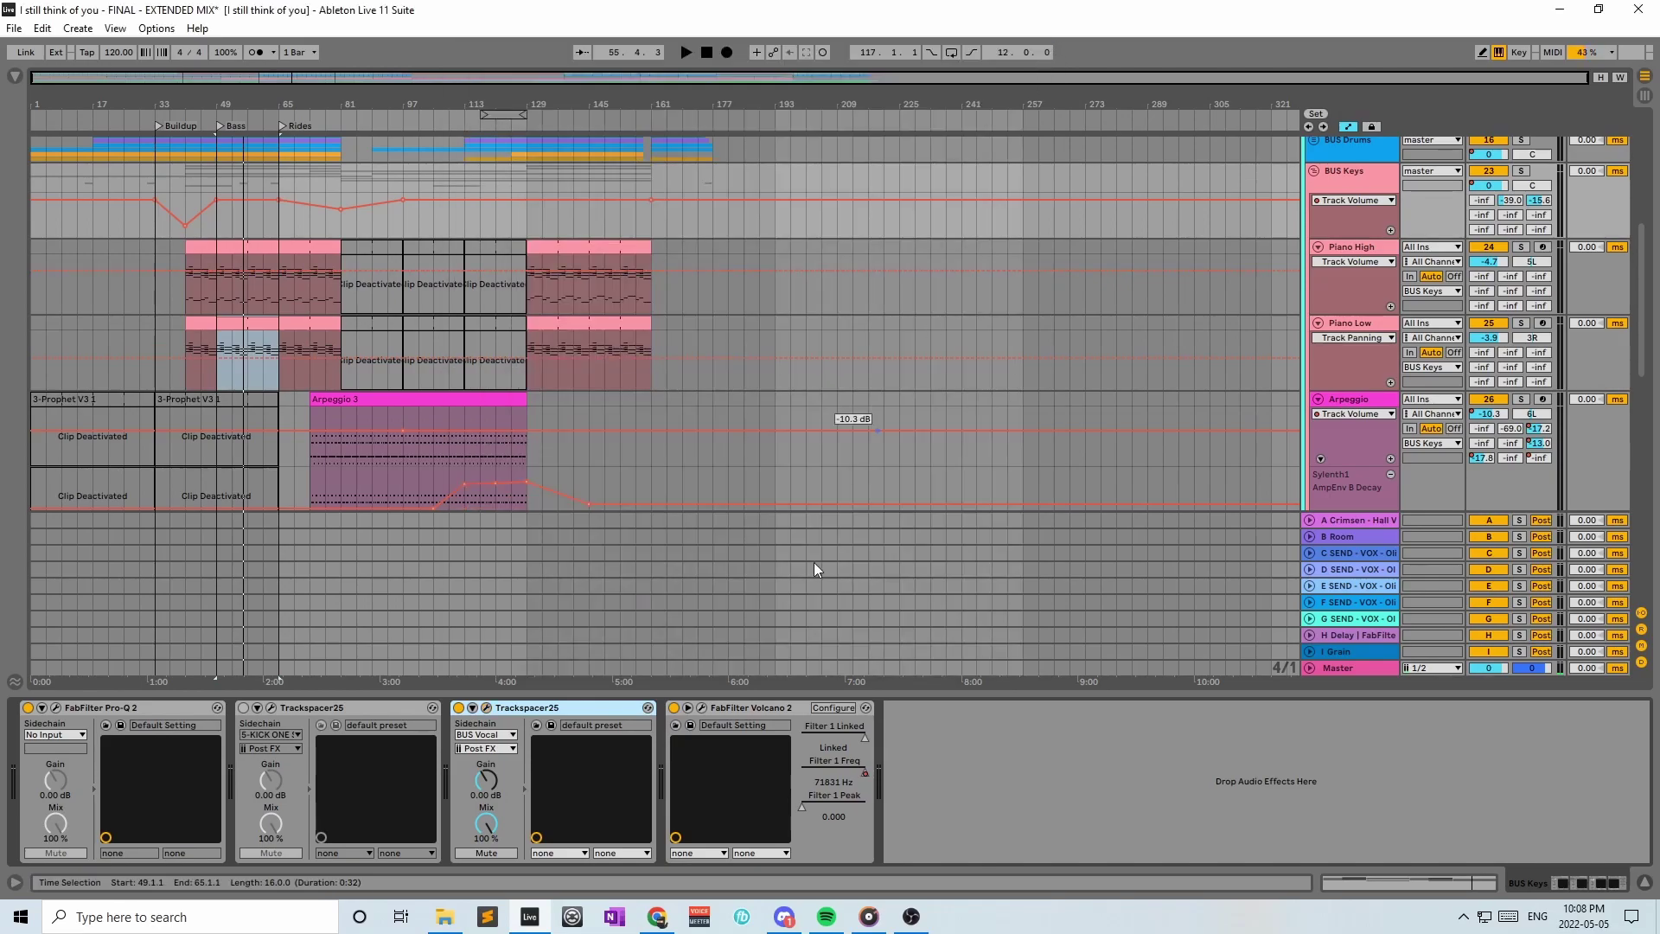
Check the FabFilter Volcano 2 filter on BUS Keys and the track's volume automation dip at bar 41
left_click(704, 709)
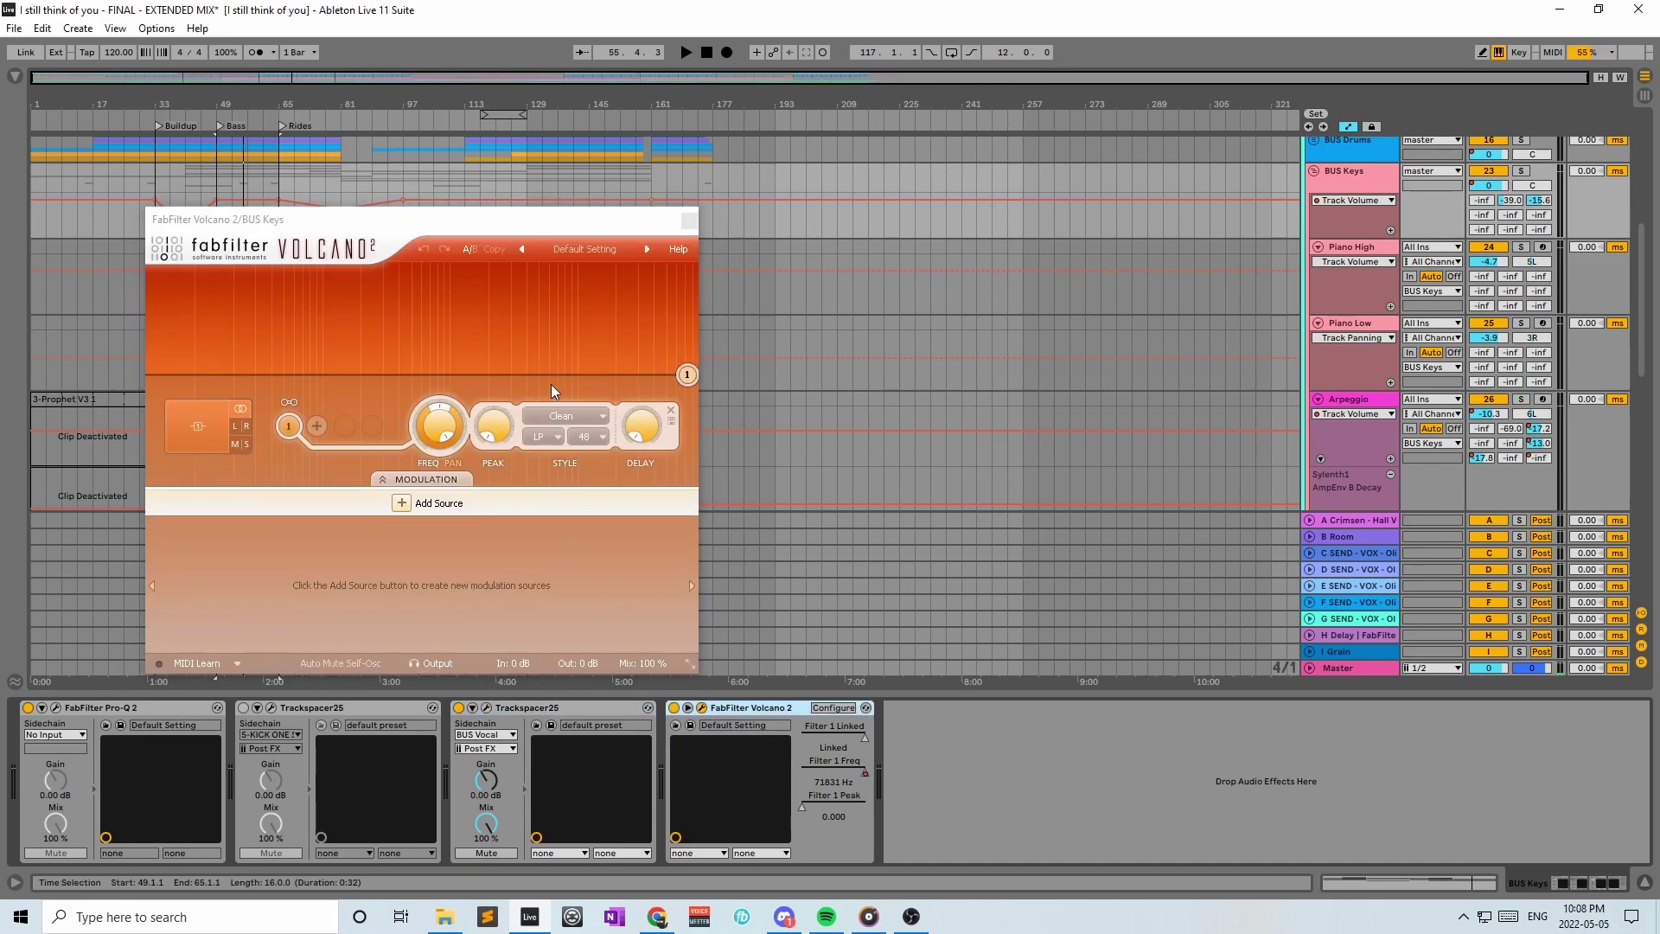
left_click(689, 220)
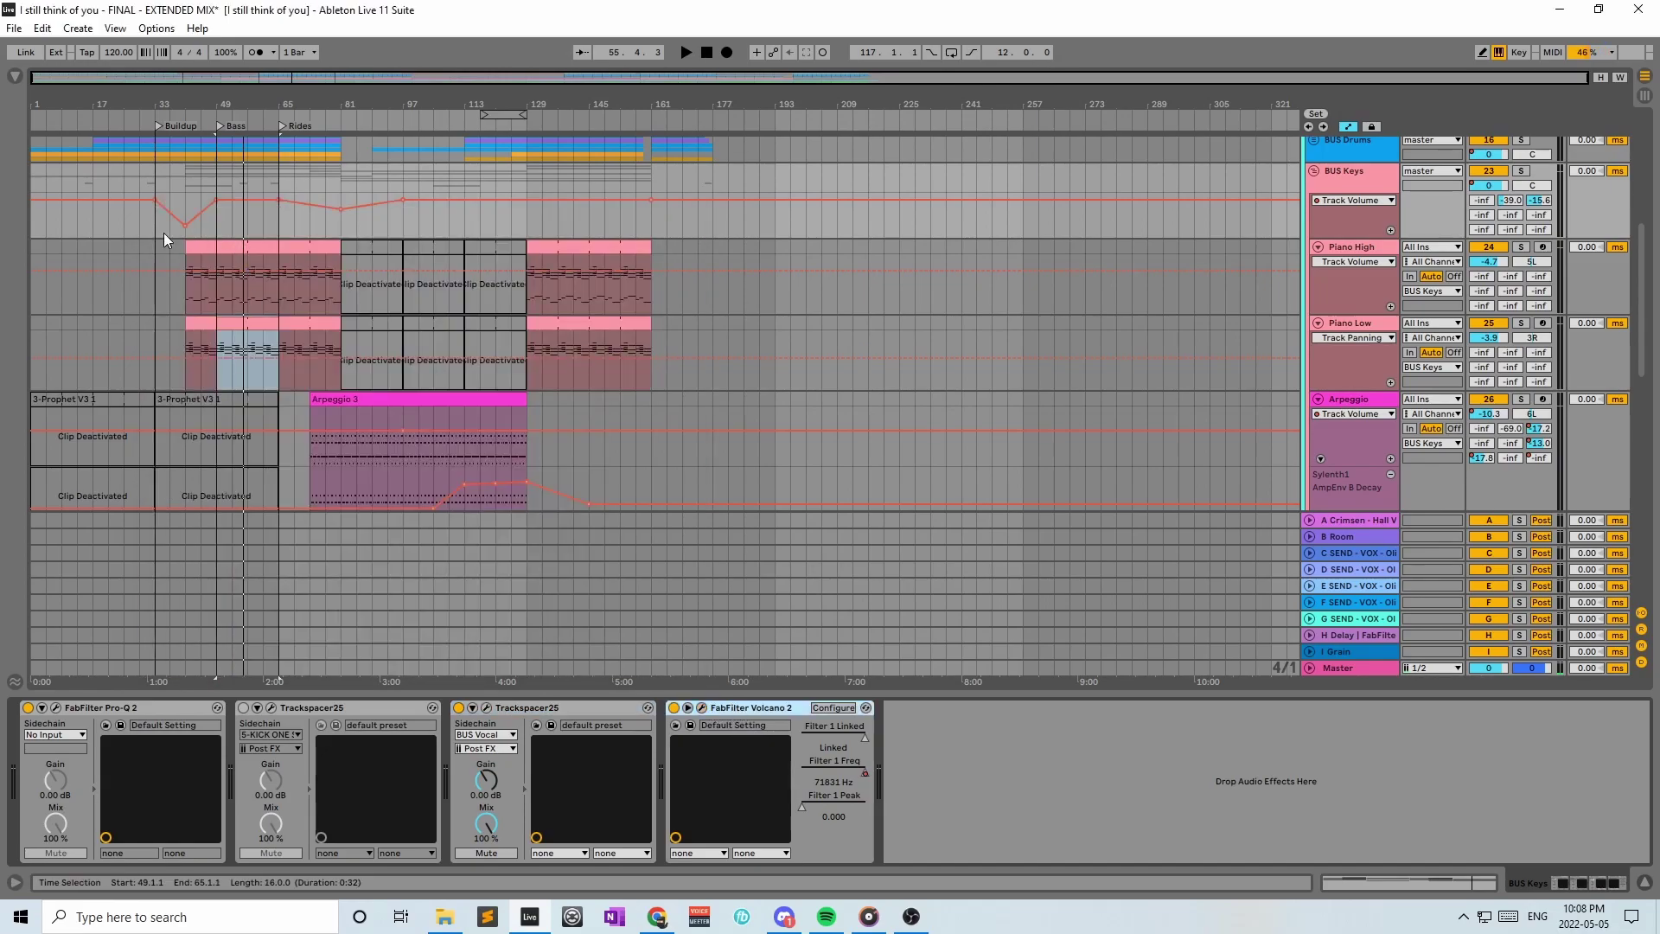
left_click(191, 204)
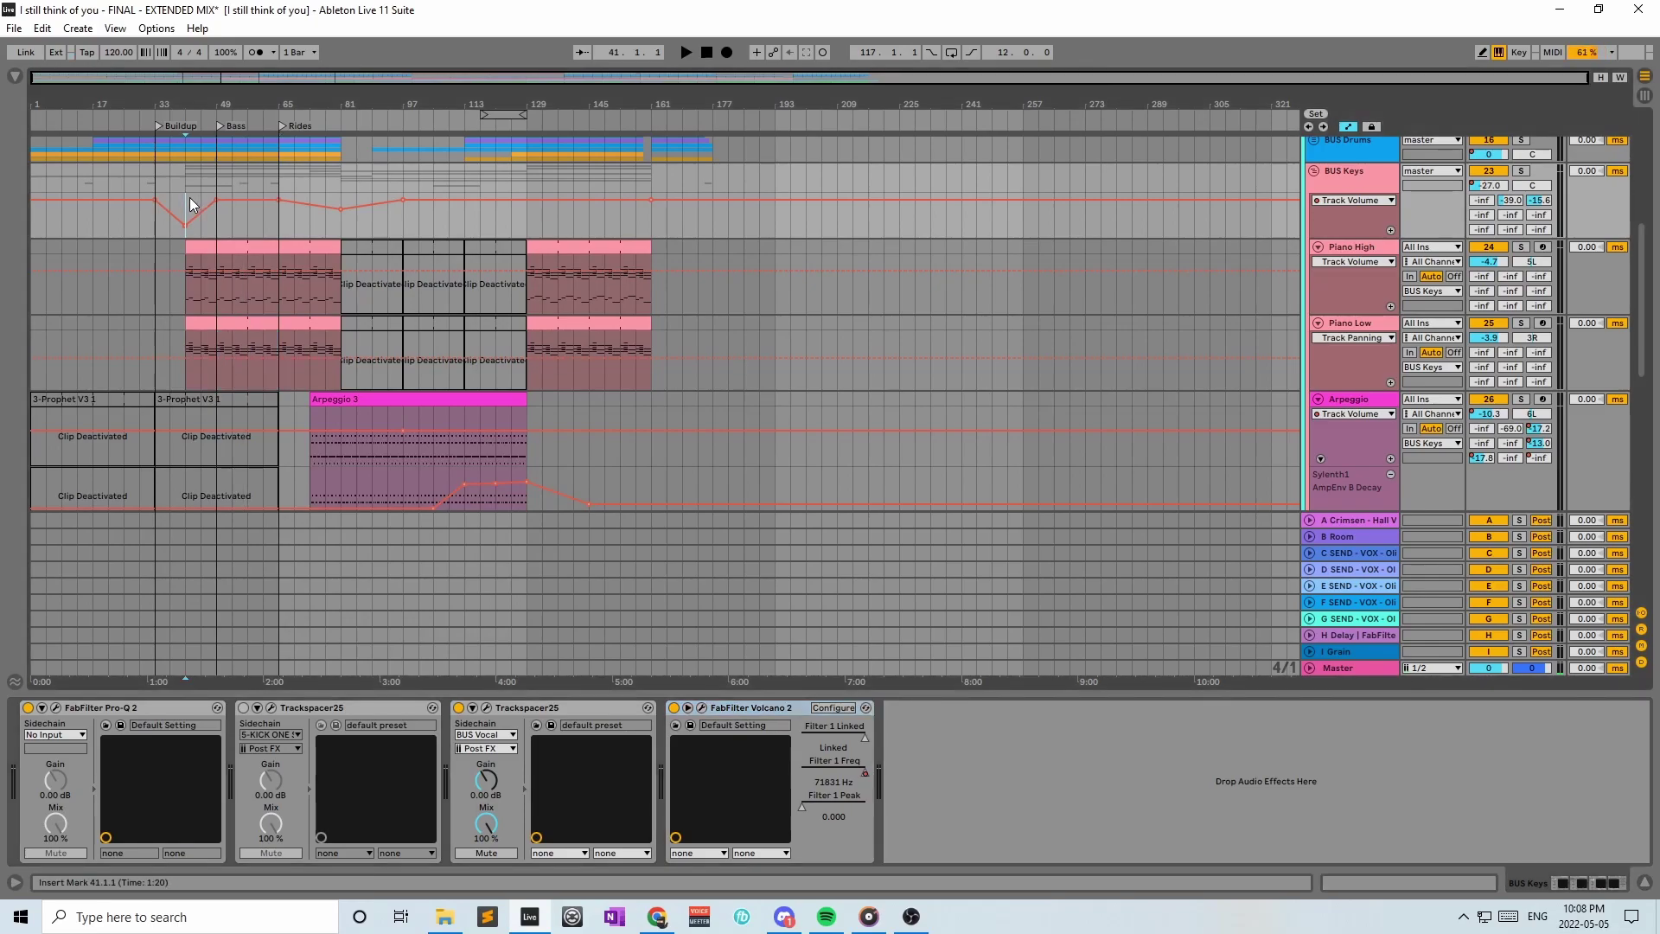
left_click(1375, 167)
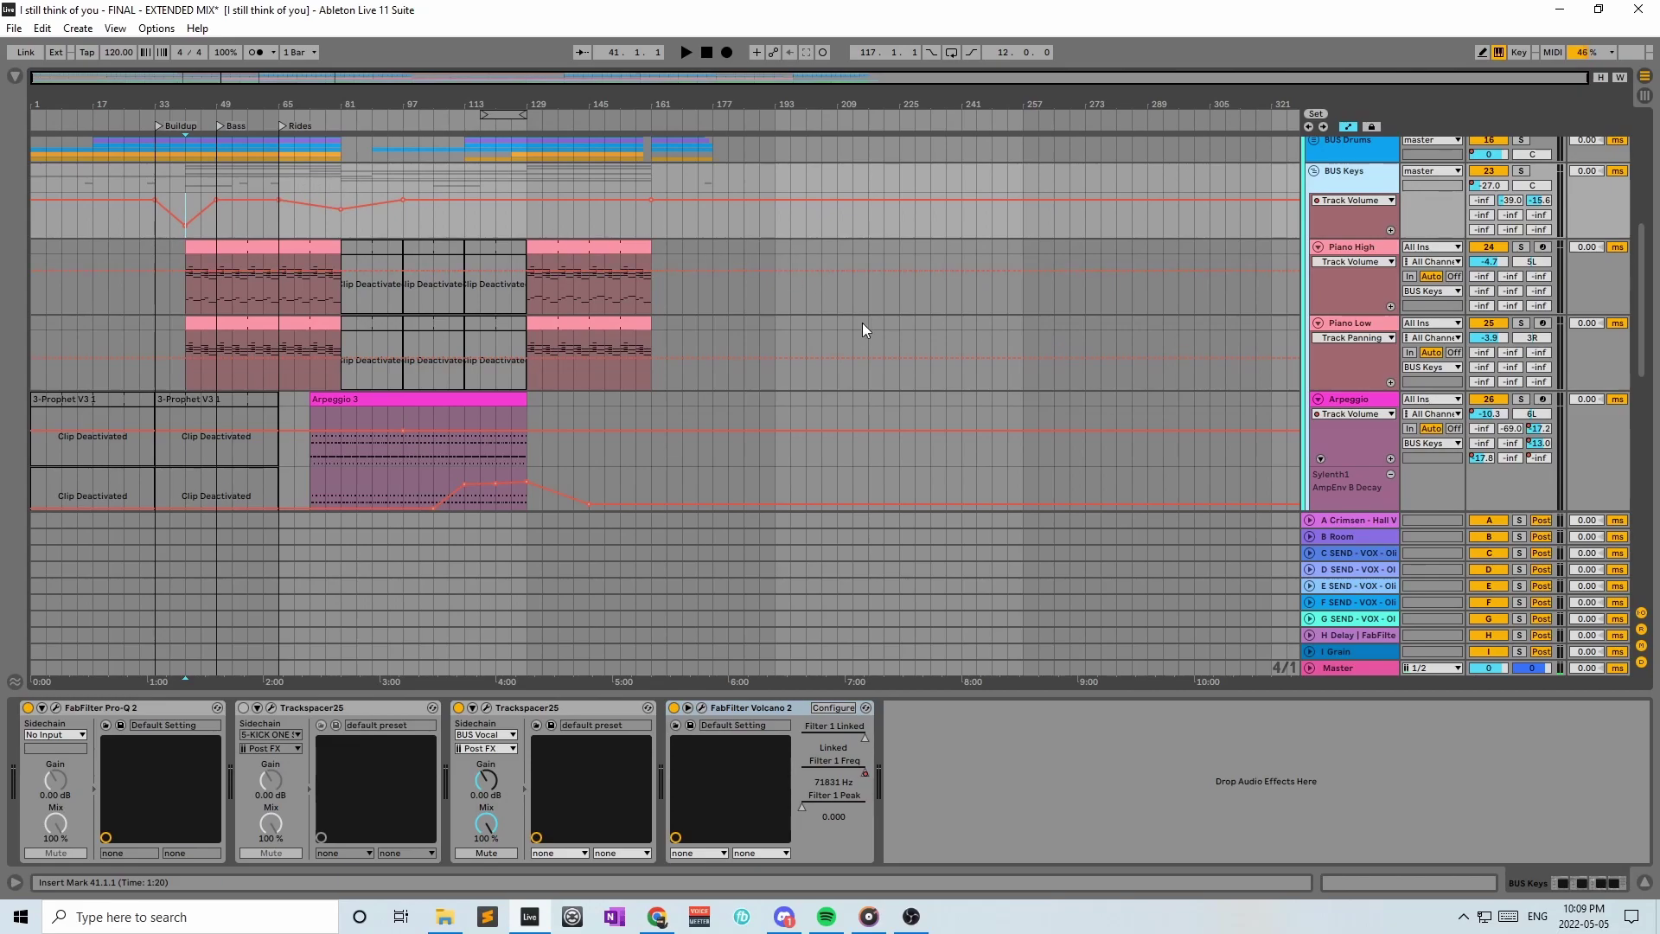
Unfold the S KICK ONE SHOT track, show its device chain, and select its clip at bar 49
scroll(1112, 402, "up", 5)
scroll(1117, 405, "up", 2)
left_click(1332, 312)
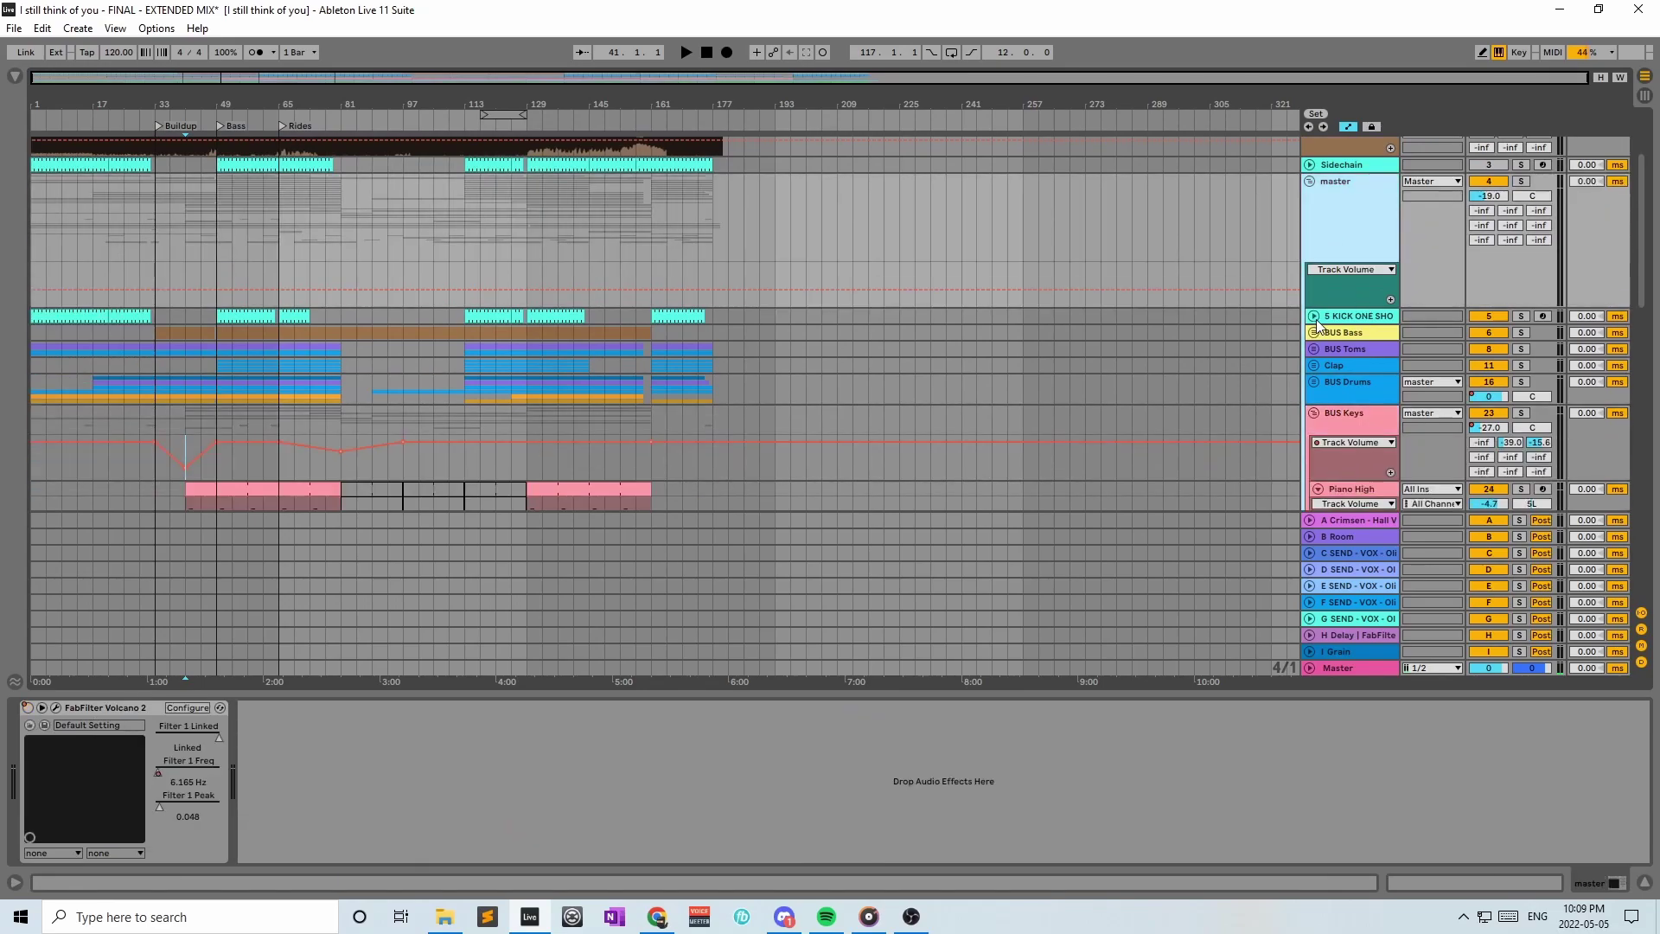
left_click(1314, 317)
left_click(1358, 229)
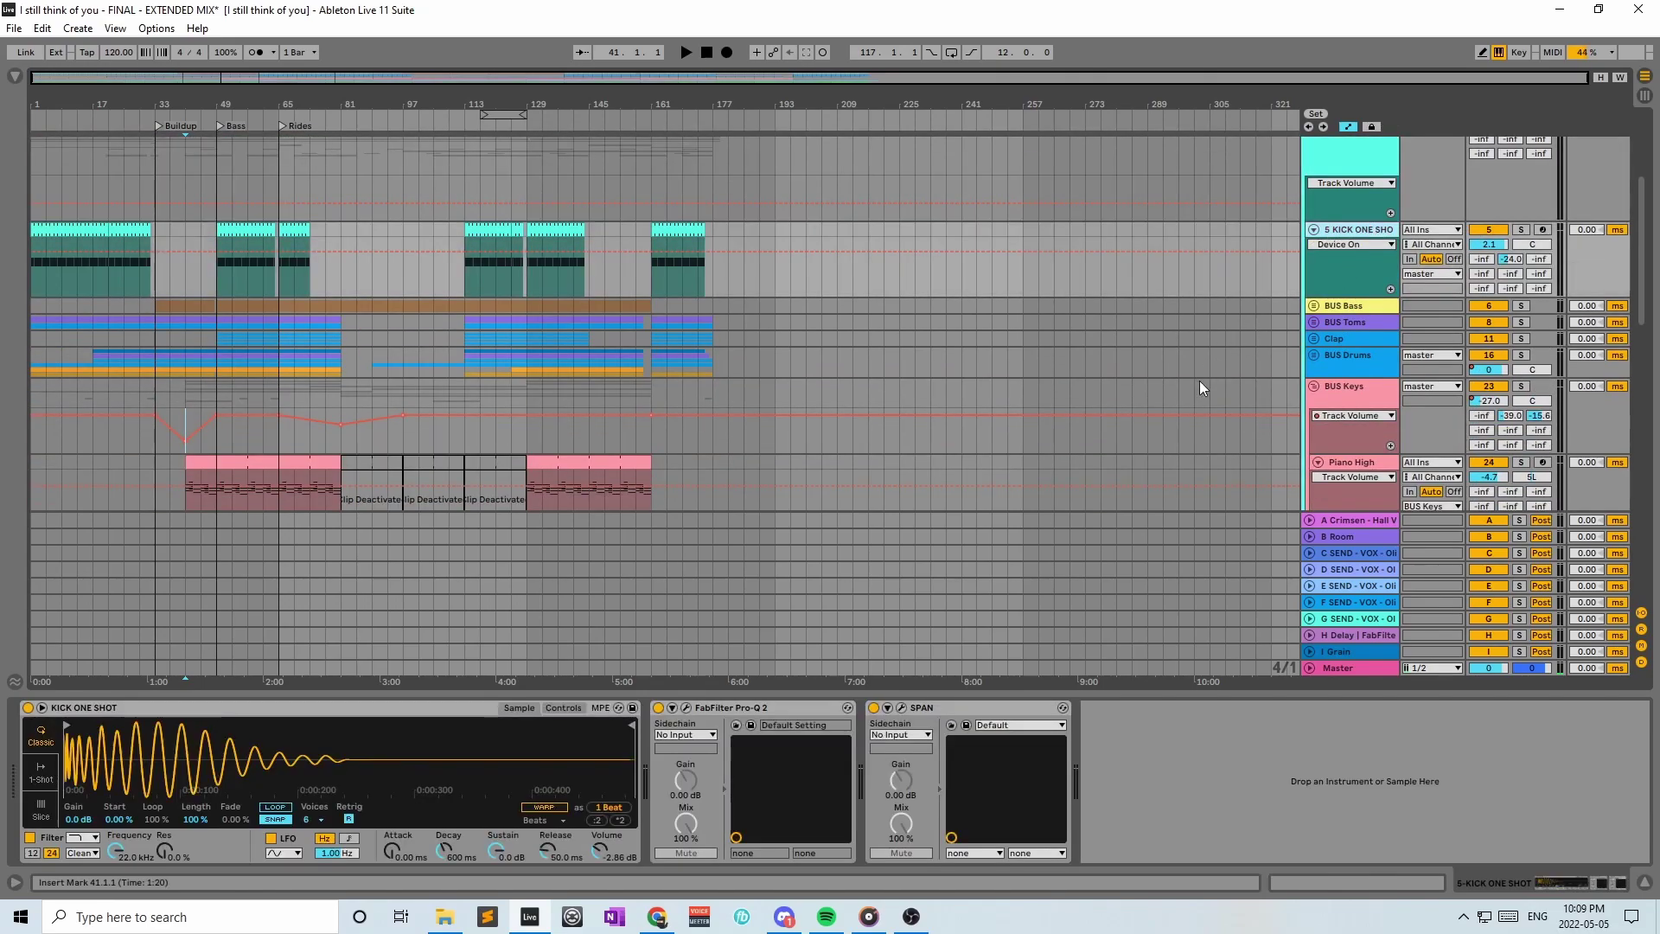
scroll(1209, 378, "down", 1)
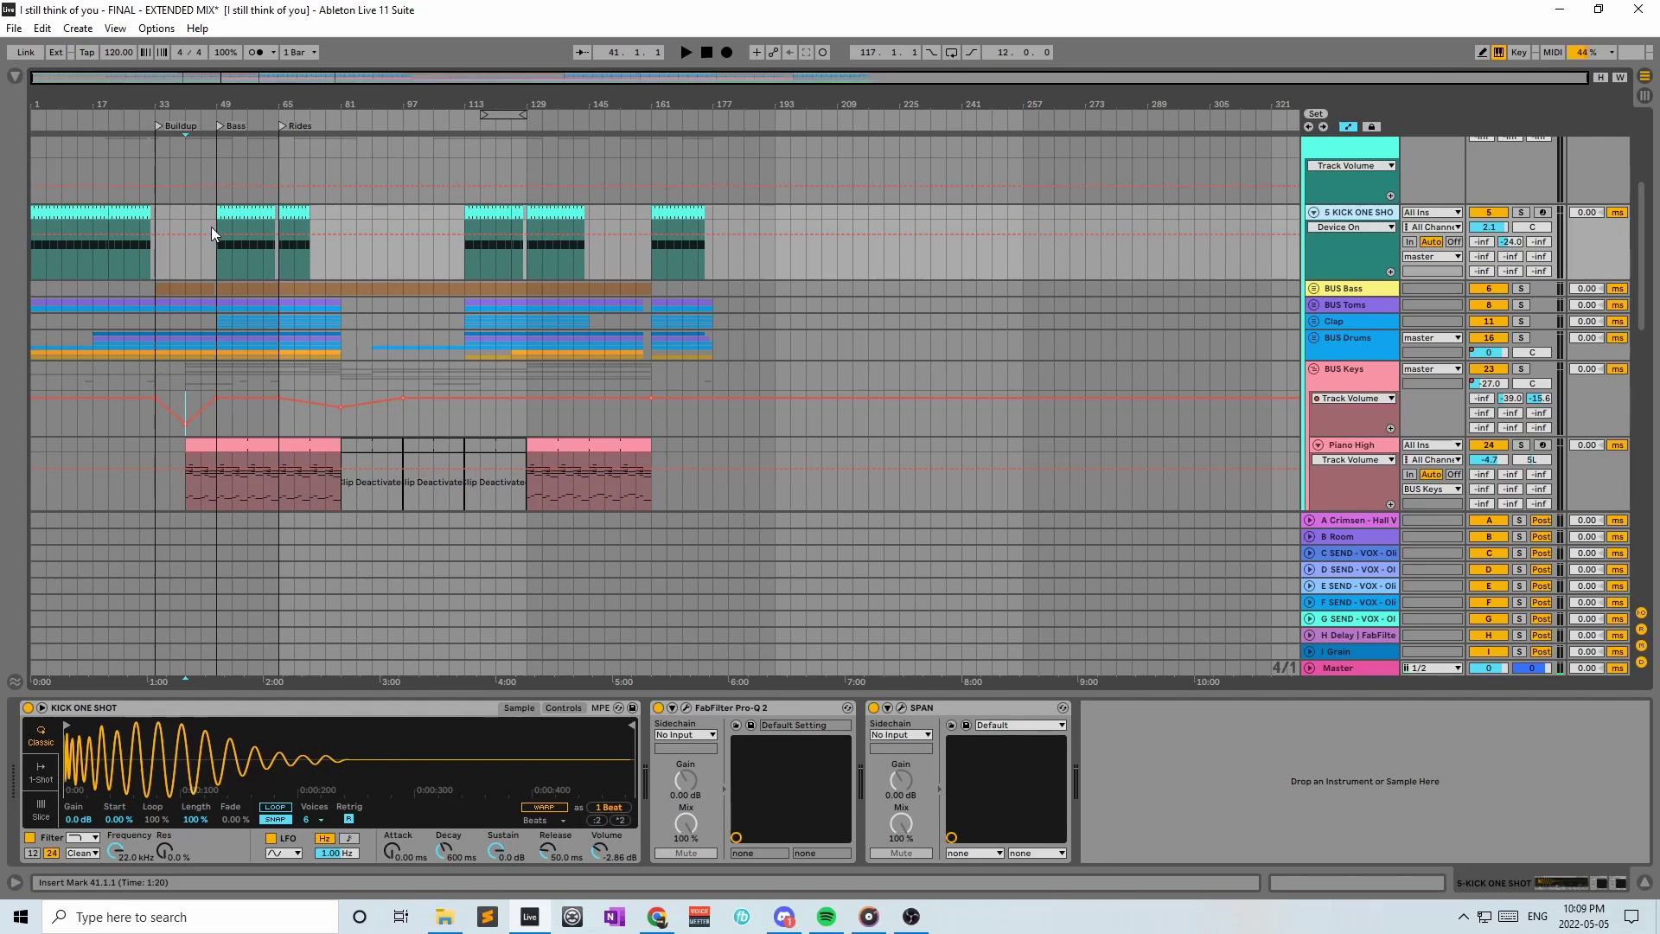
left_click(239, 207)
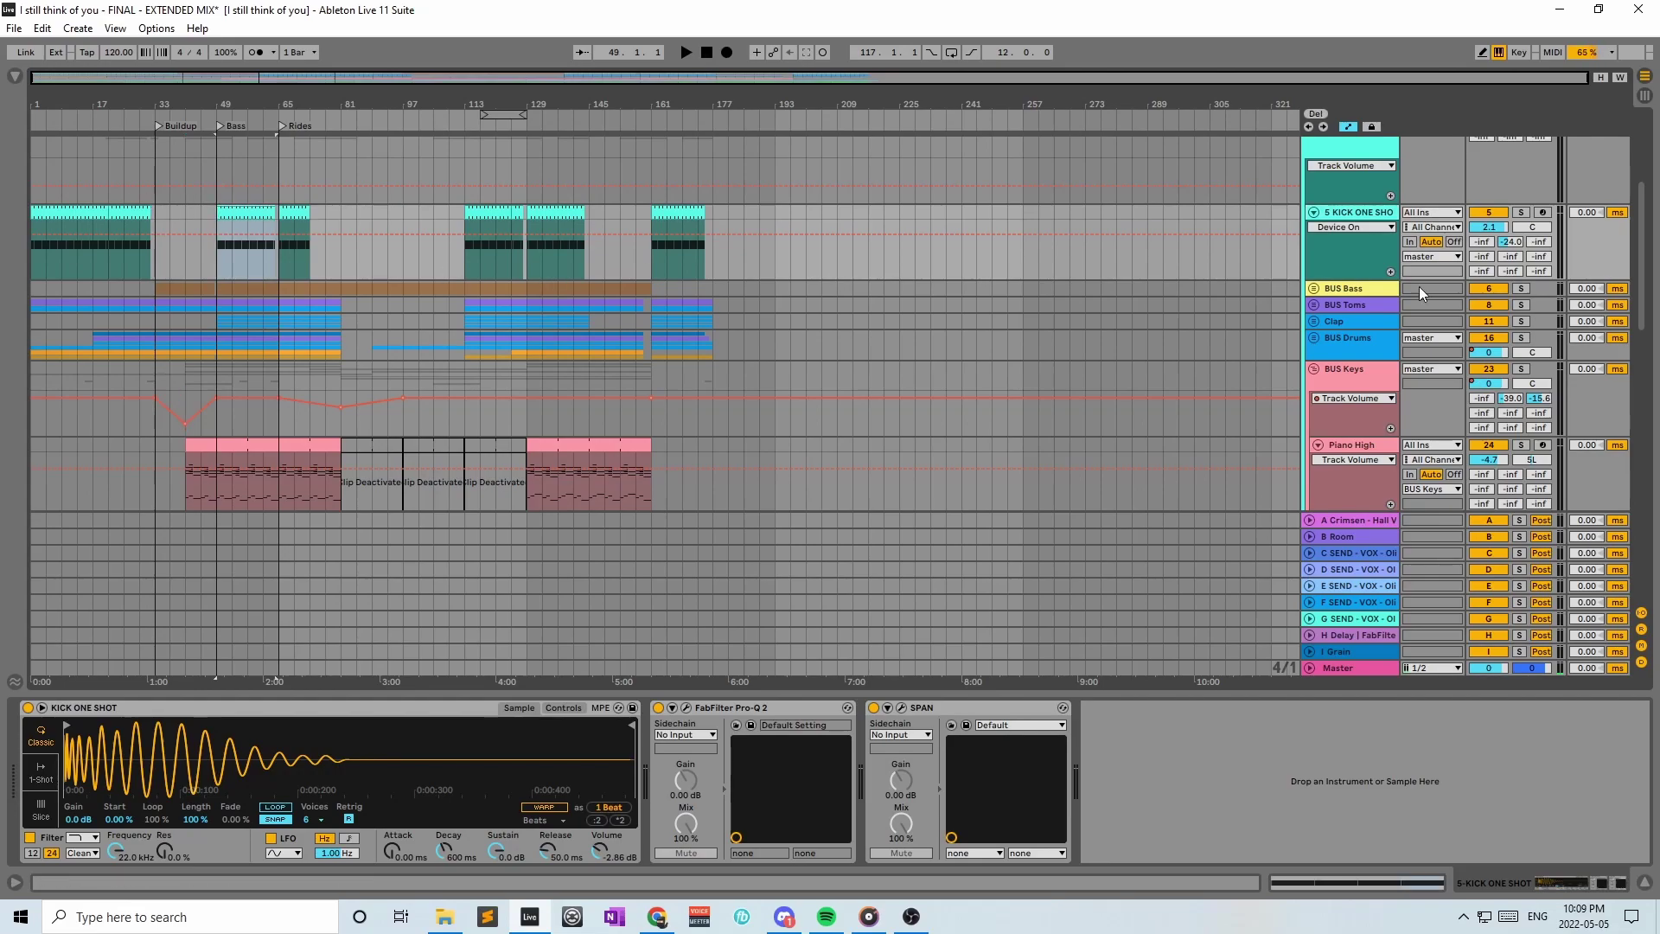
Unfold the BUS Bass group to show its Bass track and the group's effect chain
left_click(1342, 288)
left_click(1312, 289)
scroll(747, 342, "down", 1)
scroll(615, 344, "up", 1)
left_click(1315, 213)
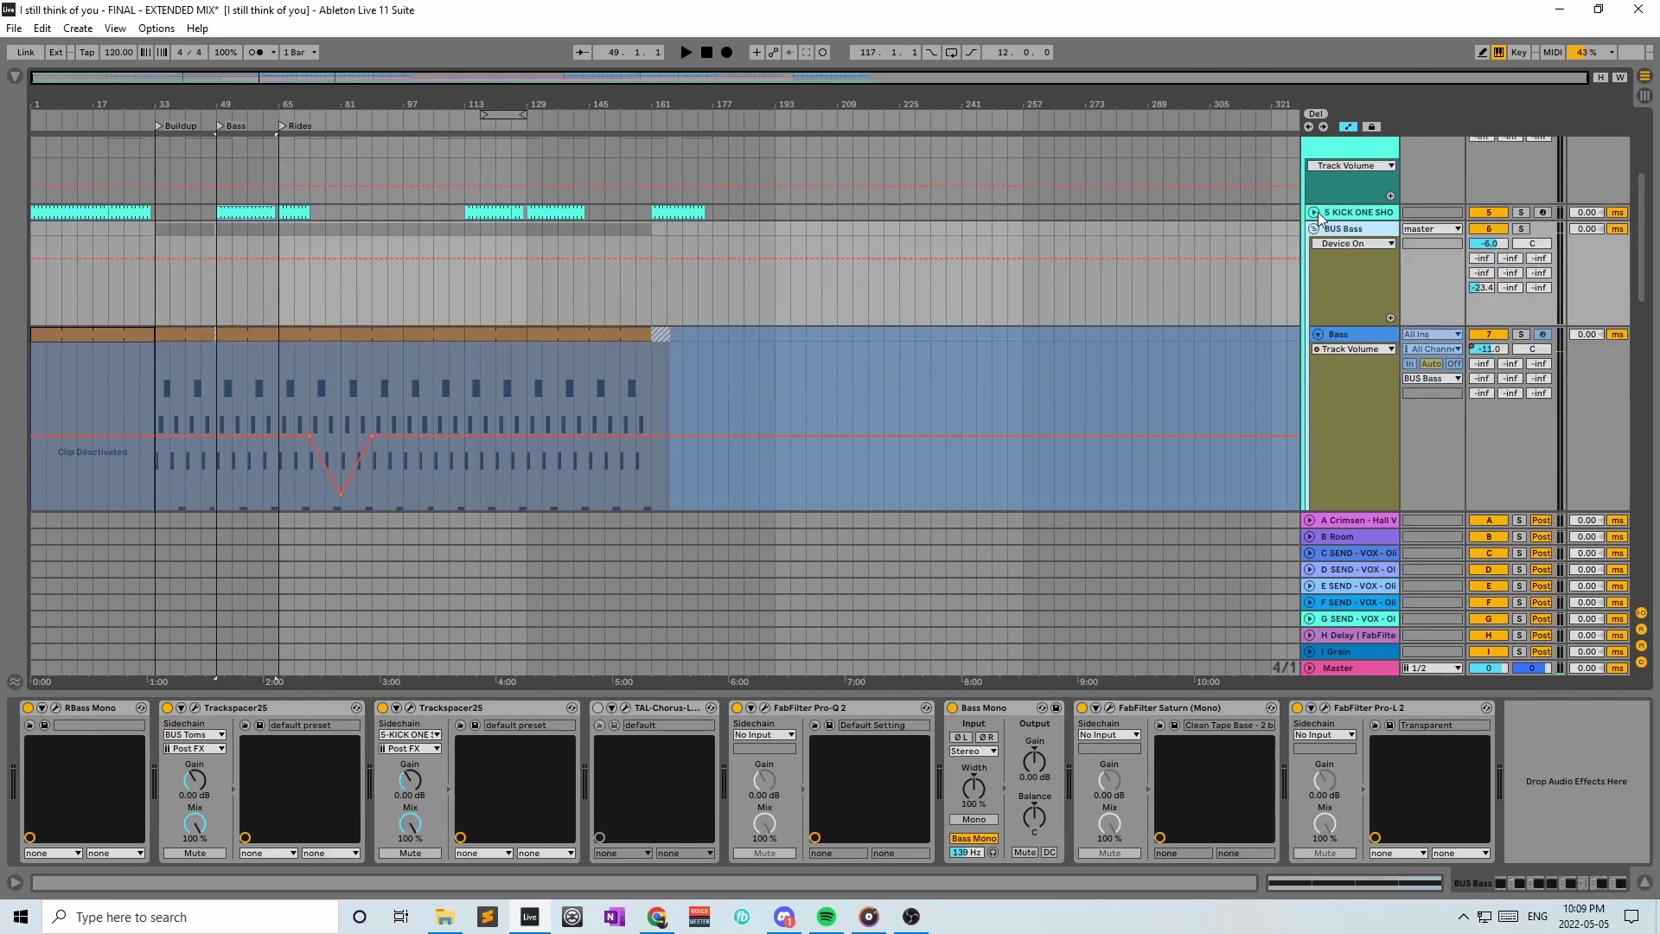
Return to the S KICK ONE SHOT track's devices and inspect the EQ curve of its FabFilter Pro-Q 2
left_click(1313, 212)
left_click(1354, 212)
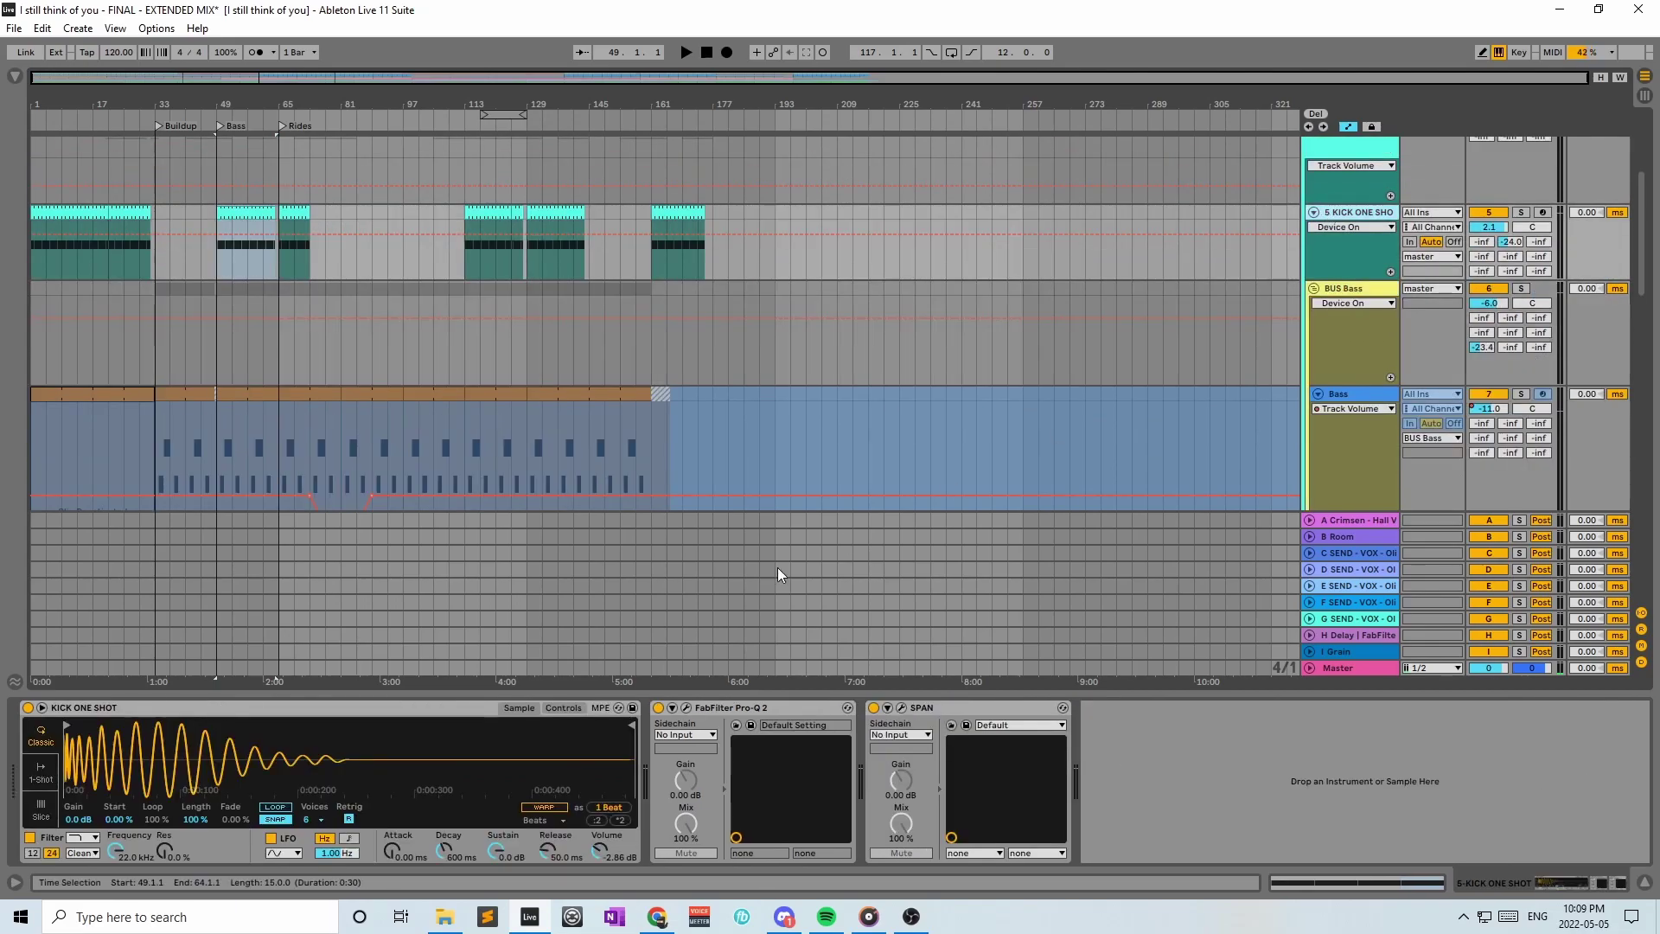
left_click(686, 709)
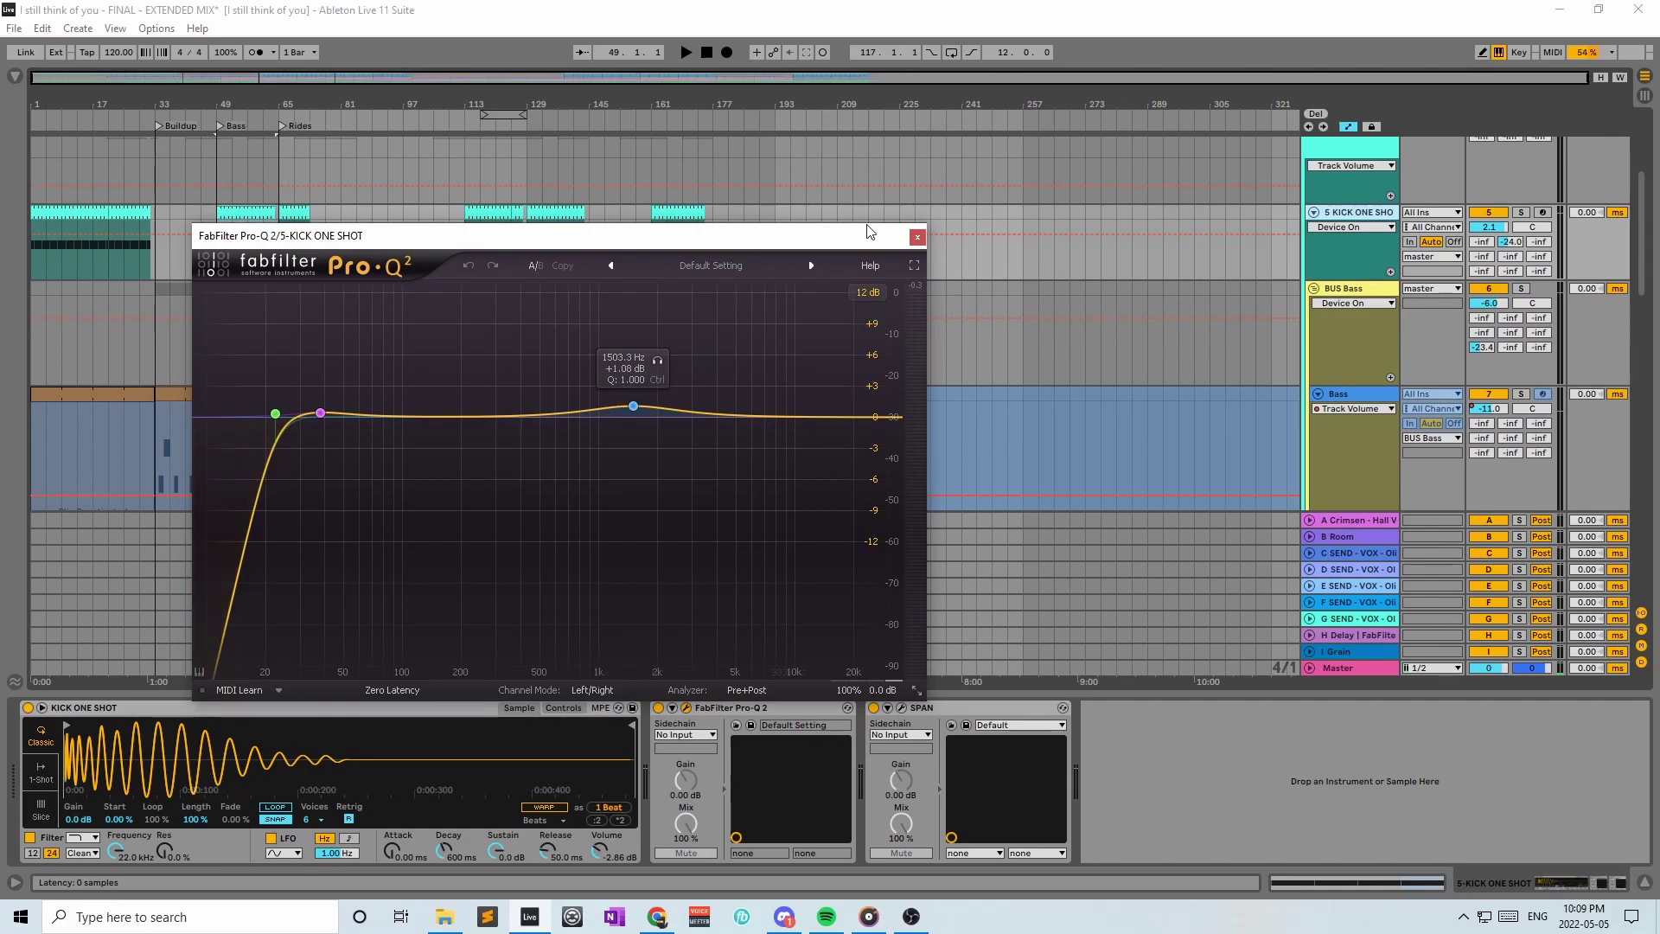
left_click(918, 237)
scroll(1210, 285, "up", 2)
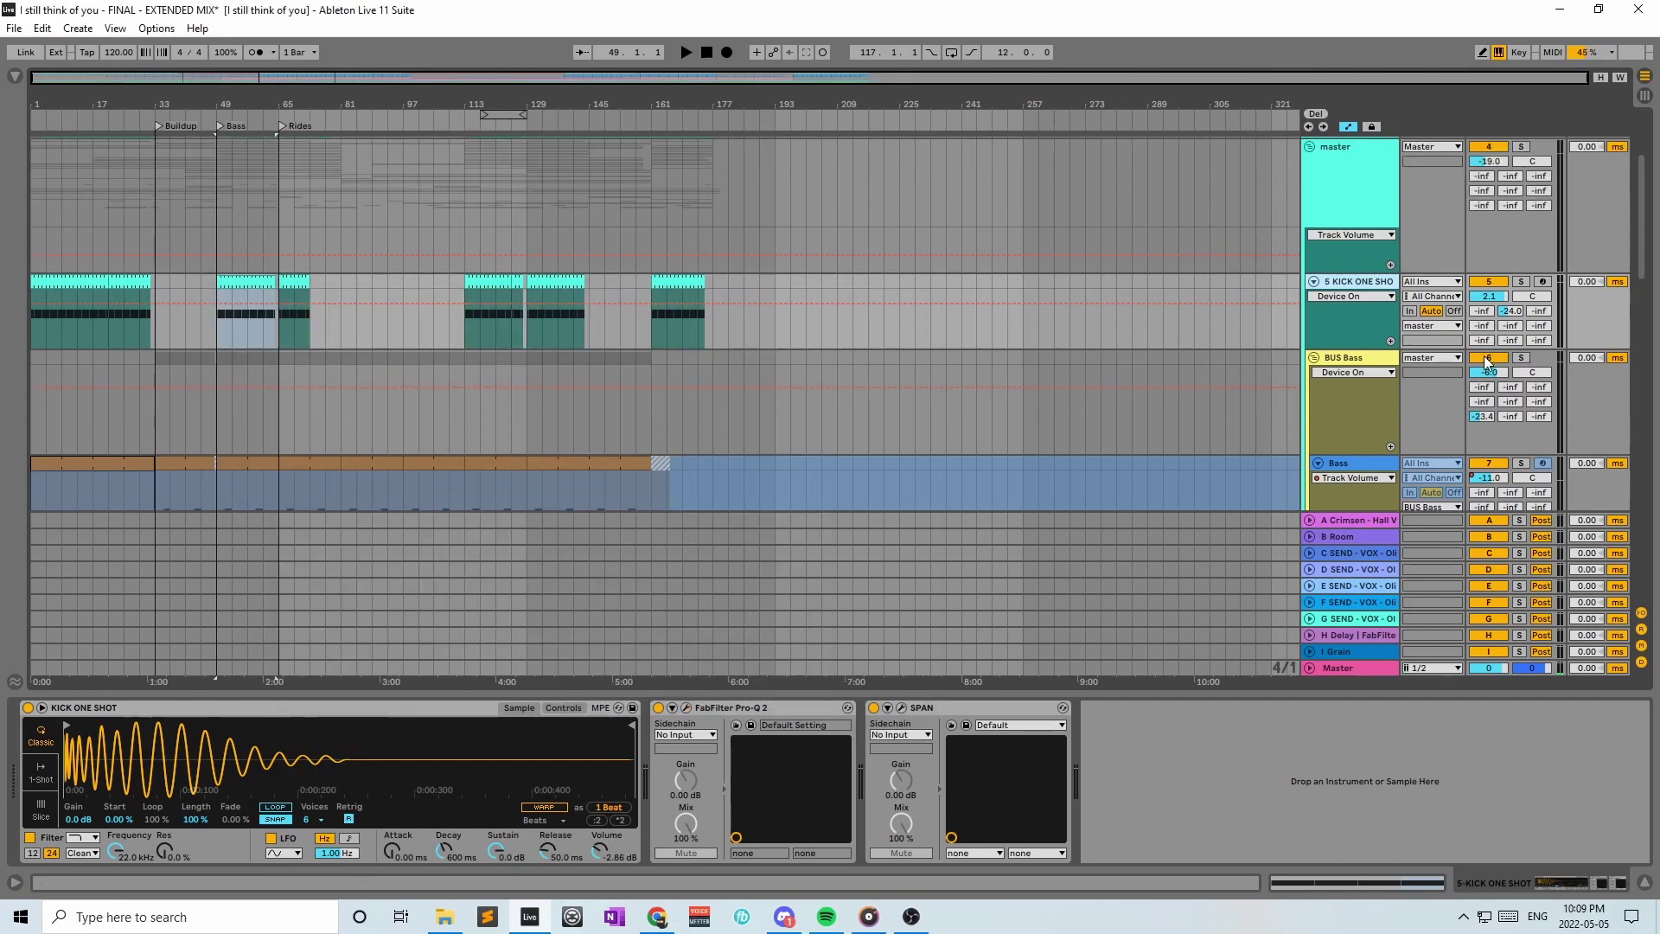
Select the Bass track inside BUS Bass and show its Ext. Instrument and FabFilter Volcano devices
scroll(1488, 357, "down", 2)
left_click(1388, 288)
scroll(1316, 401, "down", 2)
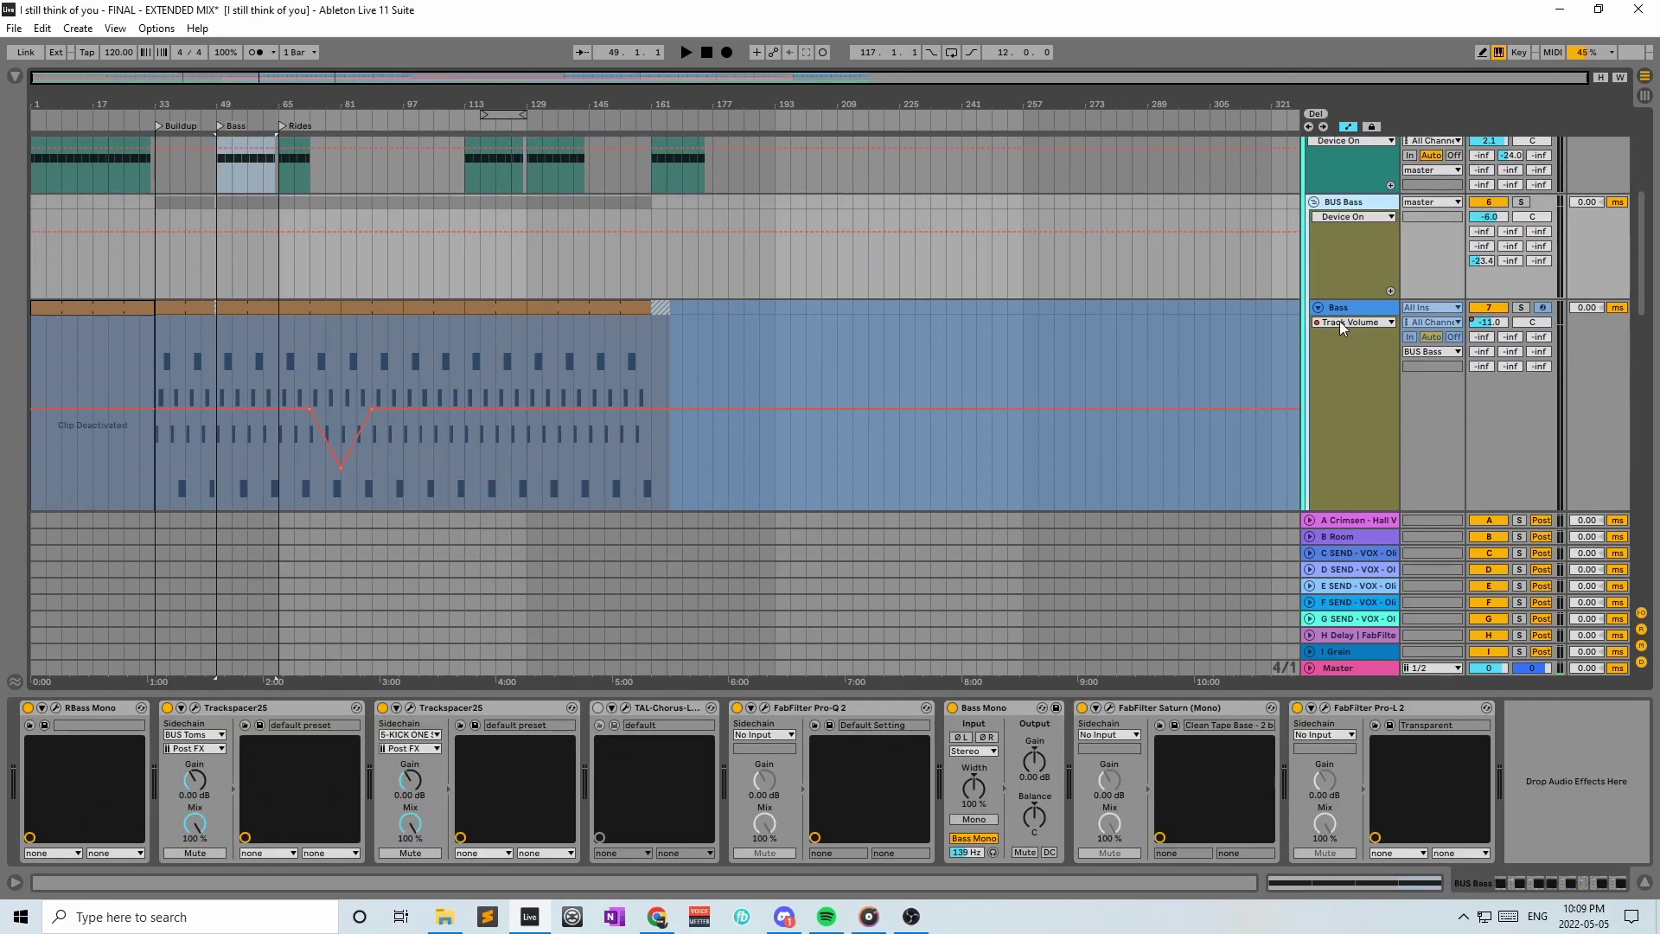
scroll(1341, 322, "down", 2)
left_click(1347, 247)
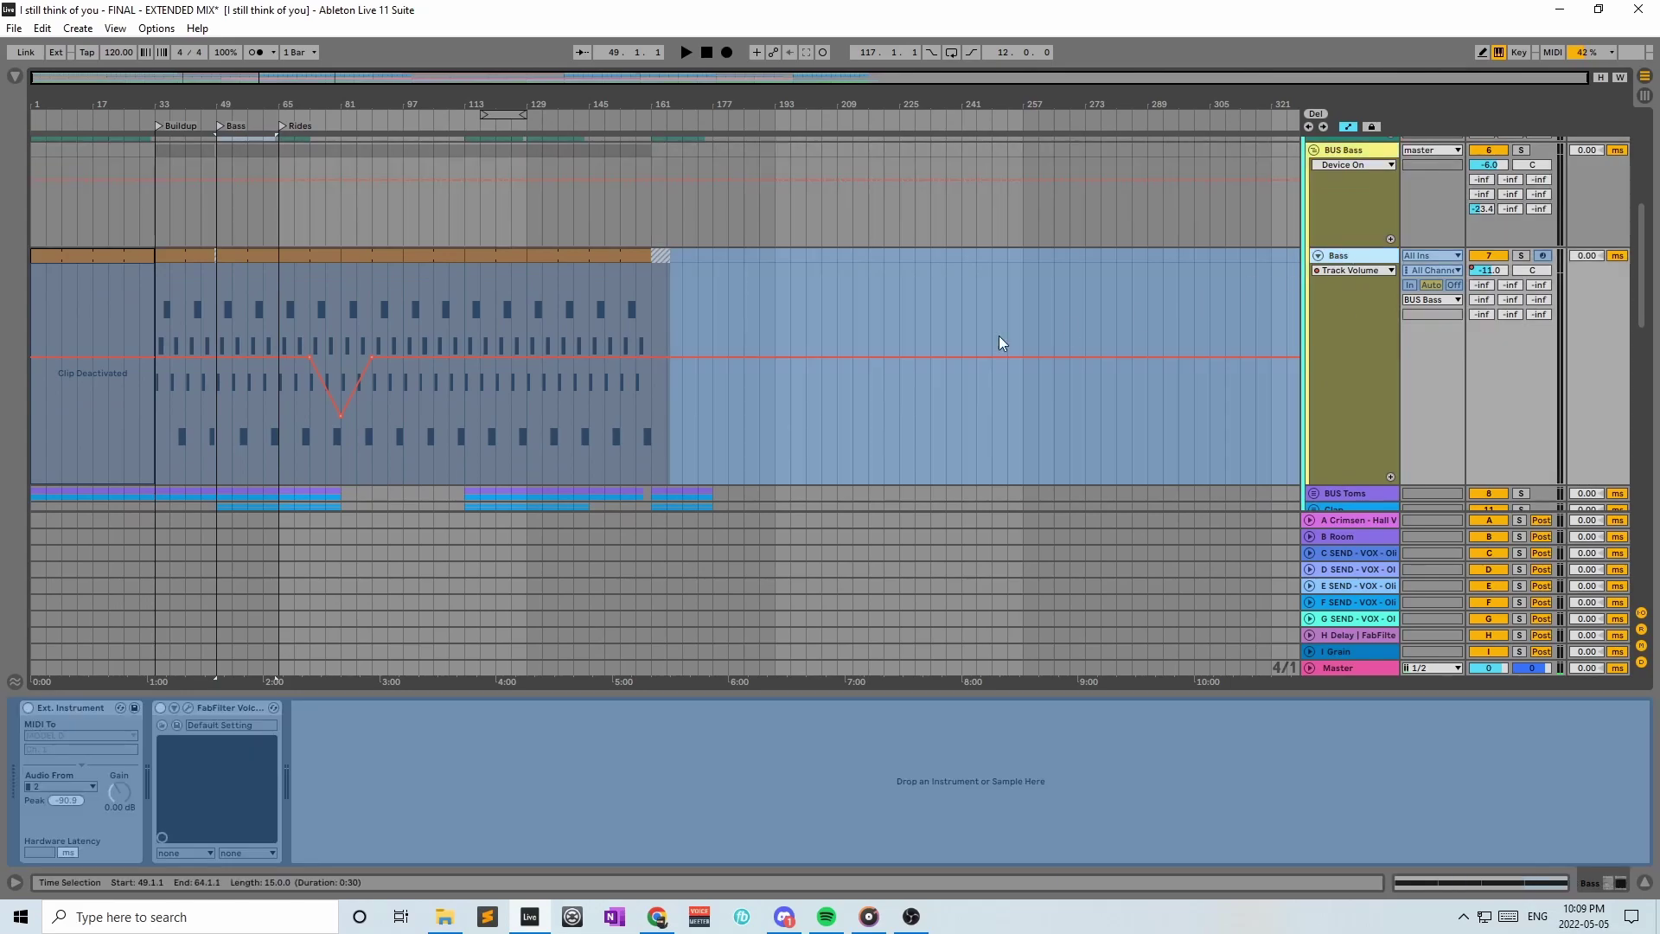
scroll(412, 330, "down", 2)
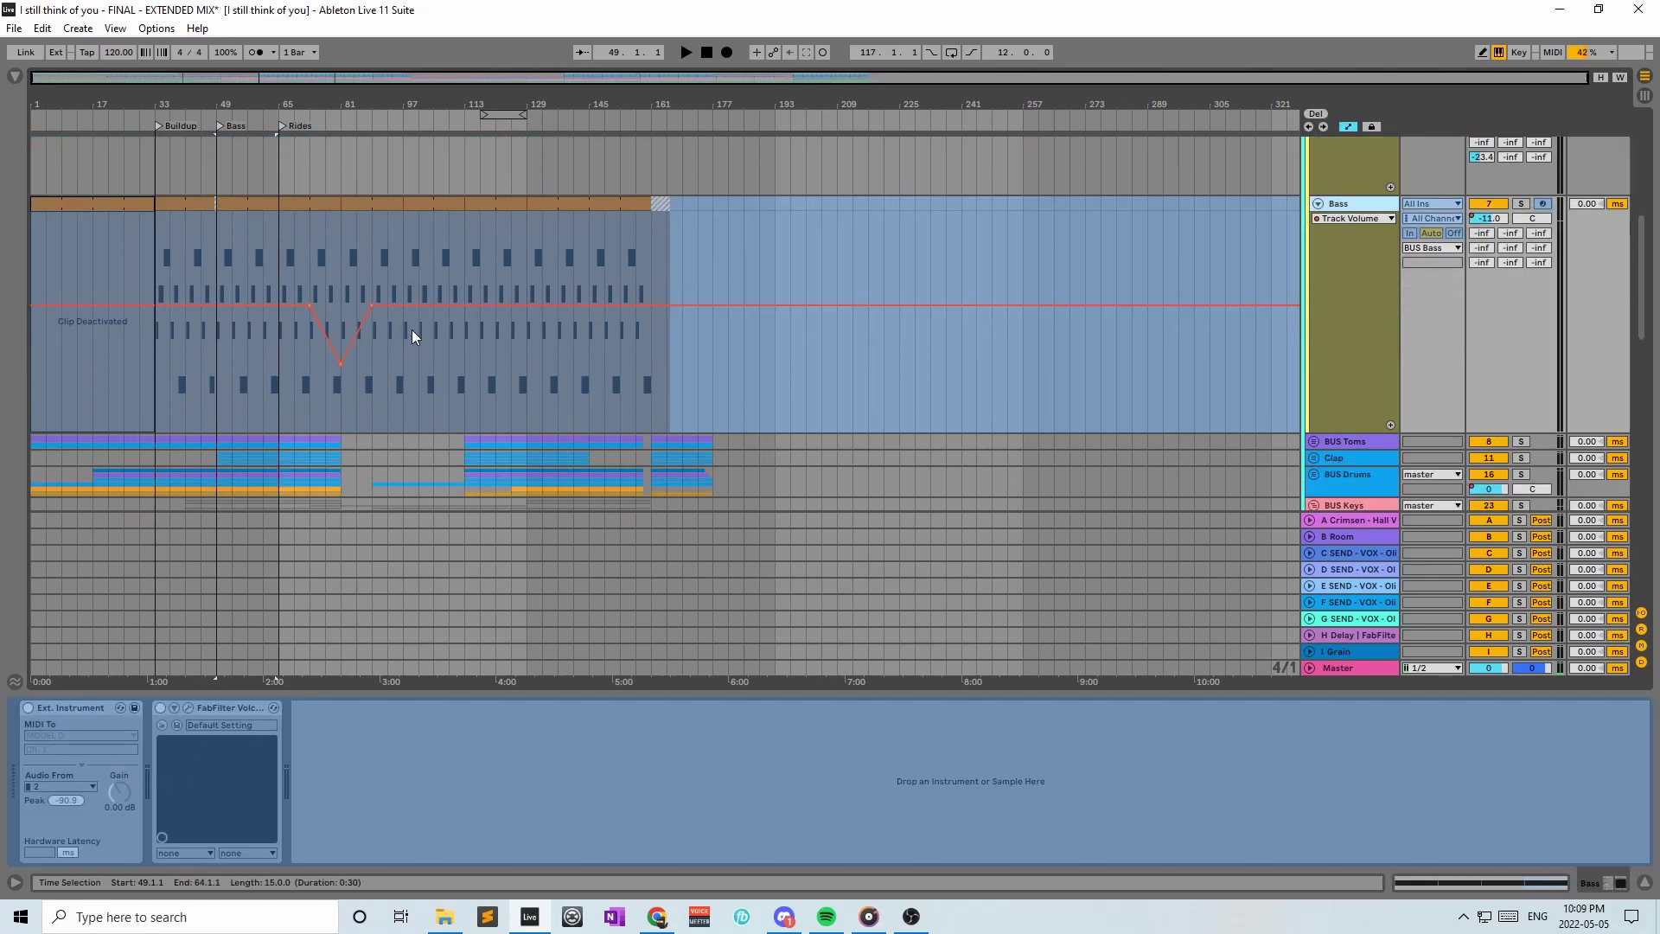
Solo the Bass track and play it from bar 49
left_click(1520, 204)
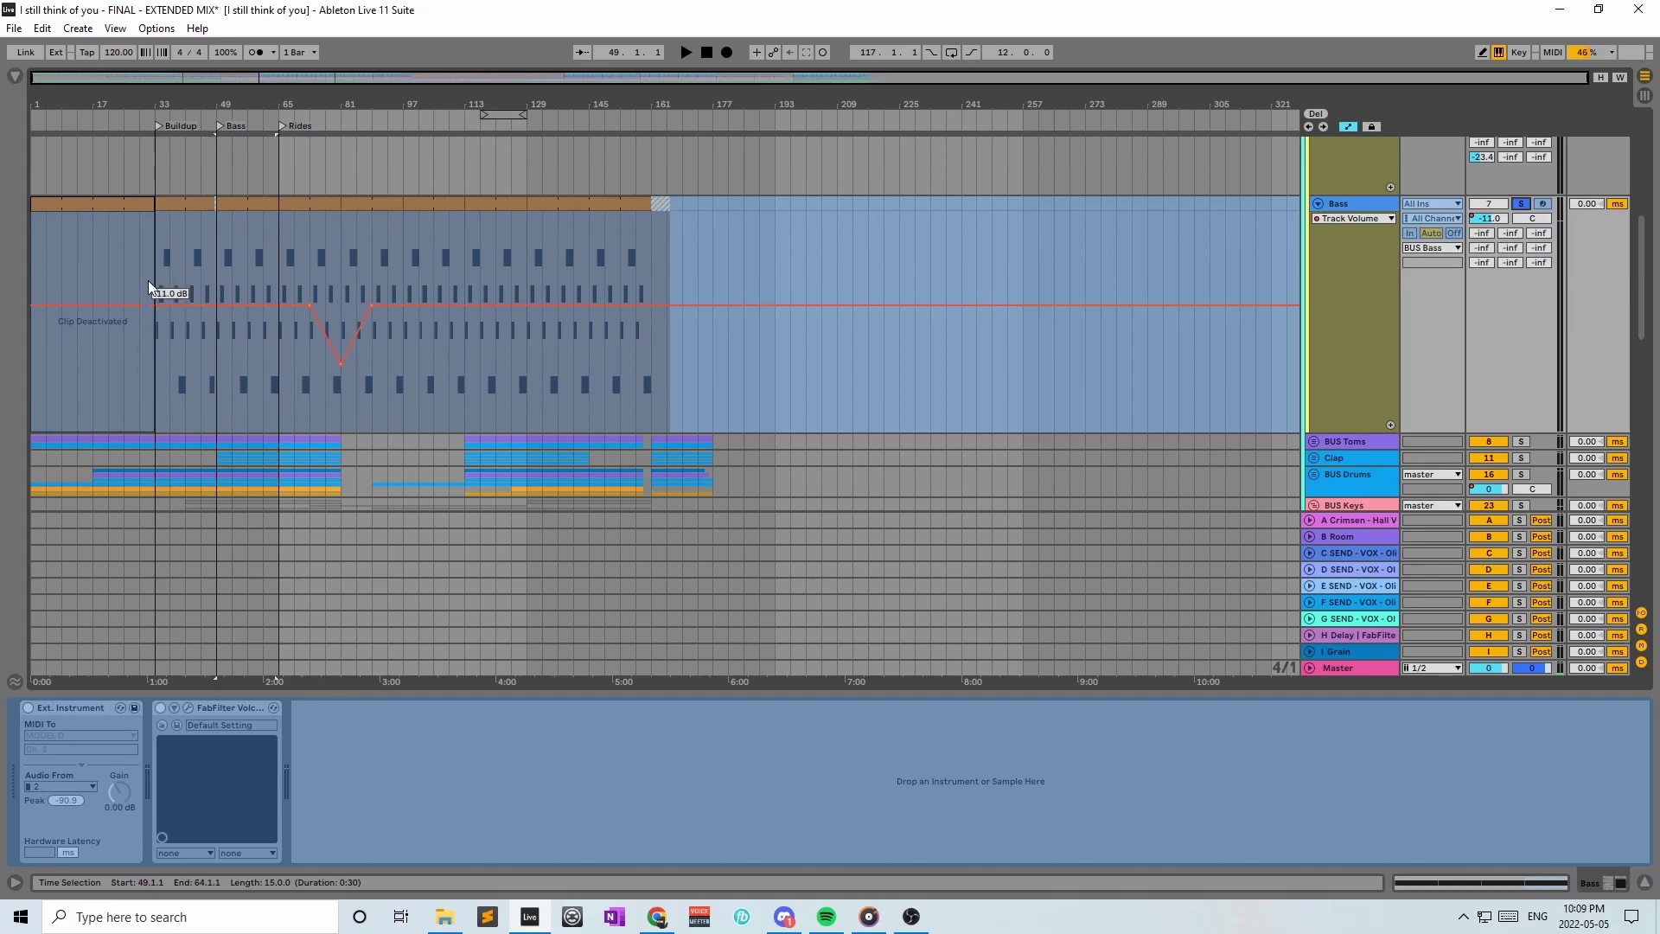
left_click(222, 240)
key("space")
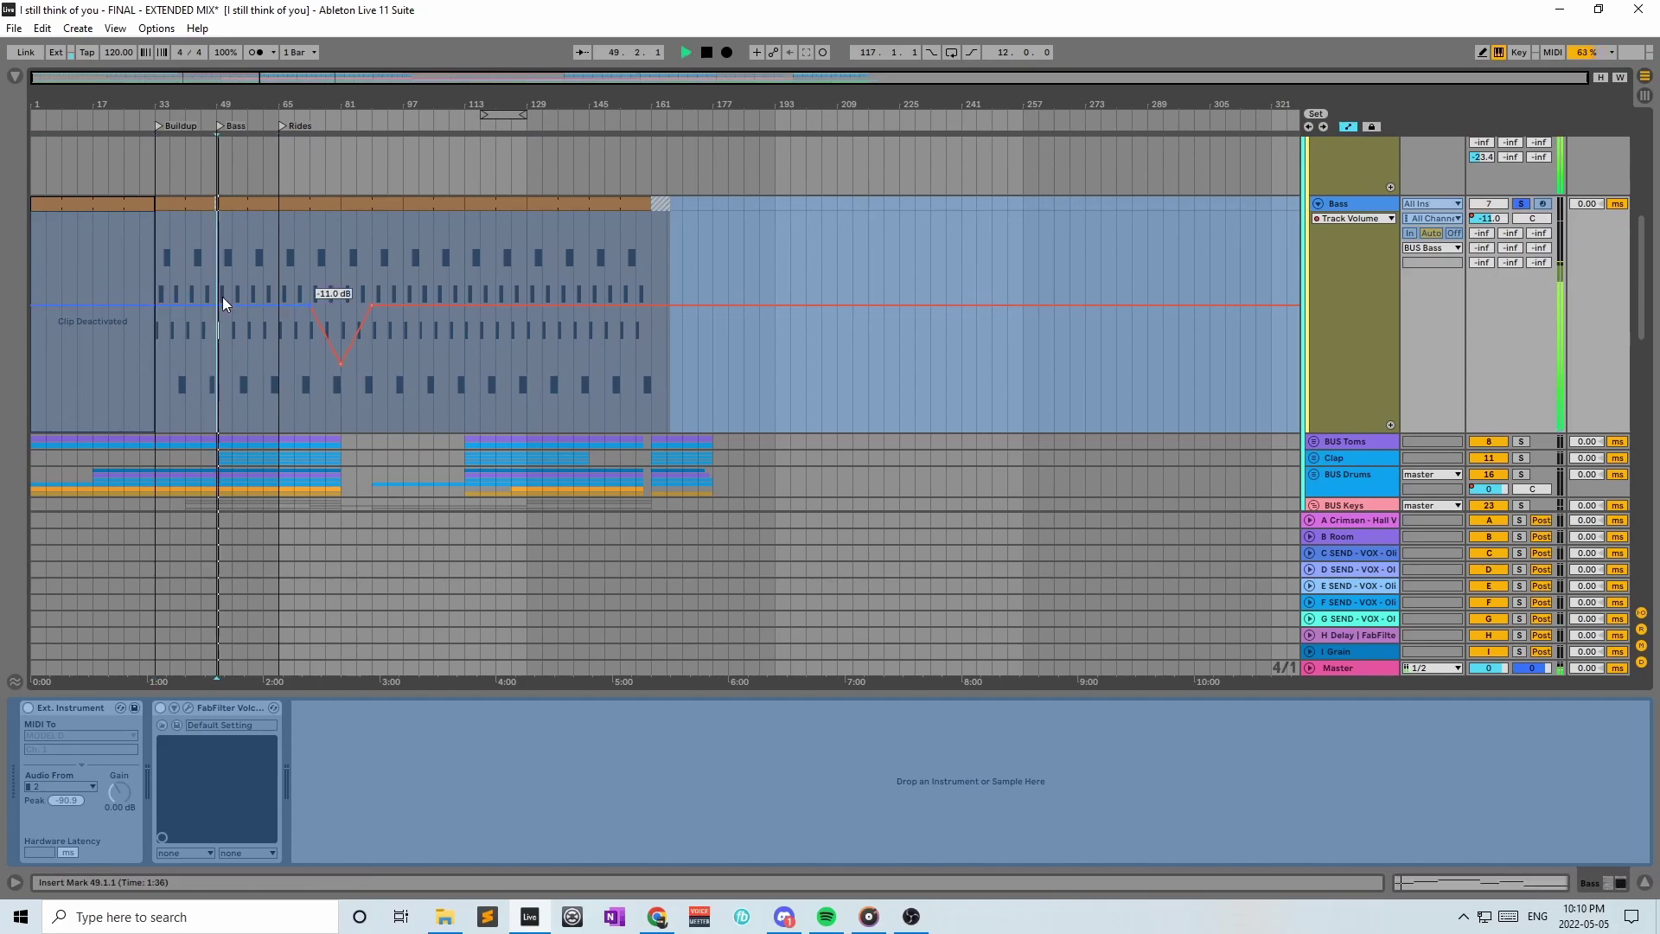
scroll(1019, 320, "down", 2)
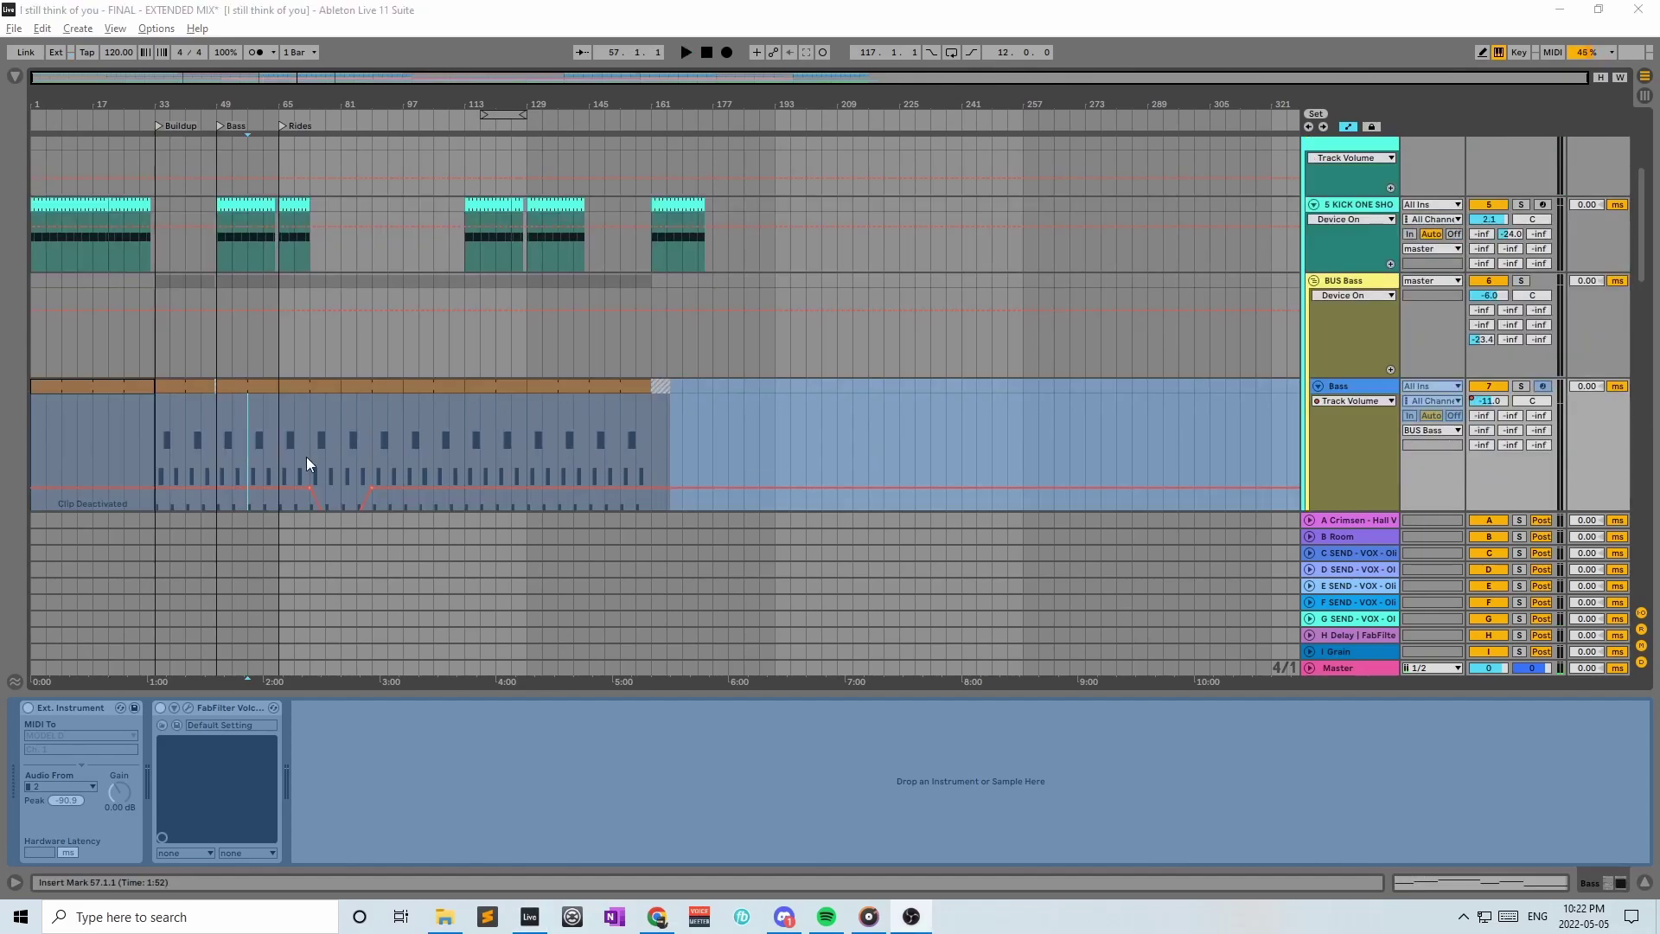
Examine the MIDI notes of the Bass clip at bar 49, then hide the note editor
double_click(273, 424)
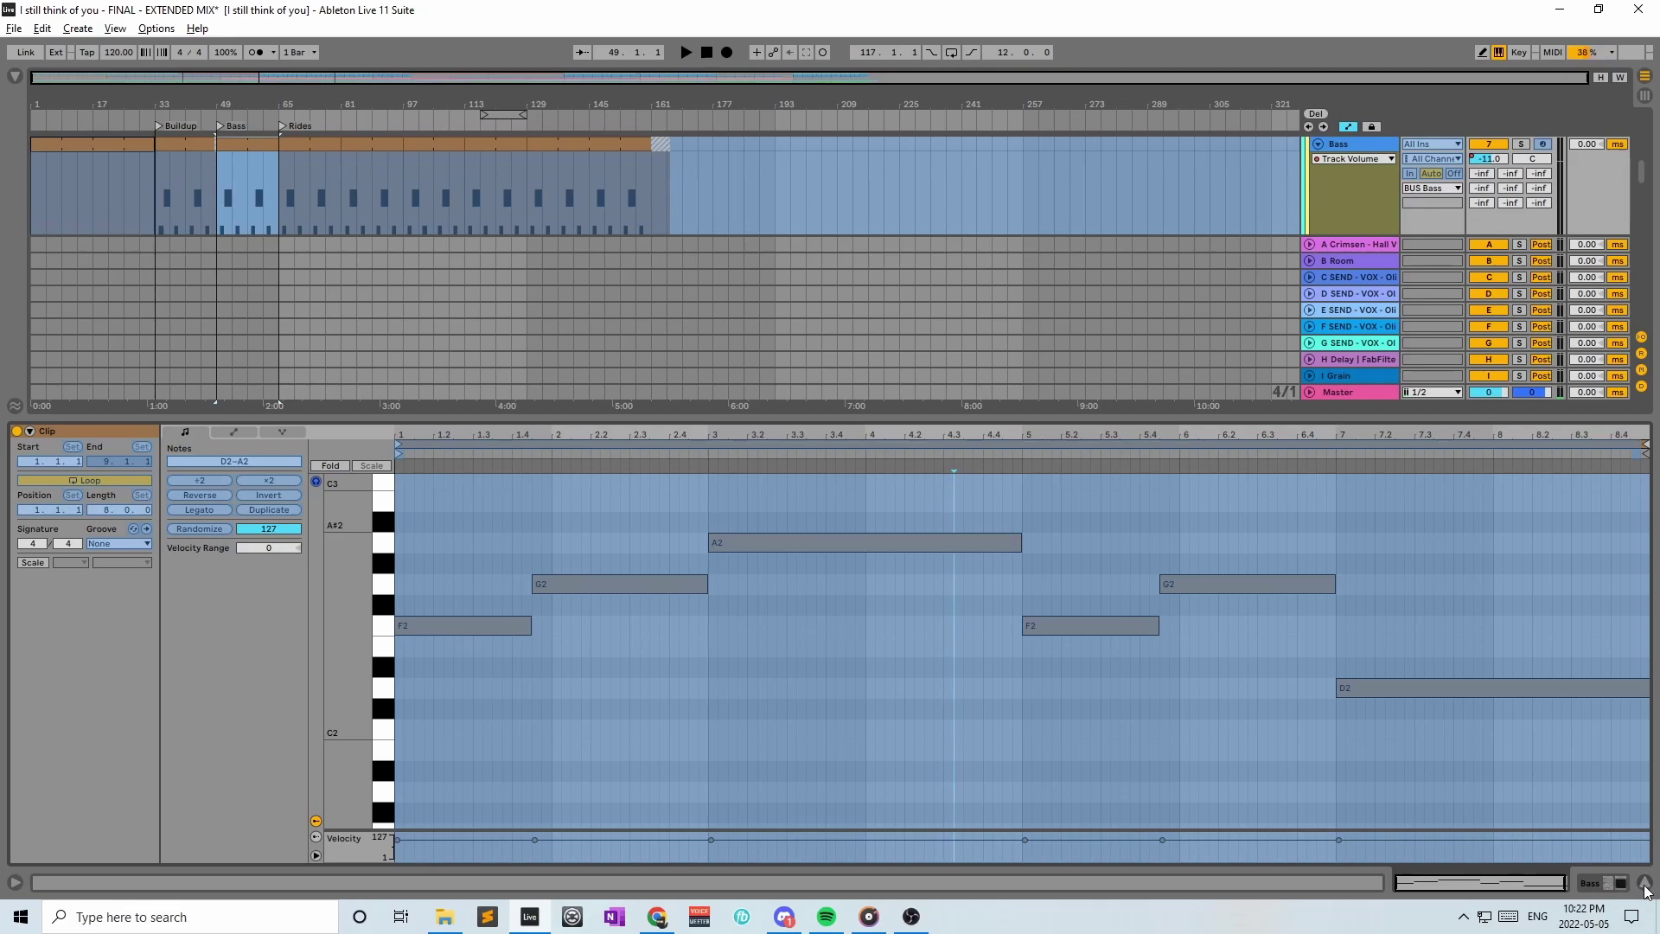
left_click(1645, 889)
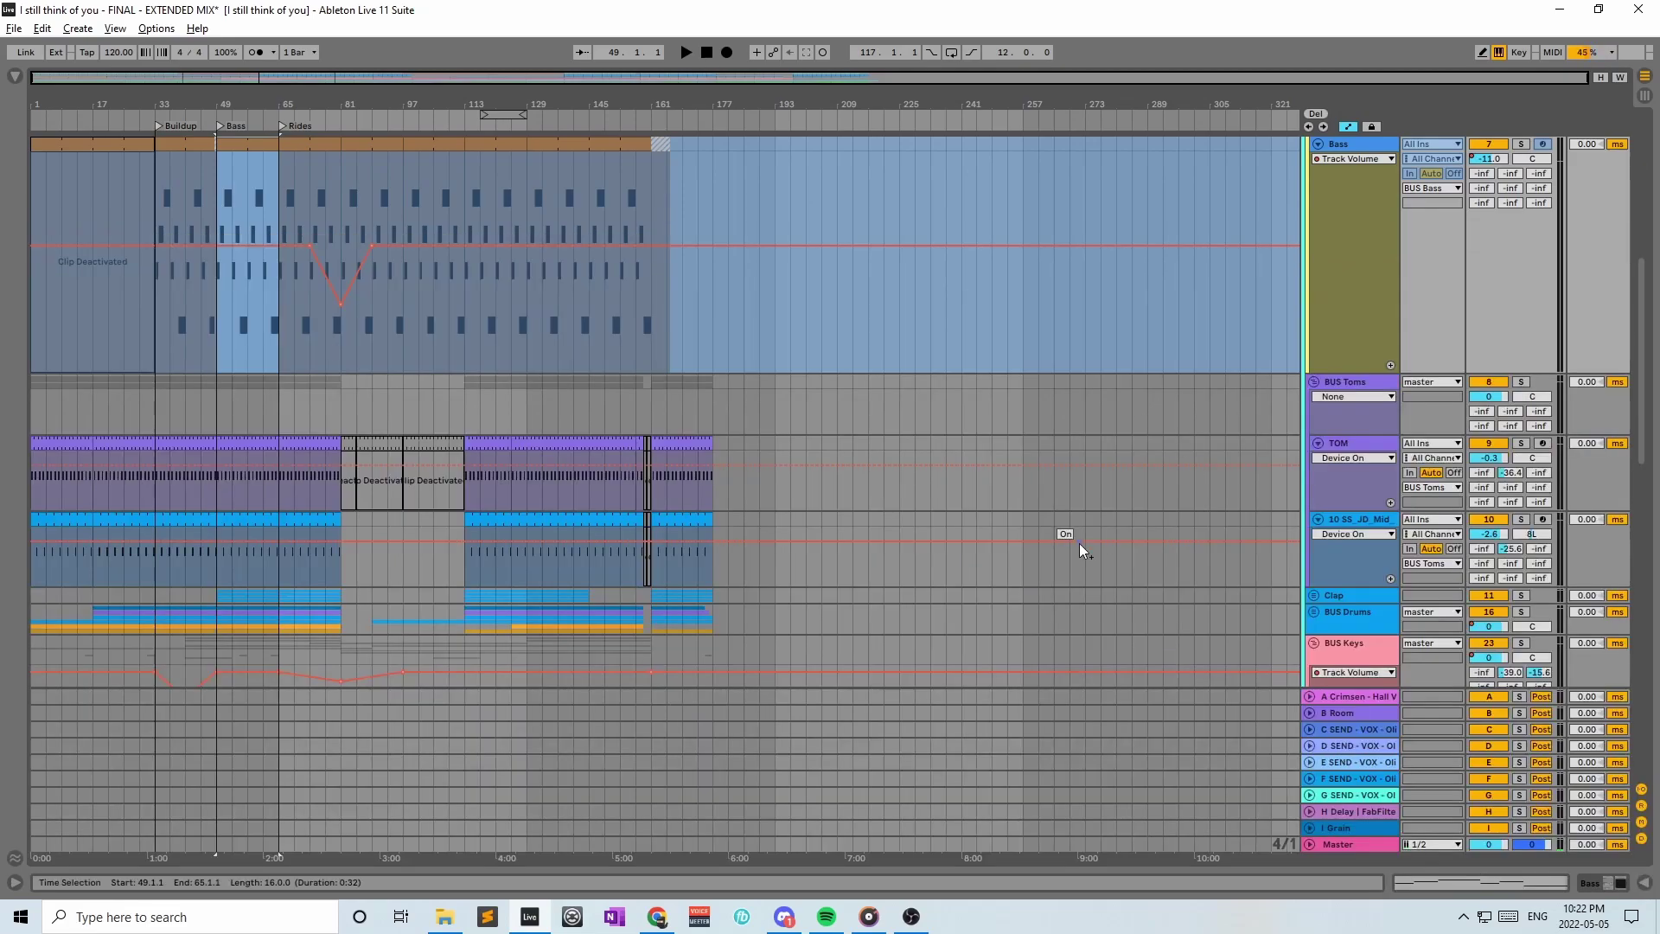
scroll(1066, 567, "up", 5)
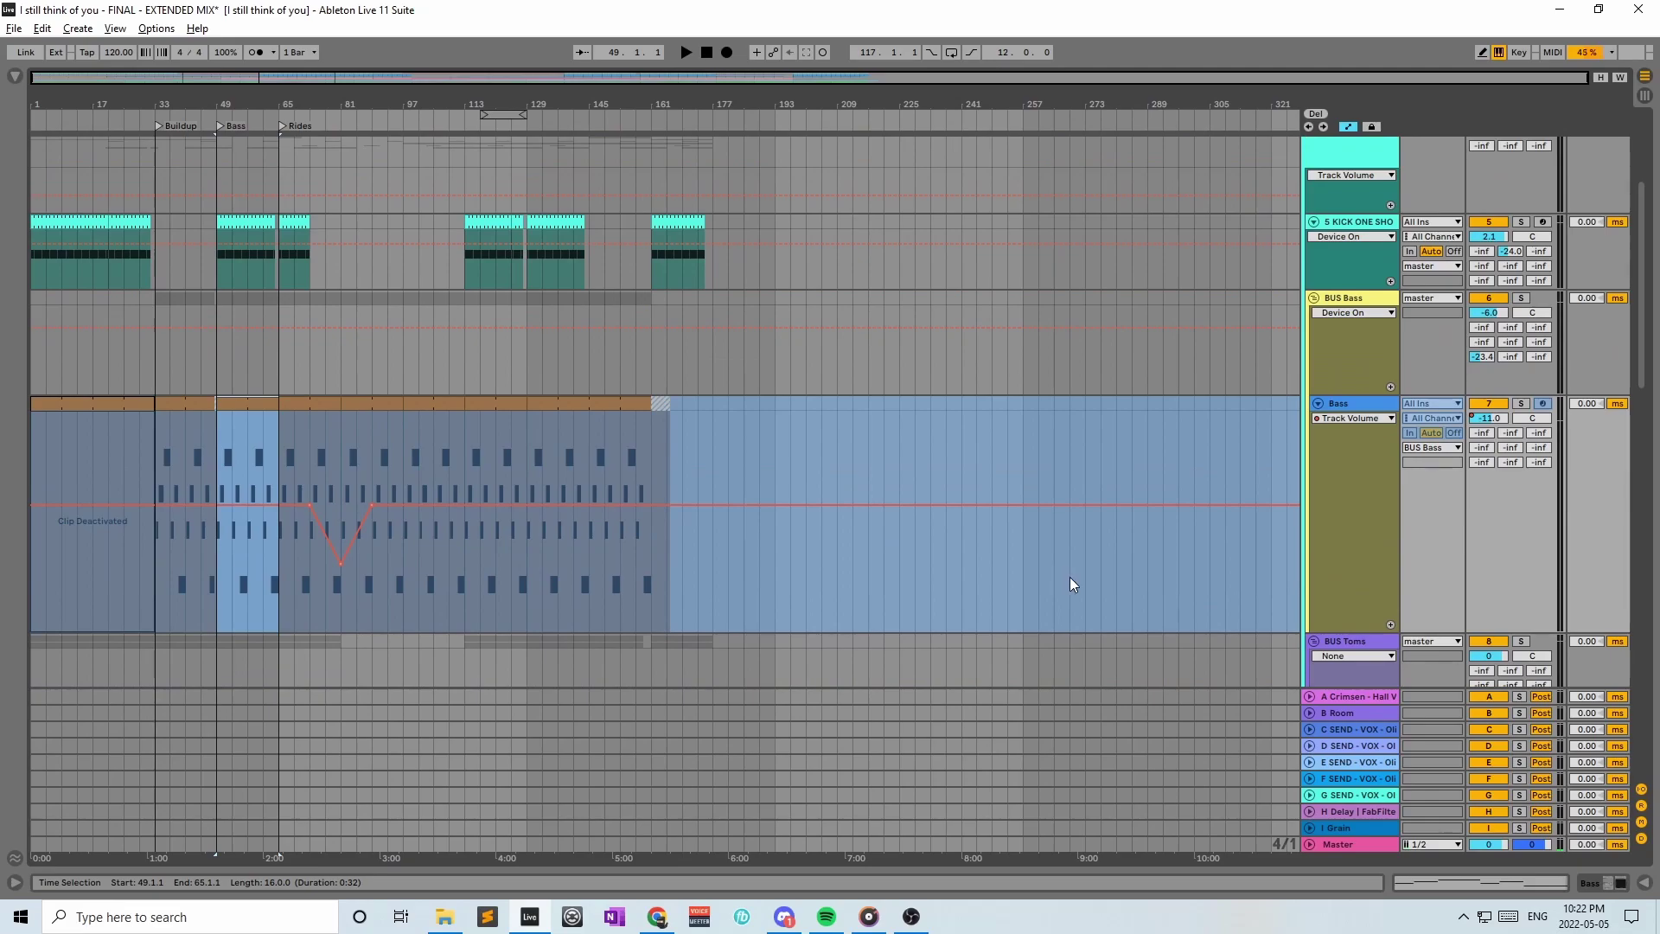
scroll(941, 576, "up", 1)
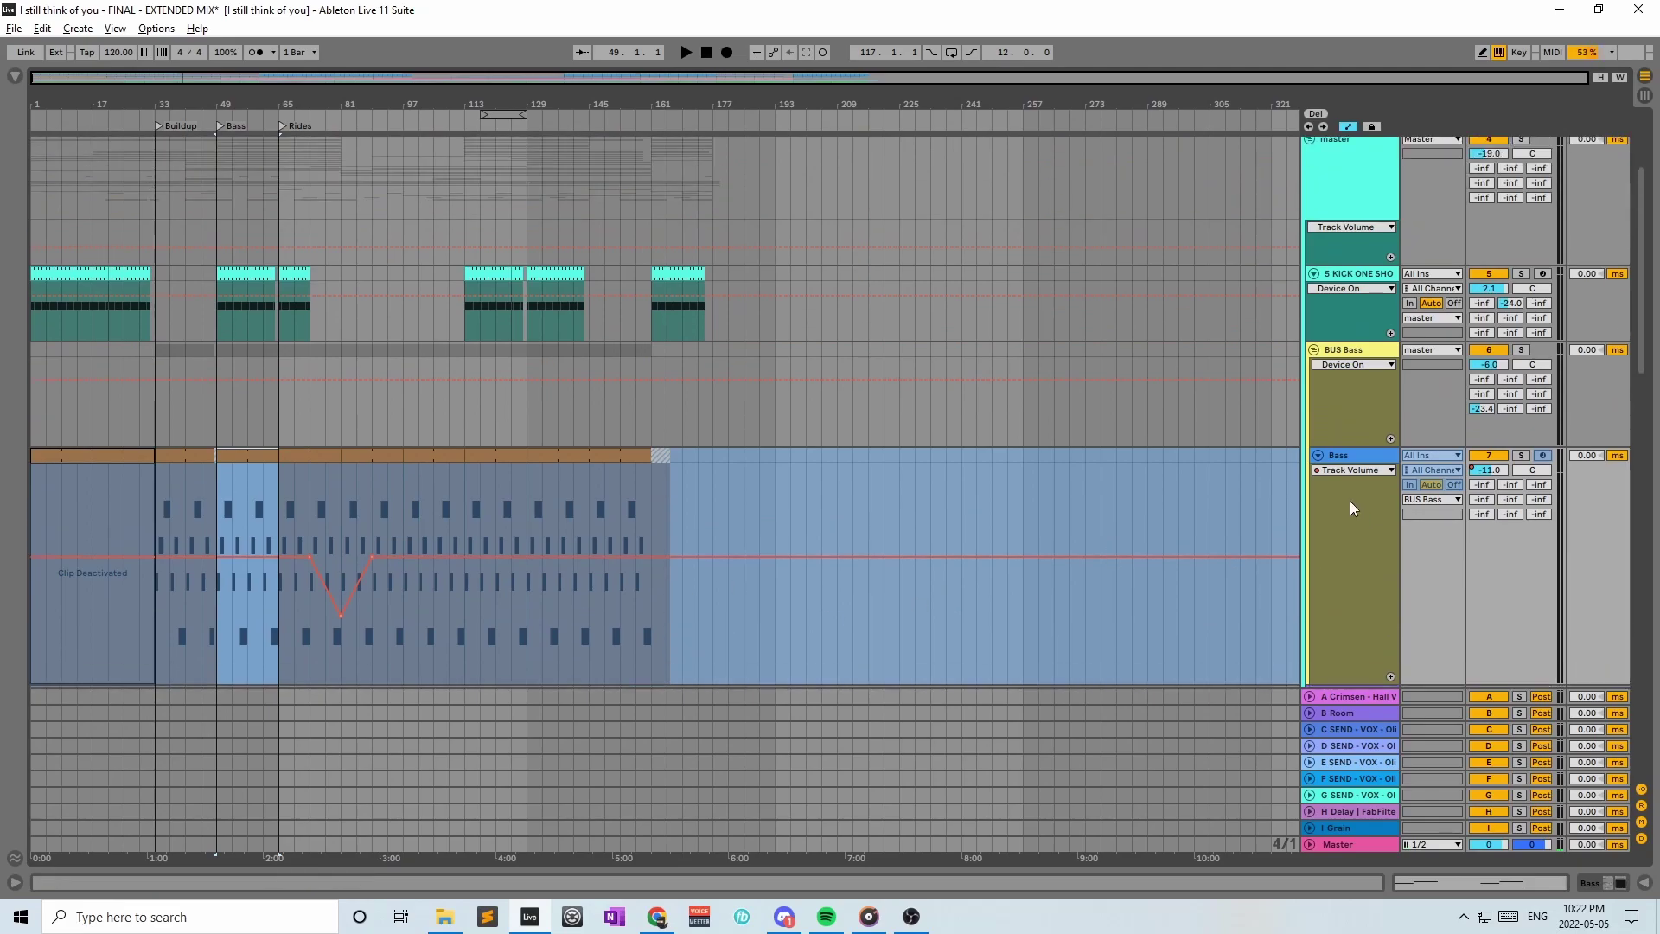
Show the BUS Bass device chain and inspect the Trackspacer25 that is sidechained to BUS Toms, moving its window clear of the device chain
left_click(1367, 343)
left_click(1645, 889)
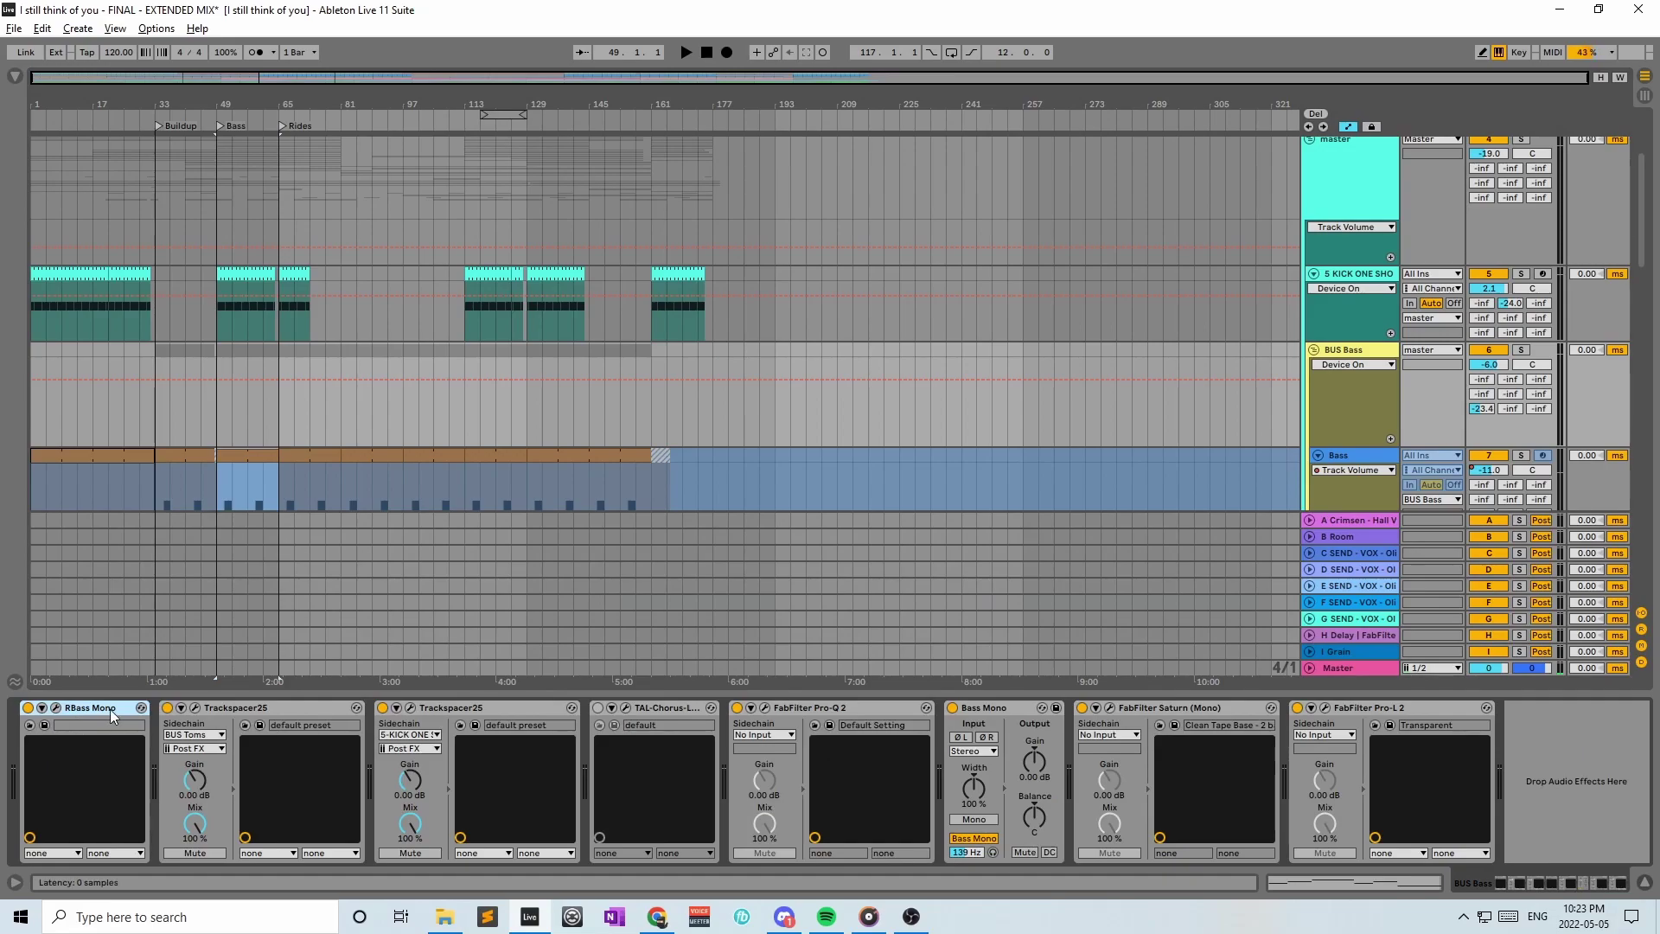
left_click(223, 711)
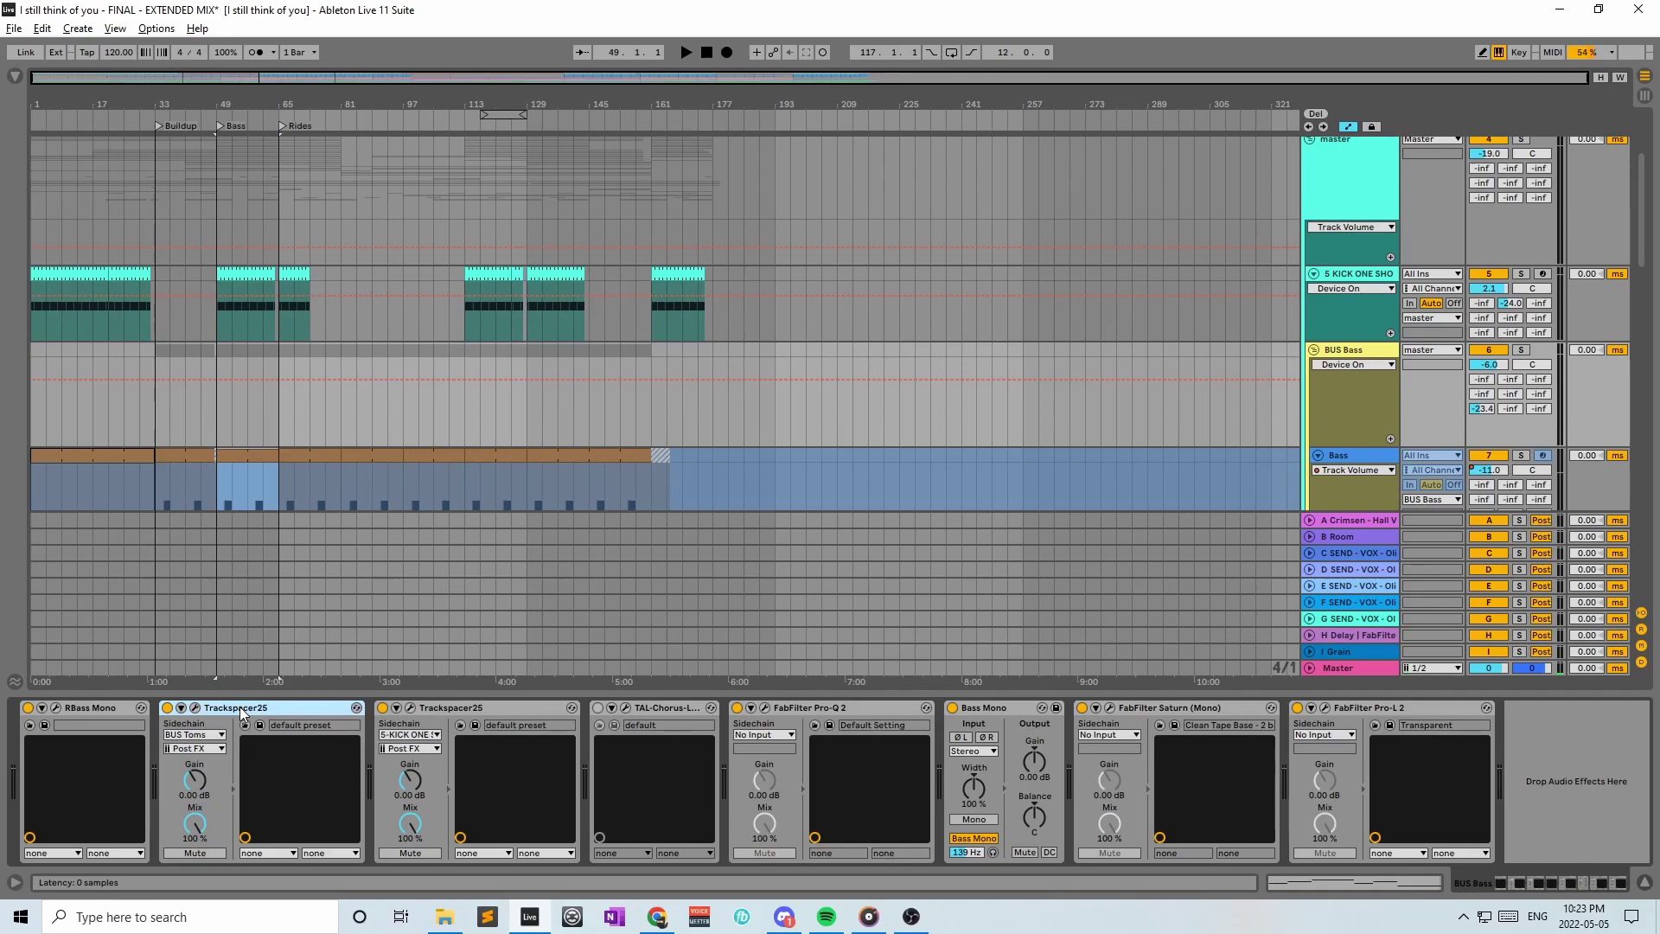
left_click(196, 711)
left_click_drag(501, 236, 856, 110)
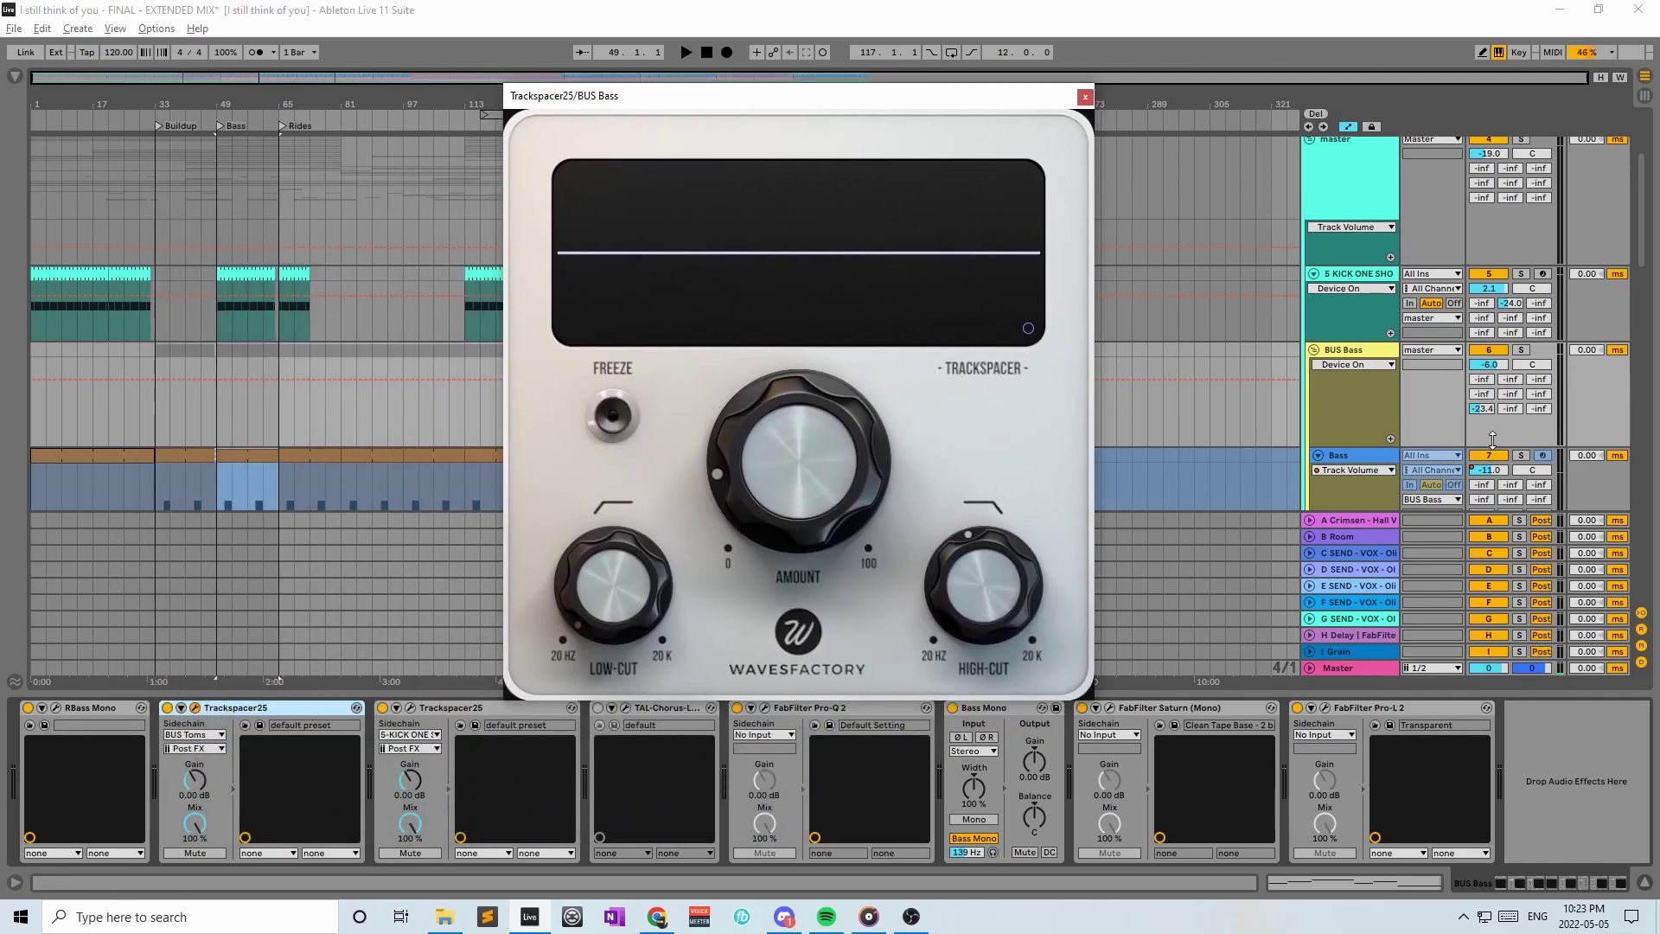
Play Bass and BUS Toms soloed from bar 53 to watch the Trackspacer25 ducking, then stop playback, clear the solos and close the plugin
scroll(1531, 431, "down", 5)
left_click(1531, 431)
left_click(1521, 415)
left_click(228, 466)
key("space")
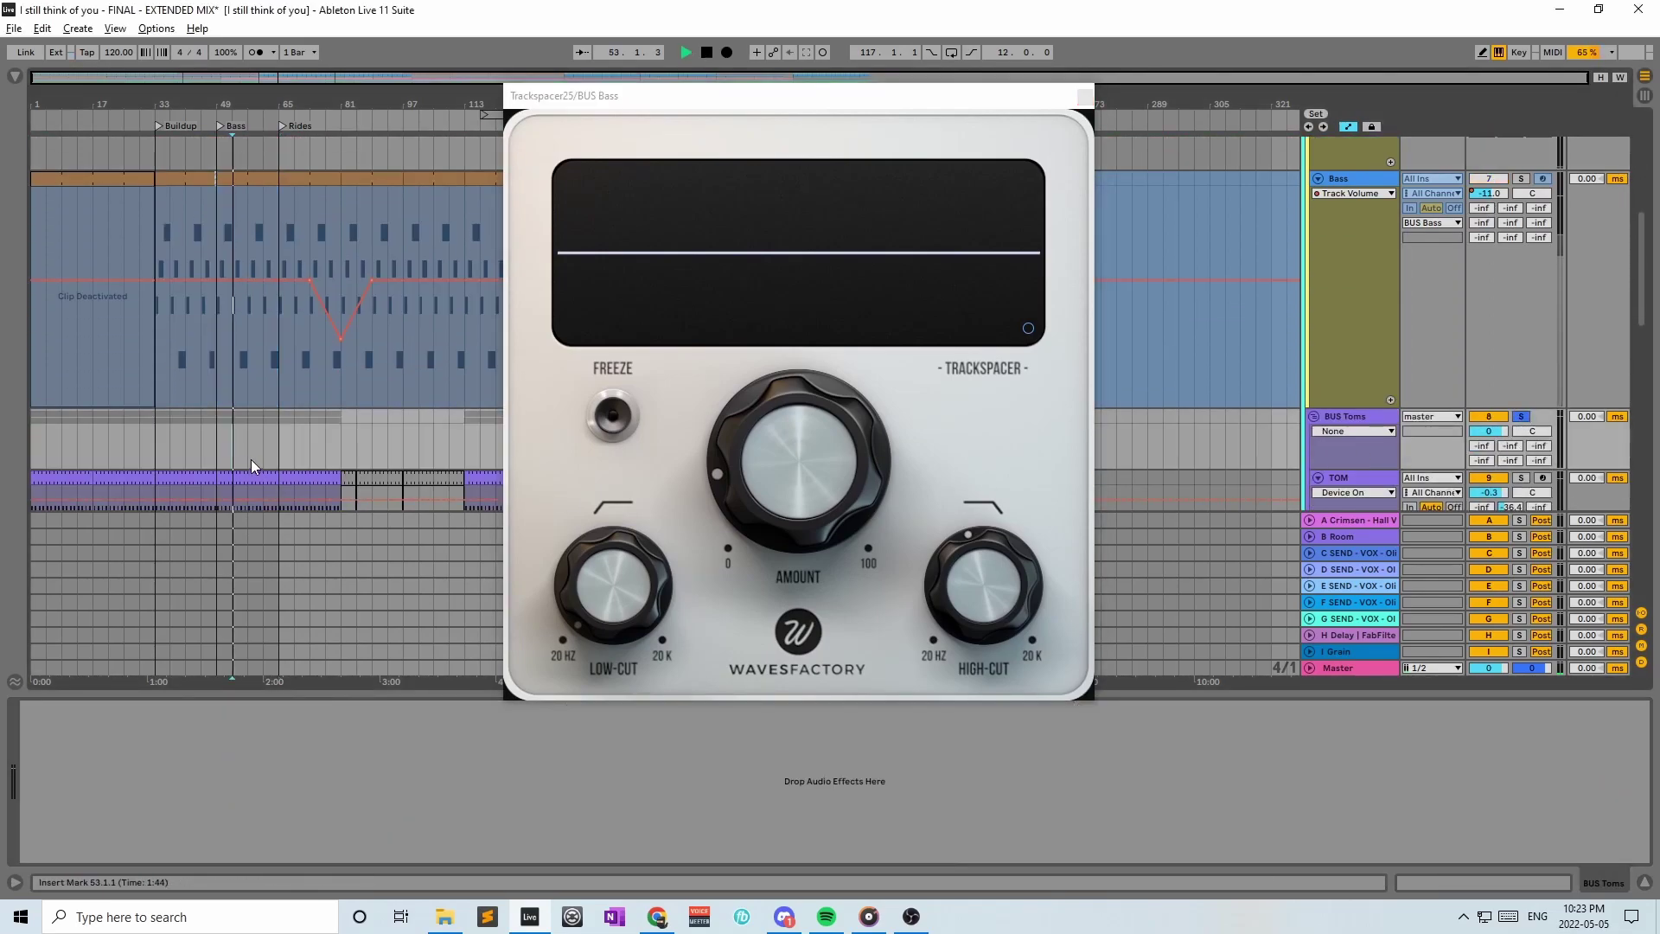
scroll(1349, 346, "up", 1)
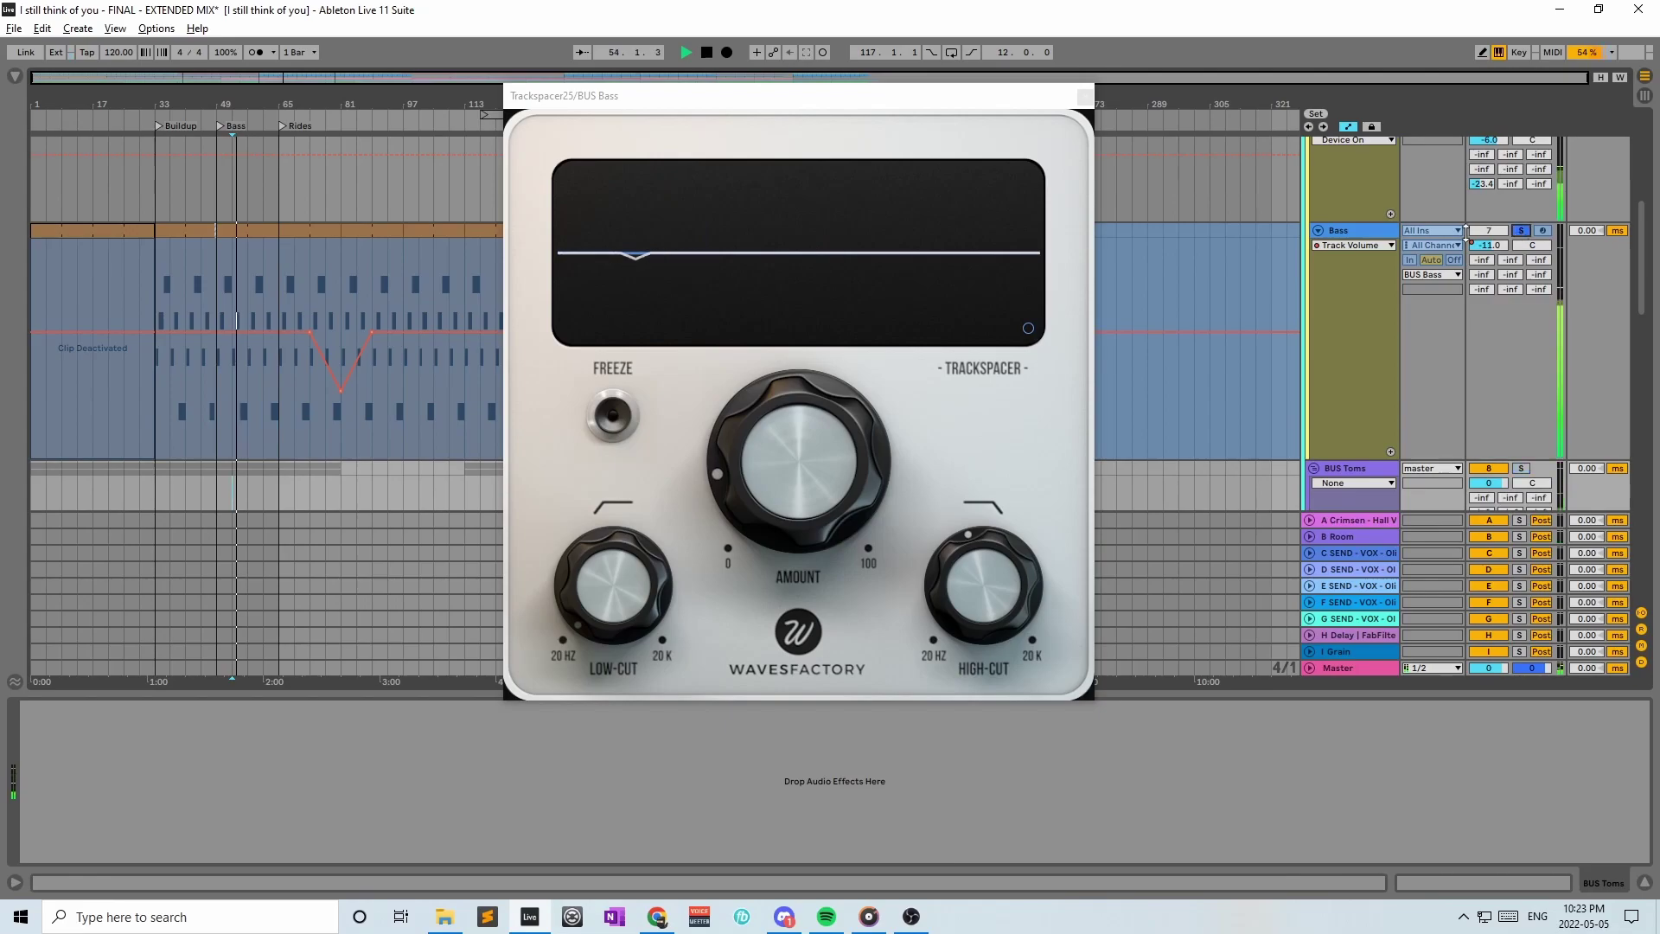
left_click(1521, 232)
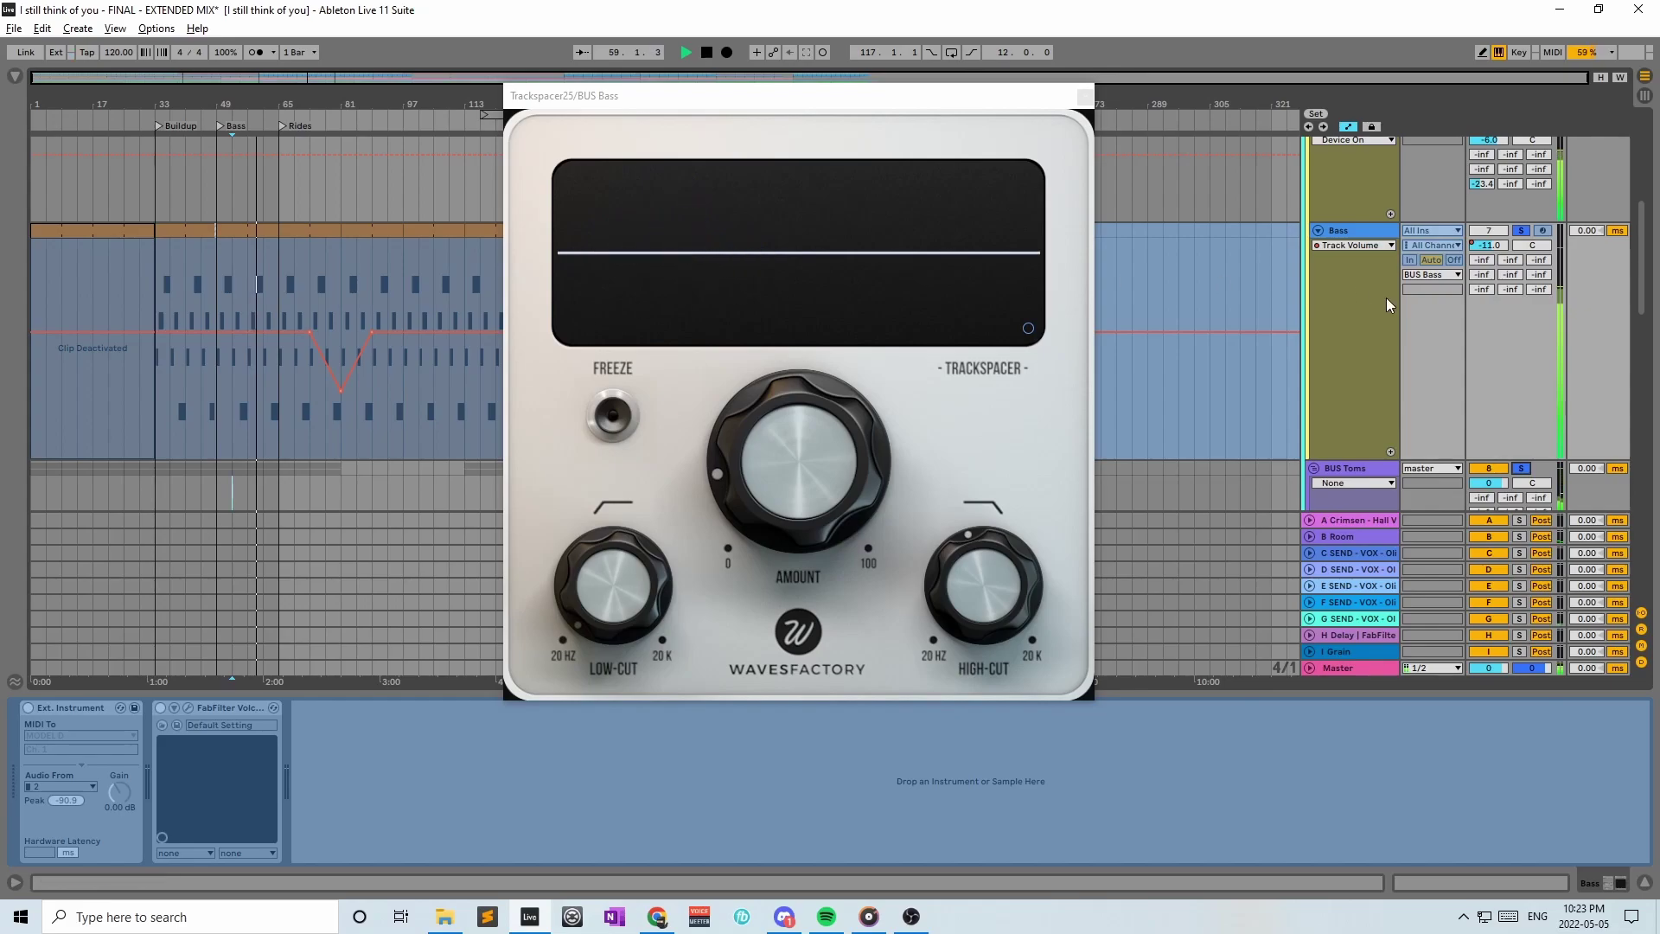
key("space")
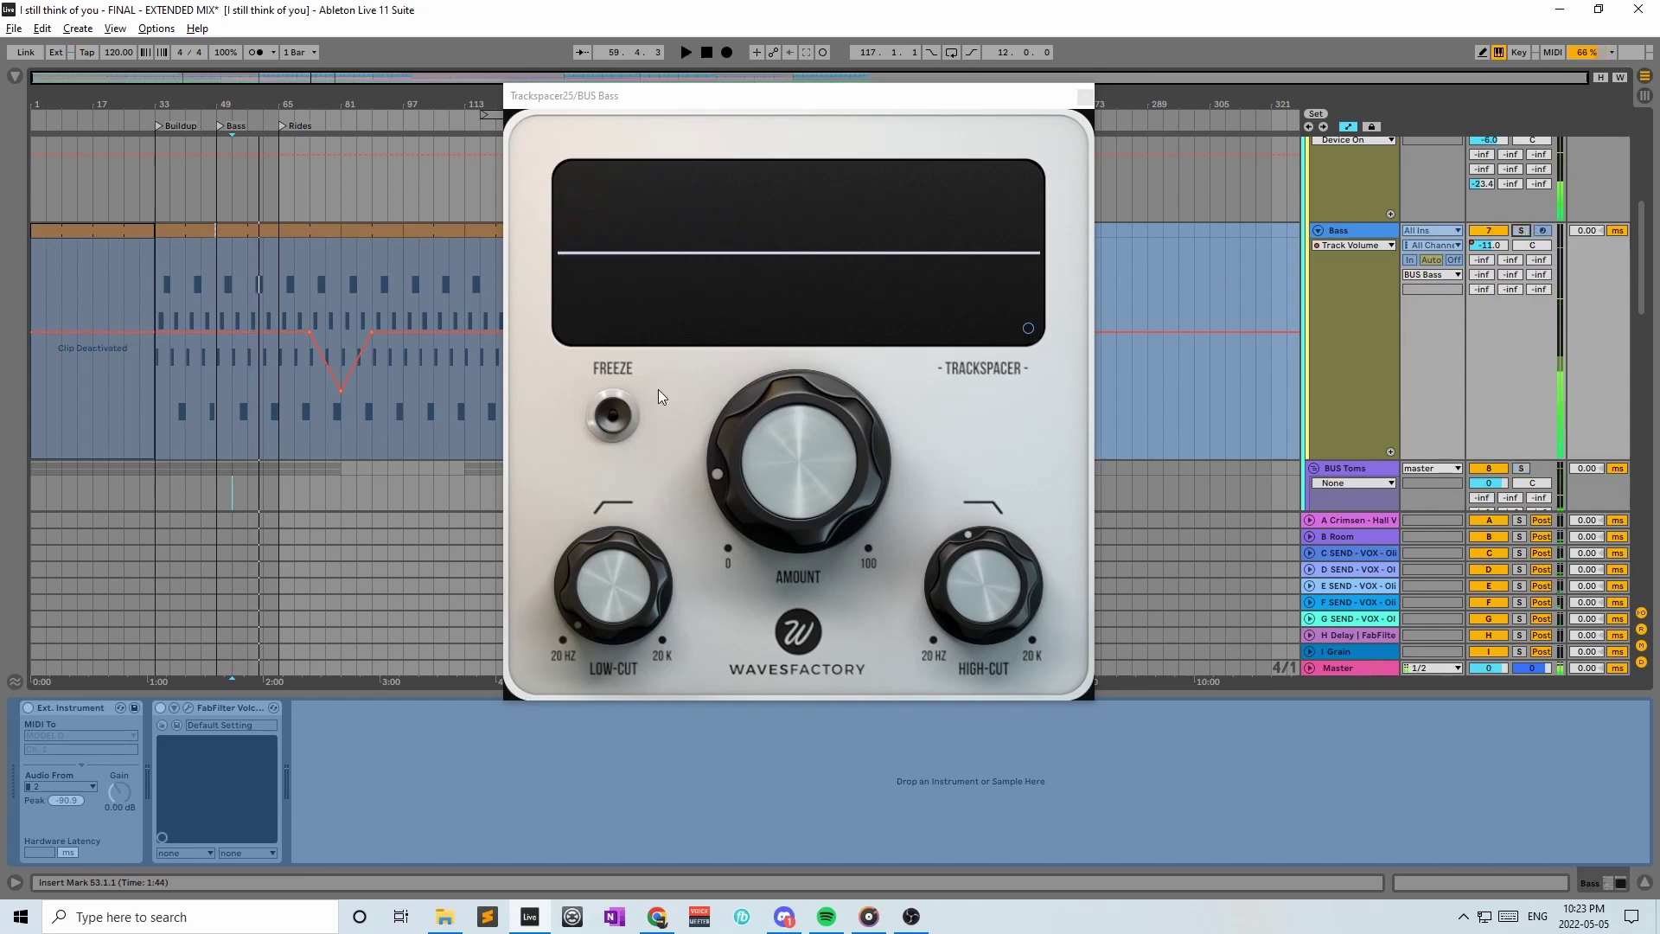
left_click(1084, 95)
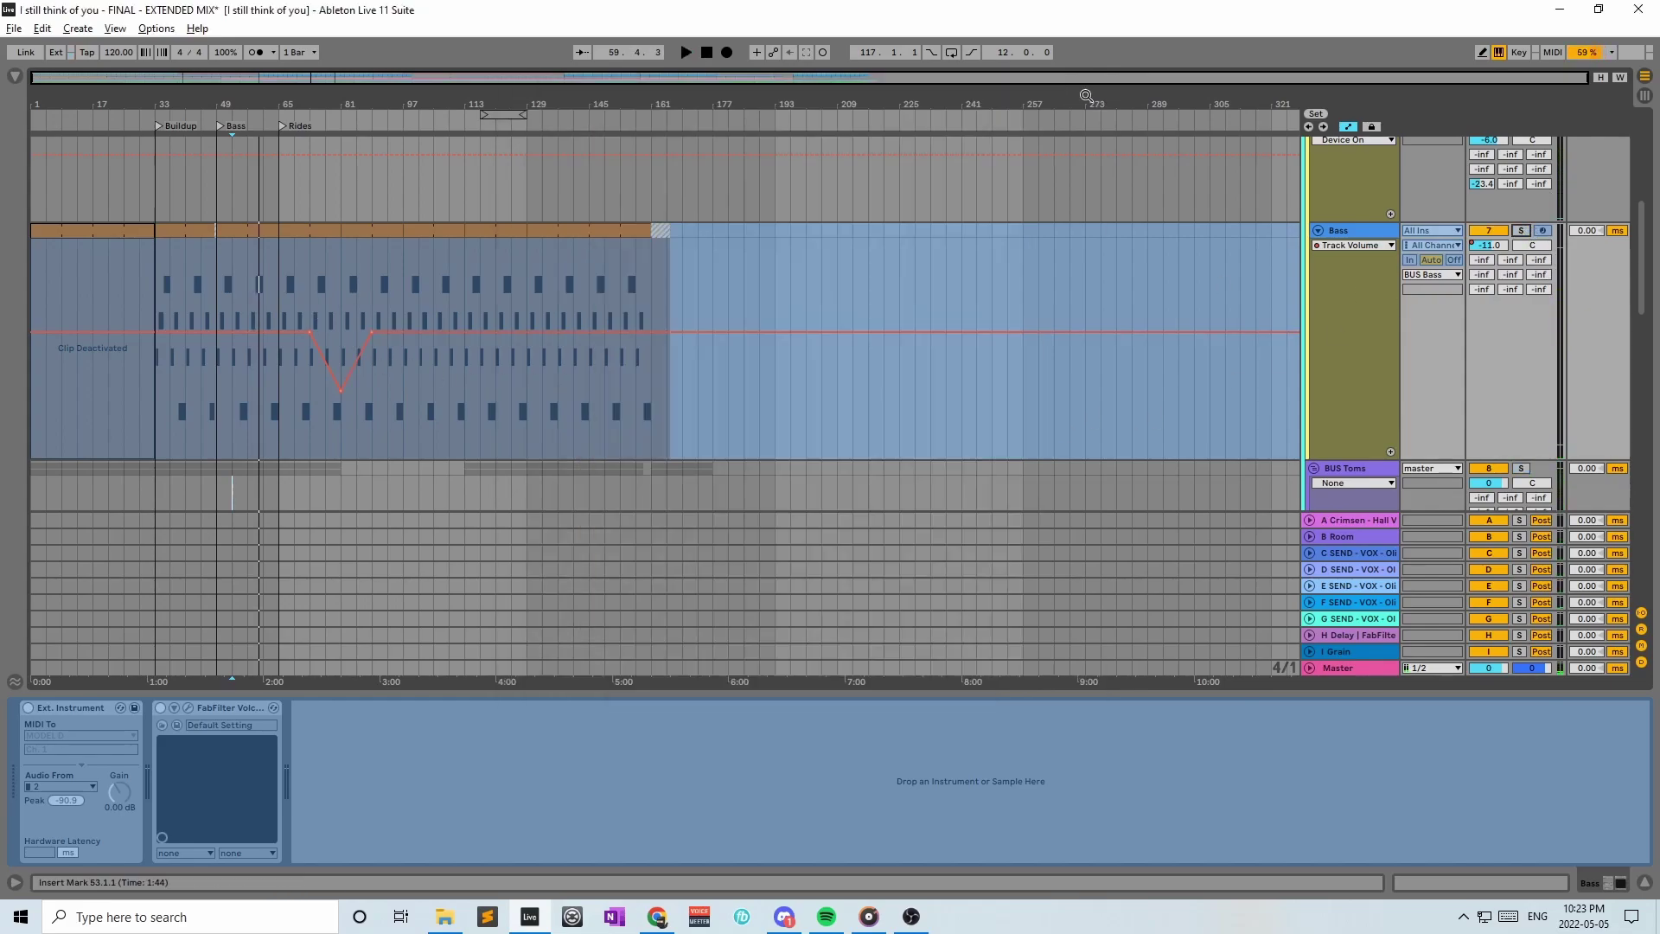
Fold the Bass track and bring back the BUS Bass device chain
left_click(1319, 230)
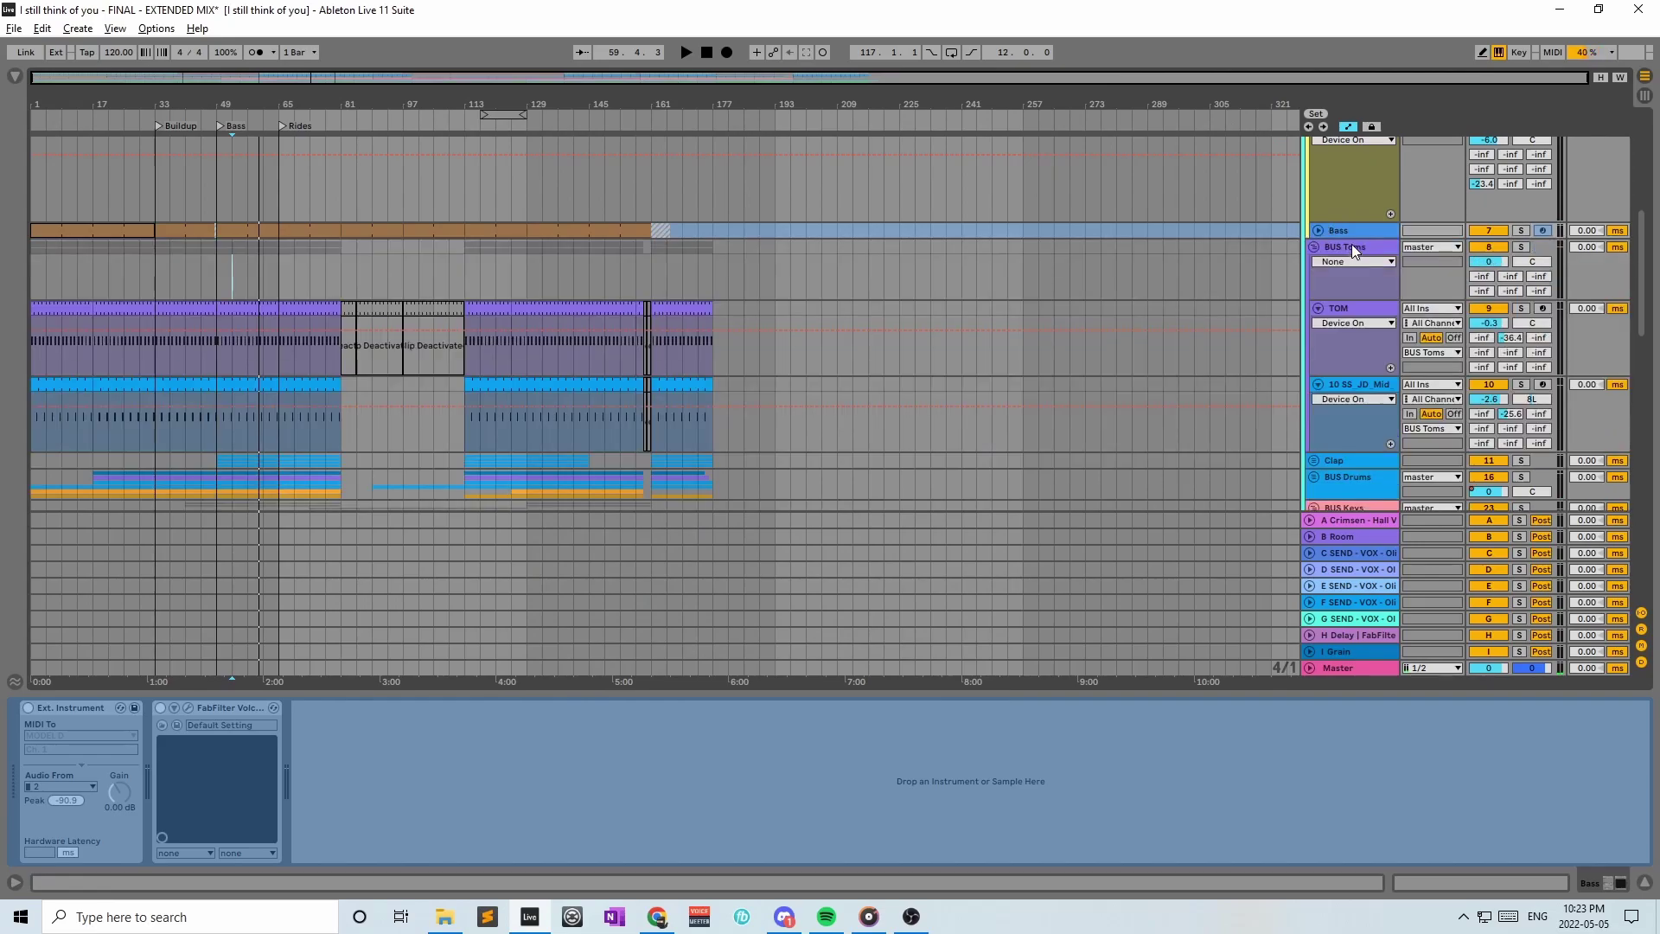
scroll(1352, 244, "up", 3)
left_click(1365, 263)
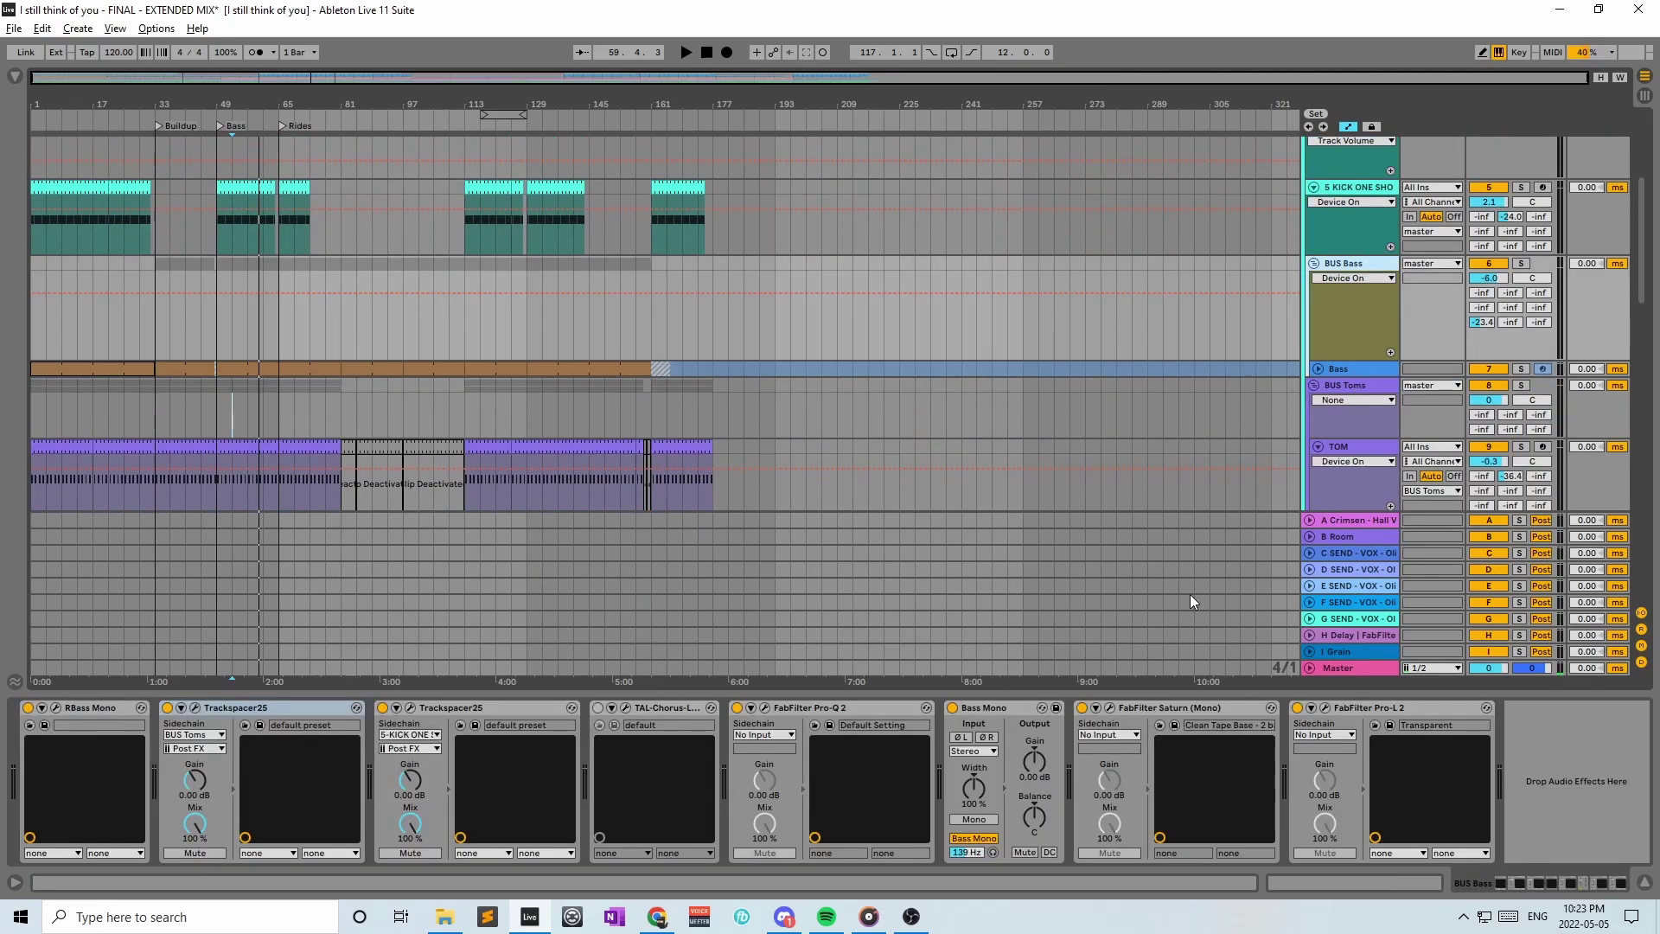
Review the kick-sidechained Trackspacer25, the FabFilter Pro-Q 2 and the Bass Mono device on BUS Bass
left_click(826, 708)
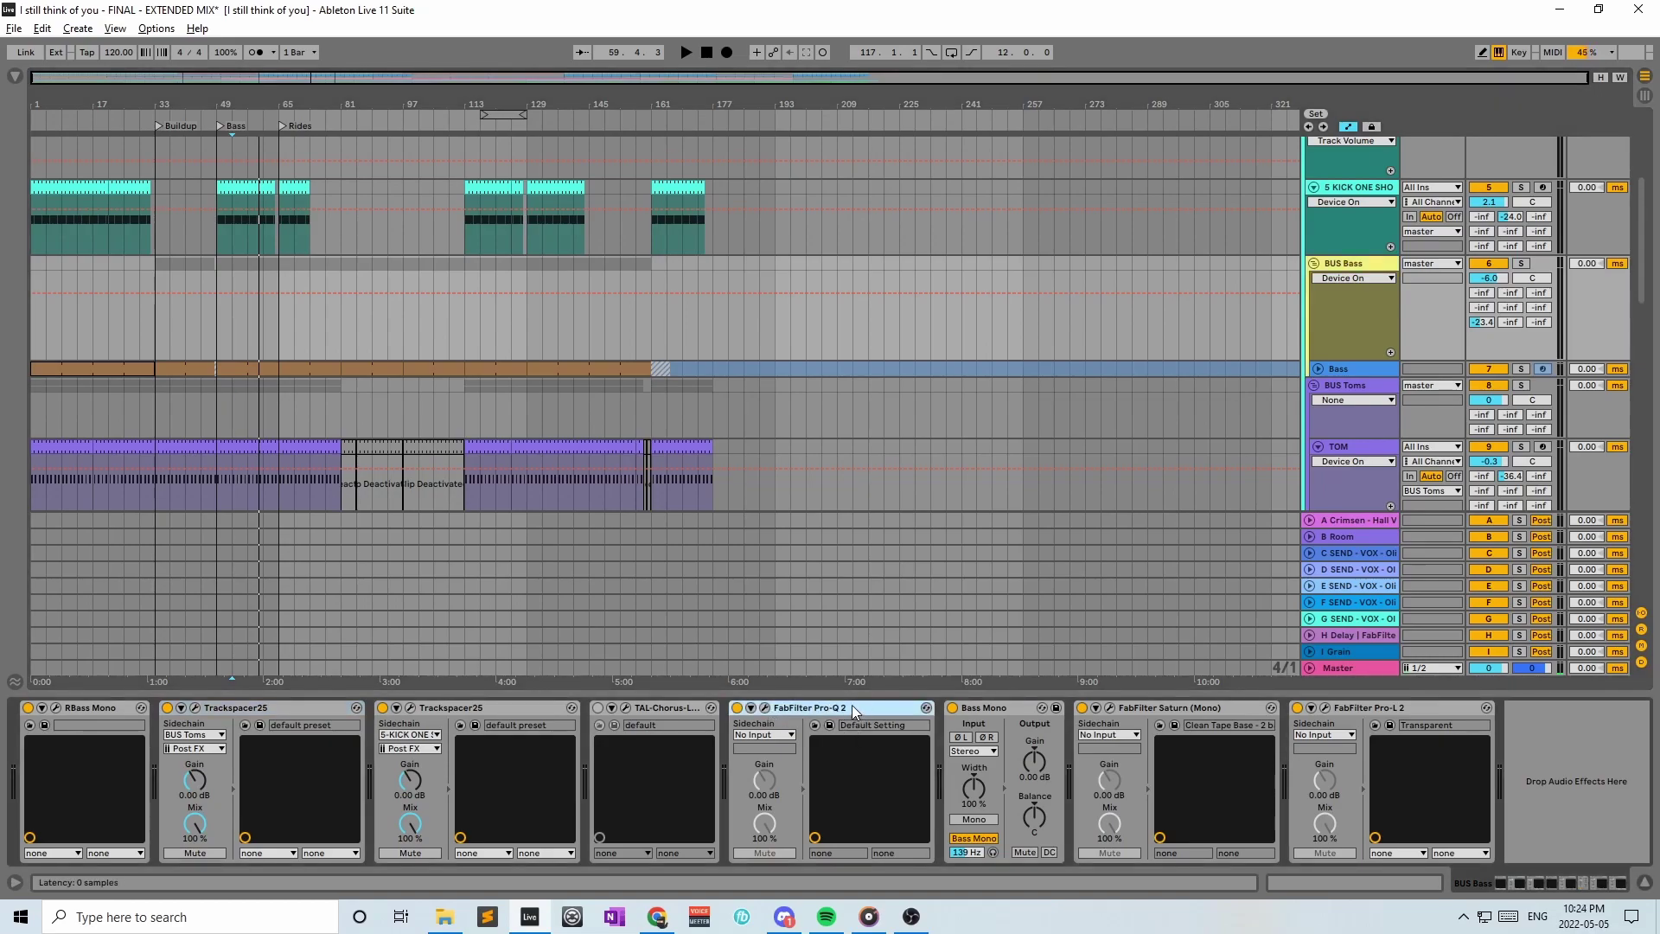
left_click(422, 730)
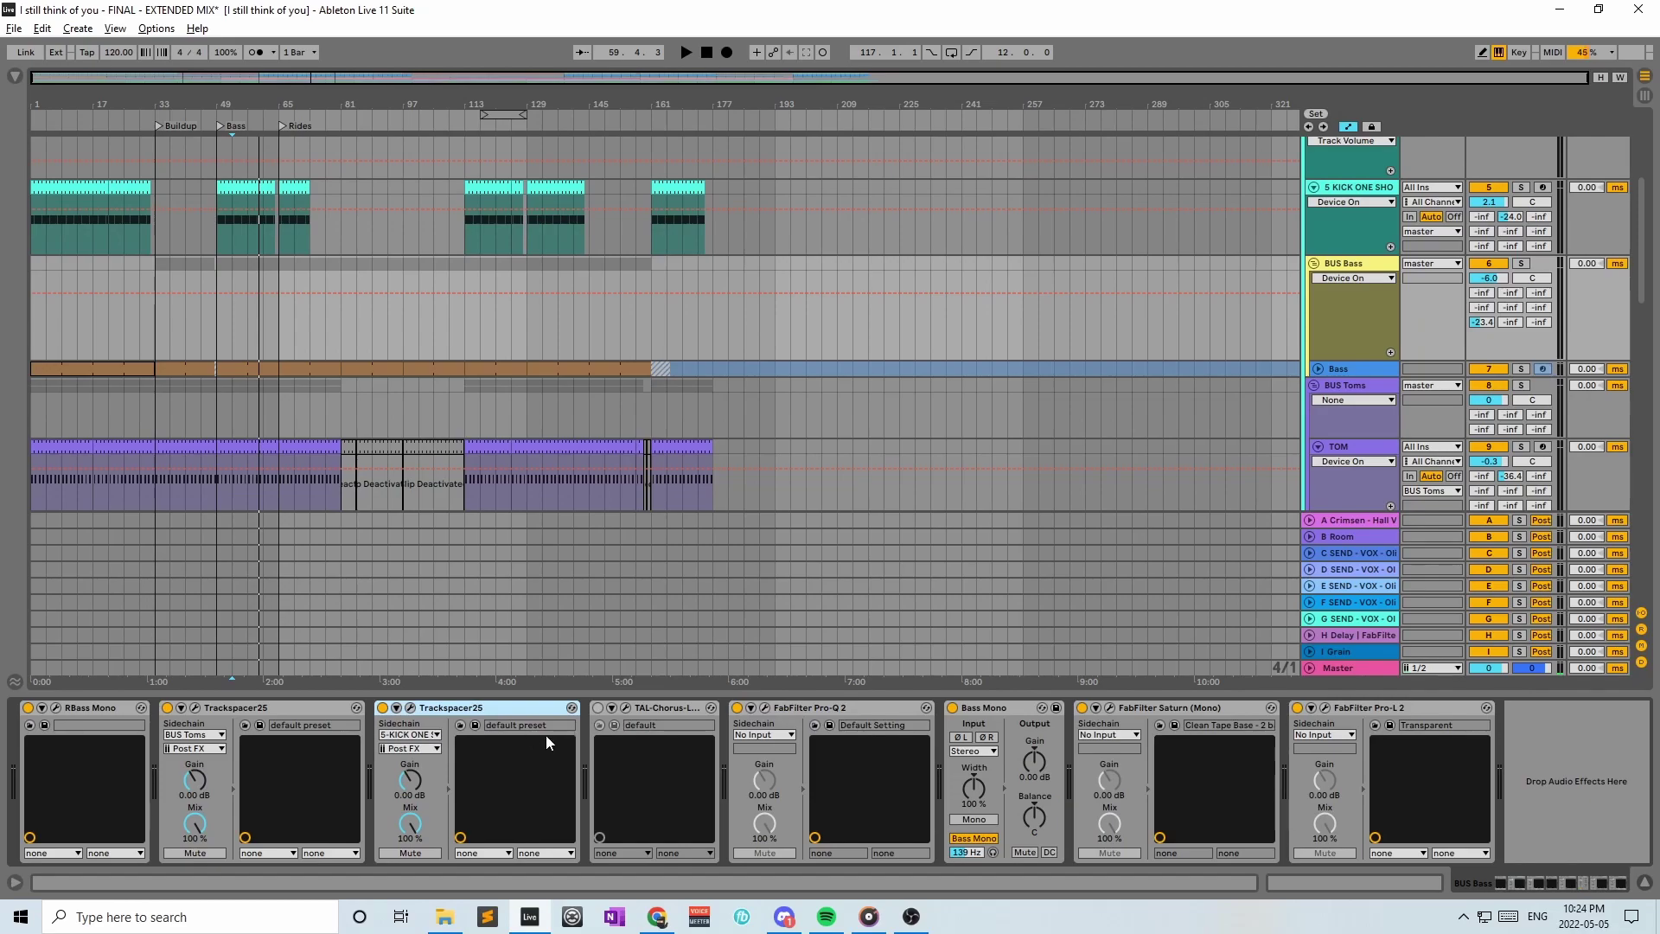
left_click(1020, 711)
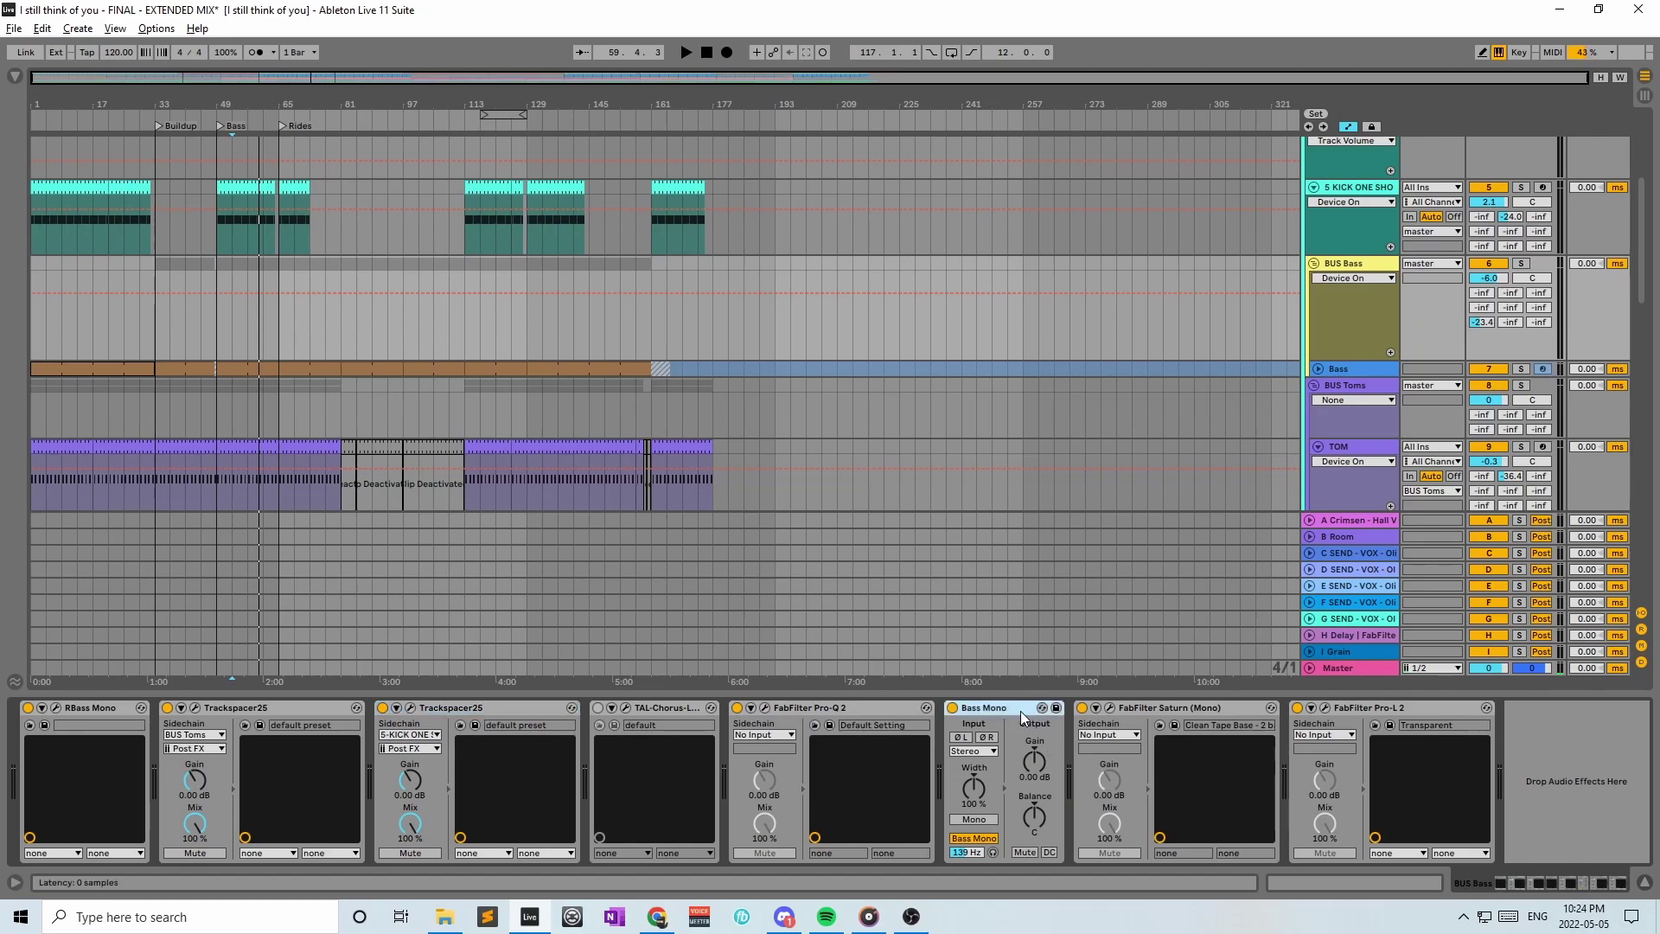
left_click(826, 709)
left_click(983, 708)
Inspect the Clean Tape saturation settings of the FabFilter Saturn (Mono) on BUS Bass
left_click(1142, 713)
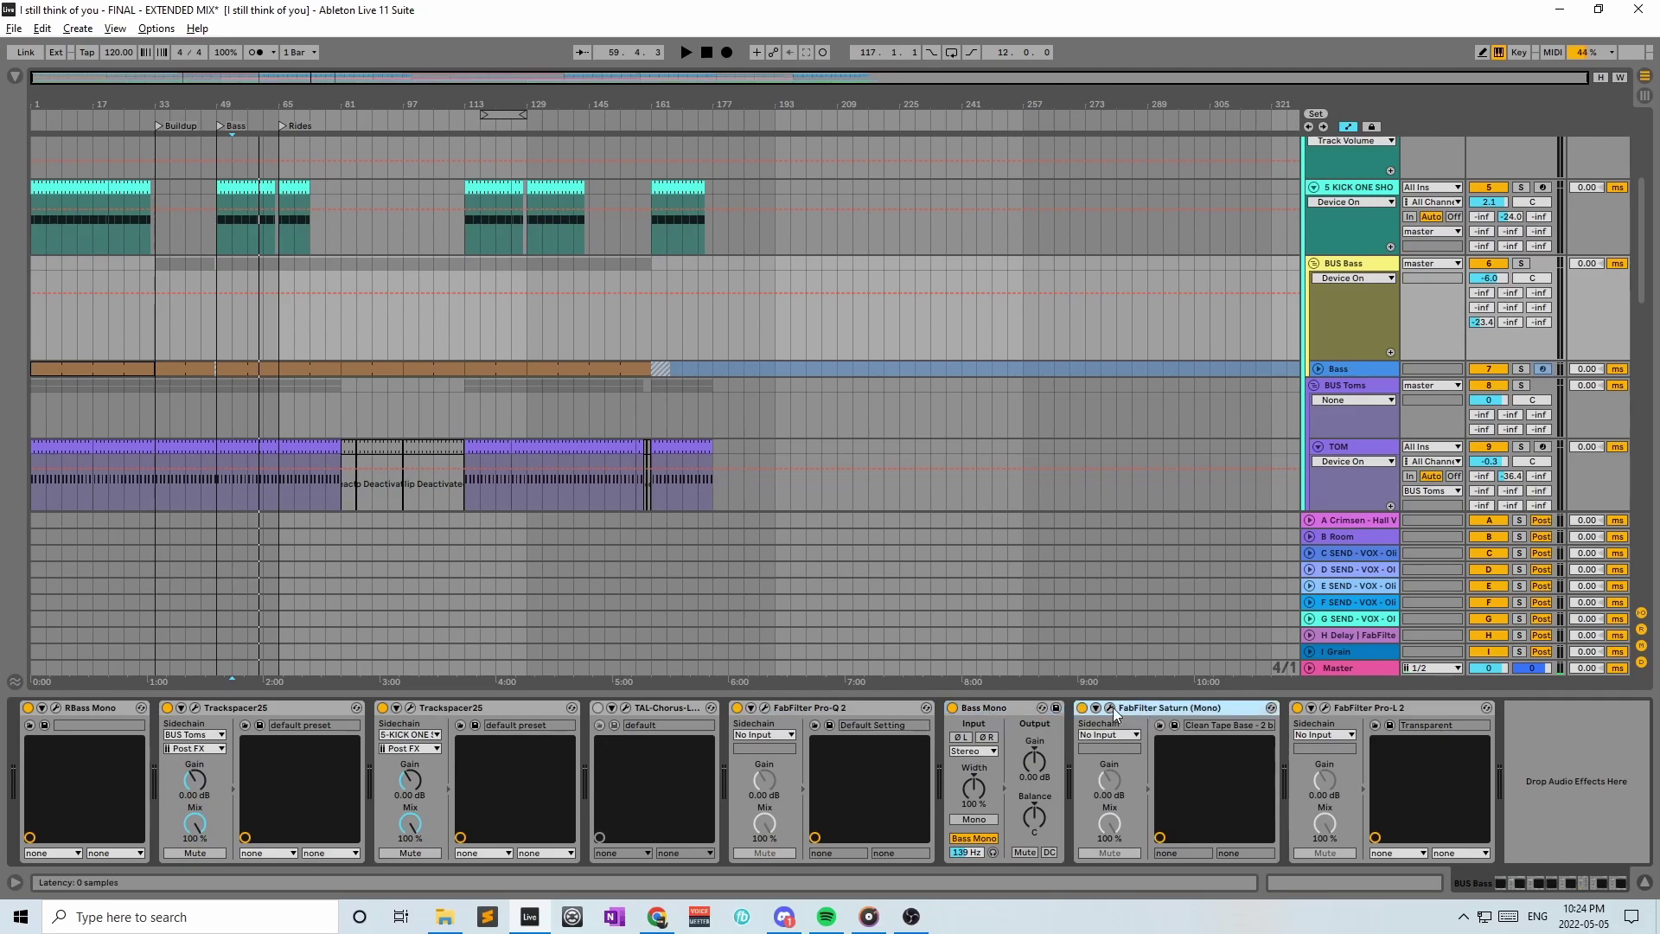
left_click(1113, 707)
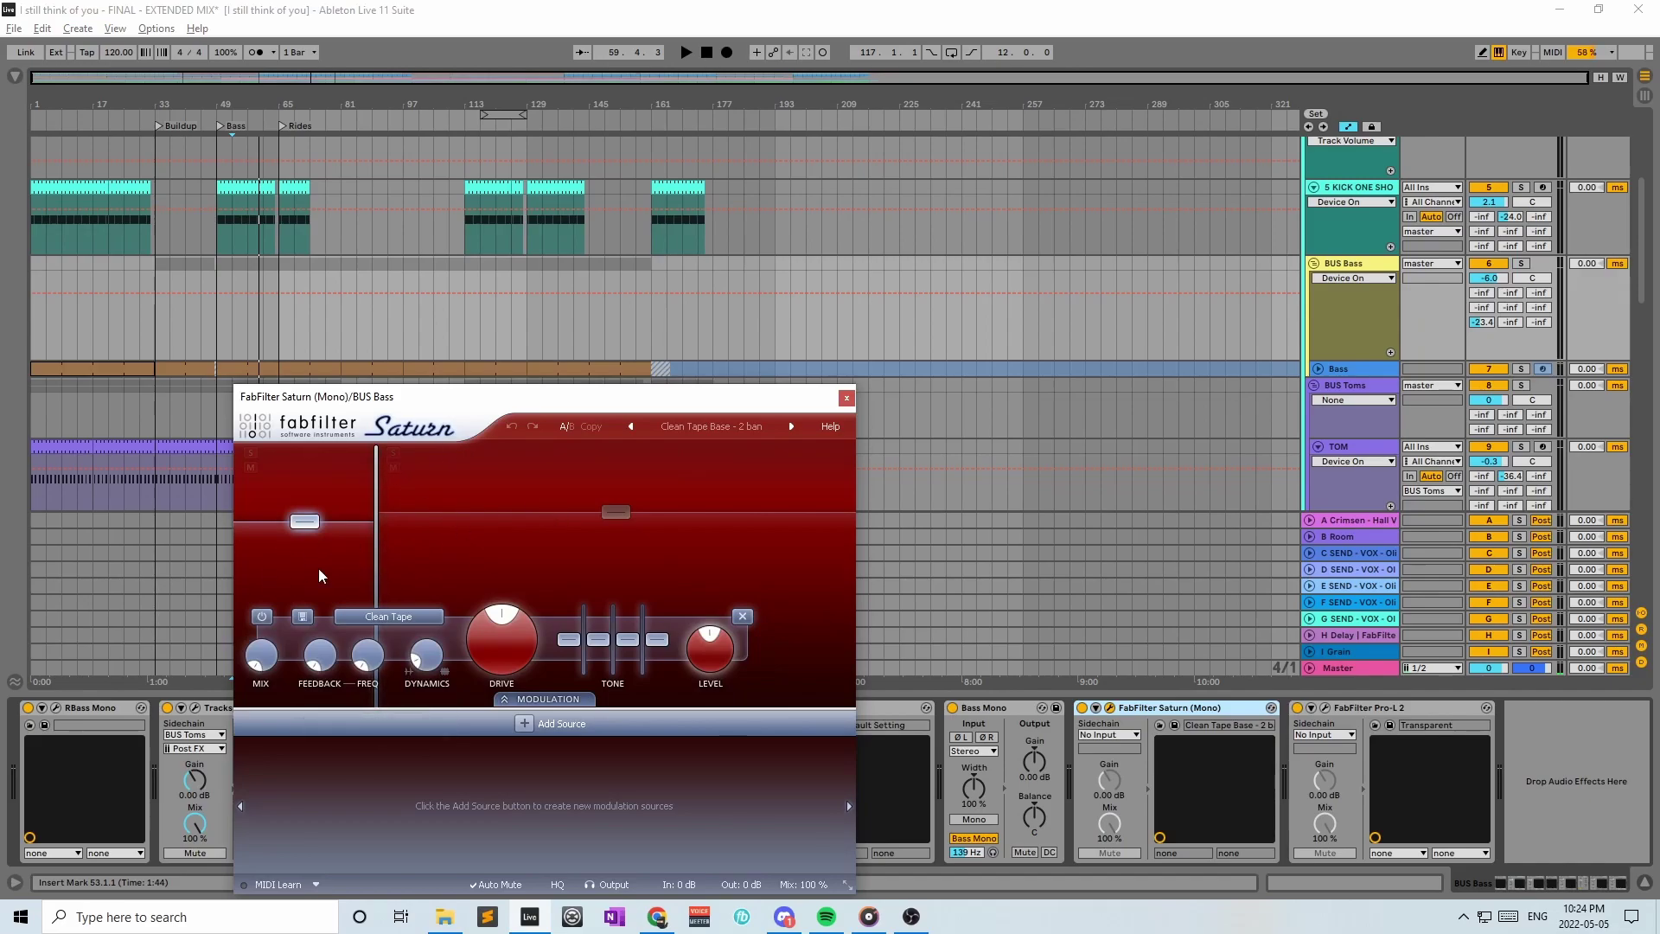
left_click(839, 401)
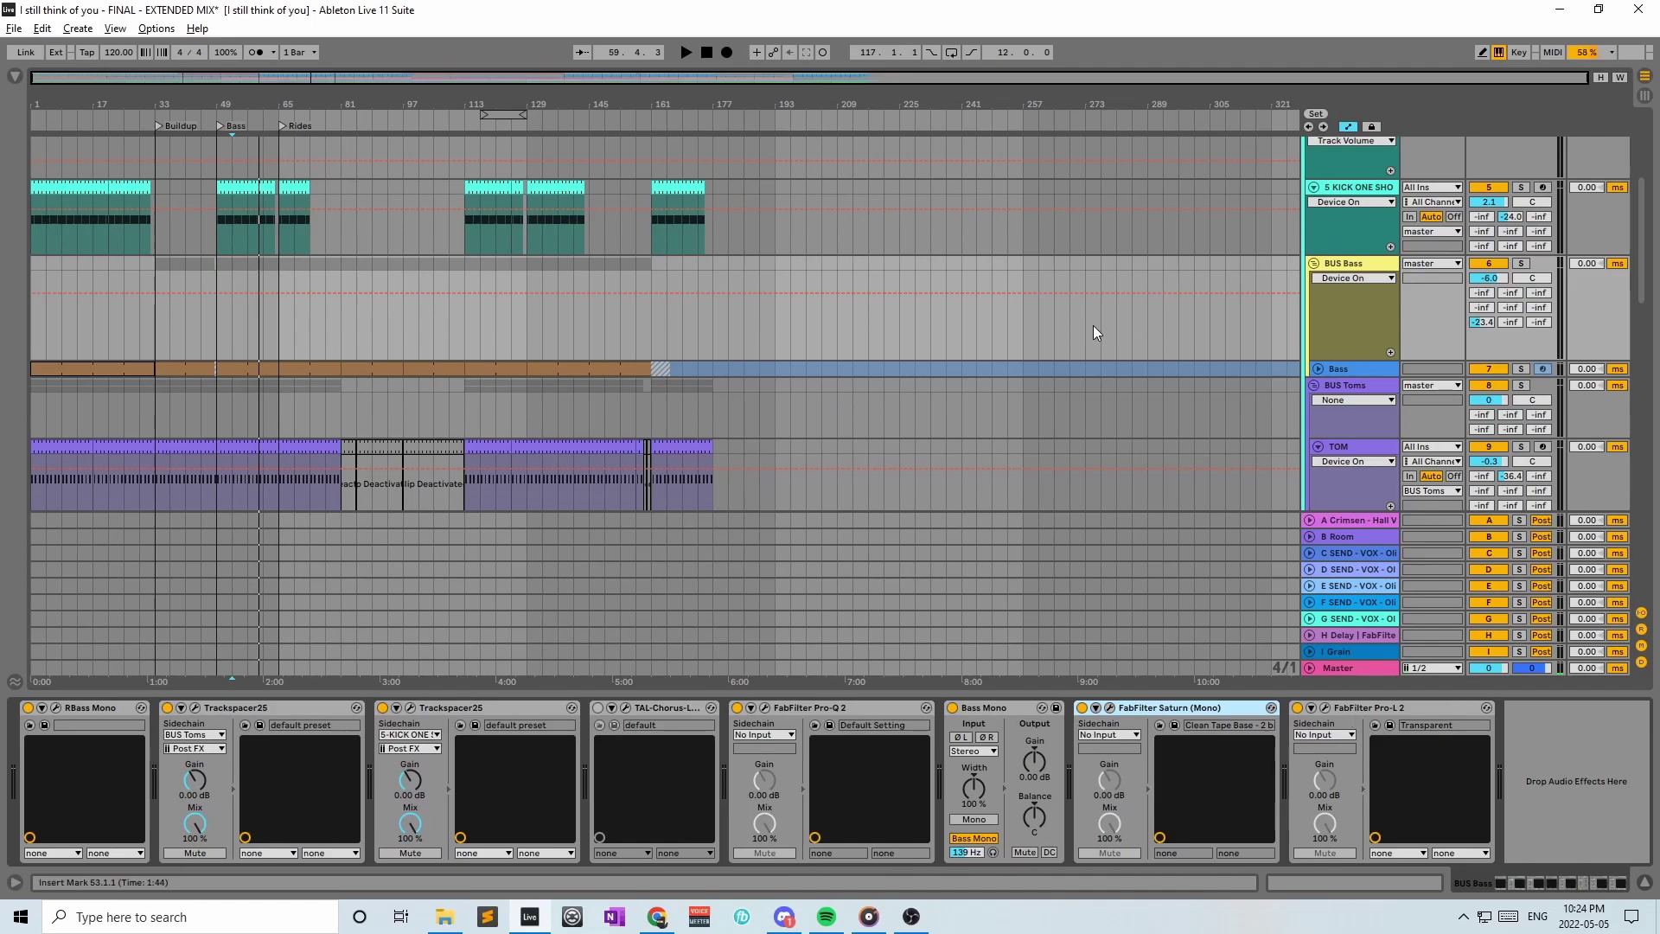
Fold the BUS Toms group
scroll(1064, 337, "down", 2)
left_click(1312, 298)
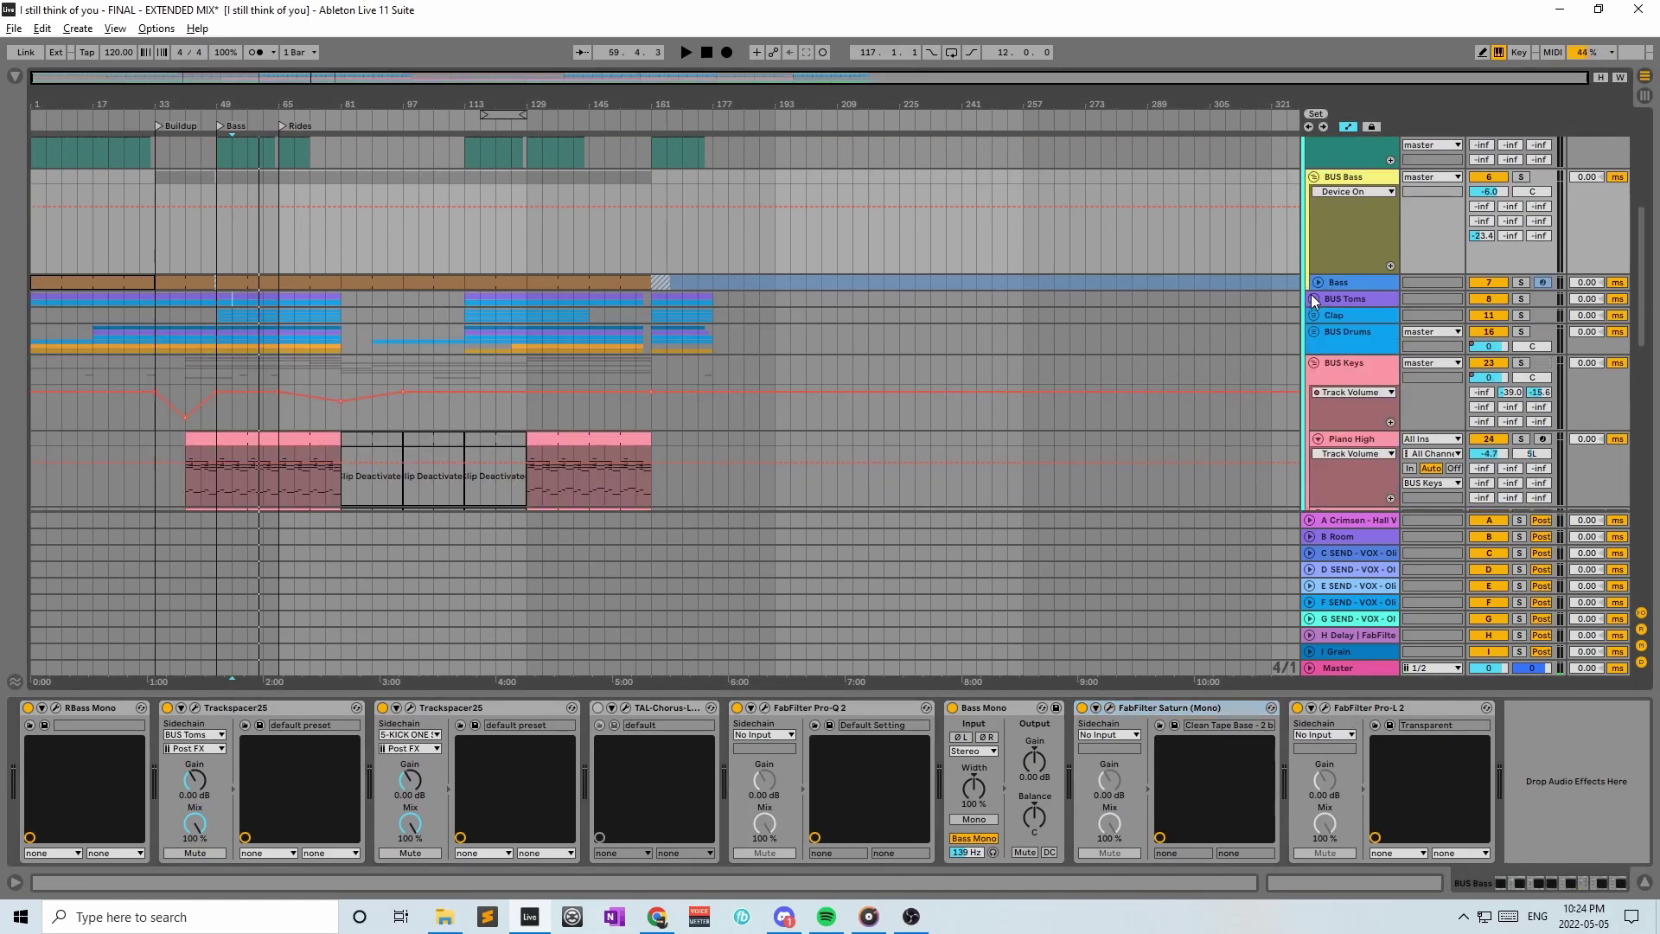
Check the BUS Drums device chain and fold the BUS Keys group
left_click(1361, 346)
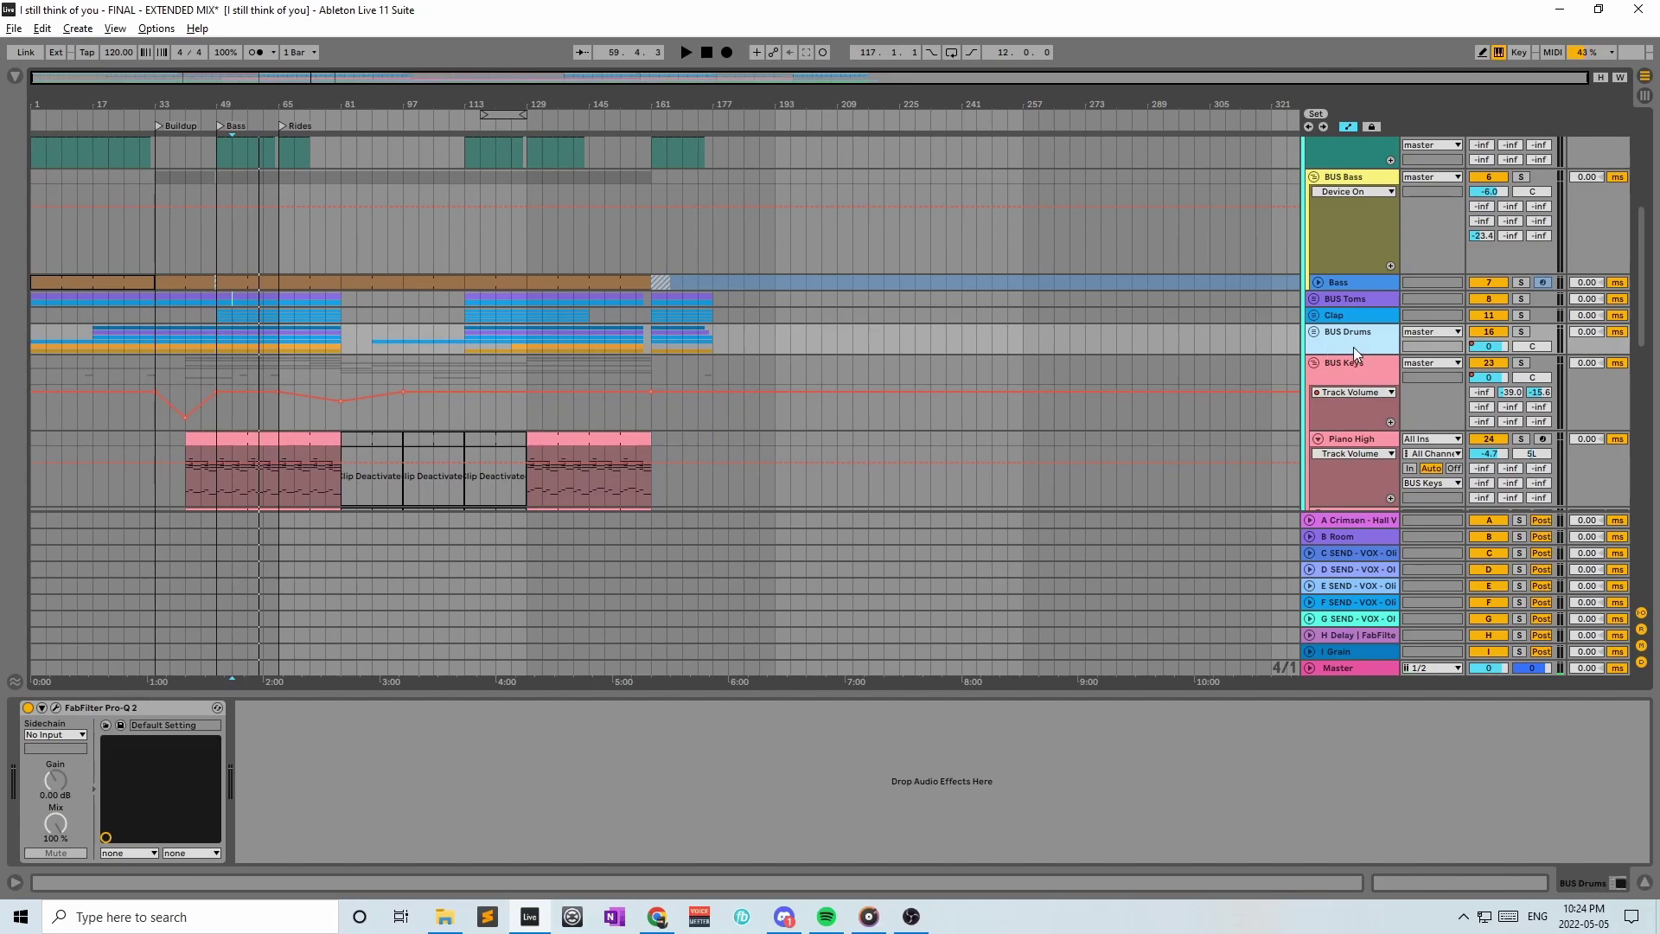
scroll(1353, 346, "down", 1)
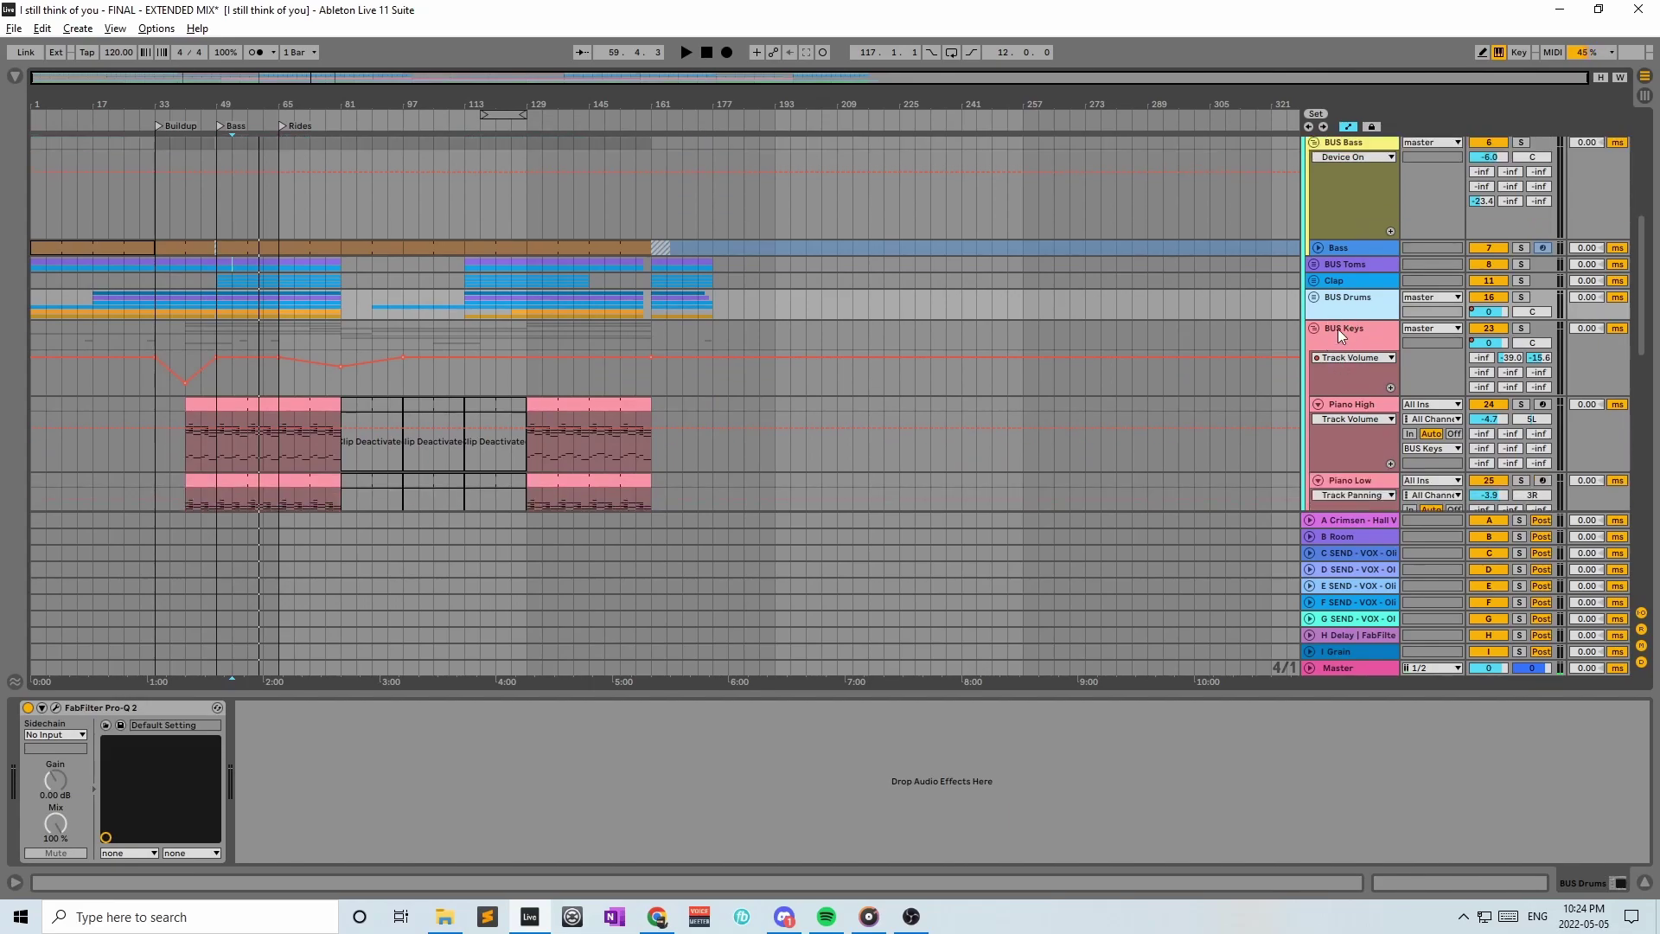
left_click(1337, 328)
left_click(1313, 329)
scroll(1357, 329, "up", 2)
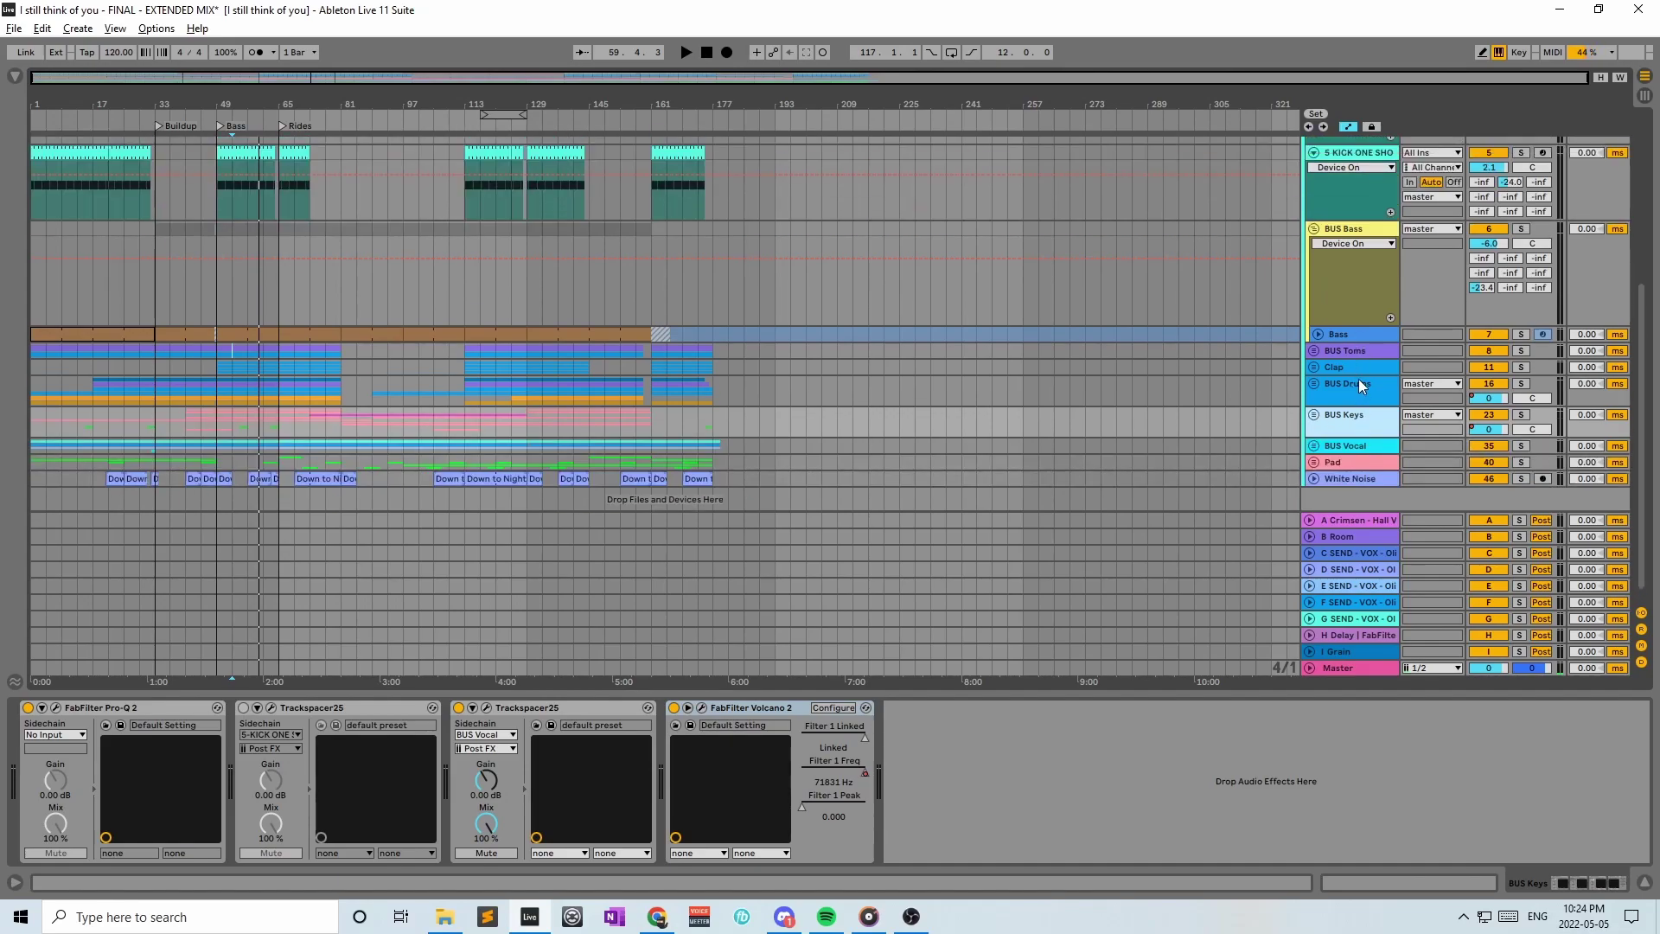
Unfold the Clap group and review its tracks and its CLA-2A Stereo, FabFilter Pro-Q 2 and FabFilter Pro-L 2 chain
left_click(1356, 365)
scroll(1367, 385, "up", 1)
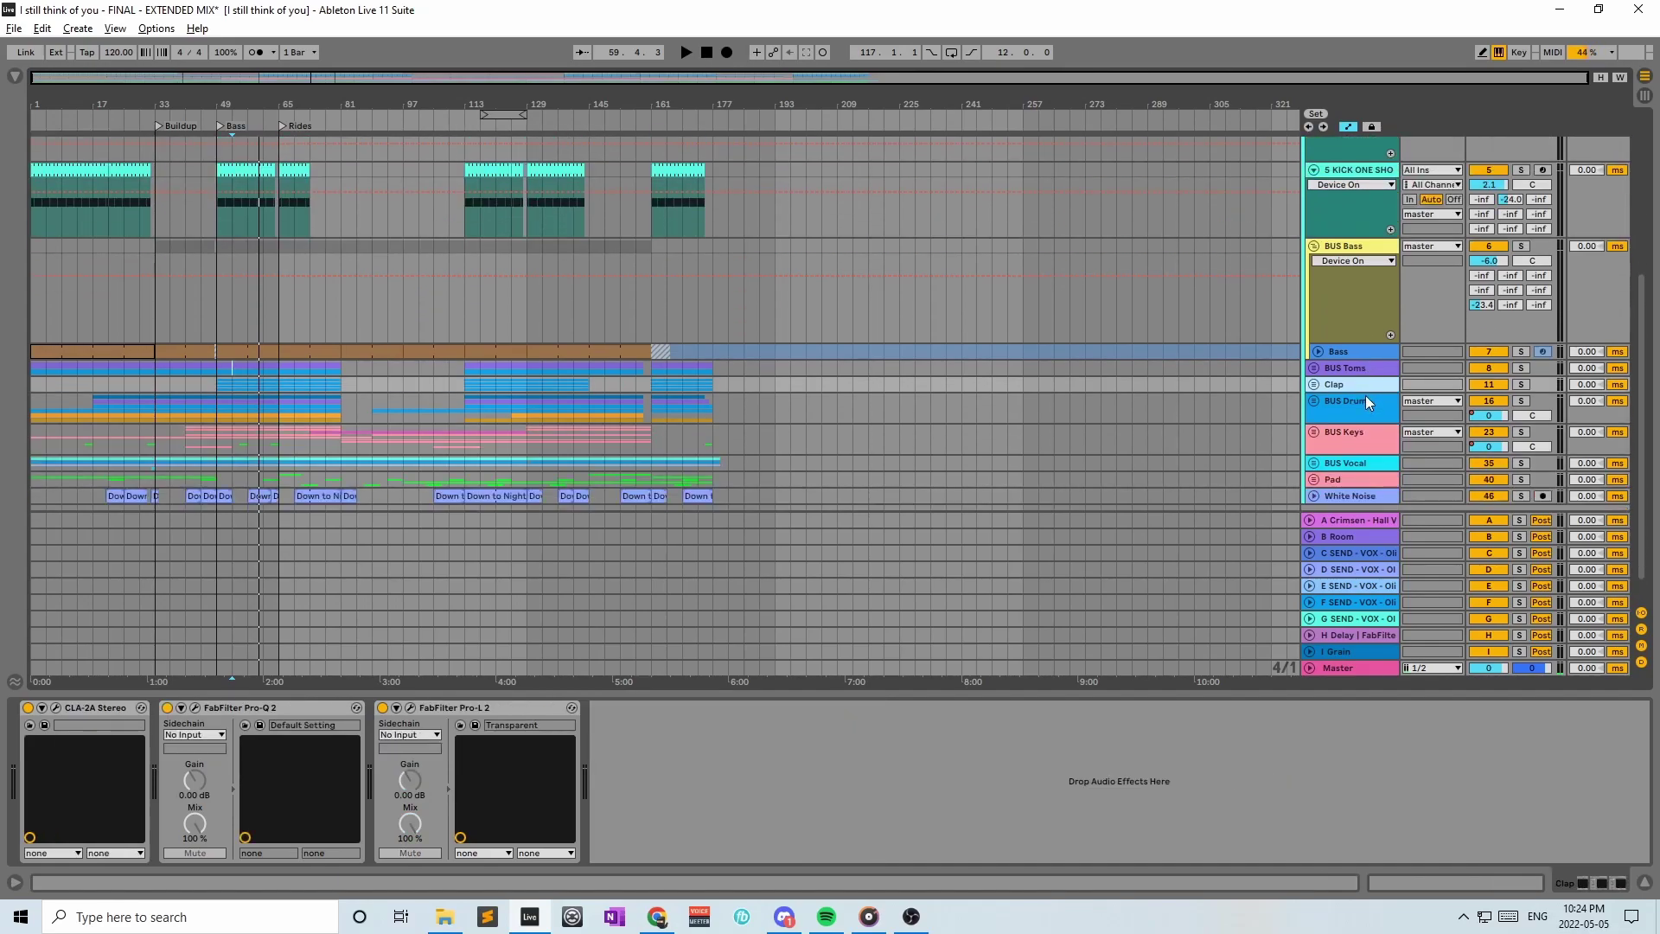
left_click(1312, 386)
scroll(1332, 380, "down", 4)
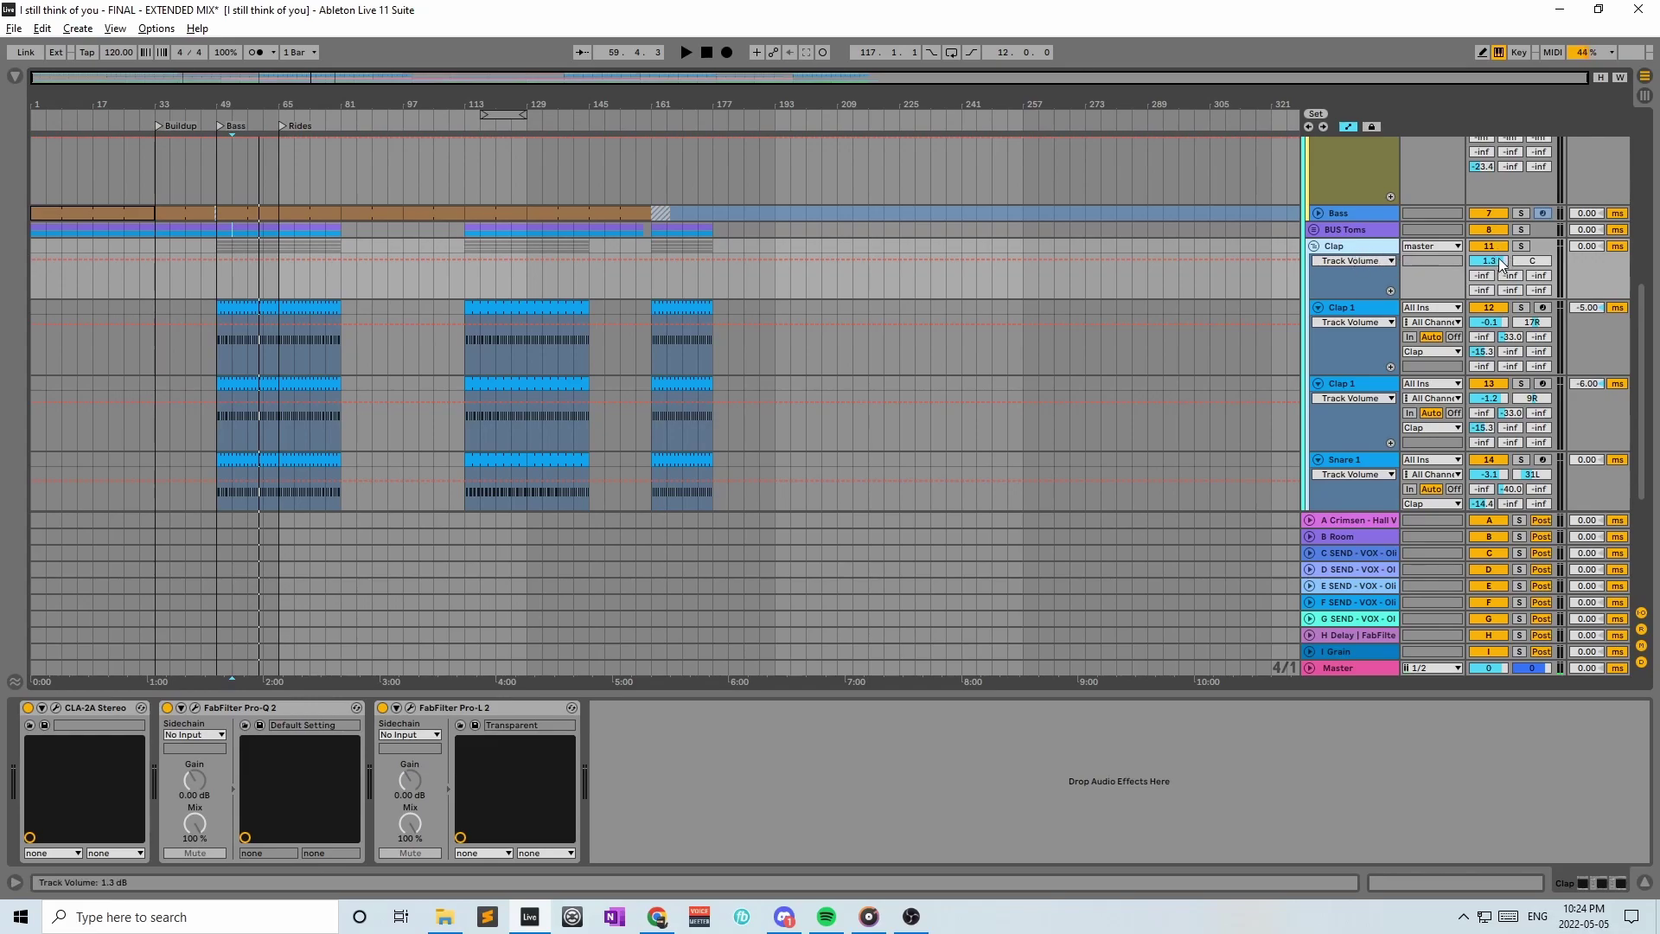
left_click(1314, 248)
left_click(1314, 247)
Review the Simpler samples and devices of the two Clap 1 tracks and the two Snare 1 tracks
left_click(1387, 315)
scroll(1384, 329, "down", 3)
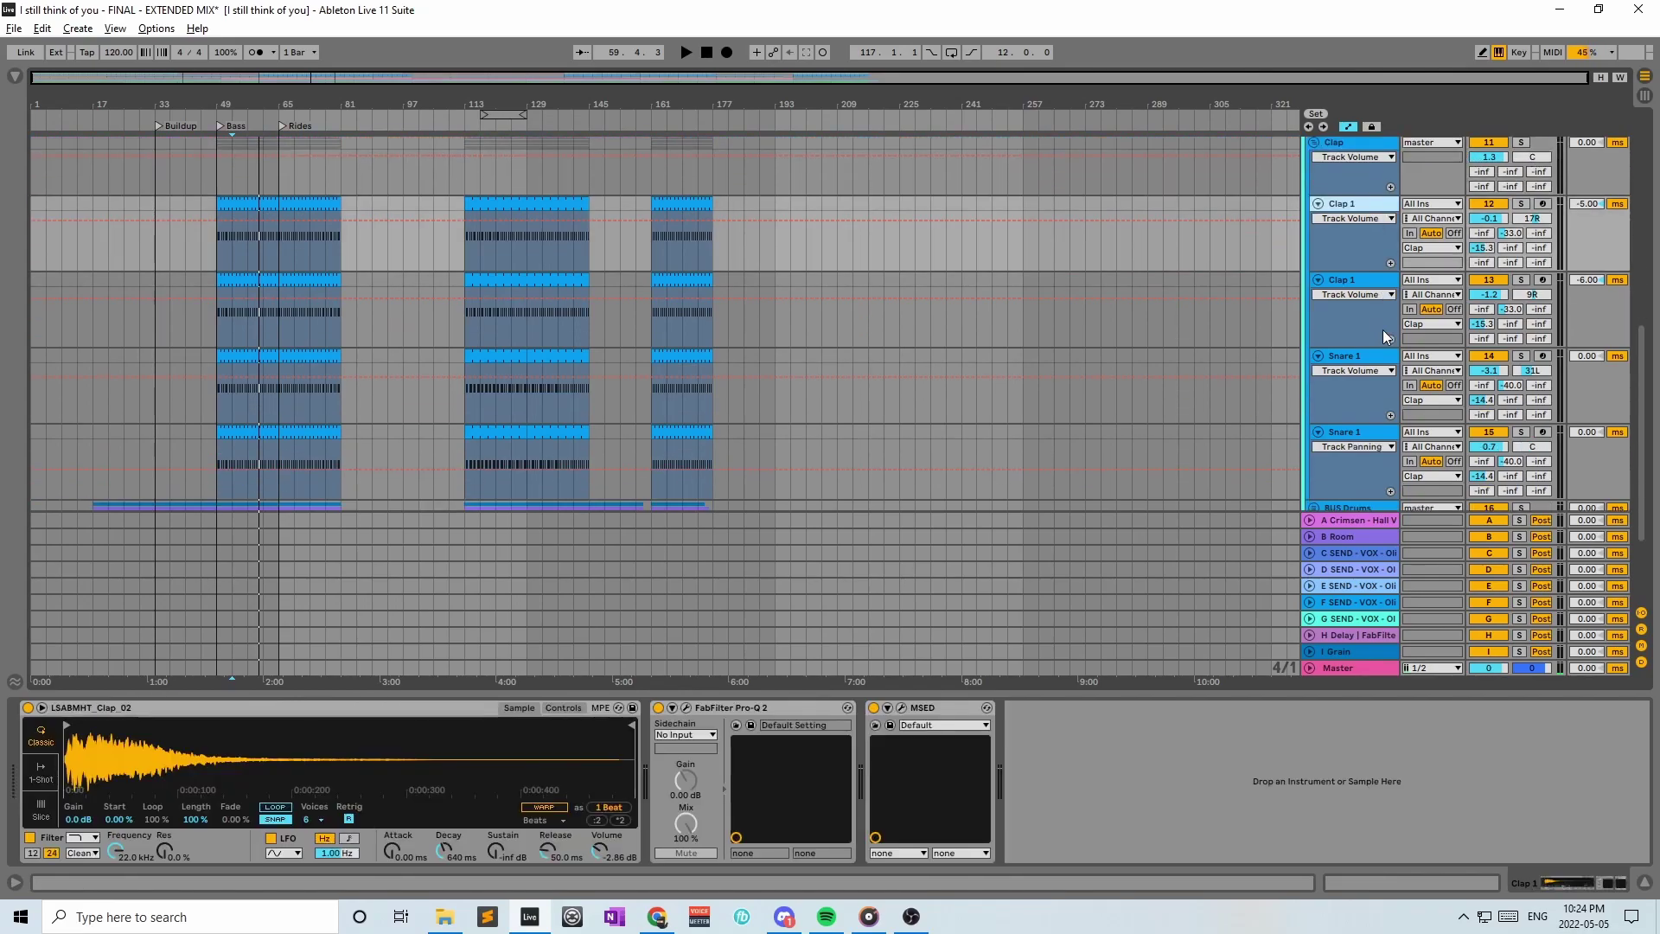
scroll(1382, 325, "down", 2)
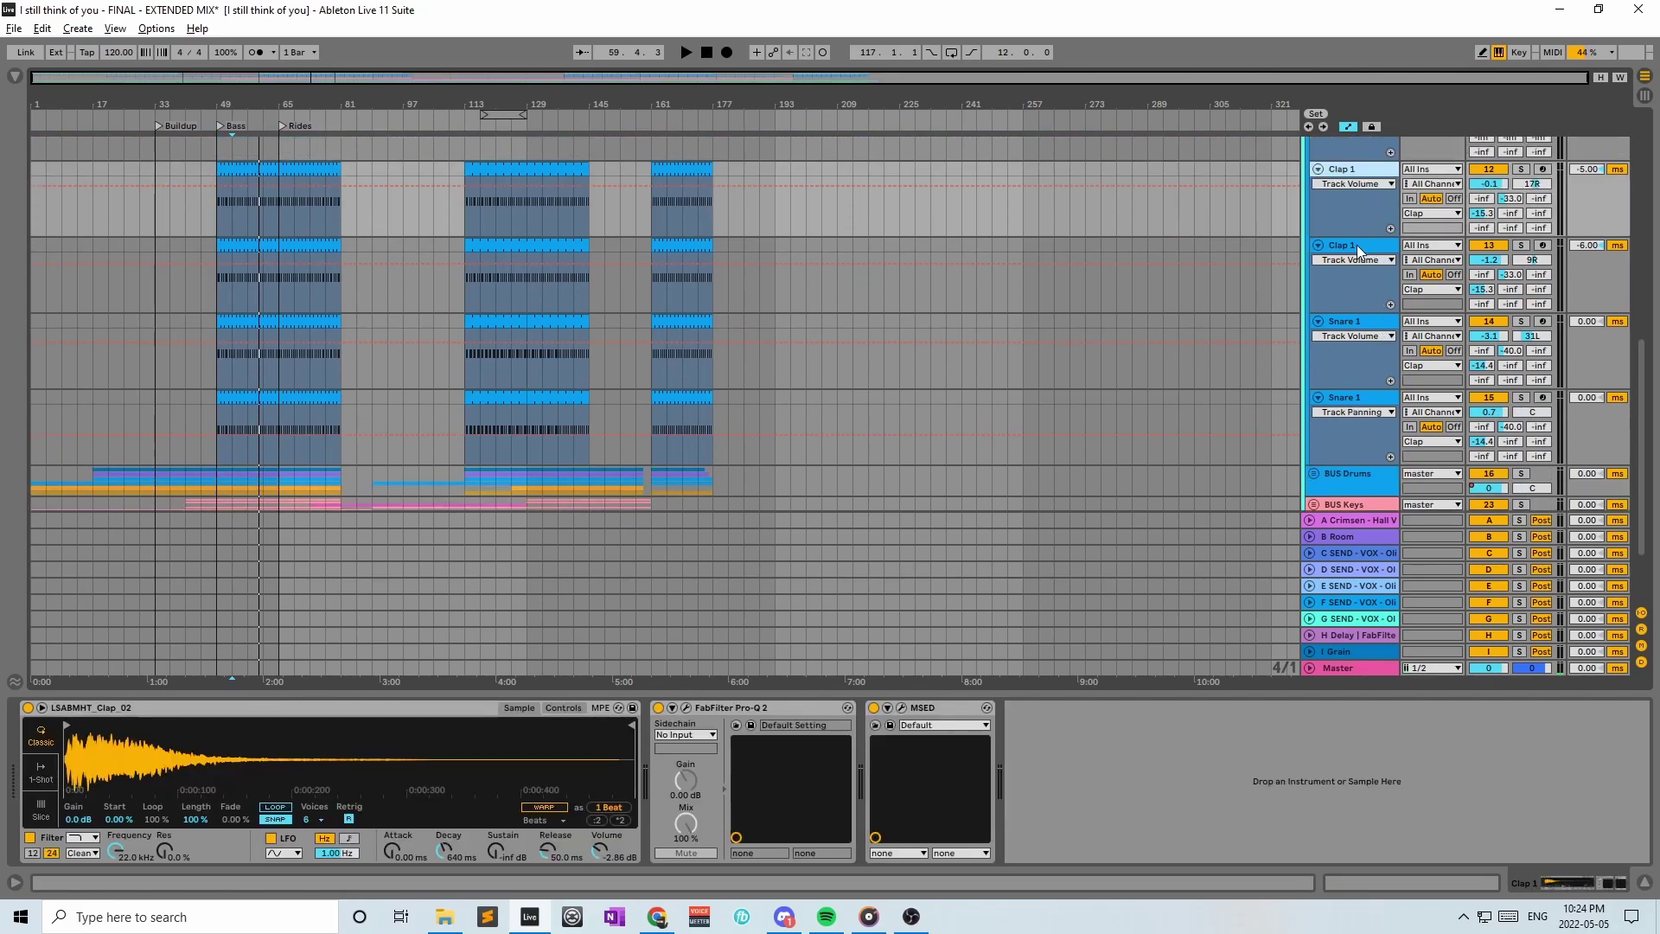
scroll(1358, 259, "up", 2)
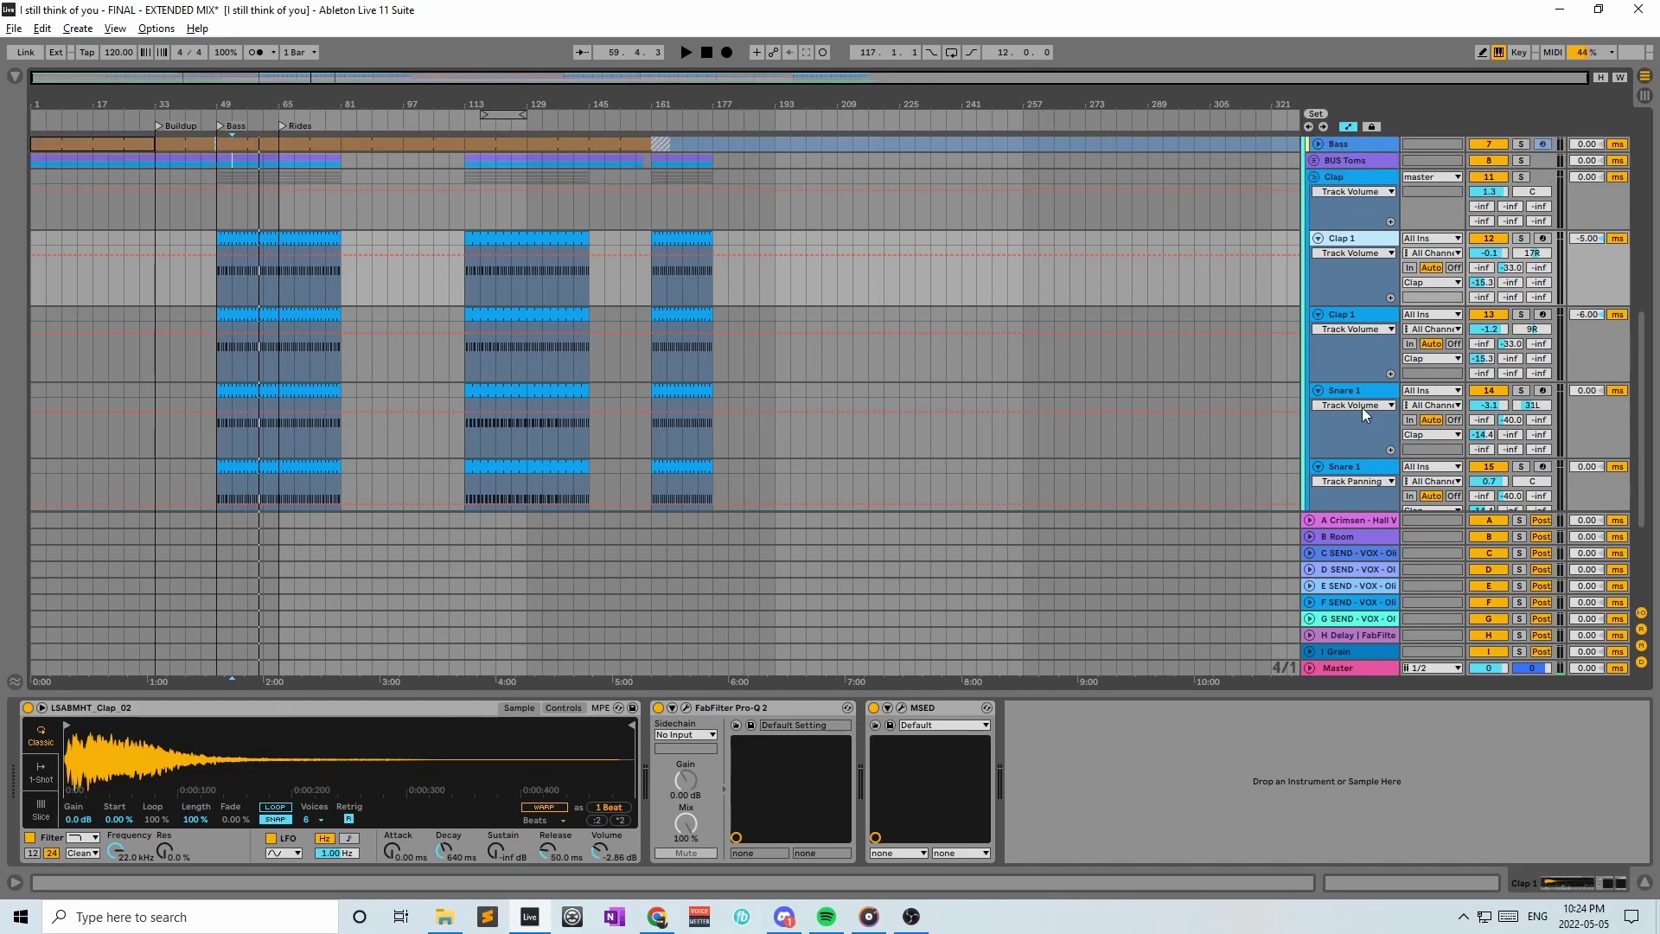
scroll(1362, 407, "down", 1)
left_click(1363, 289)
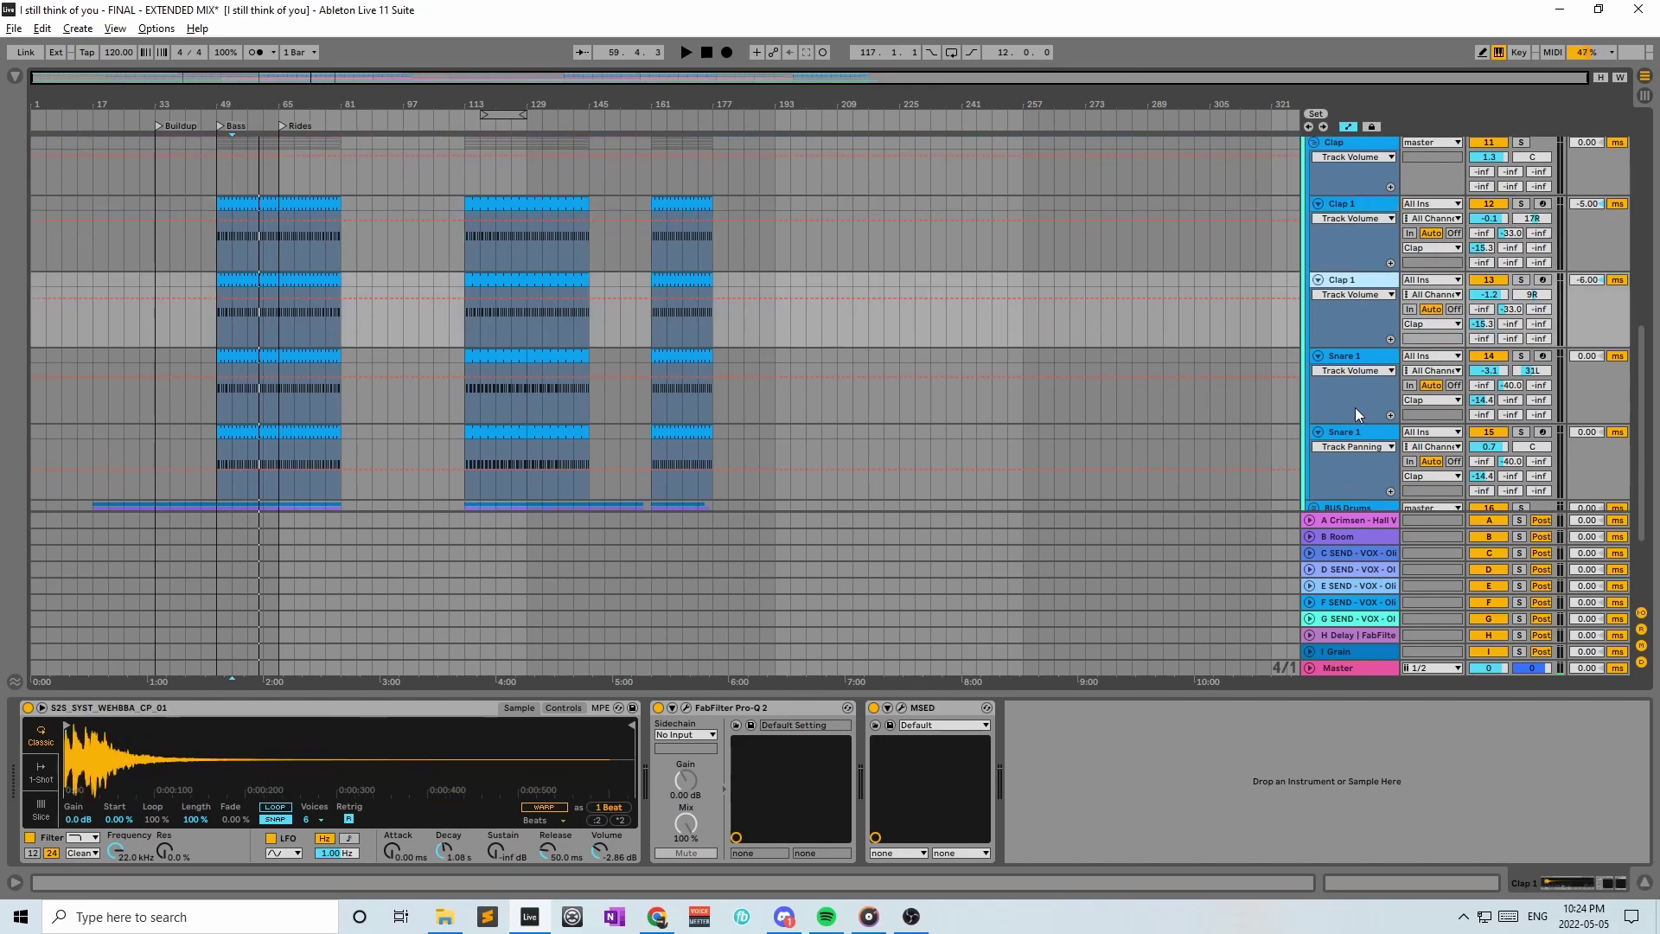
left_click(1351, 356)
left_click(1363, 426)
scroll(1358, 262, "up", 2)
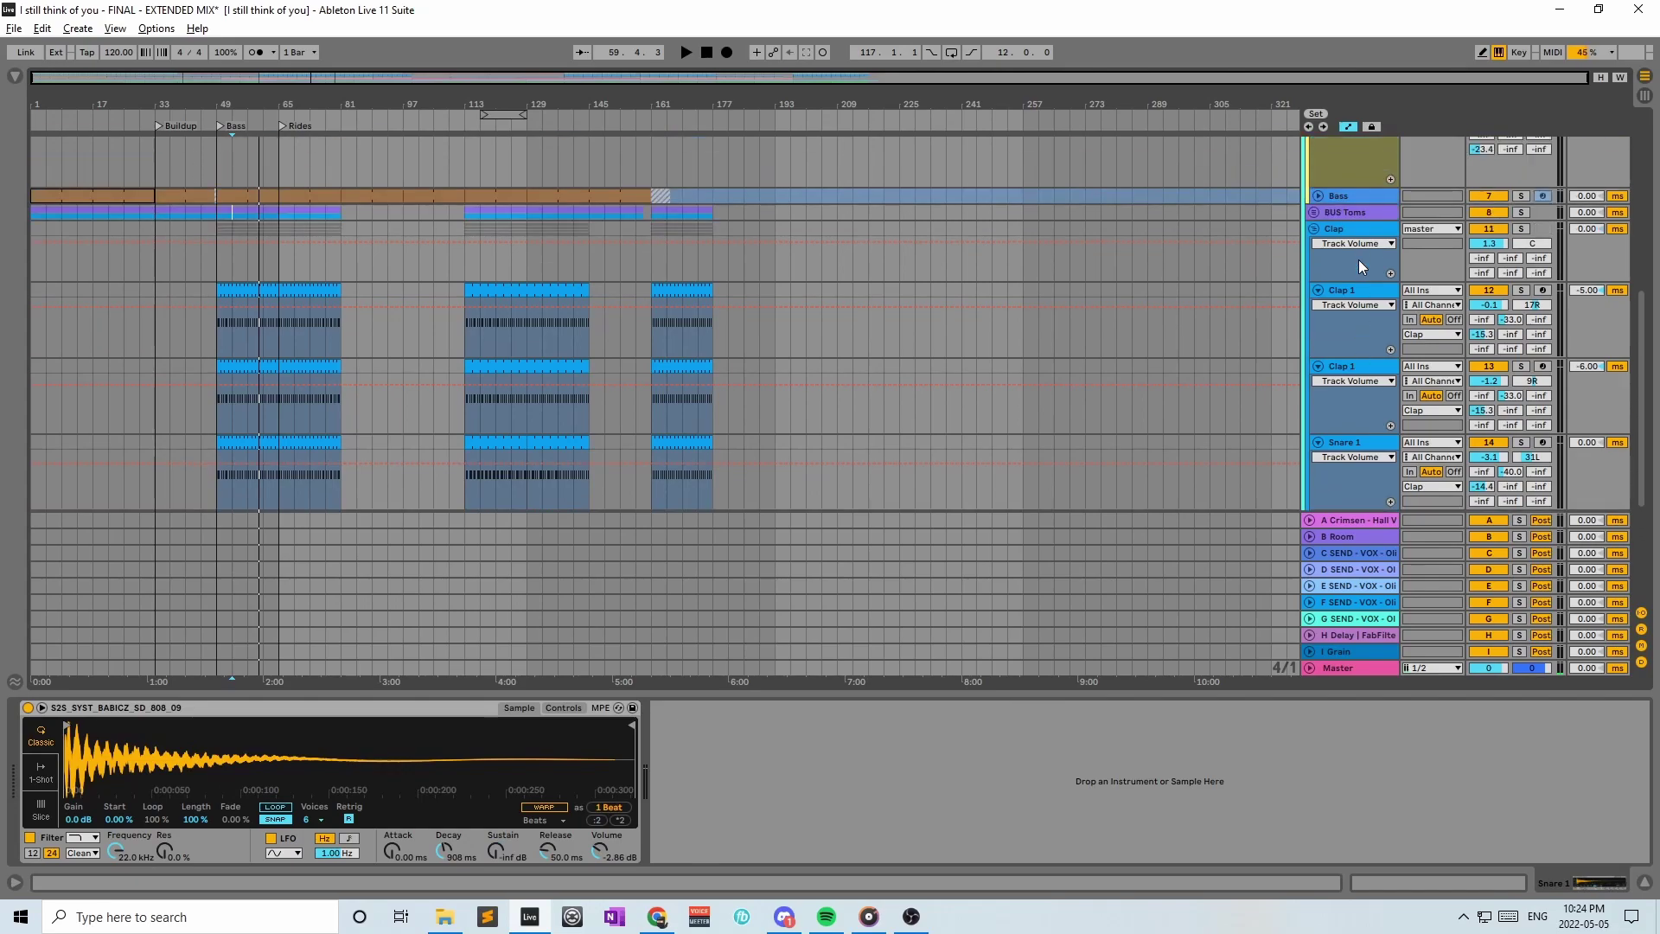
Compare the two Clap 1 tracks and open the first one's MSED plug-in, placing its window over the arrangement
left_click(1354, 272)
left_click(1359, 294)
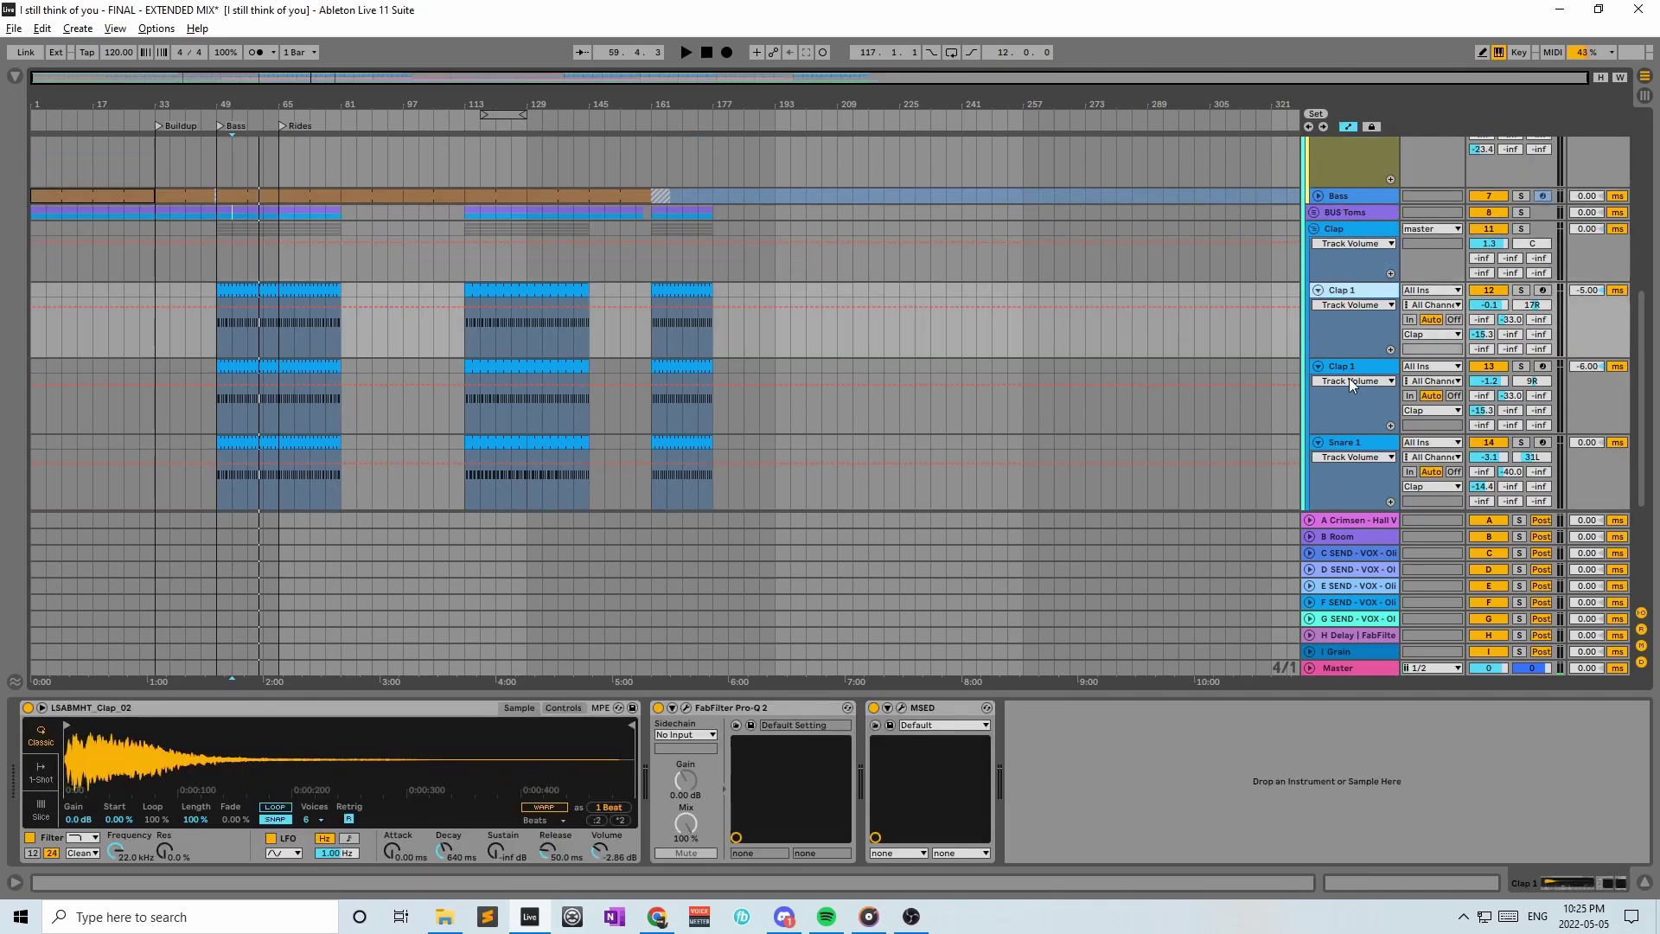
left_click(1351, 363)
left_click(1354, 286)
left_click(902, 709)
left_click_drag(344, 400, 544, 380)
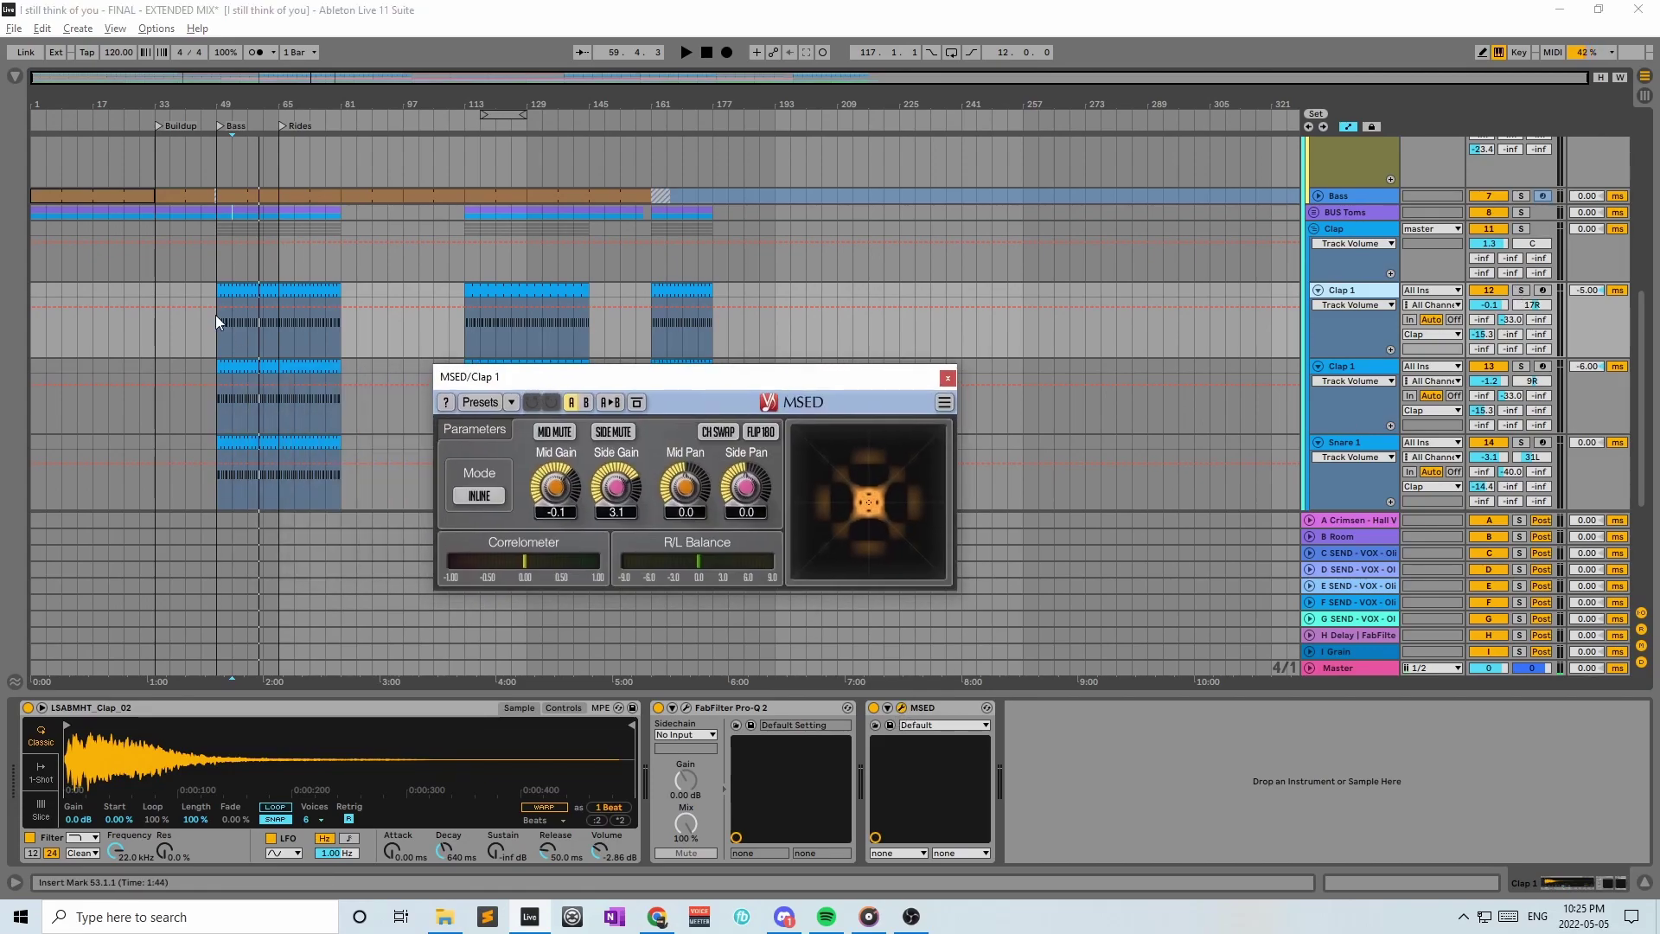
Audition the first Clap 1 track in solo from bar 53, briefly muting the mid signal in MSED
left_click(230, 326)
key("space")
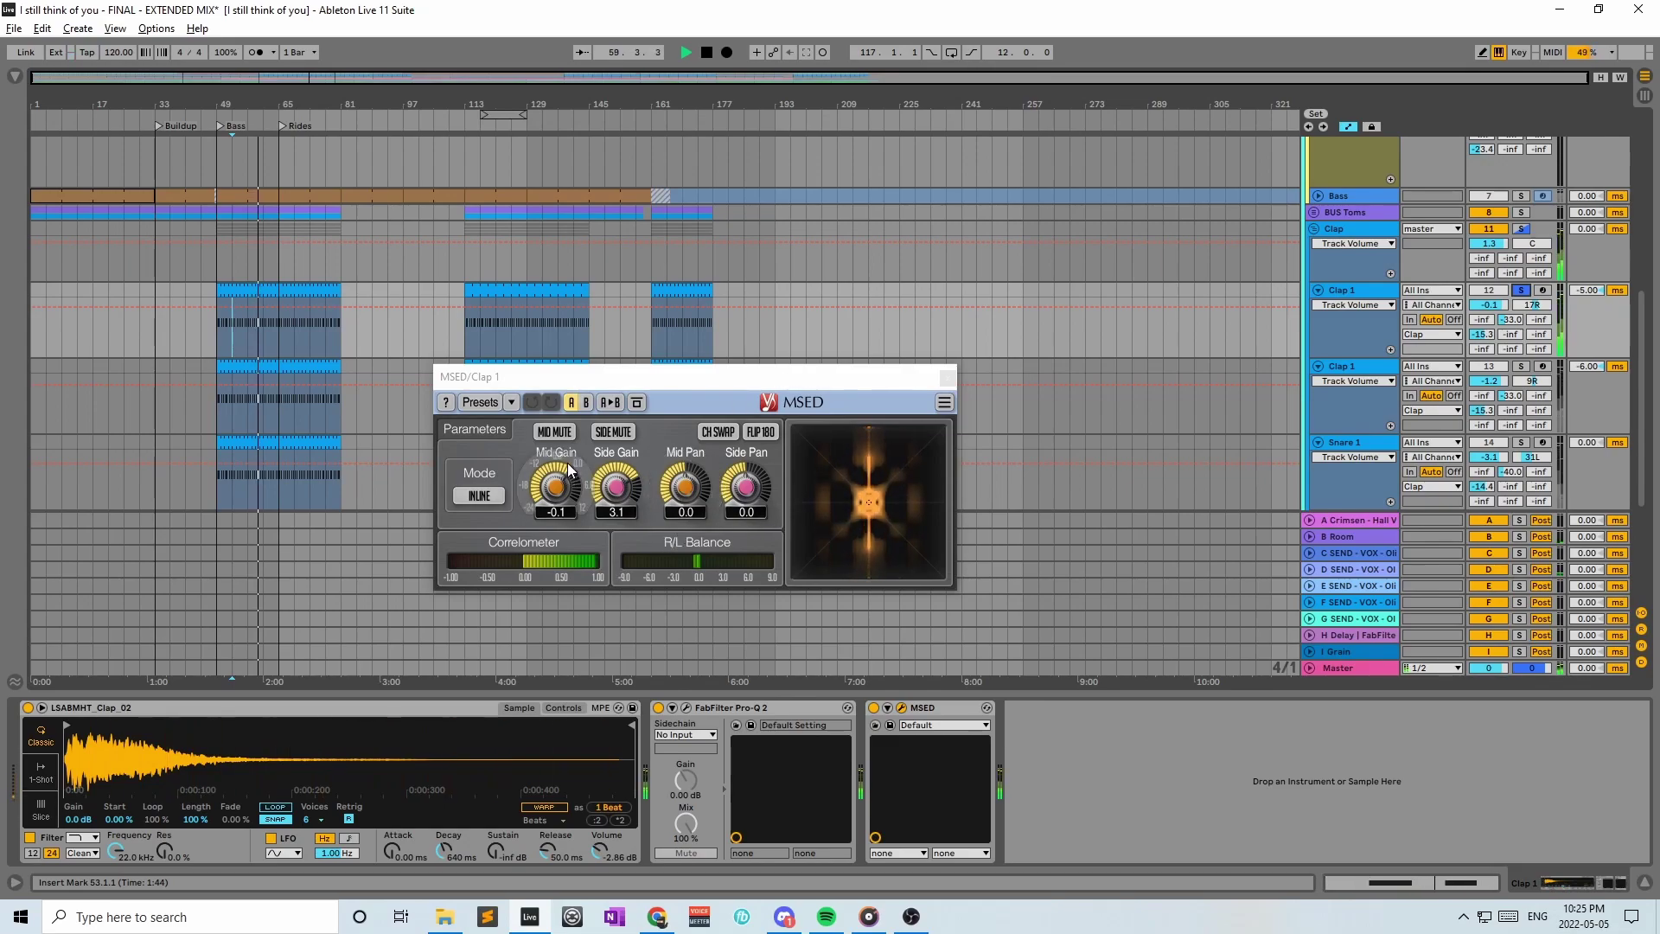
left_click(554, 438)
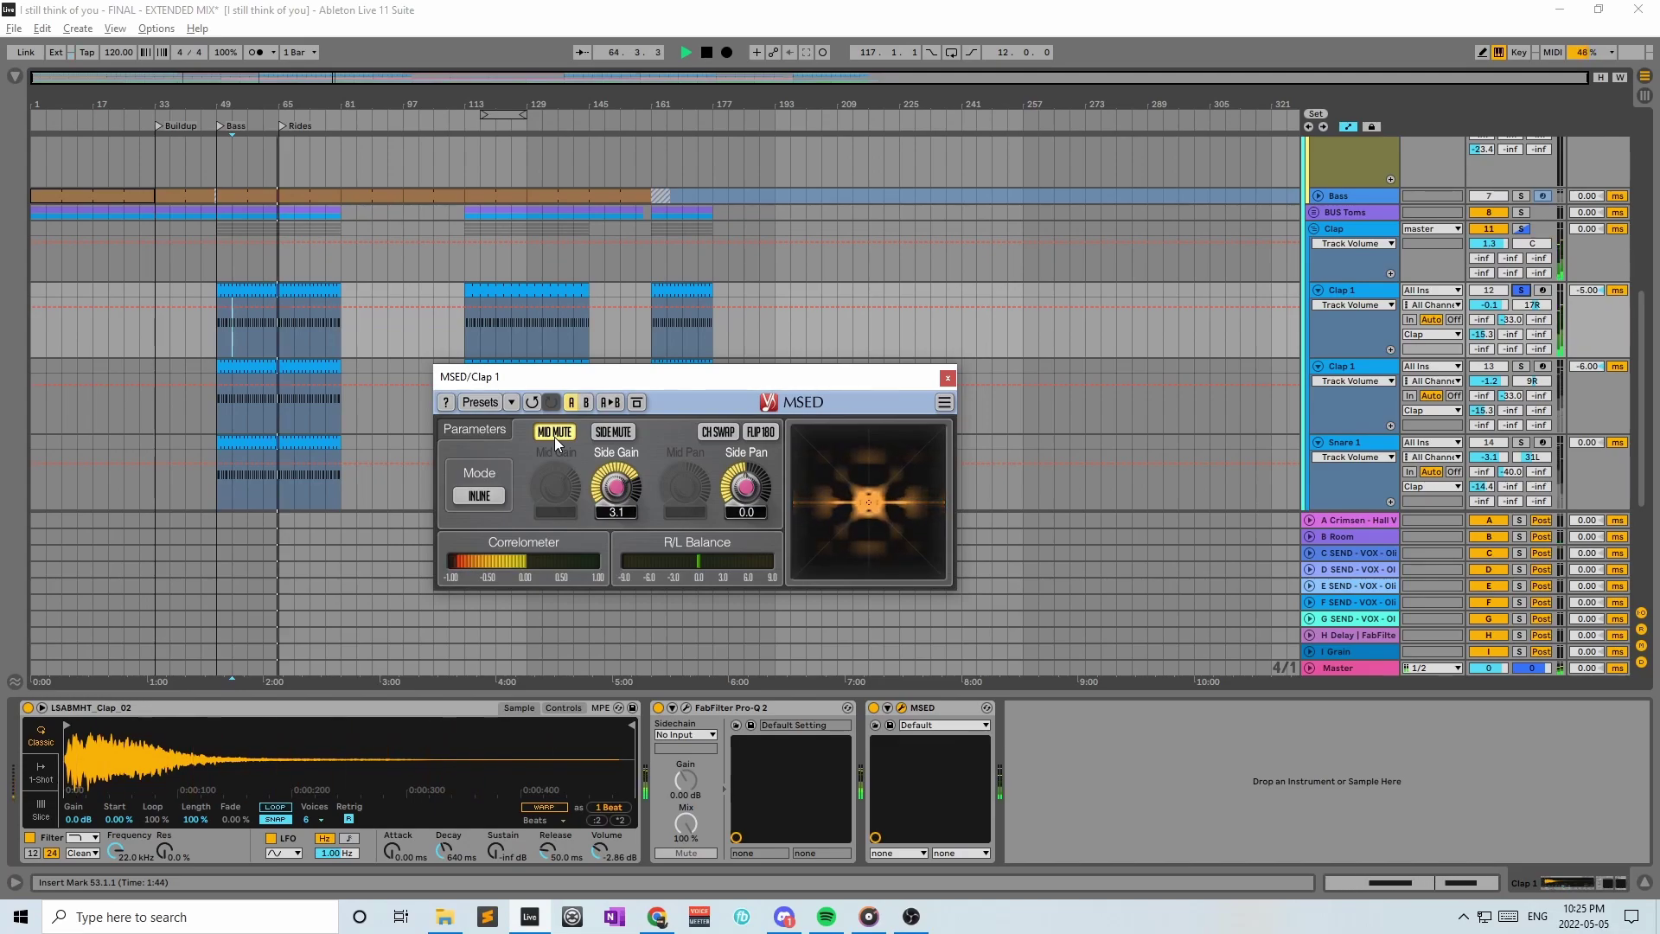
left_click(554, 438)
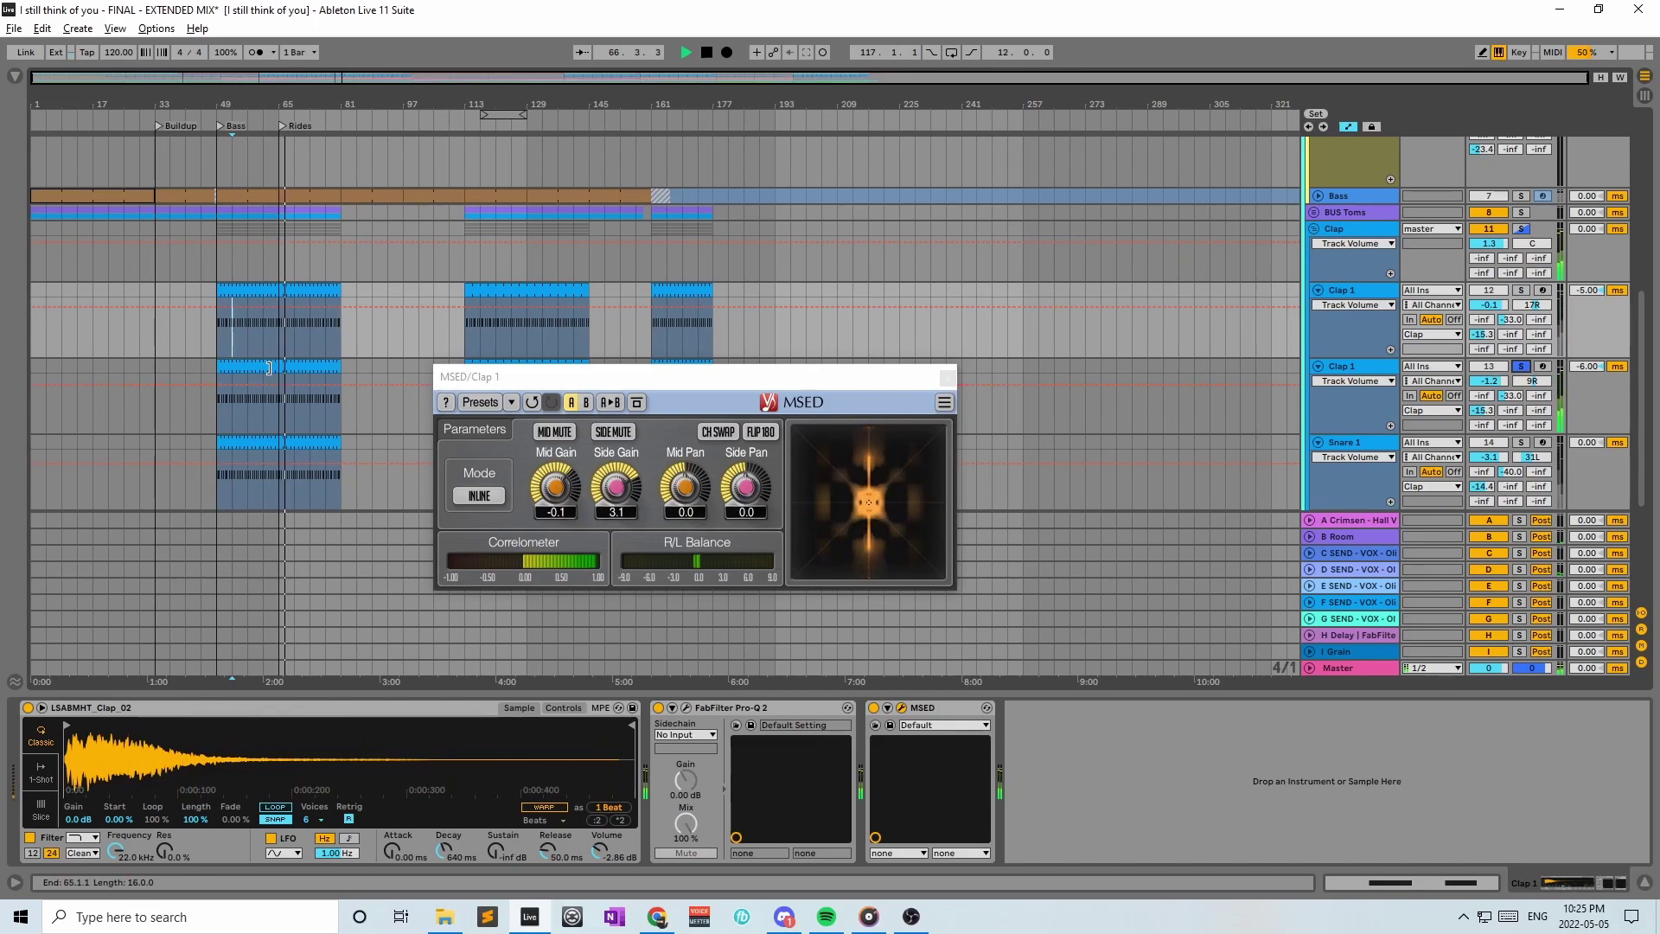
Audition the second soloed Clap 1 track with its MSED mid signal briefly muted, and close both MSED windows
left_click(262, 421)
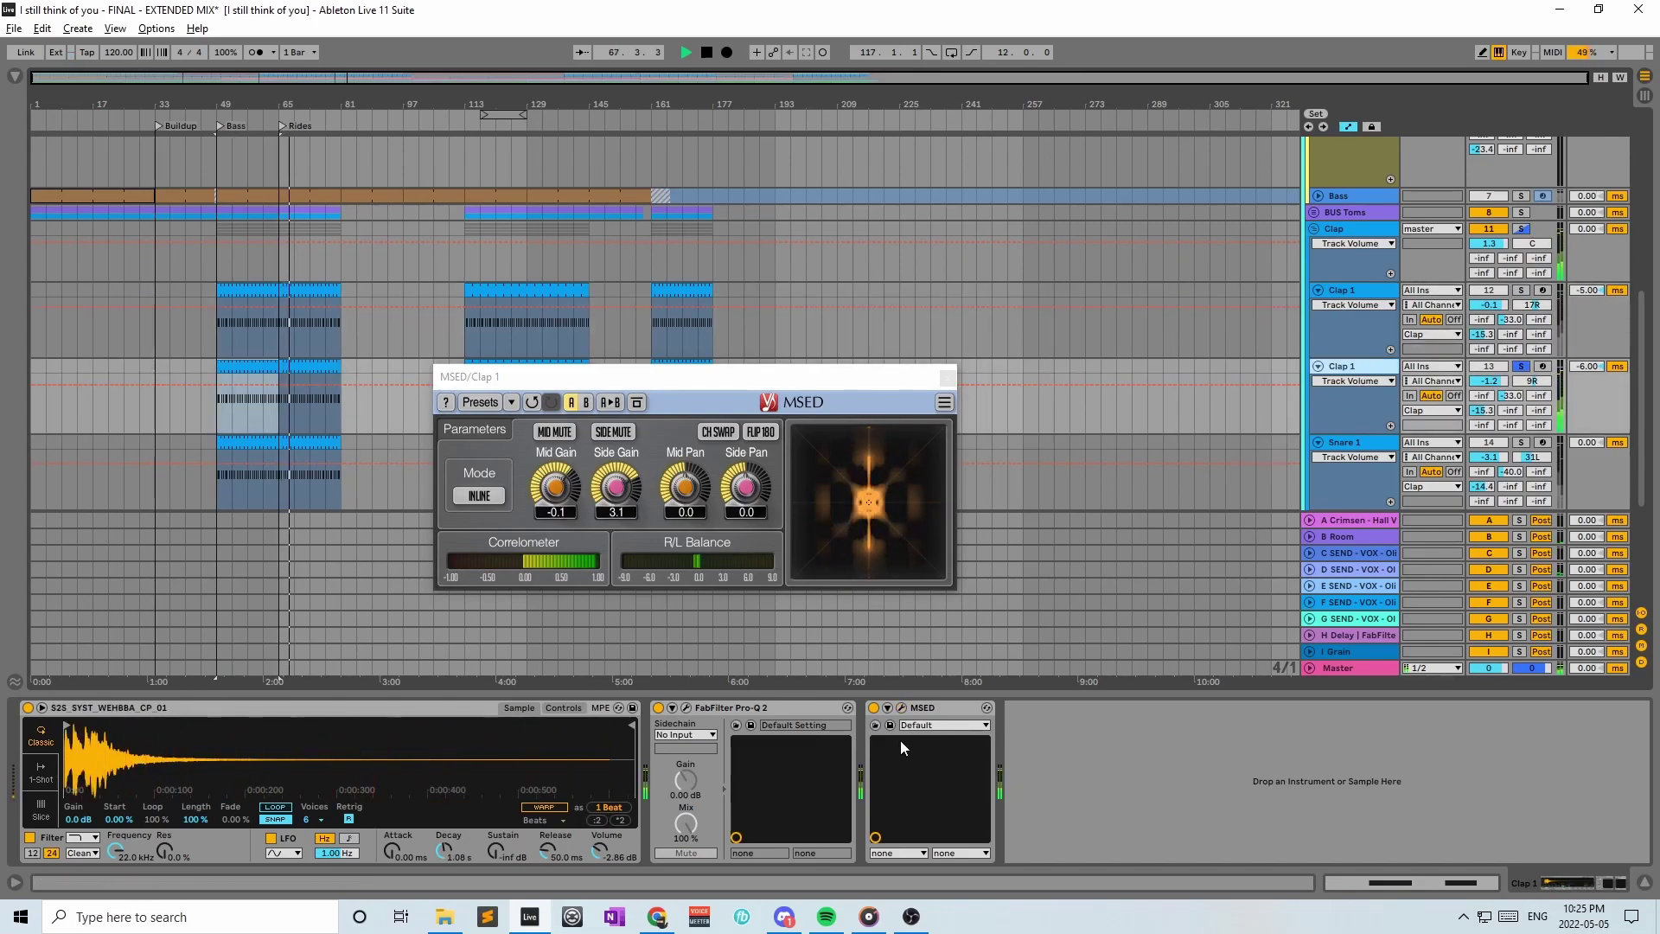
left_click(902, 707)
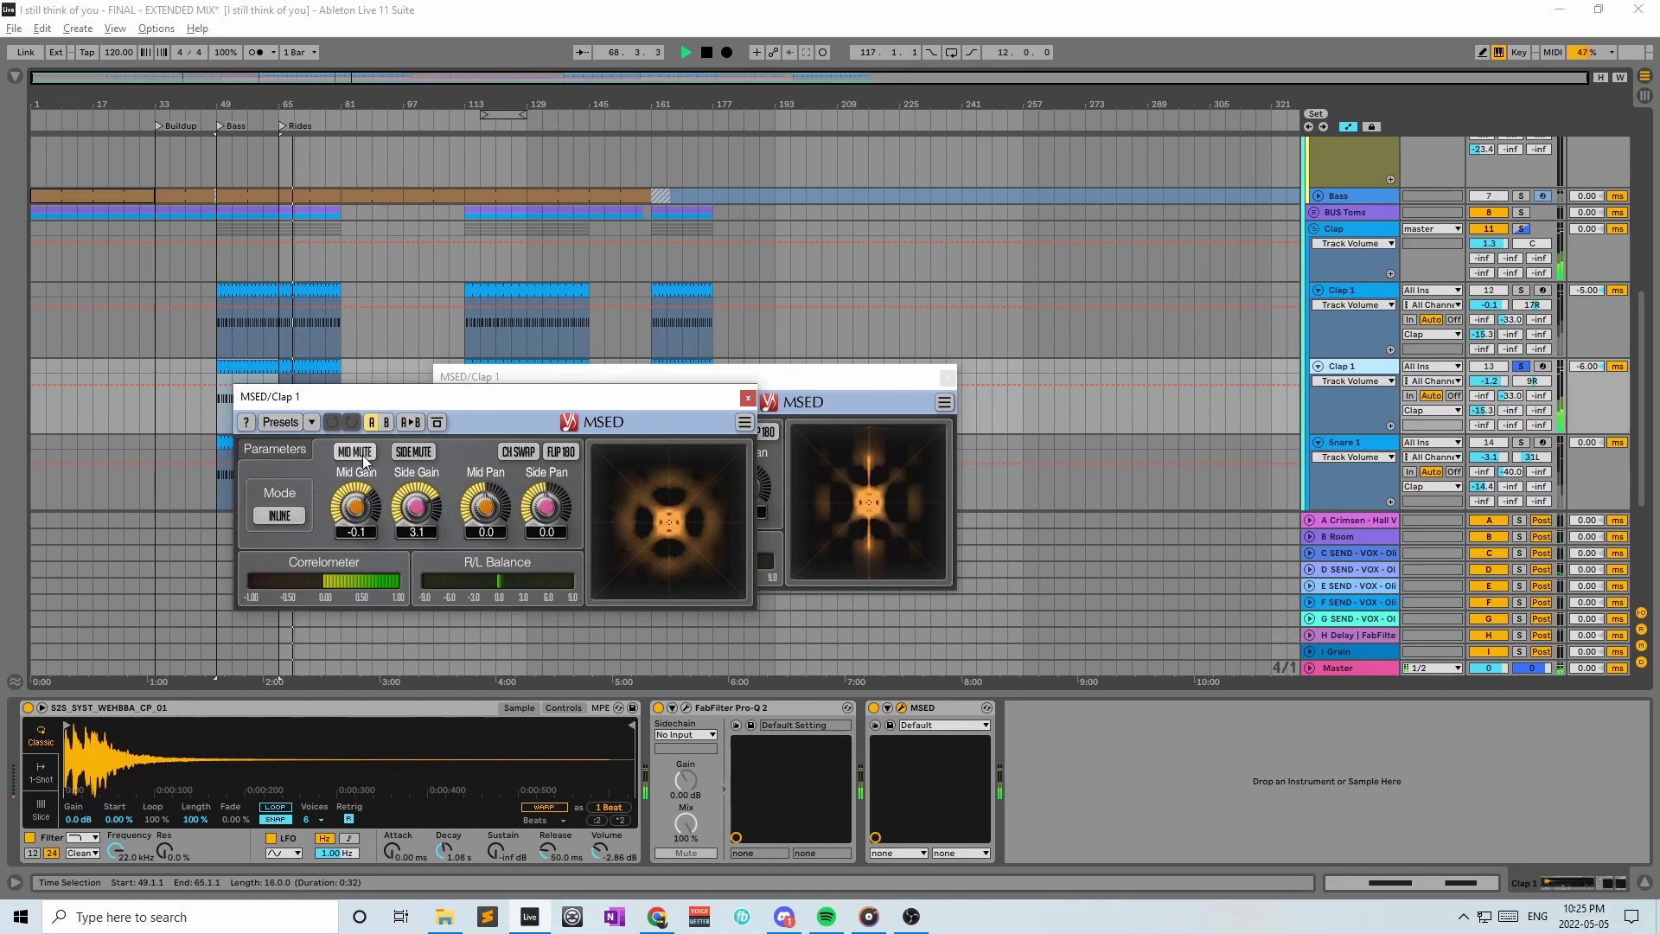
left_click(362, 455)
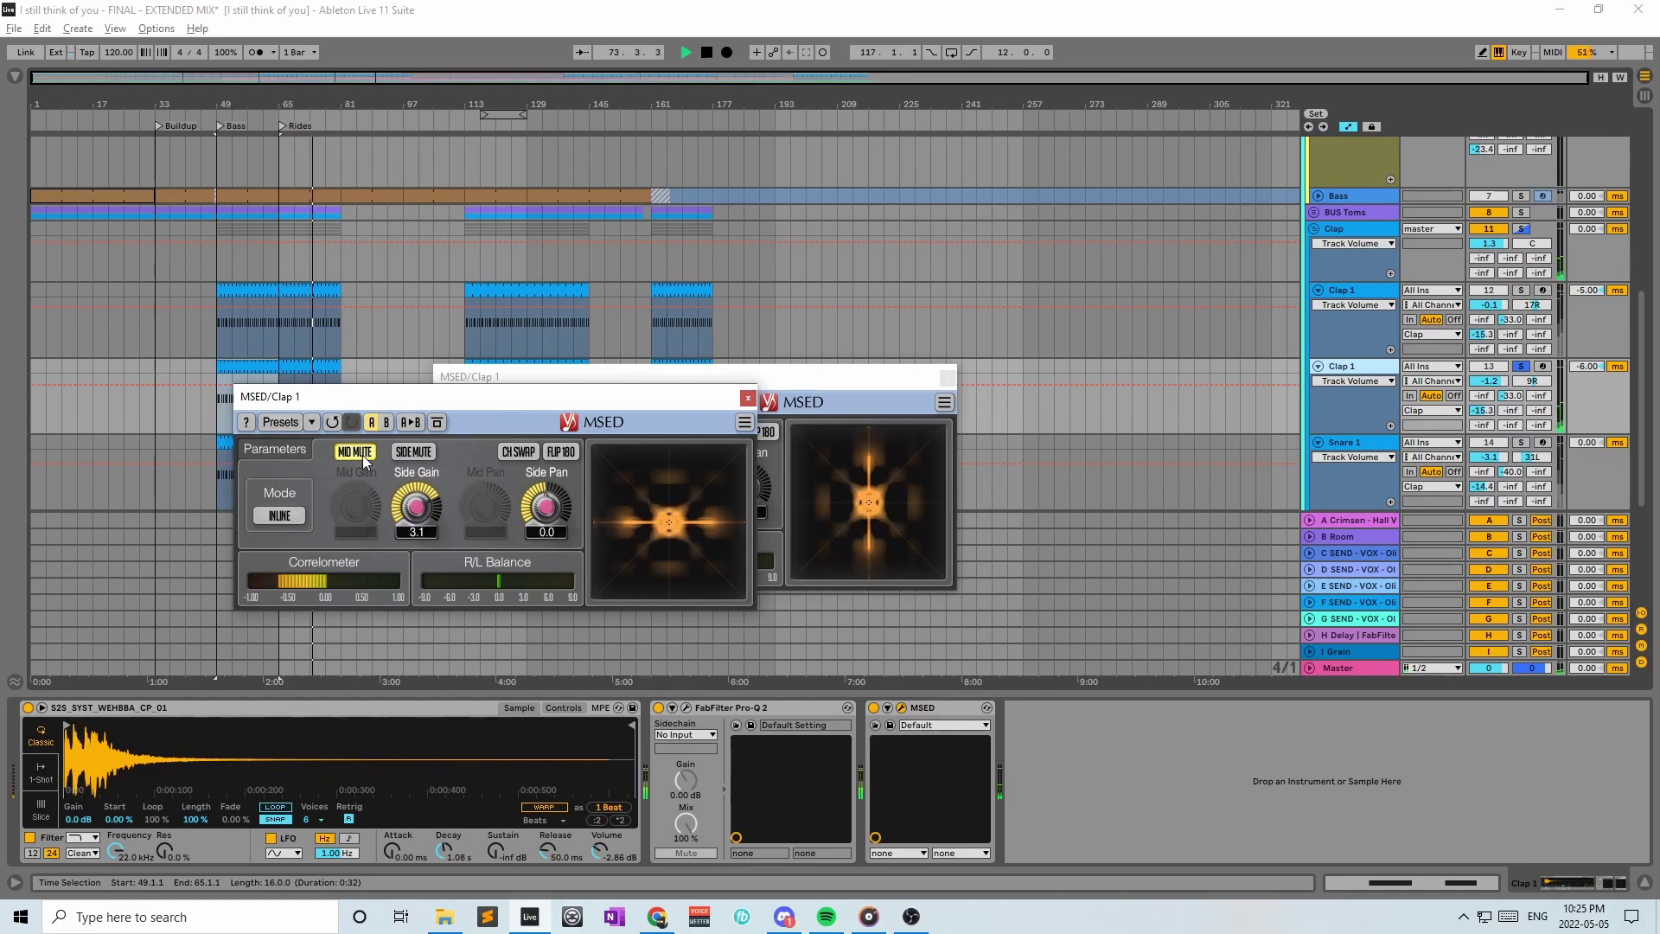
left_click(361, 455)
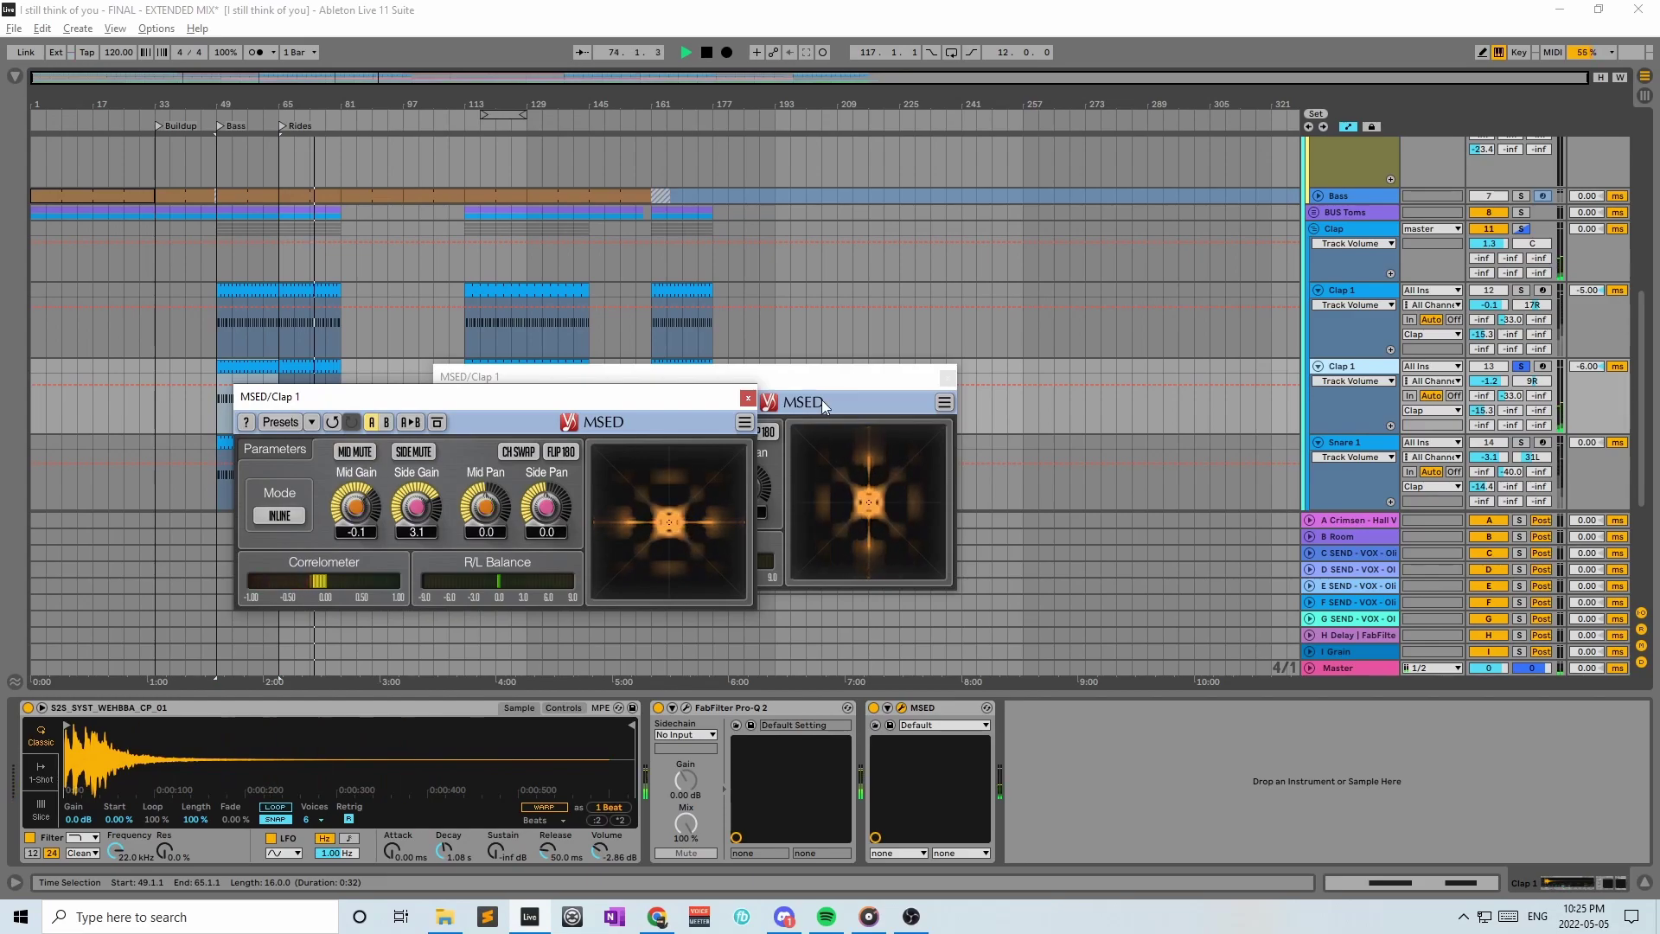
left_click(747, 400)
left_click(947, 377)
Audition the first Snare 1 track in solo, add the second Snare 1, and solo the whole Clap group
scroll(578, 439, "down", 2)
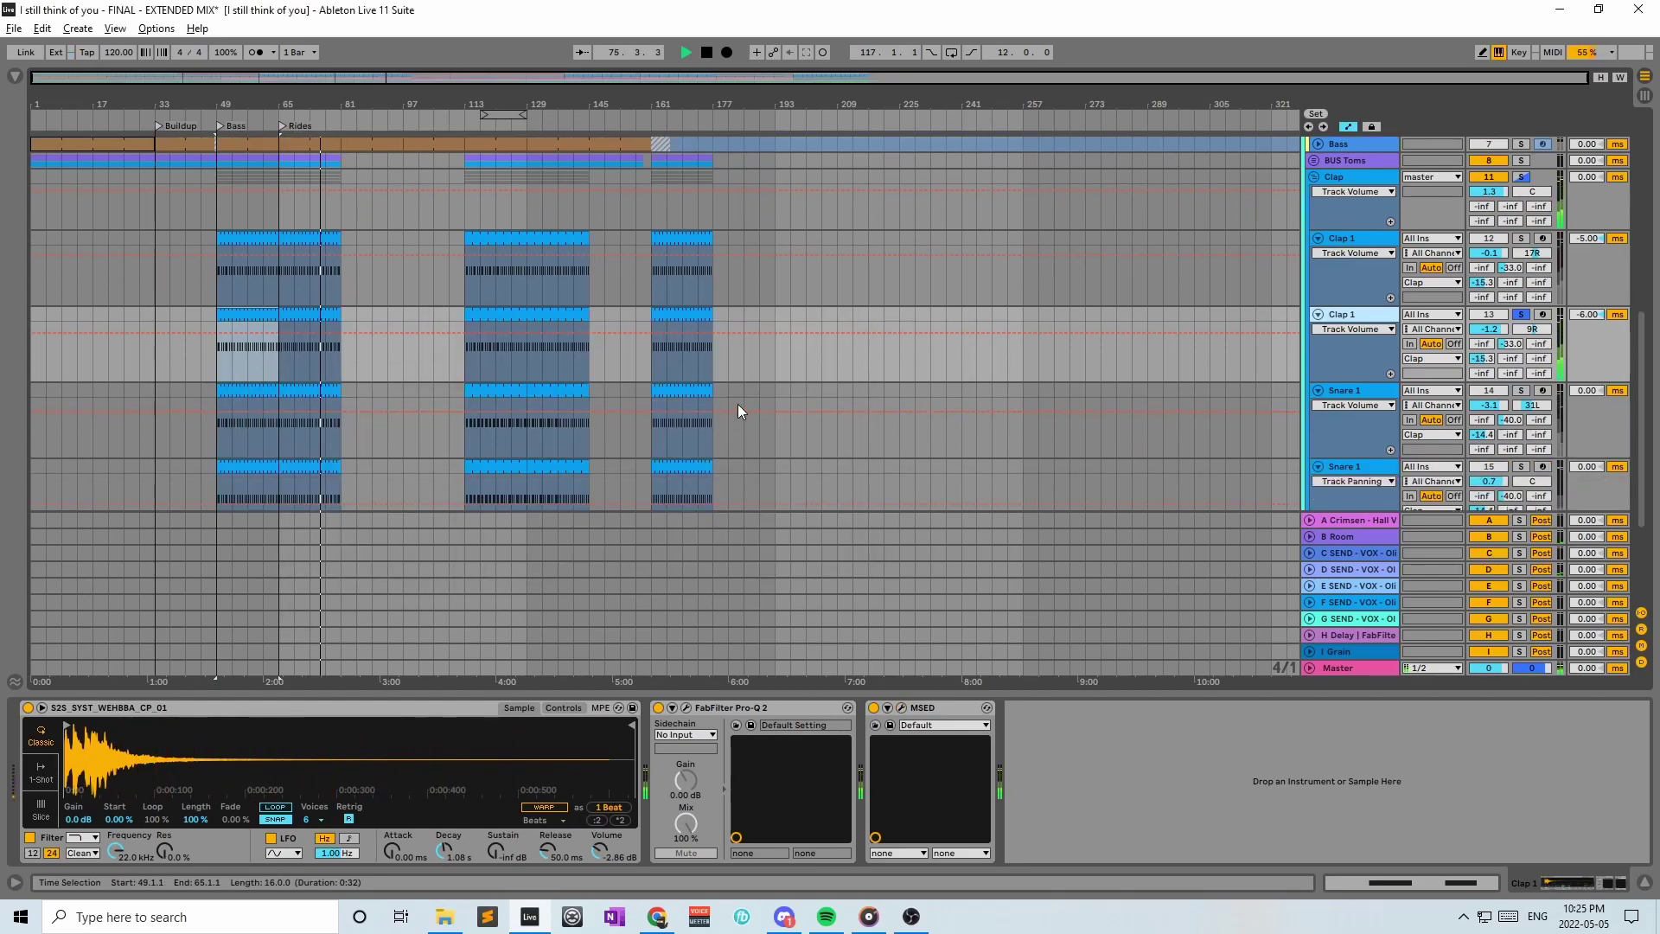
left_click(1527, 391)
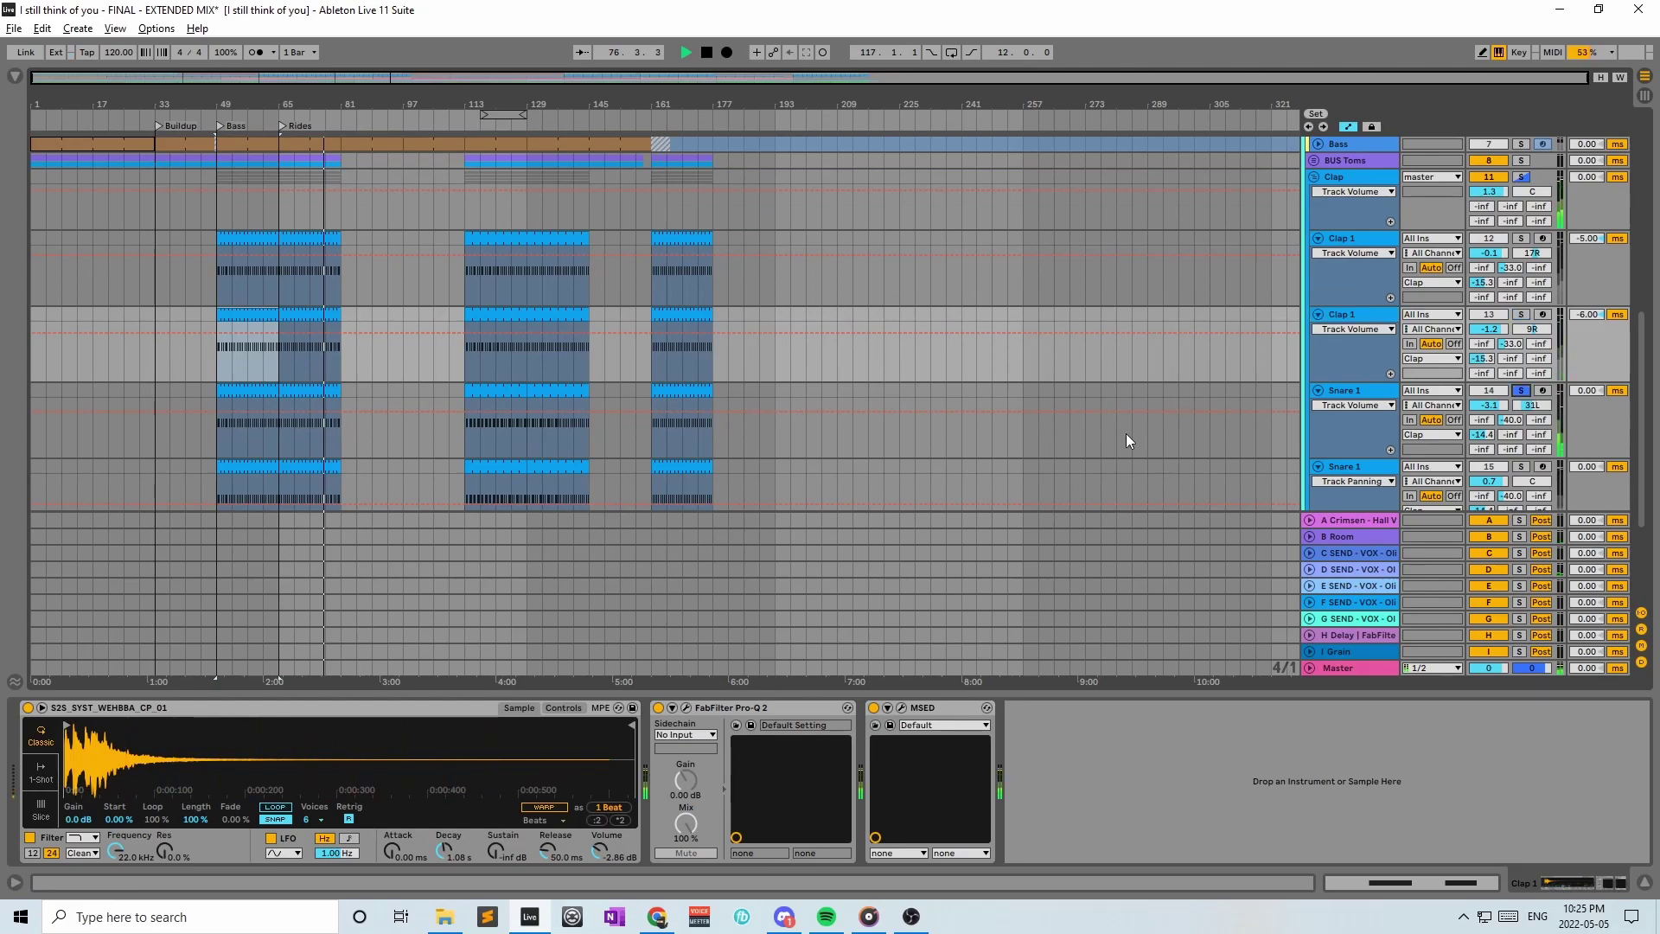
left_click(1375, 397)
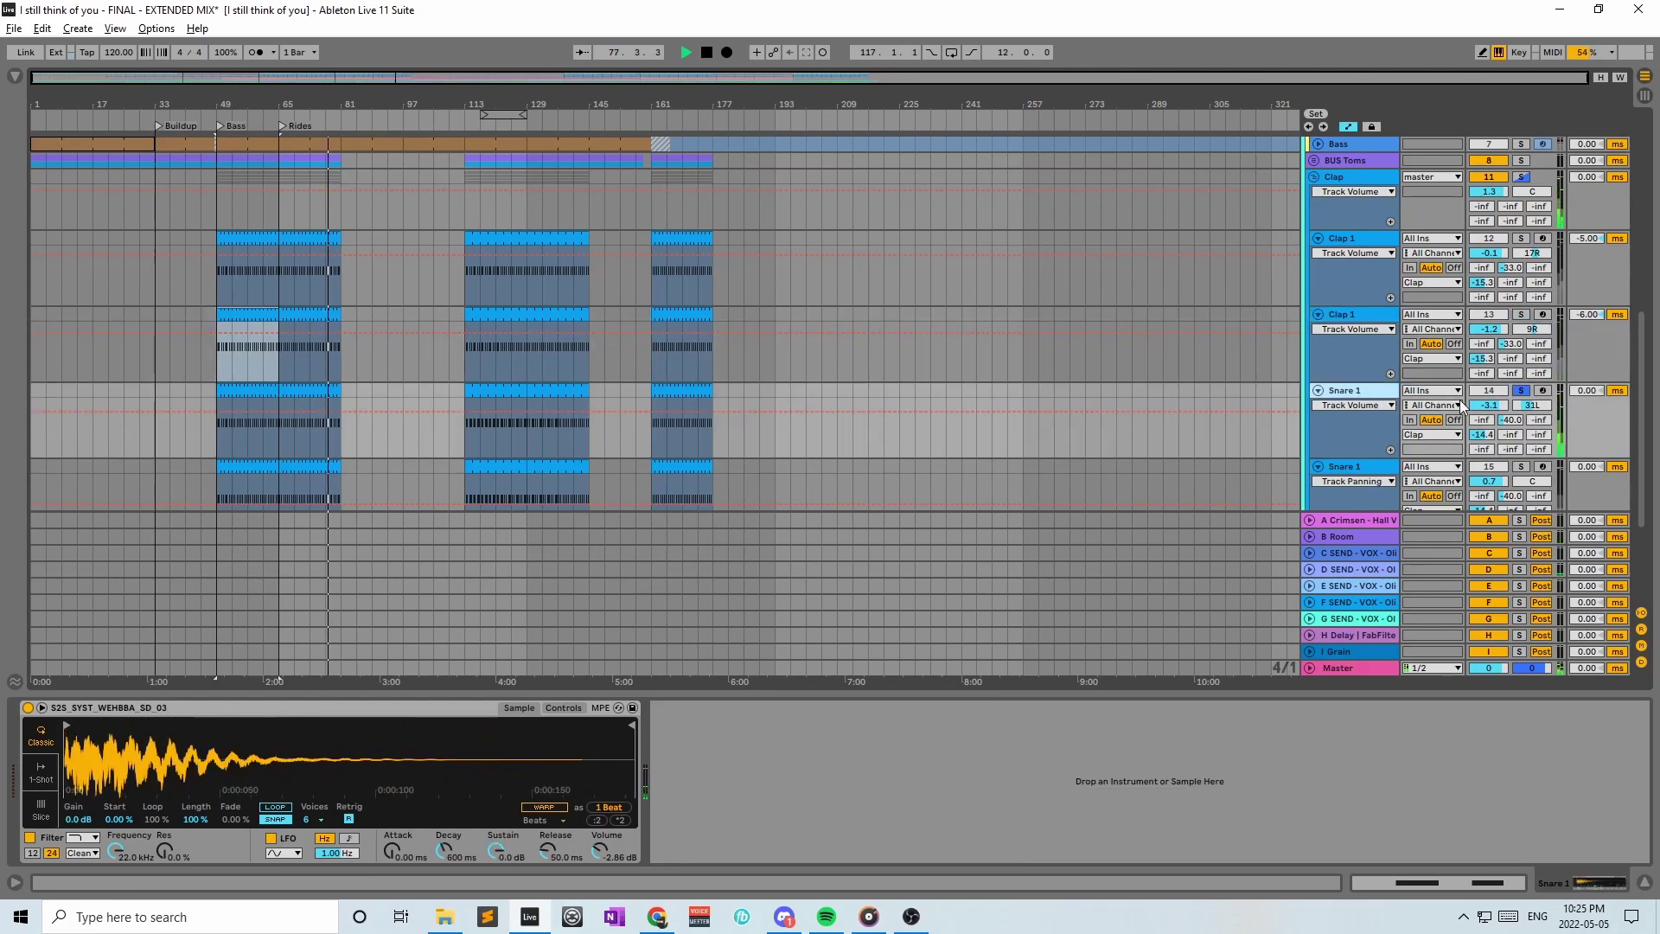
scroll(1453, 415, "down", 1)
left_click(1527, 435)
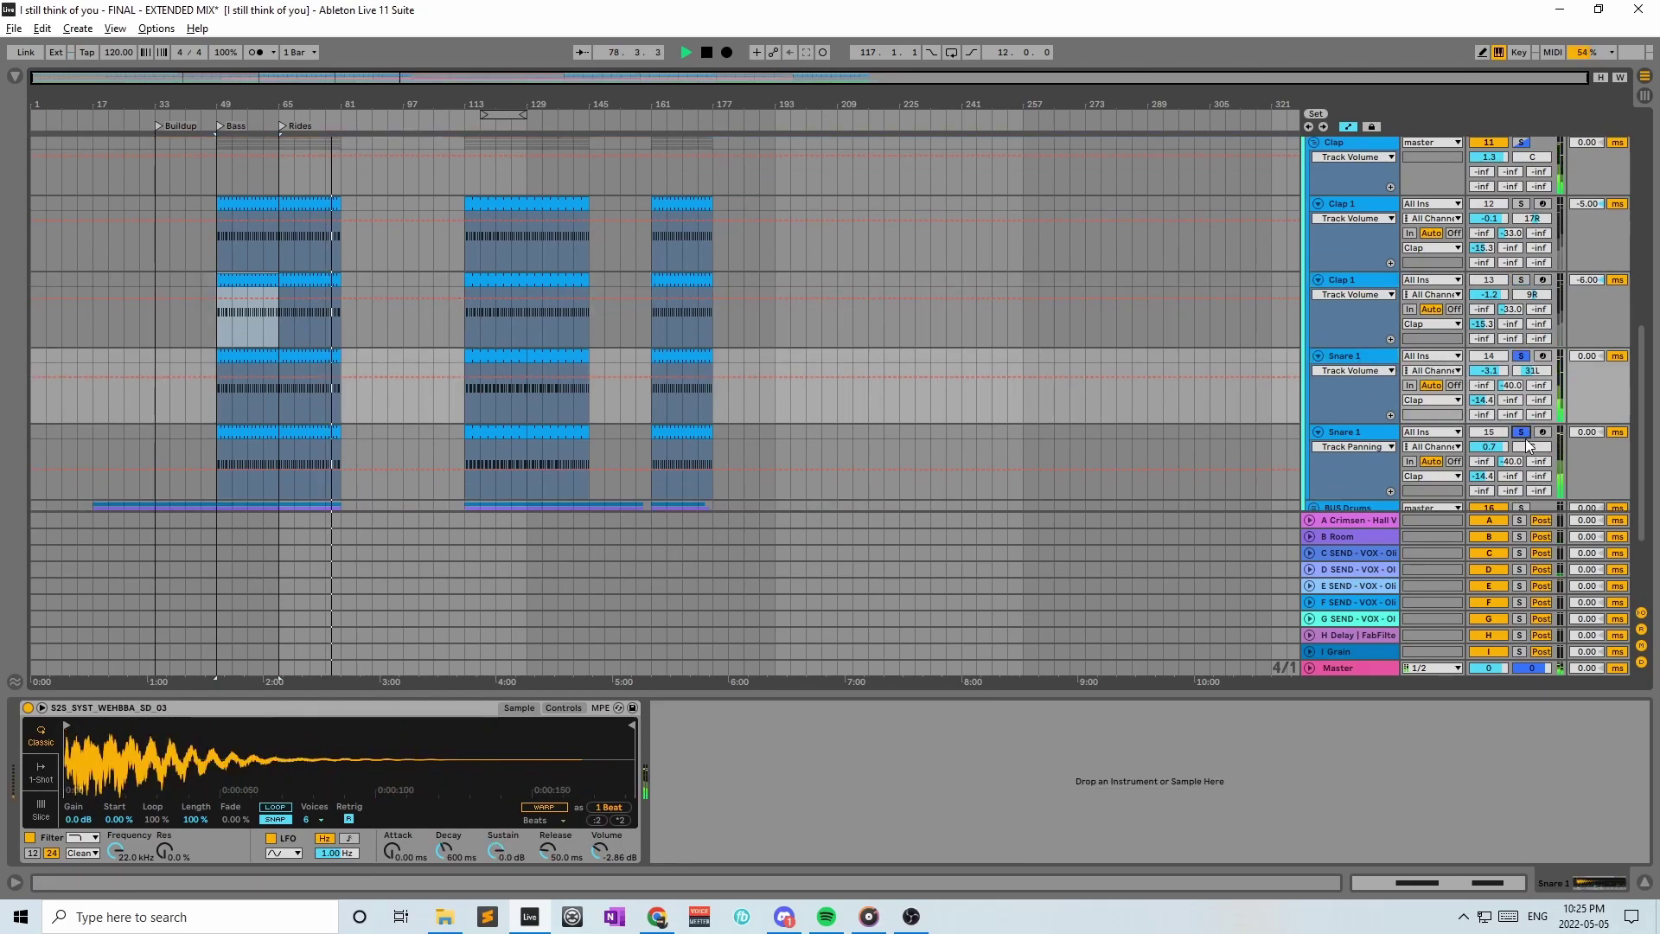
scroll(1530, 389, "down", 2)
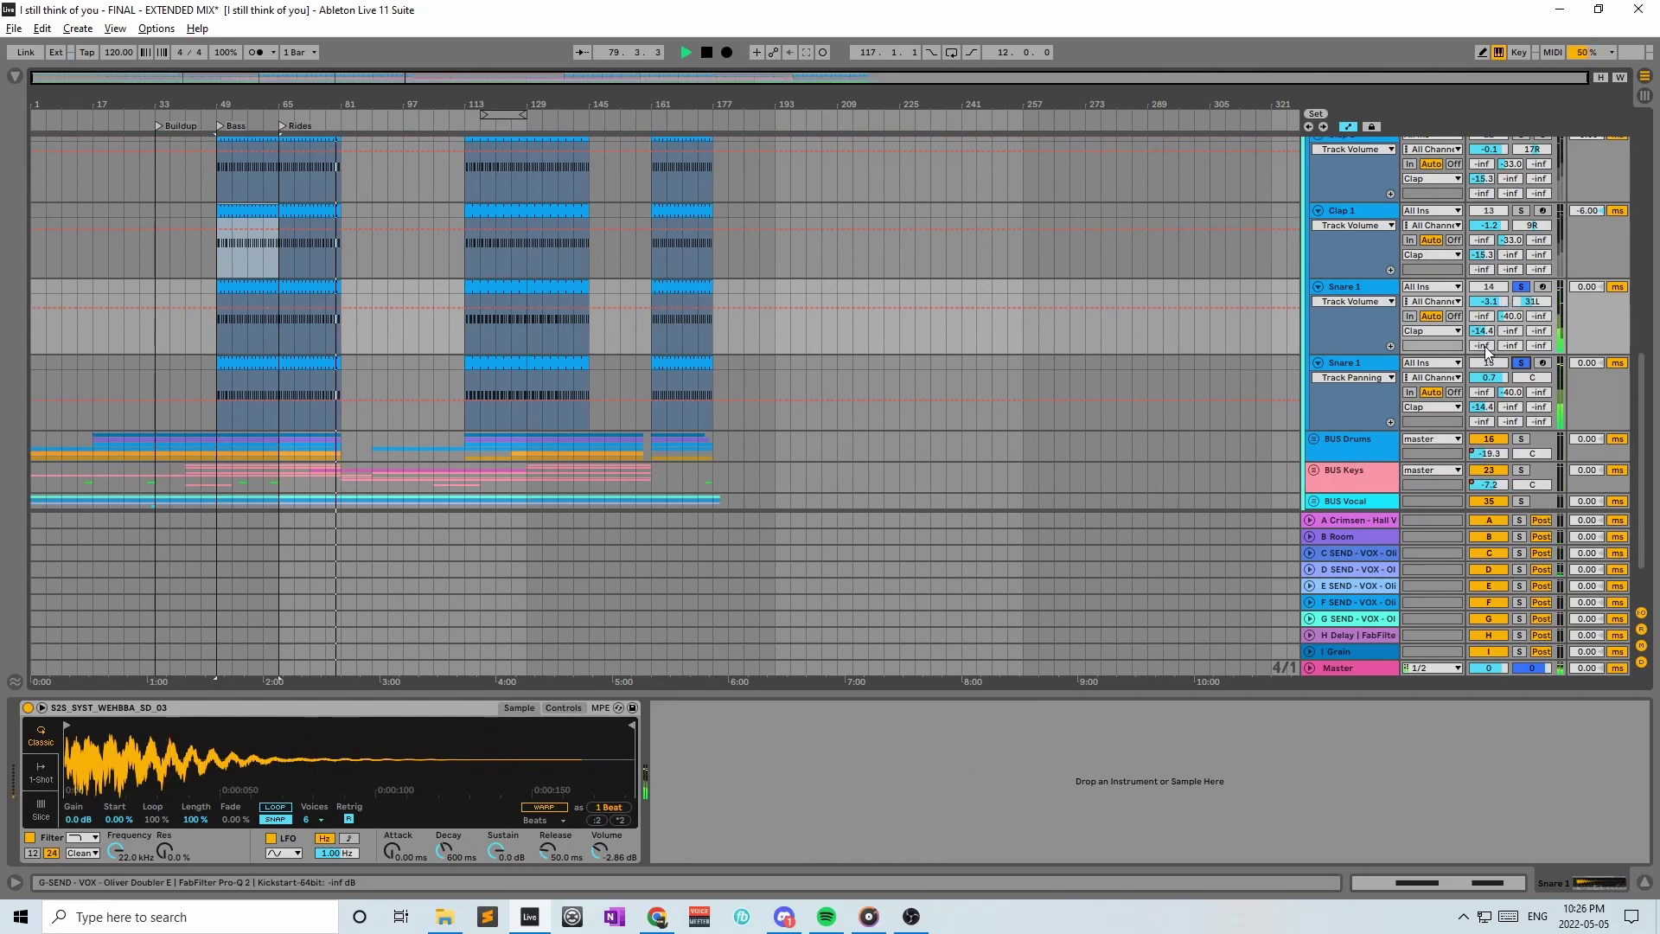
scroll(1530, 338, "up", 2)
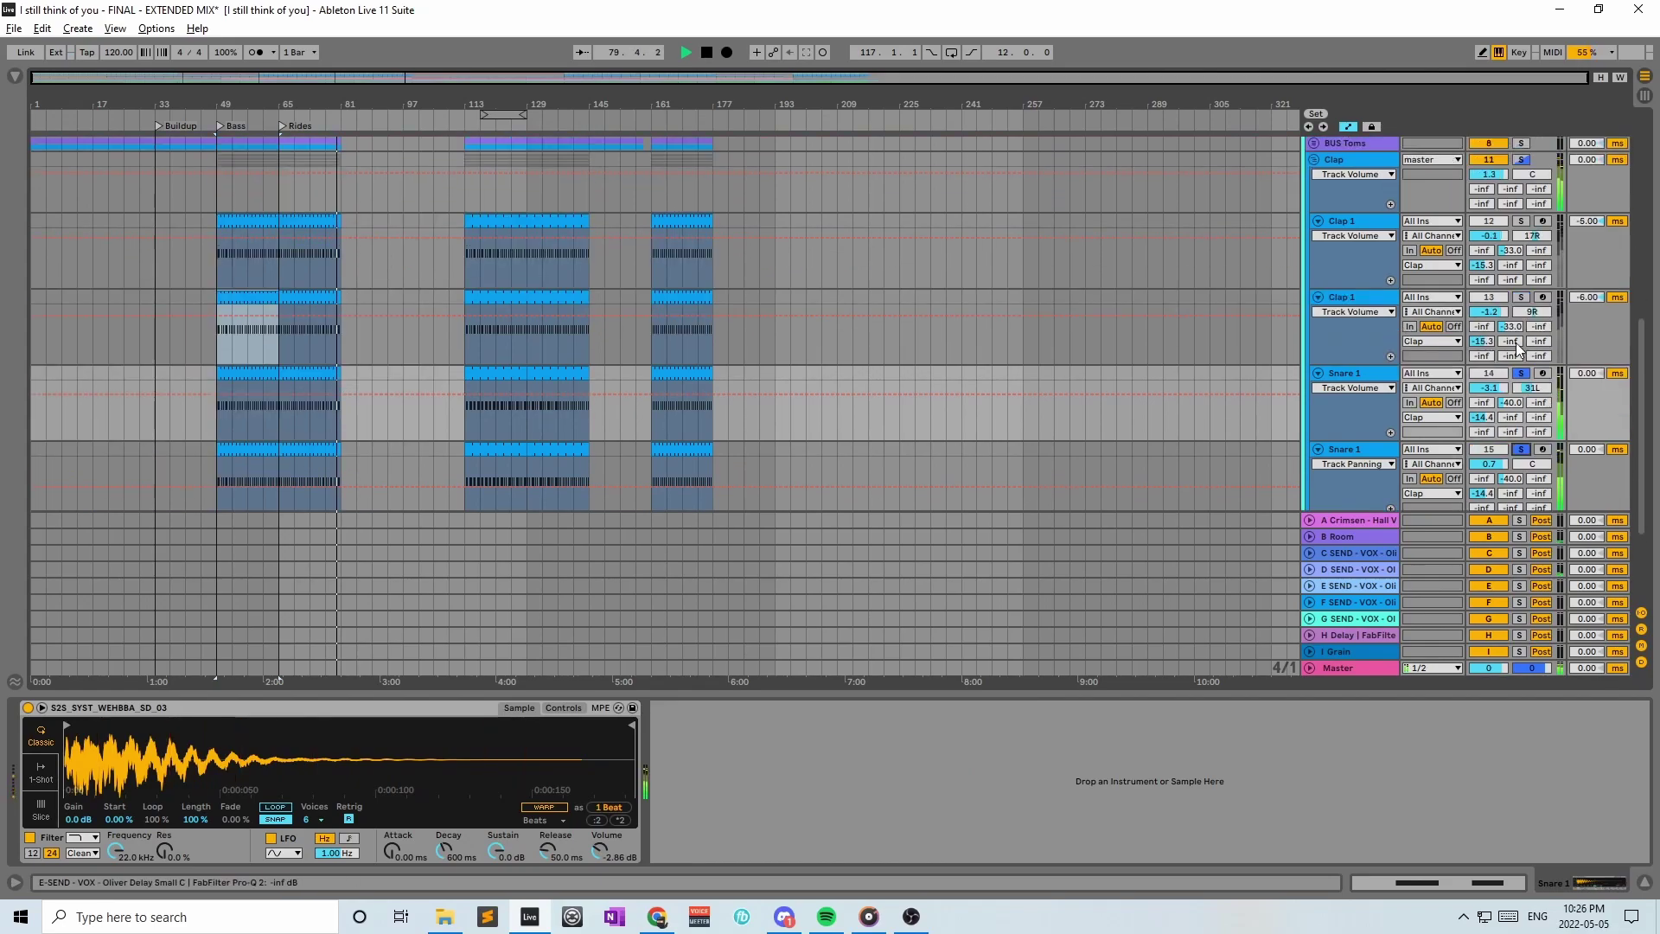
left_click(1526, 162)
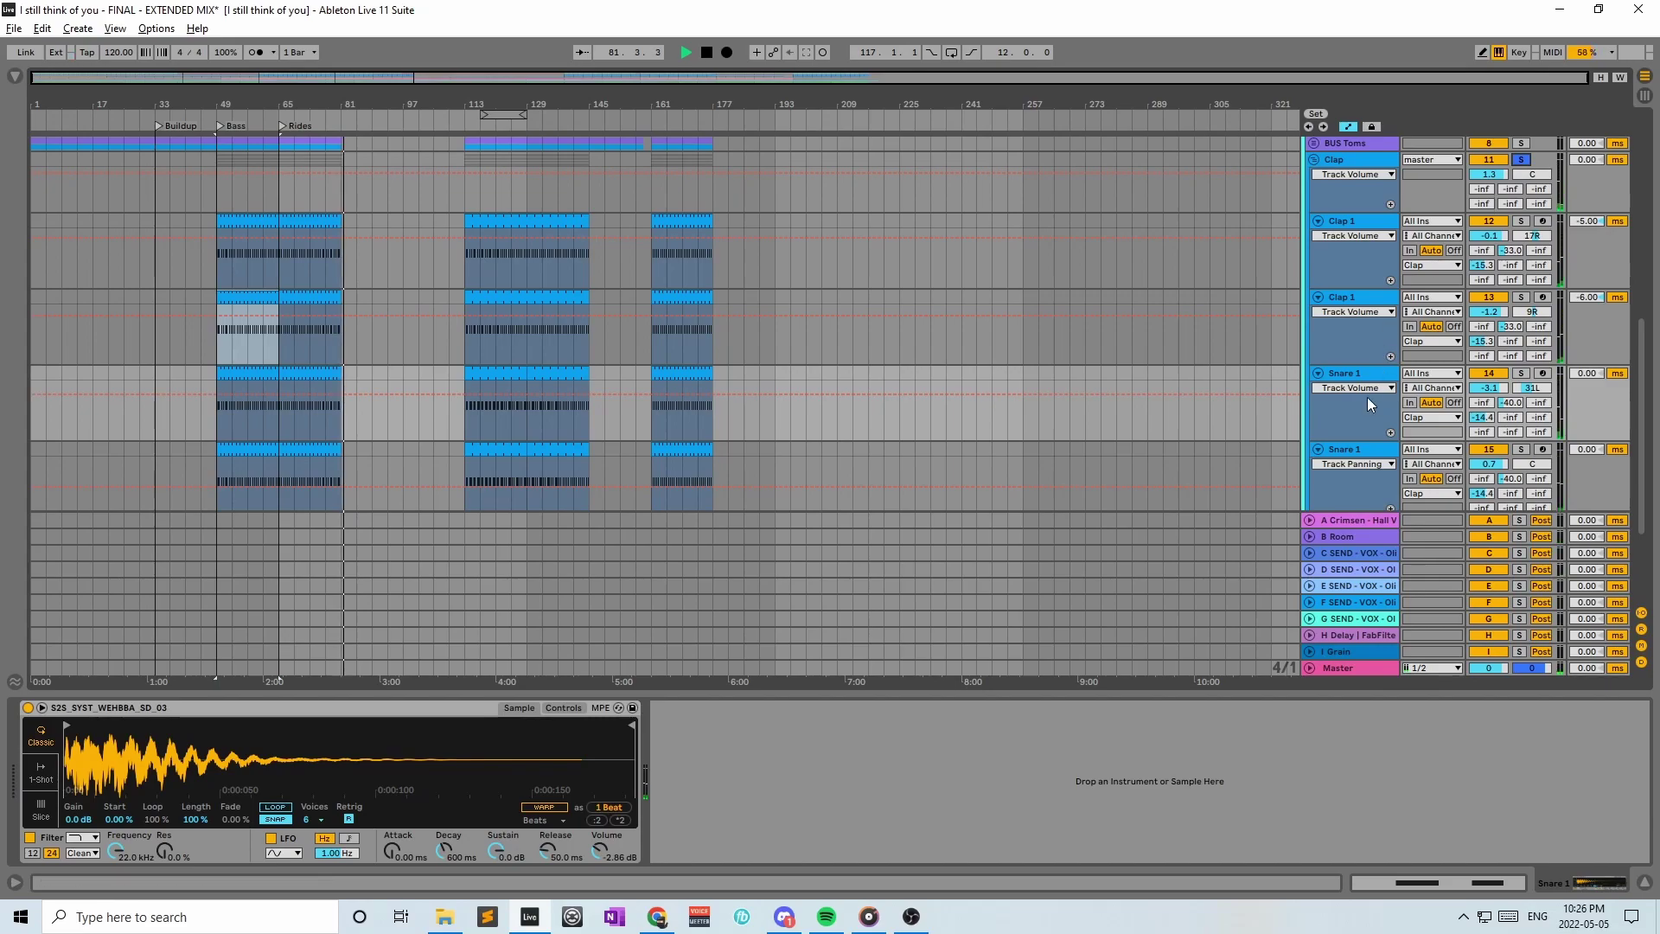
Place the insert marker at bar 65 in the first Clap 1 track and fold the Clap group
left_click(294, 276)
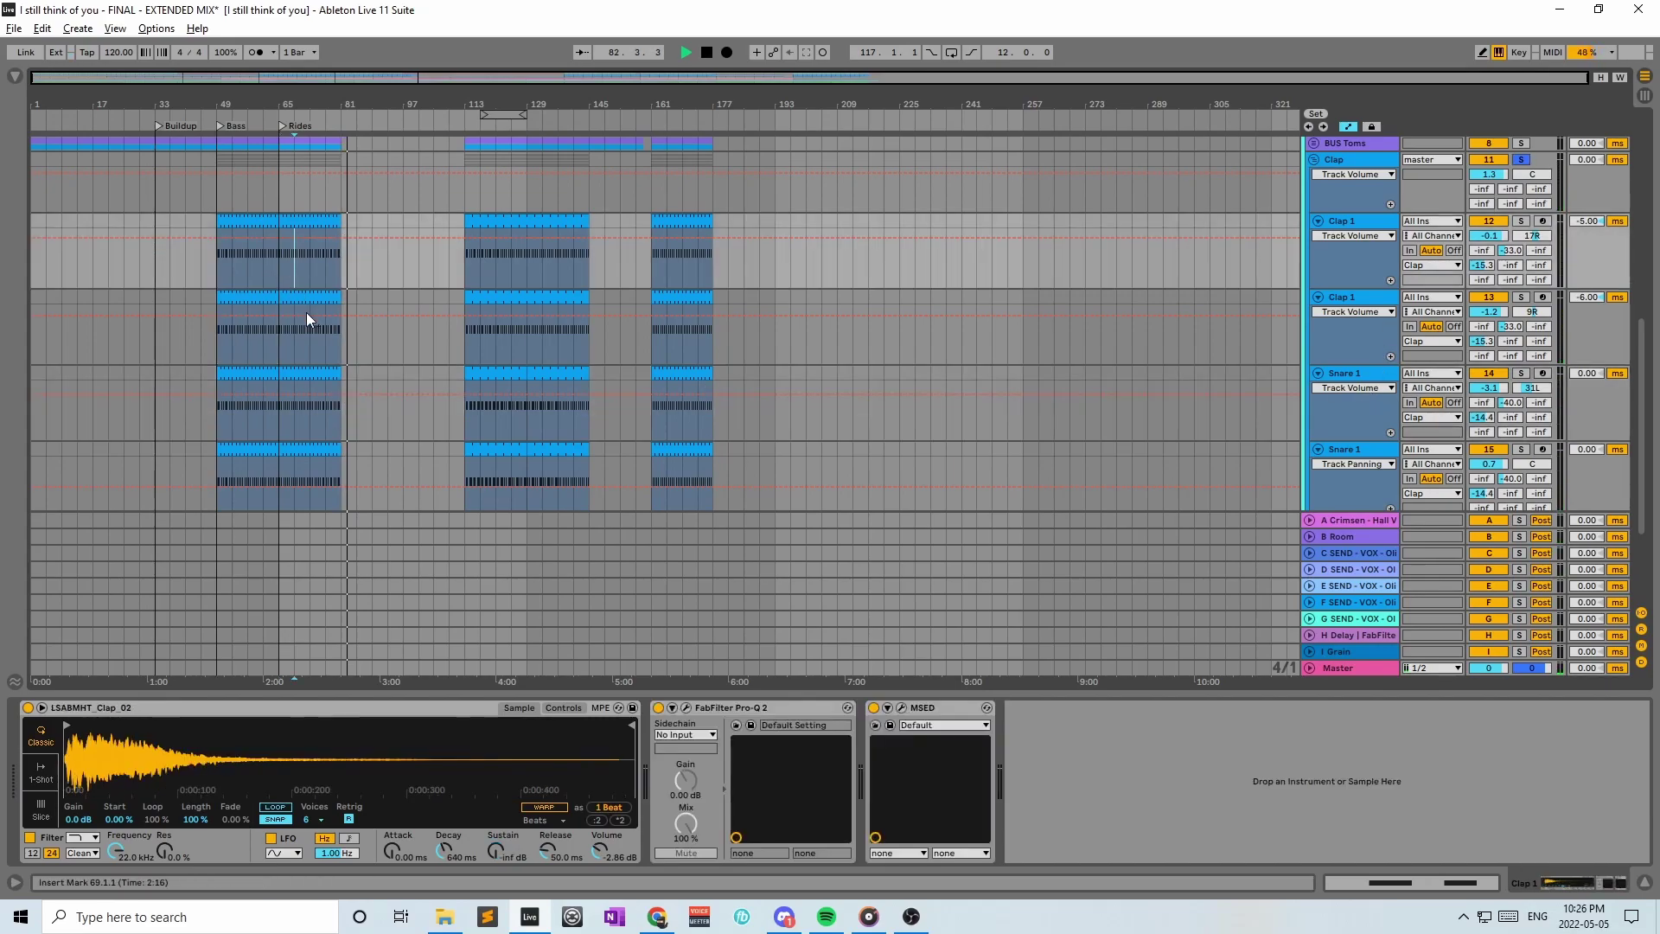
scroll(316, 329, "up", 1)
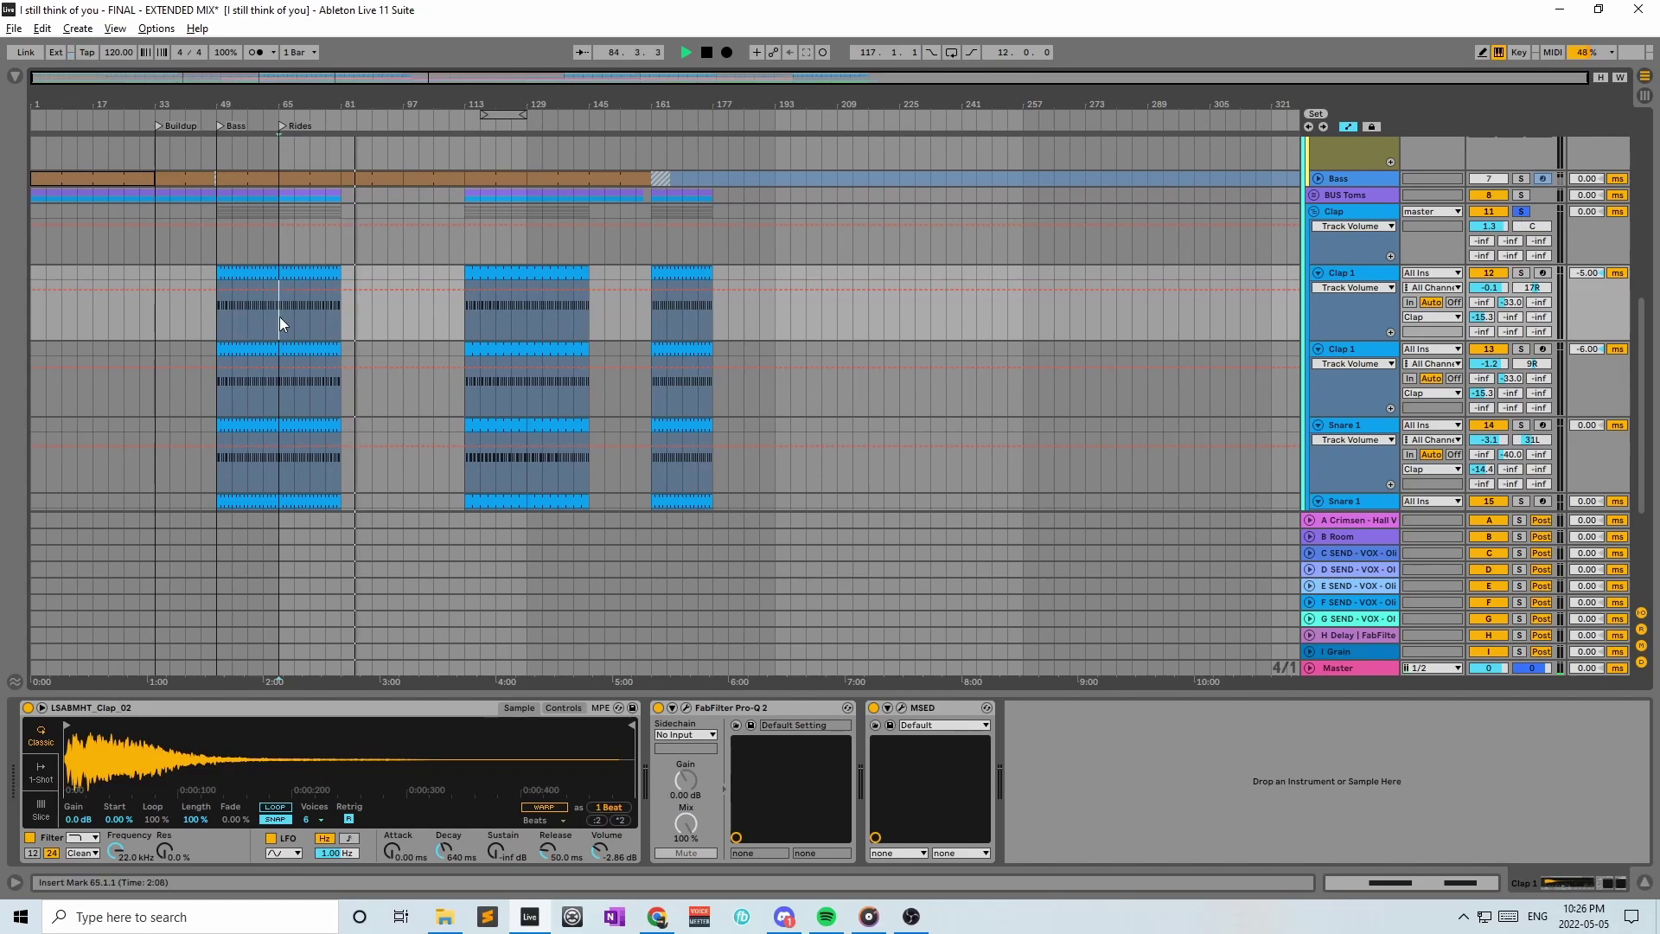
scroll(366, 458, "up", 3)
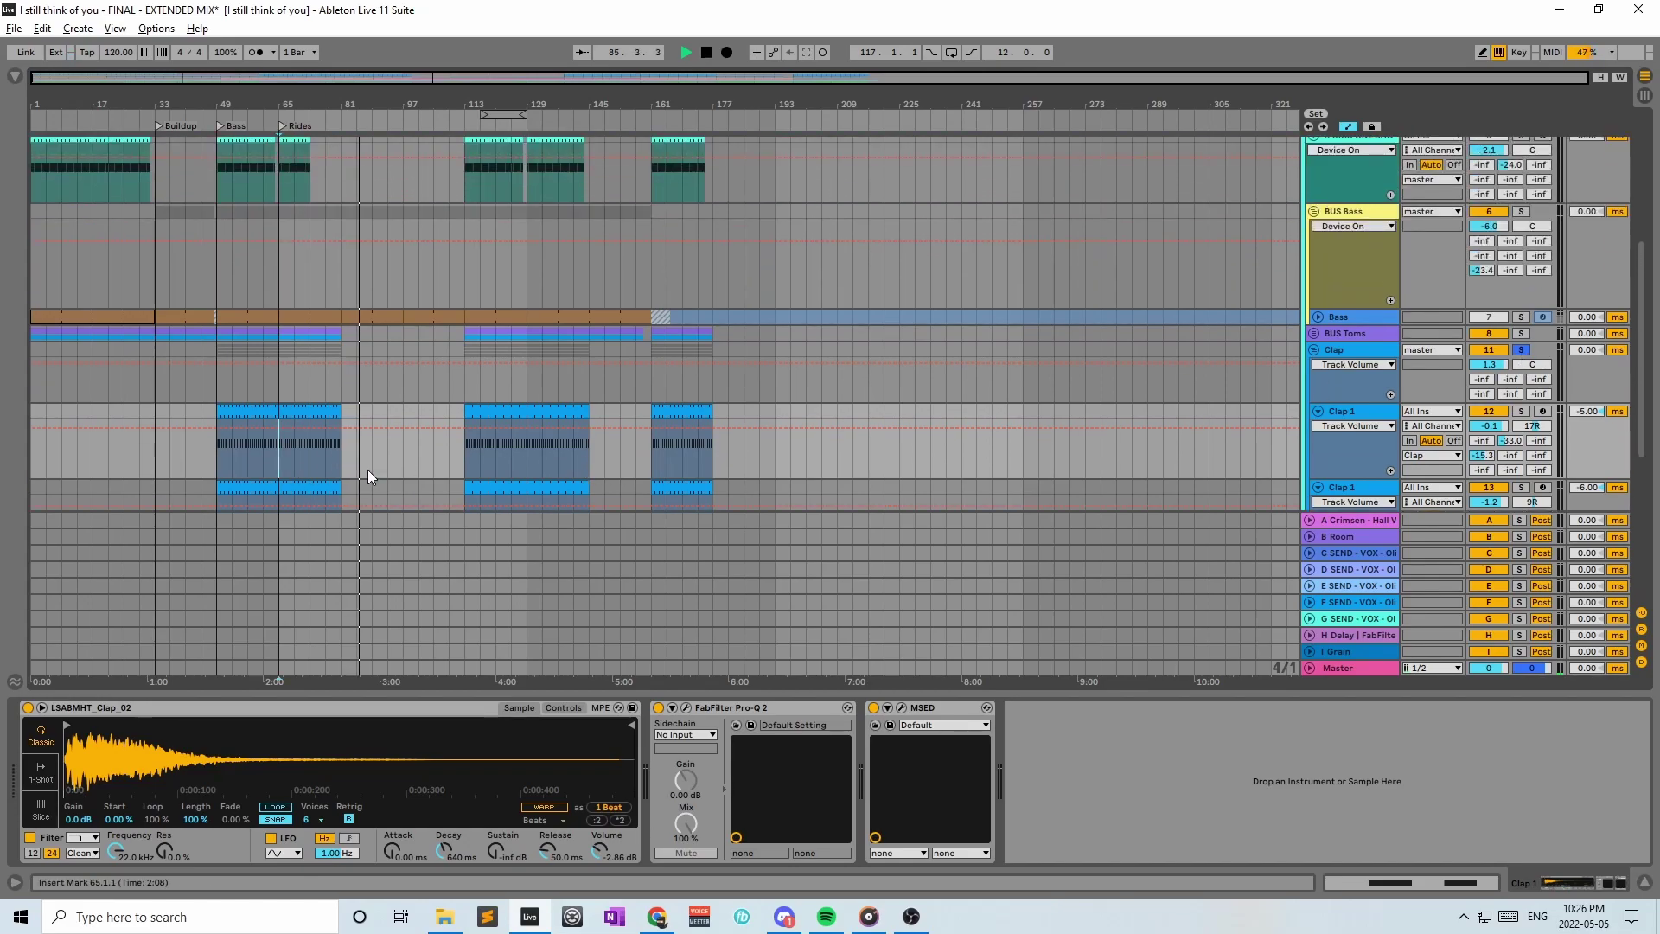
left_click(1327, 351)
left_click(1315, 350)
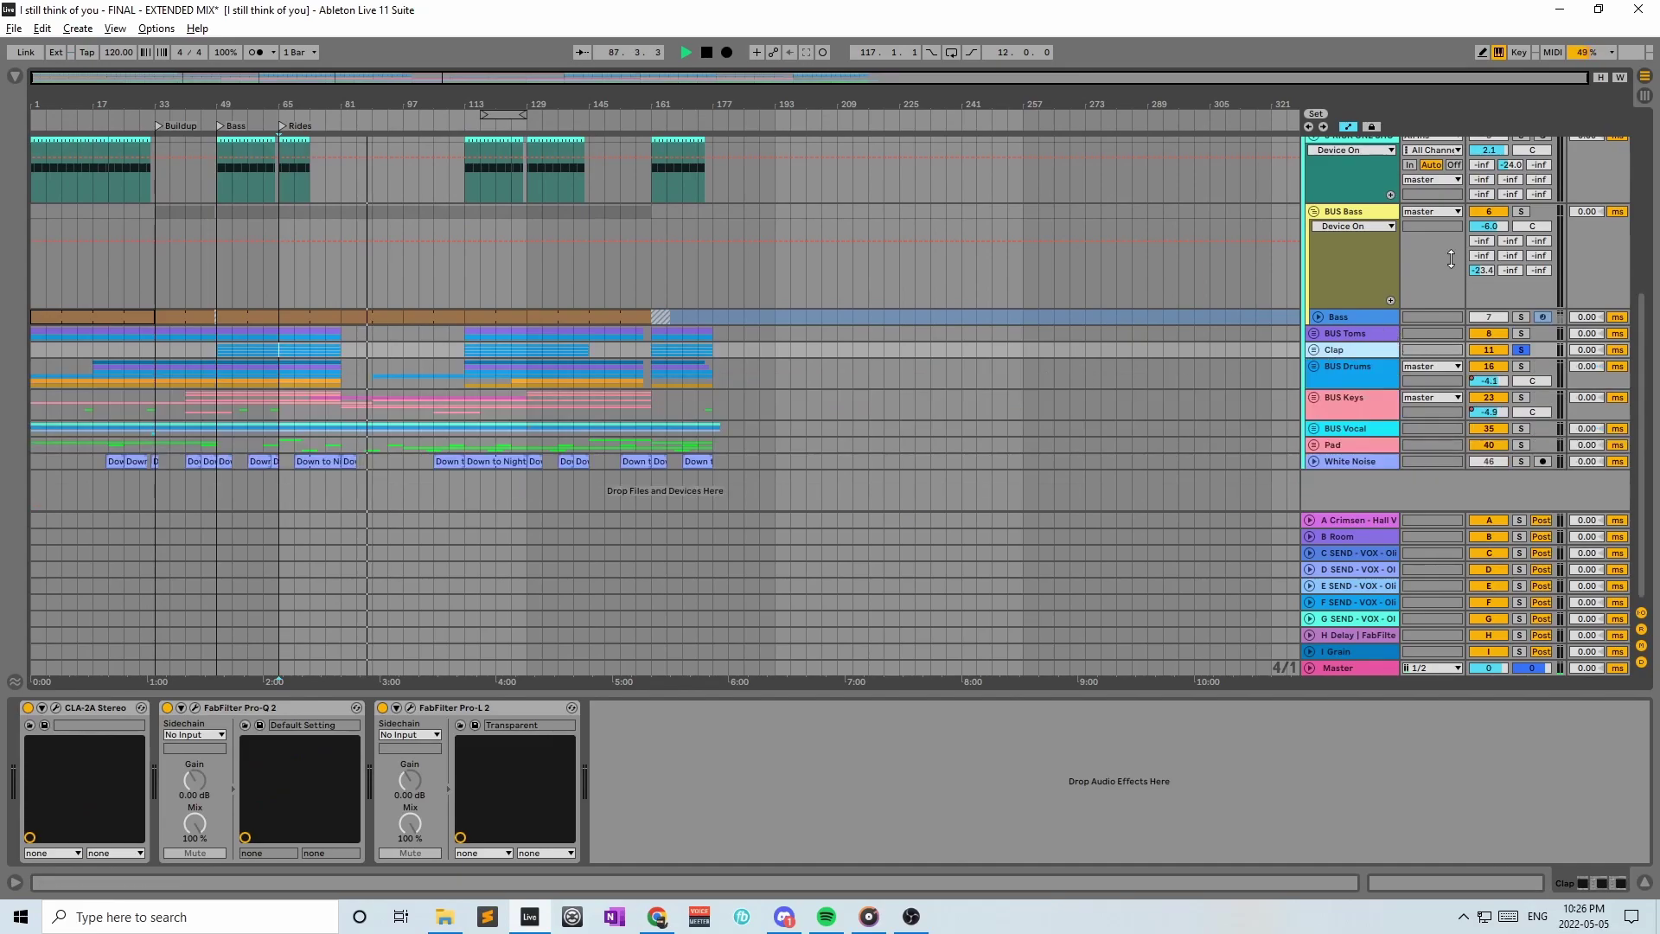
Show the BUS Drums chain, unsolo the Clap group and play the full mix from bar 53, briefly soloing the claps to compare
left_click(1347, 373)
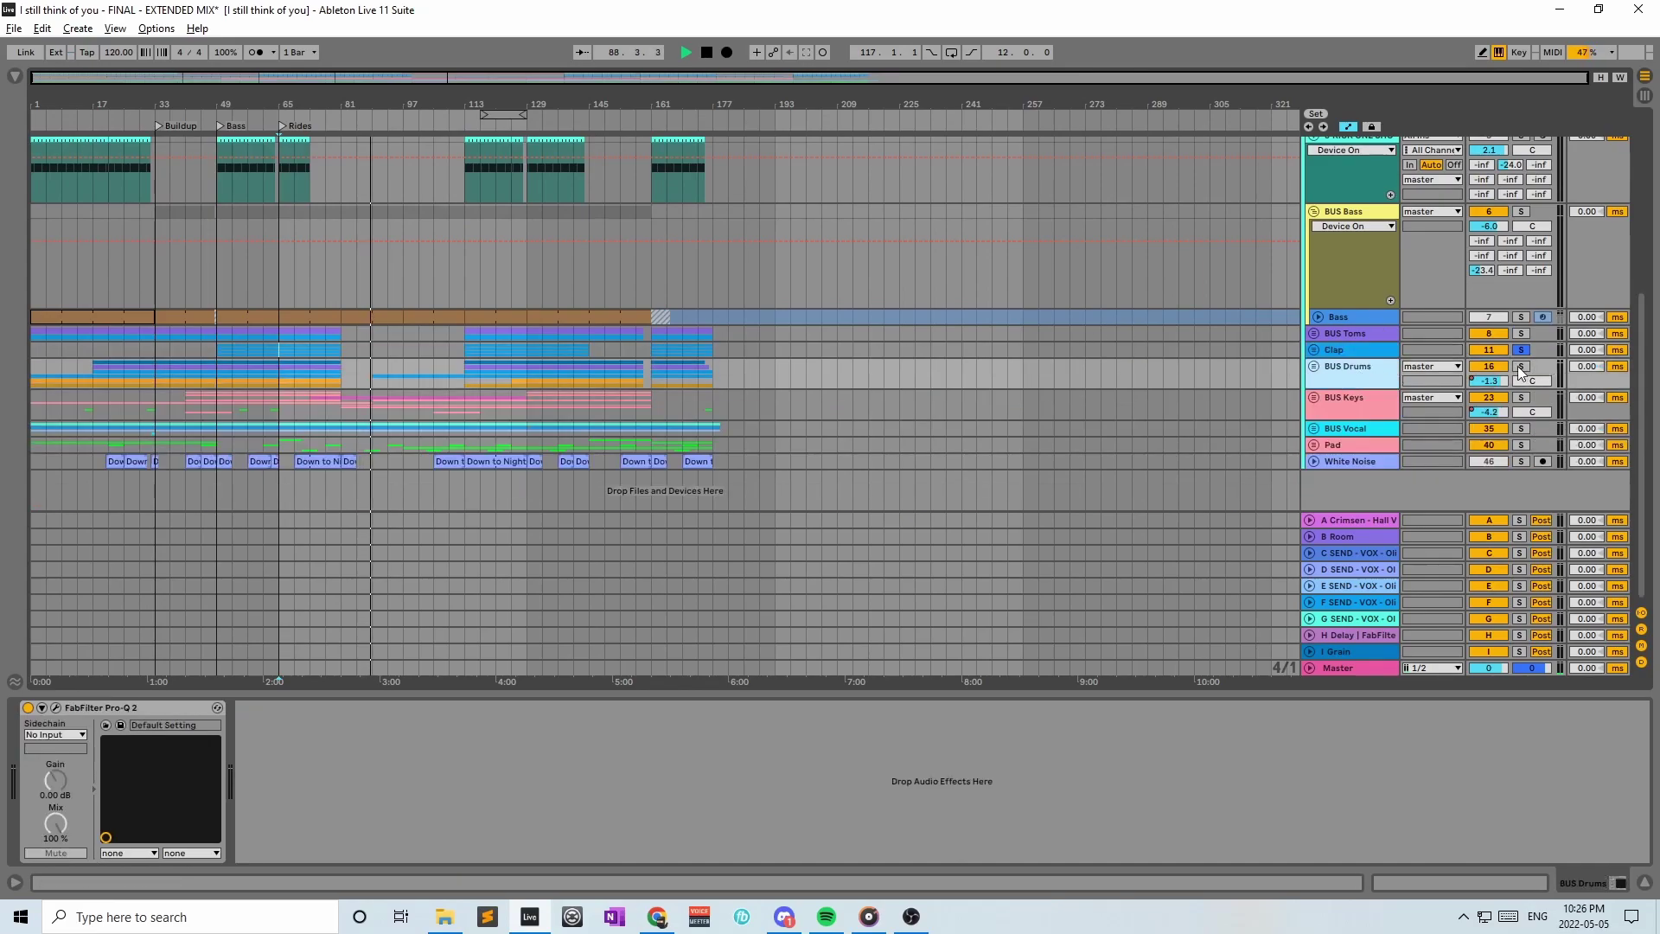
left_click(249, 372)
left_click(1515, 347)
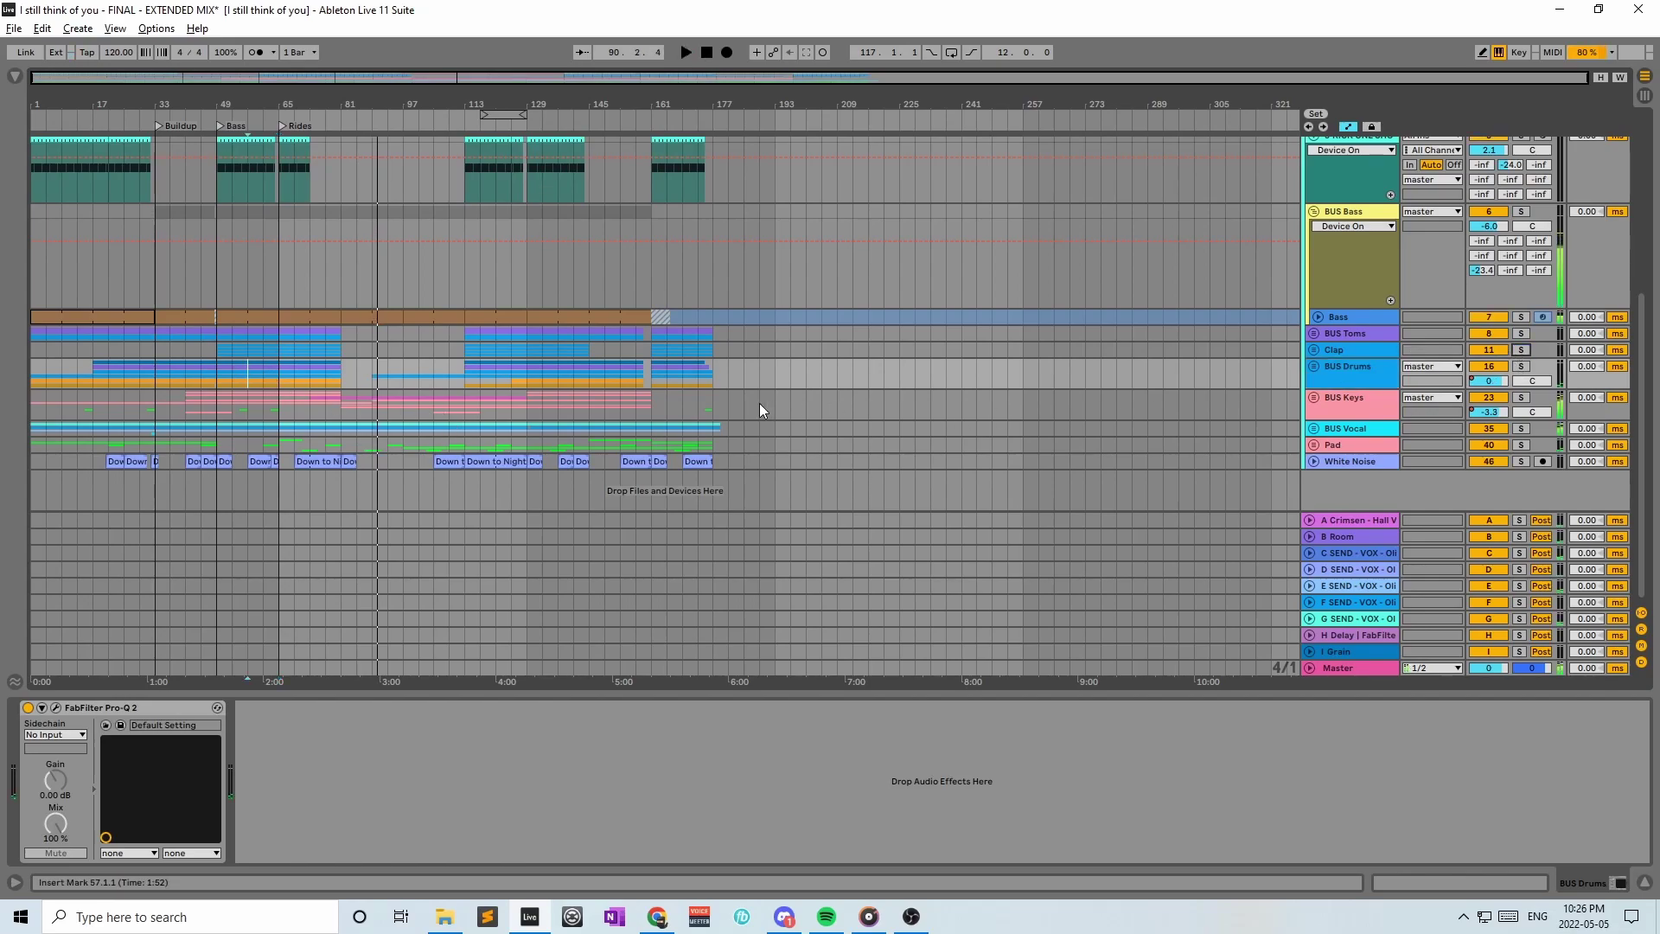
left_click(235, 365)
key("space")
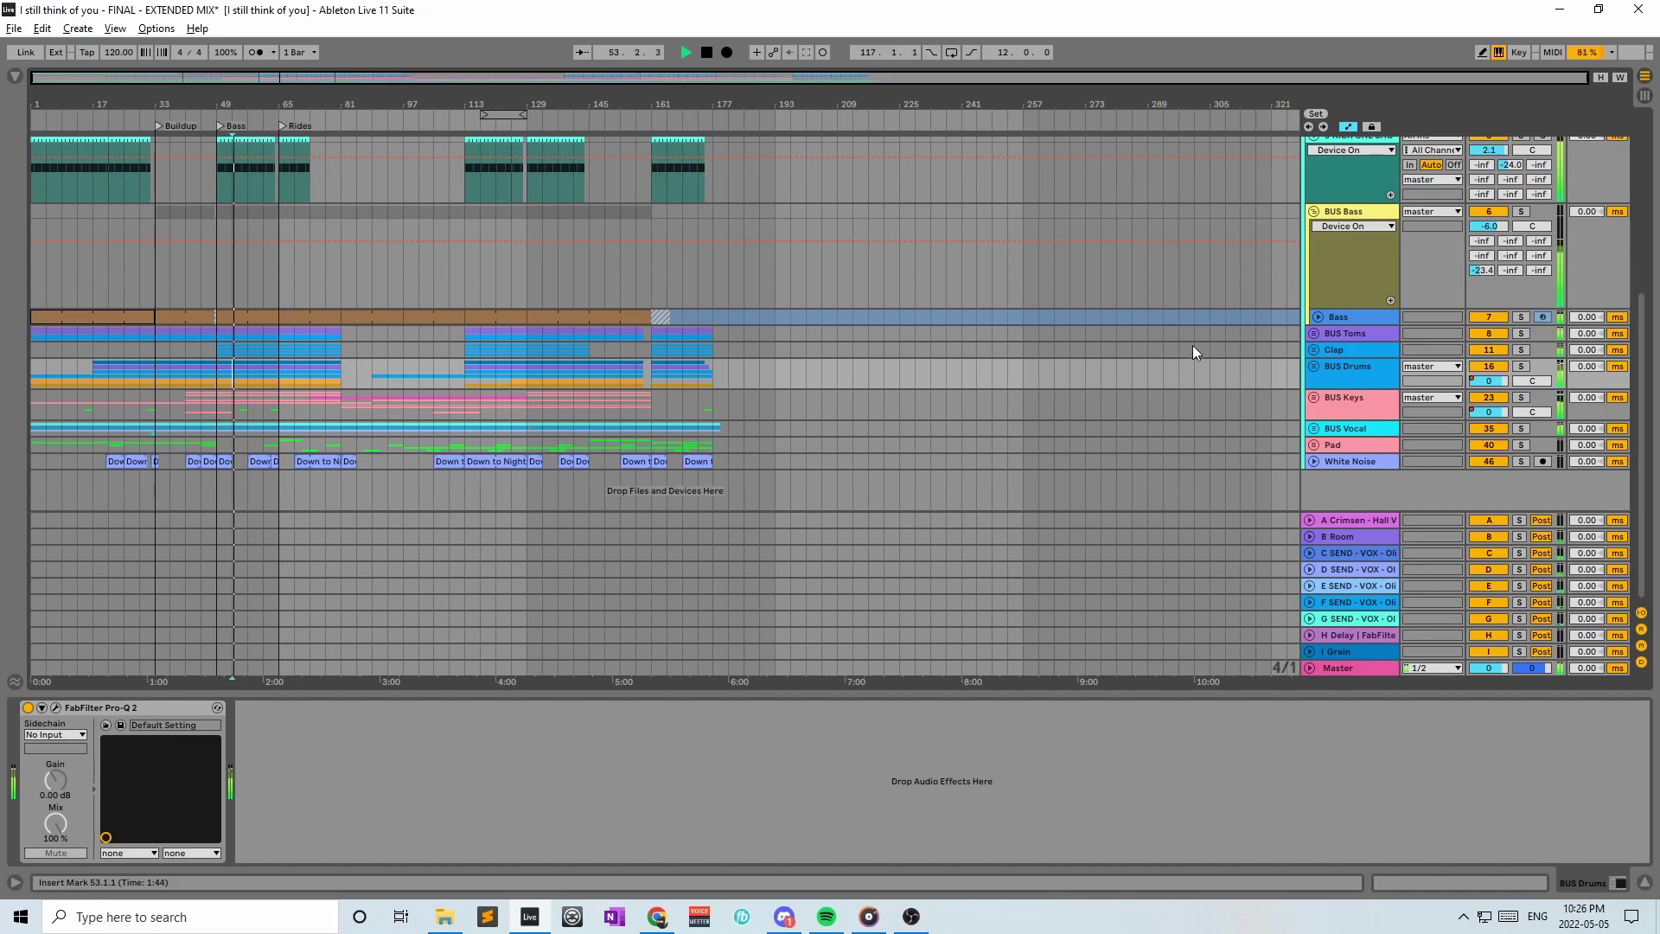
left_click(1523, 352)
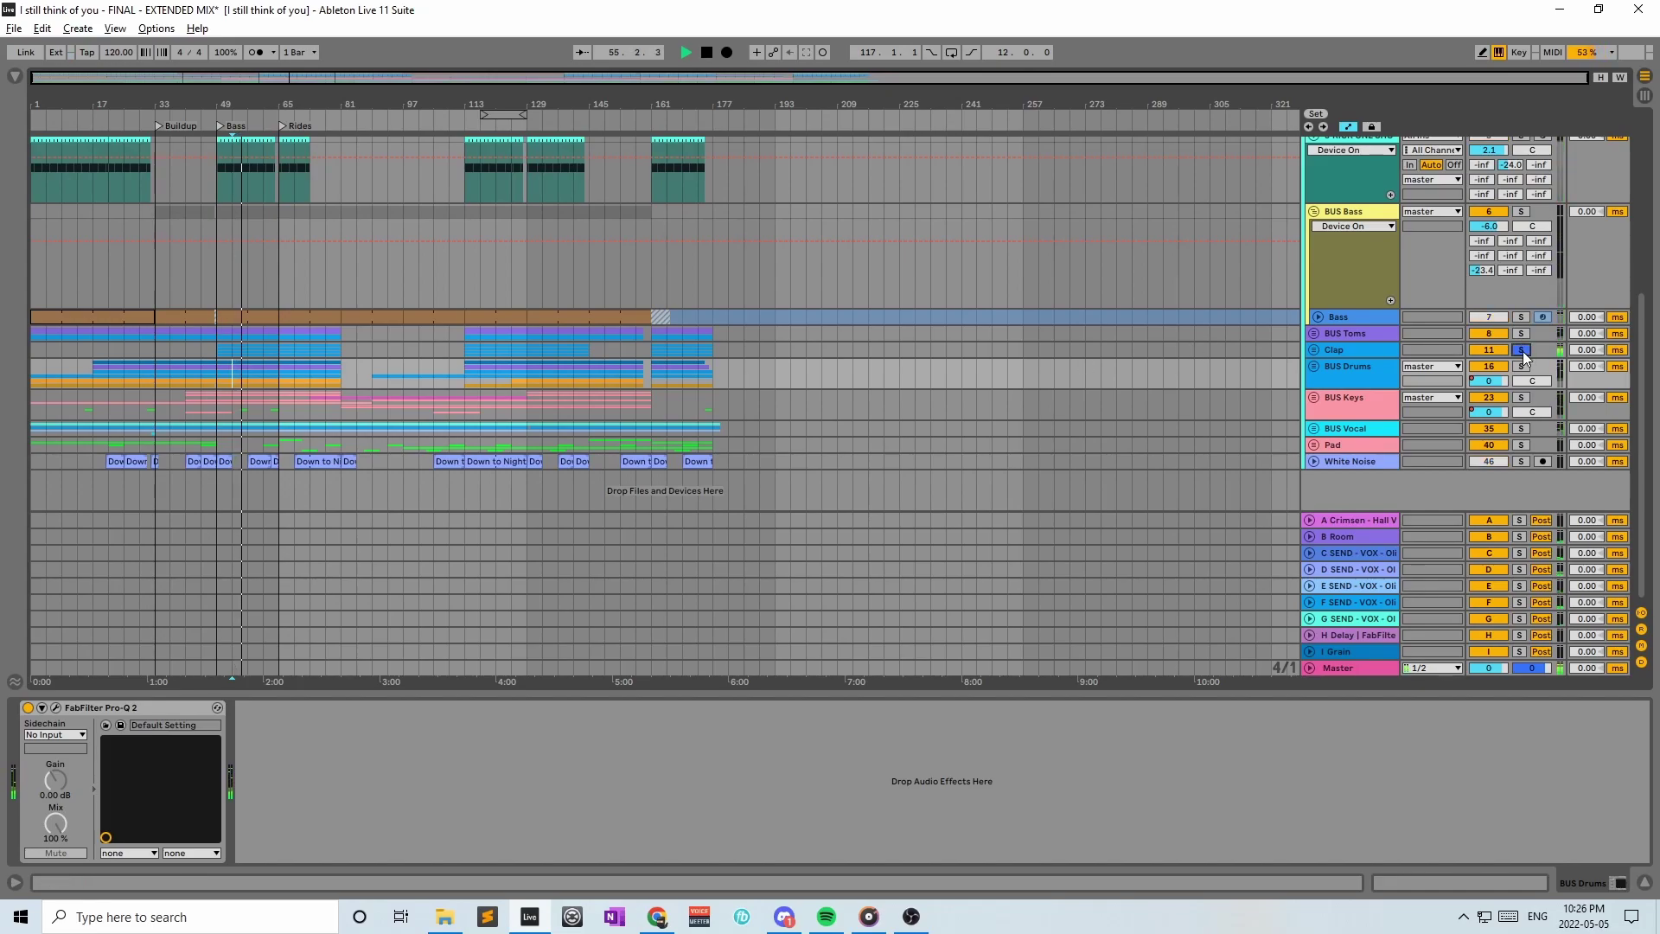
left_click(1523, 352)
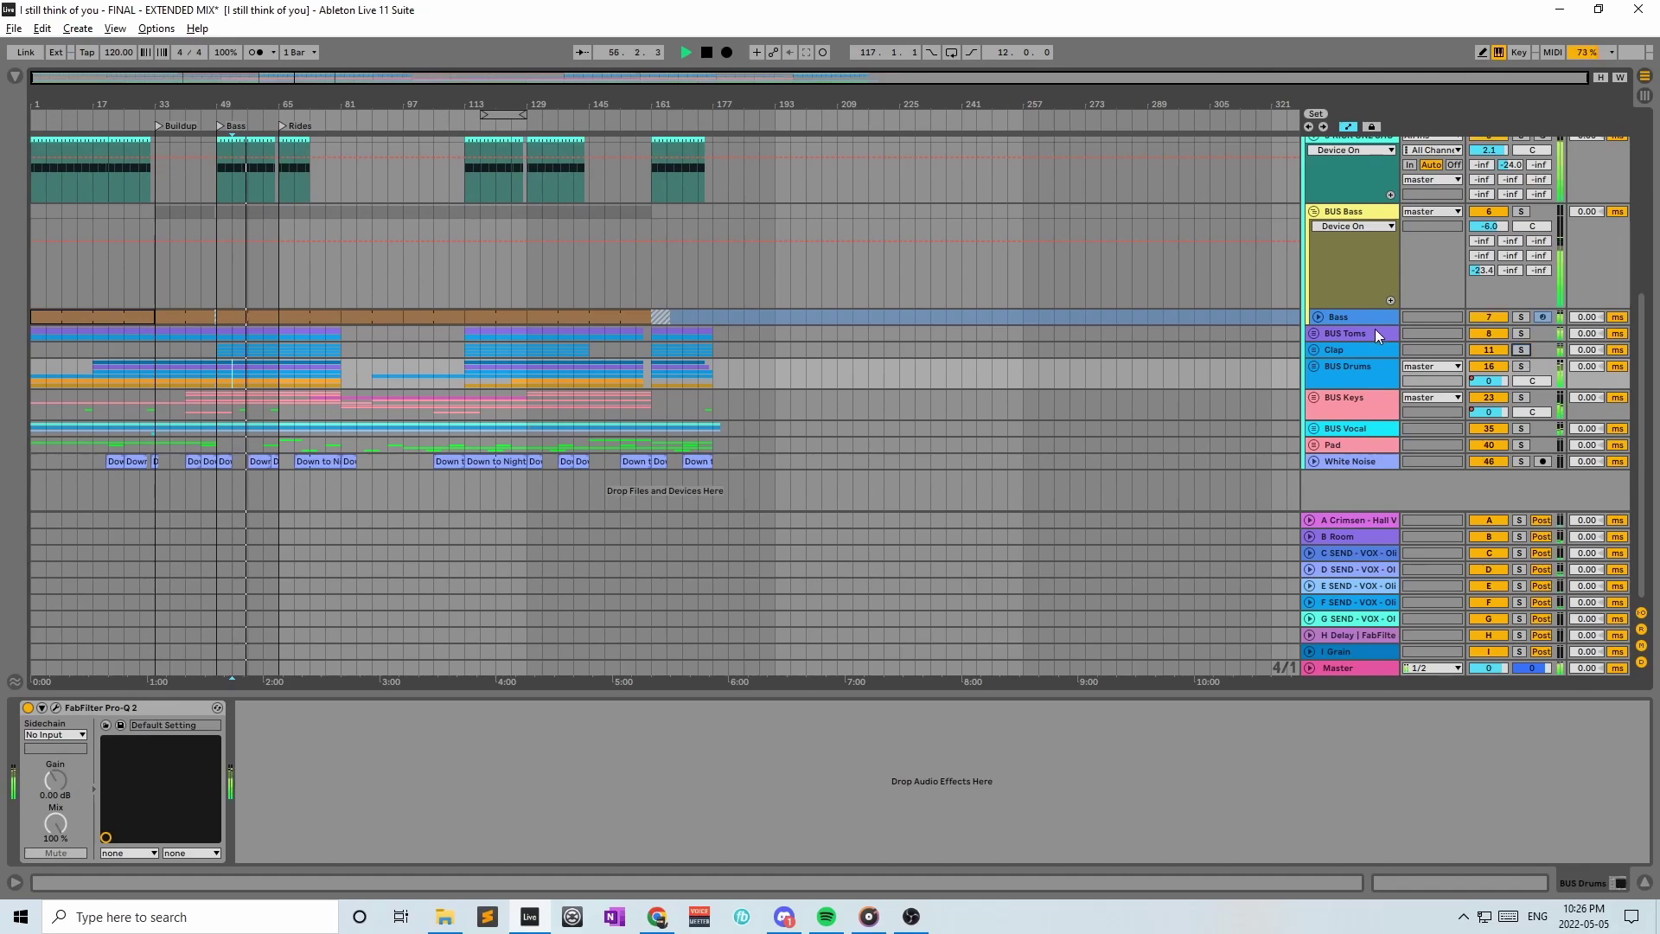
Stop playback, unfold the BUS Drums group and show the device chain of its Perc 1 track
left_click(1346, 372)
key("space")
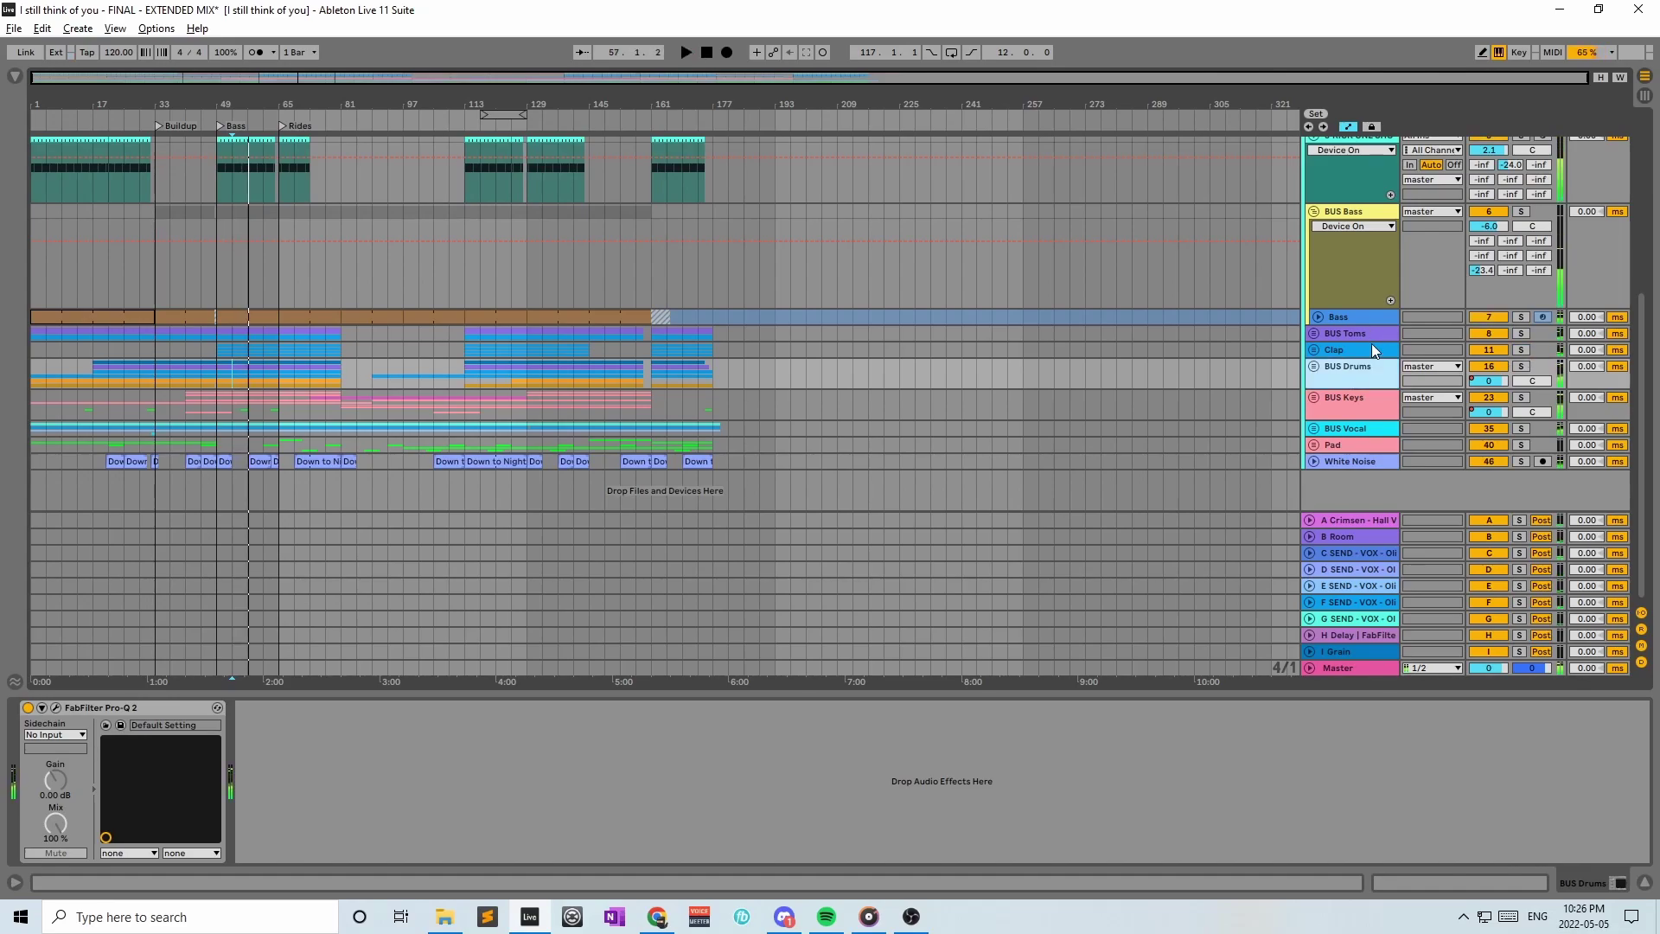
left_click(1314, 370)
scroll(1332, 366, "down", 3)
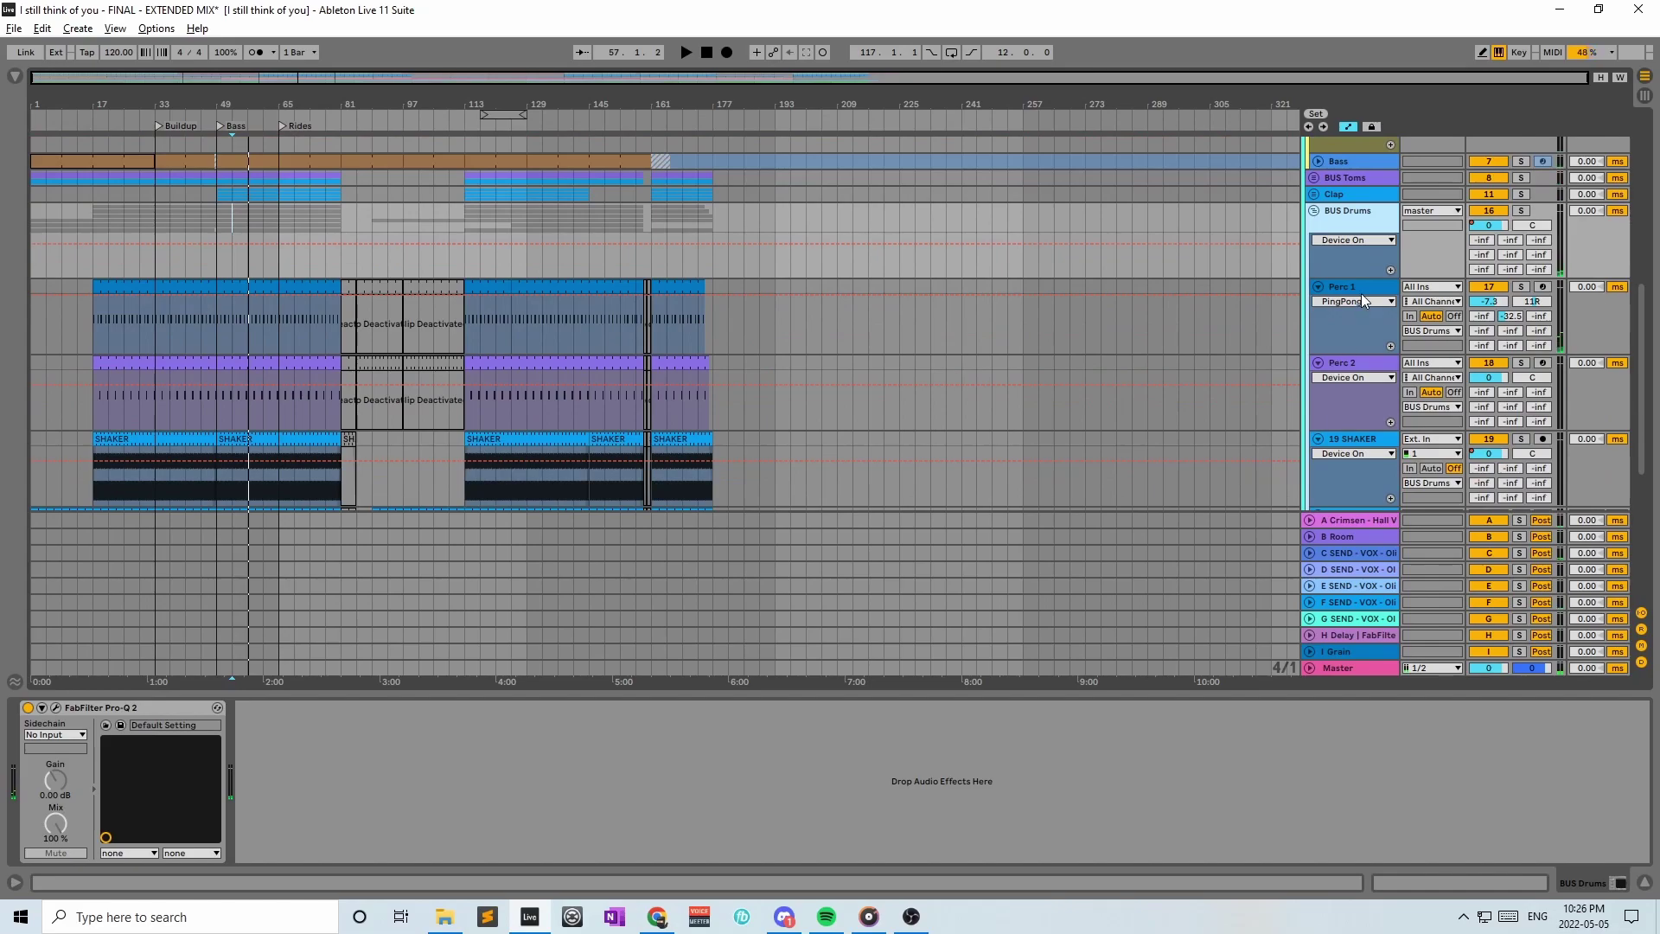
left_click(1367, 282)
scroll(1383, 285, "down", 2)
scroll(1470, 216, "up", 1)
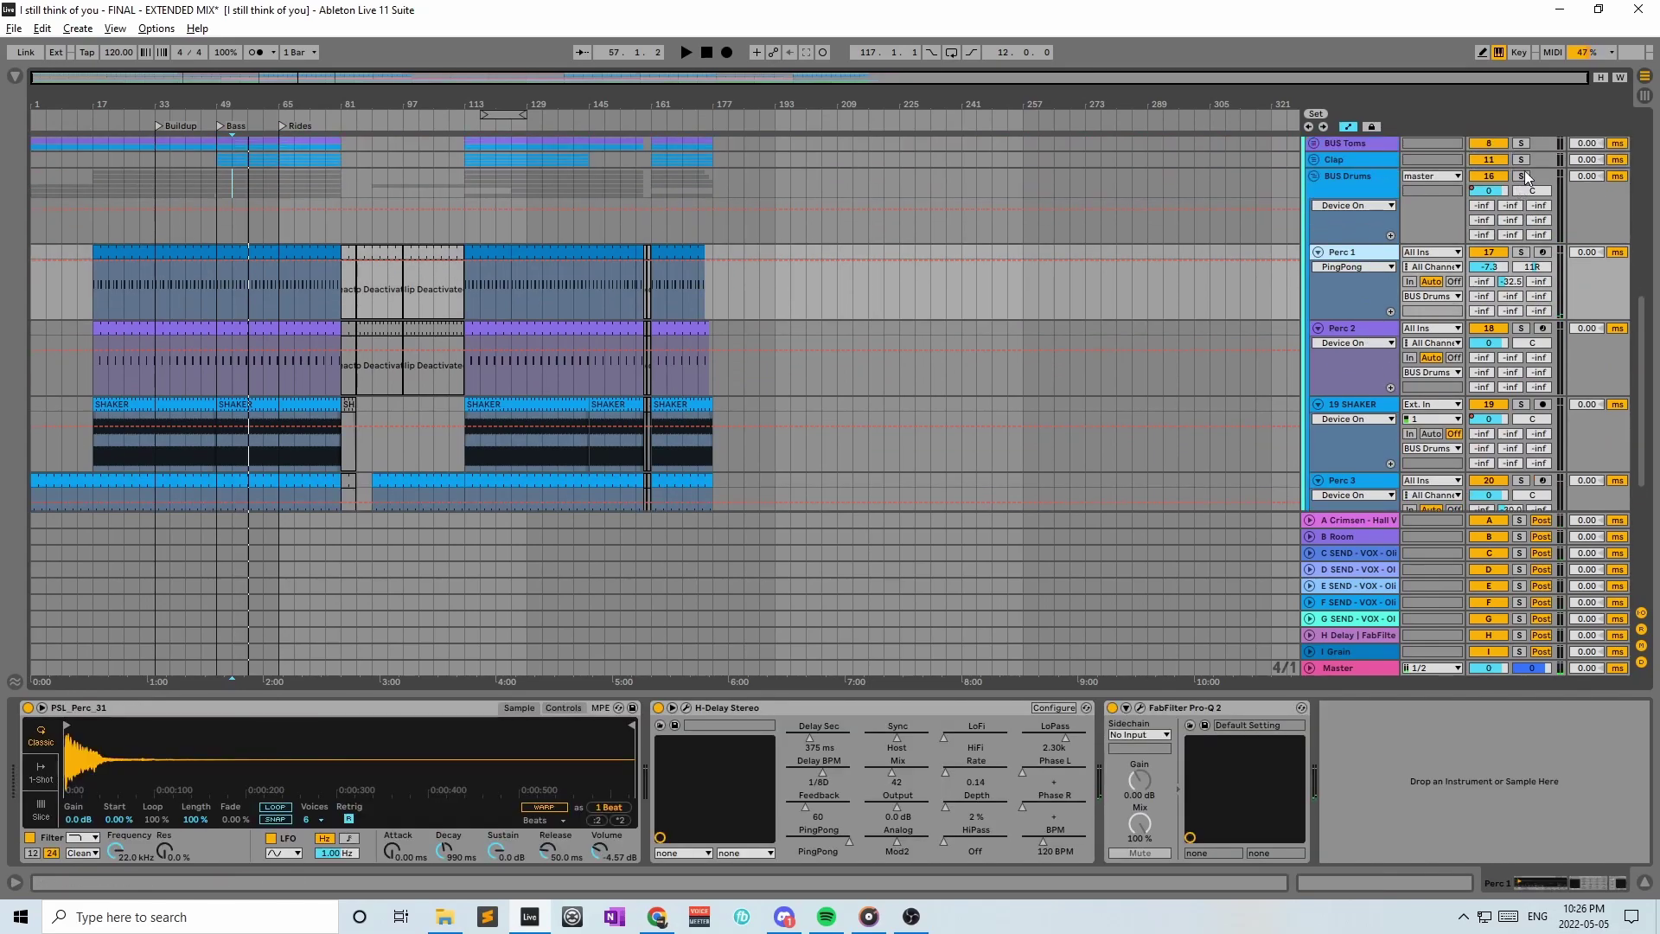
Solo the BUS Drums group and play it from bar 49 while looking through its percussion tracks
left_click_drag(278, 299, 221, 301)
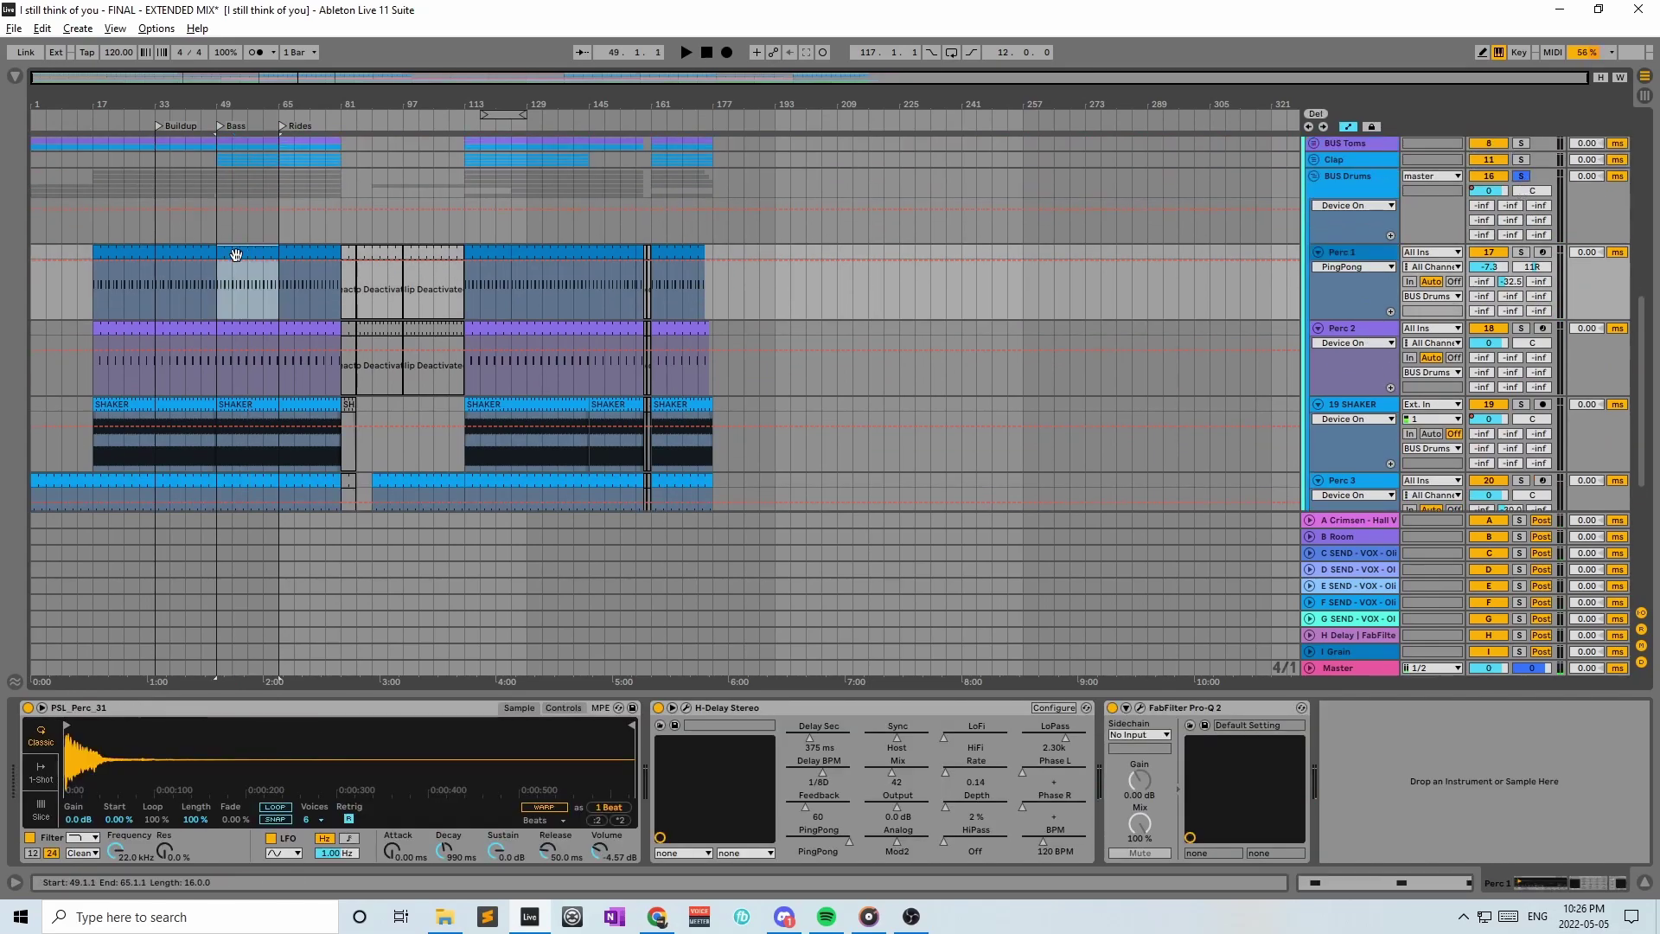
left_click(218, 302)
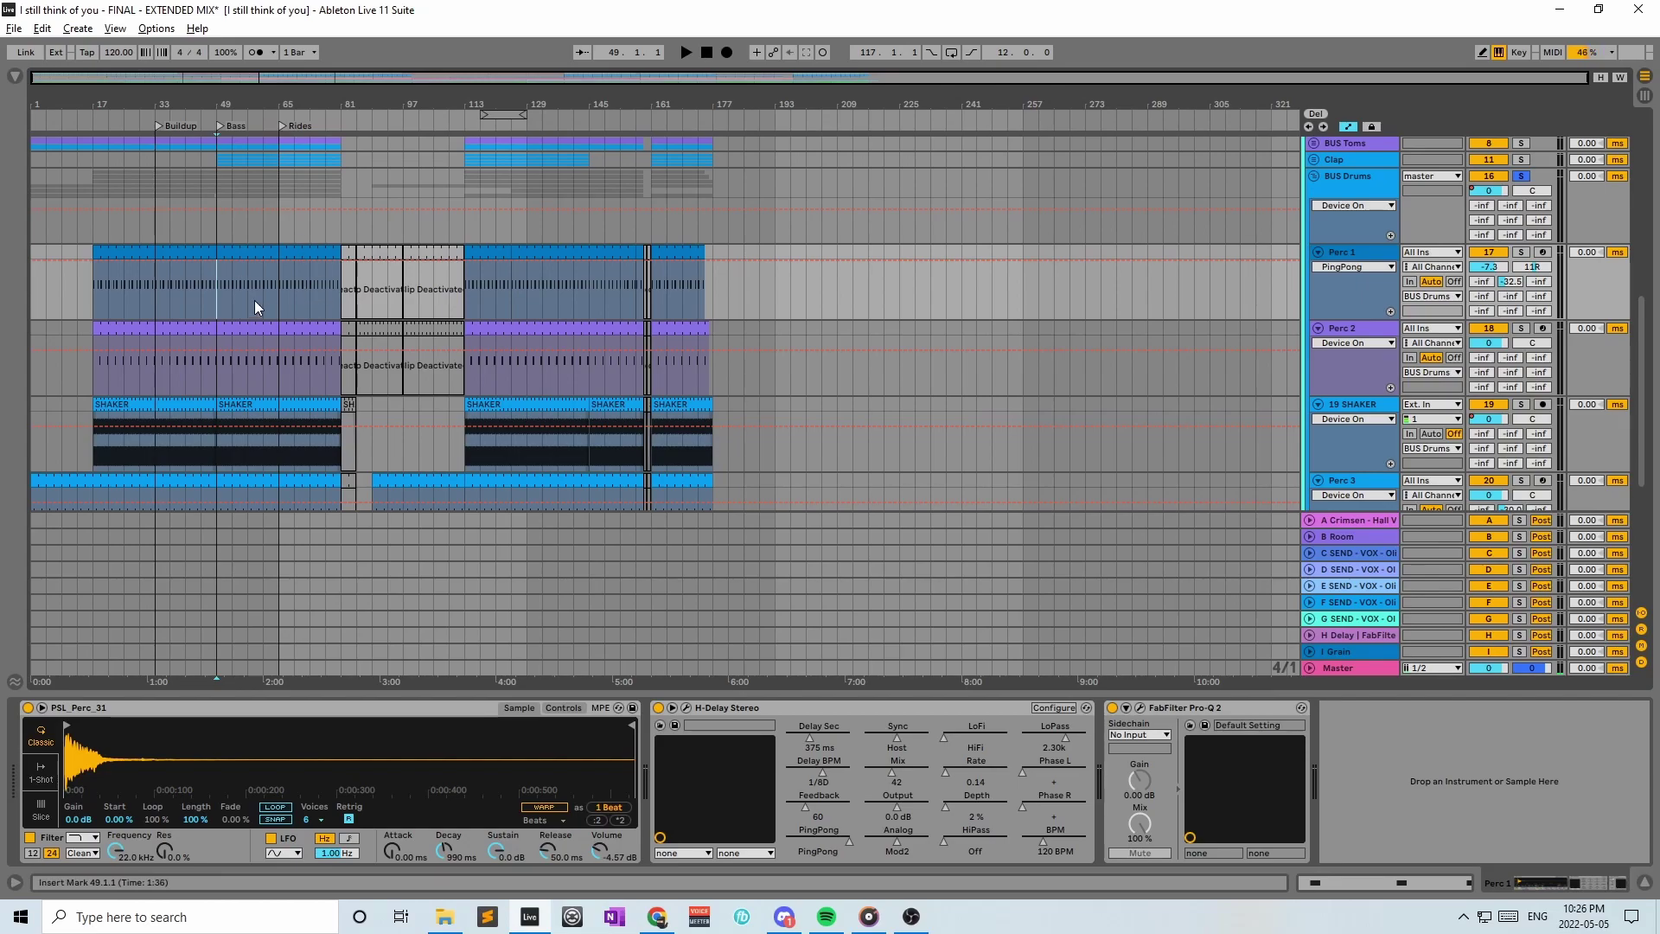
key("space")
scroll(1208, 315, "down", 1)
scroll(1245, 313, "down", 5)
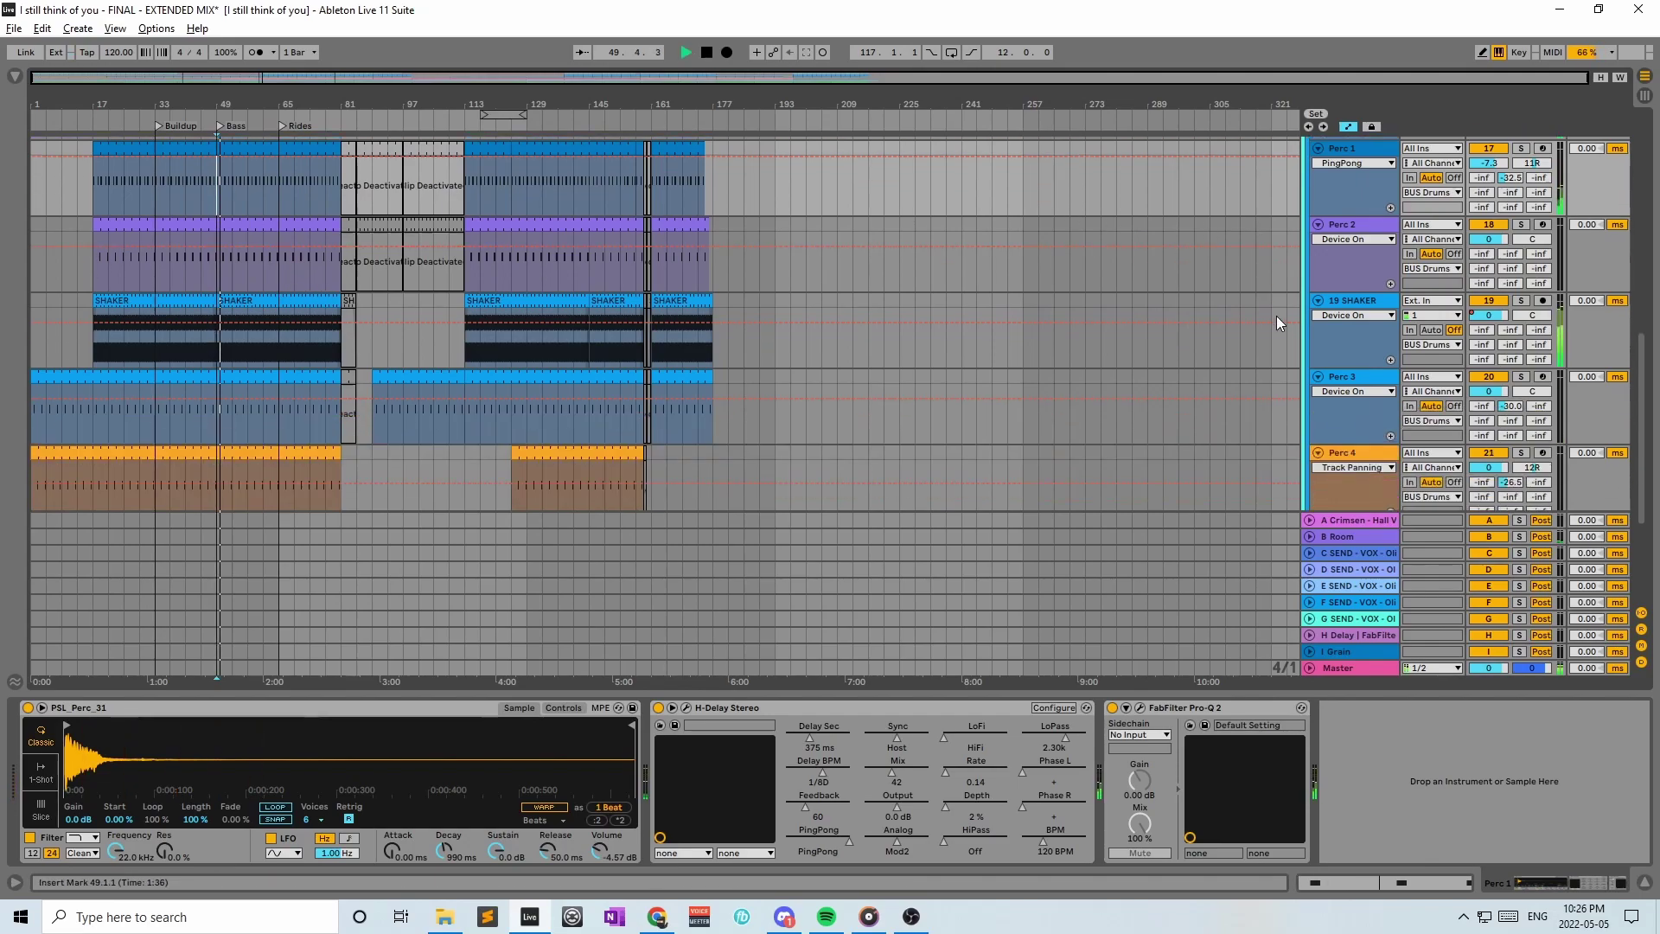
Show the 19 SHAKER track's device chain and audition the shaker in solo
left_click(1392, 305)
left_click(1521, 300)
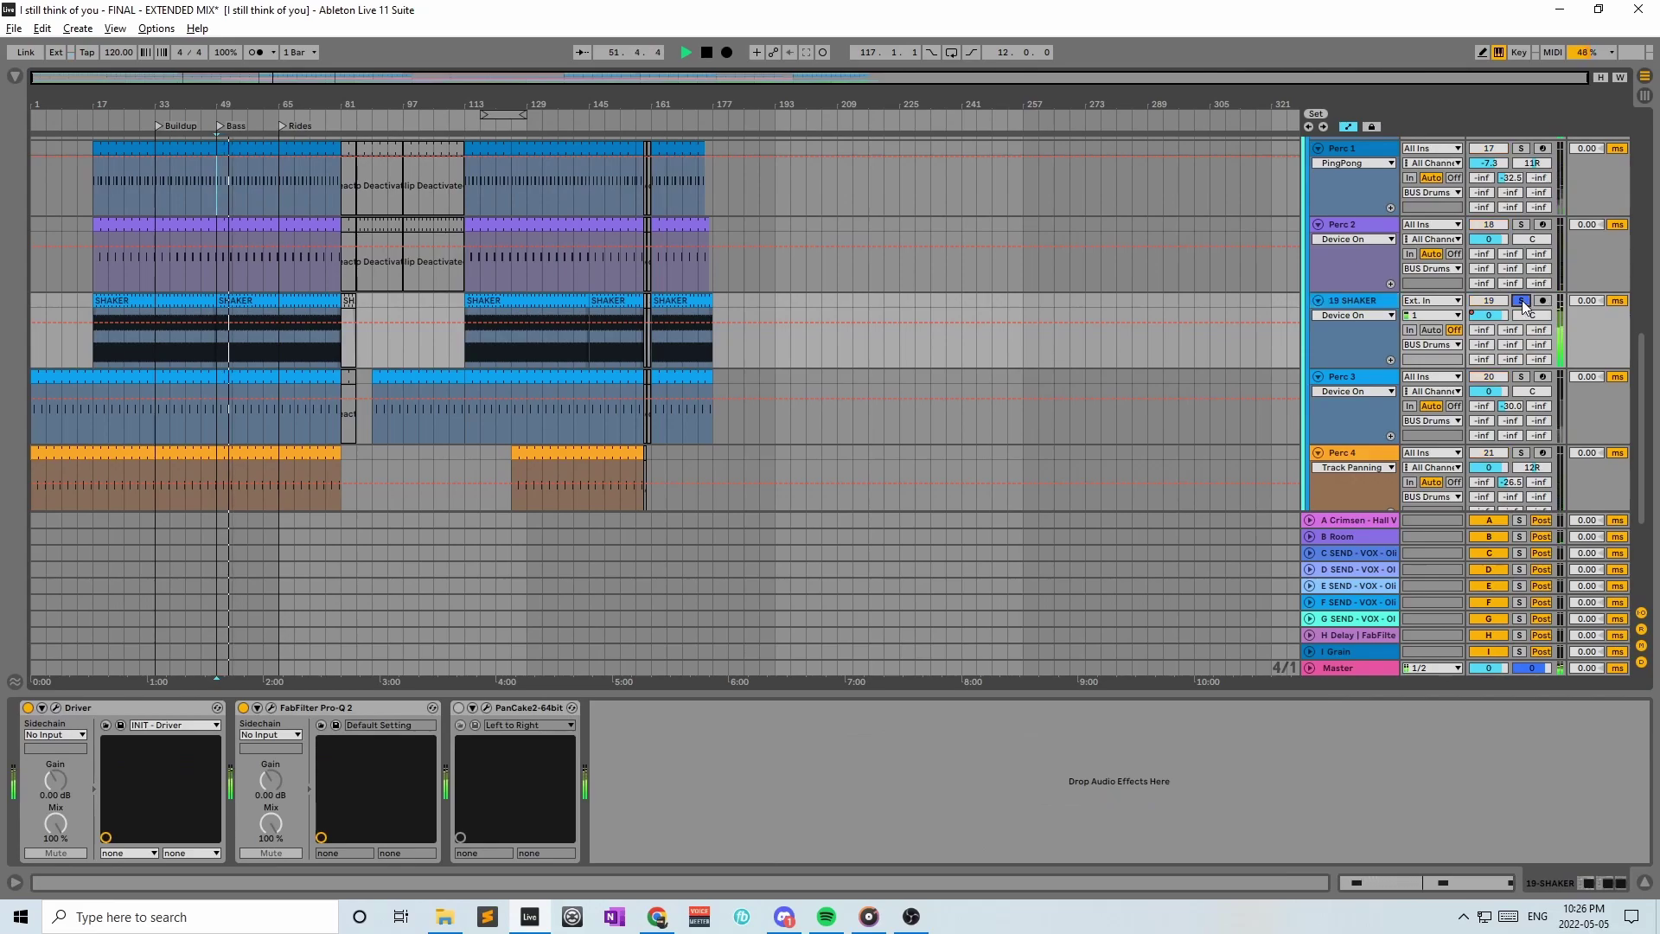
left_click(1381, 309)
scroll(1381, 310, "up", 4)
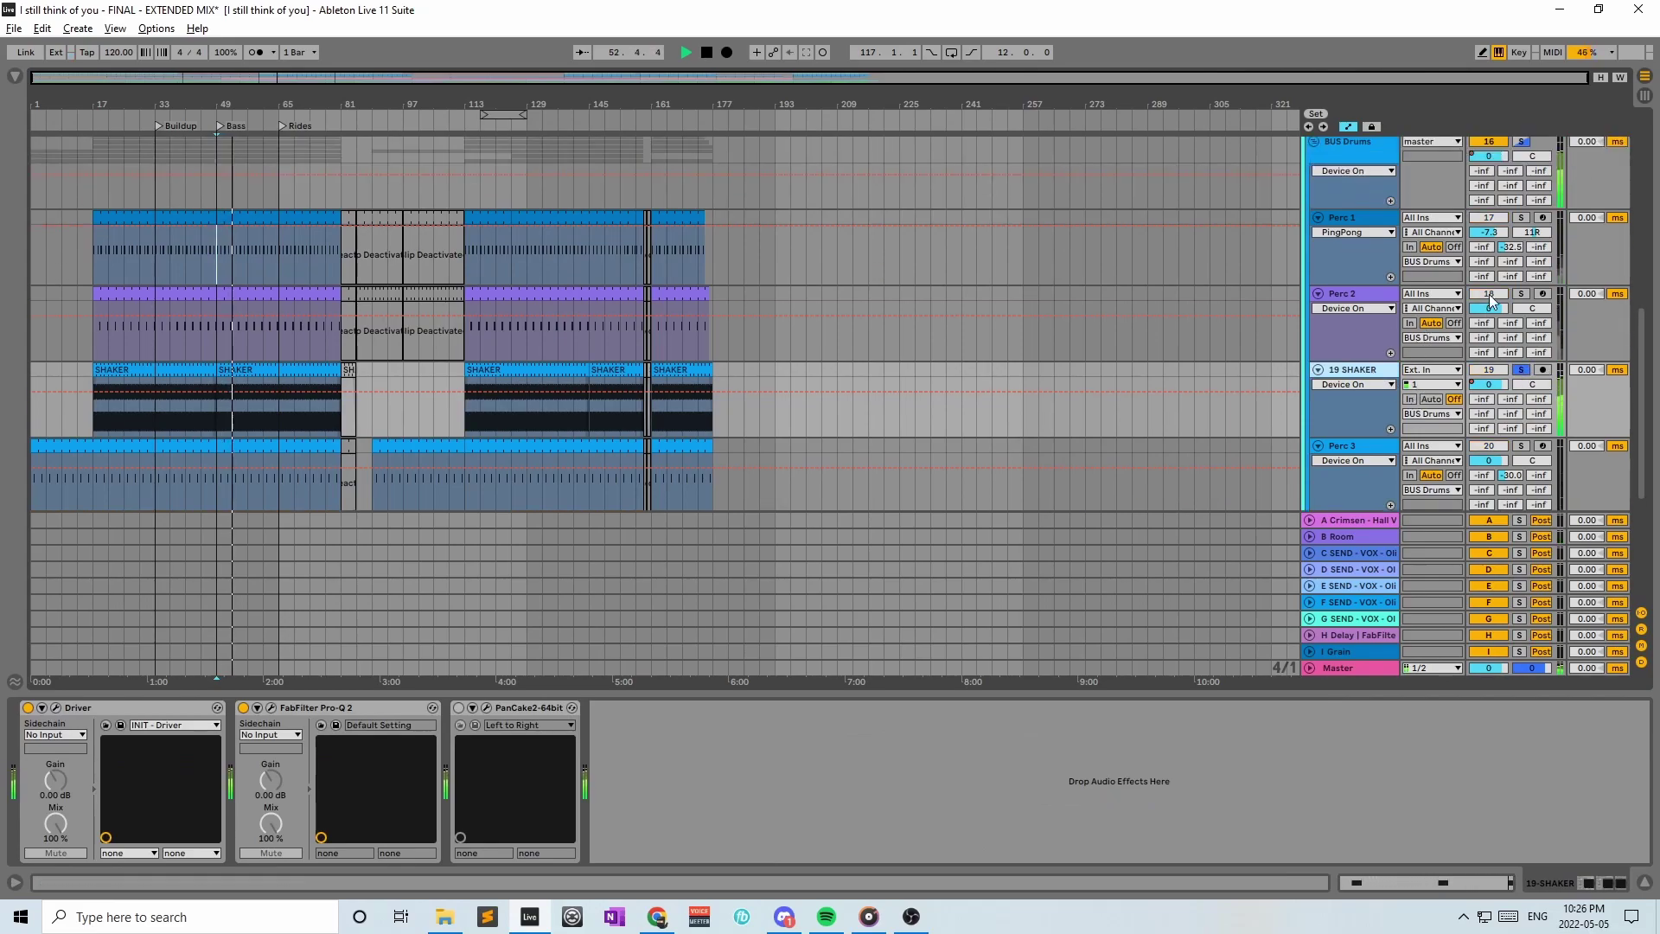
Add Perc 2 and Perc 1 to the soloed shaker, listen to them together and stop playback
left_click(1523, 294)
left_click(1521, 218)
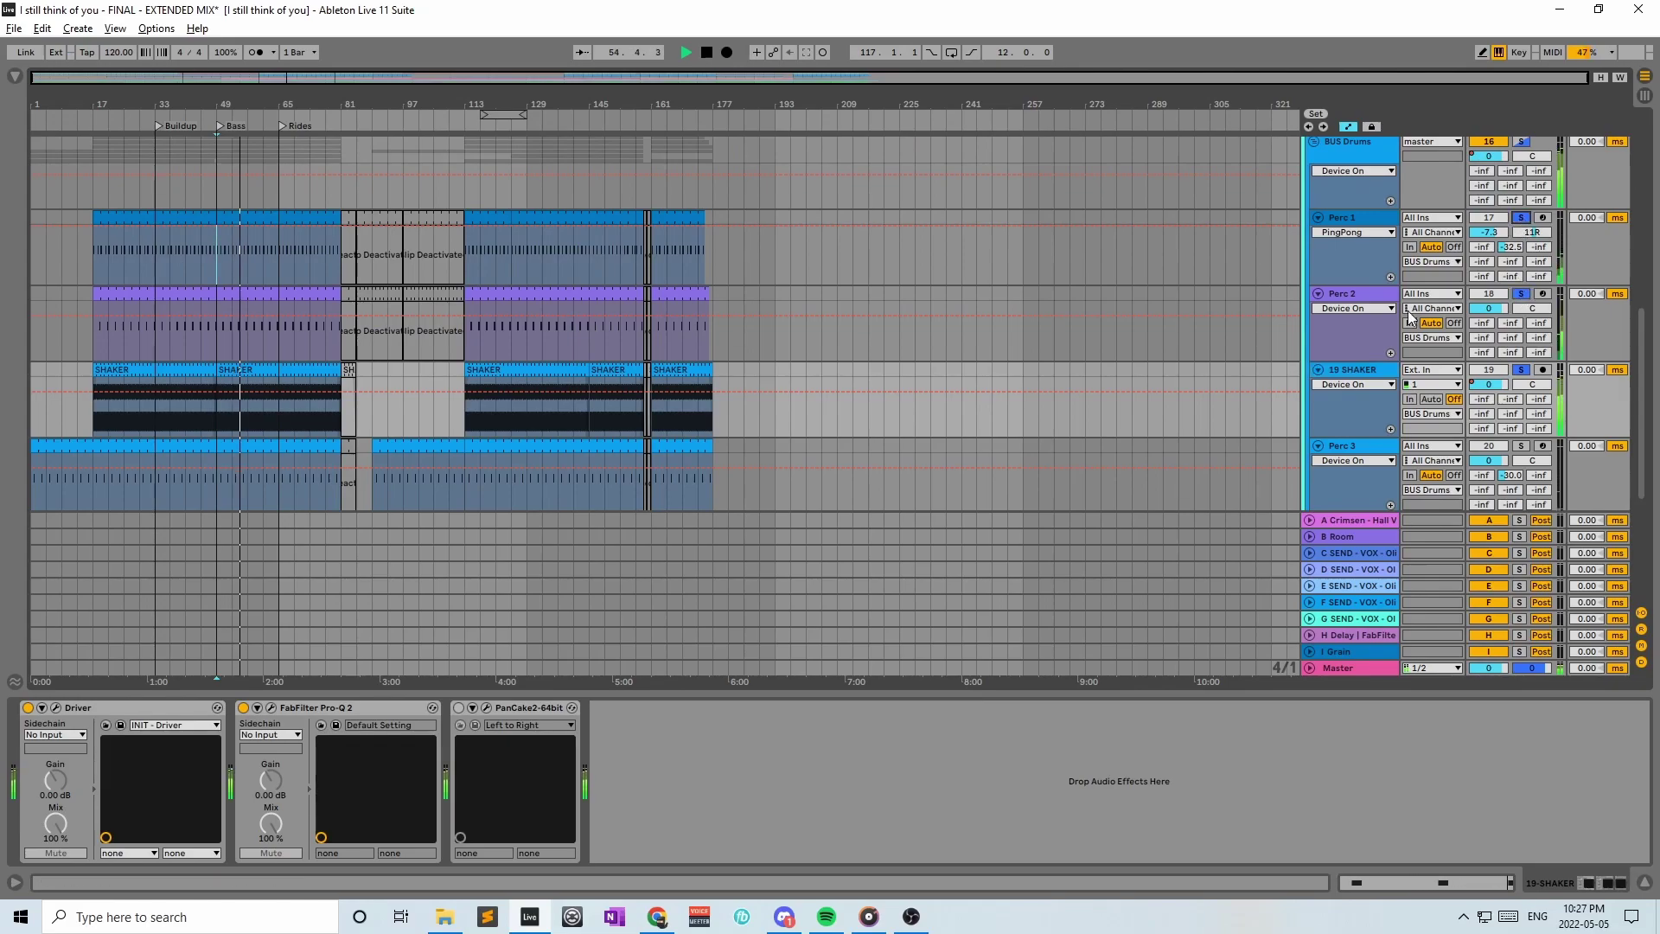
scroll(1282, 373, "down", 2)
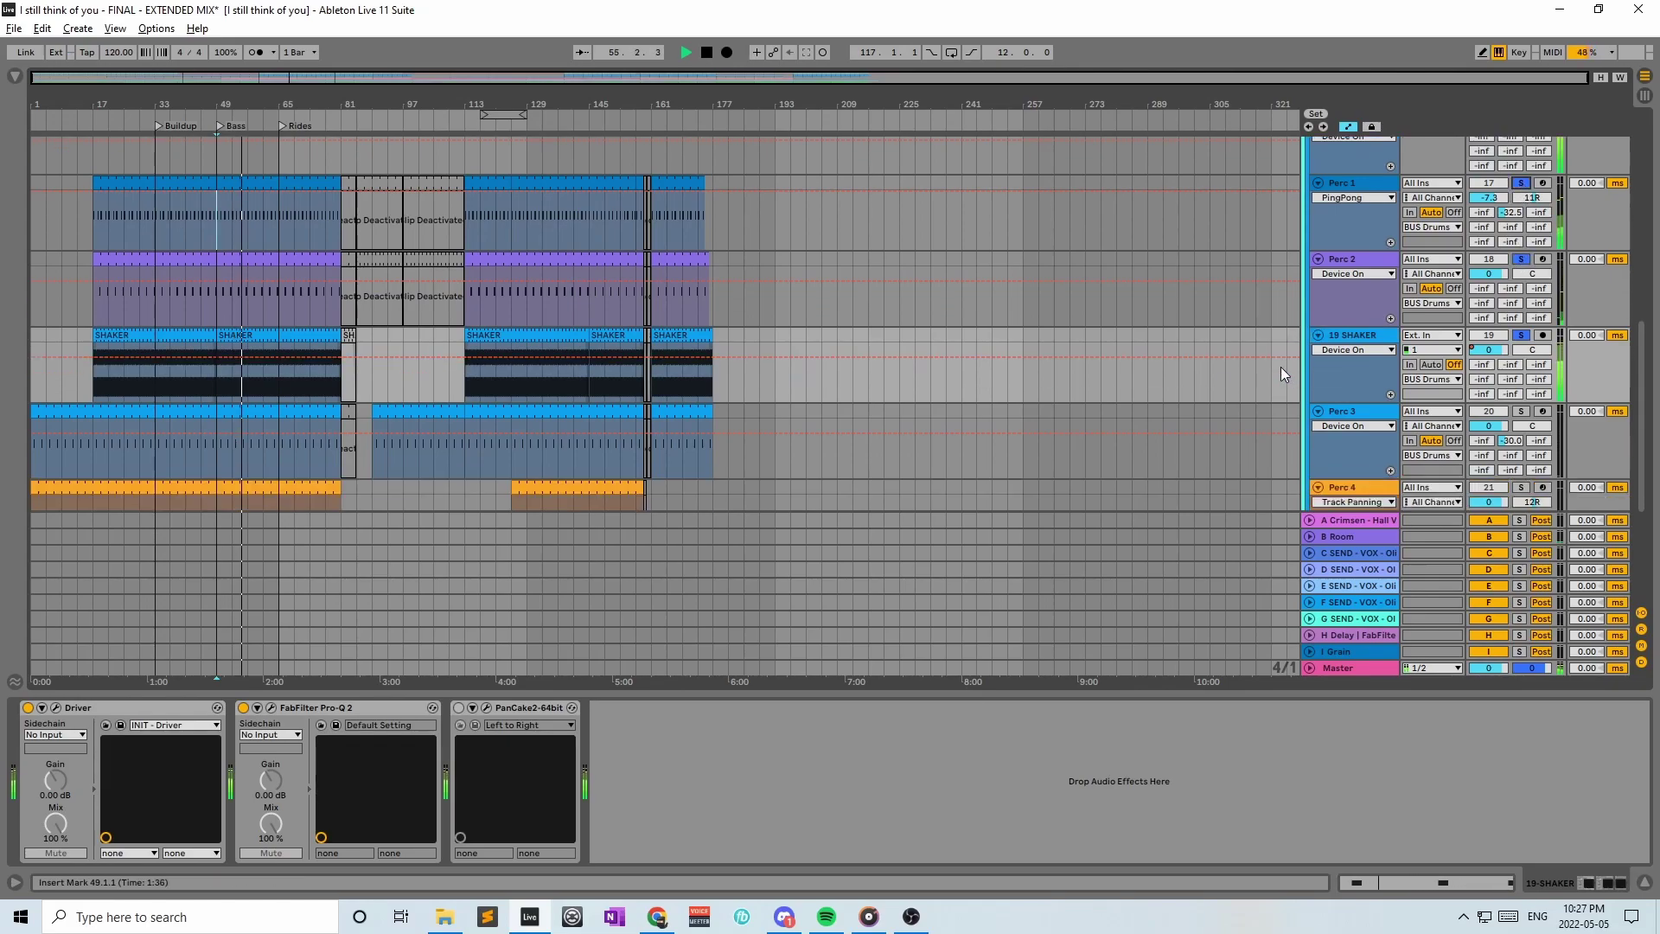
left_click(1379, 336)
key("space")
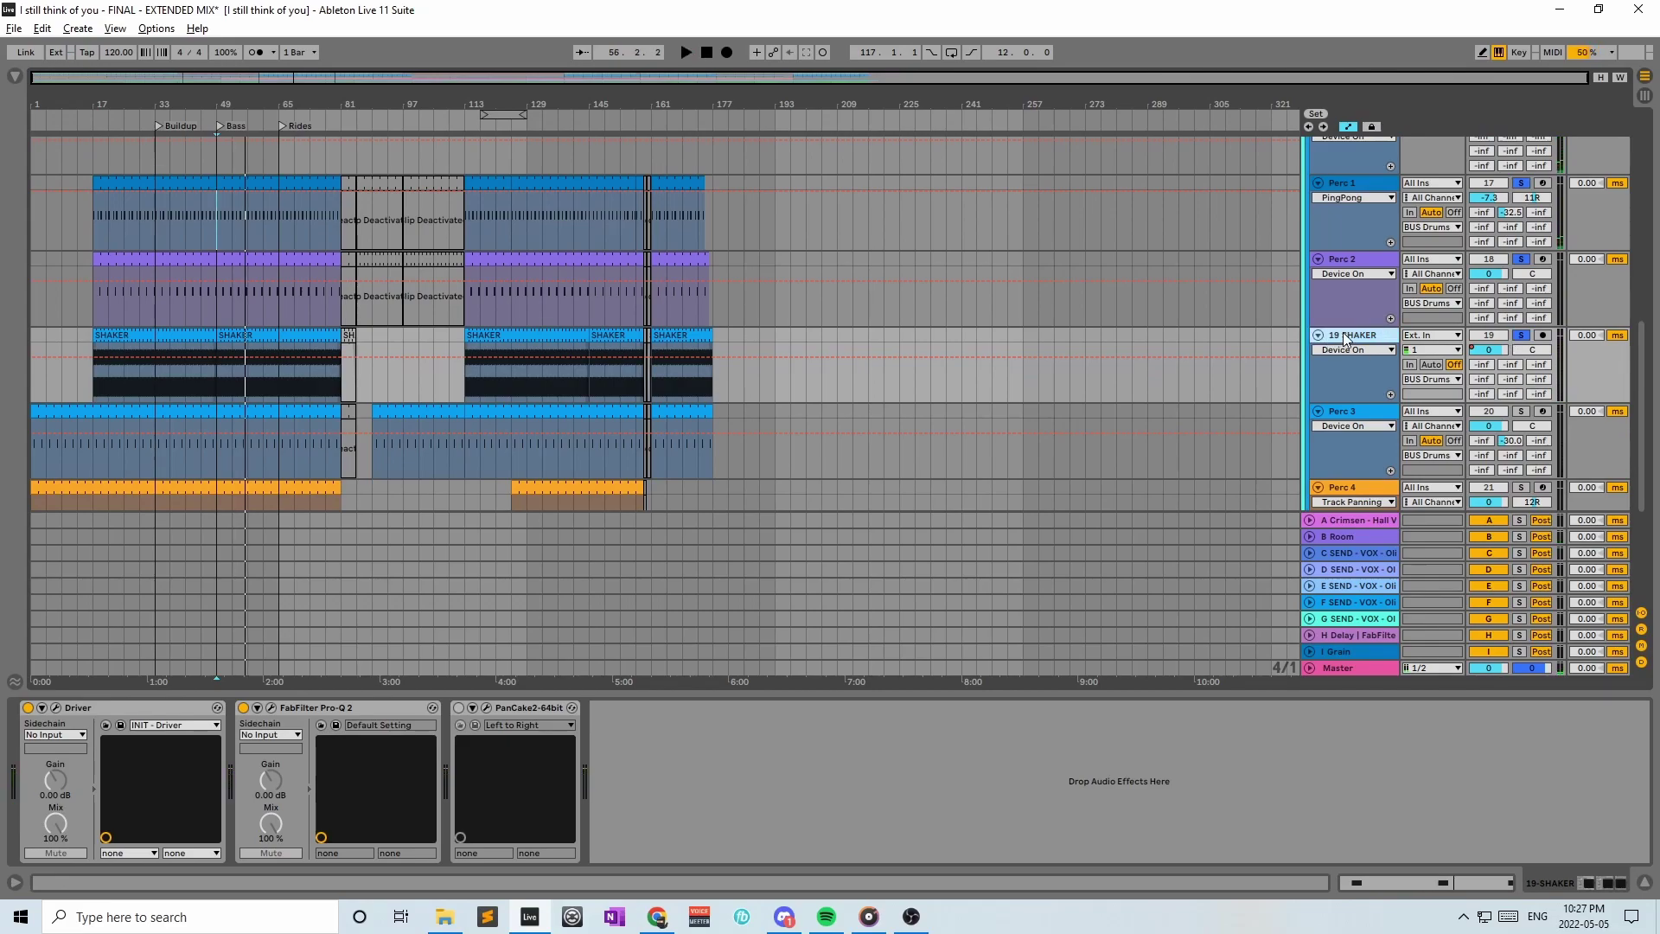
Show the Perc 3 device chain, add Perc 3 to the soloed percussion and play from bar 49
scroll(1361, 397, "down", 1)
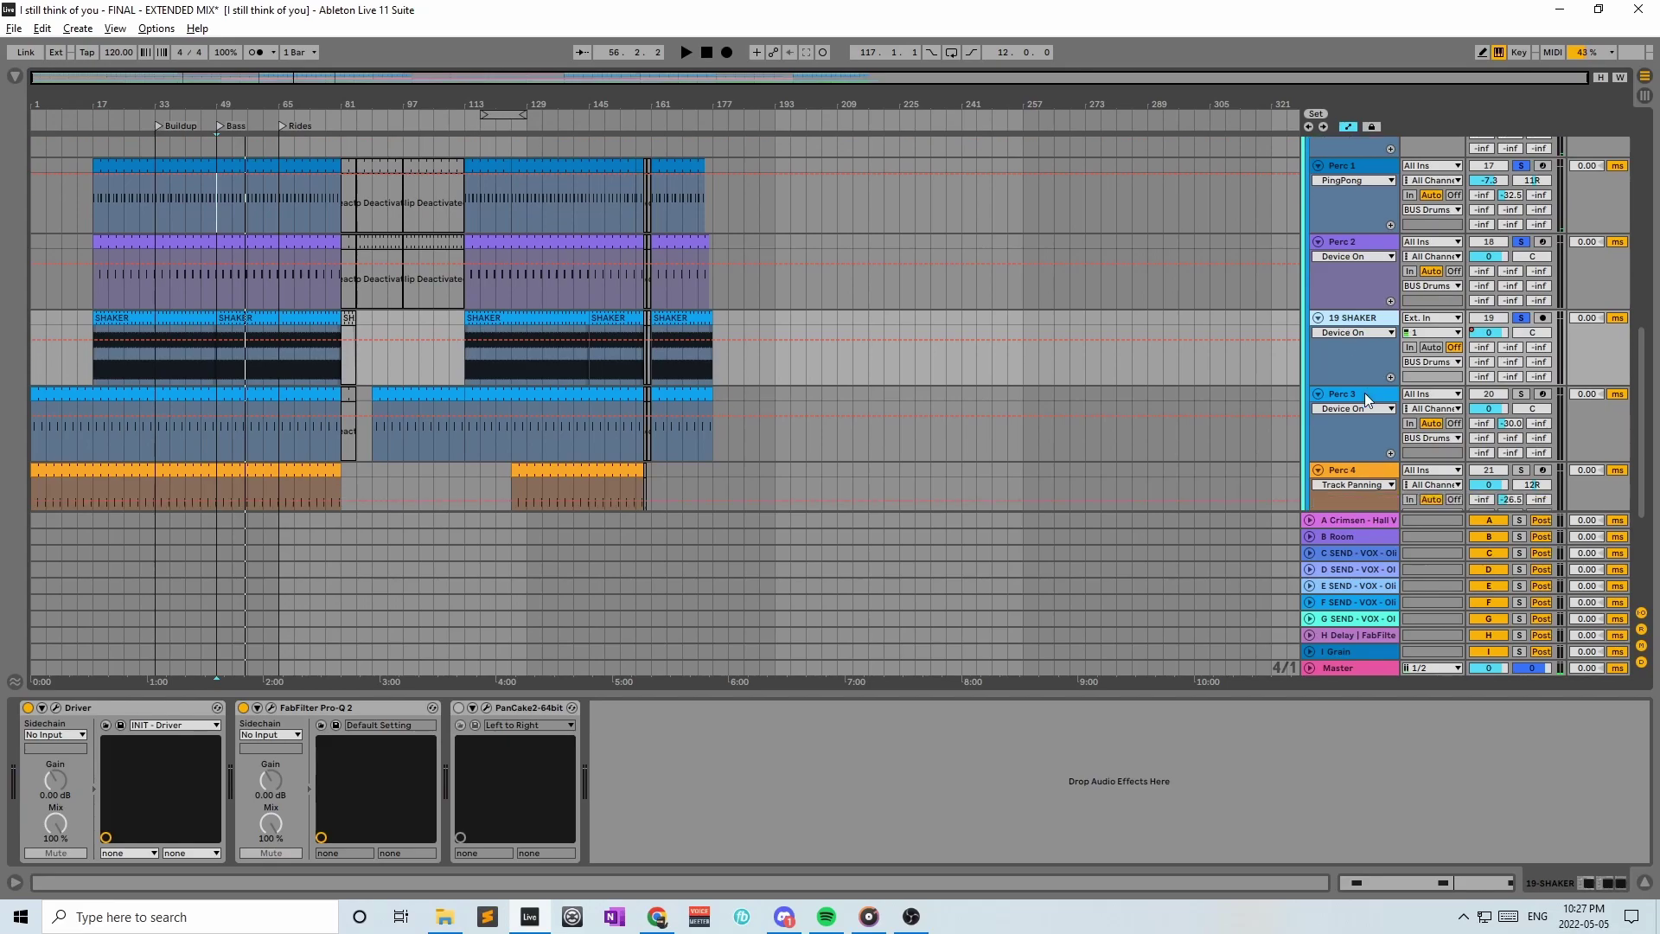
left_click(1365, 394)
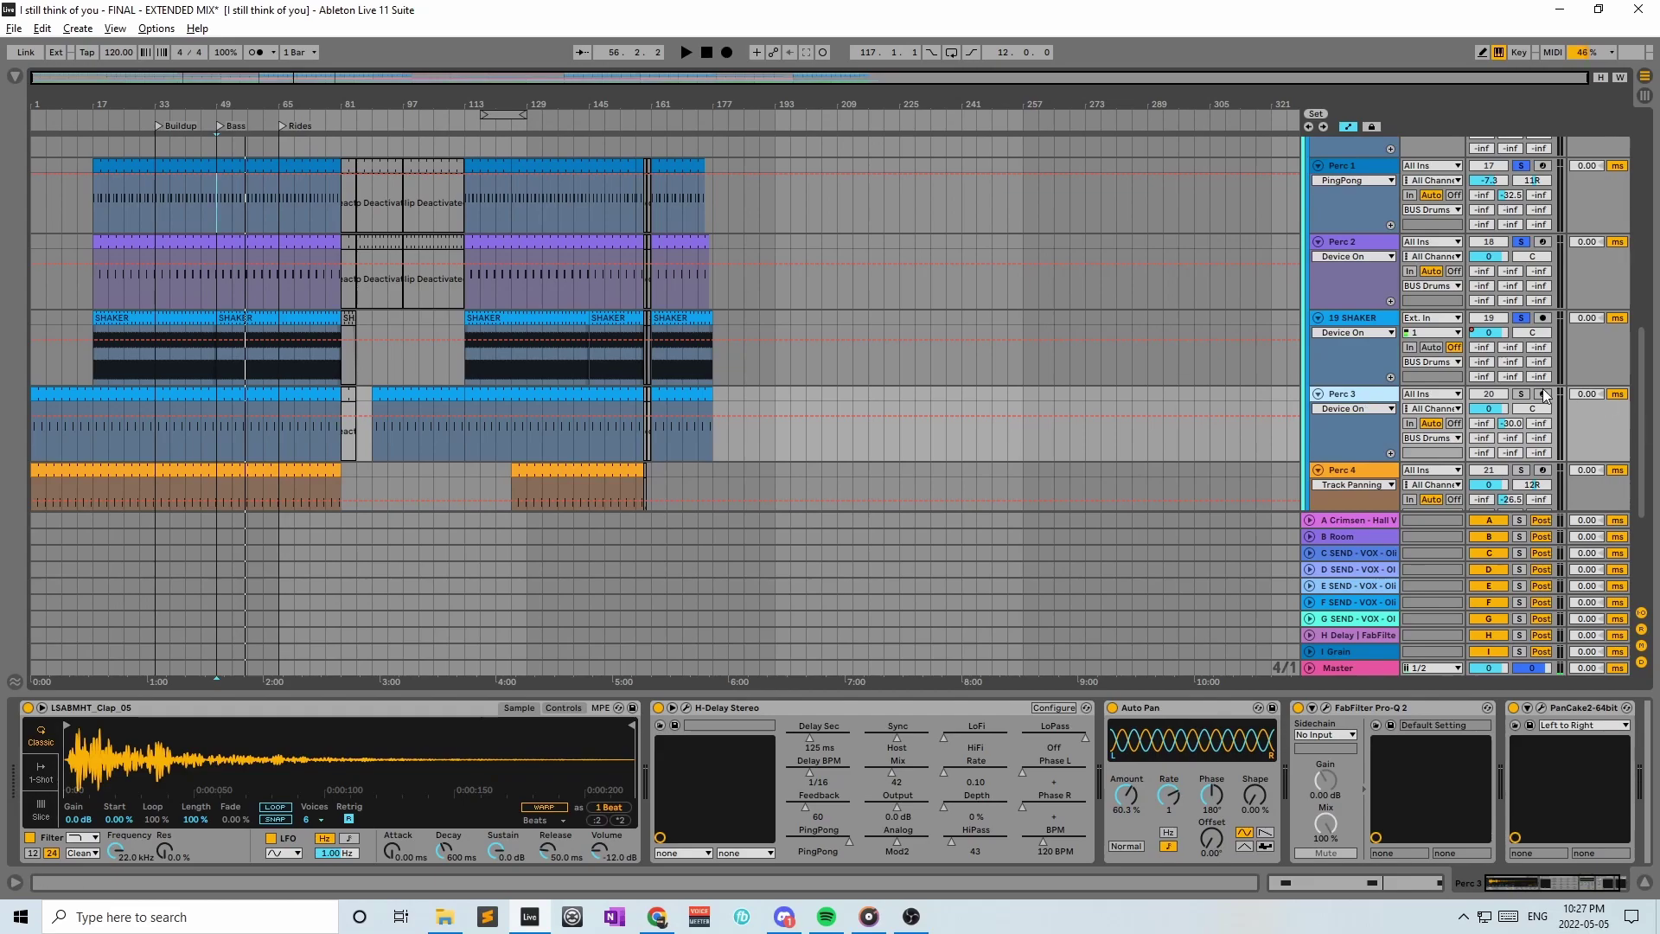
left_click(1519, 395)
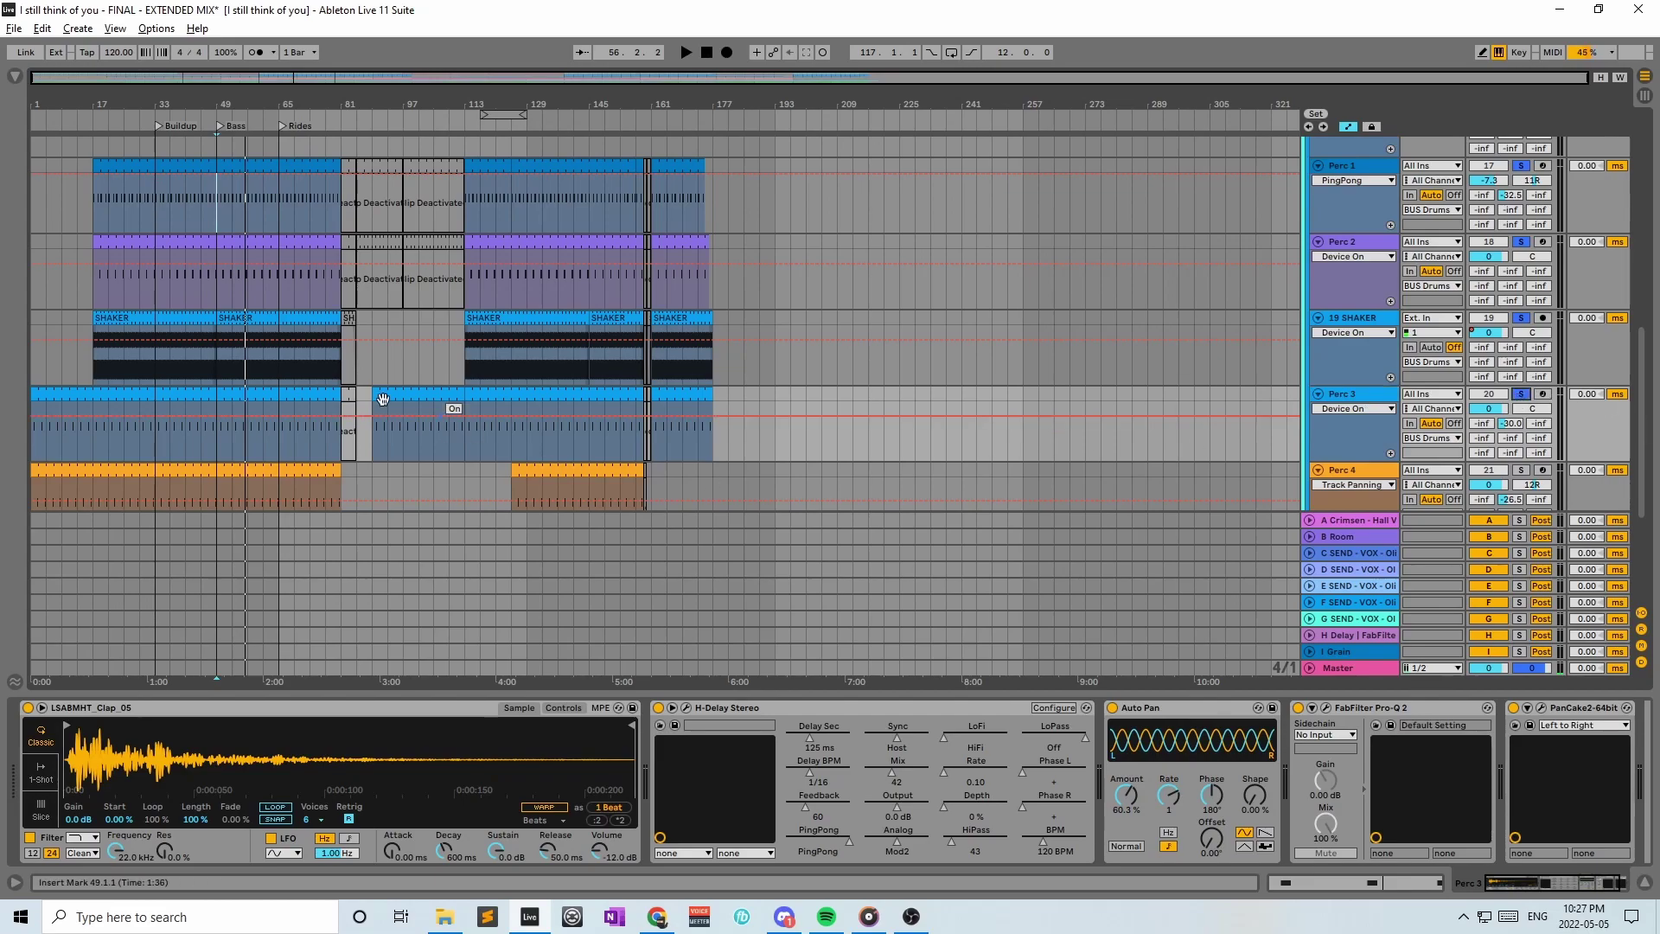
key("space")
scroll(289, 413, "down", 4)
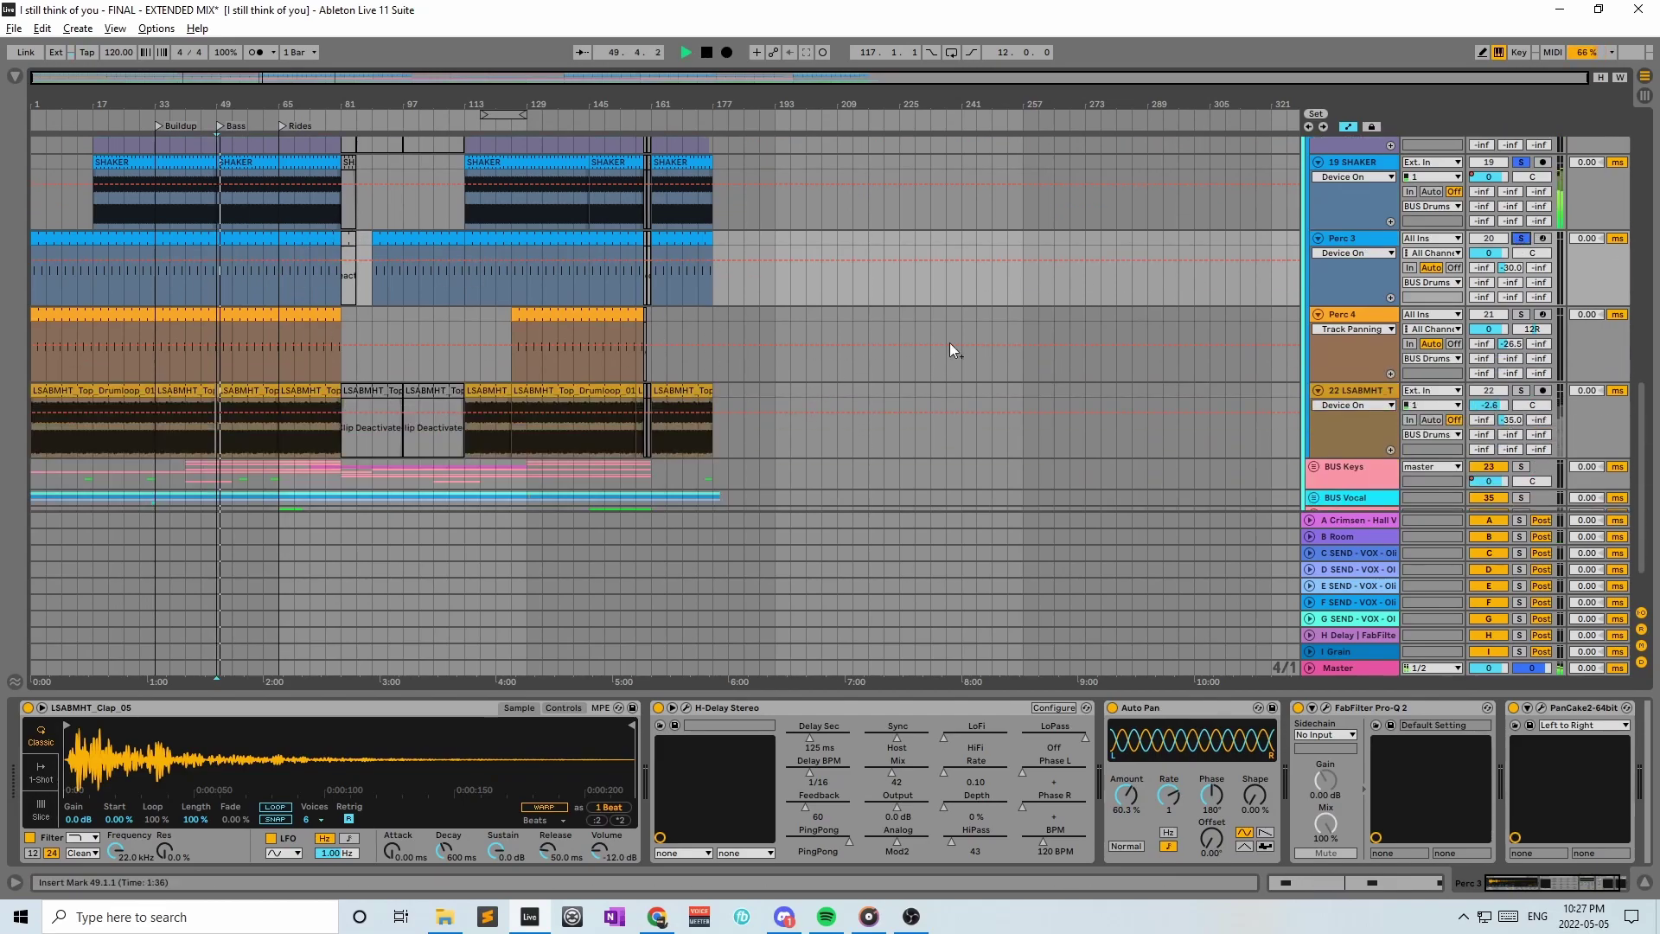
Show the Perc 4 device chain, add Perc 4 to the soloed percussion and stop playback
left_click(1352, 278)
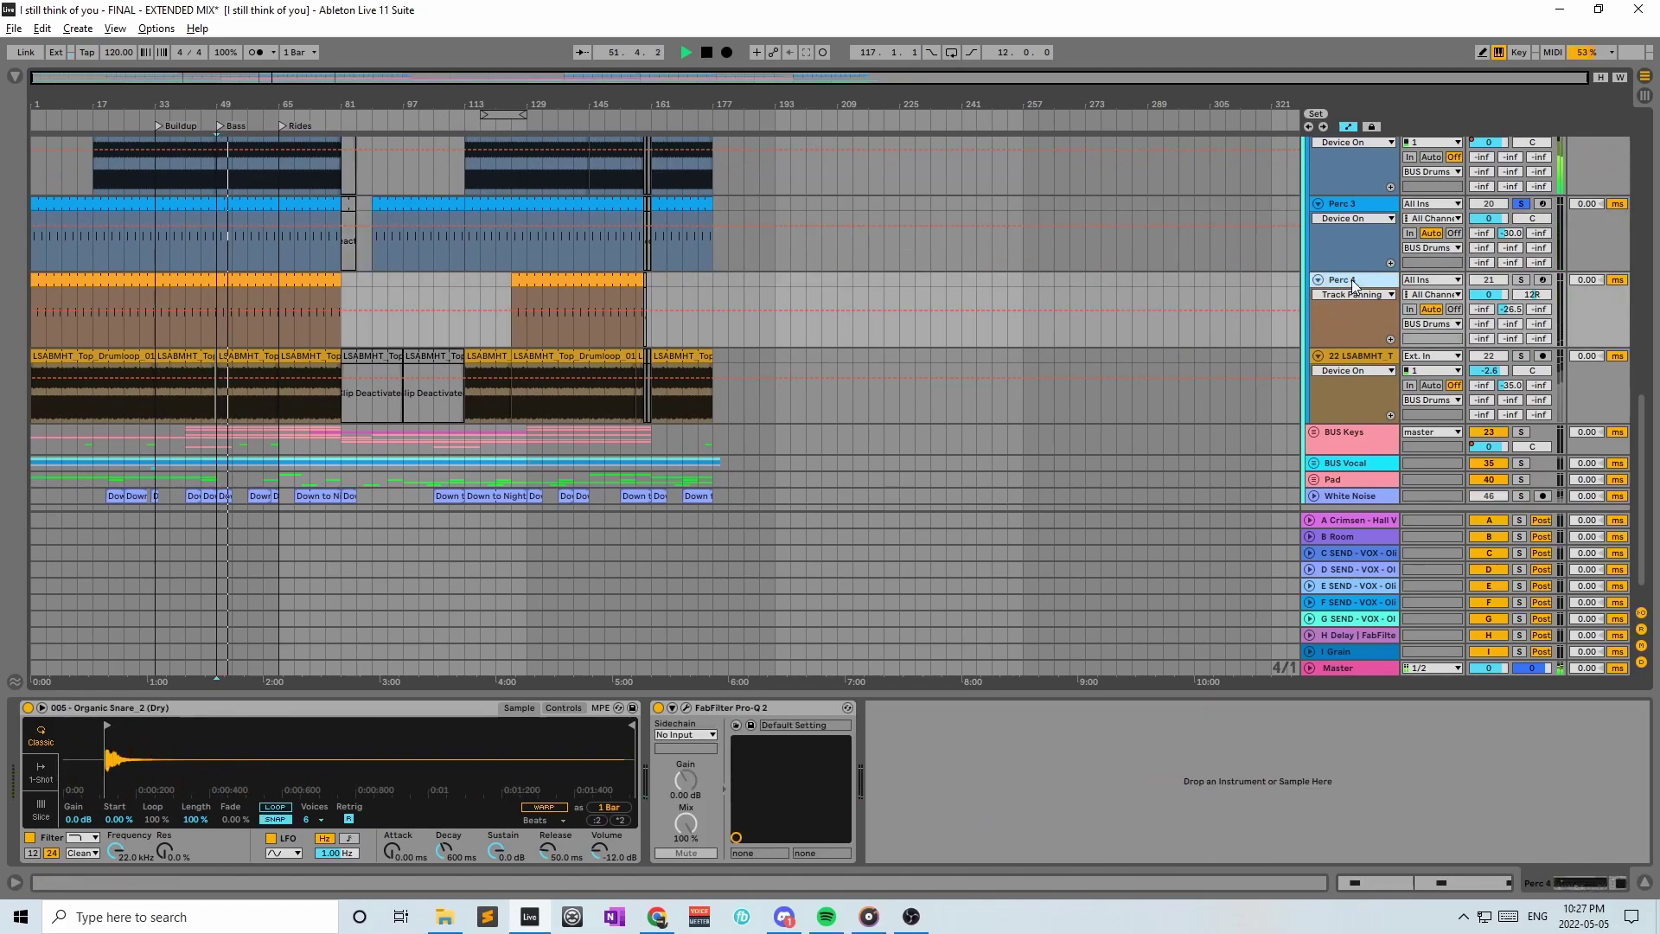
left_click(1519, 278)
scroll(1368, 346, "down", 1)
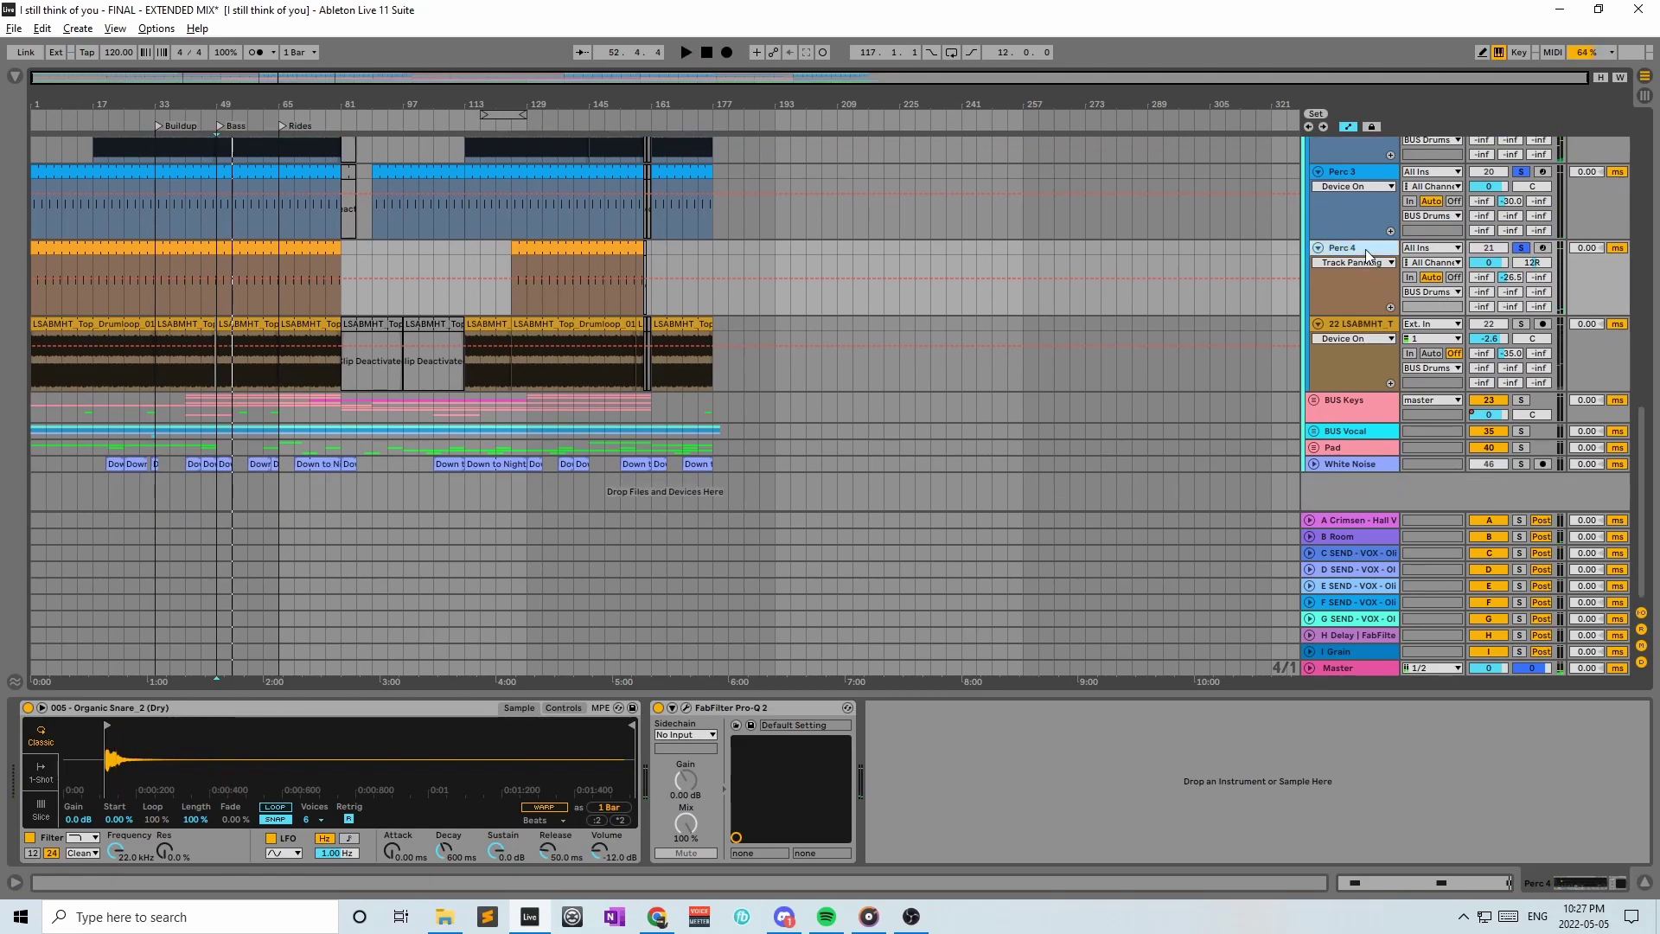
Show the top drumloop track's device chain and briefly audition the soloed loop from bar 49
left_click(1355, 325)
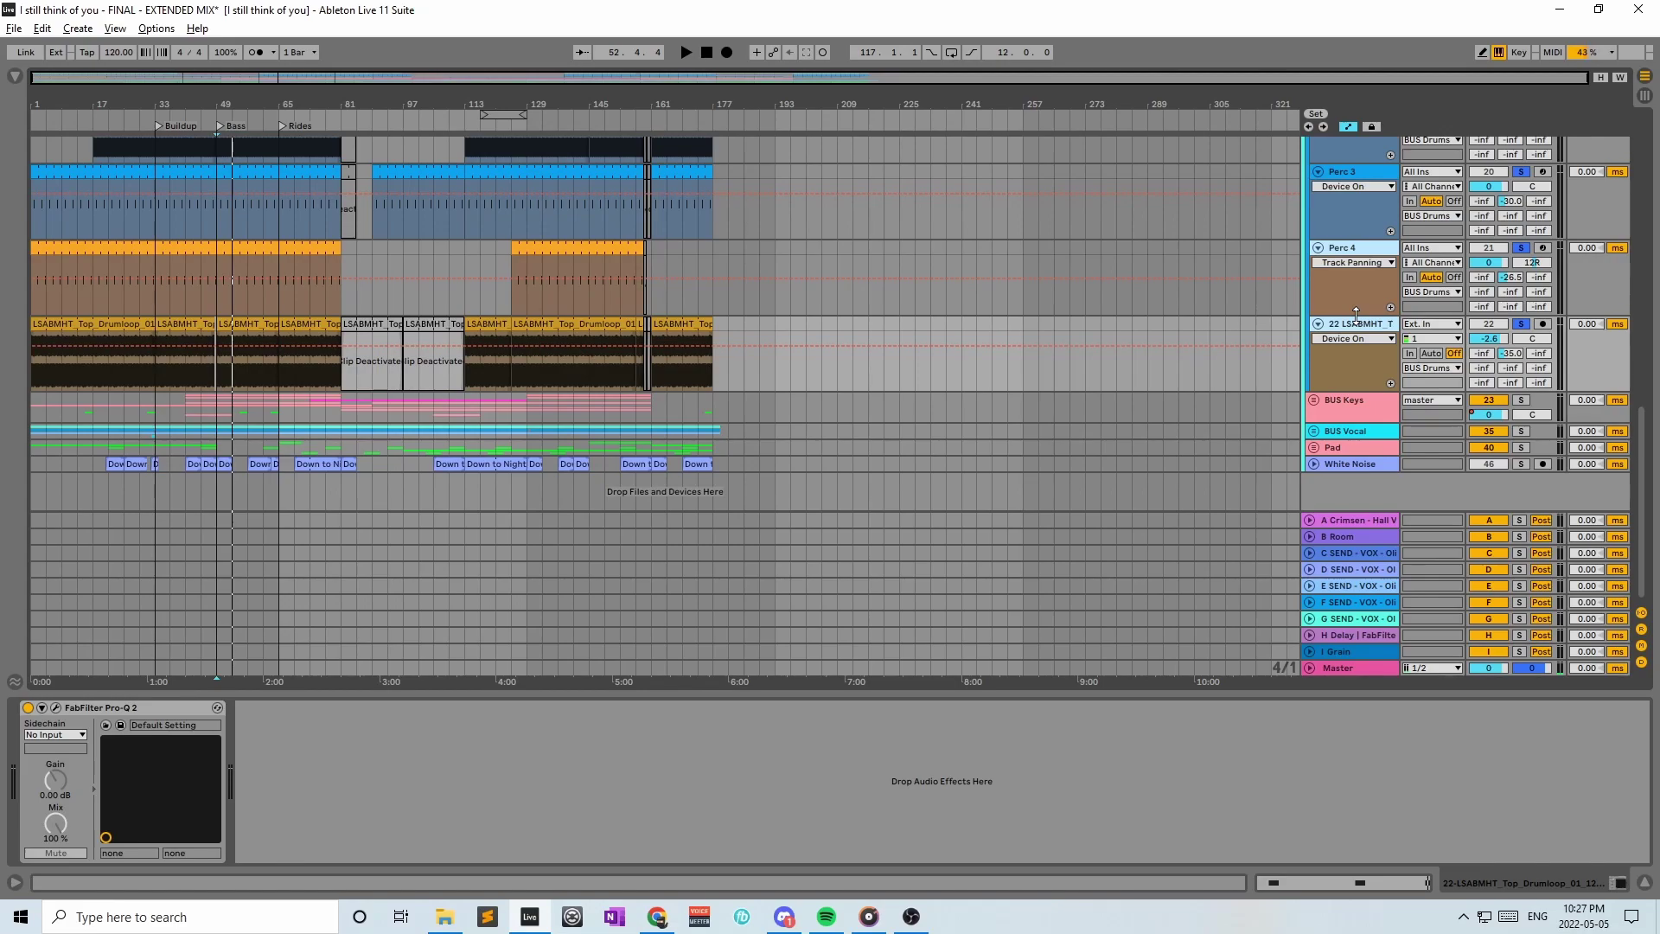
key("space")
key("space")
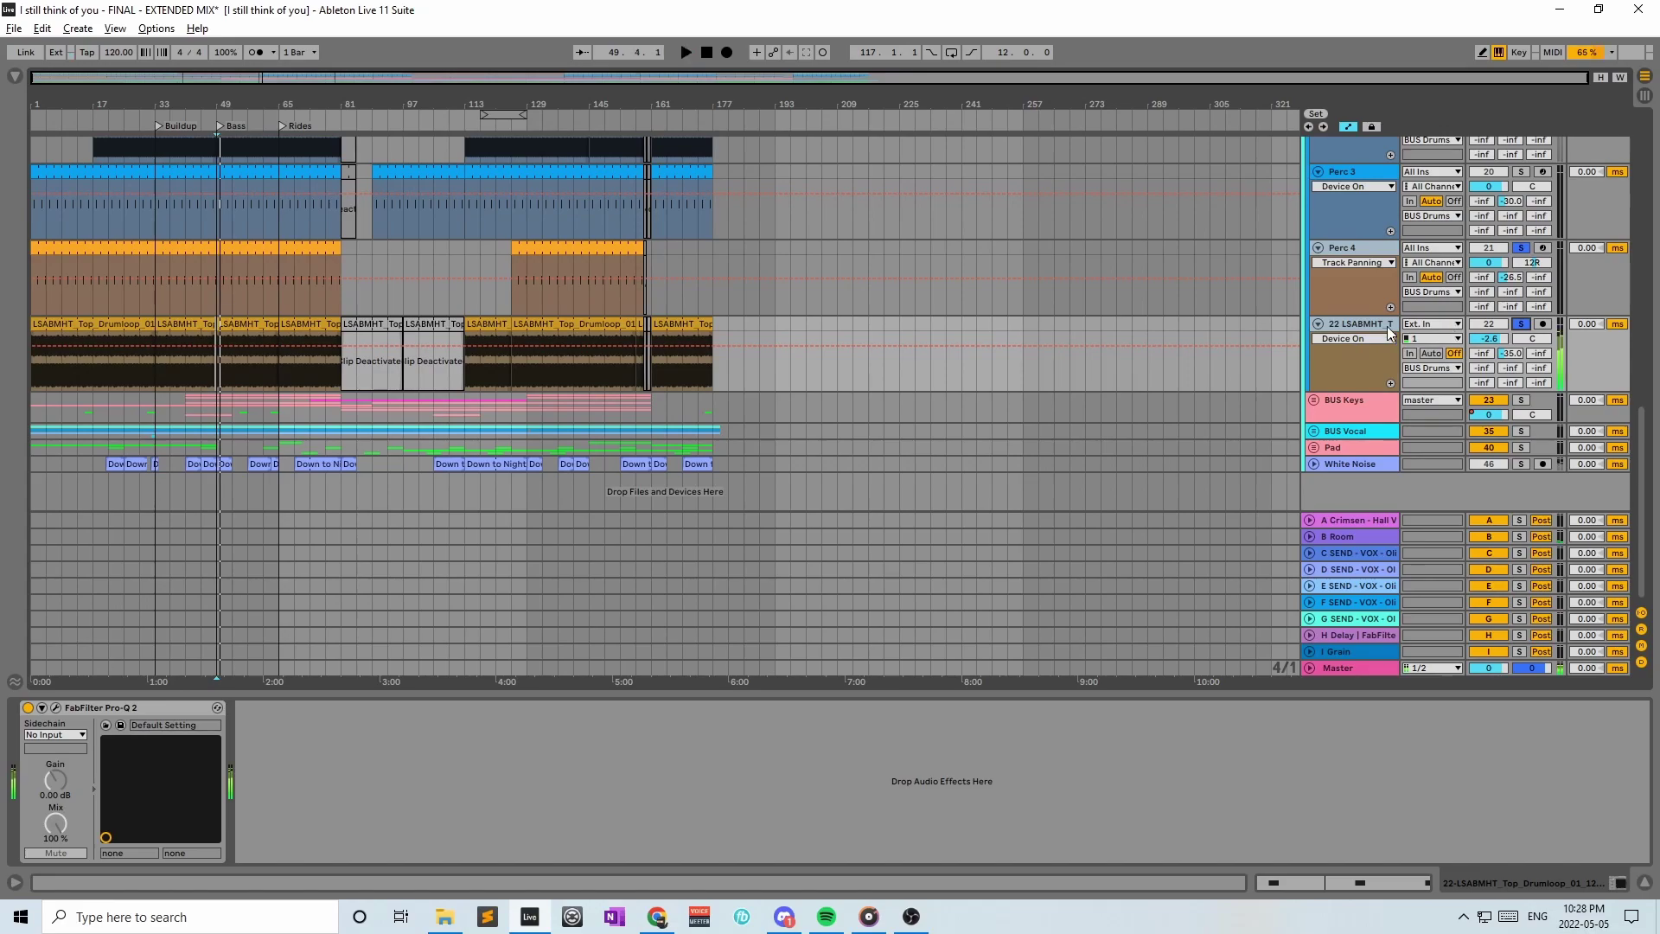
Open the top drumloop clip at bar 49, check its sample settings and envelopes, and close the clip view
double_click(259, 346)
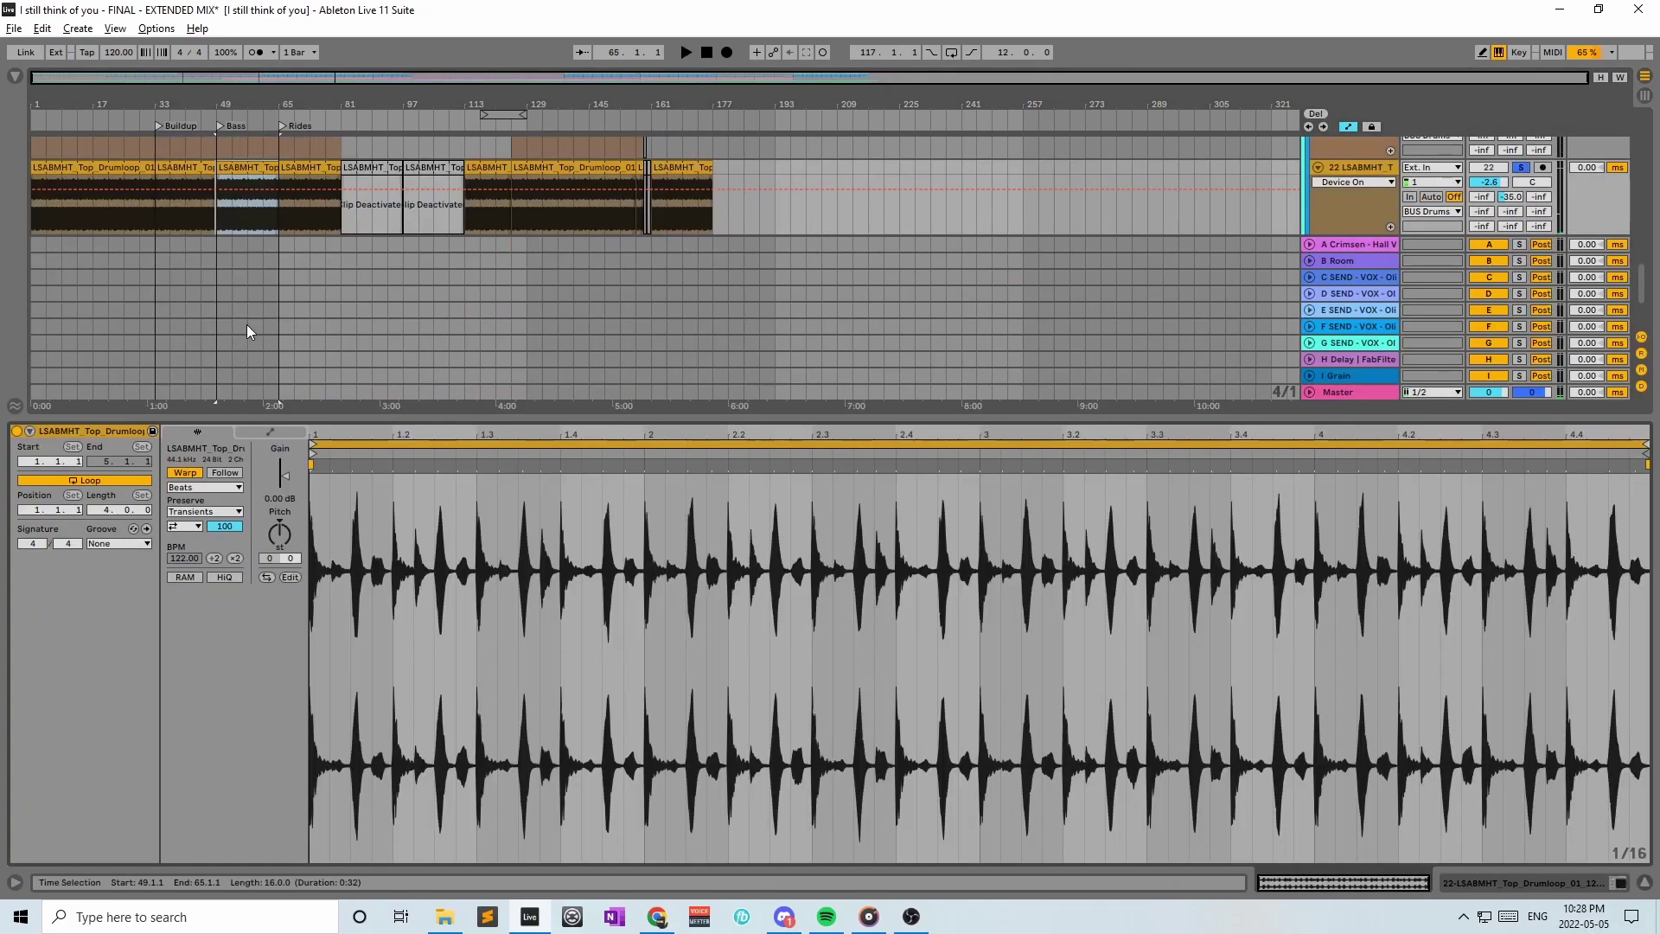
left_click(269, 432)
left_click(233, 462)
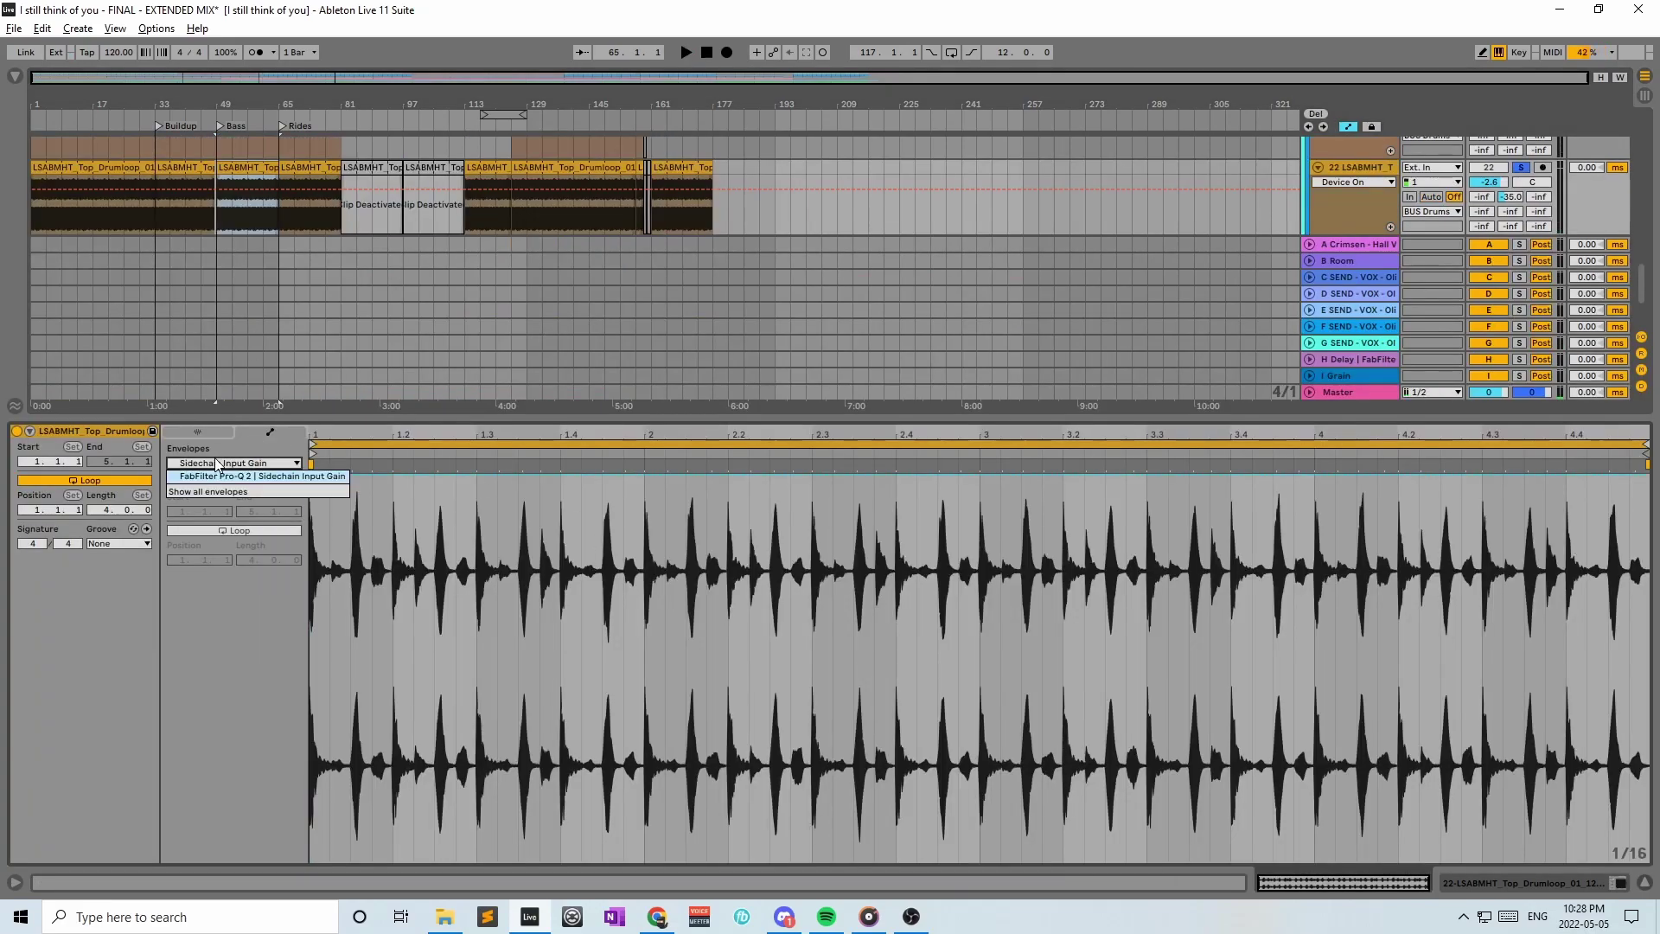
left_click(204, 432)
left_click(204, 432)
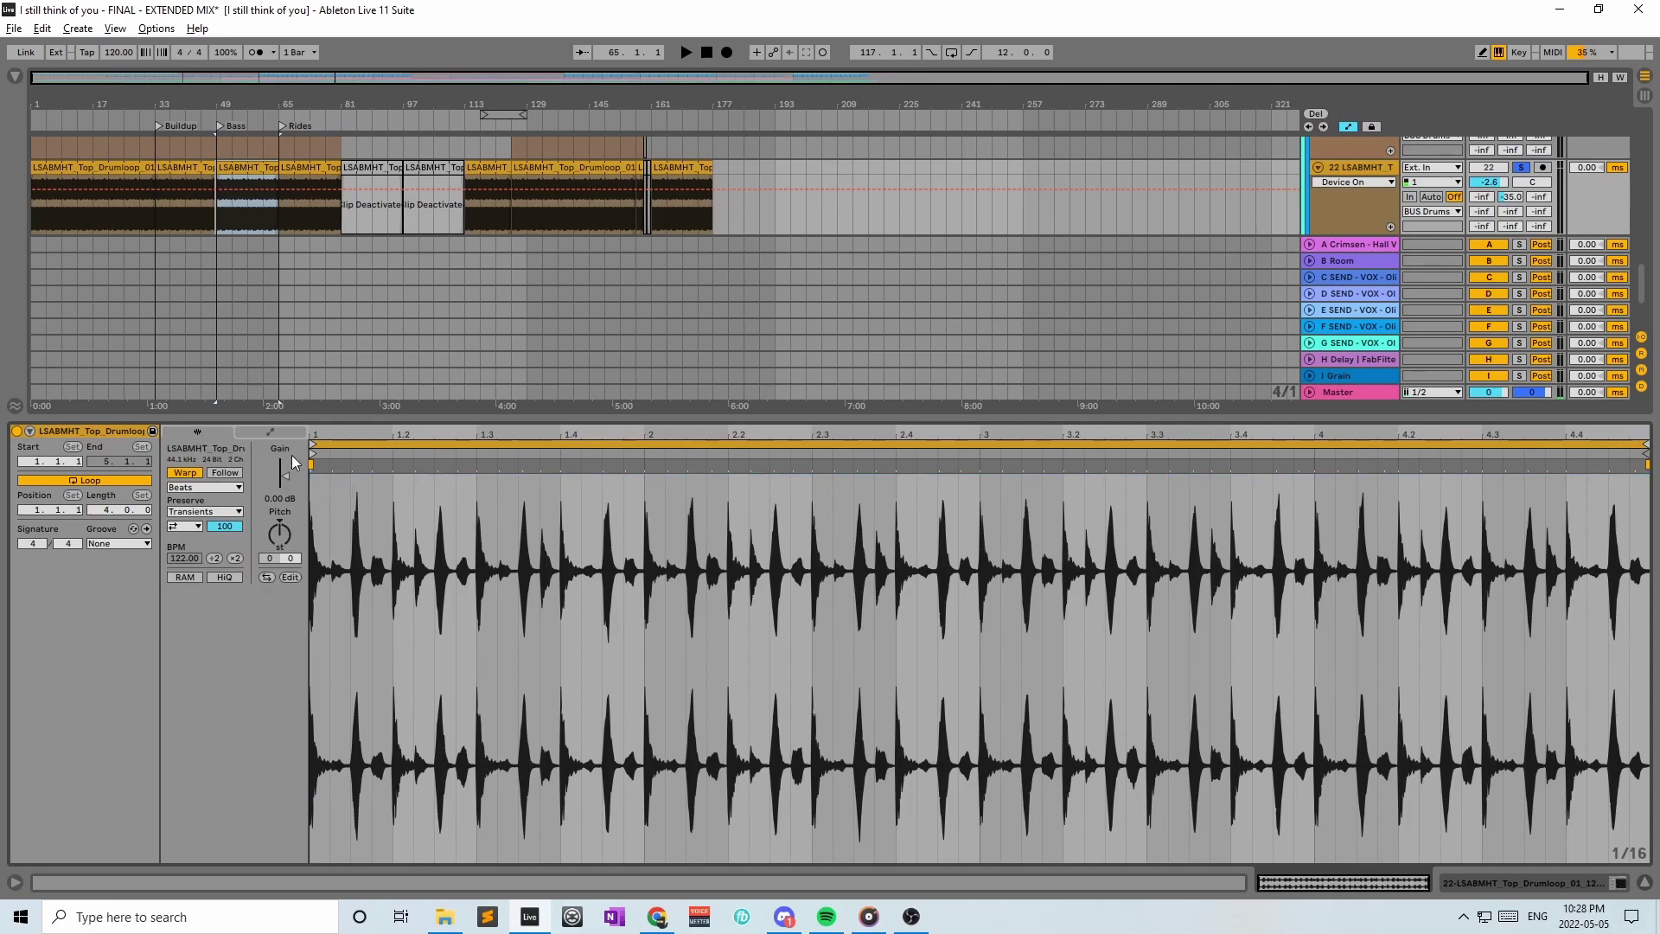
left_click(239, 432)
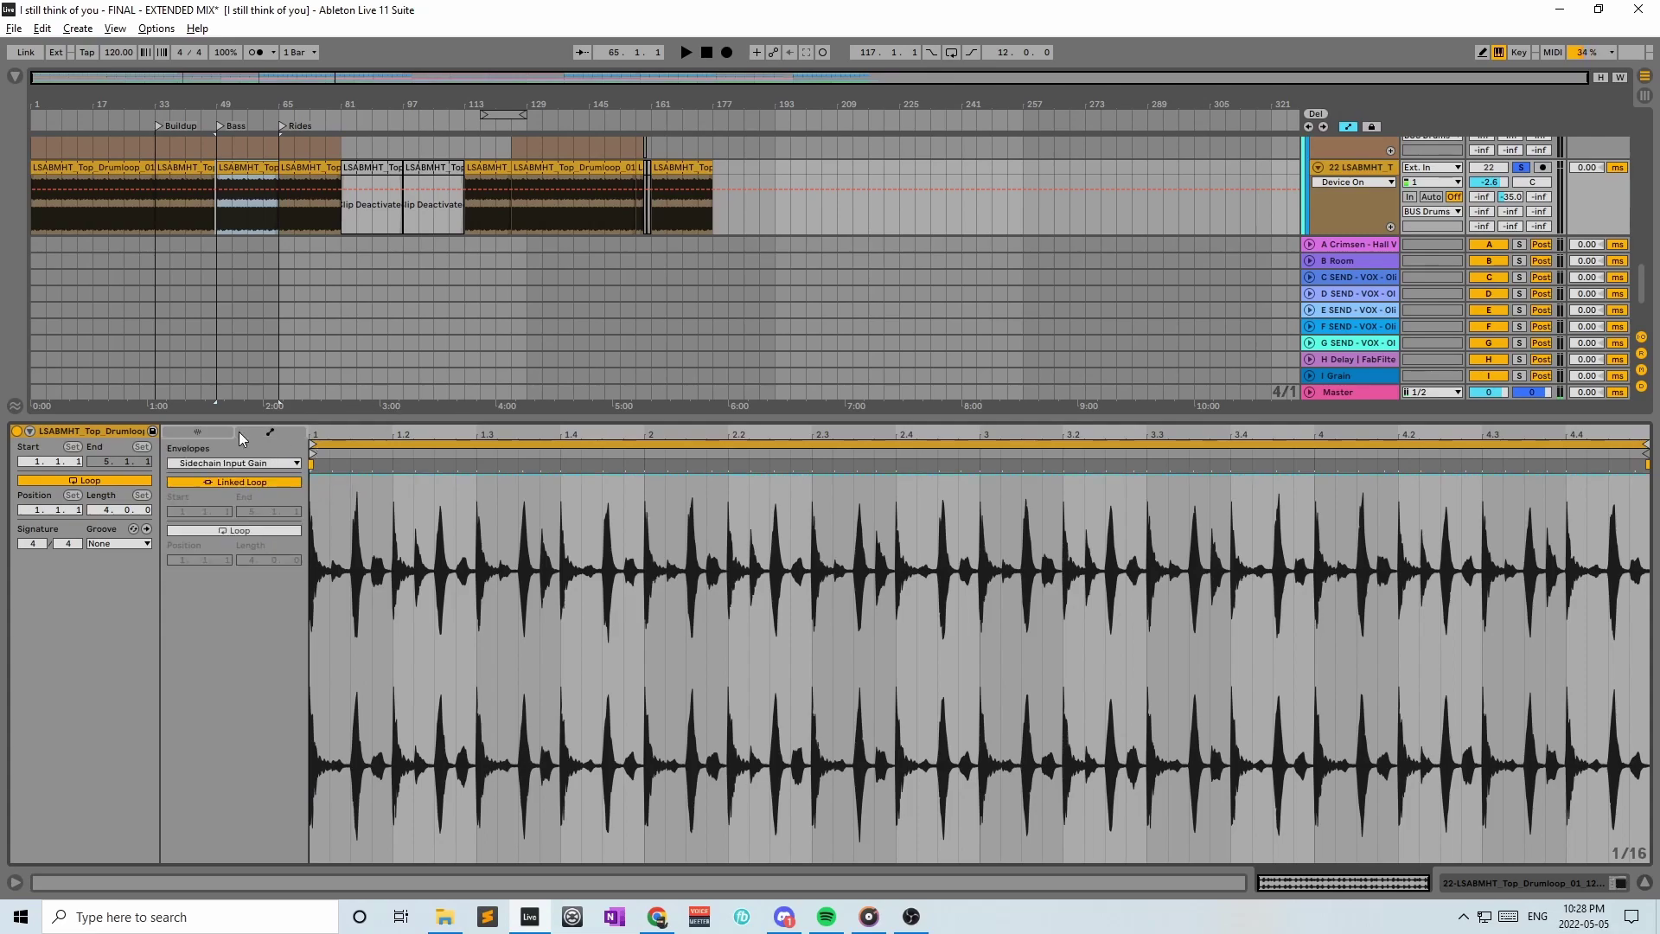
left_click(1645, 884)
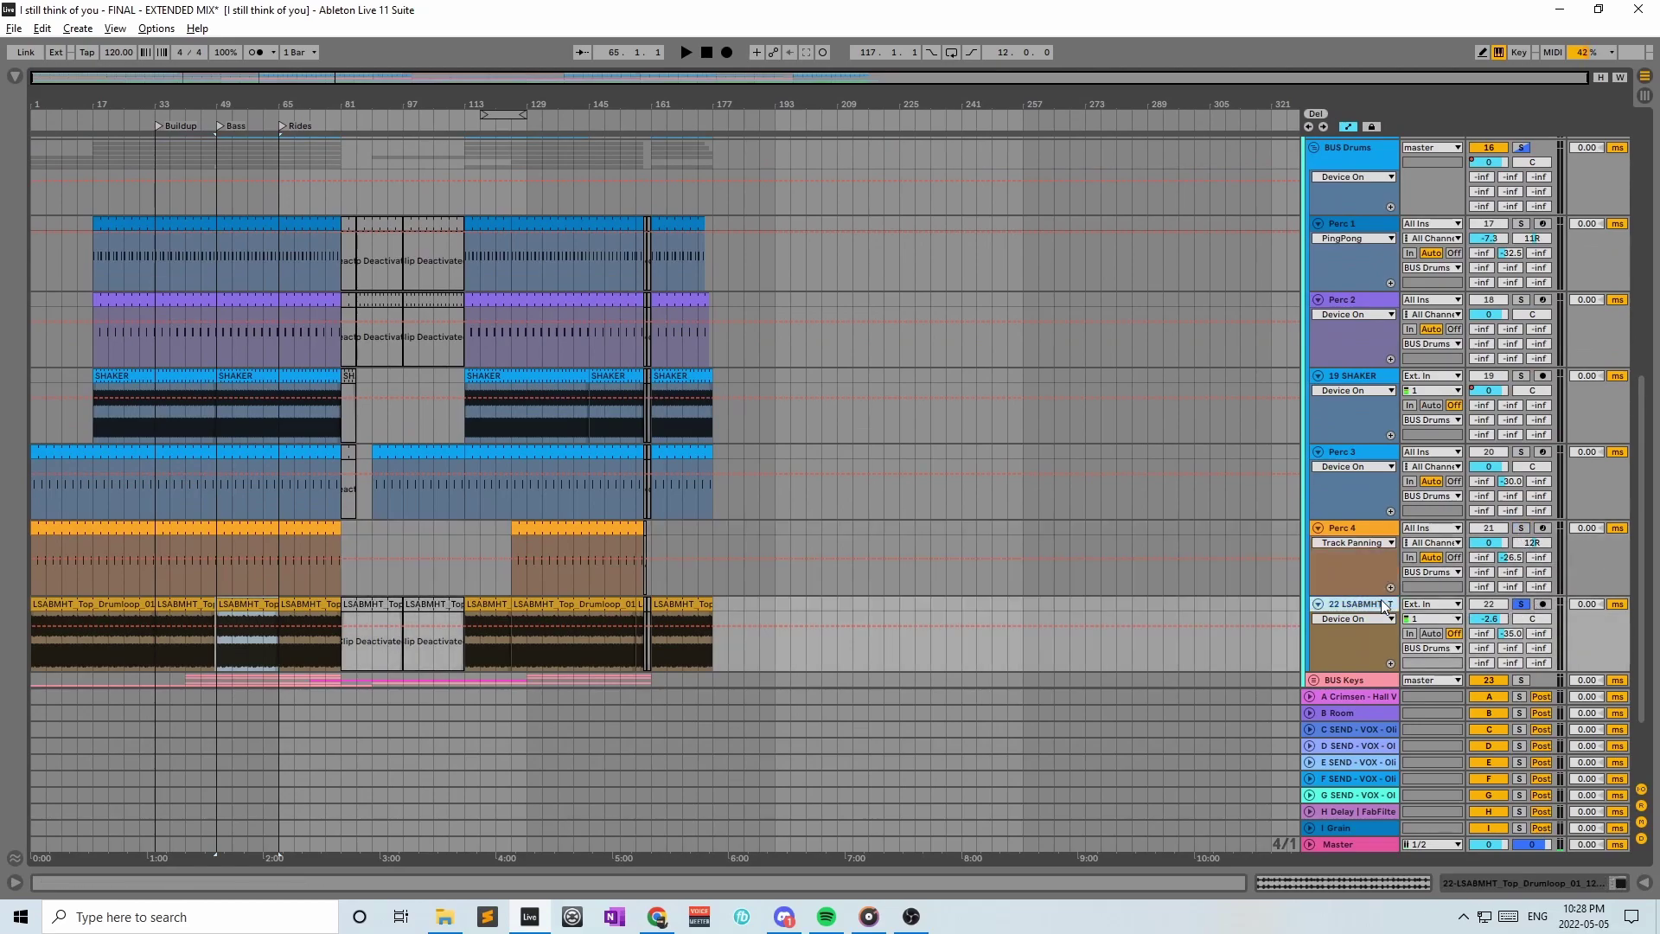
Solo the shaker together with the top drumloop, play both from bar 49, then stop and clear the two solos
left_click(1520, 377, "ctrl")
scroll(1359, 469, "down", 1)
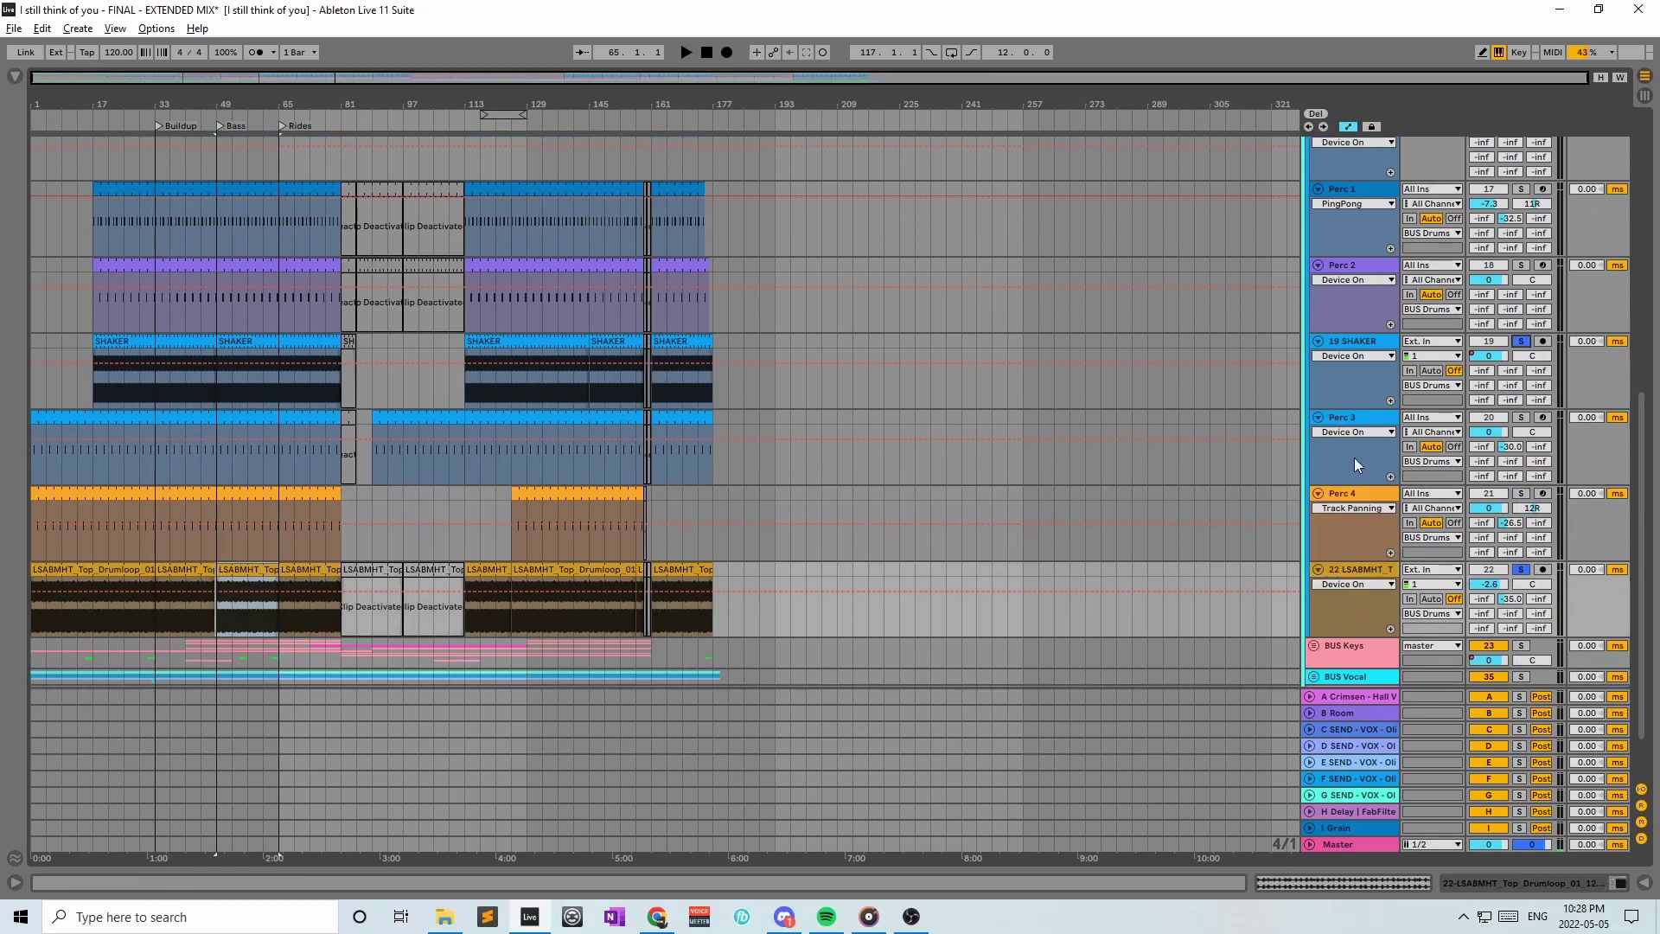
left_click(220, 390)
key("space")
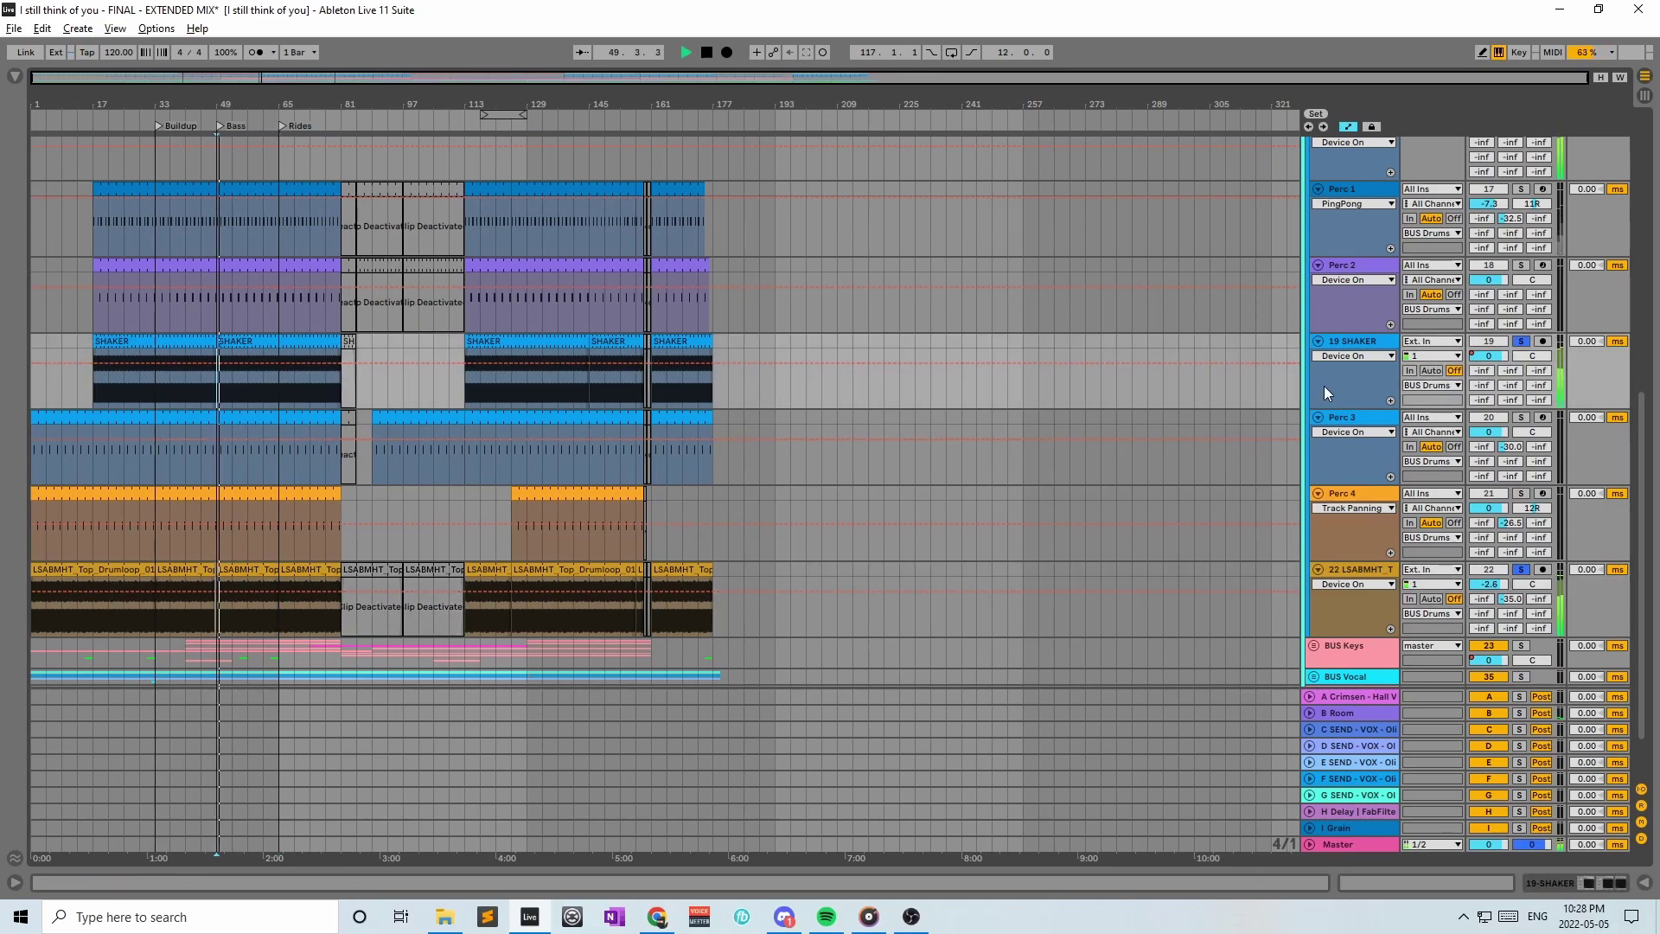
key("space")
key("Down")
key("Down")
left_click(1521, 571)
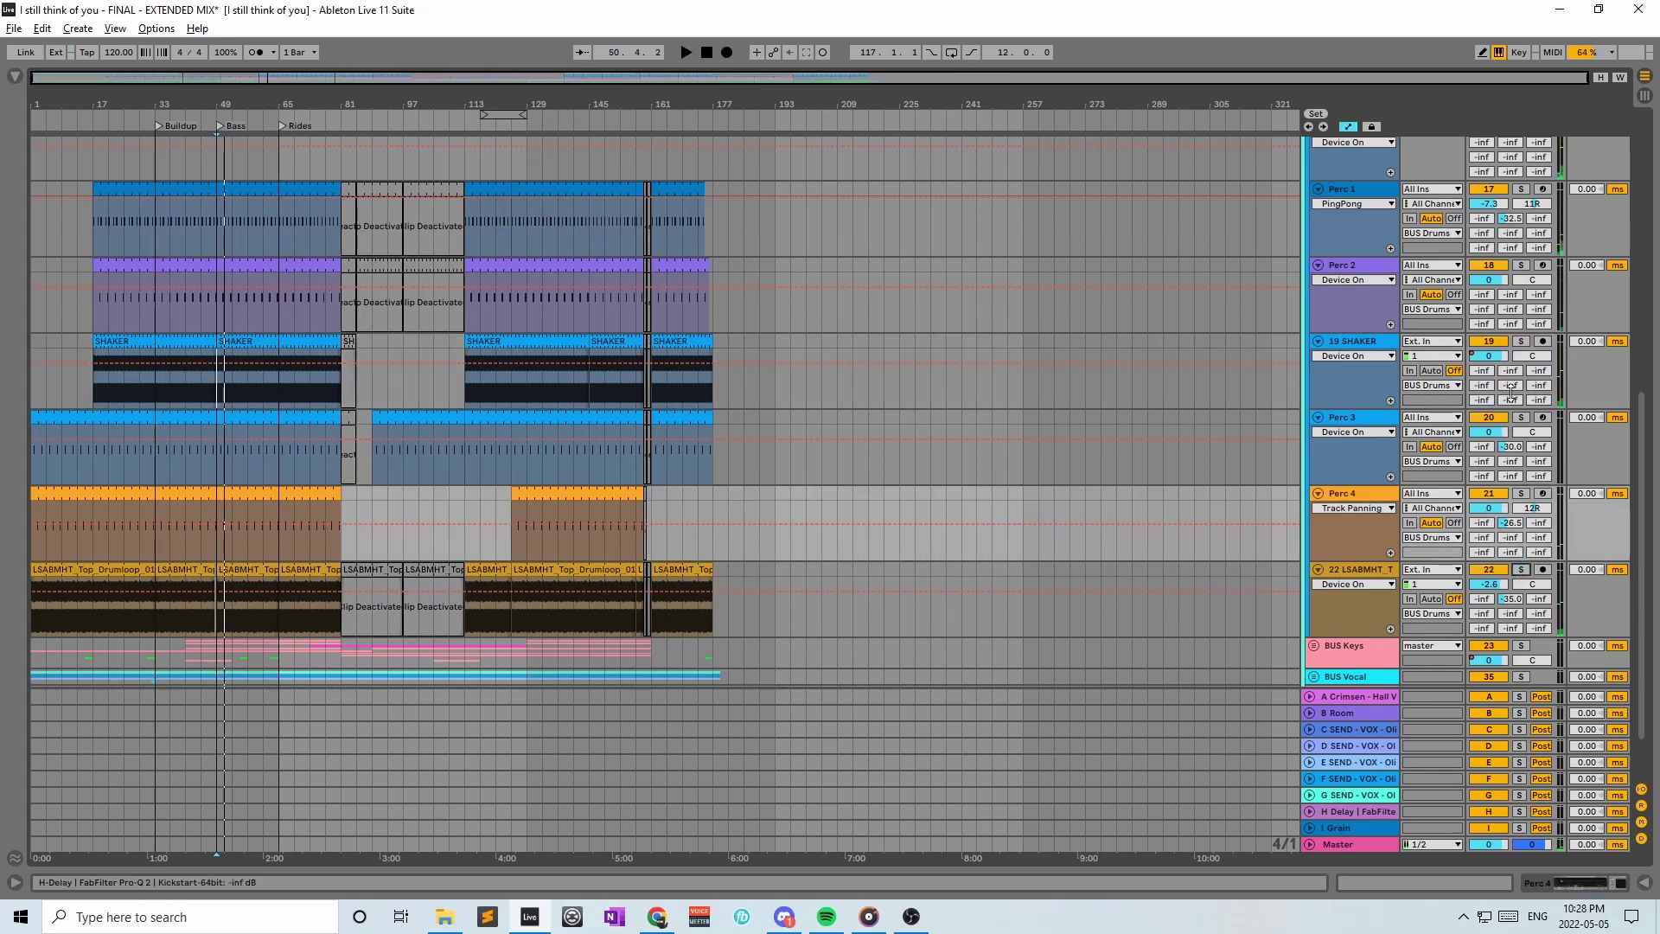
Unfold the BUS Keys group and look over its volume automation and its piano and arpeggio tracks
scroll(1395, 428, "down", 2)
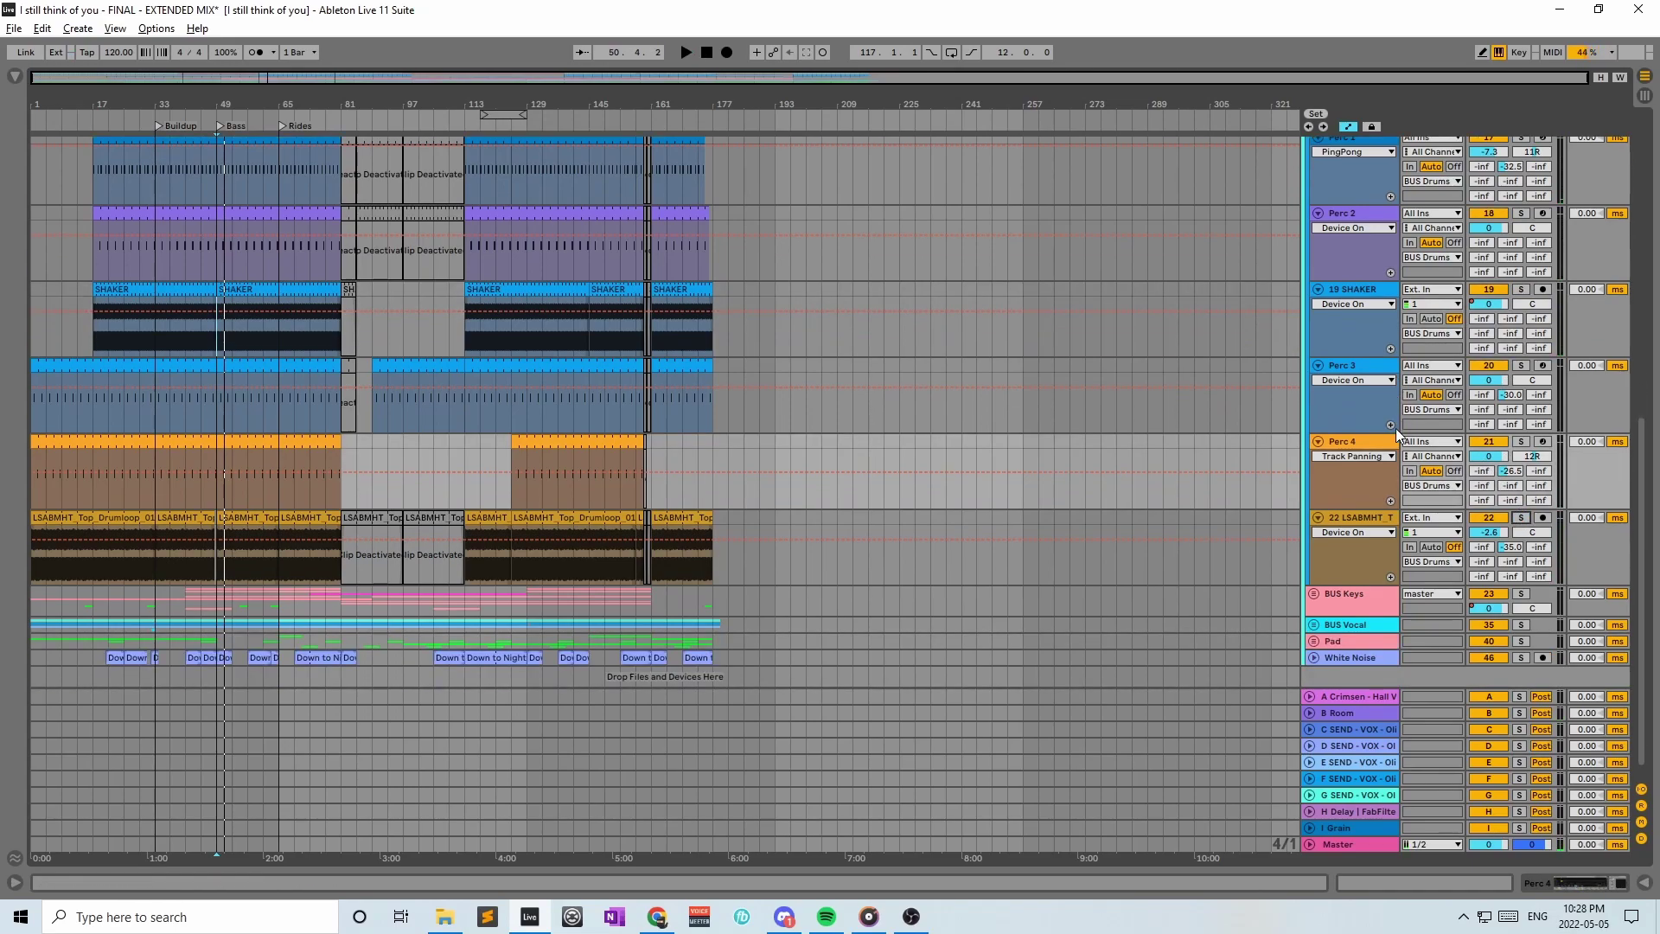
scroll(1354, 610, "down", 1)
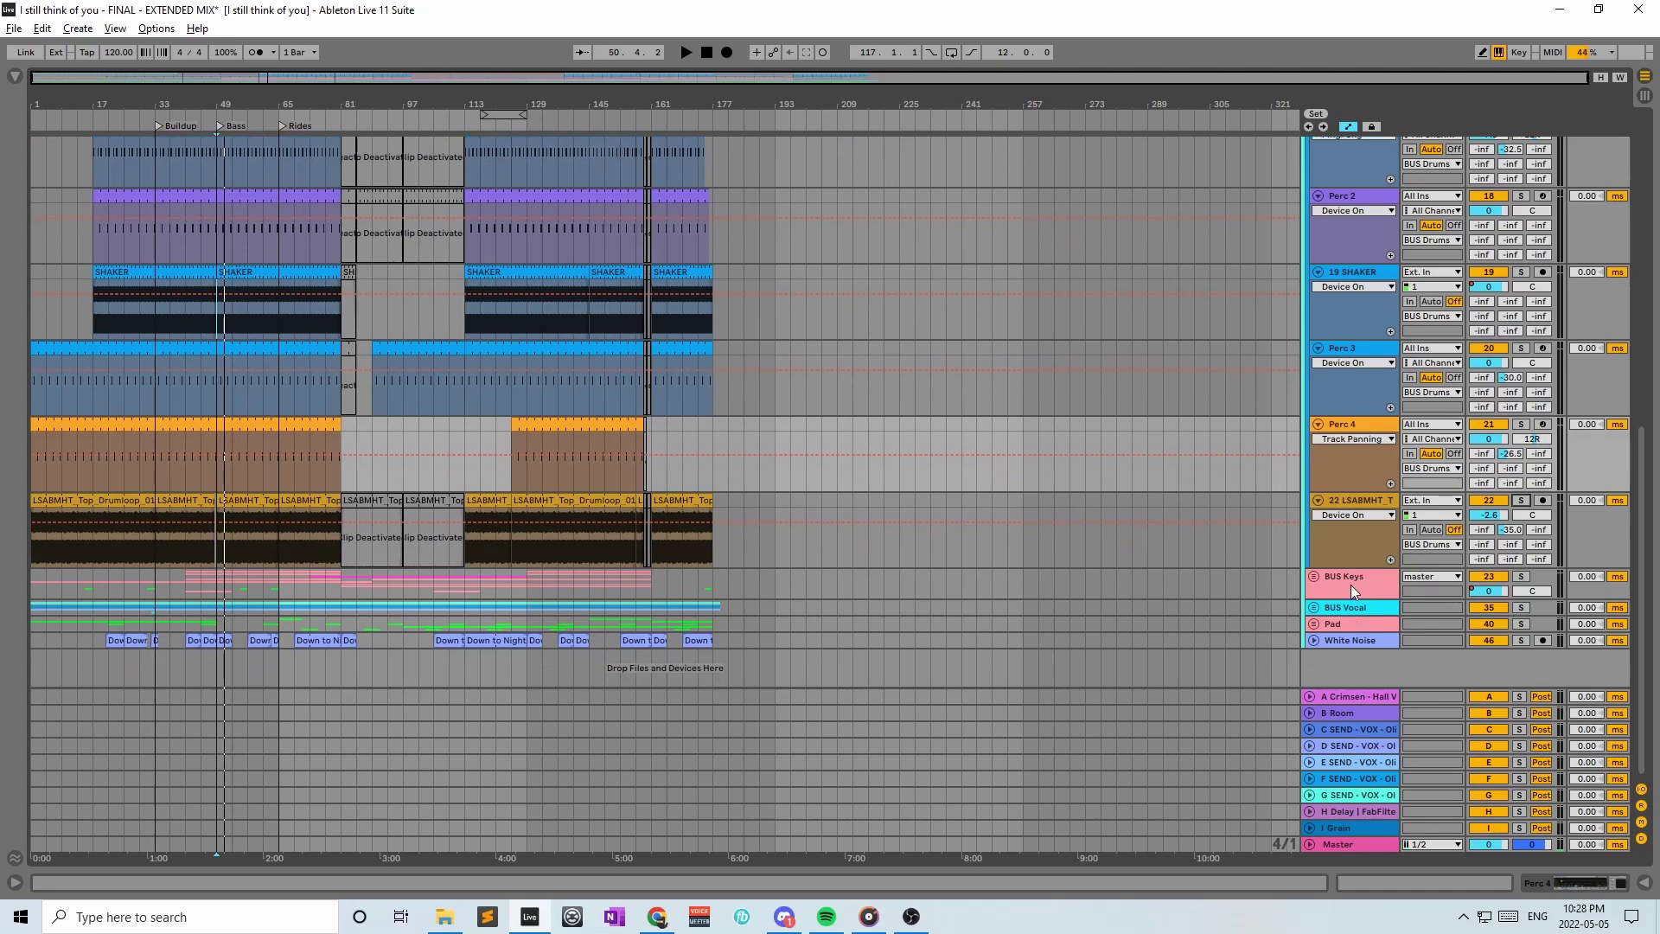
left_click(1345, 582)
left_click(1312, 576)
scroll(1379, 597, "down", 3)
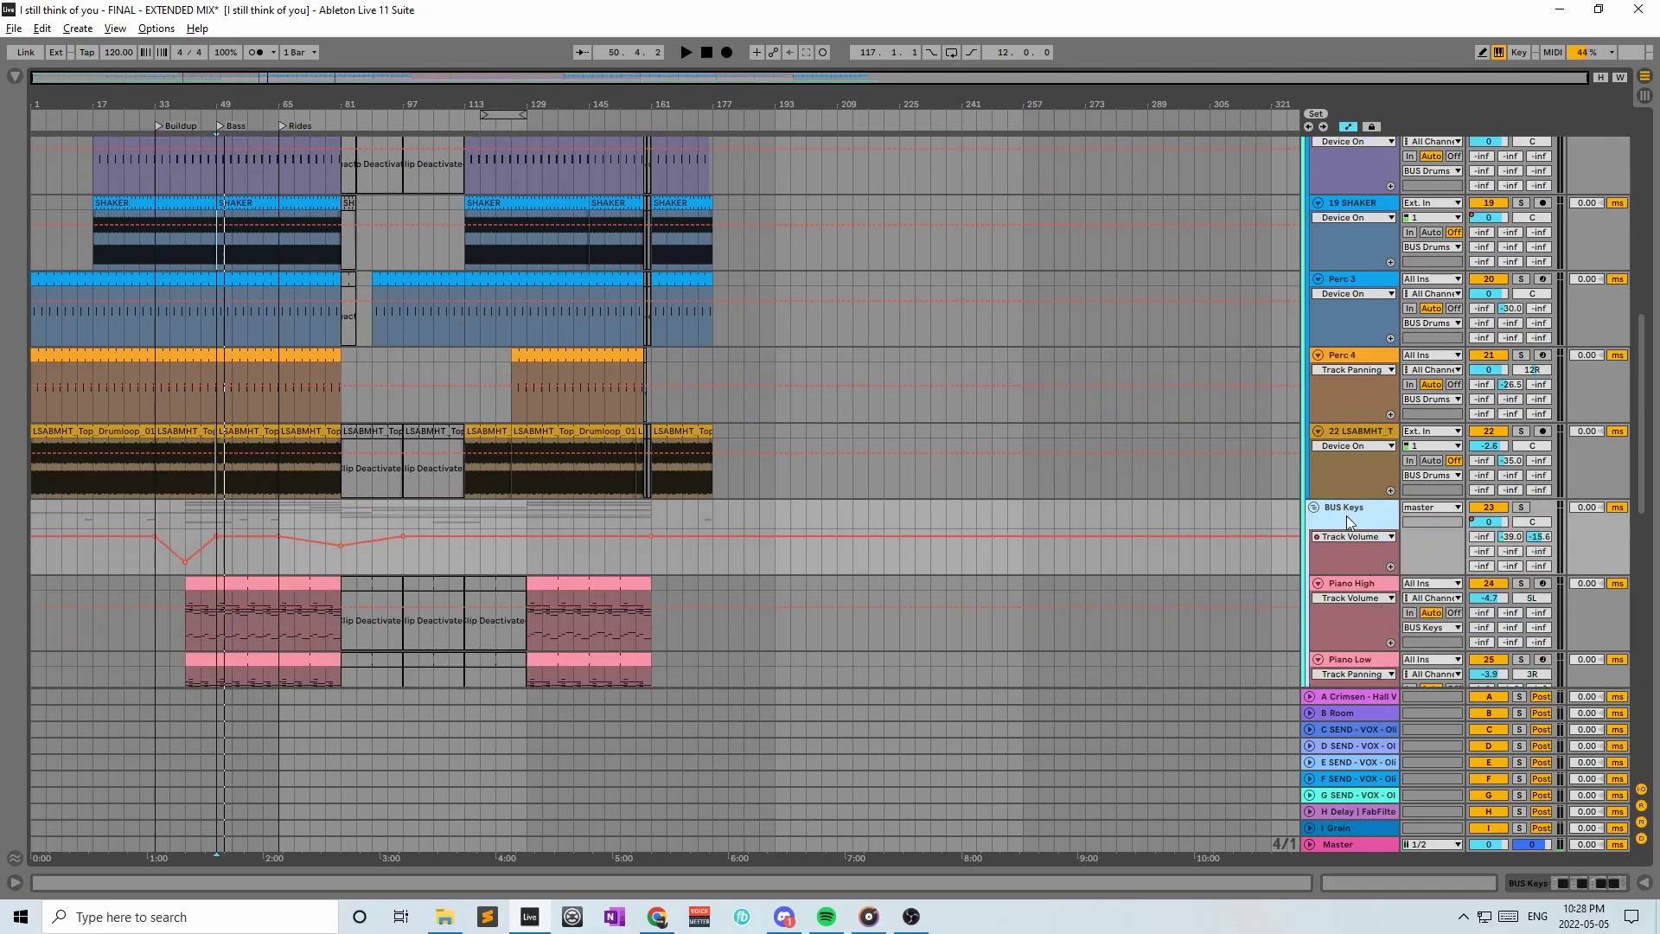
scroll(1356, 528, "down", 1)
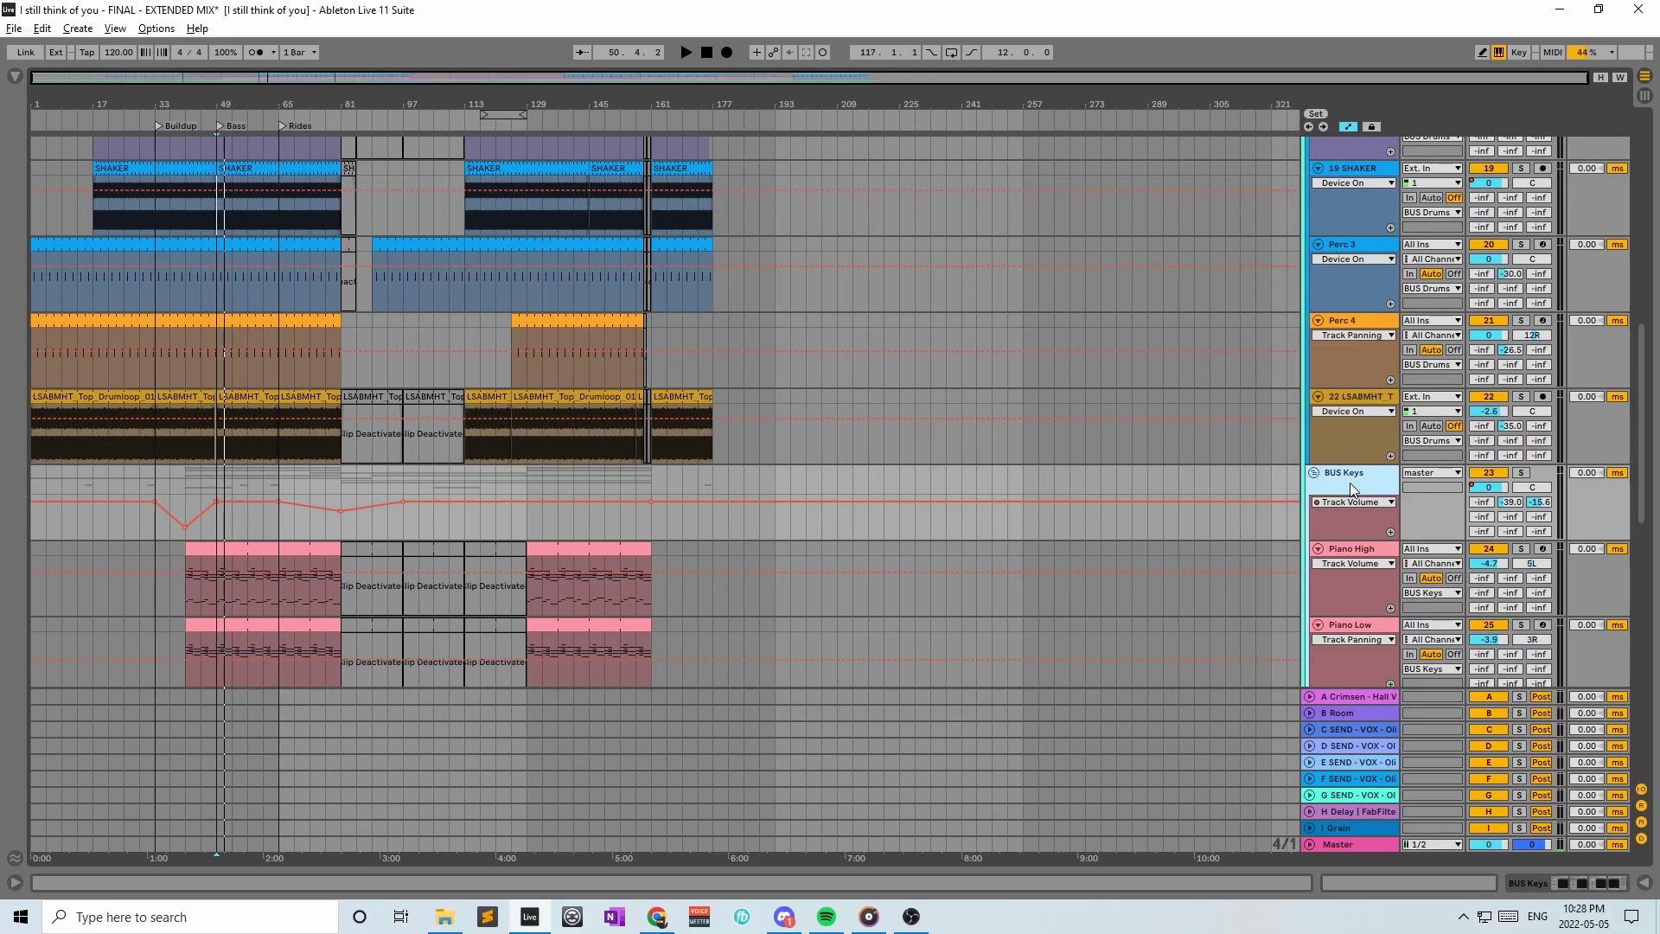
scroll(1403, 471, "down", 1)
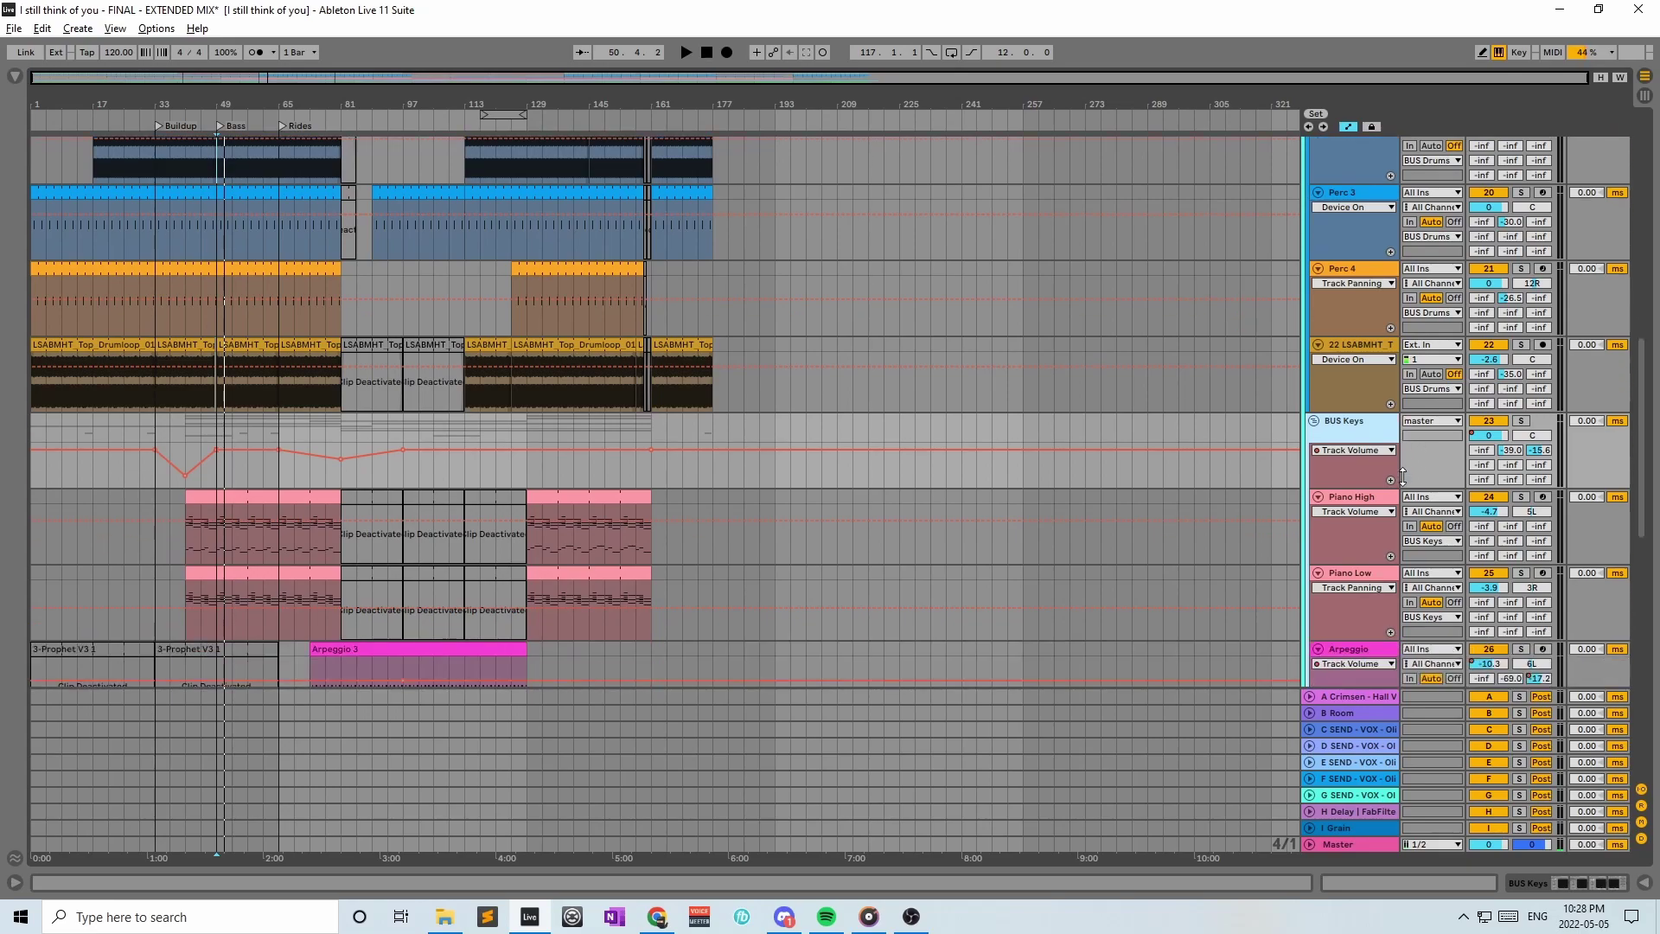
Fold the BUS Keys group and solo it in place of the BUS Drums group
left_click(1314, 422)
left_click(1314, 422)
left_click(1313, 424)
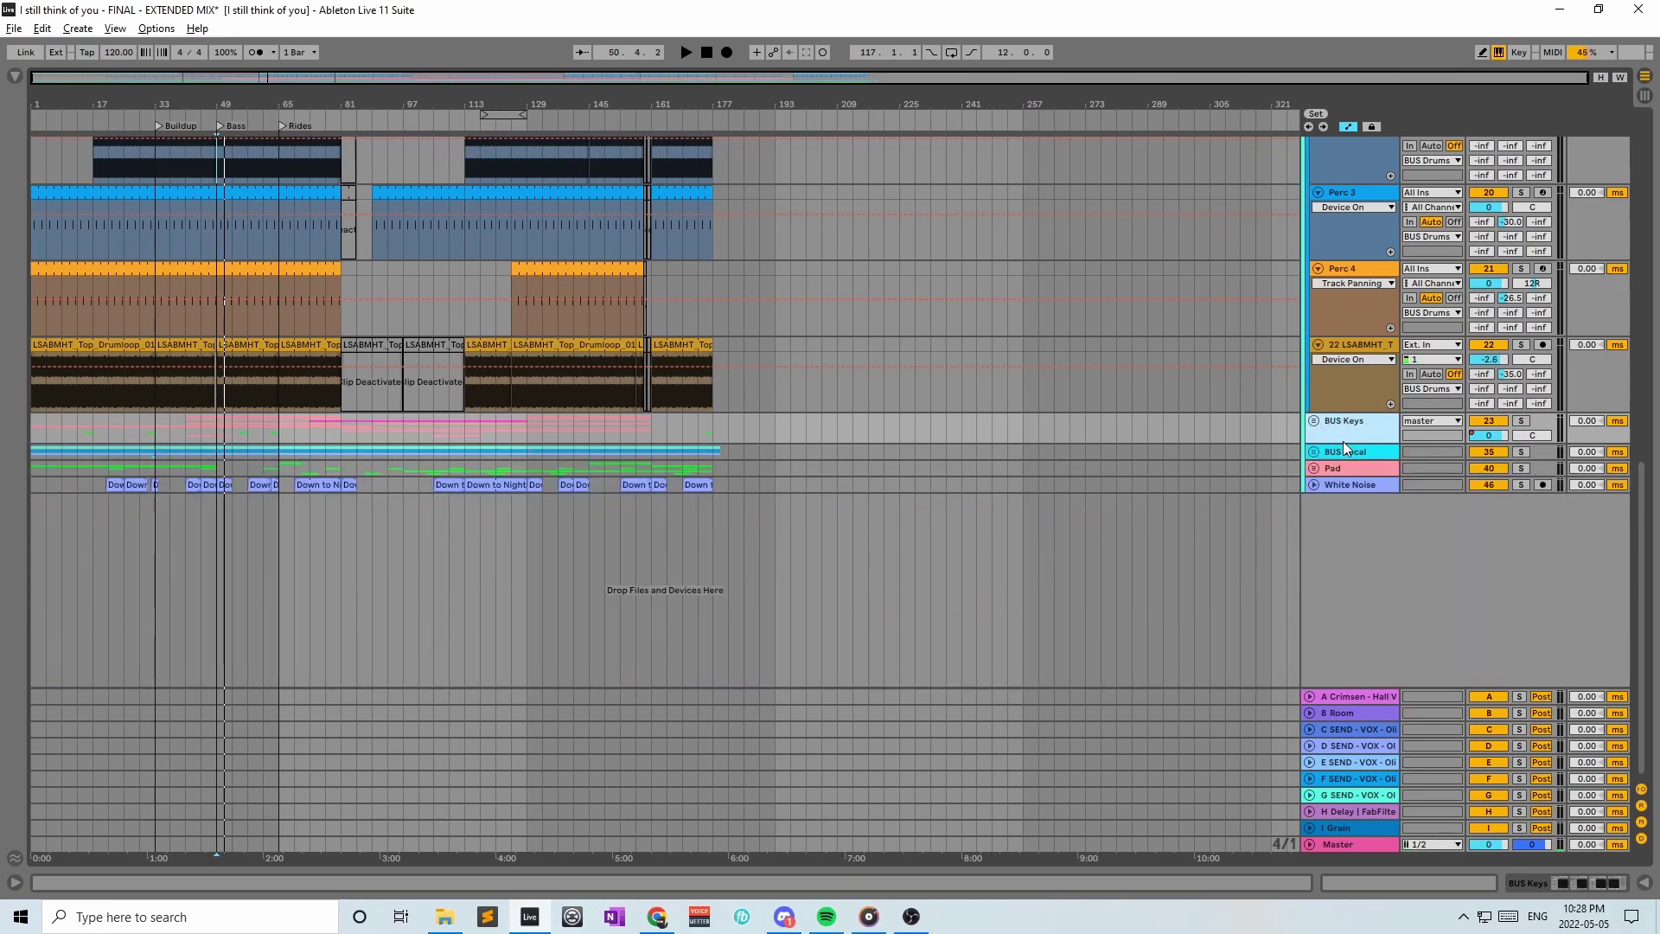
scroll(1342, 441, "up", 4)
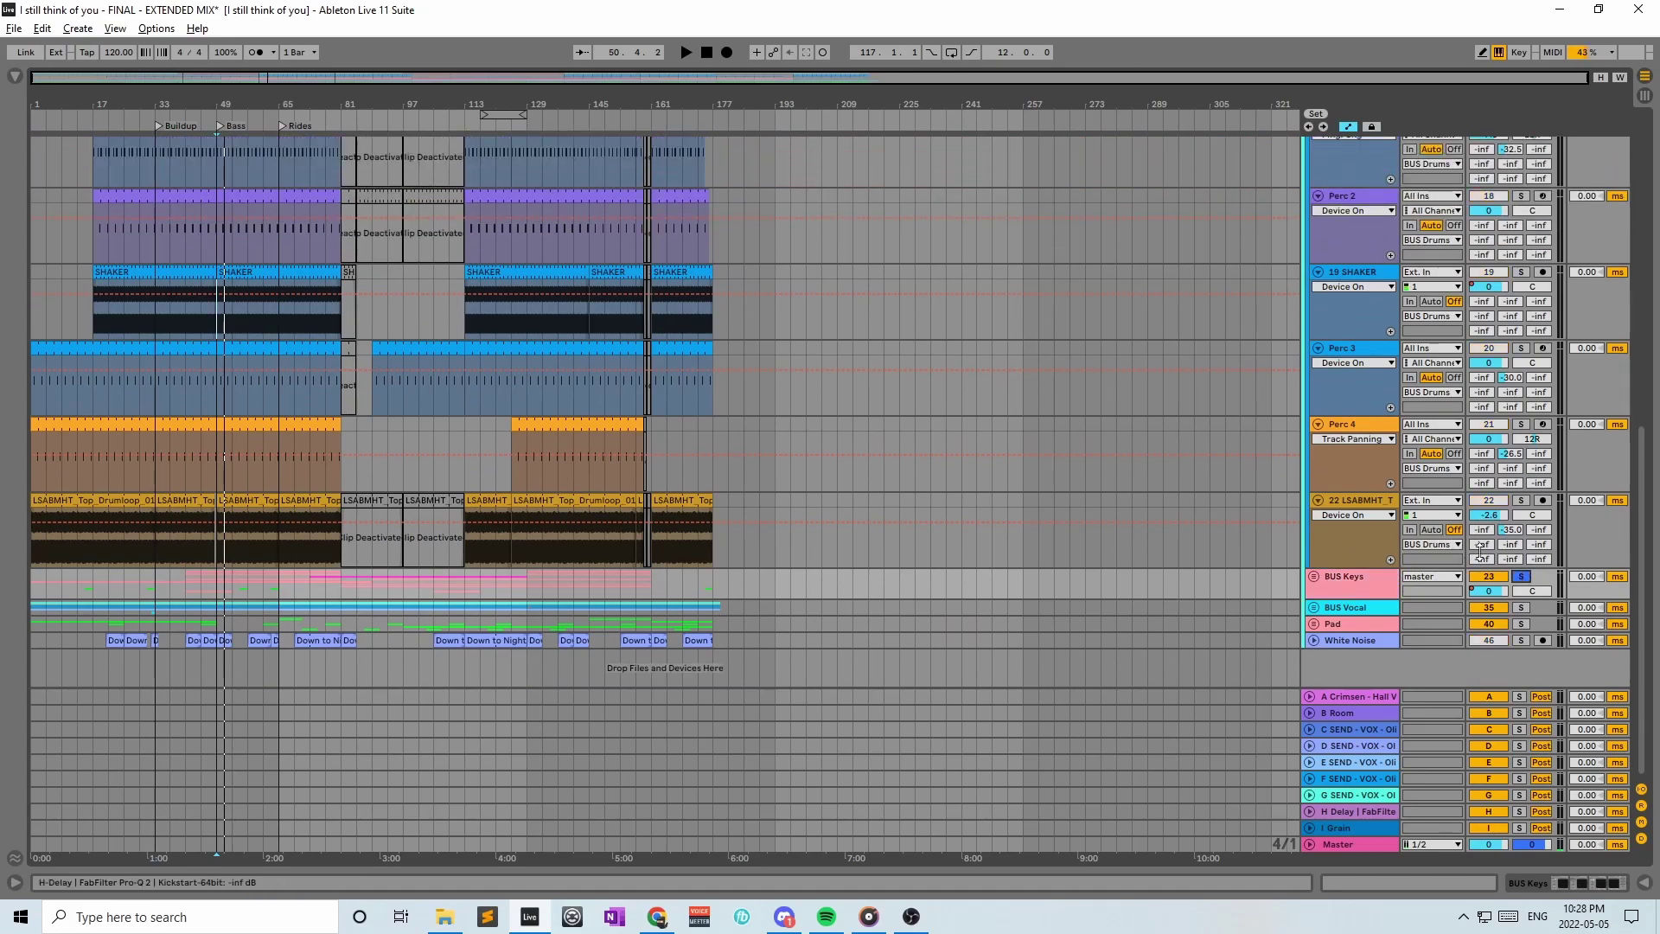
scroll(1394, 479, "up", 5)
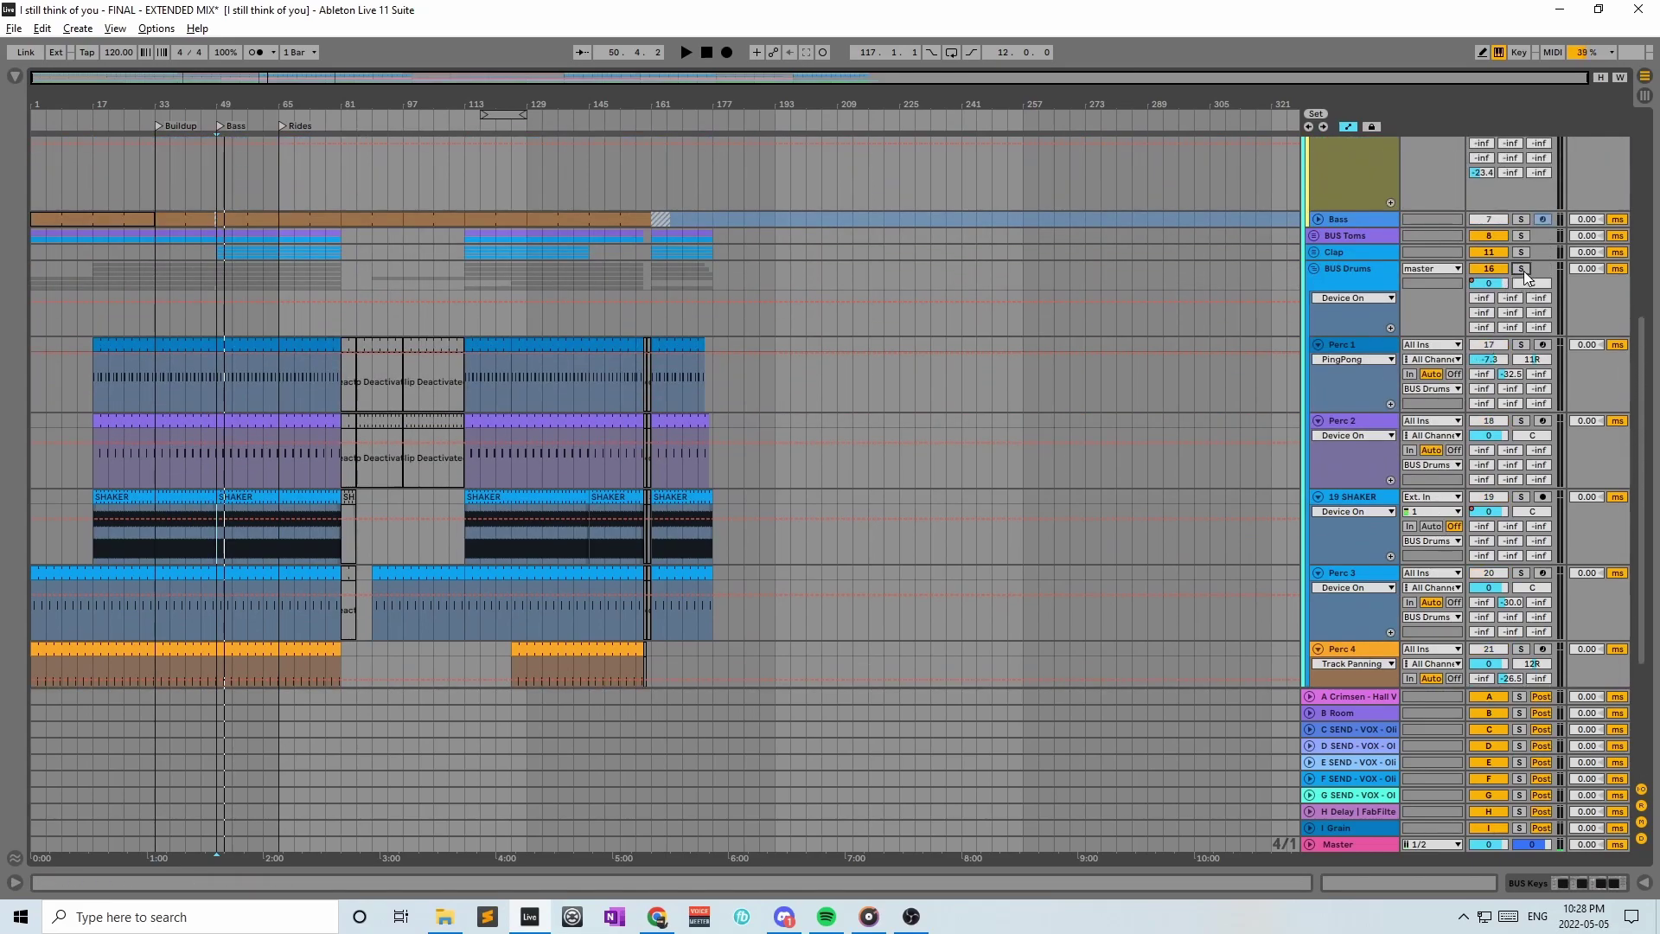
Fold the BUS Drums group, solo it together with BUS Keys, and play both from bar 49
left_click(1314, 268)
left_click(1343, 282)
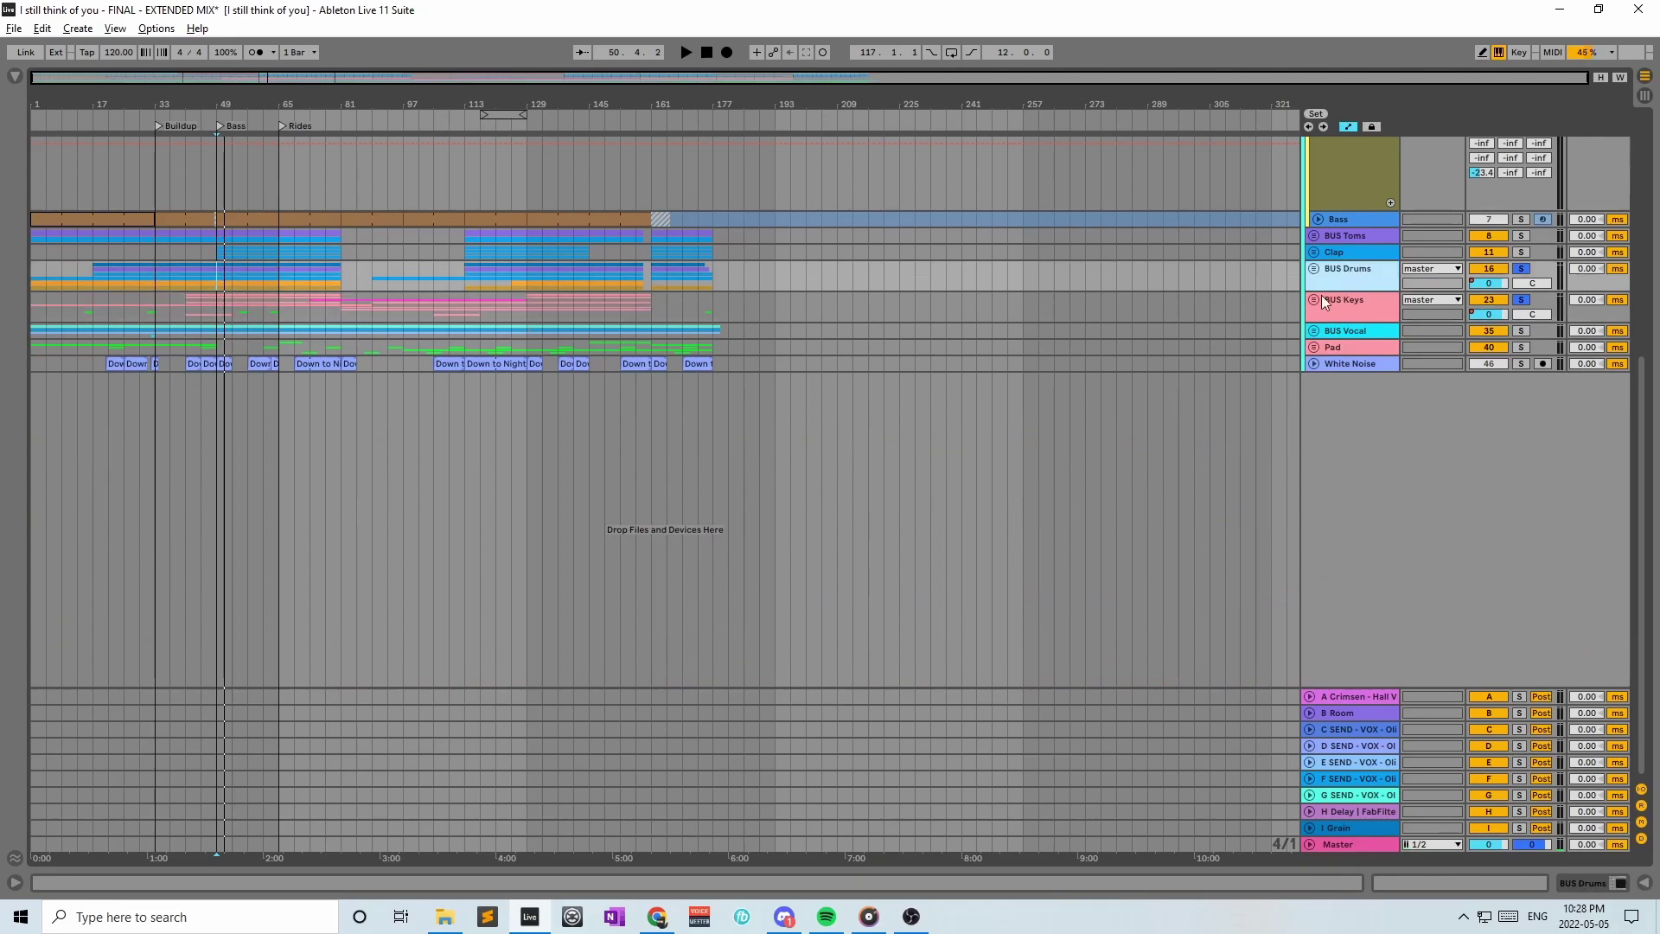
left_click(221, 279)
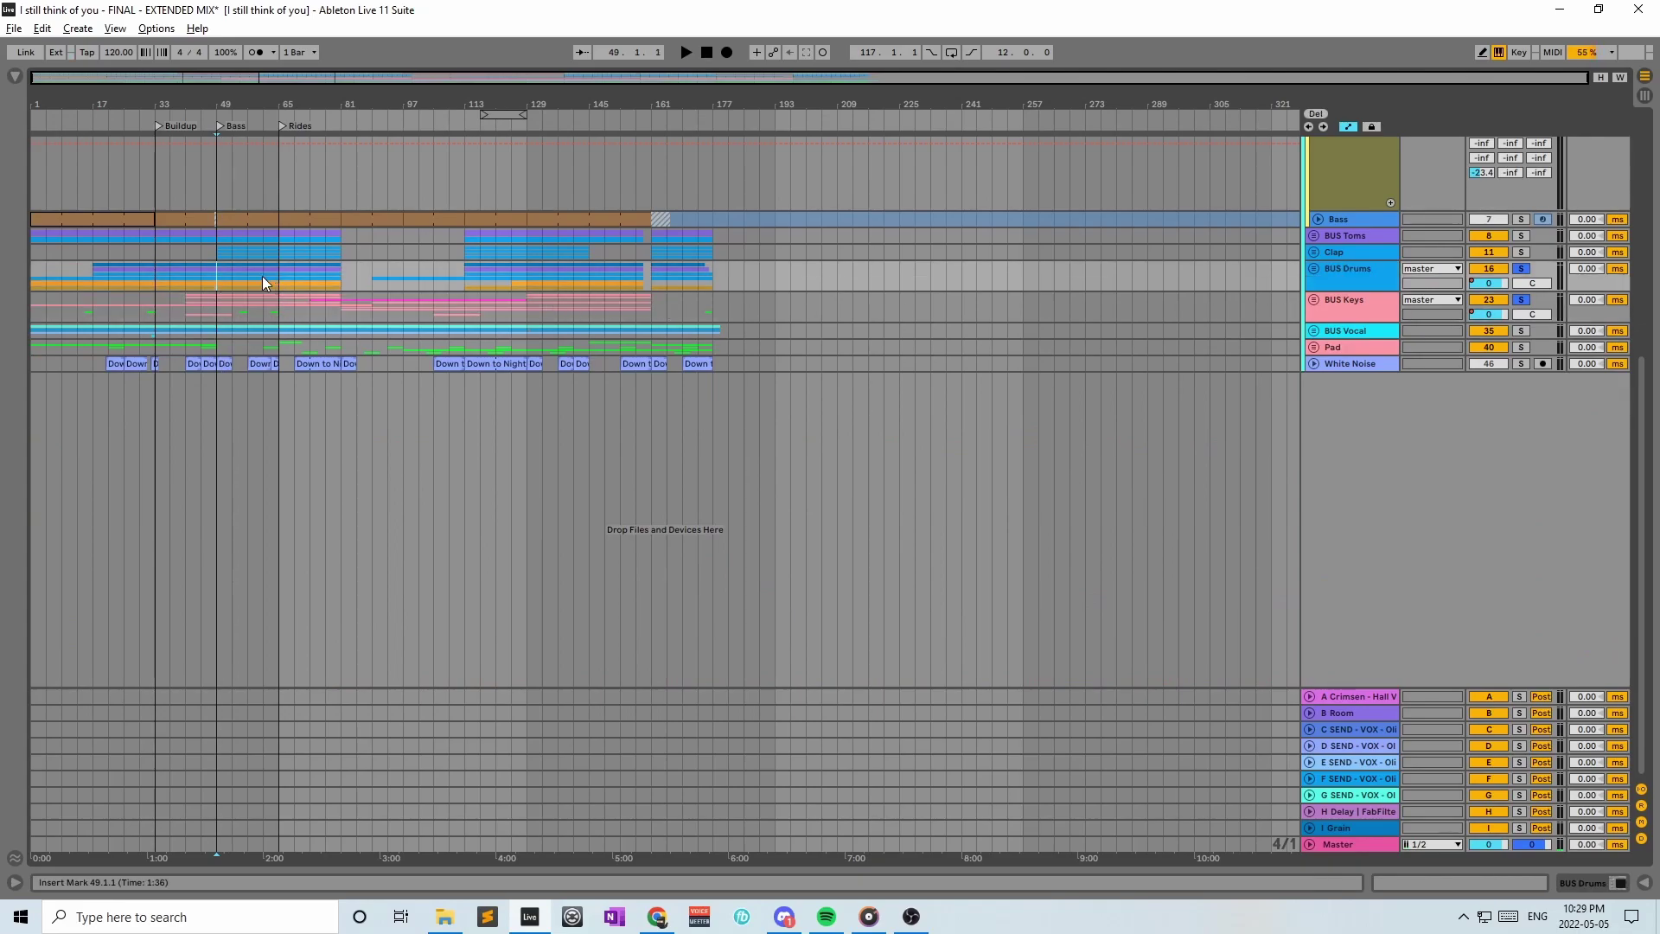
key("space")
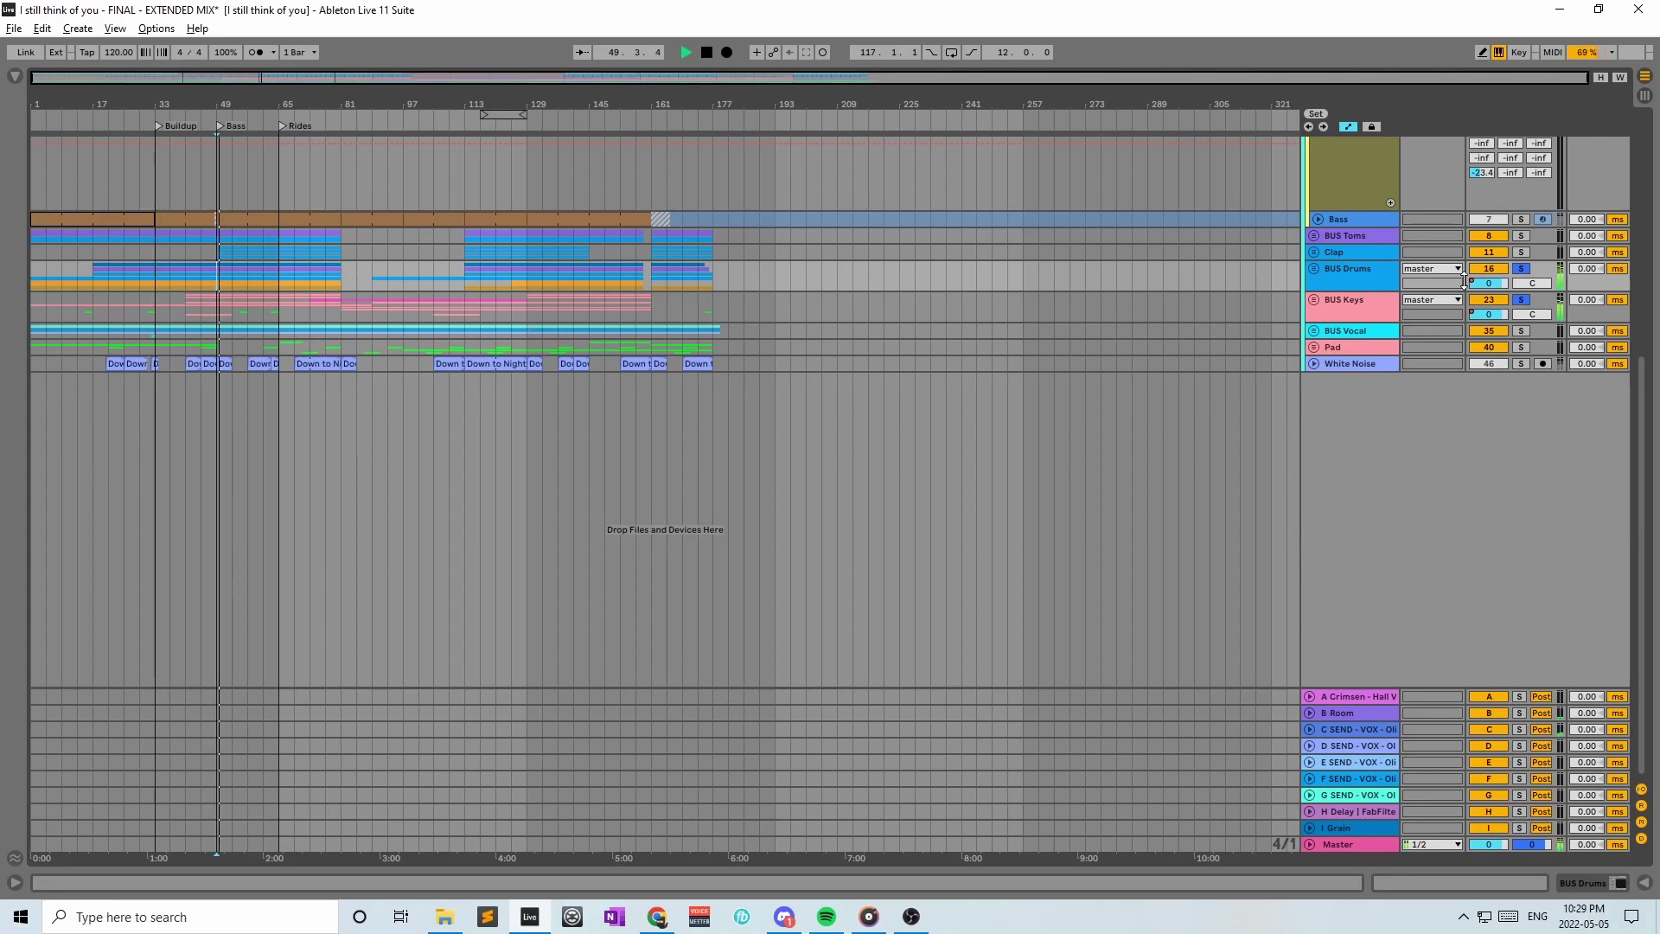
Unfold the BUS Keys group during playback to look over its tracks, stop playback, and fold the group again
left_click(1374, 310)
left_click(1313, 299)
scroll(1357, 318, "down", 2)
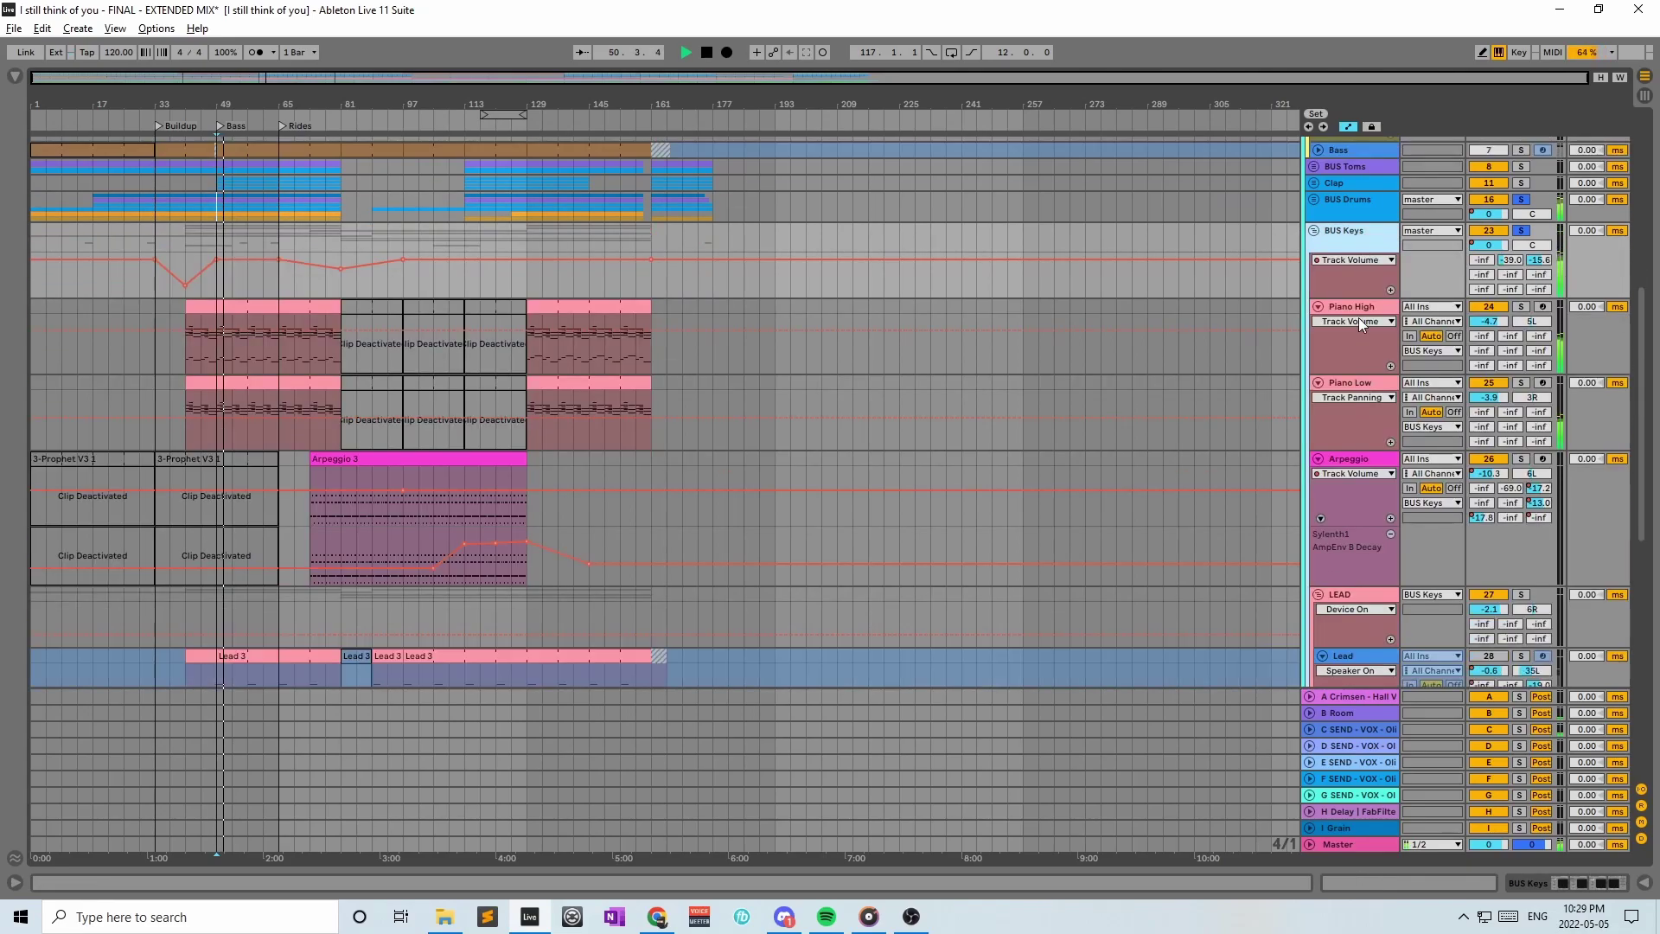
scroll(1373, 292, "up", 1)
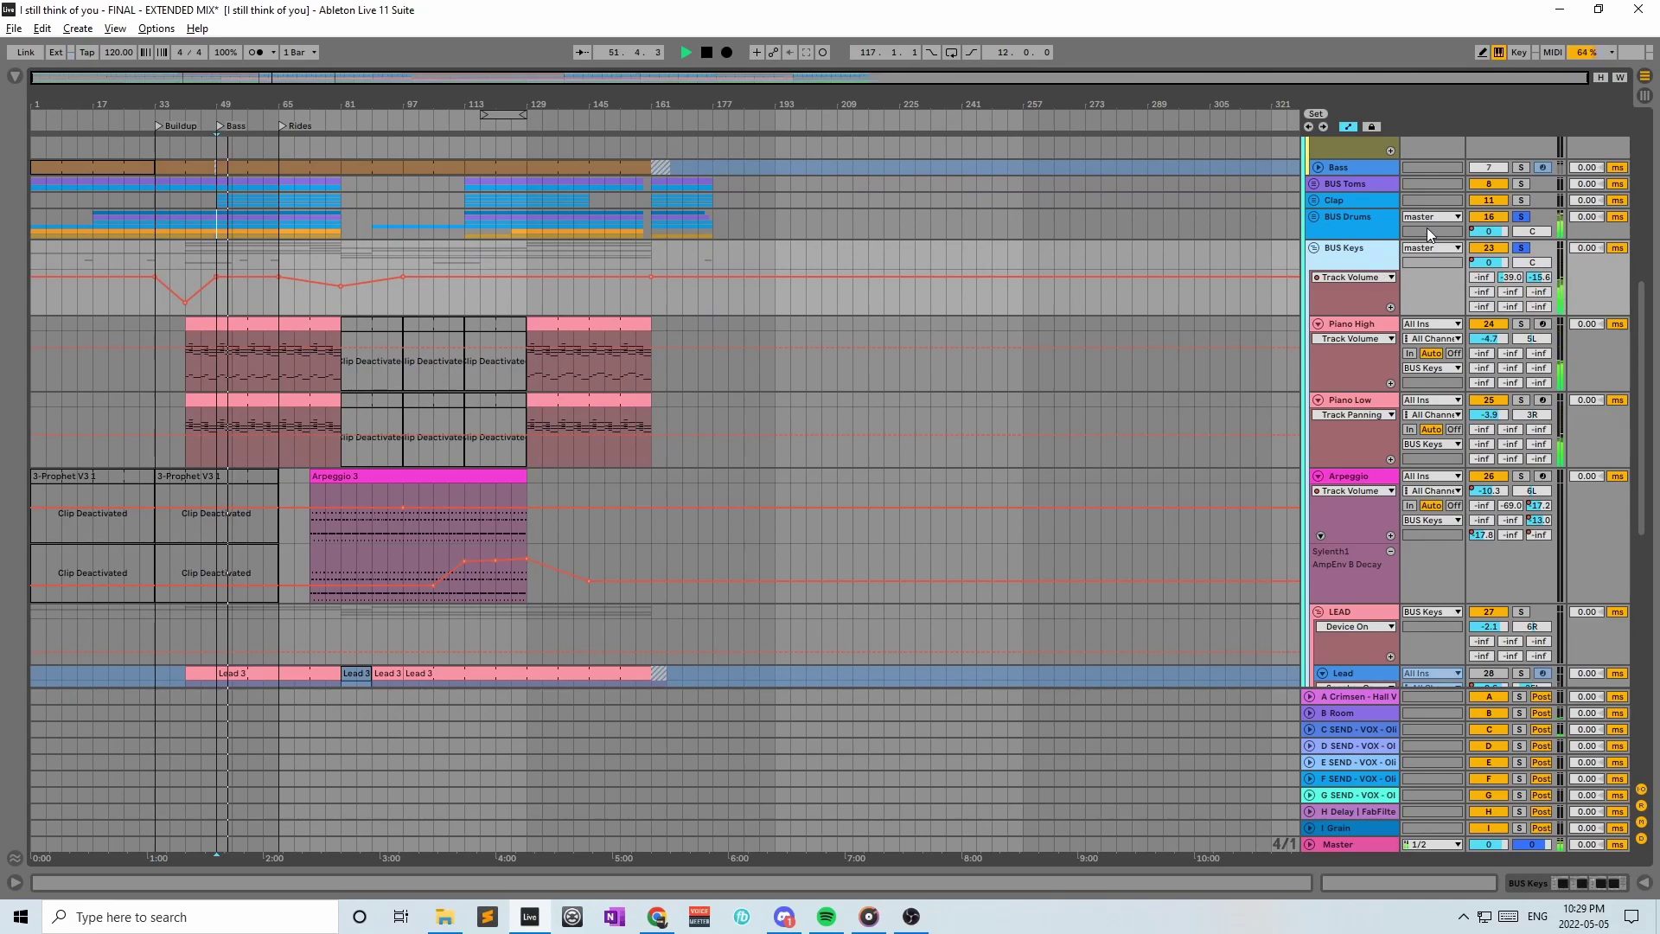
left_click(1334, 223)
key("space")
left_click(1352, 245)
left_click(1375, 216)
left_click(1316, 249)
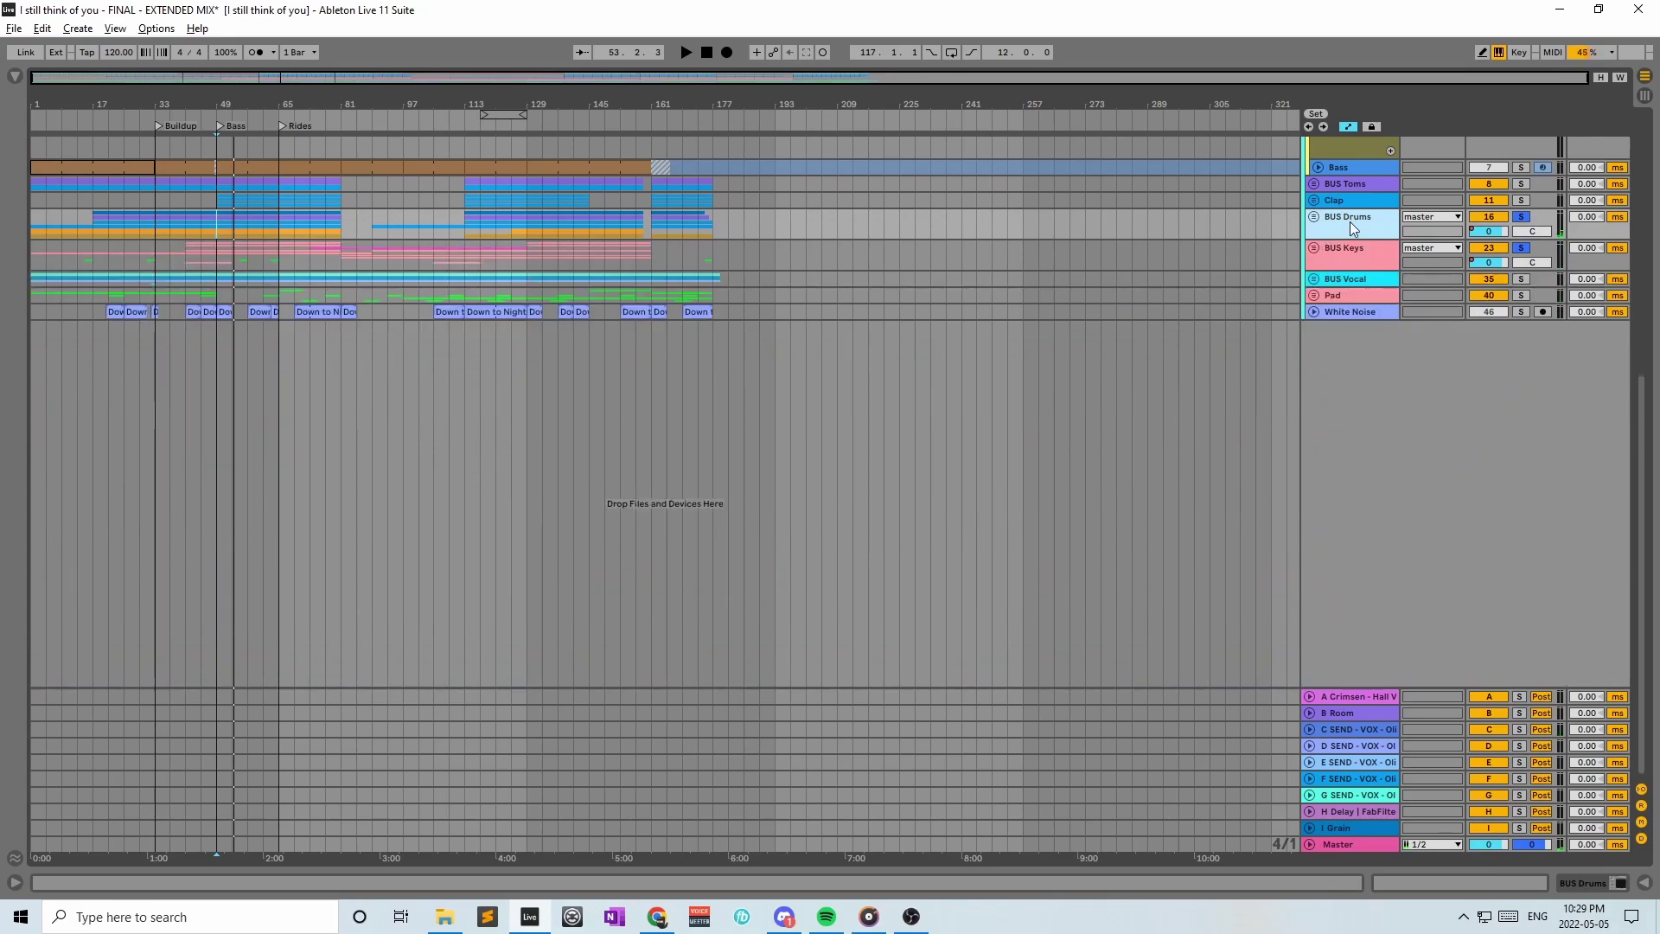
Unfold the Clap group and the BUS Vocal group in turn to view their tracks, folding each one again
left_click(1320, 205)
left_click(1315, 201)
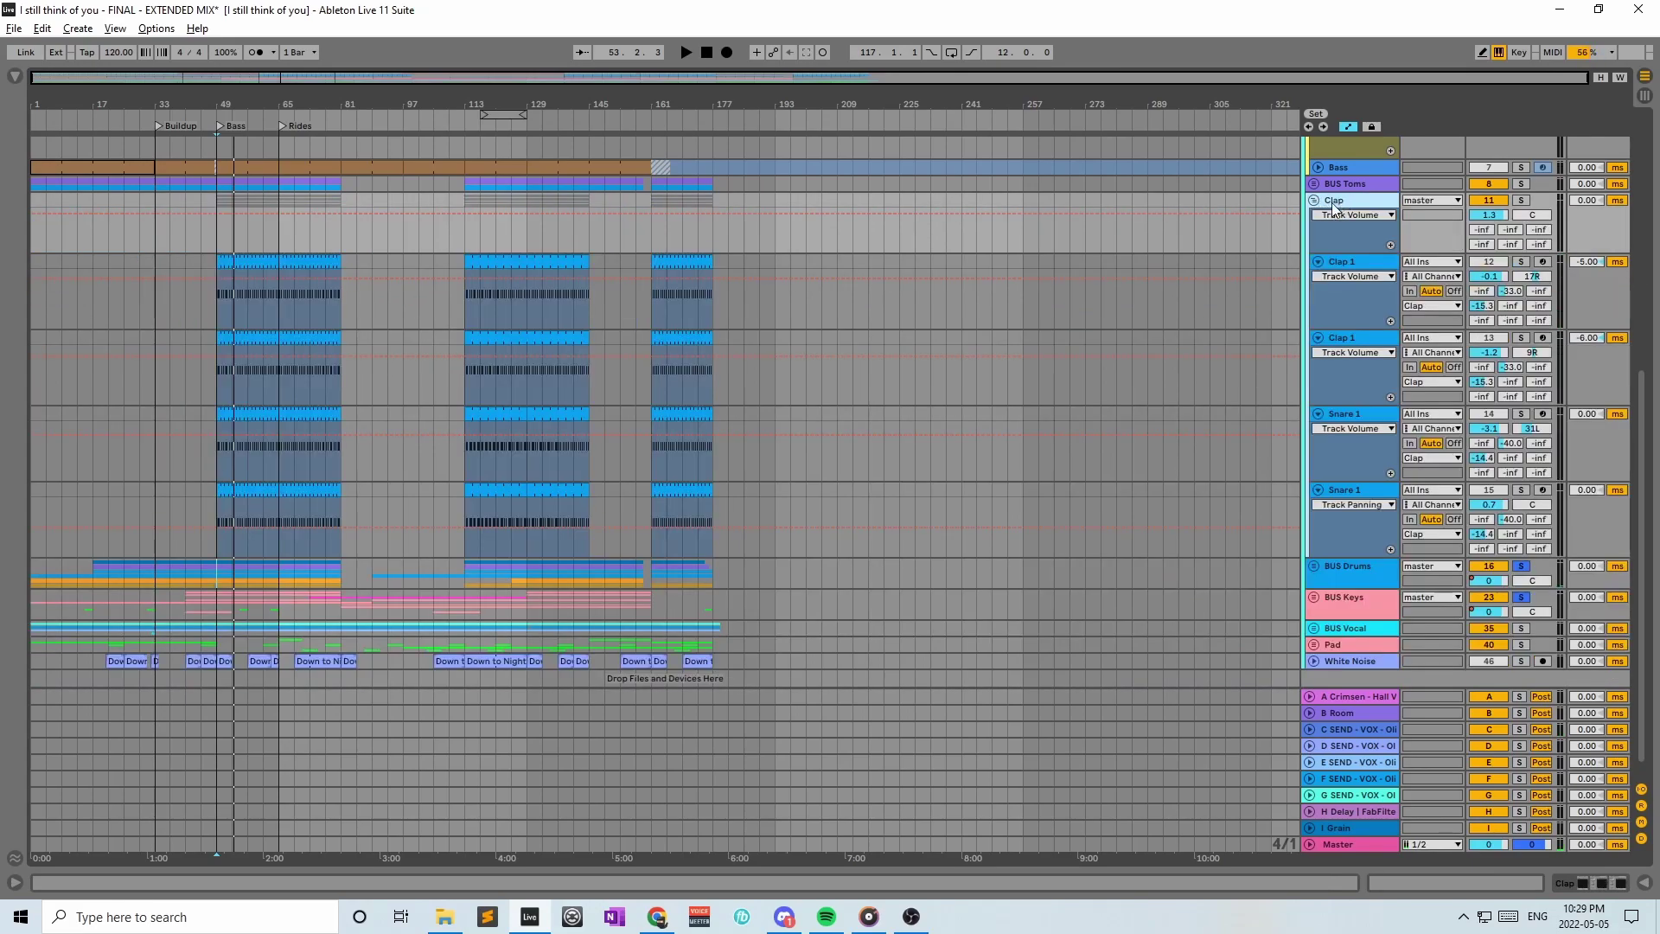
left_click(1316, 200)
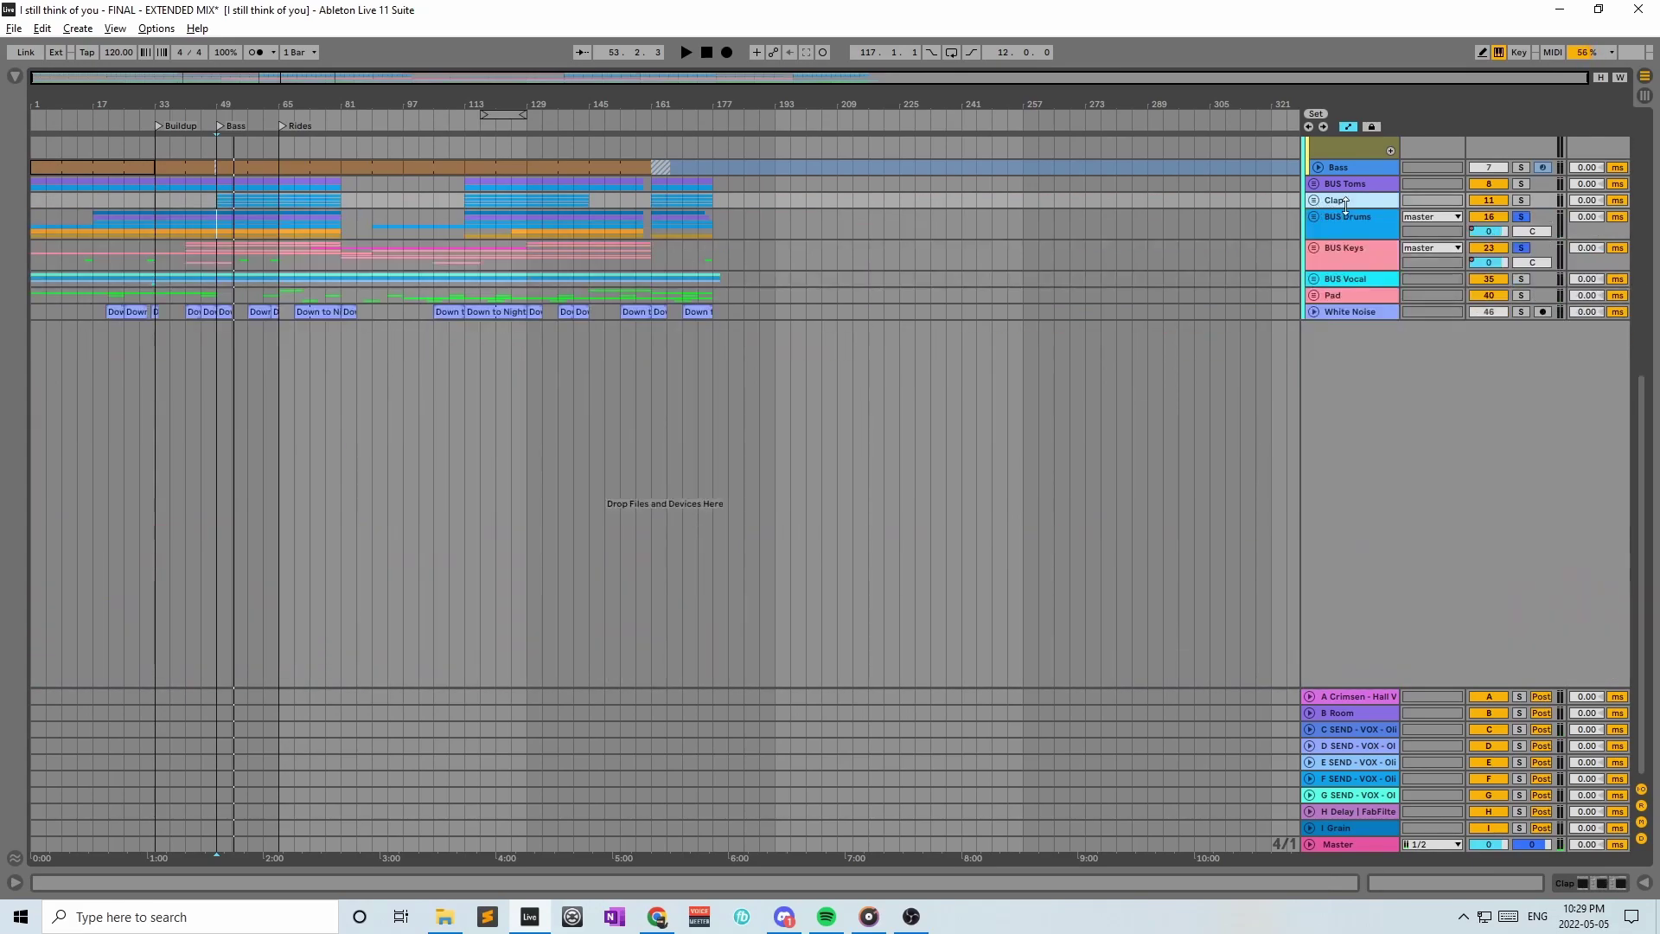
left_click(1354, 275)
left_click(1314, 279)
scroll(1364, 260, "down", 1)
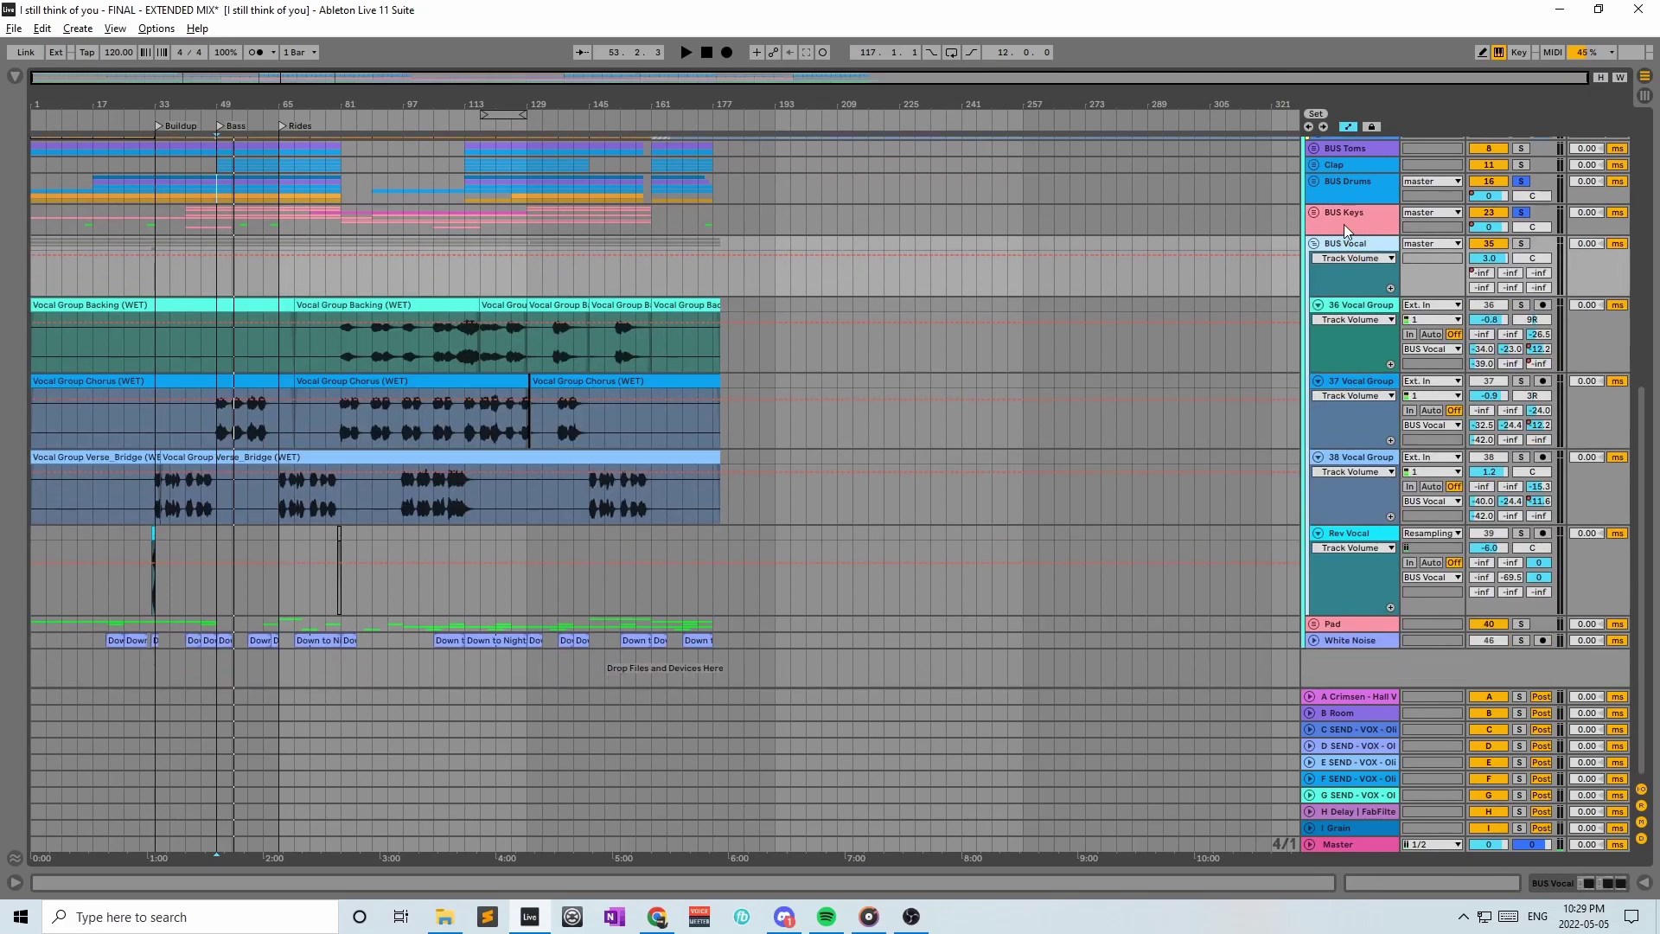
left_click(1333, 191)
left_click(1315, 246)
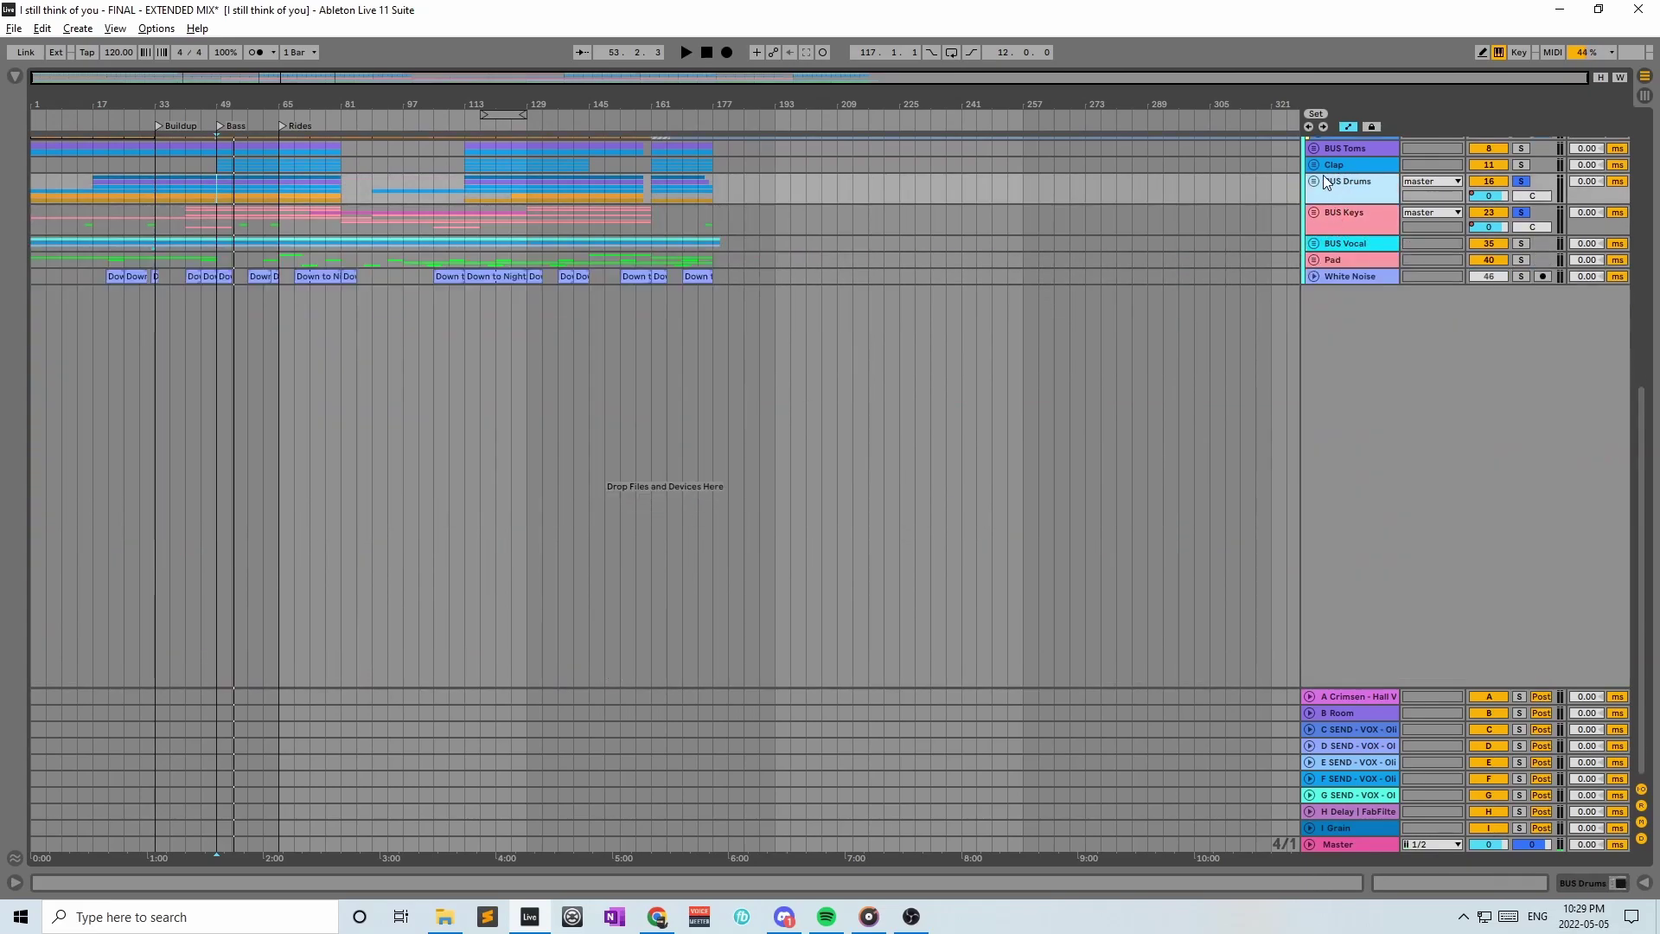
Show the BUS Drums device chain, clear the BUS Drums and BUS Keys solos, and unfold the BUS Drums group
left_click(1351, 200)
left_click(1578, 882)
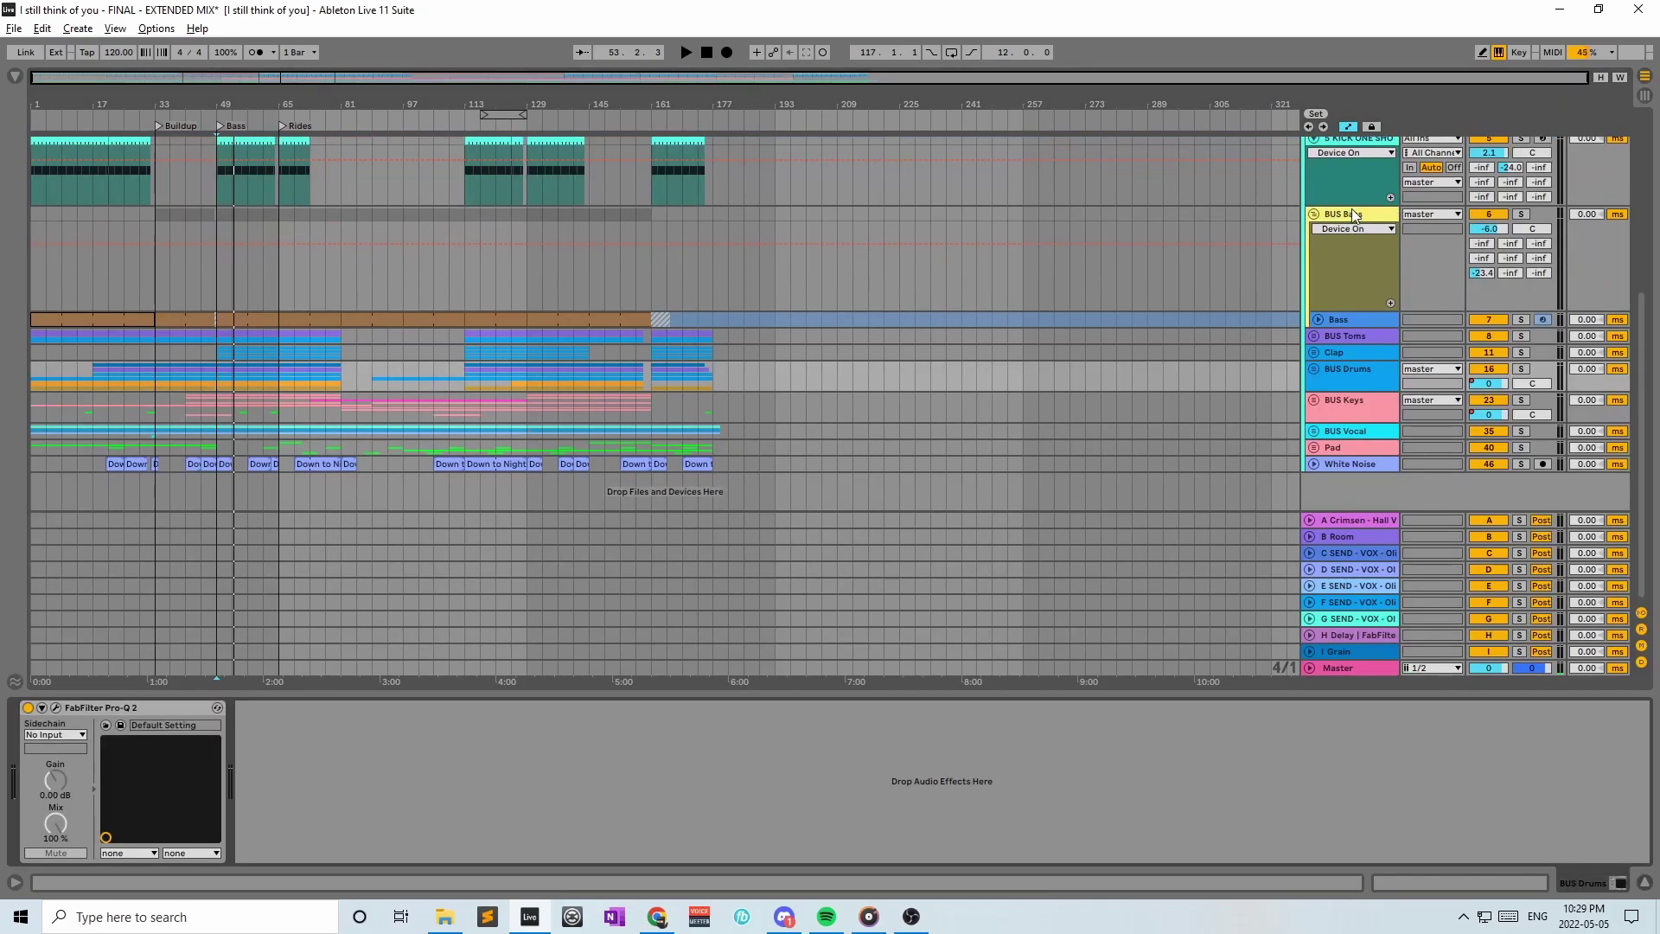
left_click(1316, 369)
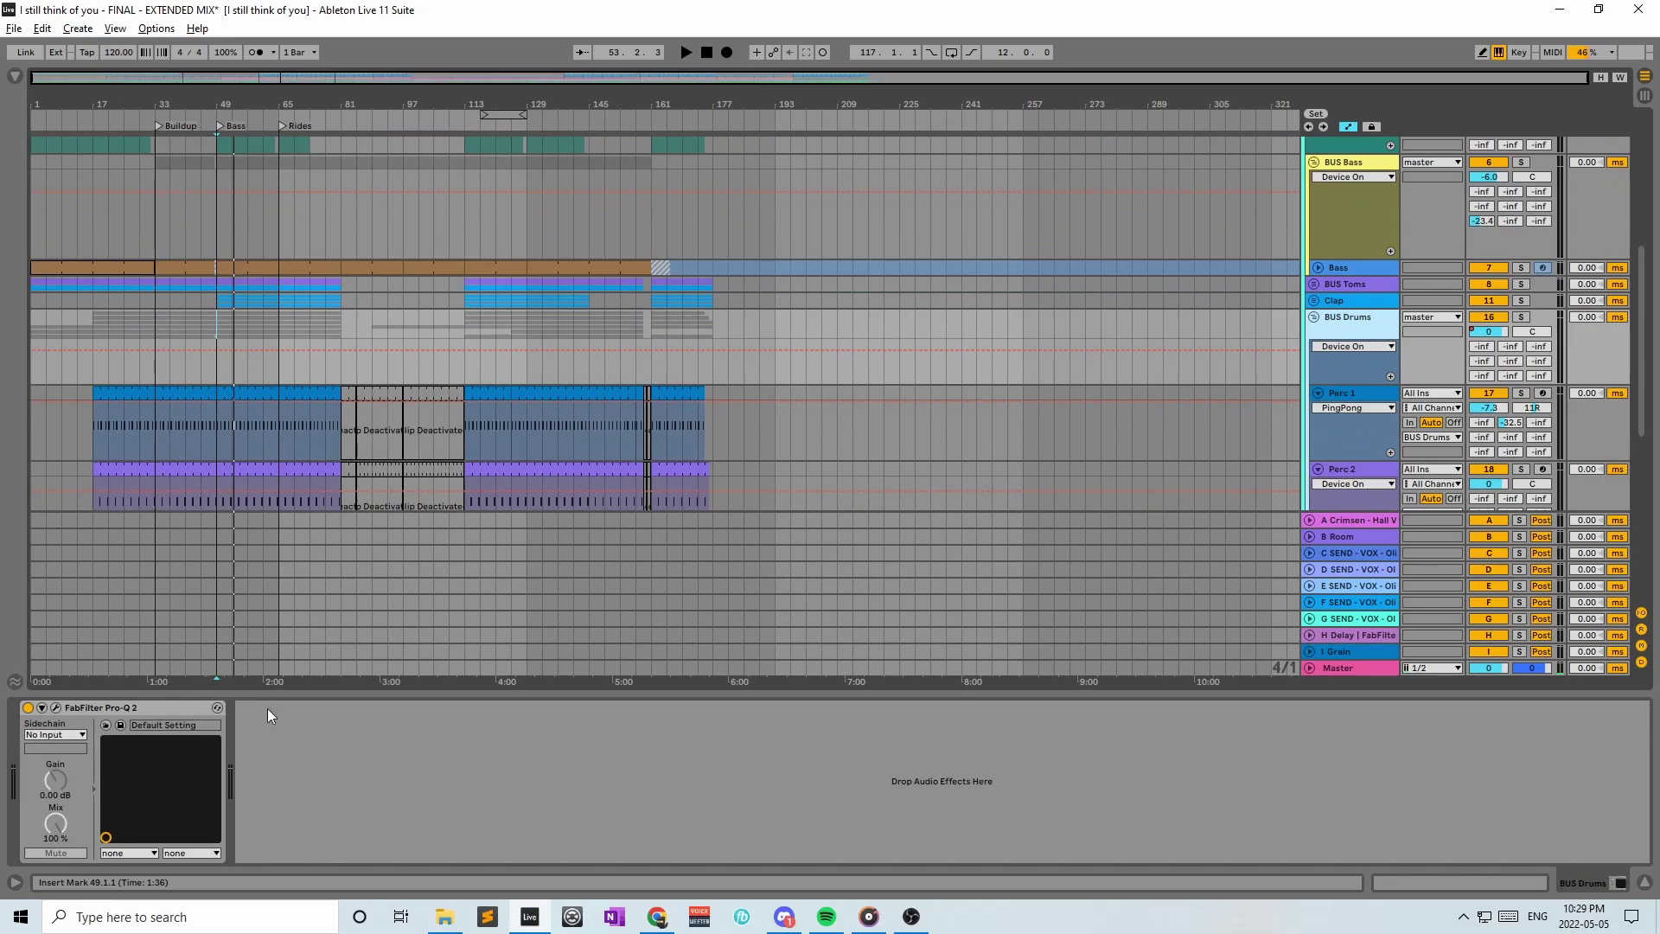
scroll(1160, 492, "down", 2)
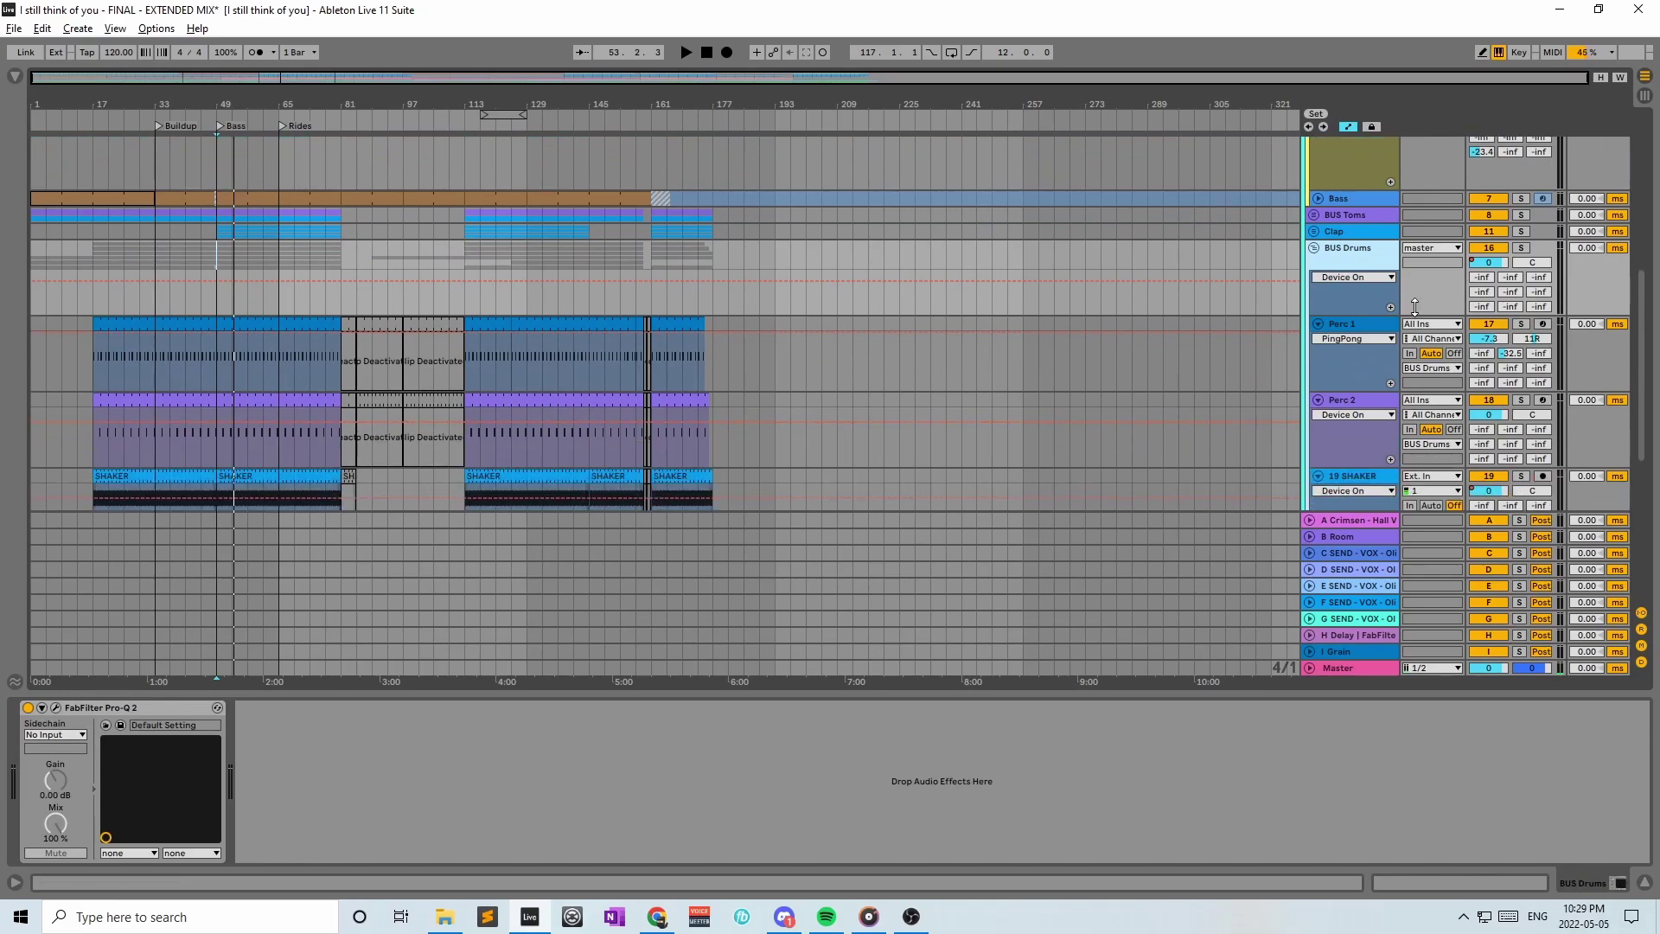
Inspect the Perc 1 and Perc 2 device chains and place the playback start at bar 53
left_click(1384, 325)
scroll(1389, 440, "down", 2)
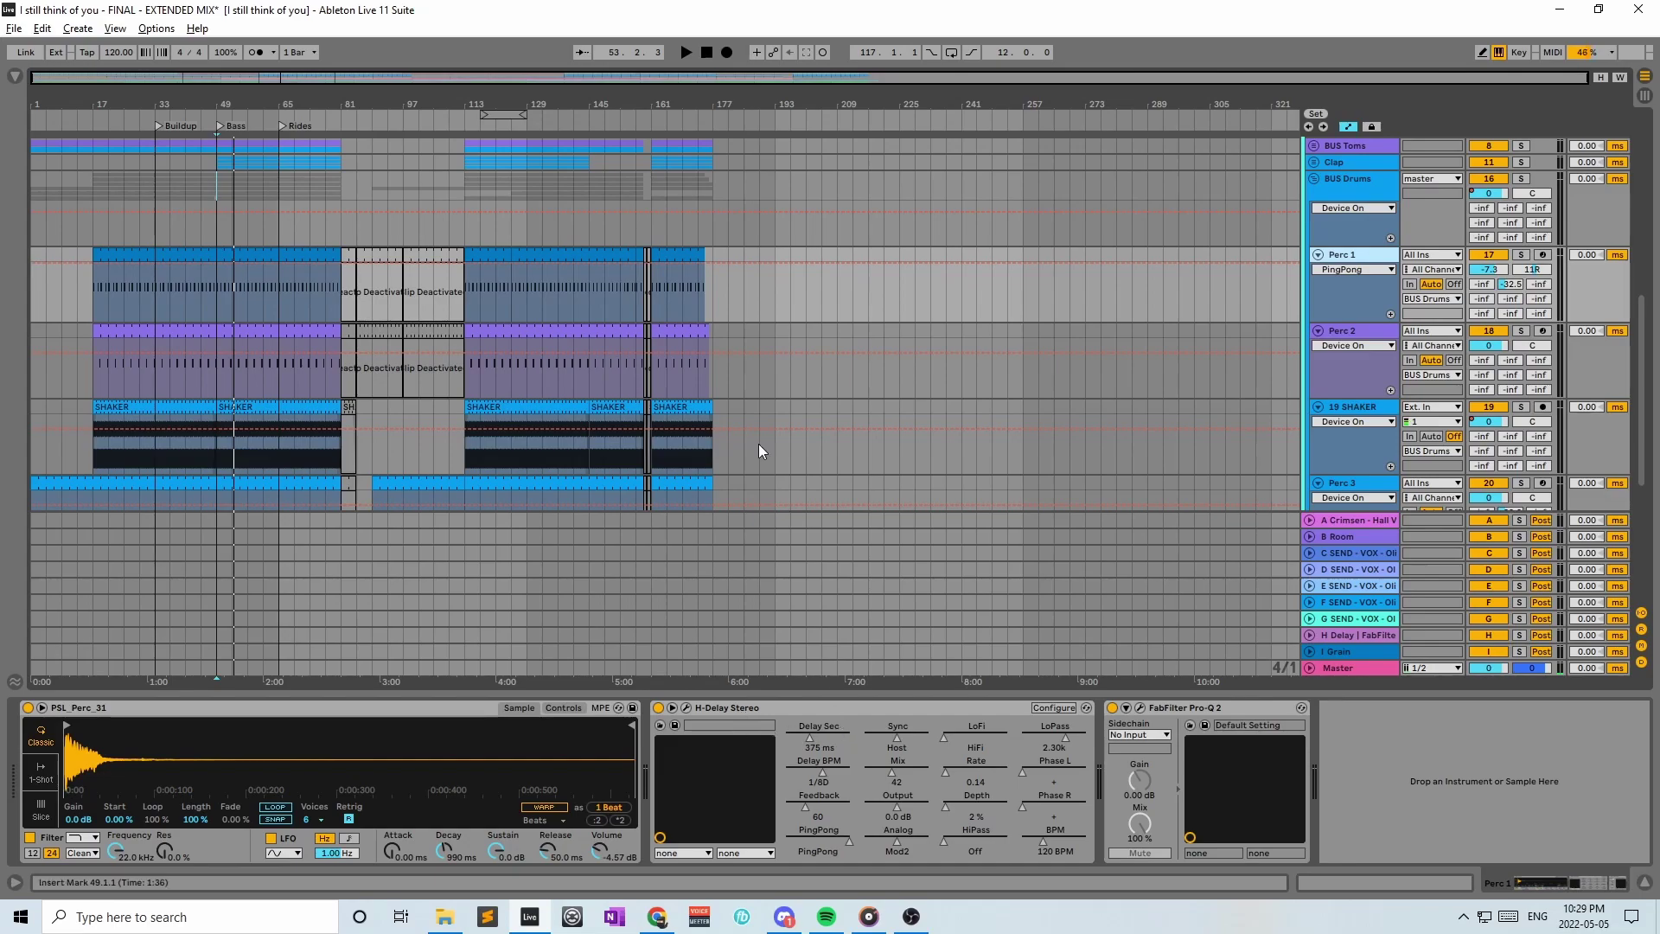
left_click(232, 299)
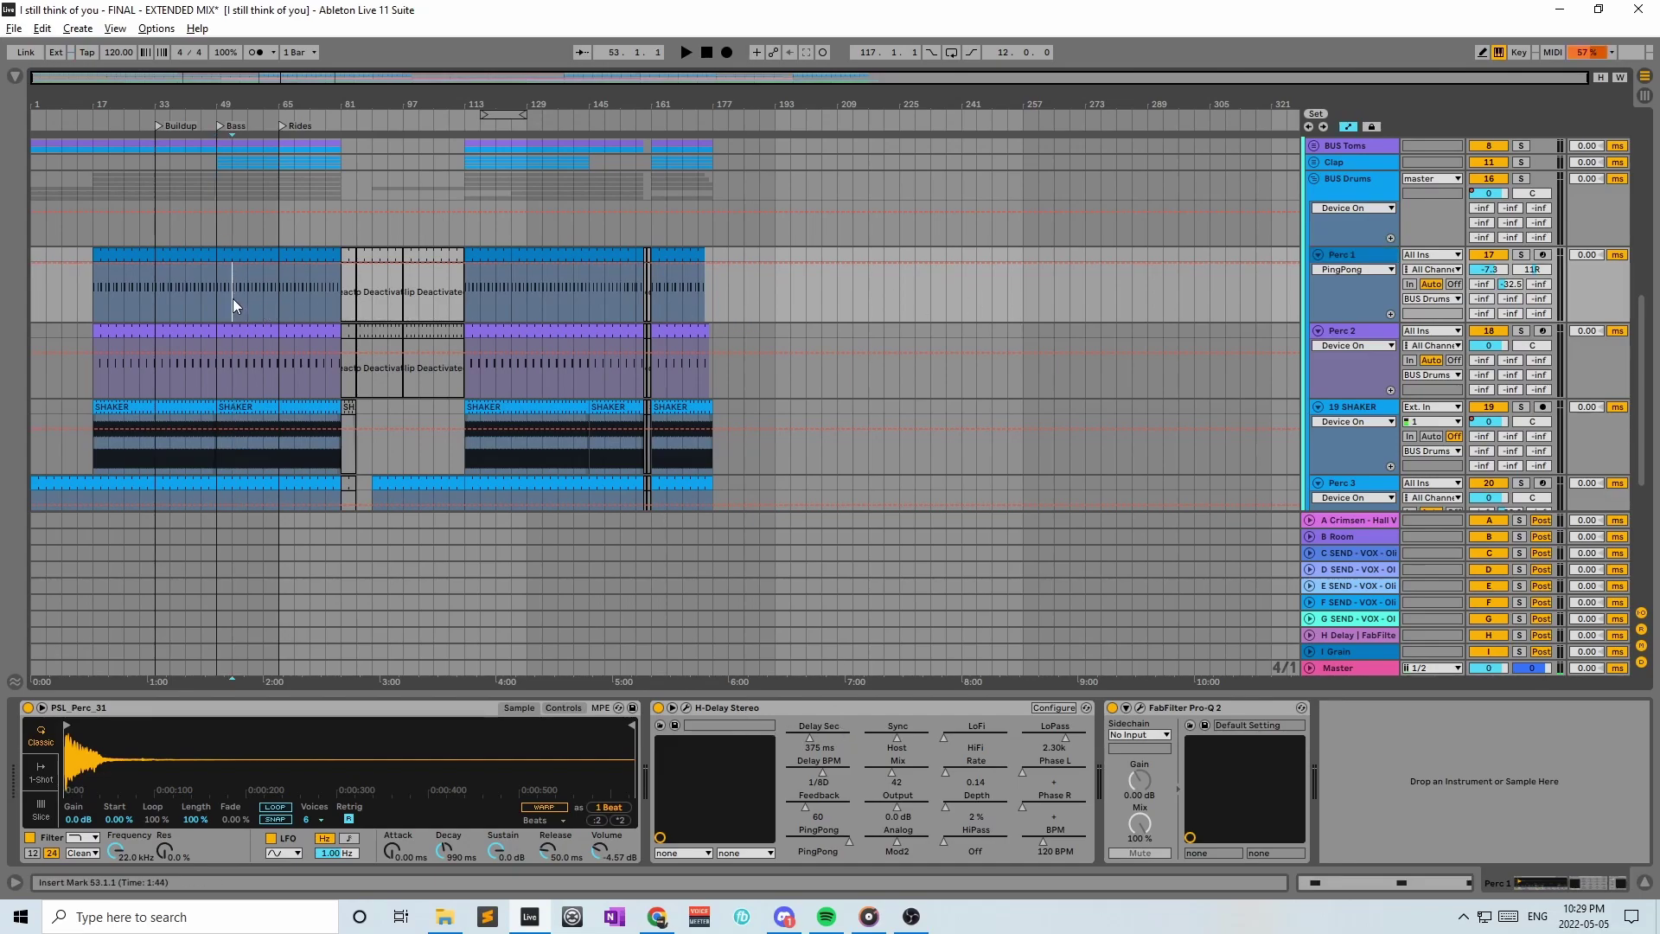
scroll(294, 294, "down", 2)
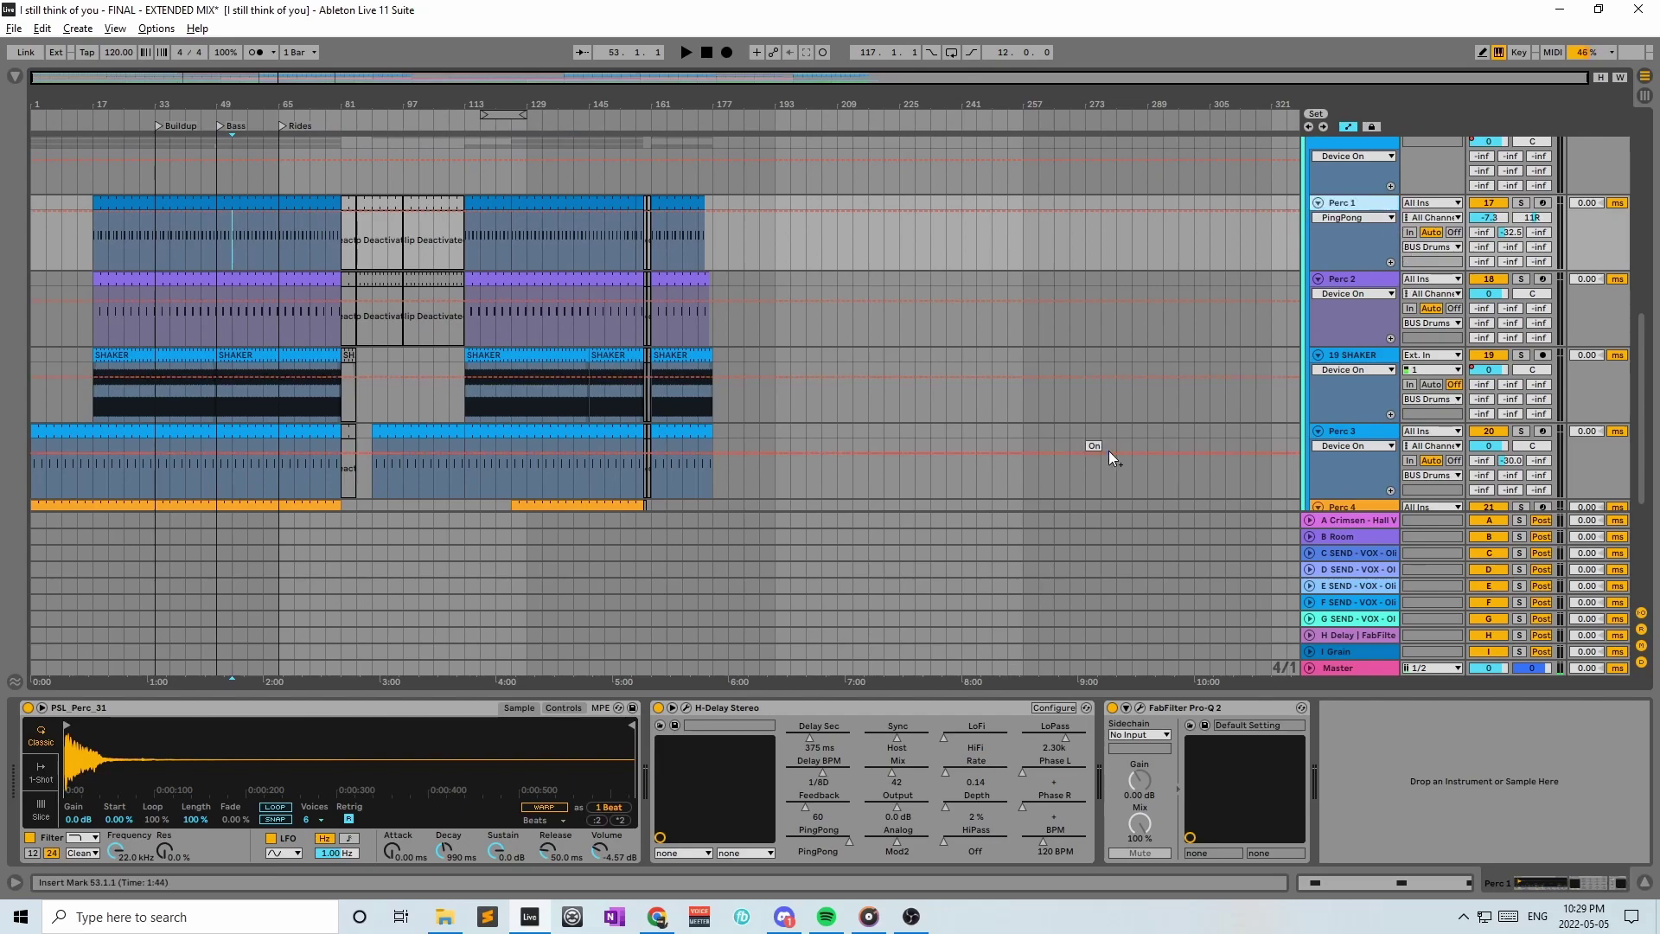
left_click(1378, 283)
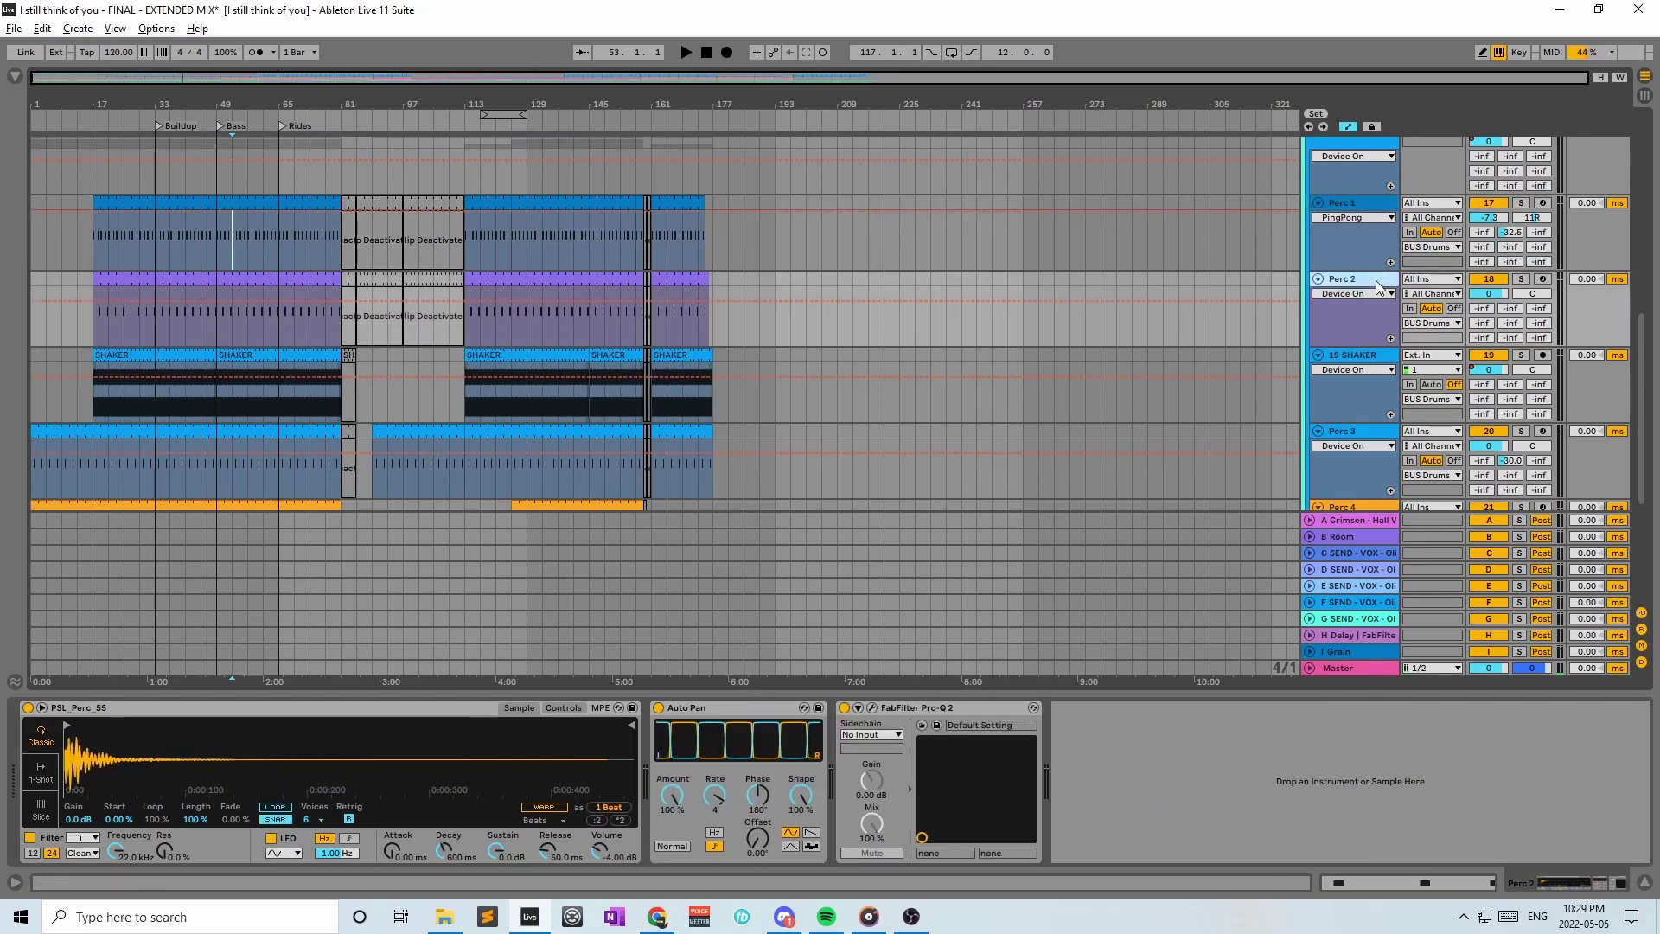
Solo Perc 2 and play it from bar 53 to hear its Auto Pan movement
left_click(1521, 202)
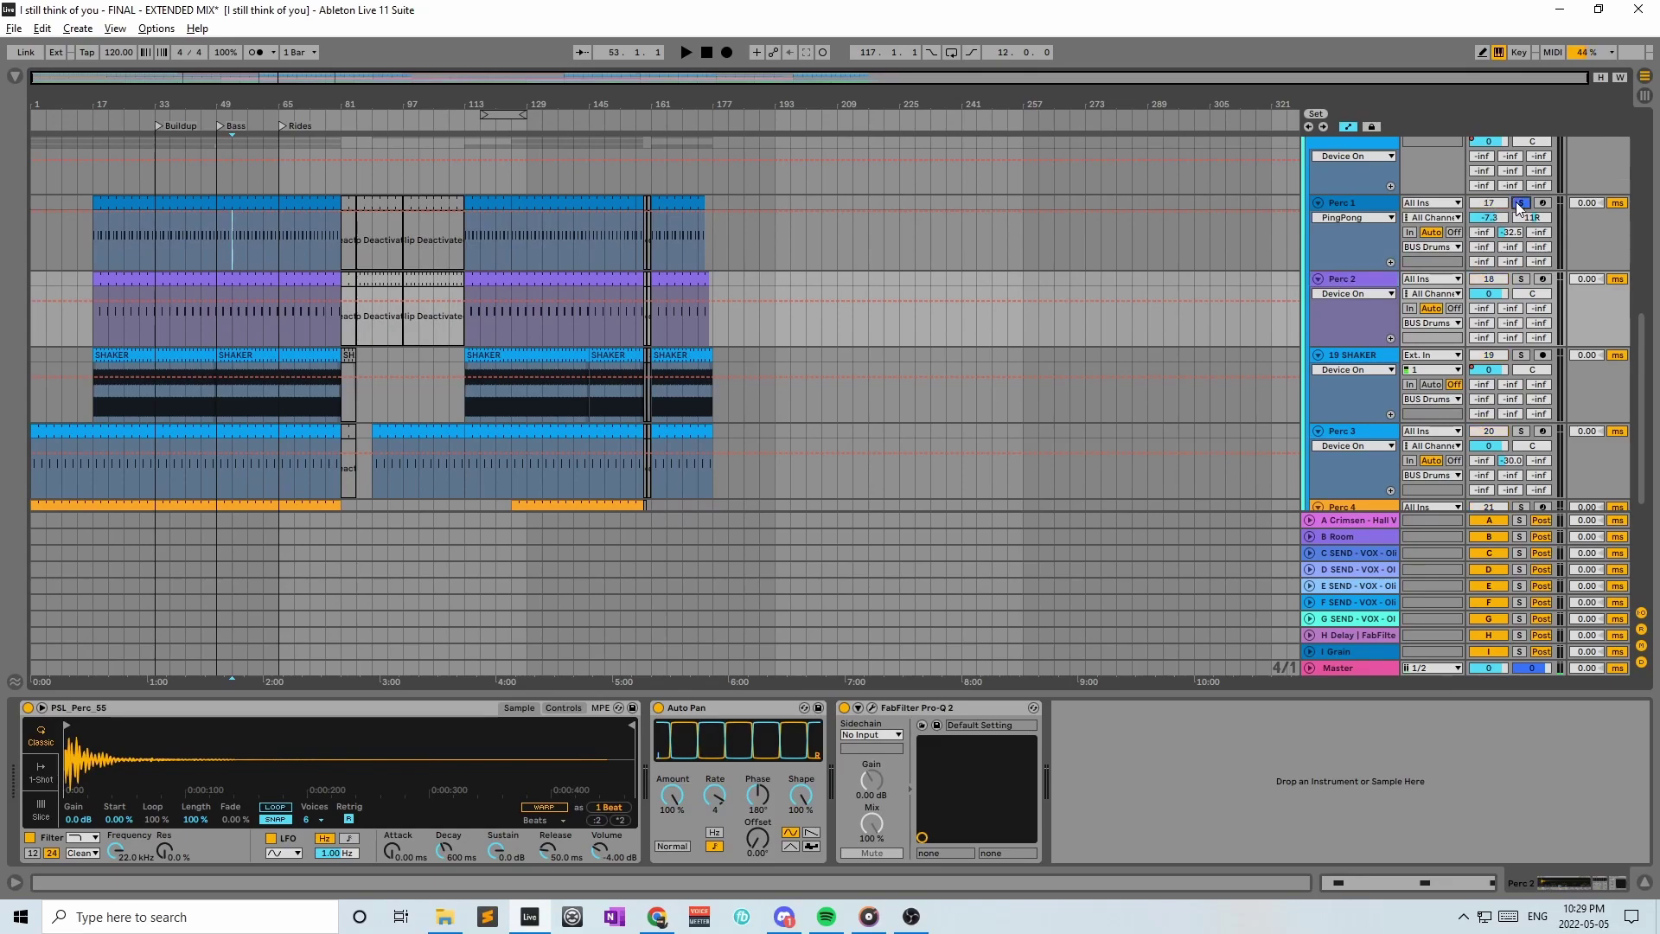
left_click(1522, 278)
left_click(1522, 279)
key("space")
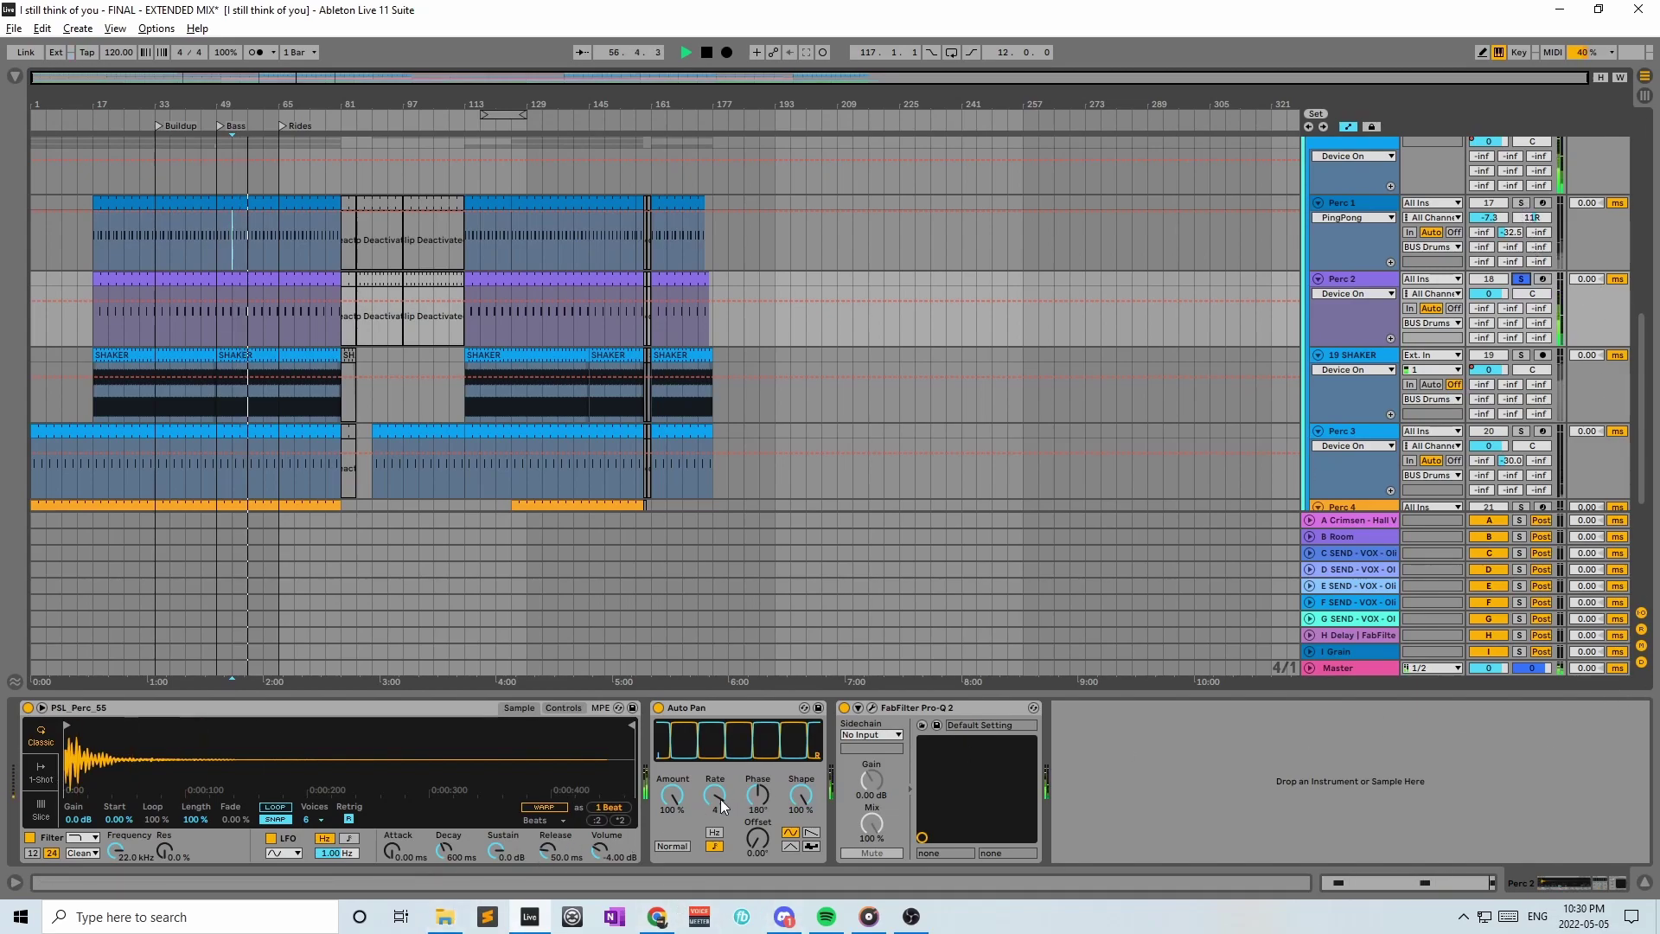
Solo Perc 1 in place of Perc 2, check its H-Delay plug-in window, clear the solo and stop playback
left_click(1521, 202)
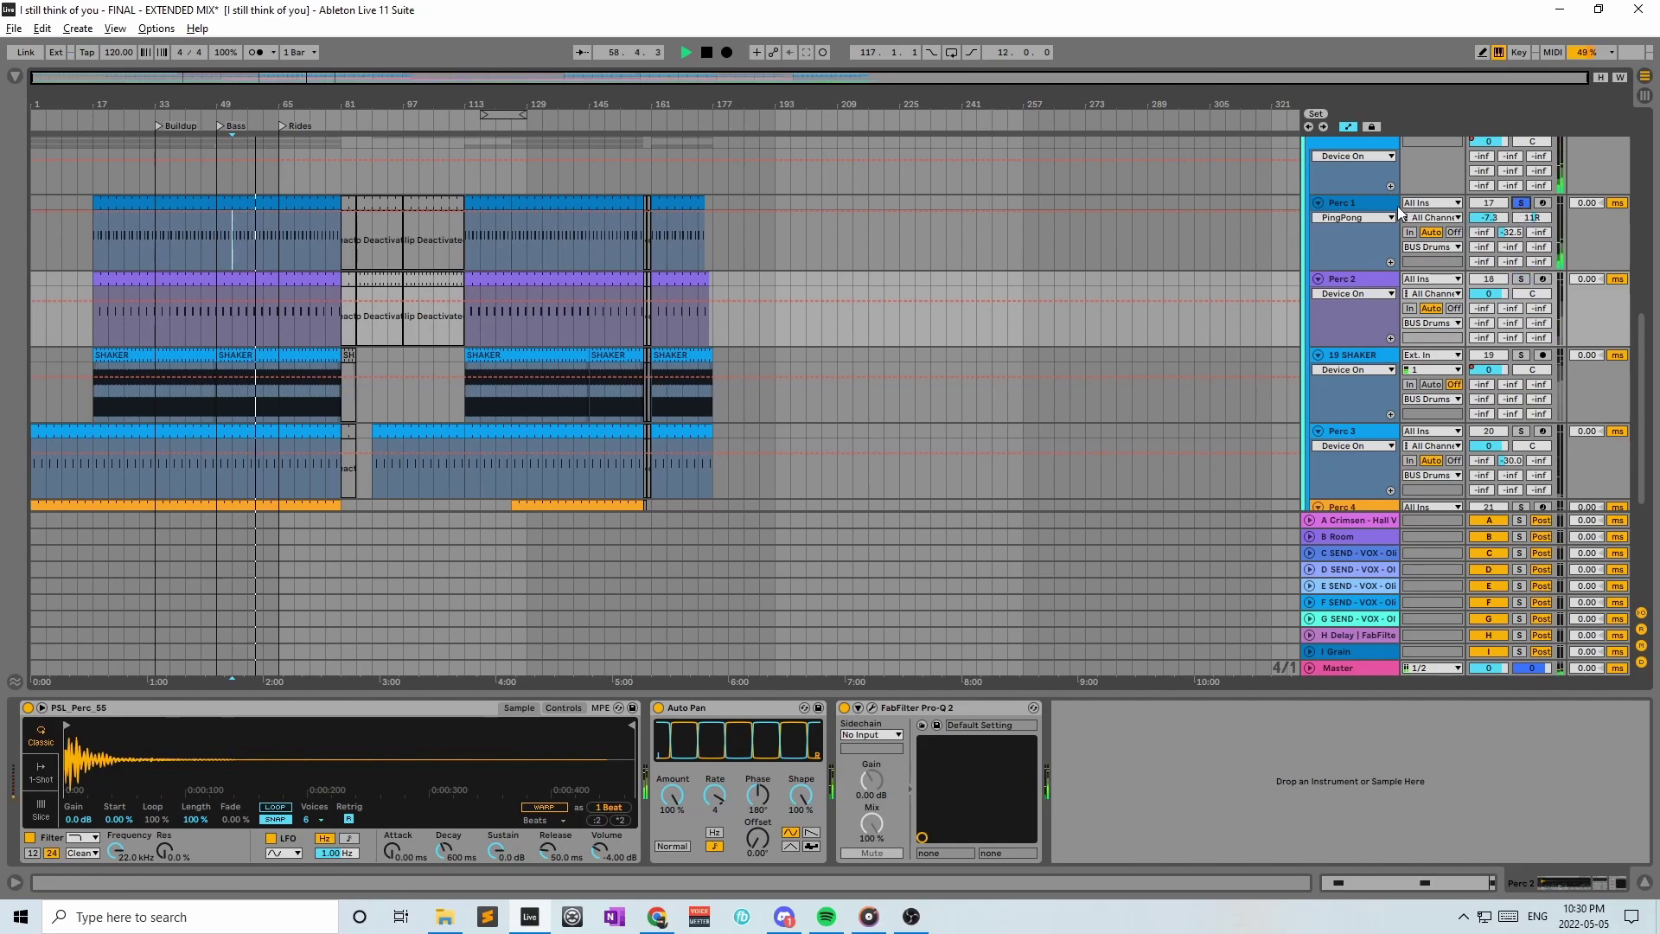
left_click(1394, 268)
left_click(688, 708)
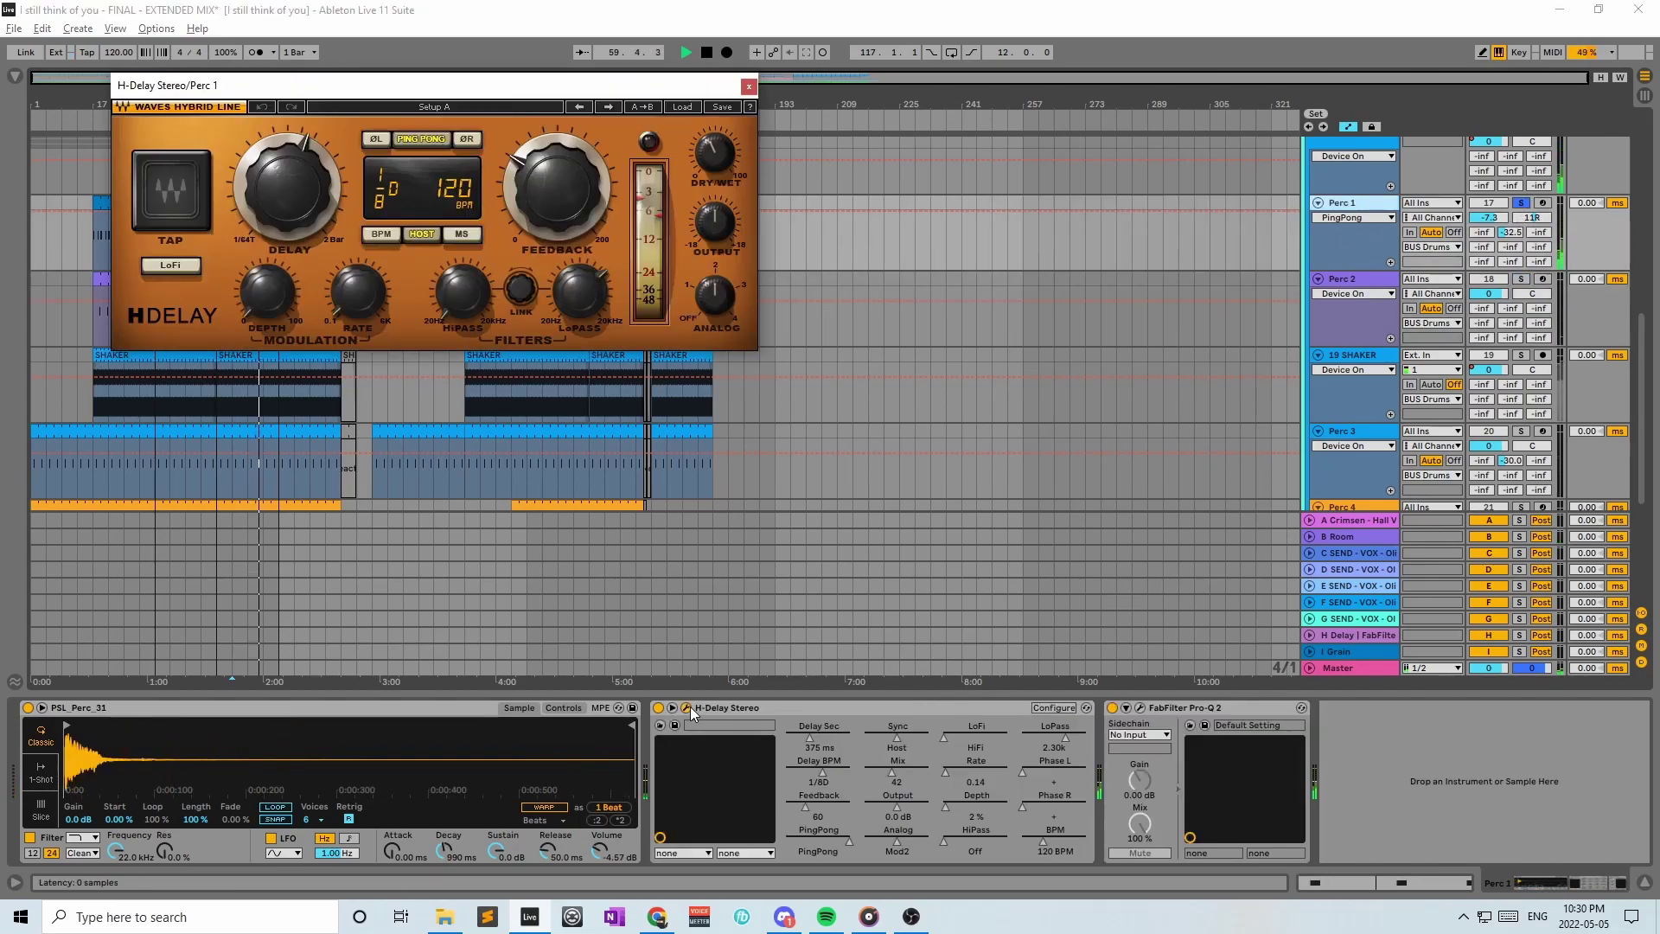
left_click(751, 89)
scroll(1431, 310, "down", 2)
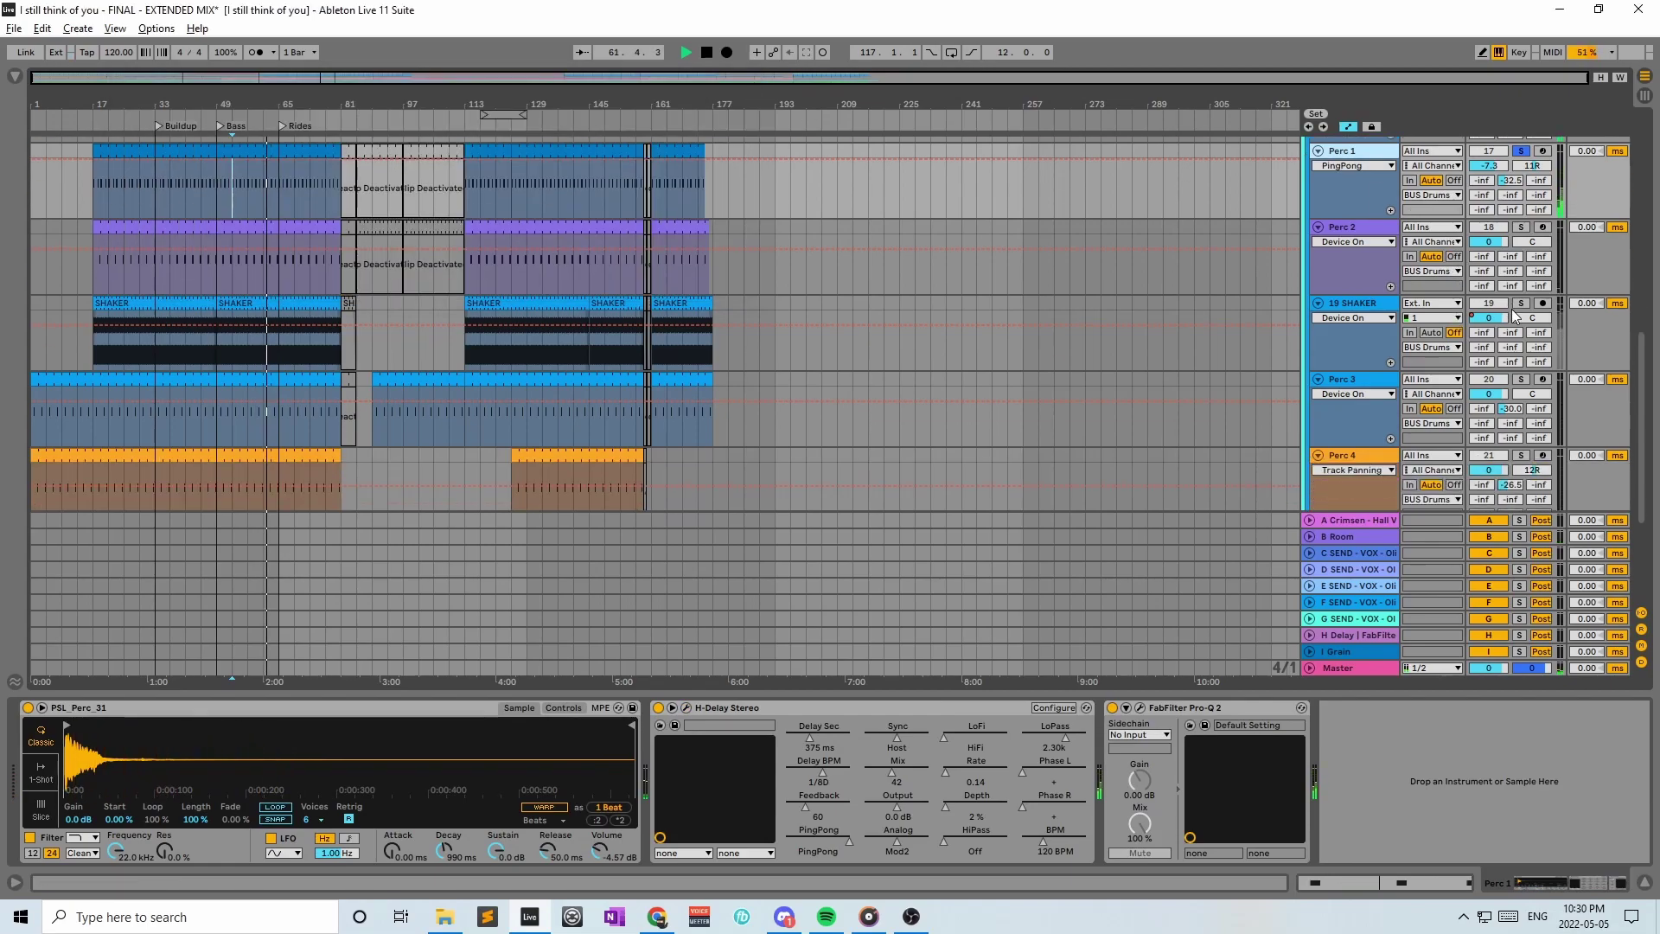
left_click(1521, 150)
key("space")
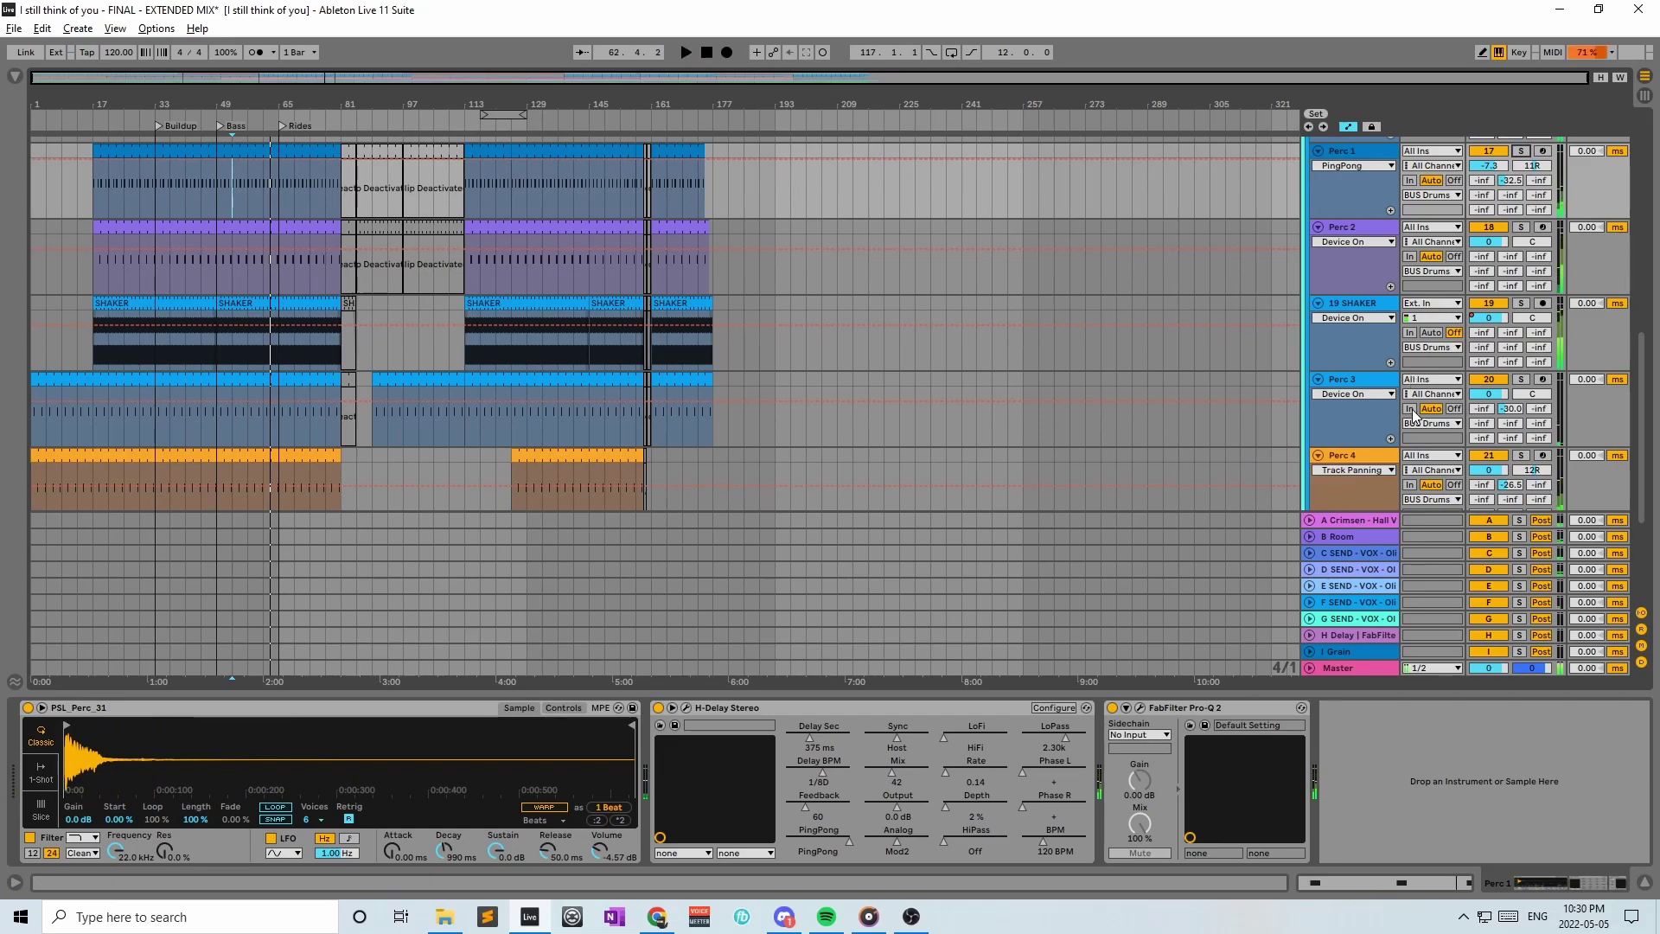
Show the Perc 3 device chain and look over its delay, auto pan, EQ and PanCake2 devices
left_click(1384, 390)
scroll(1363, 494, "down", 2)
left_click_drag(1567, 879, 1529, 878)
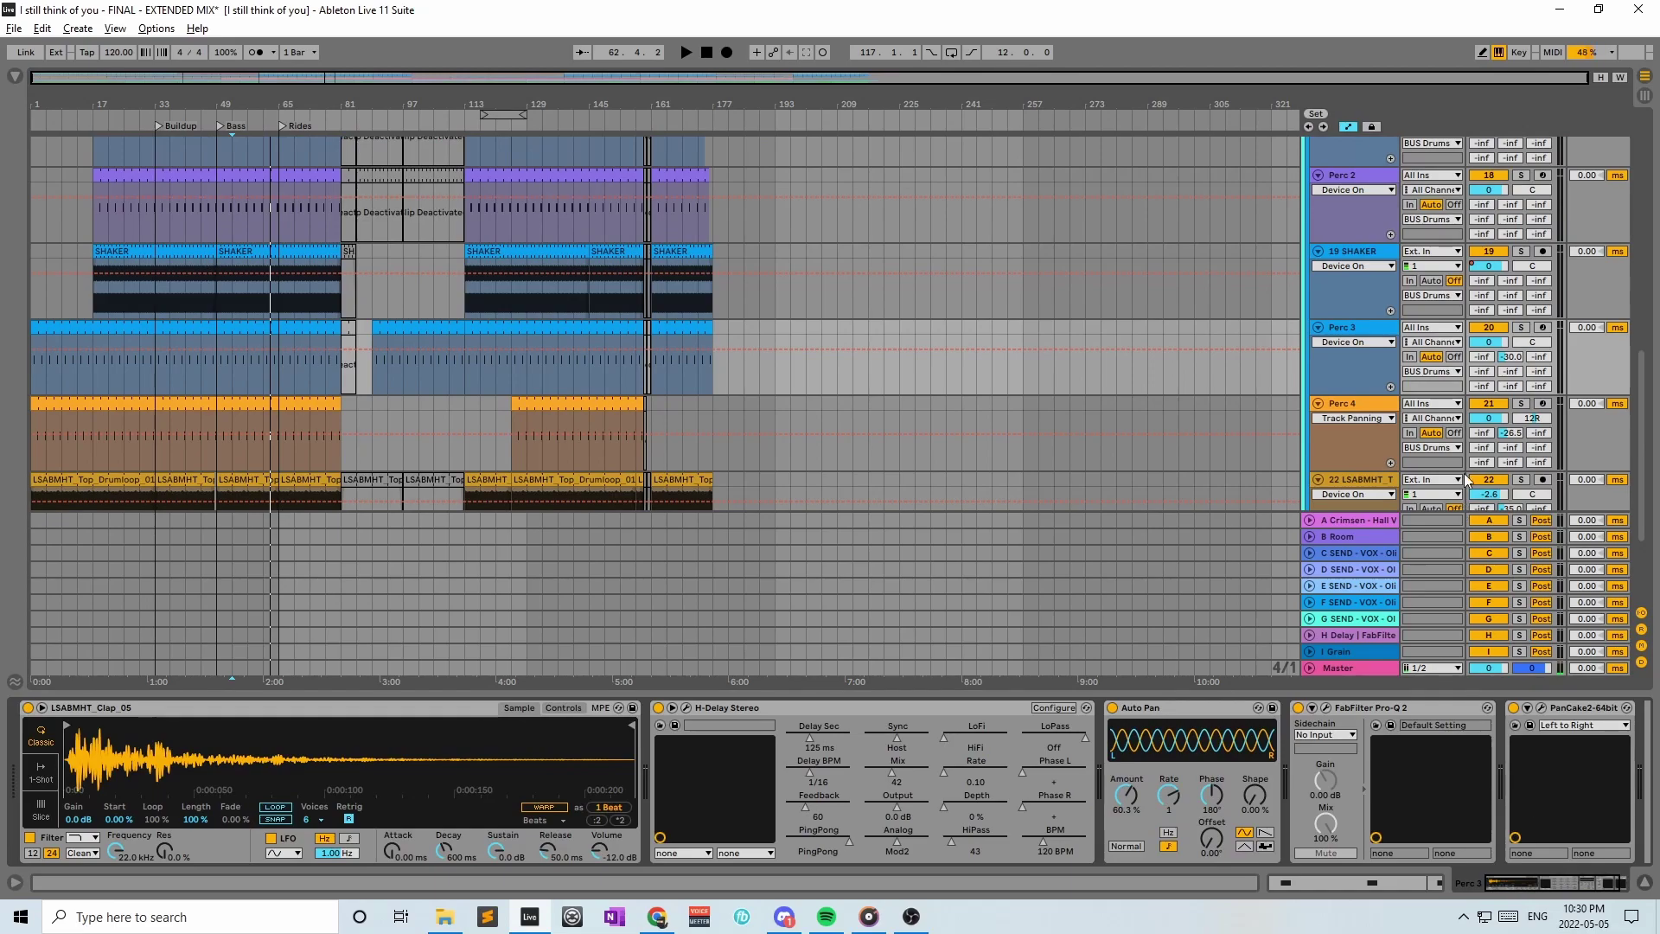
Check the BUS Drums device chain, then fold and unfold the BUS Drums group
scroll(1389, 345, "up", 6)
left_click(1380, 355)
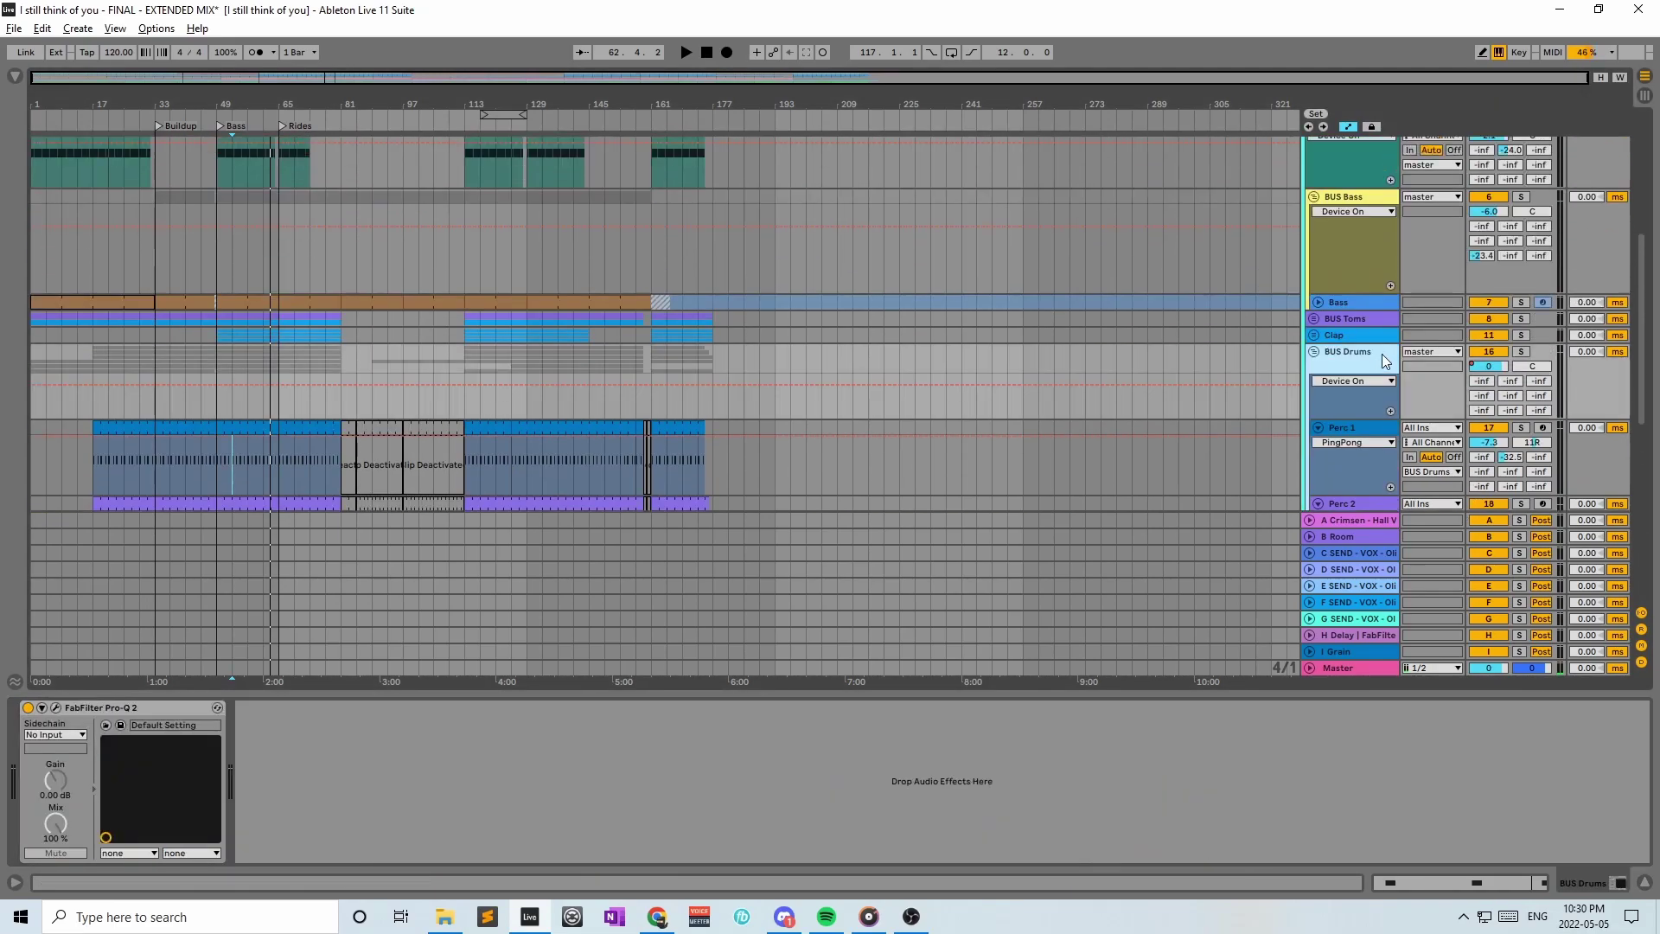
scroll(1383, 357, "down", 3)
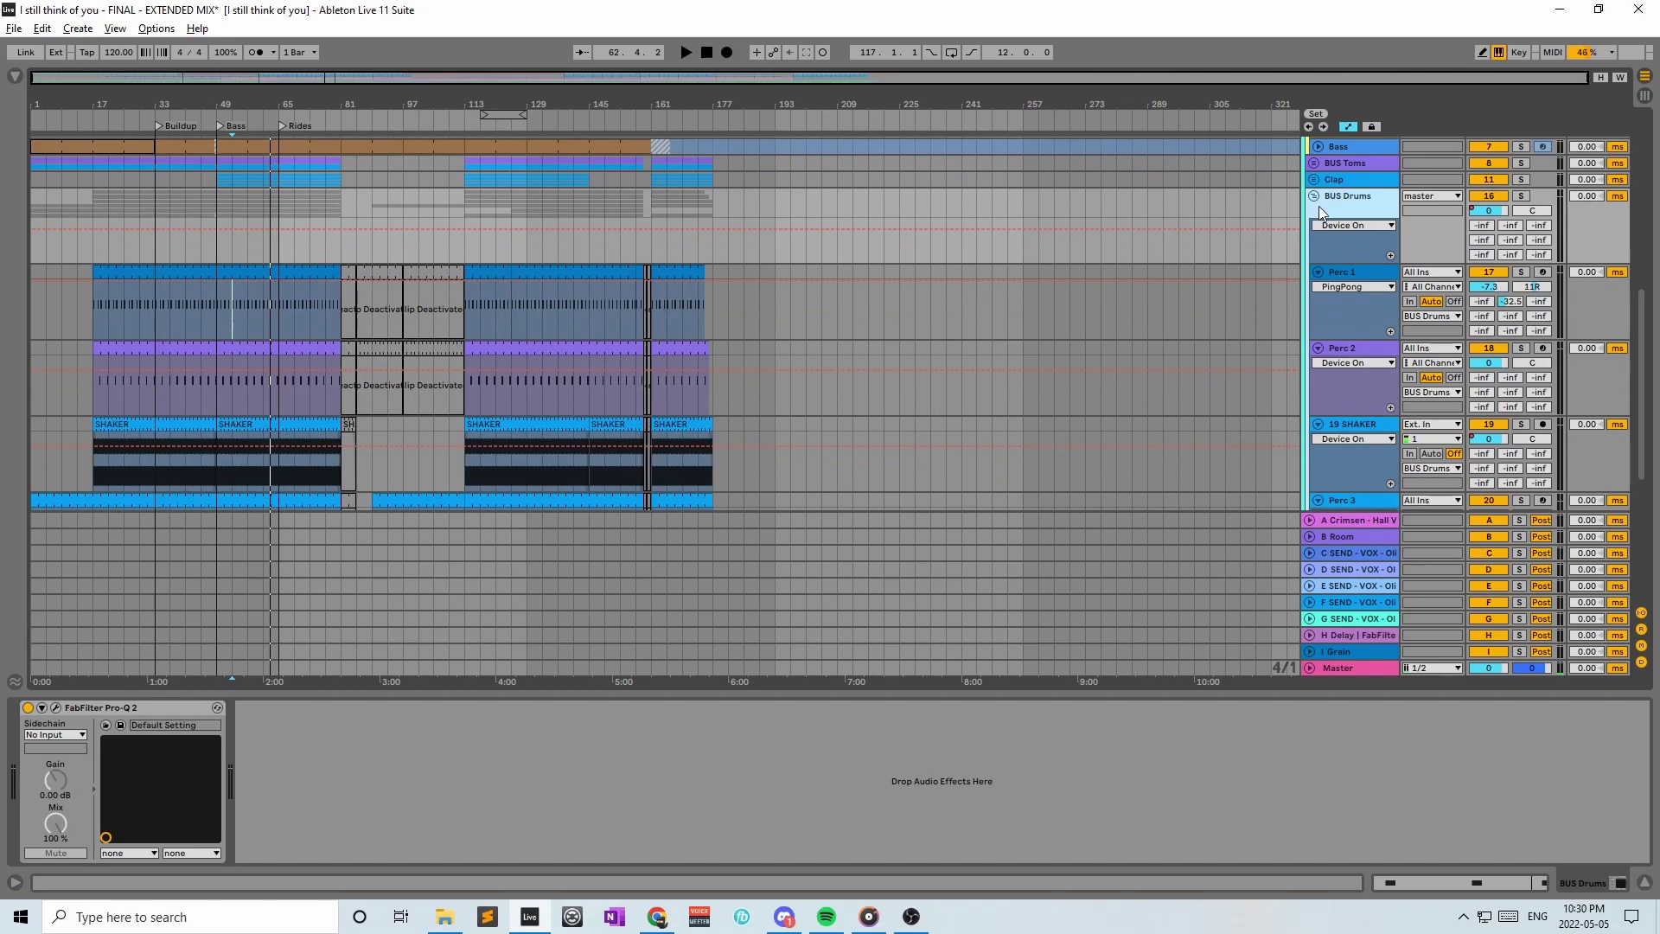
left_click(1314, 197)
scroll(1384, 285, "up", 2)
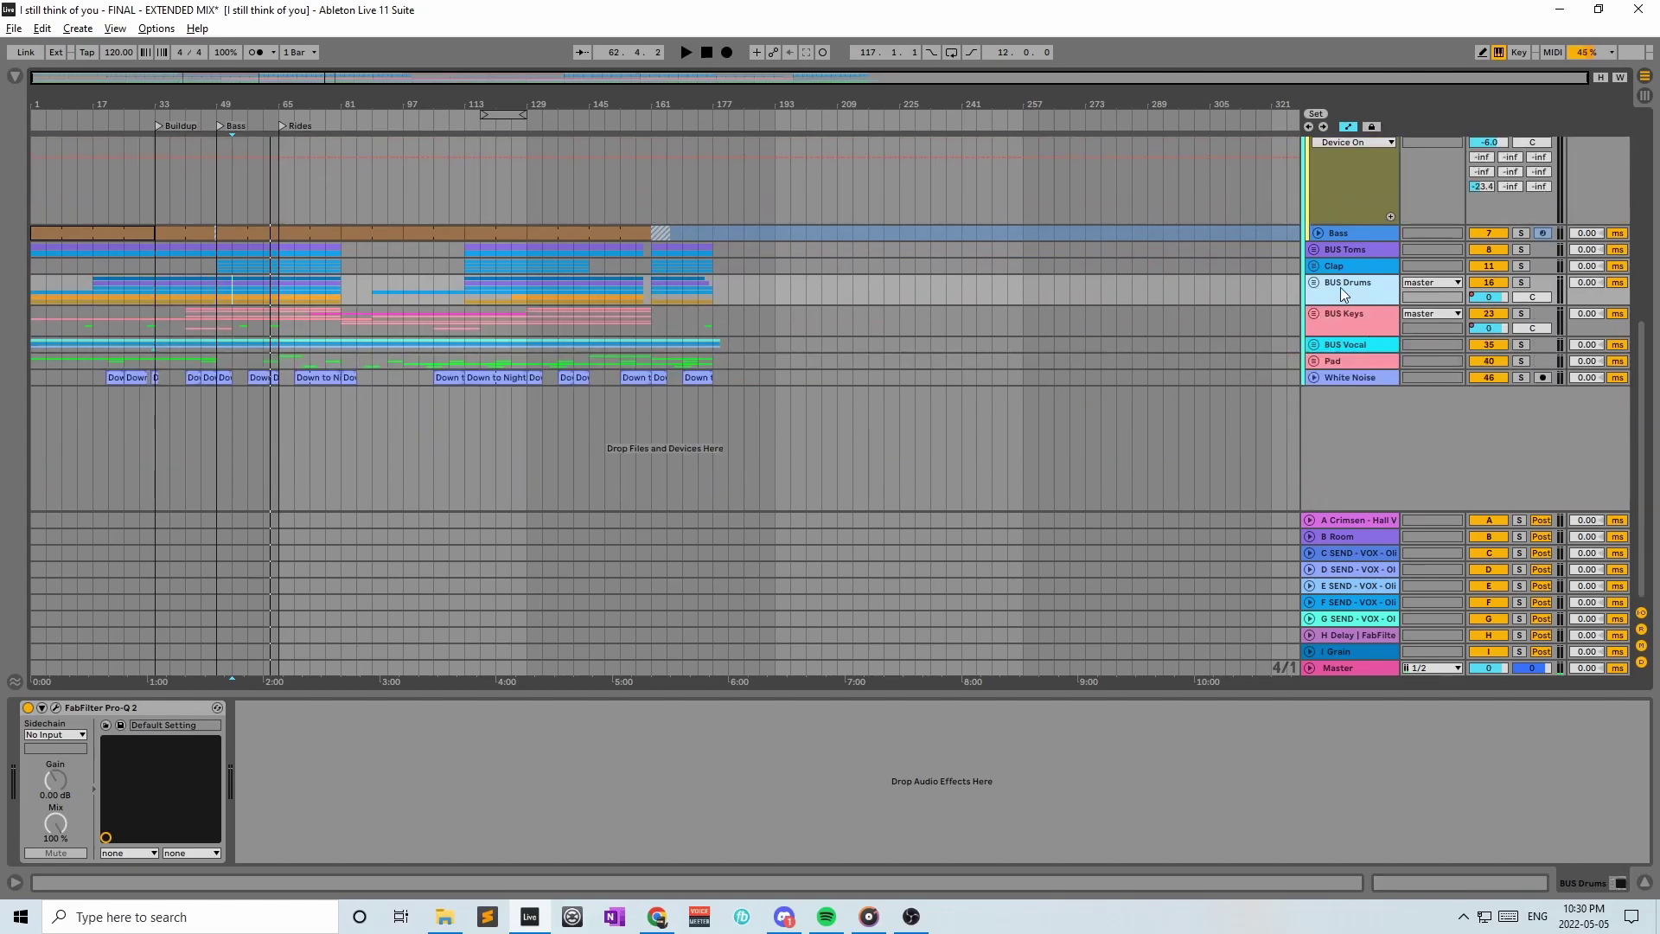
left_click(1315, 283)
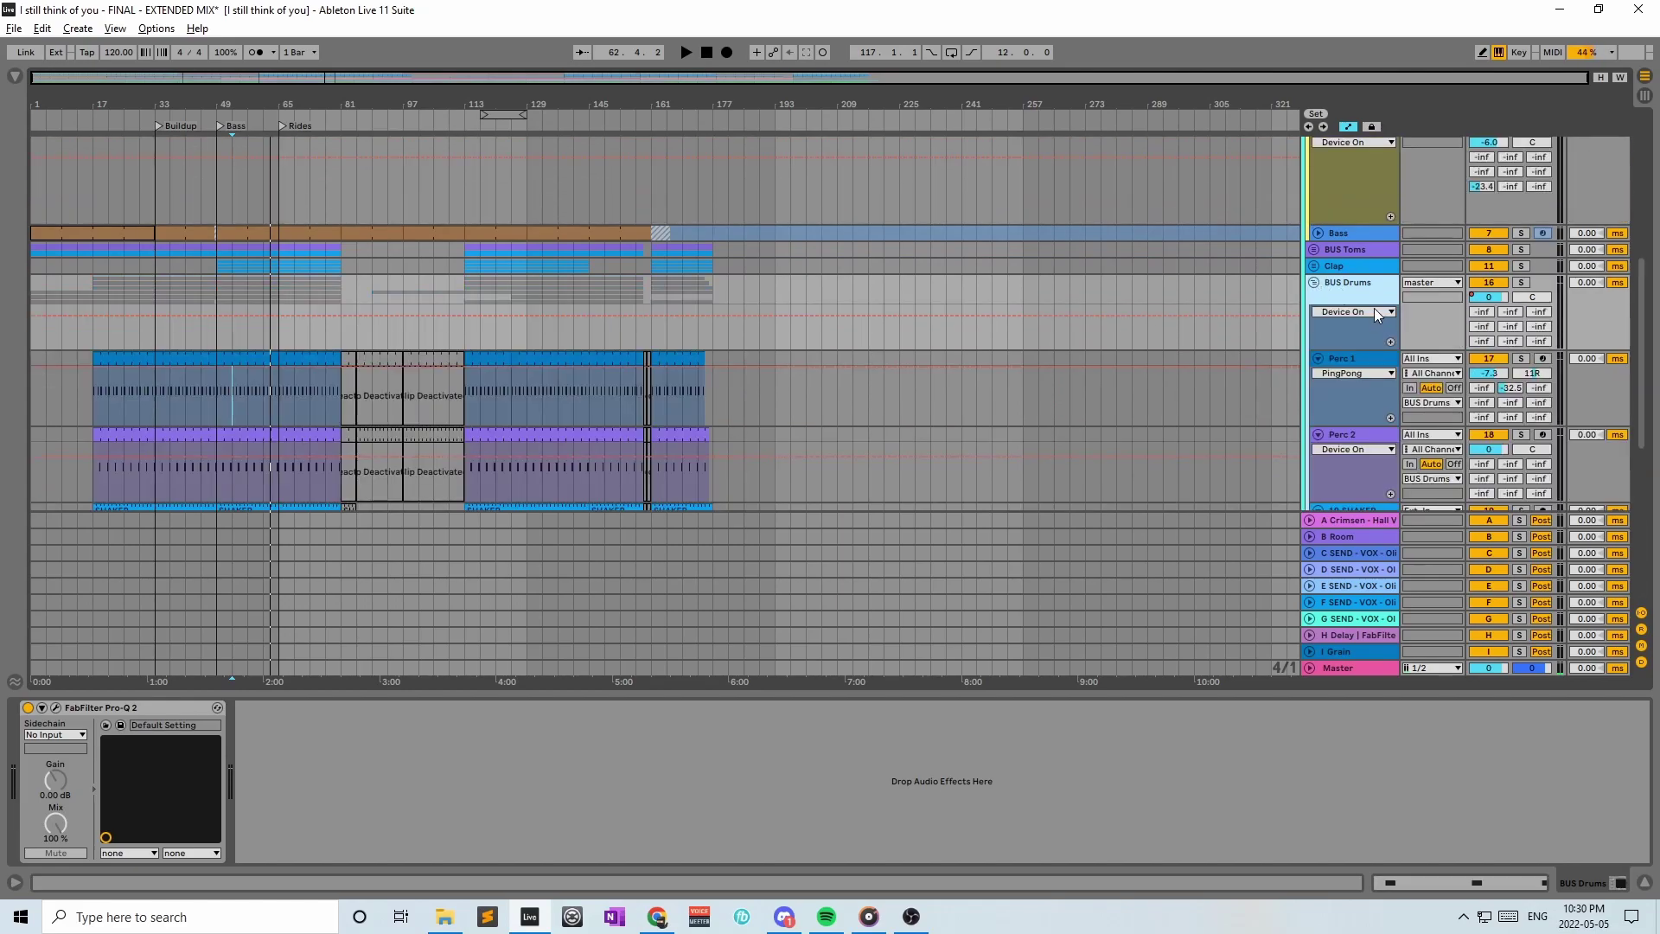
Fold the Perc 1, Perc 2 and shaker tracks, viewing the Perc 1 and shaker device chains
left_click(1375, 387)
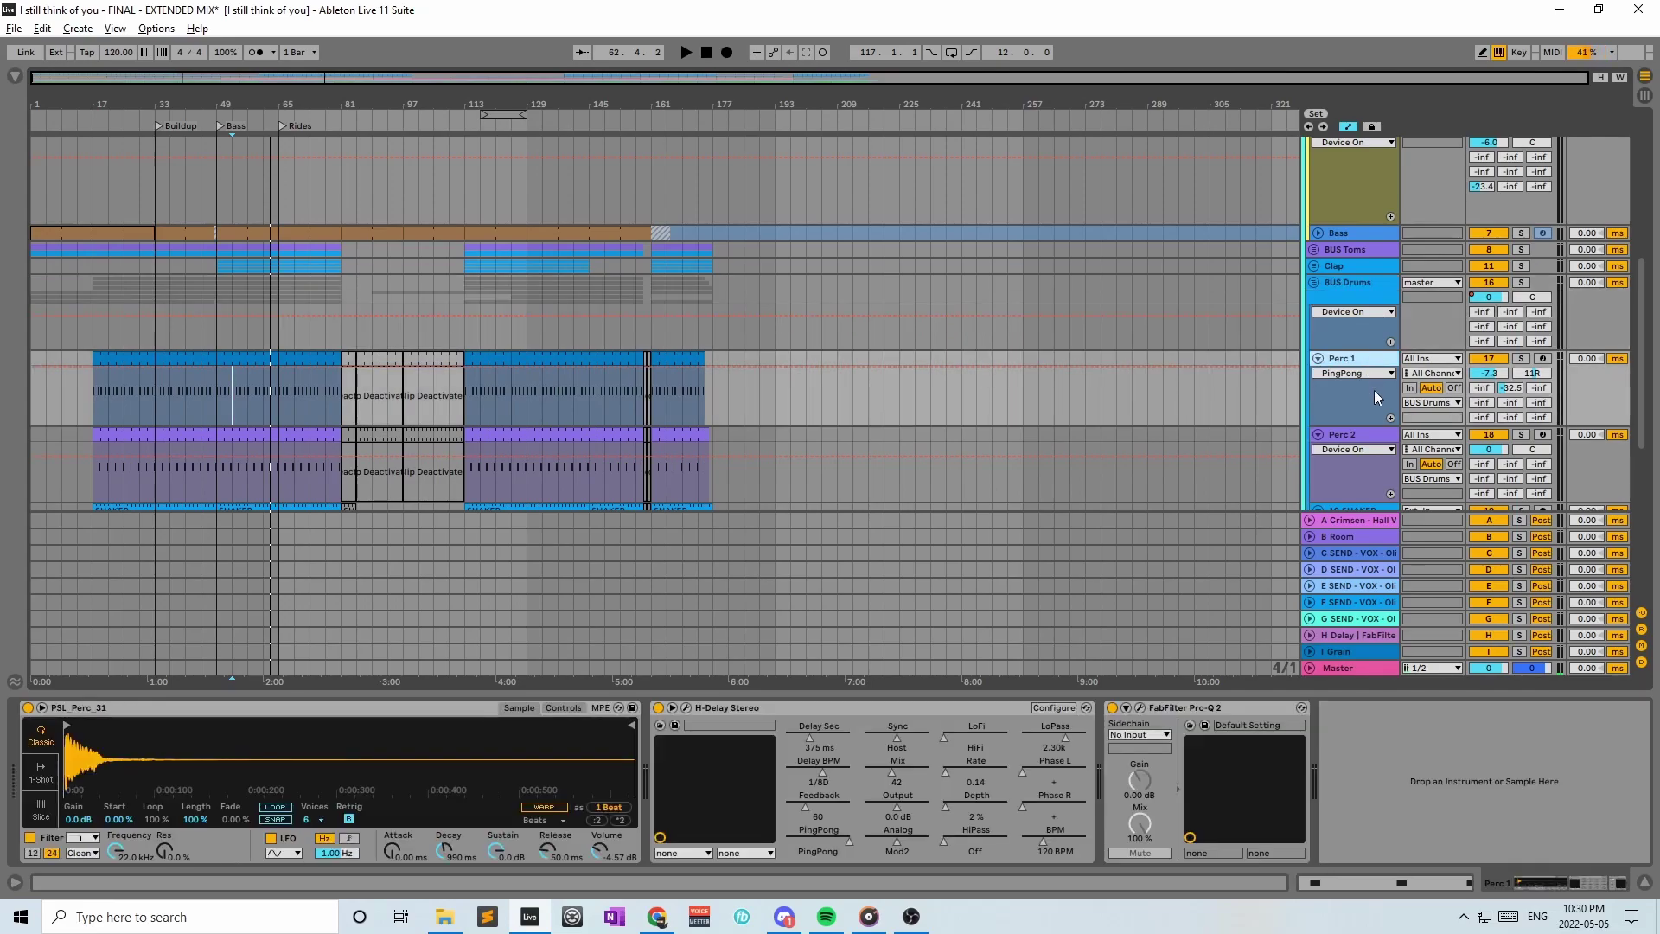
left_click(1318, 358)
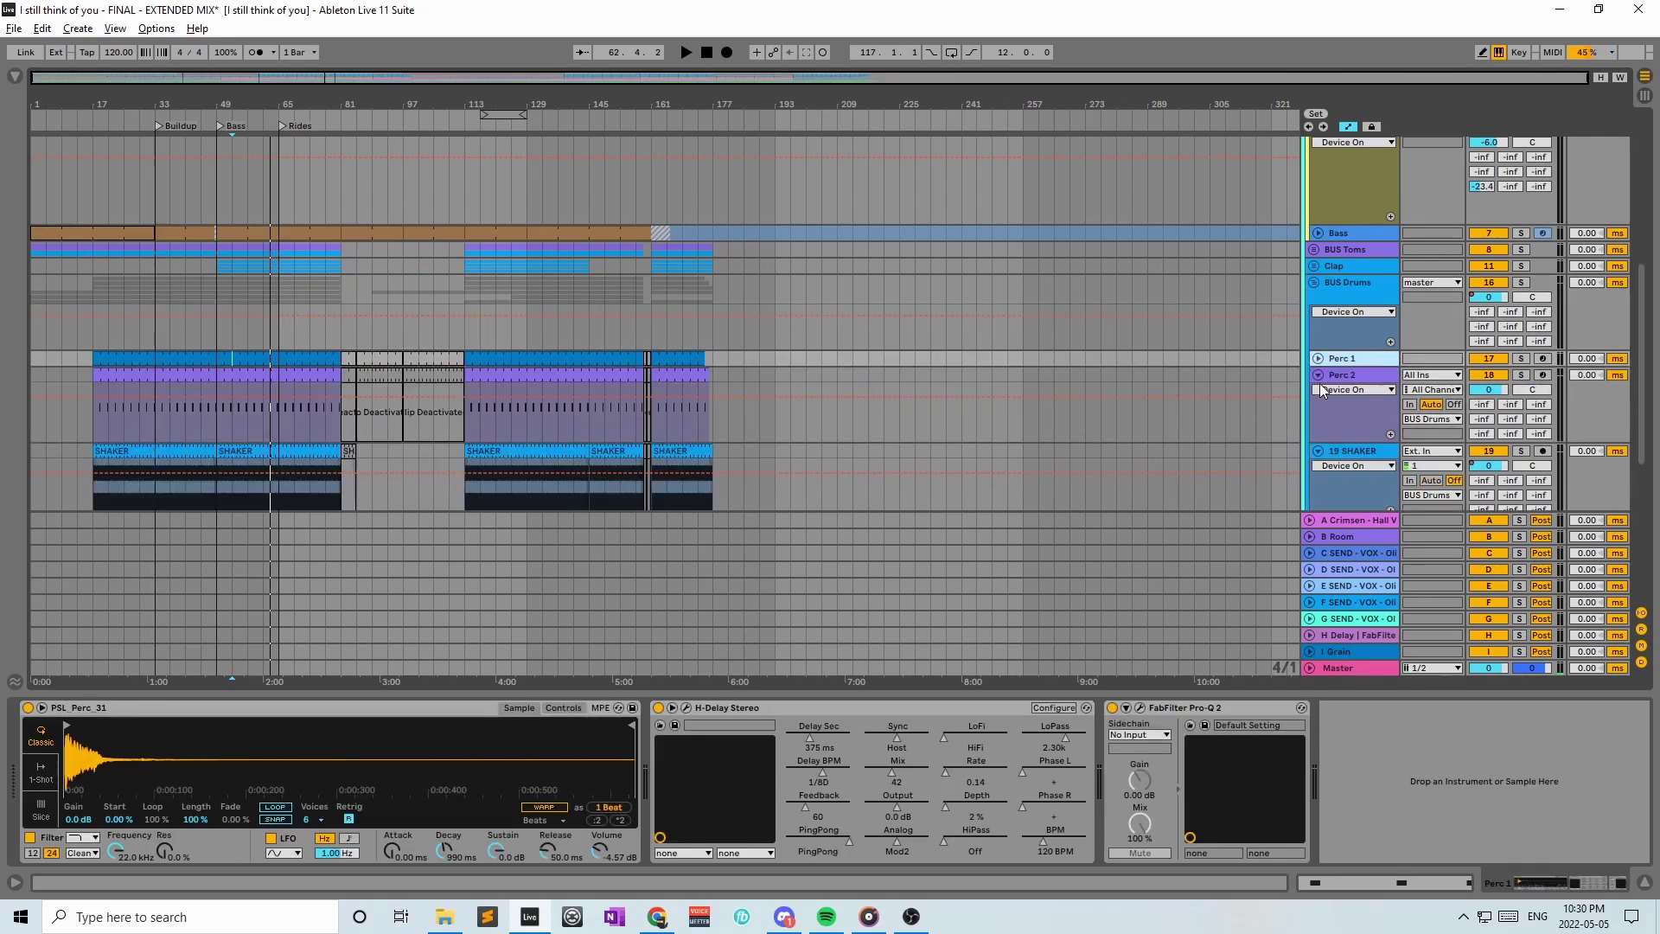
left_click(1319, 375)
left_click(1320, 392)
left_click(1360, 391)
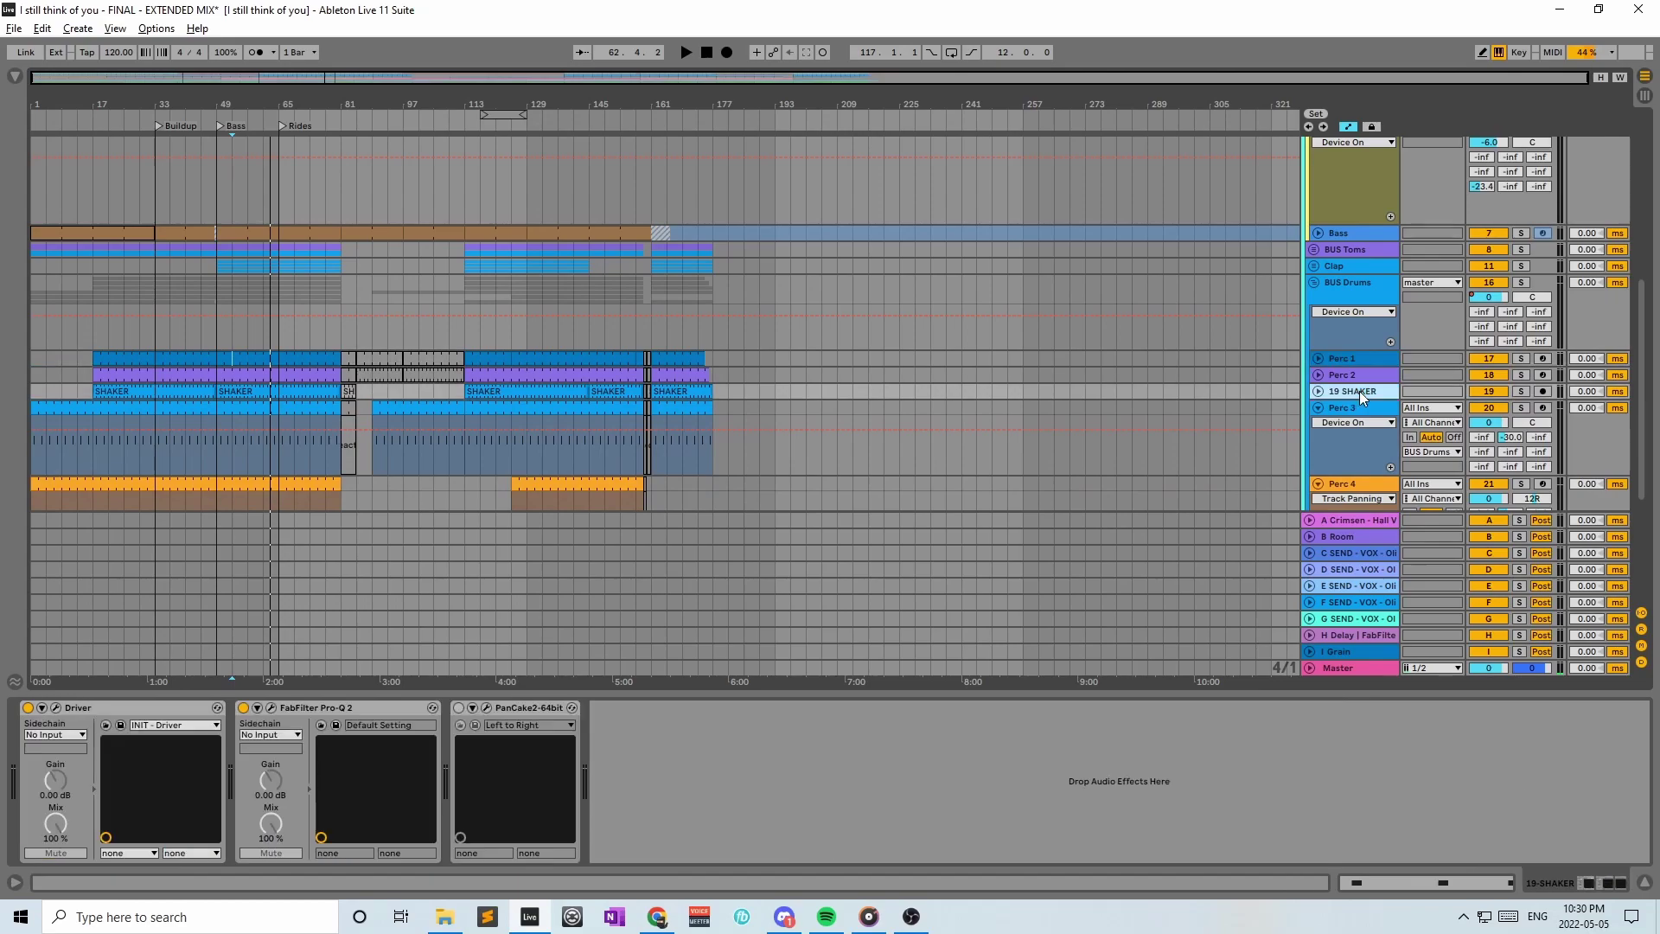
Fold the Perc 3, Perc 4 and top drumloop tracks, viewing each track's device chain
left_click(1319, 408)
left_click(1358, 408)
left_click(1341, 424)
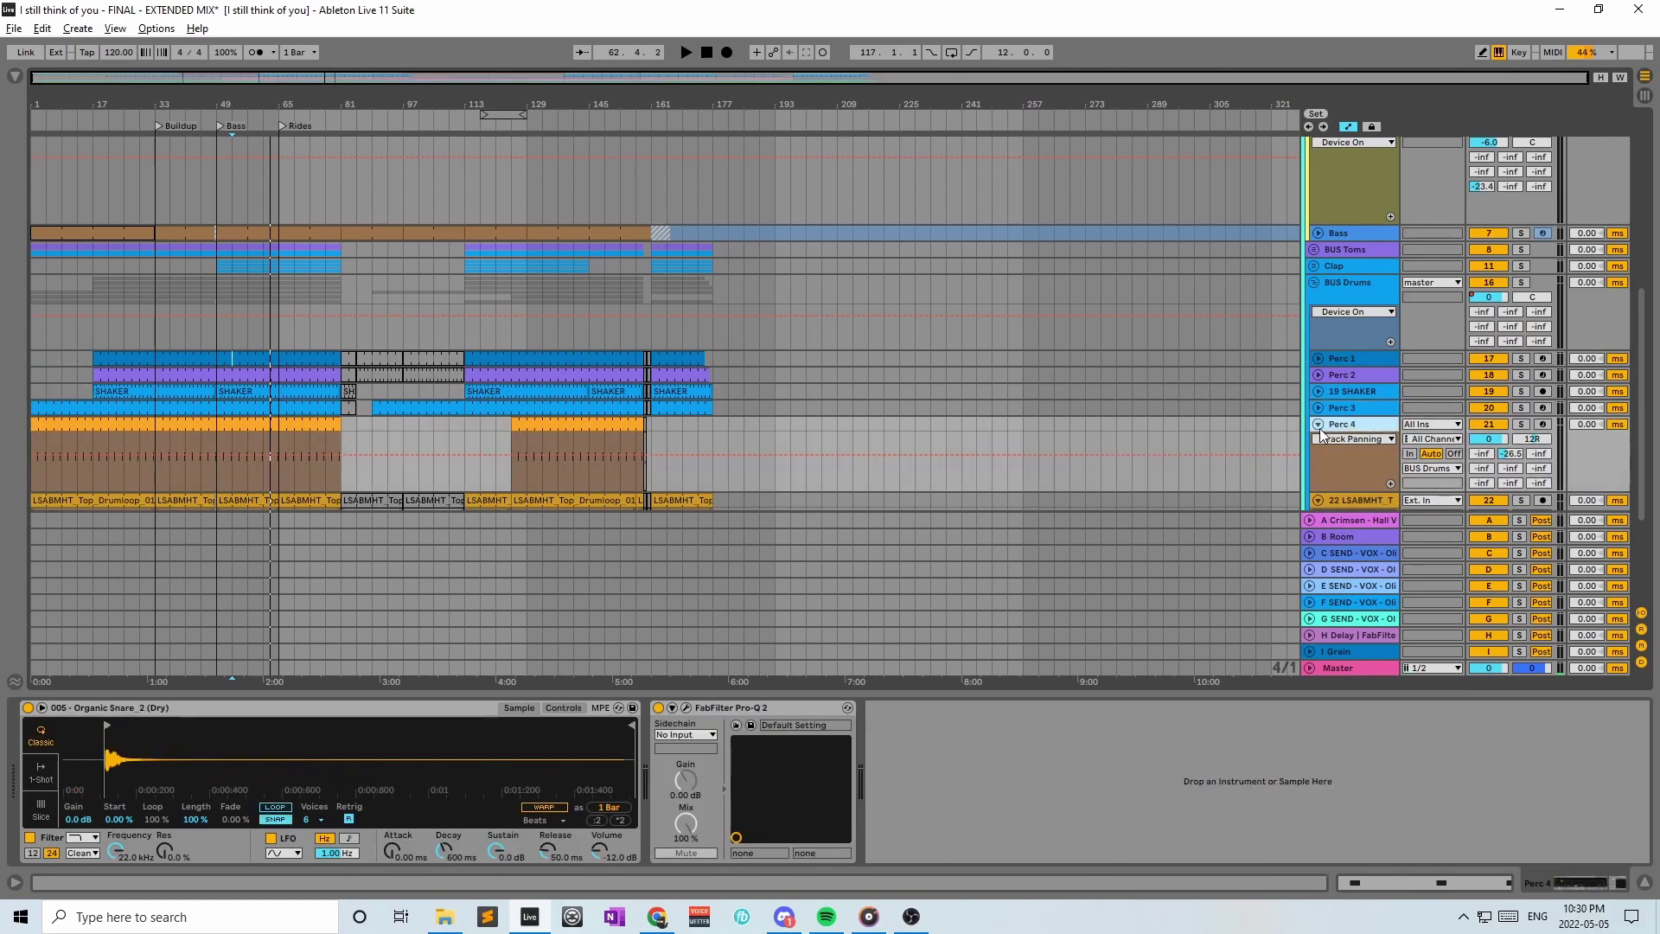
left_click(1319, 423)
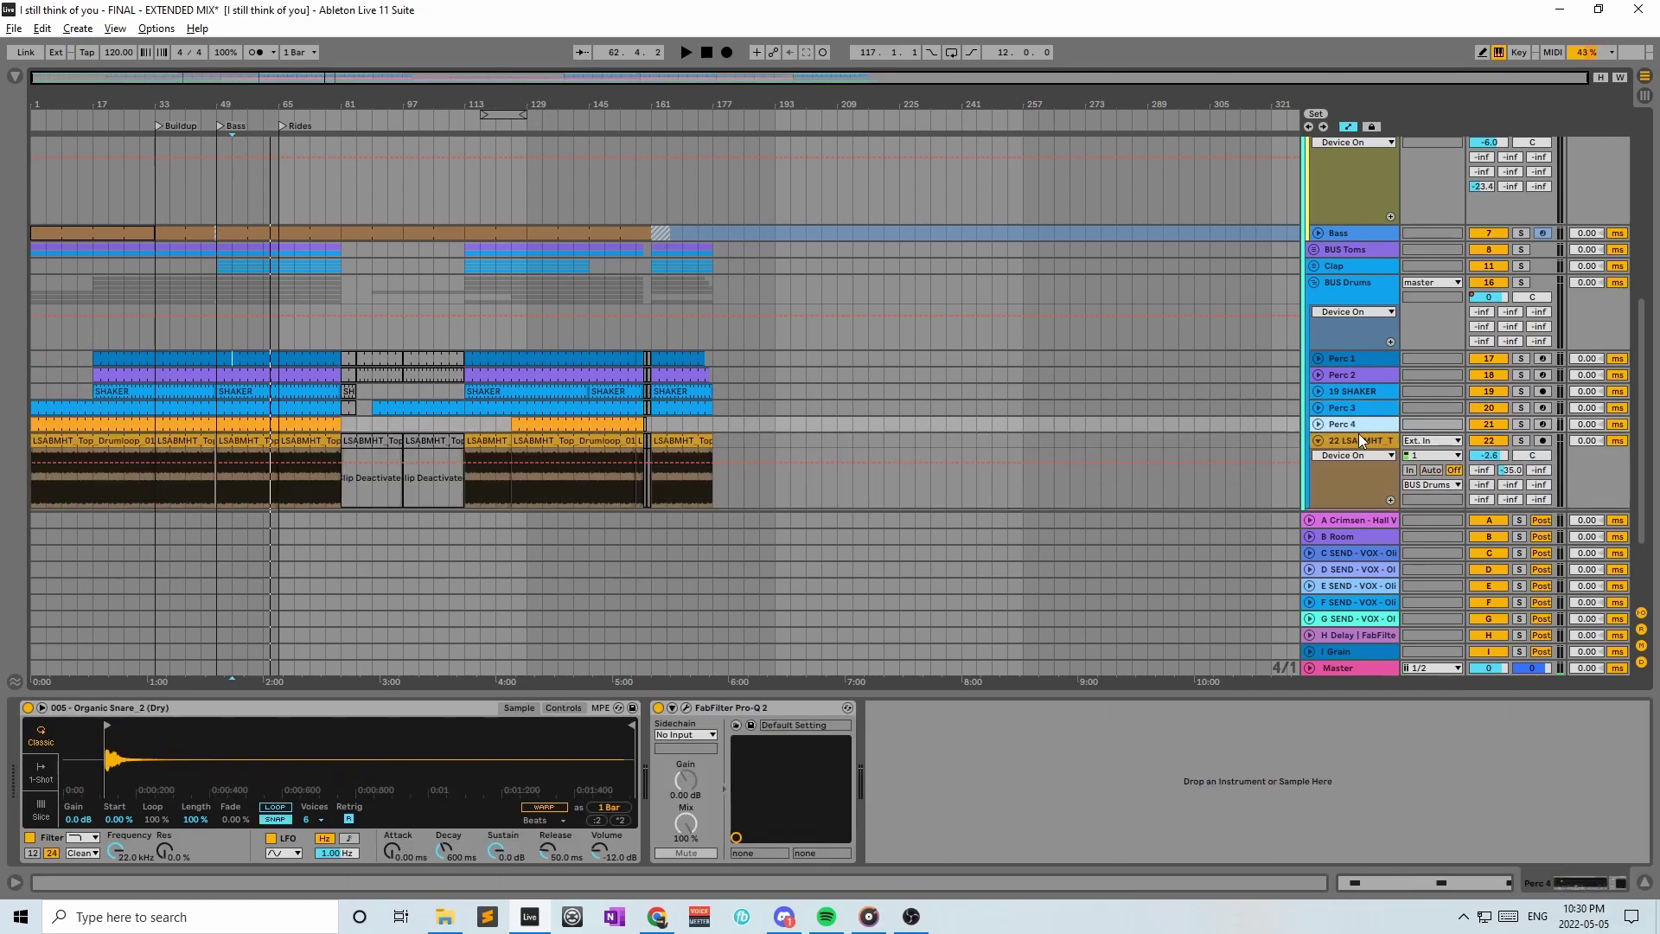
left_click(1319, 439)
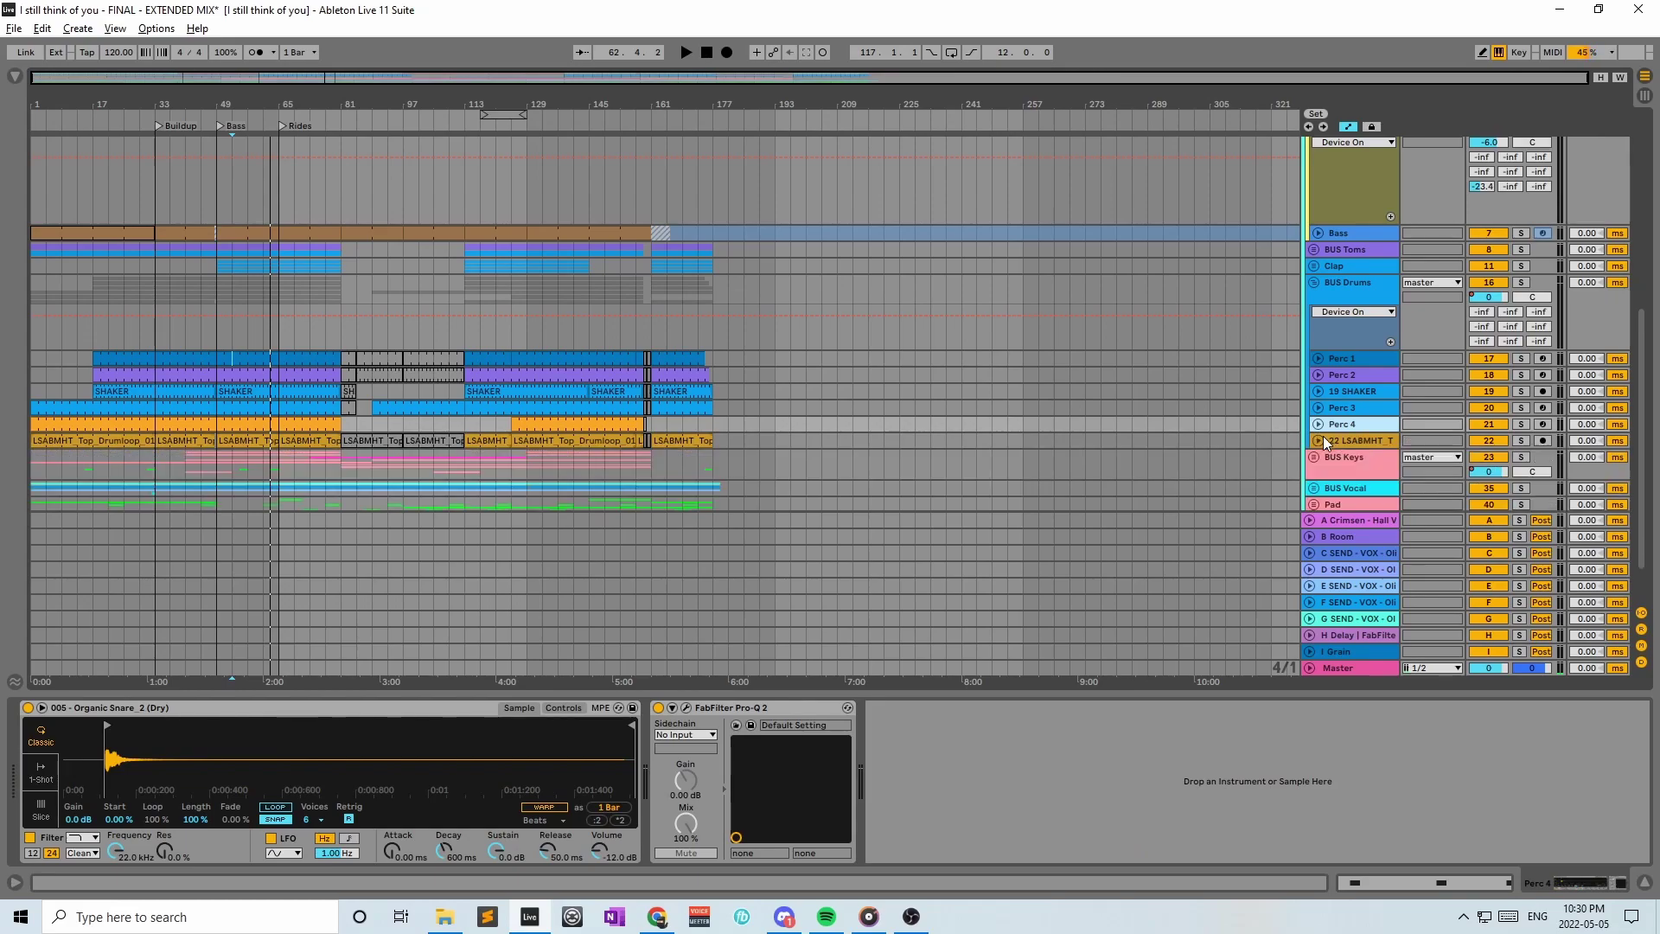
left_click(1356, 440)
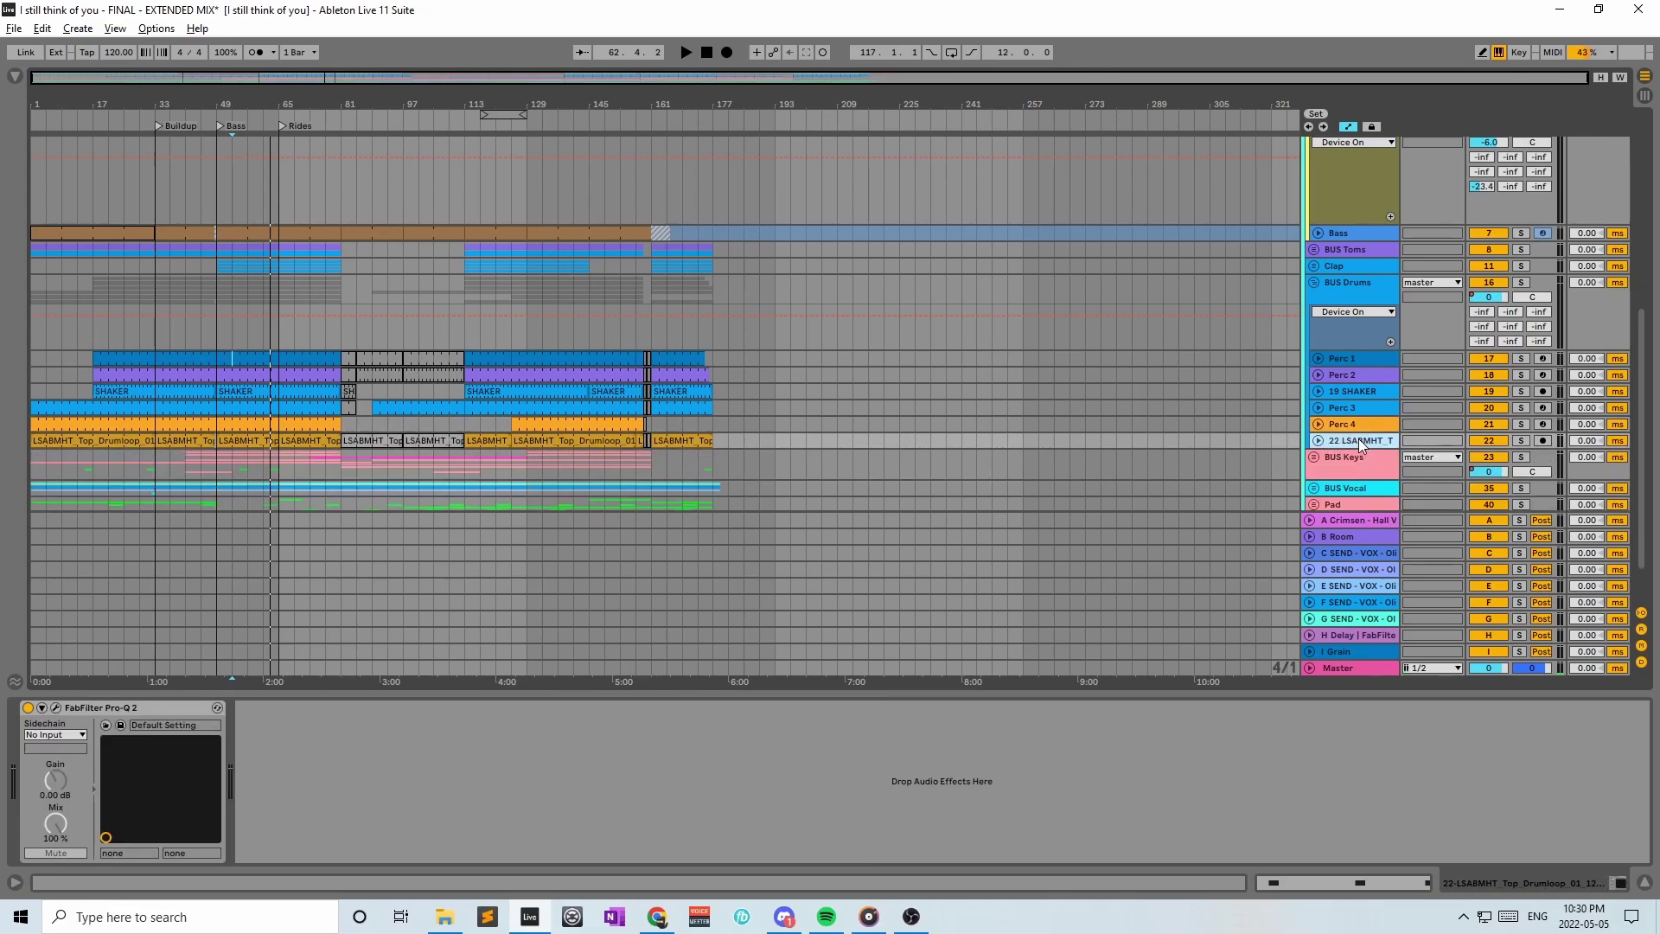
Compare the device chains on the BUS Drums, BUS Keys and BUS Vocal groups
left_click(1344, 297)
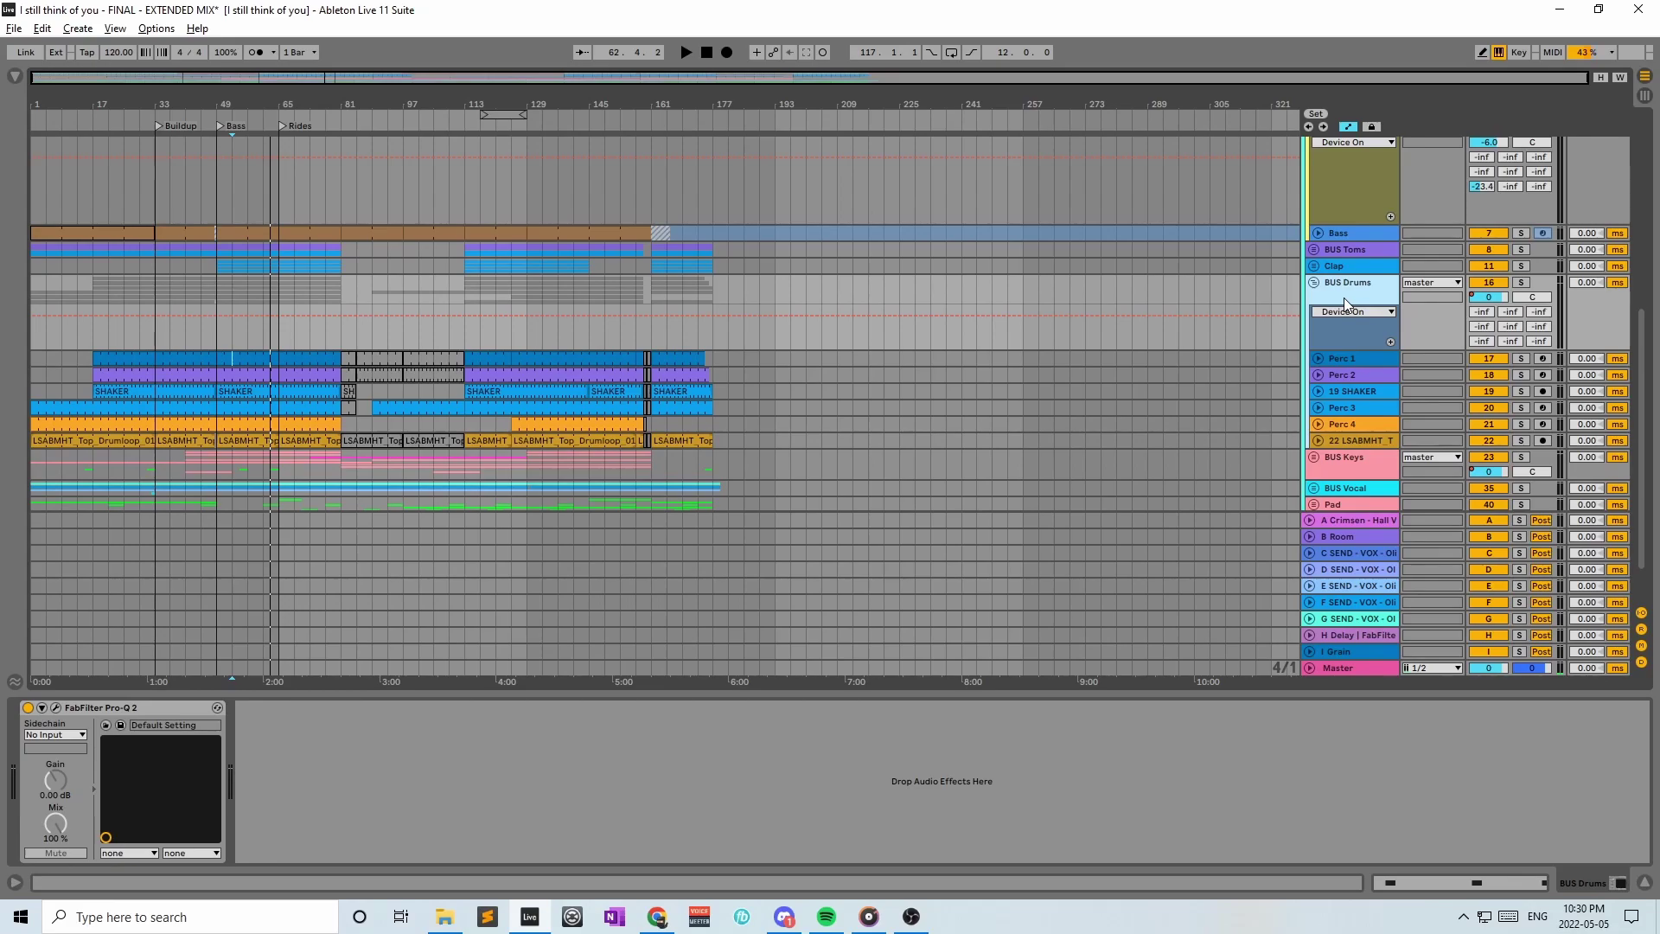
scroll(1338, 365, "down", 1)
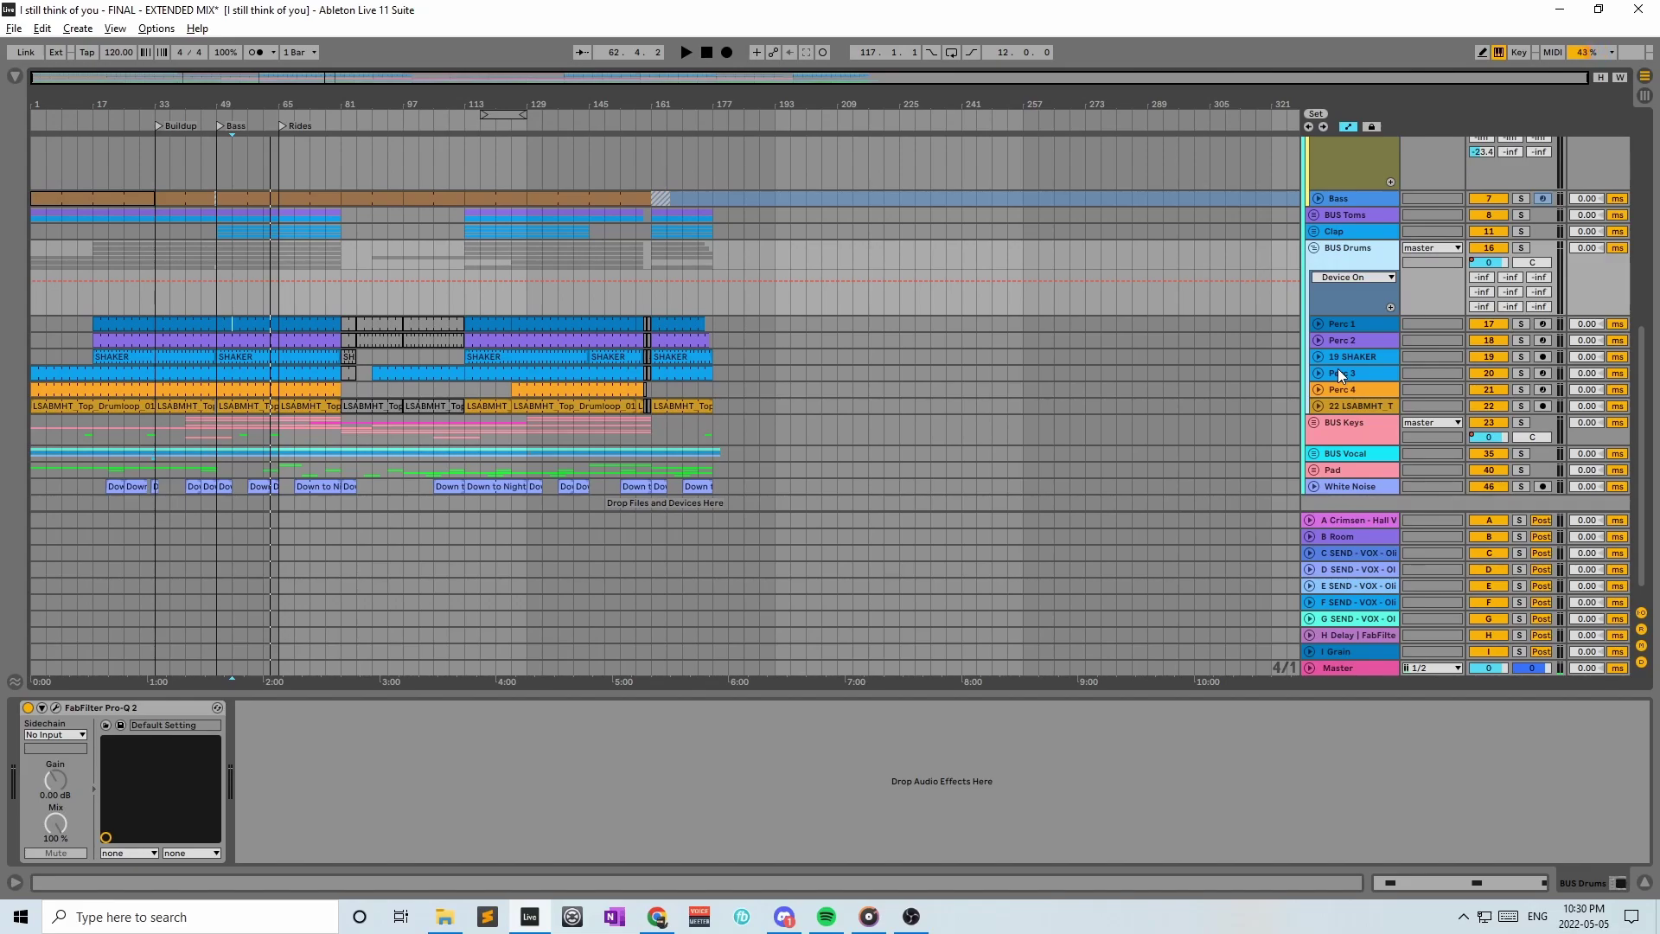
left_click(1342, 427)
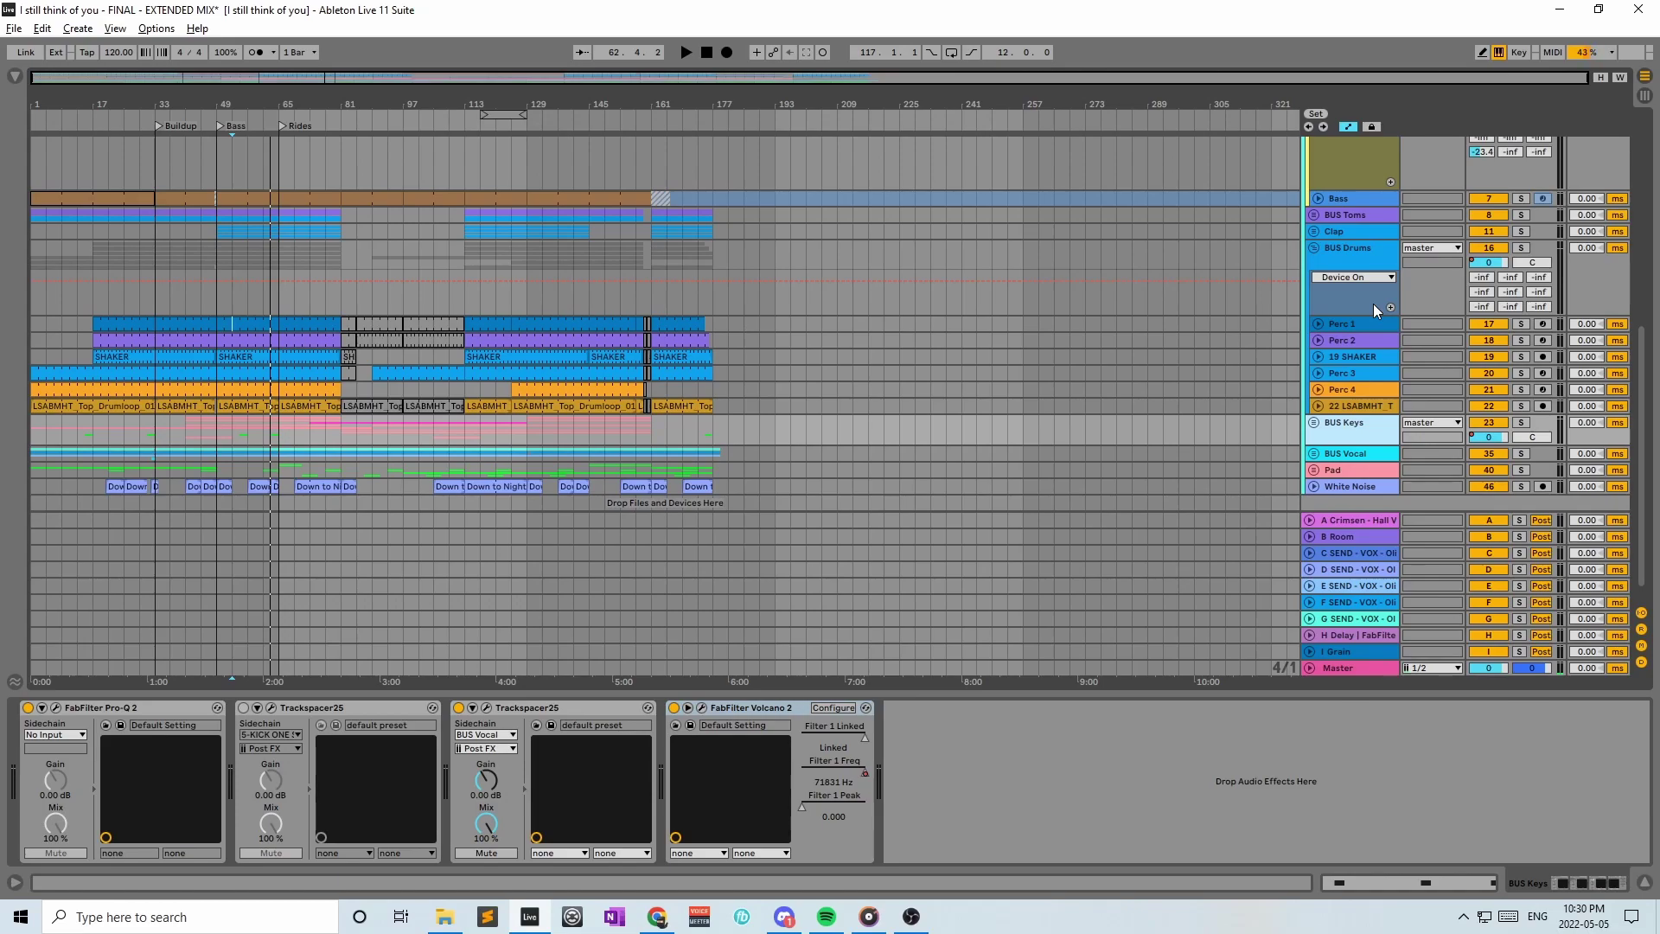
left_click(1362, 258)
left_click(1367, 445)
scroll(1342, 438, "down", 1)
left_click(1344, 436)
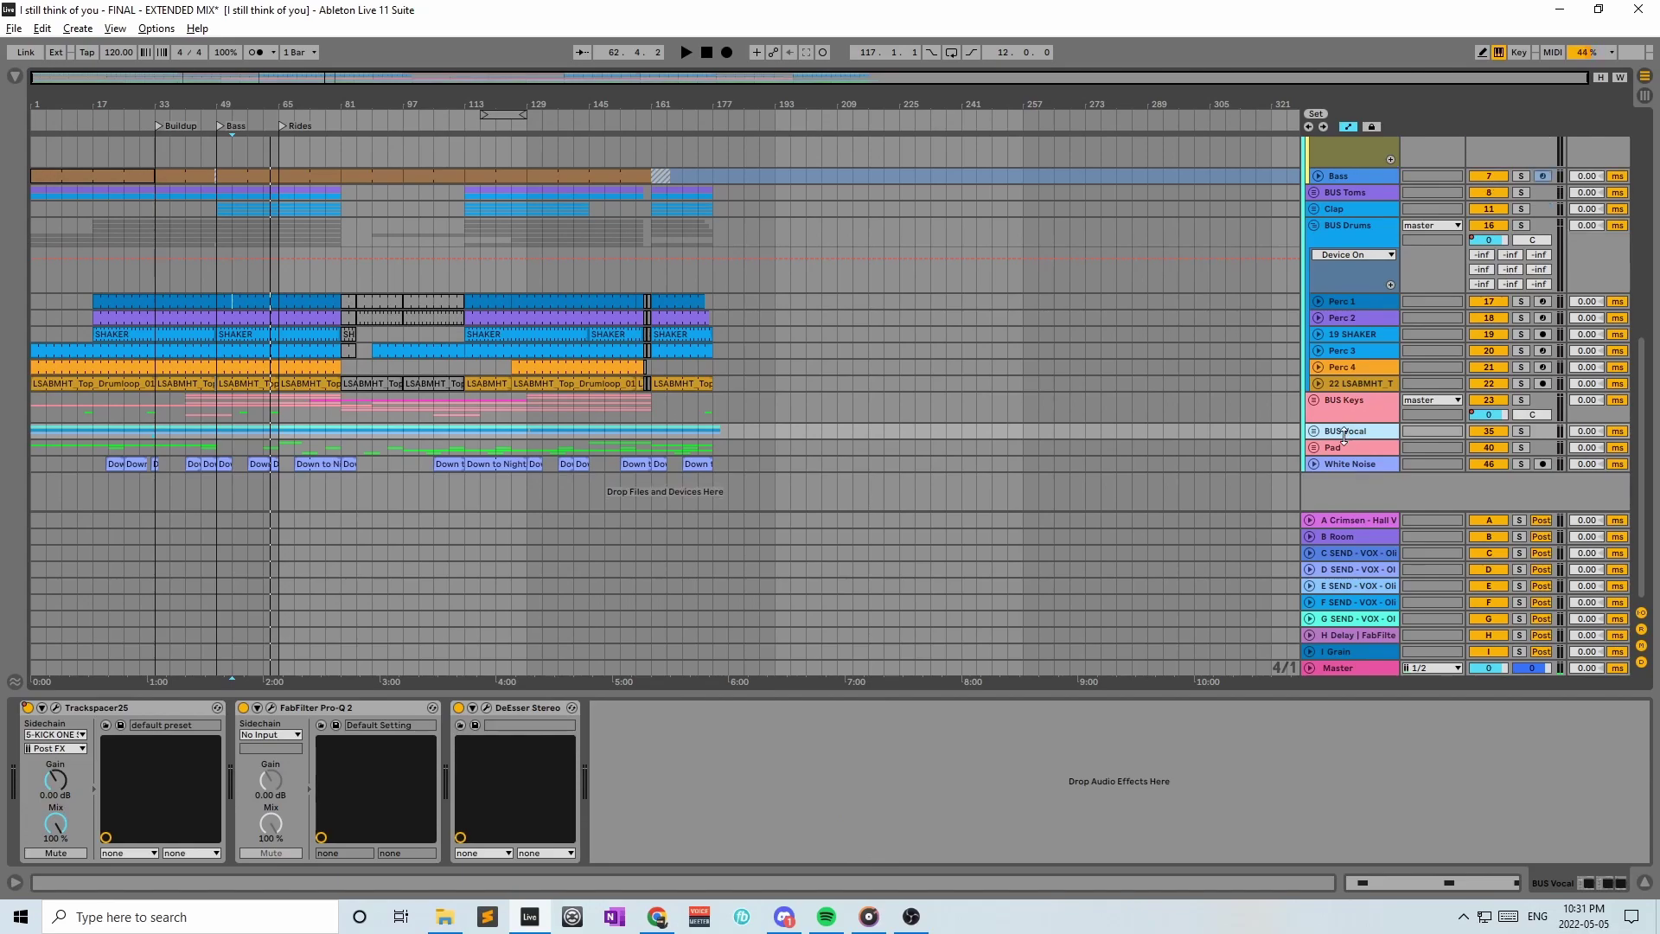
Unfold the BUS Vocal group and check the device chains of the backing and chorus vocal tracks against the bus
left_click(1314, 430)
scroll(1383, 425, "down", 4)
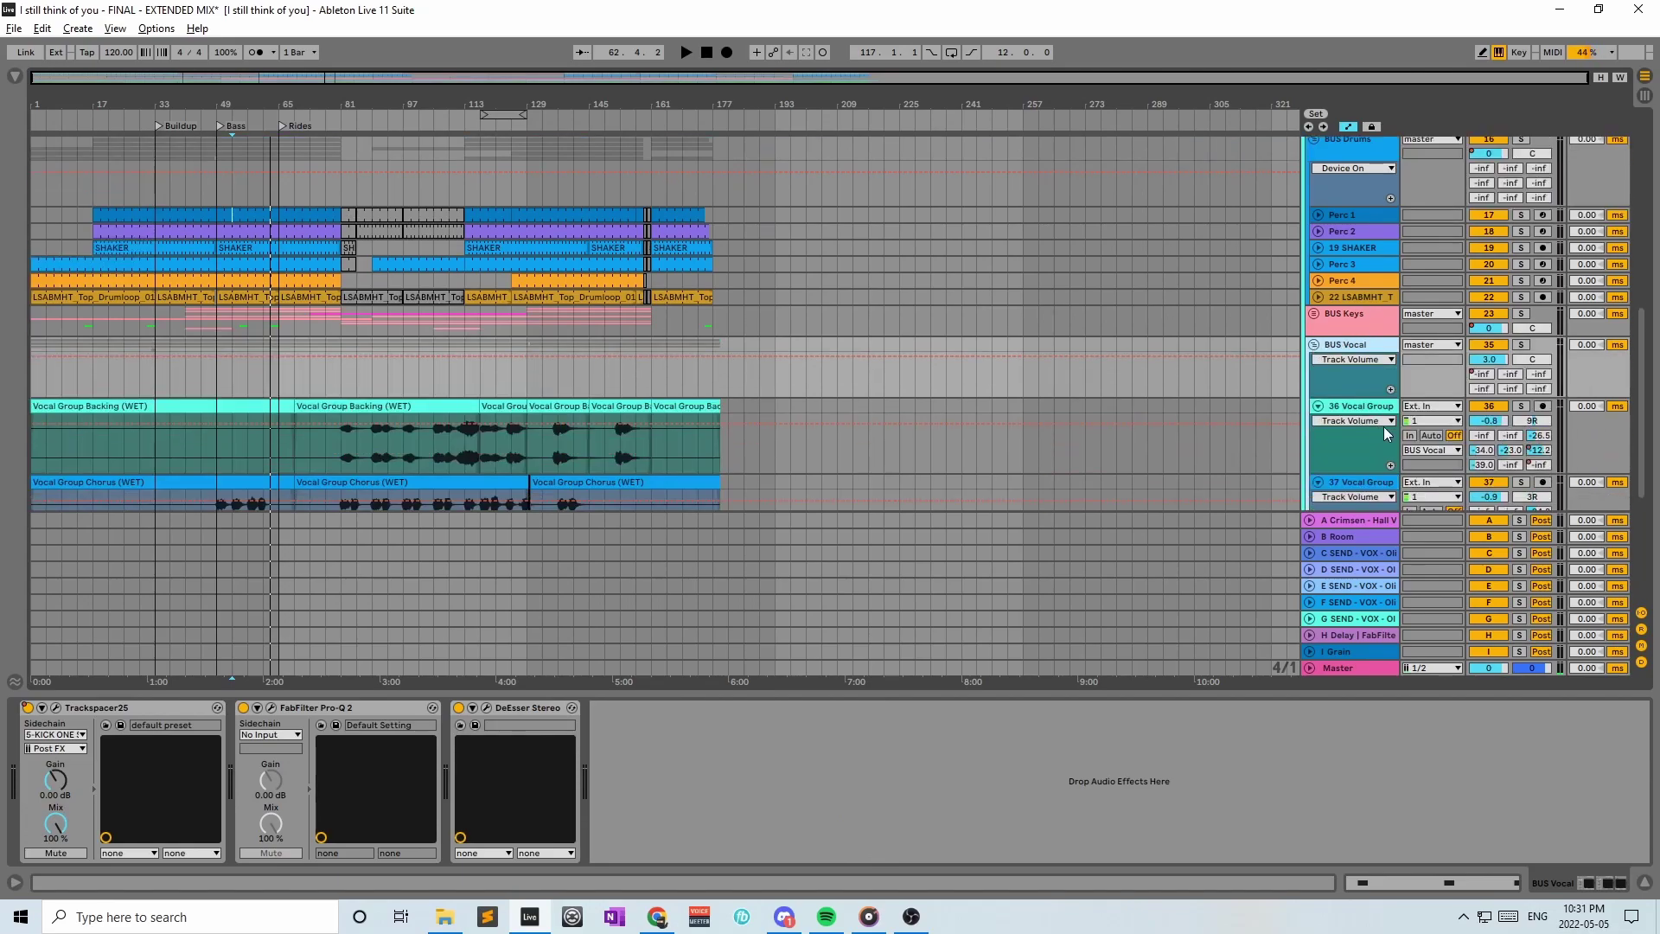
scroll(1383, 425, "down", 3)
left_click(1370, 339)
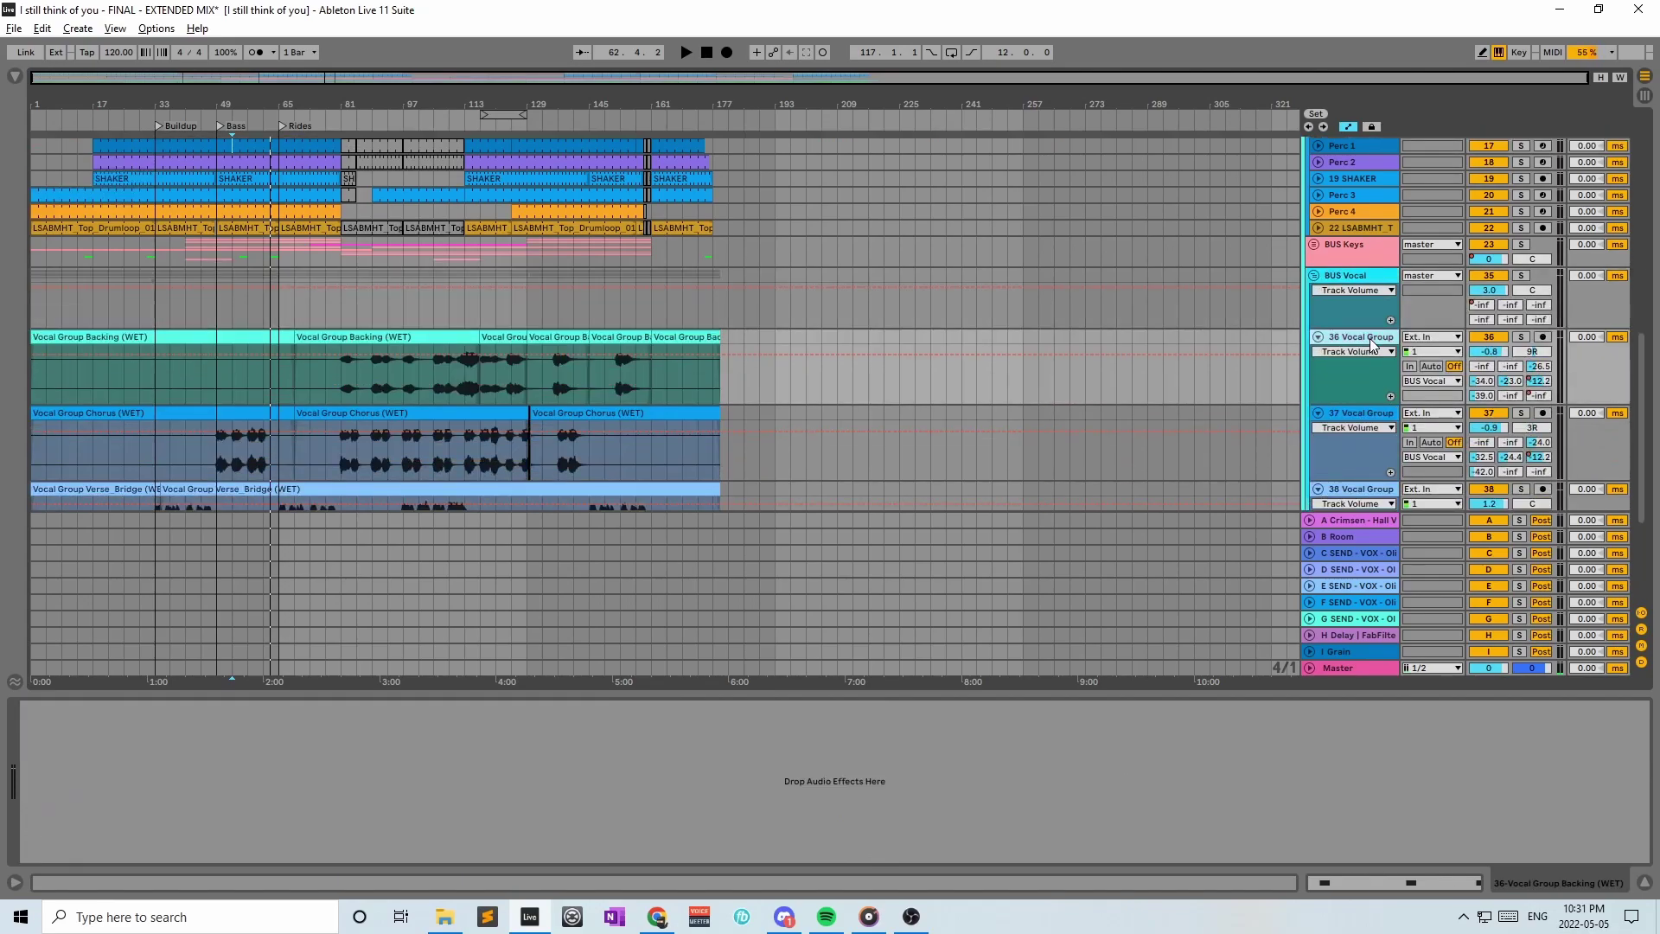
left_click(1367, 413)
left_click(1346, 273)
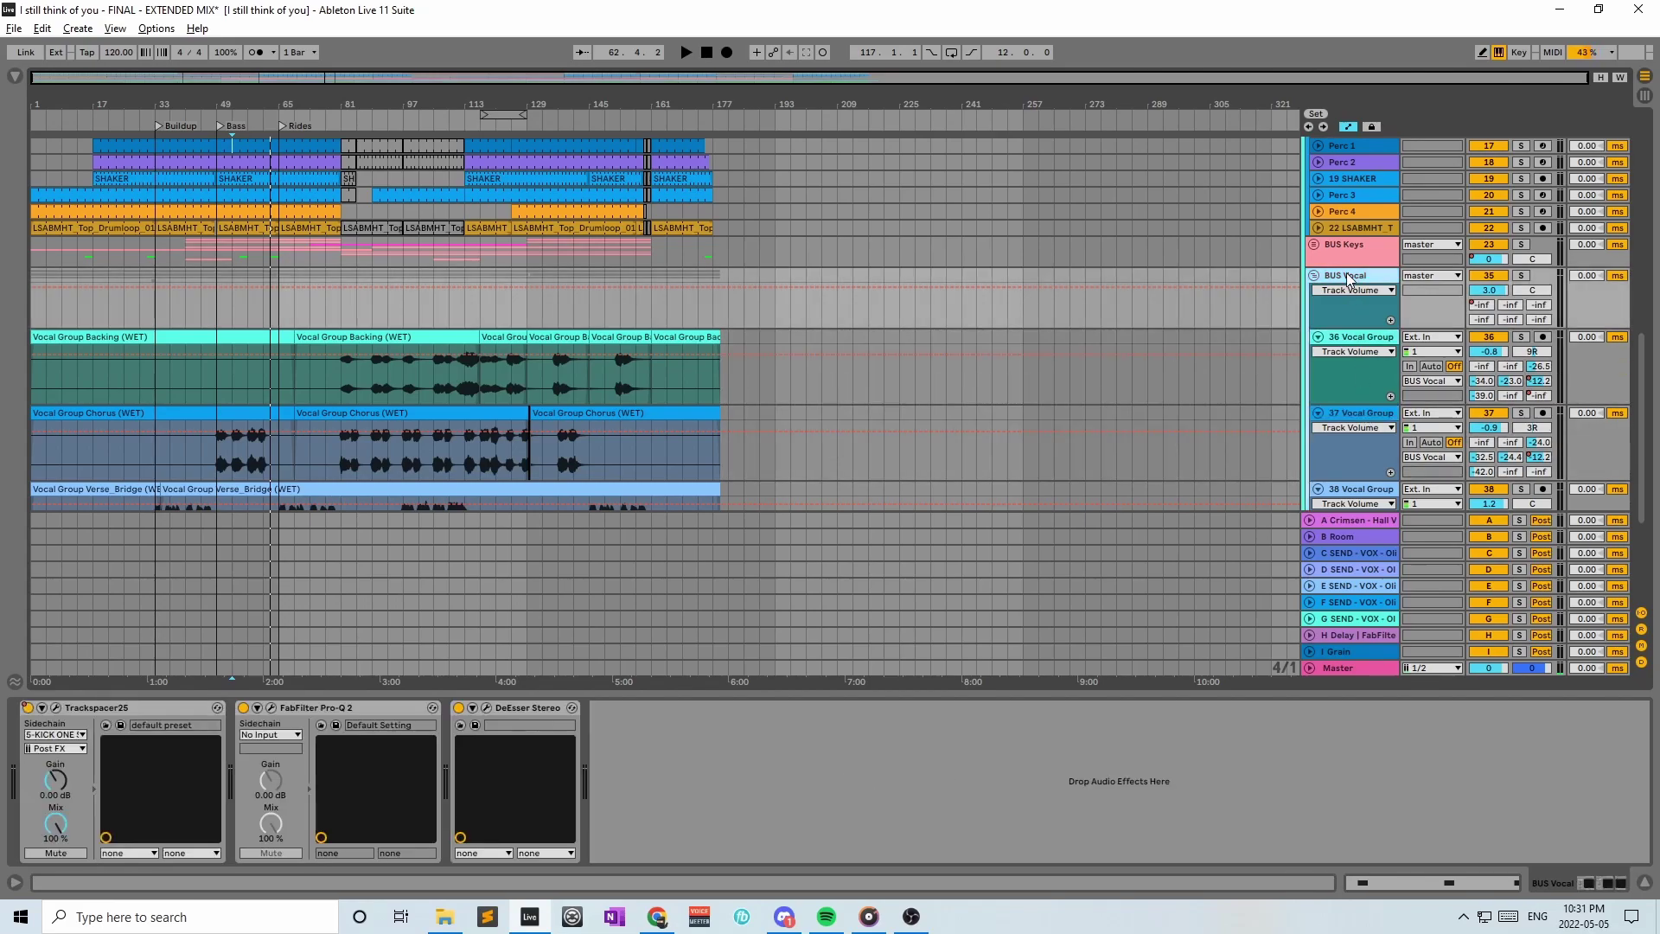
left_click(1343, 366)
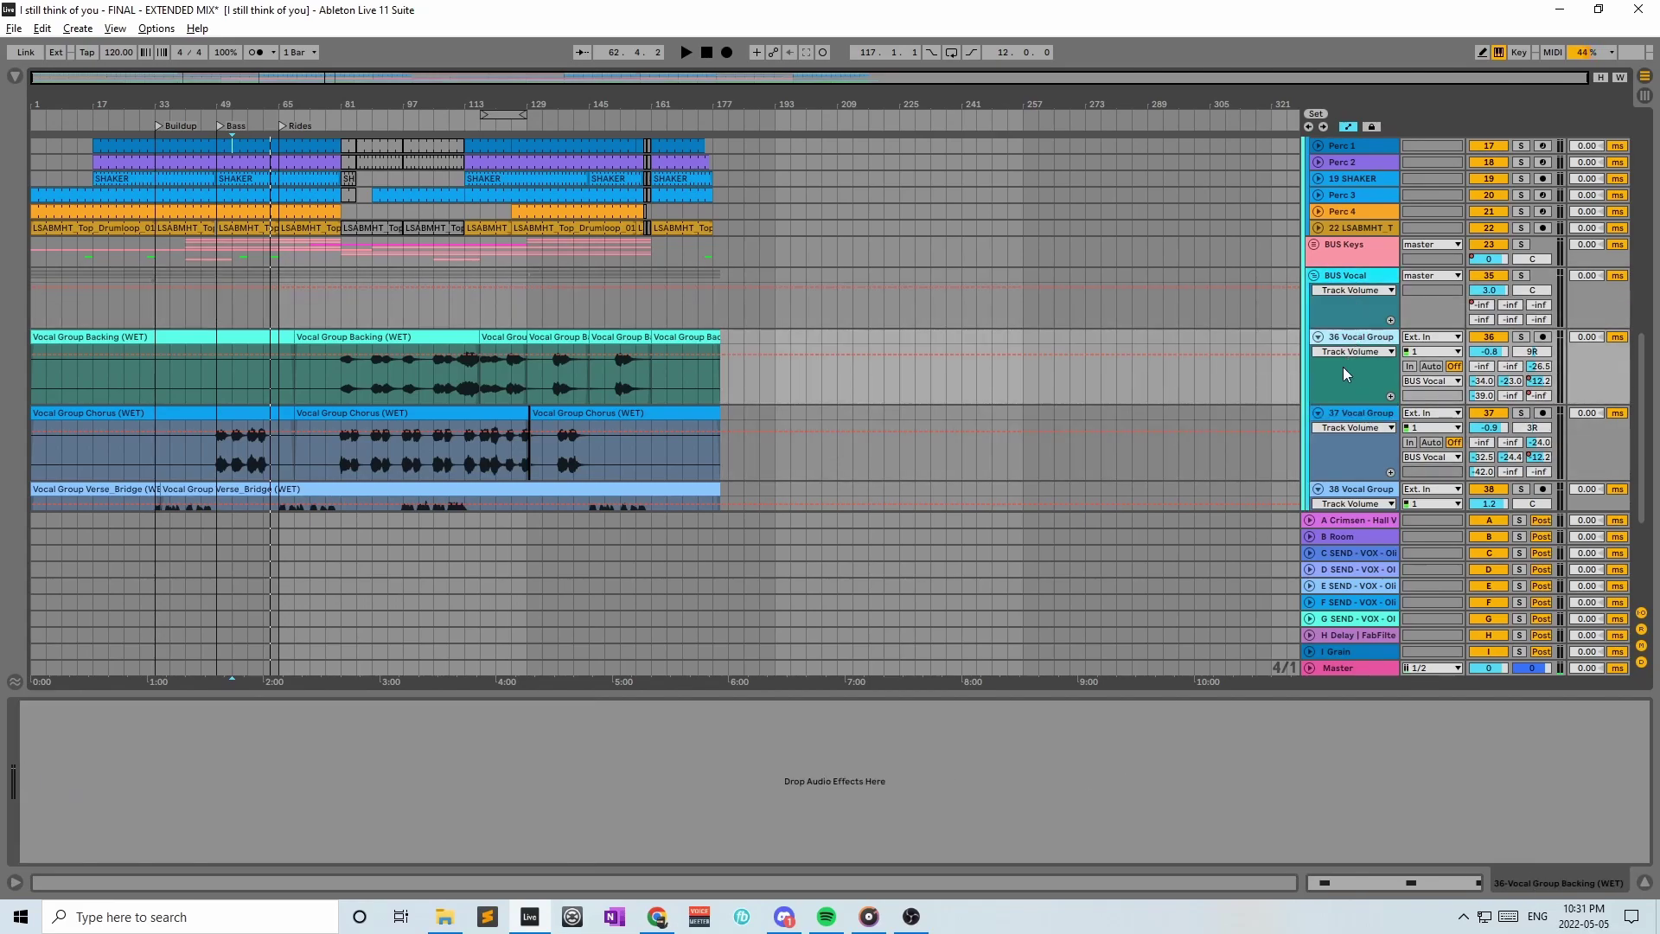
Look over the three vocal group tracks and display the BUS Vocal device chain
scroll(1342, 369, "down", 2)
left_click(1357, 272)
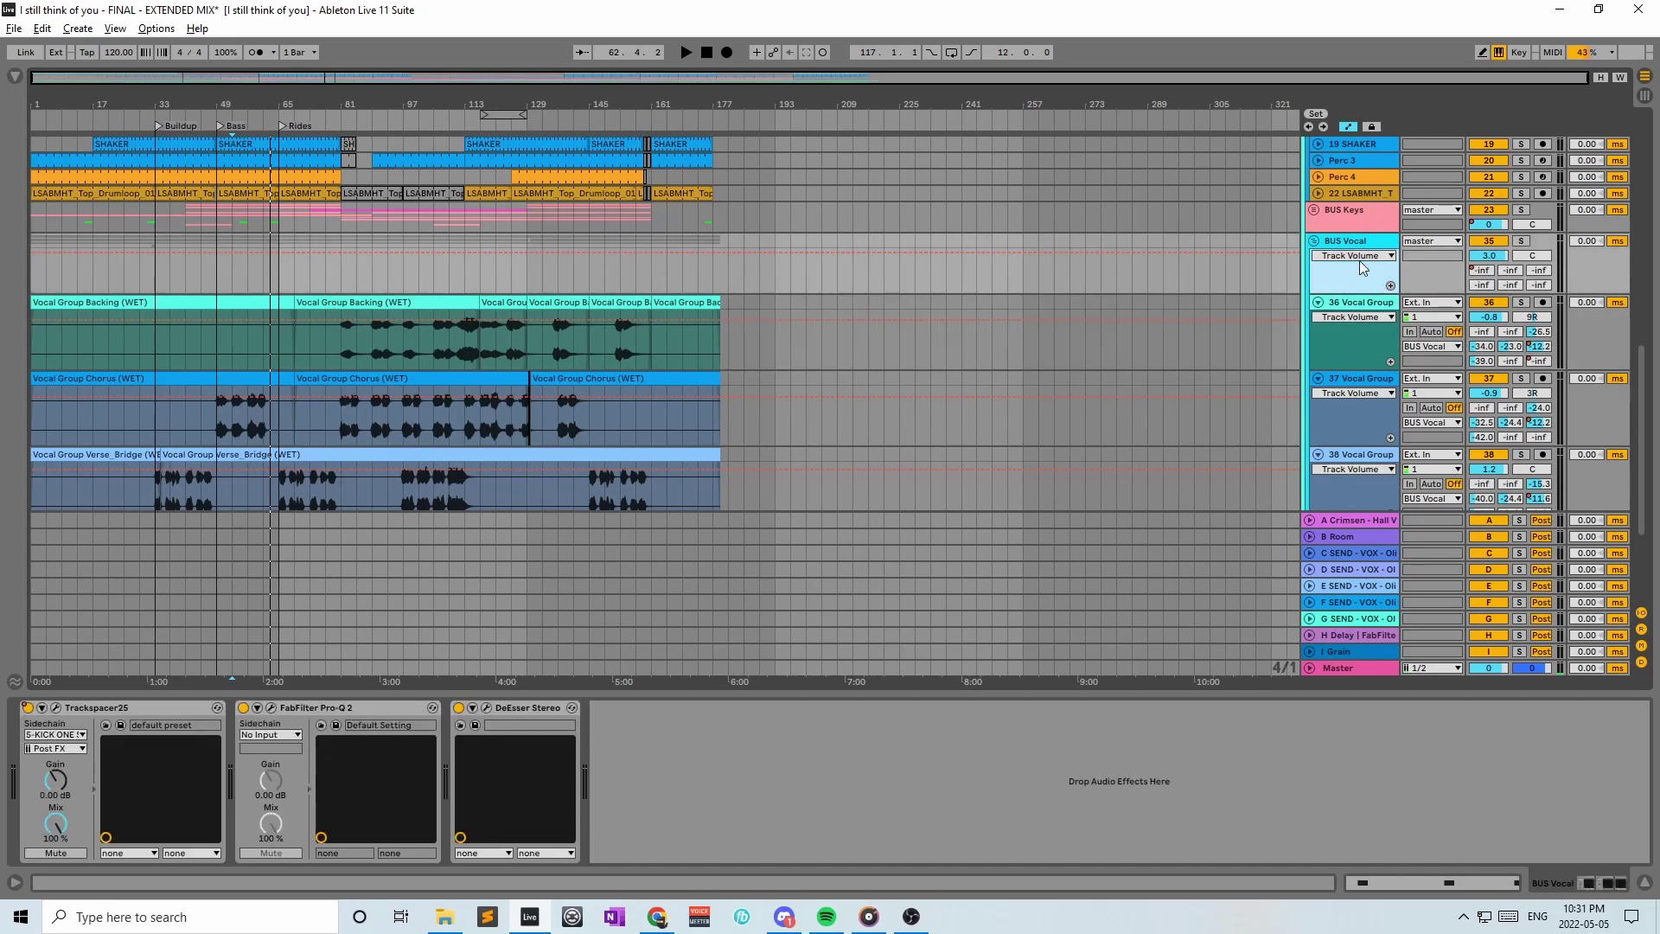
left_click(1366, 226)
left_click(1363, 238)
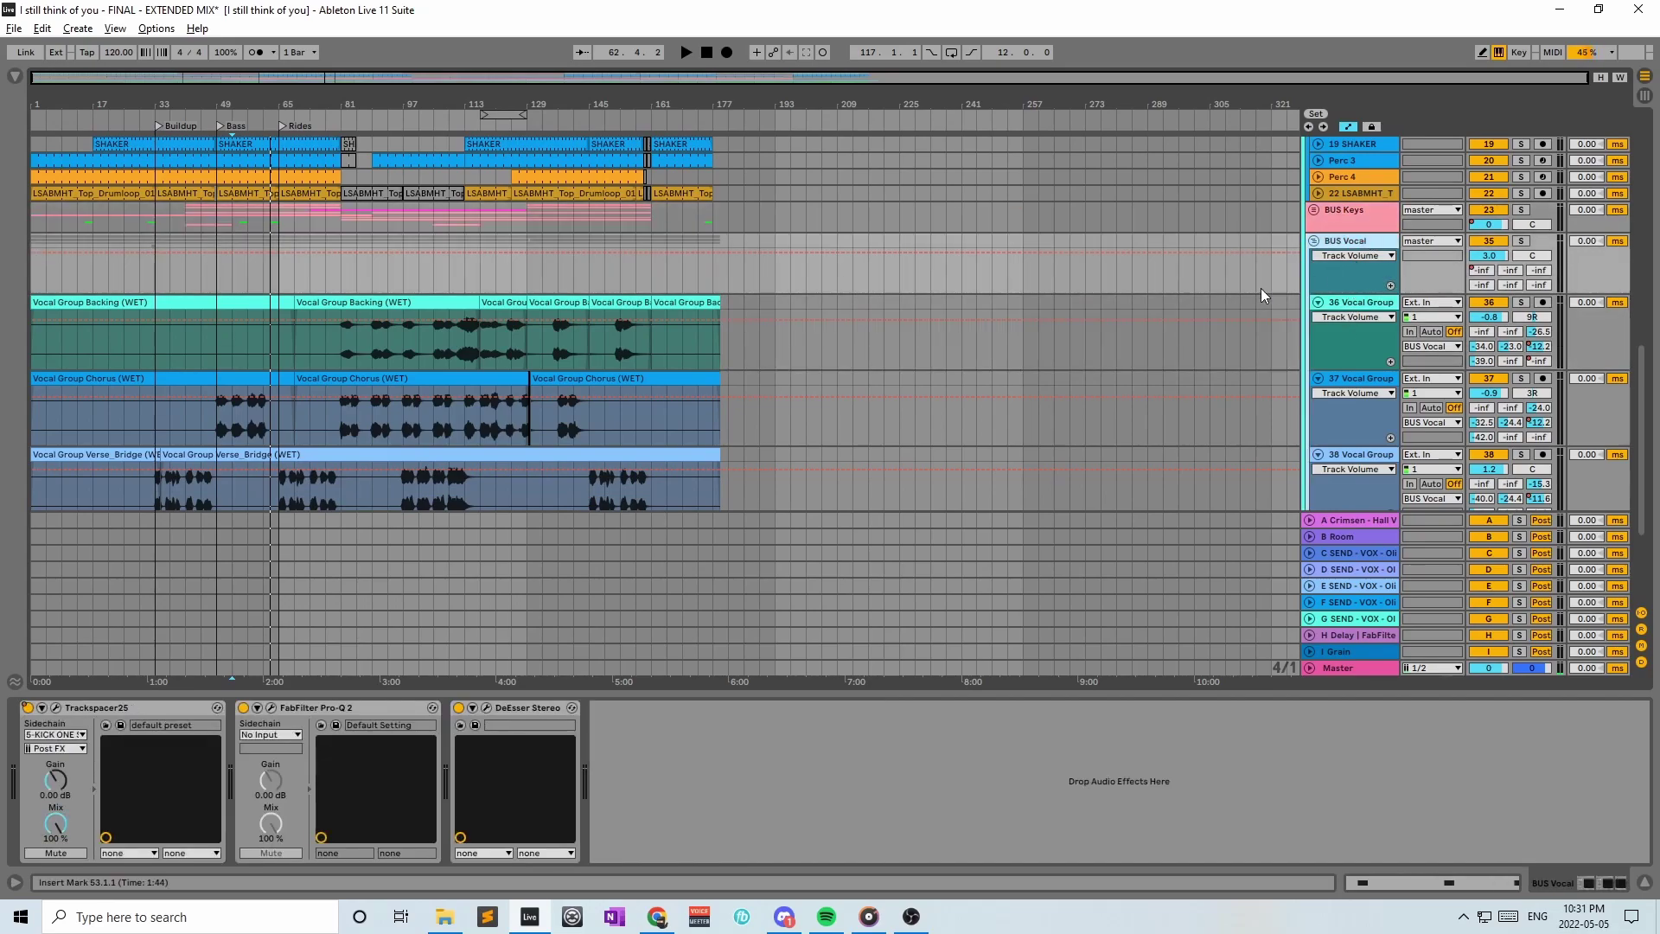
scroll(1169, 366, "down", 3)
scroll(1169, 366, "up", 4)
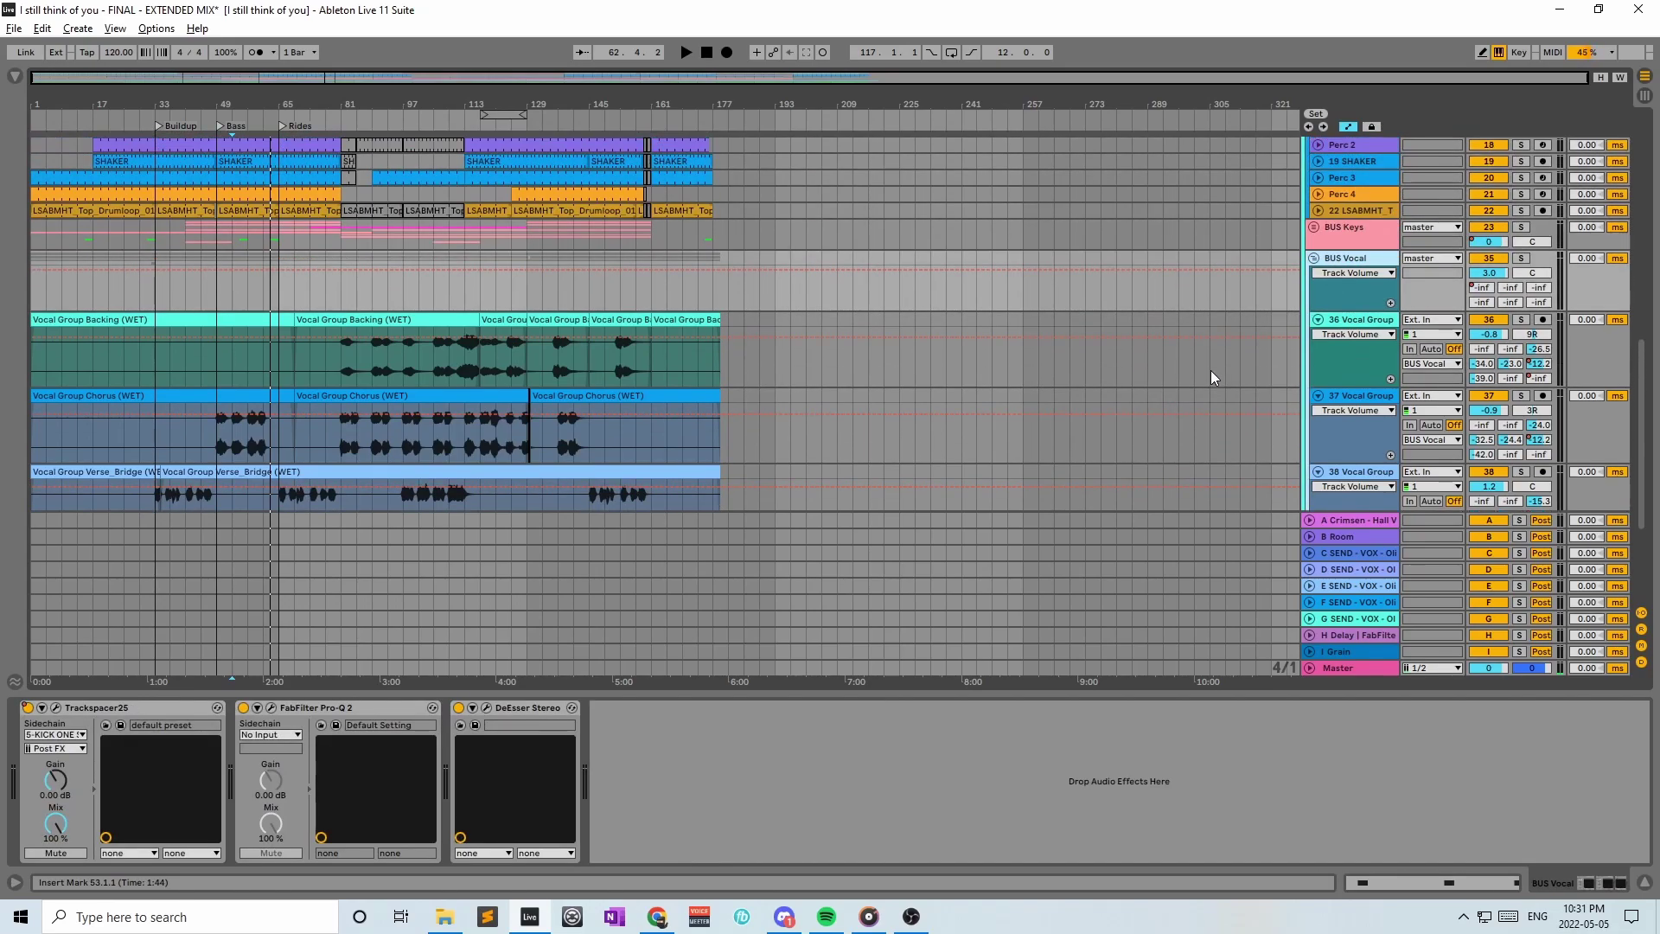
left_click(1365, 246)
left_click(1351, 262)
Open the DeEsser Stereo plugin window on BUS Vocal, inspect its settings and close it
left_click(511, 711)
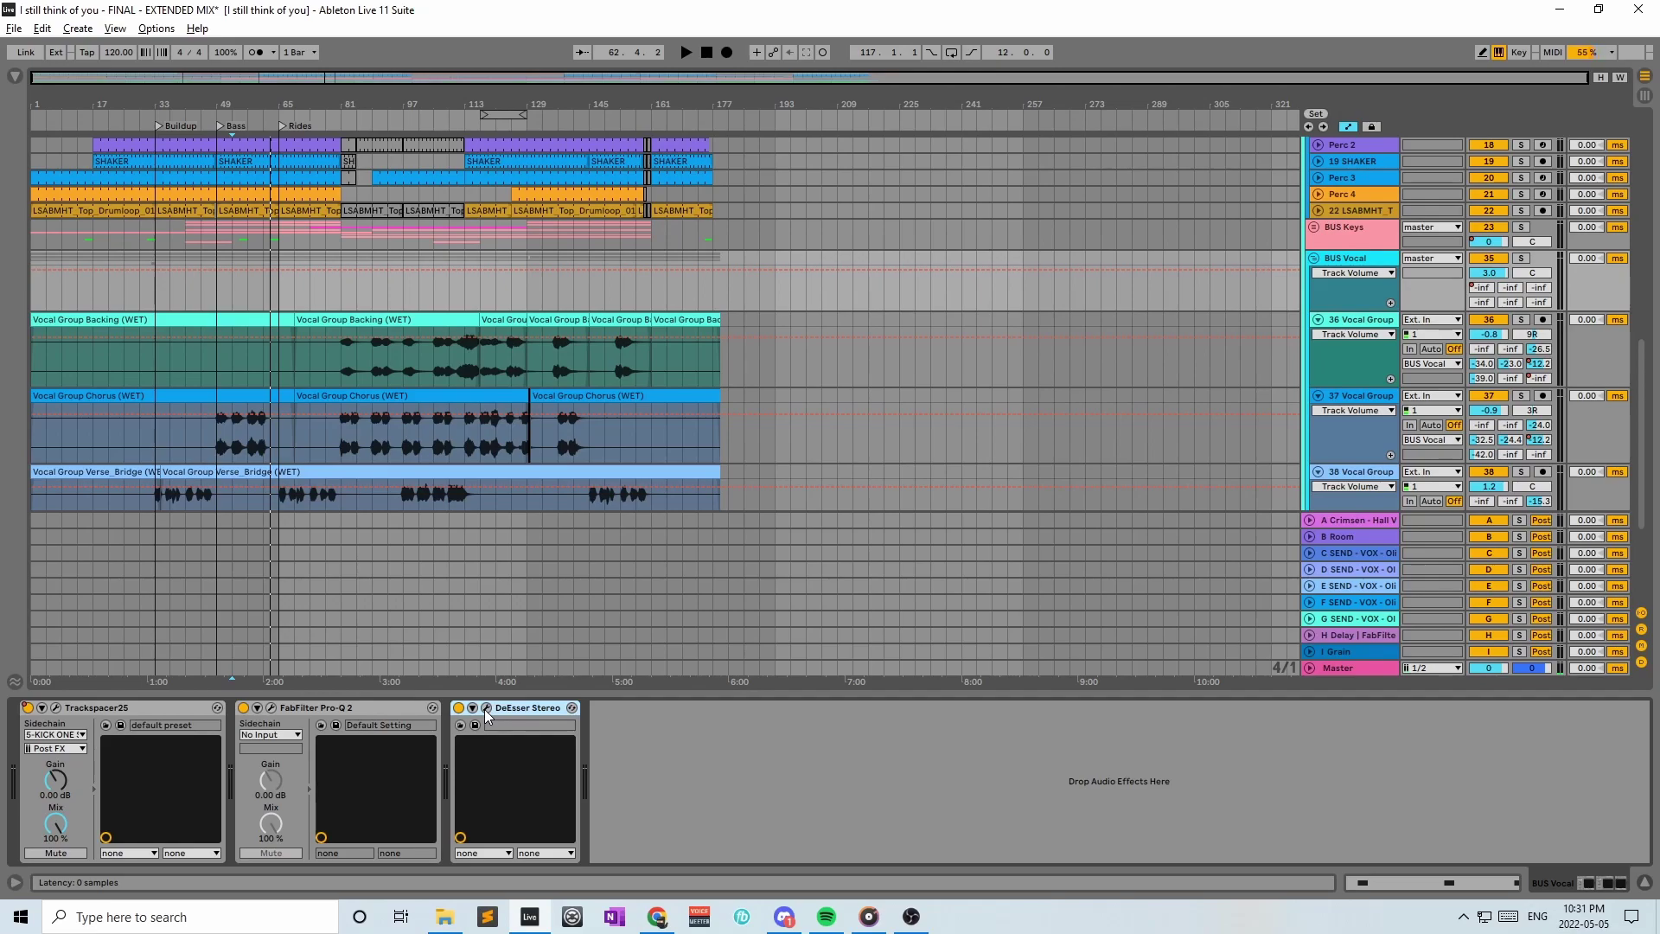
left_click(486, 711)
left_click_drag(367, 87, 455, 100)
left_click(540, 96)
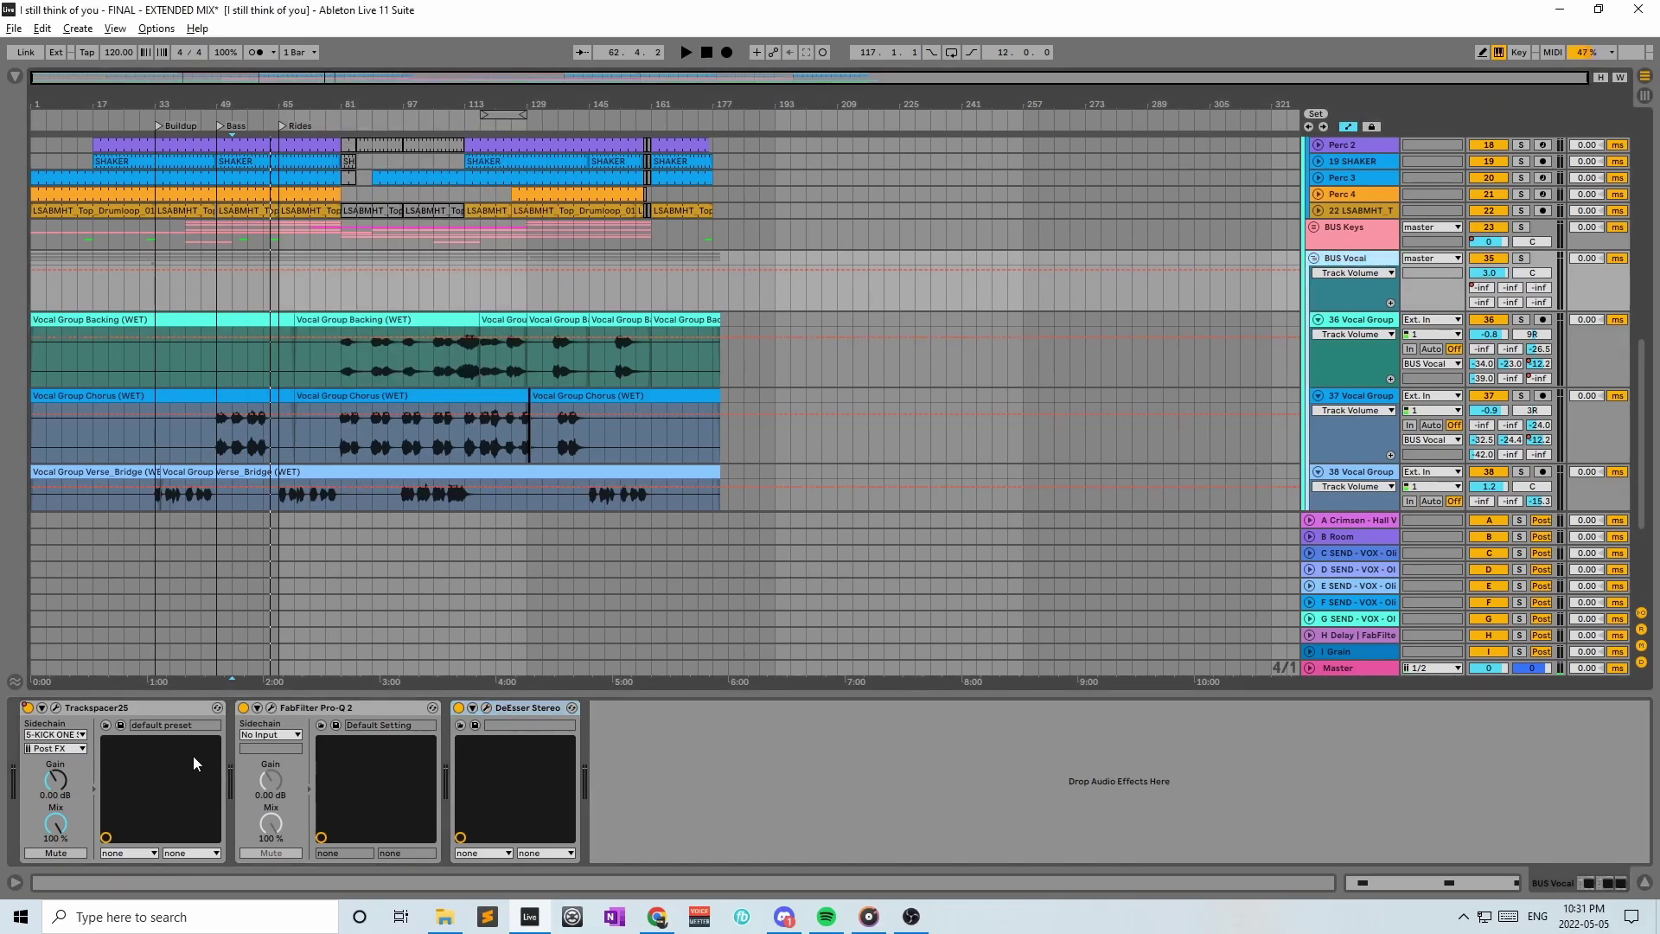
Inspect the FabFilter Pro-Q 2 curve and the Trackspacer25 settings on BUS Vocal, closing each plugin window
left_click(270, 709)
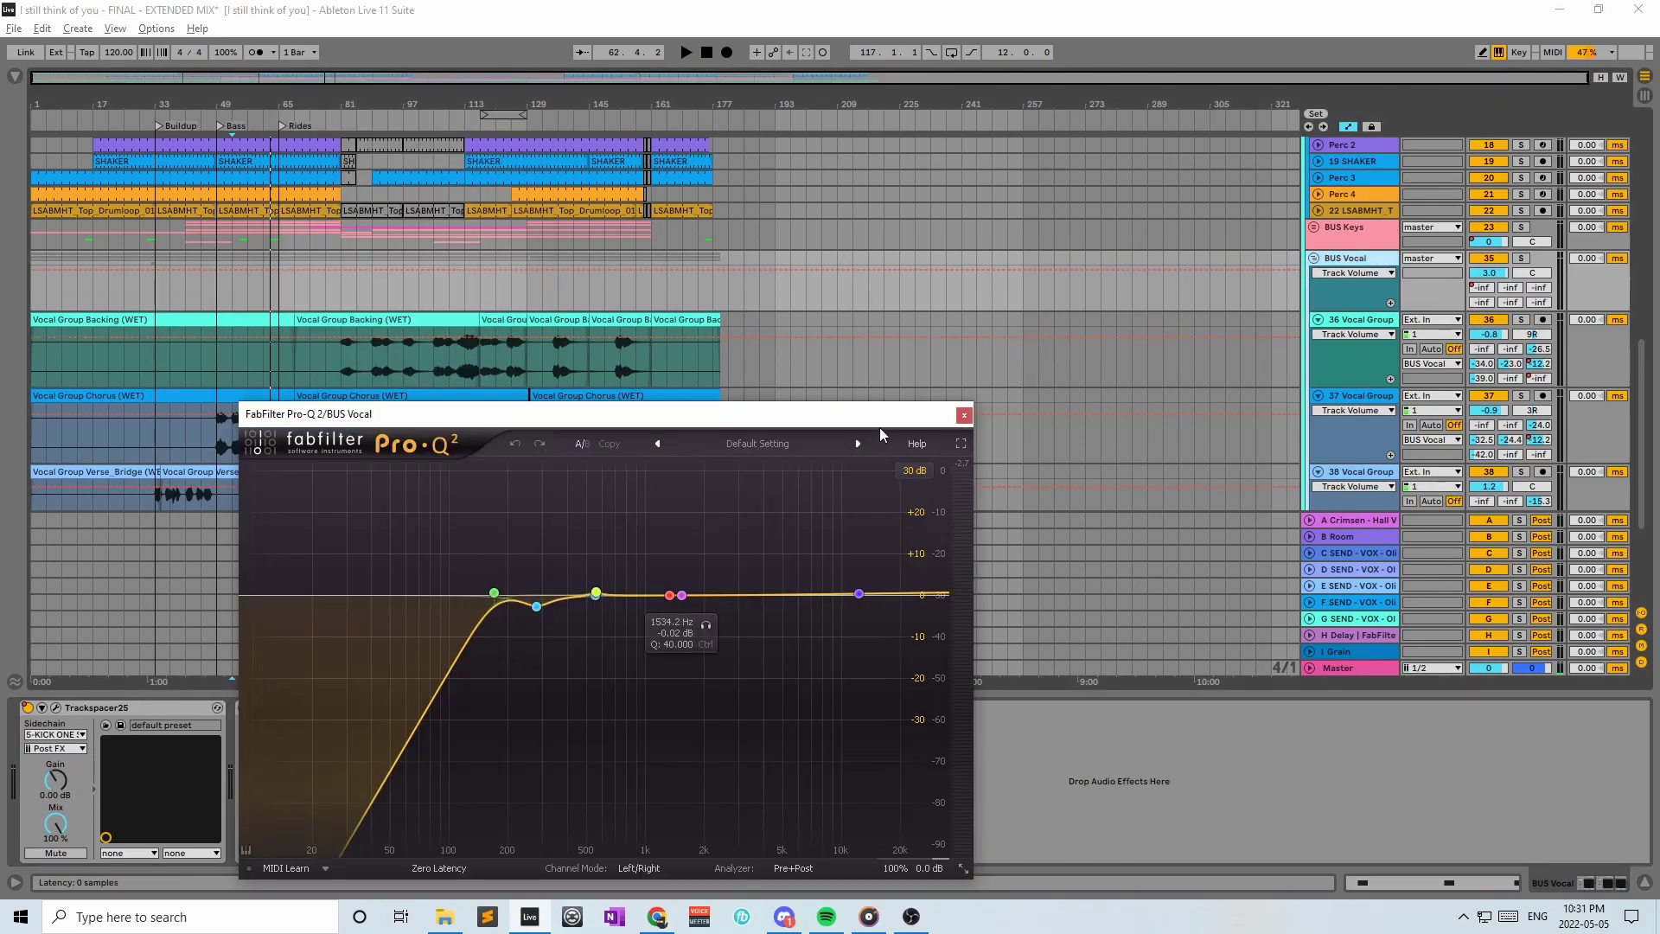
left_click(965, 415)
left_click(56, 709)
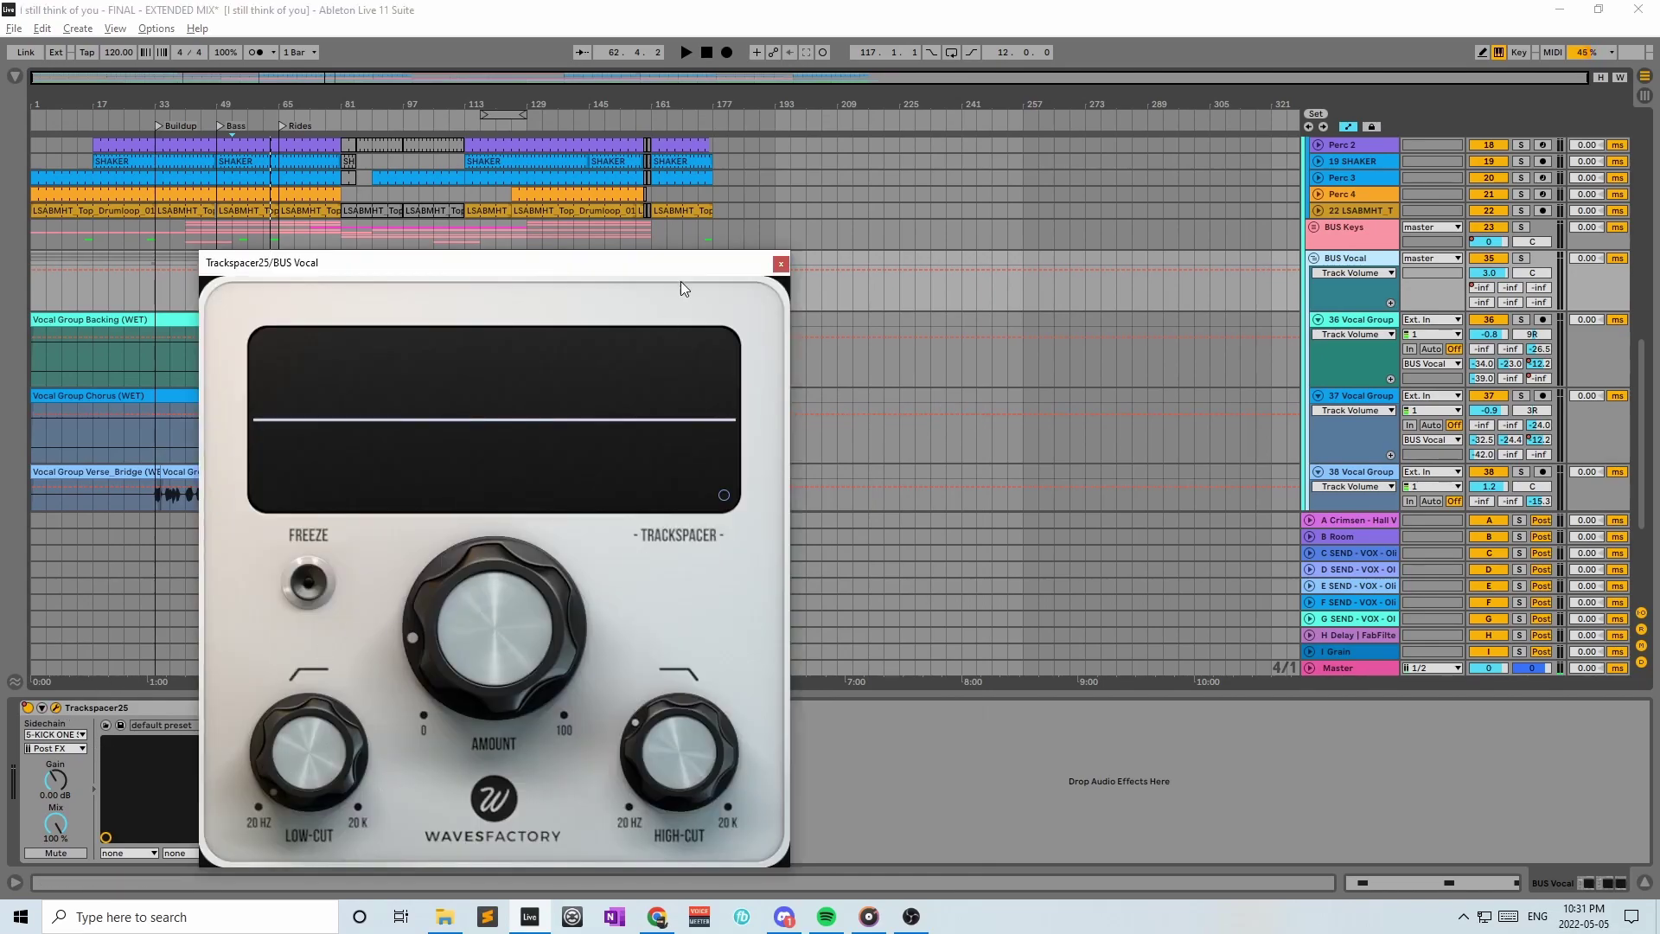
left_click(781, 264)
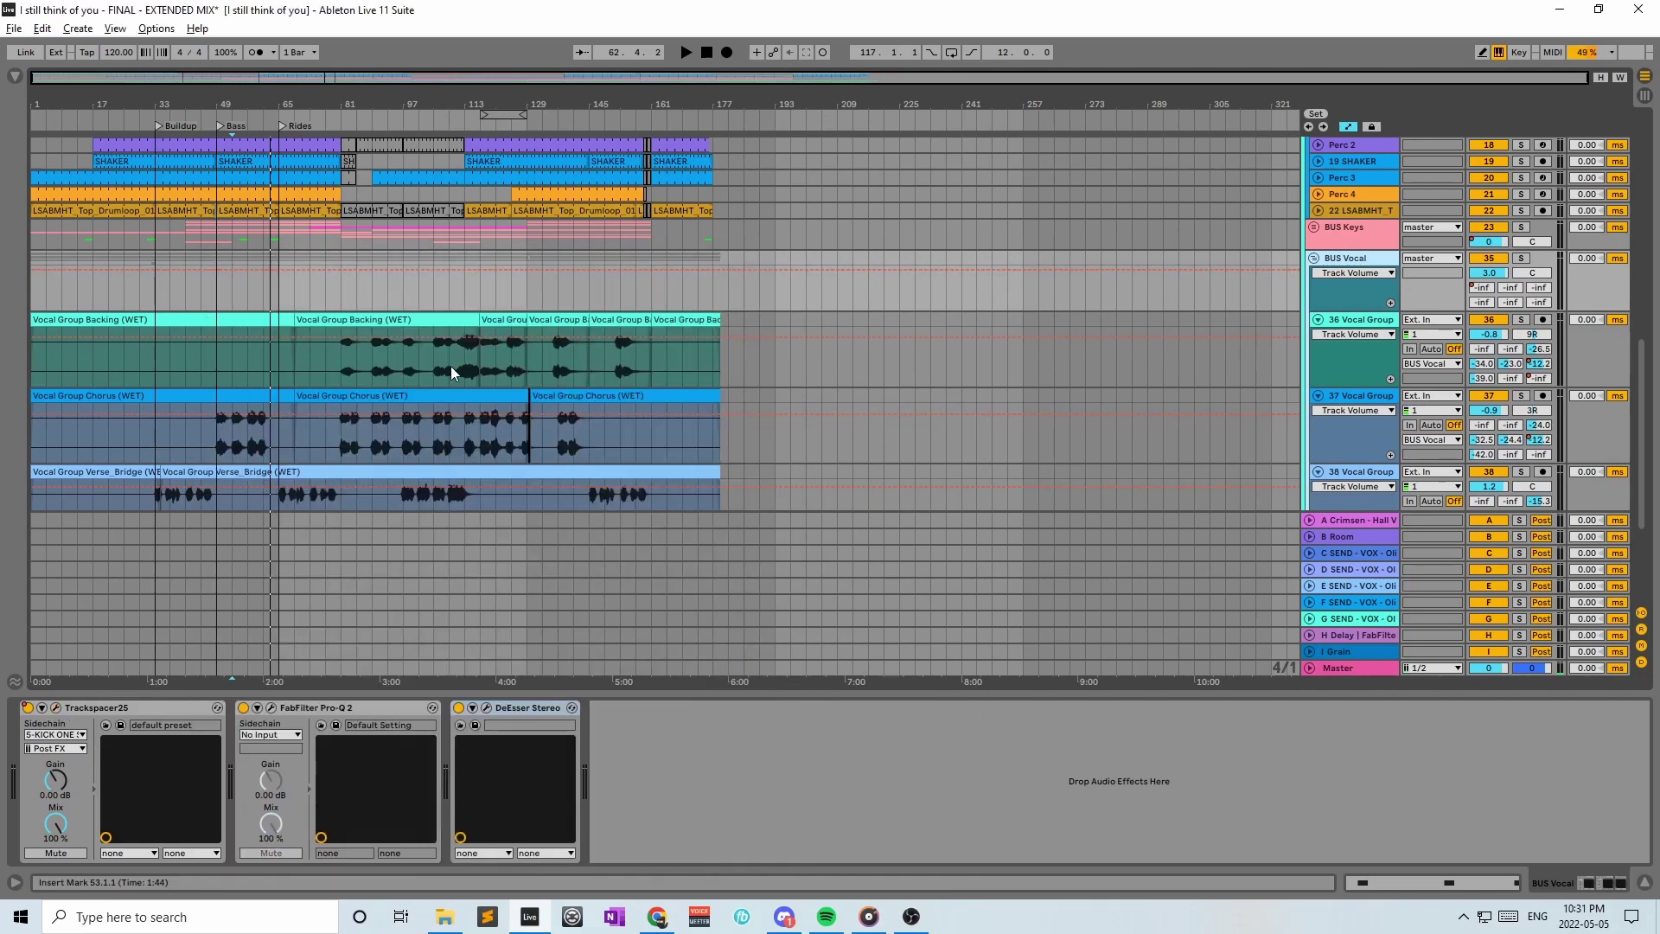
Play a short passage of the full mix from bar 113, then stop playback
left_click(465, 298)
key("space")
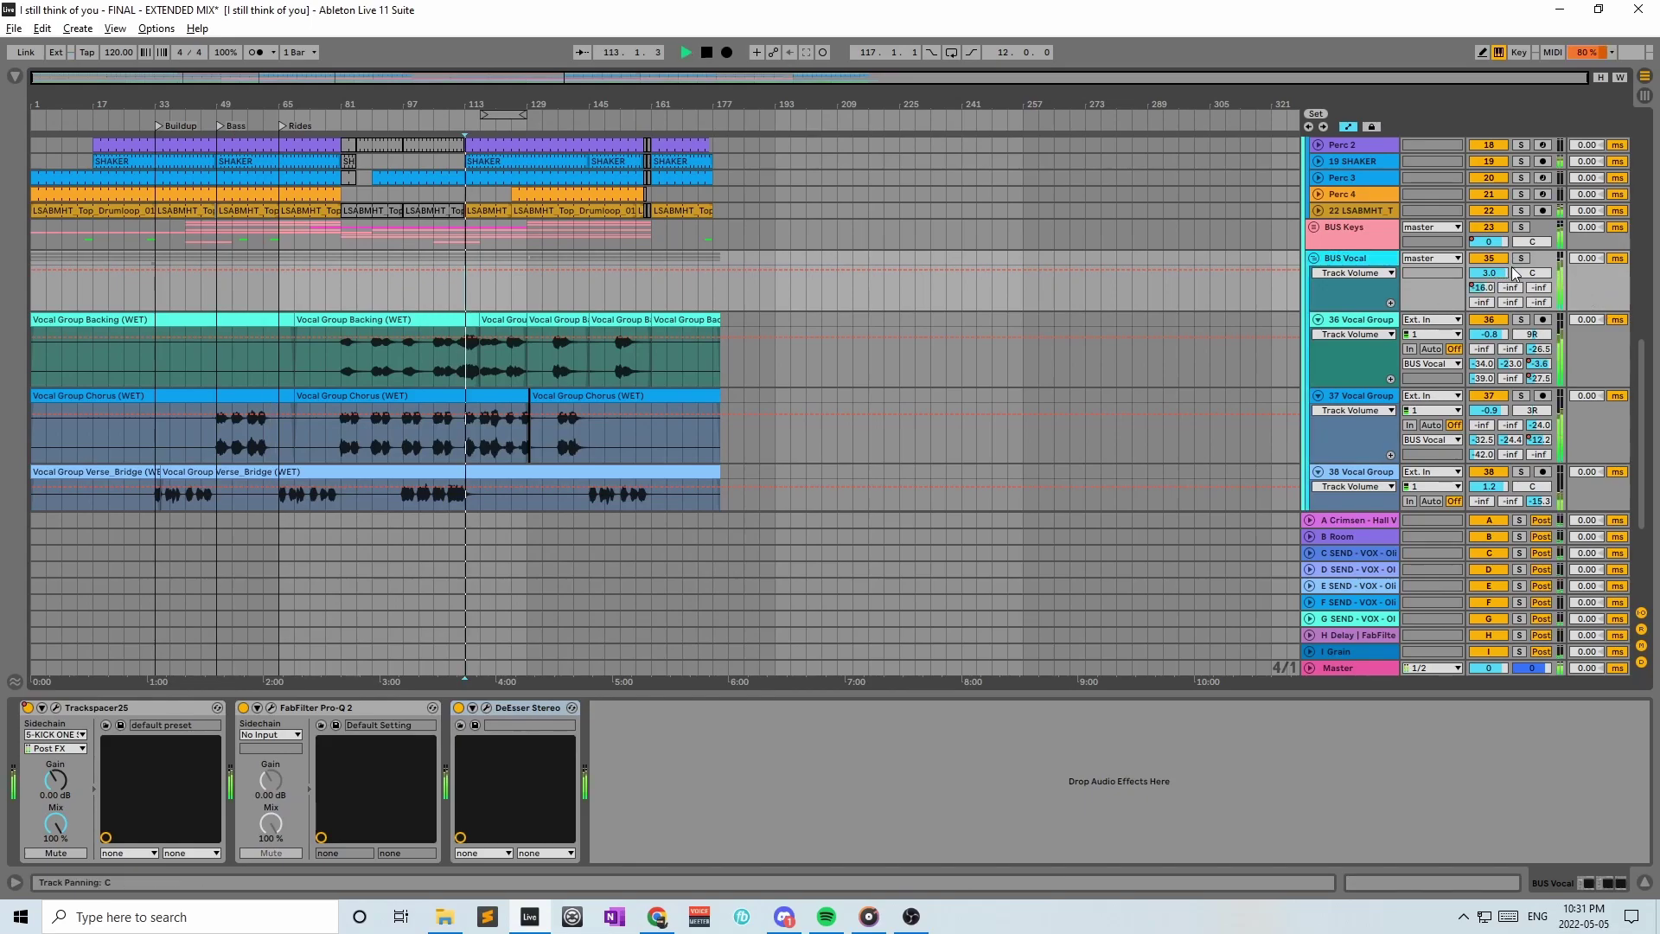
key("space")
Show the Device On automation of Trackspacer25 on BUS Vocal and place the insert marker at bar 113
right_click(30, 708)
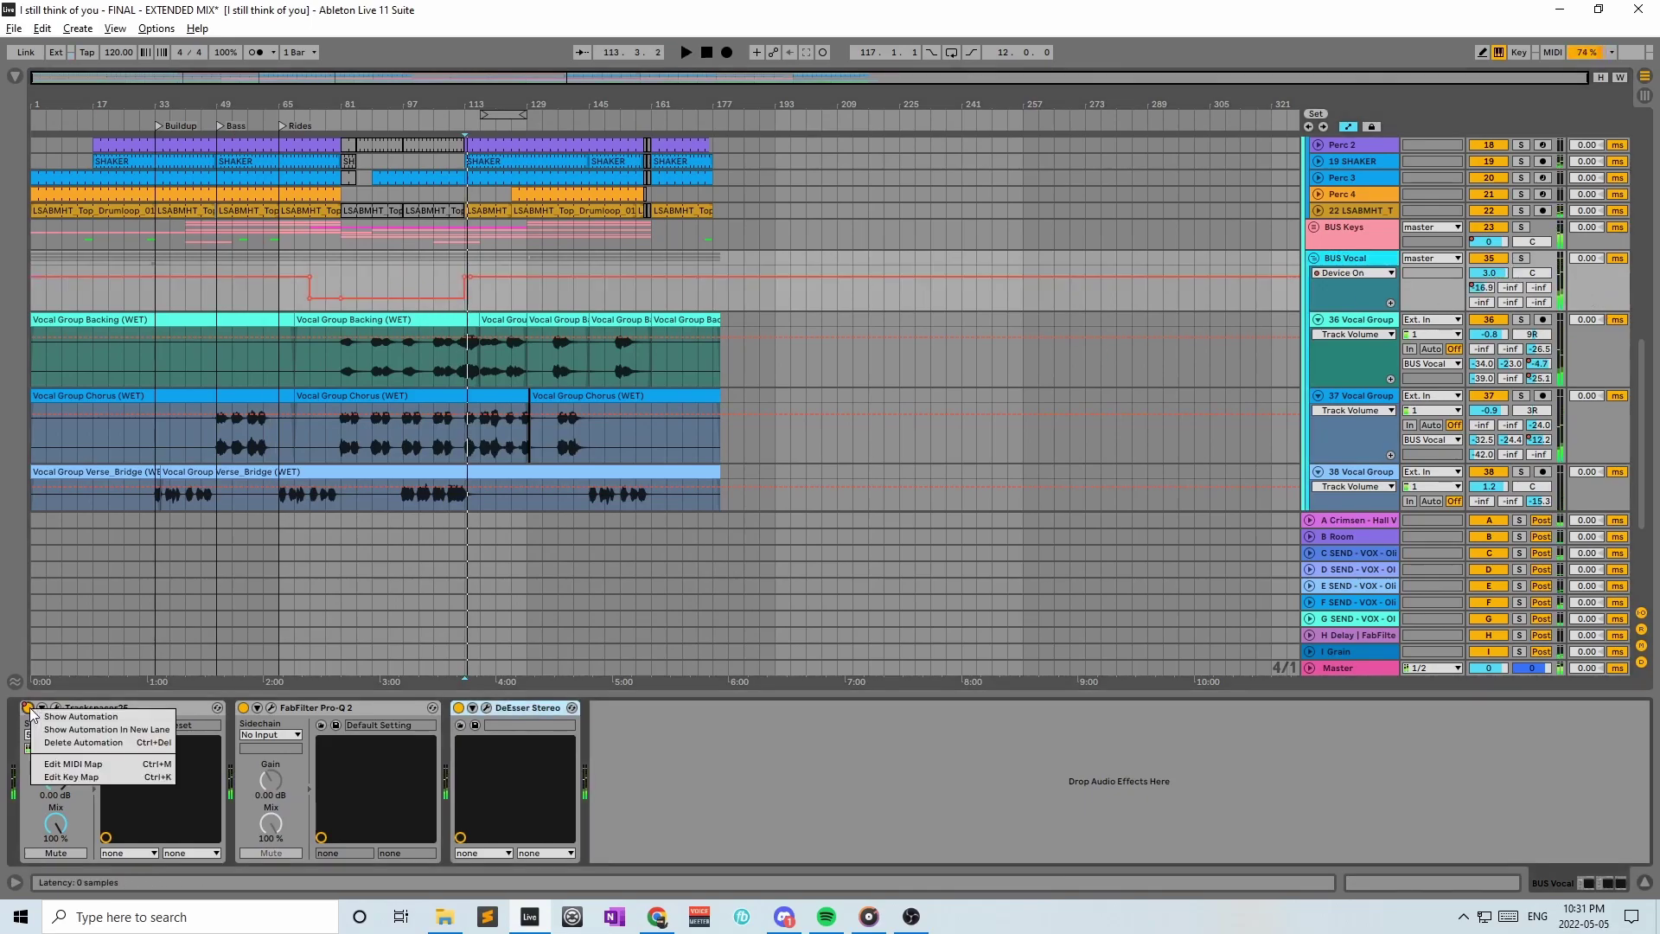
left_click(50, 719)
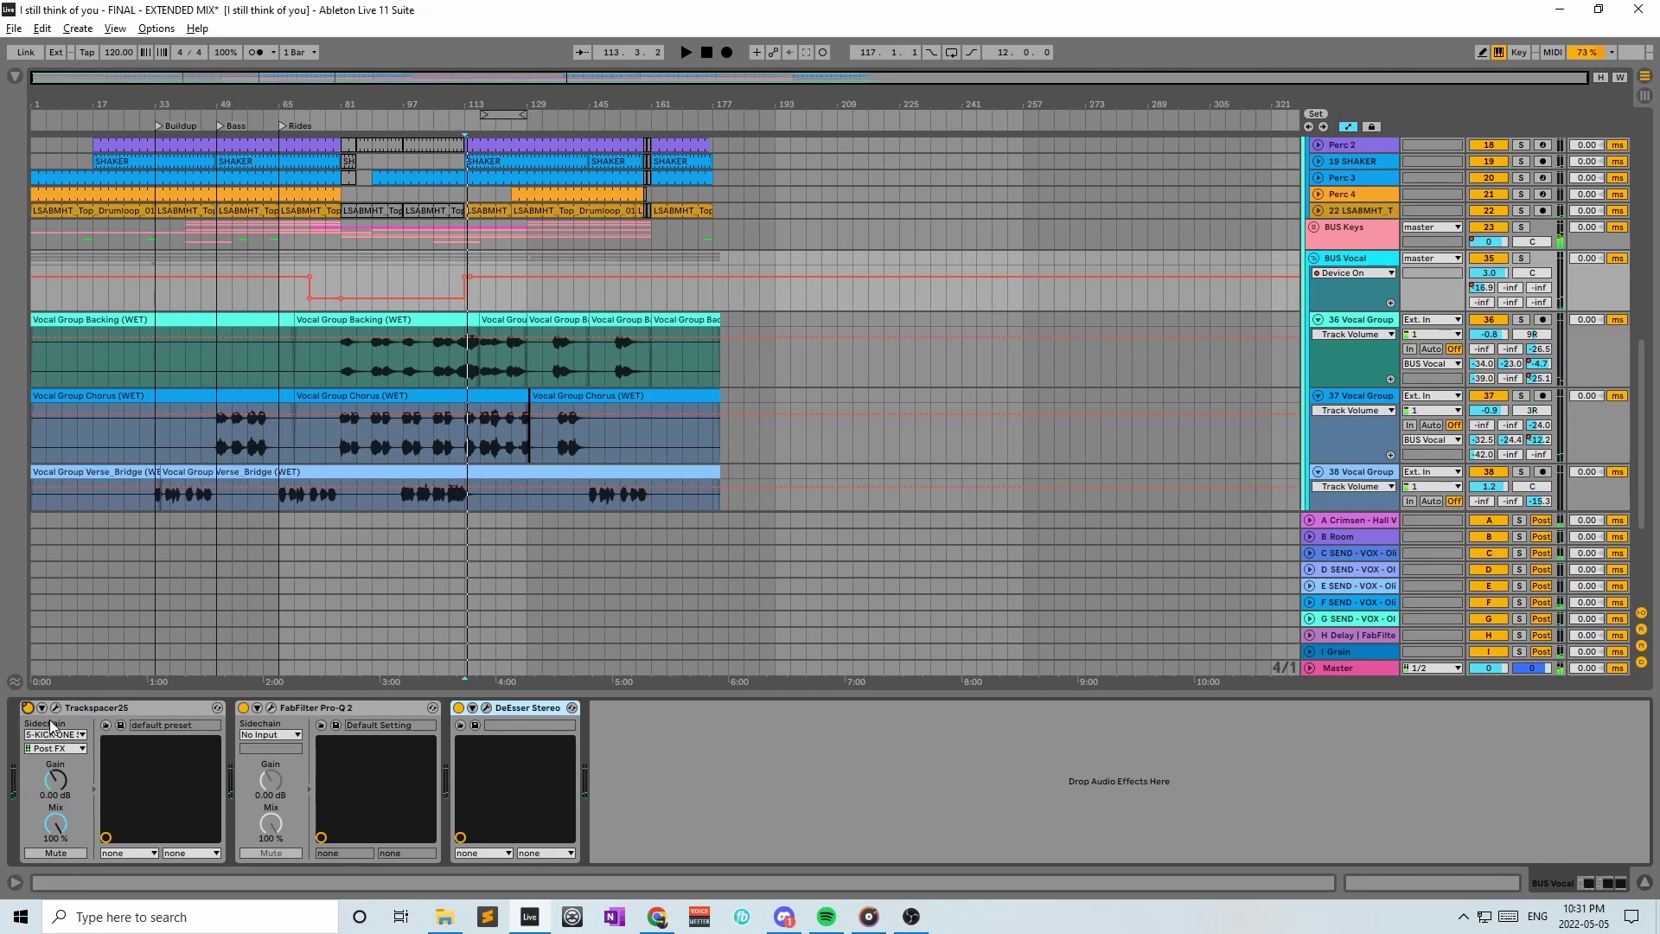
left_click(525, 299)
left_click(465, 262)
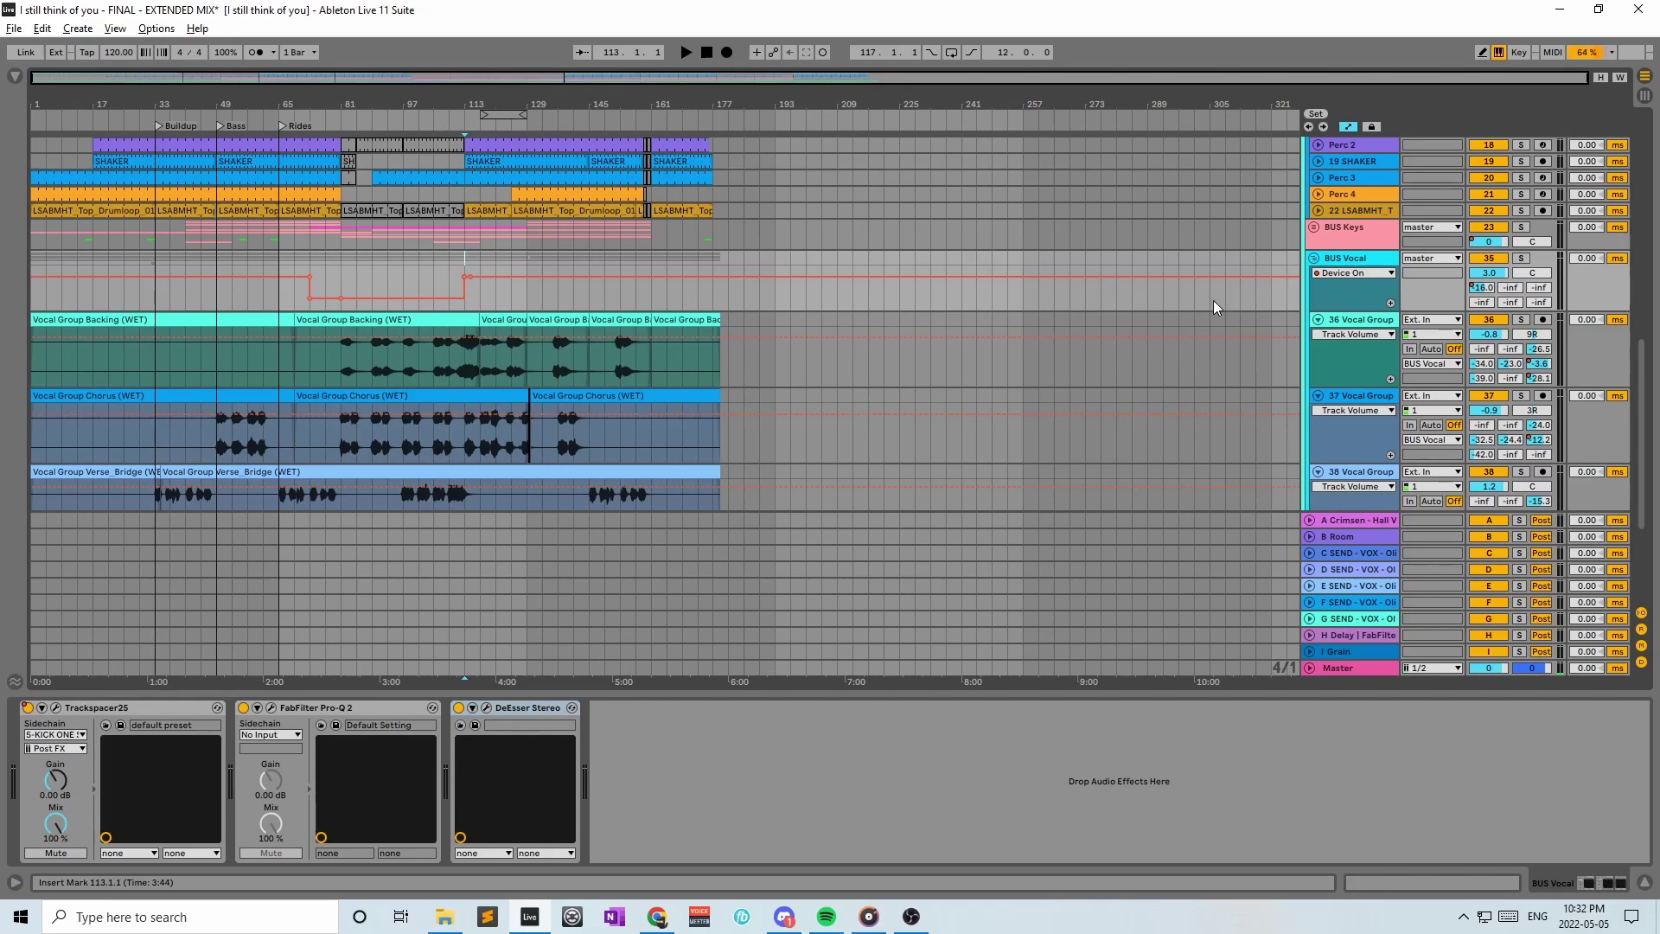
Solo the BUS Vocal group and listen to it from bar 113 while looking over the other tracks
left_click(1315, 258)
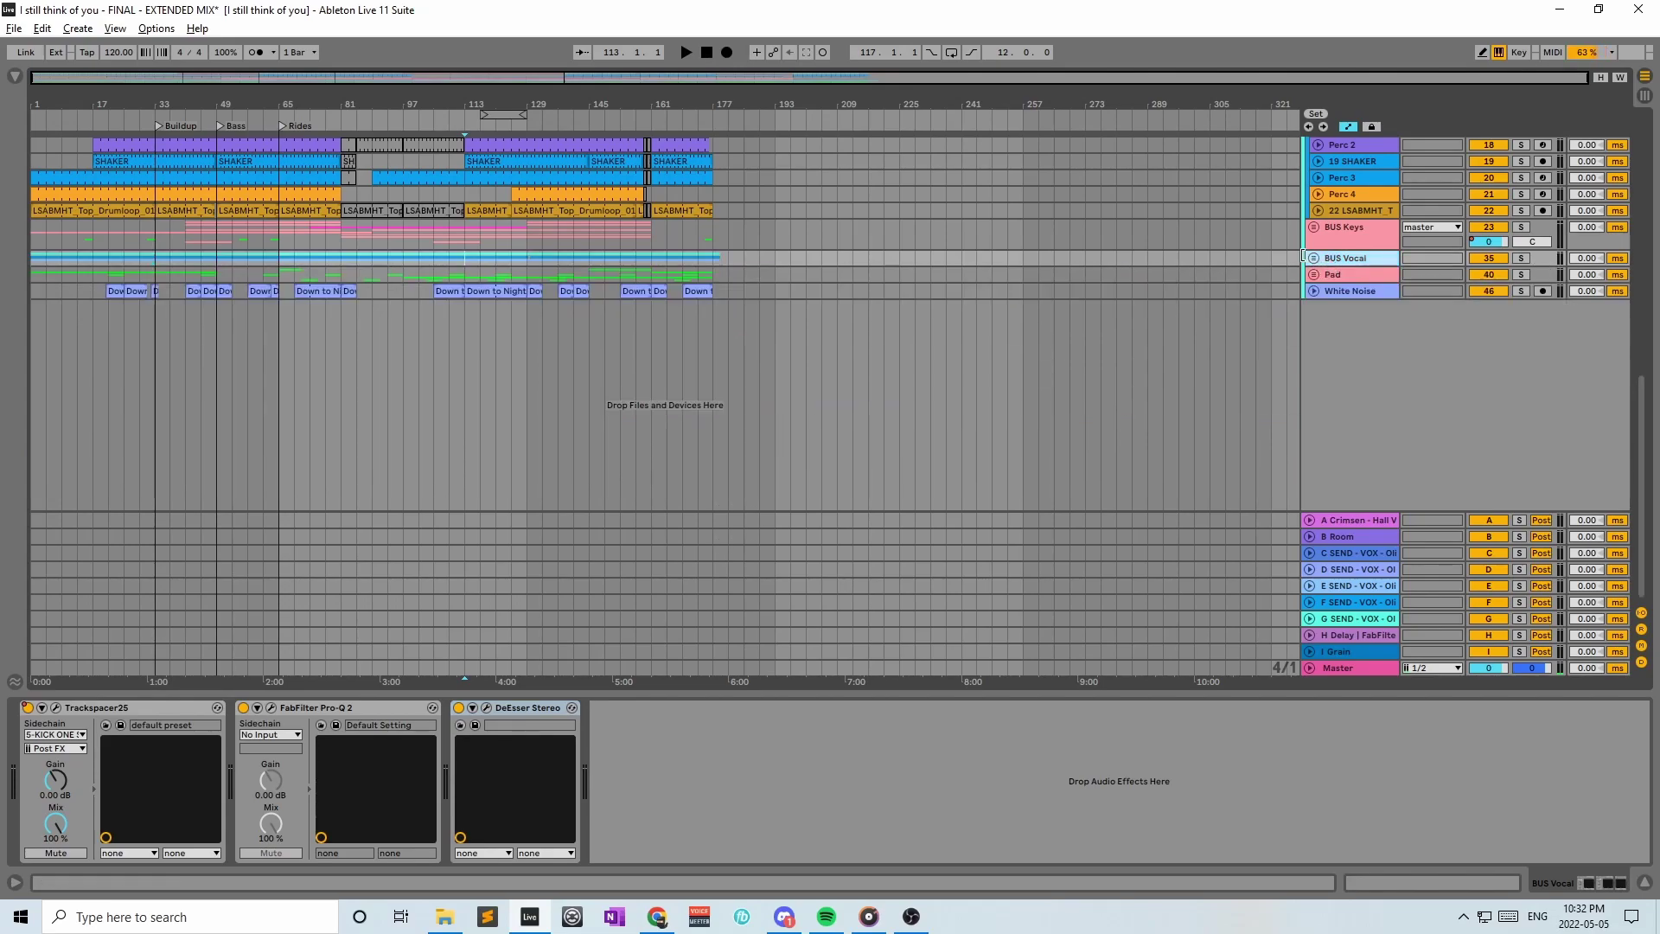
left_click(1314, 258)
left_click(1522, 258)
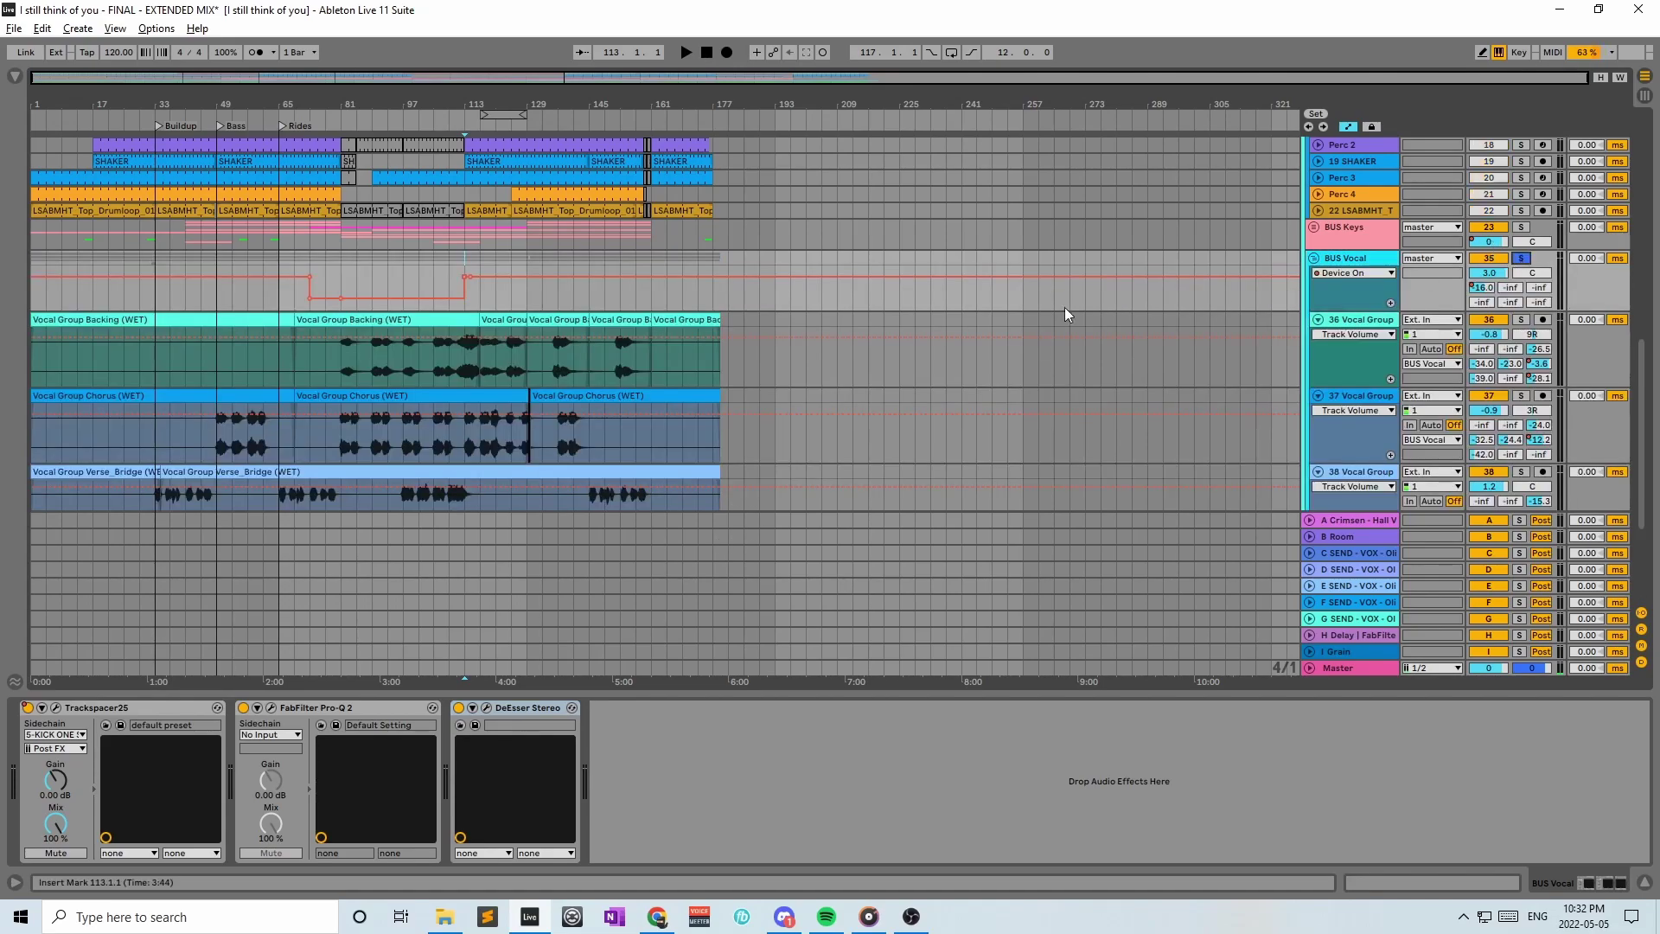
key("space")
scroll(1363, 273, "up", 5)
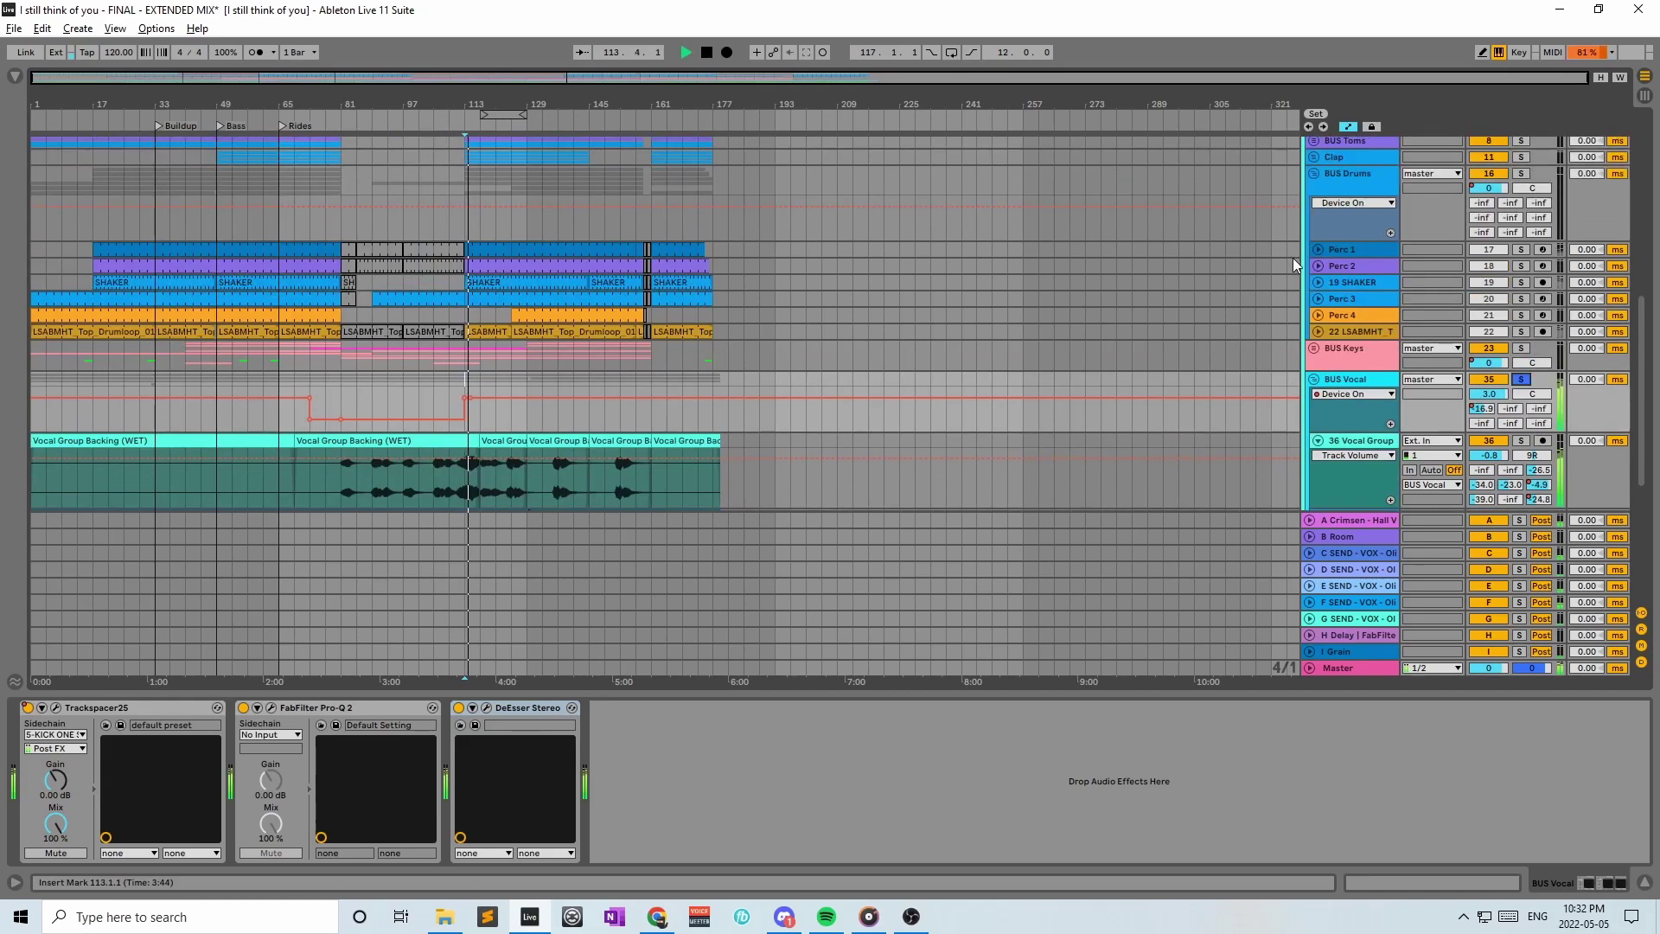
scroll(1387, 273, "down", 6)
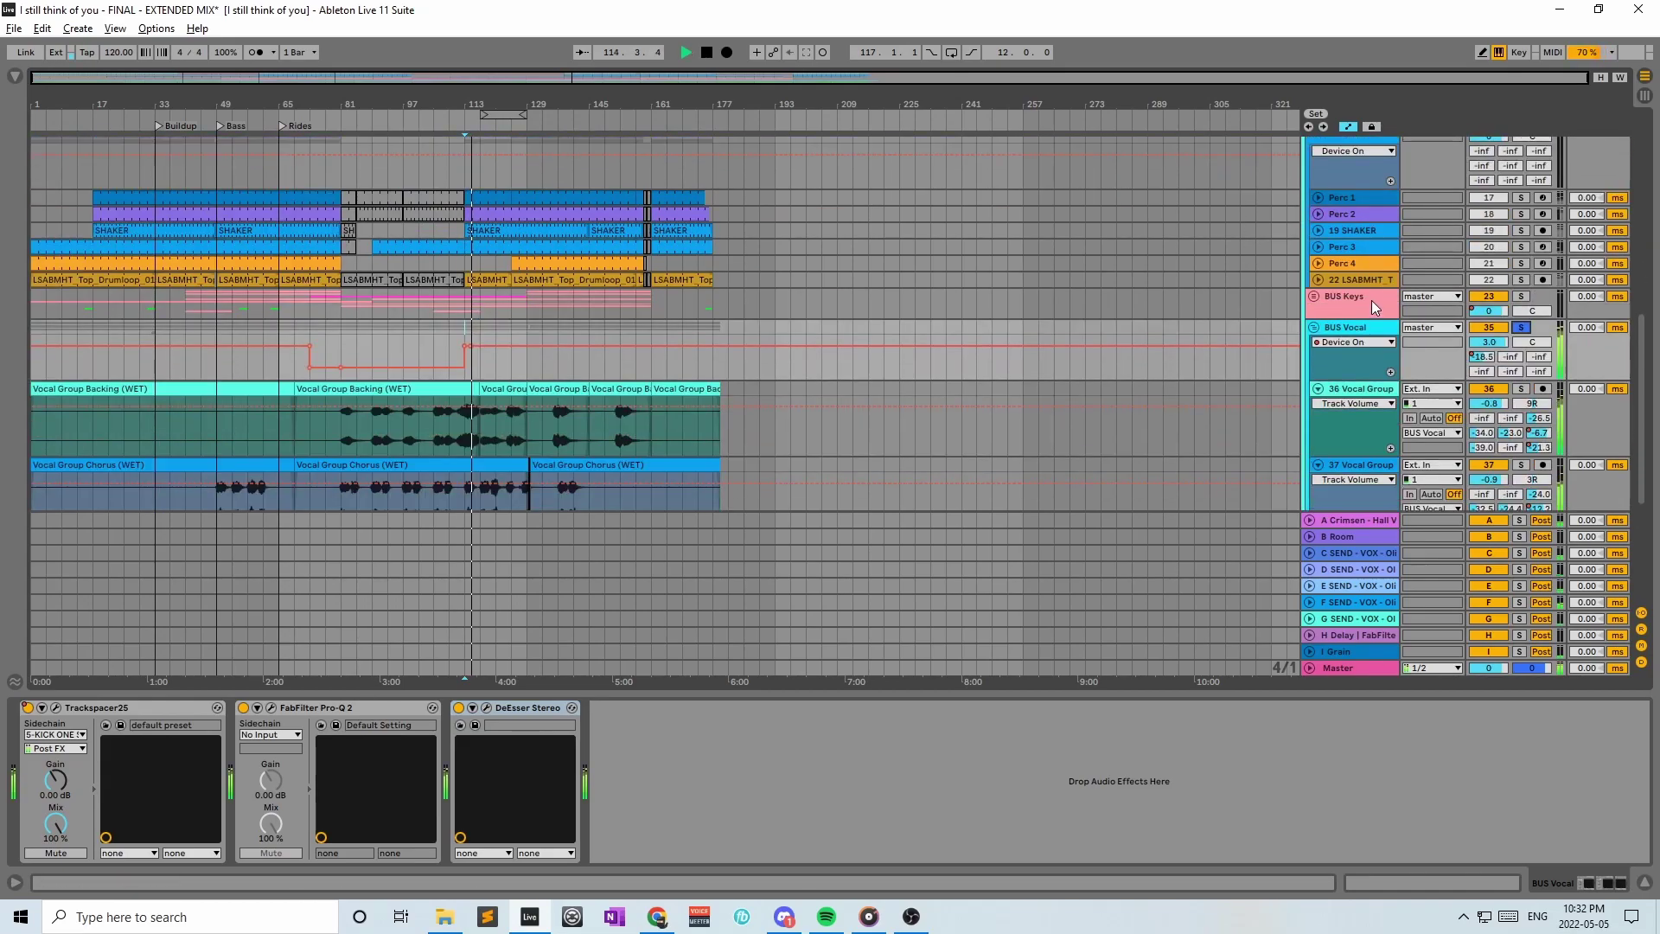
scroll(1415, 232, "up", 9)
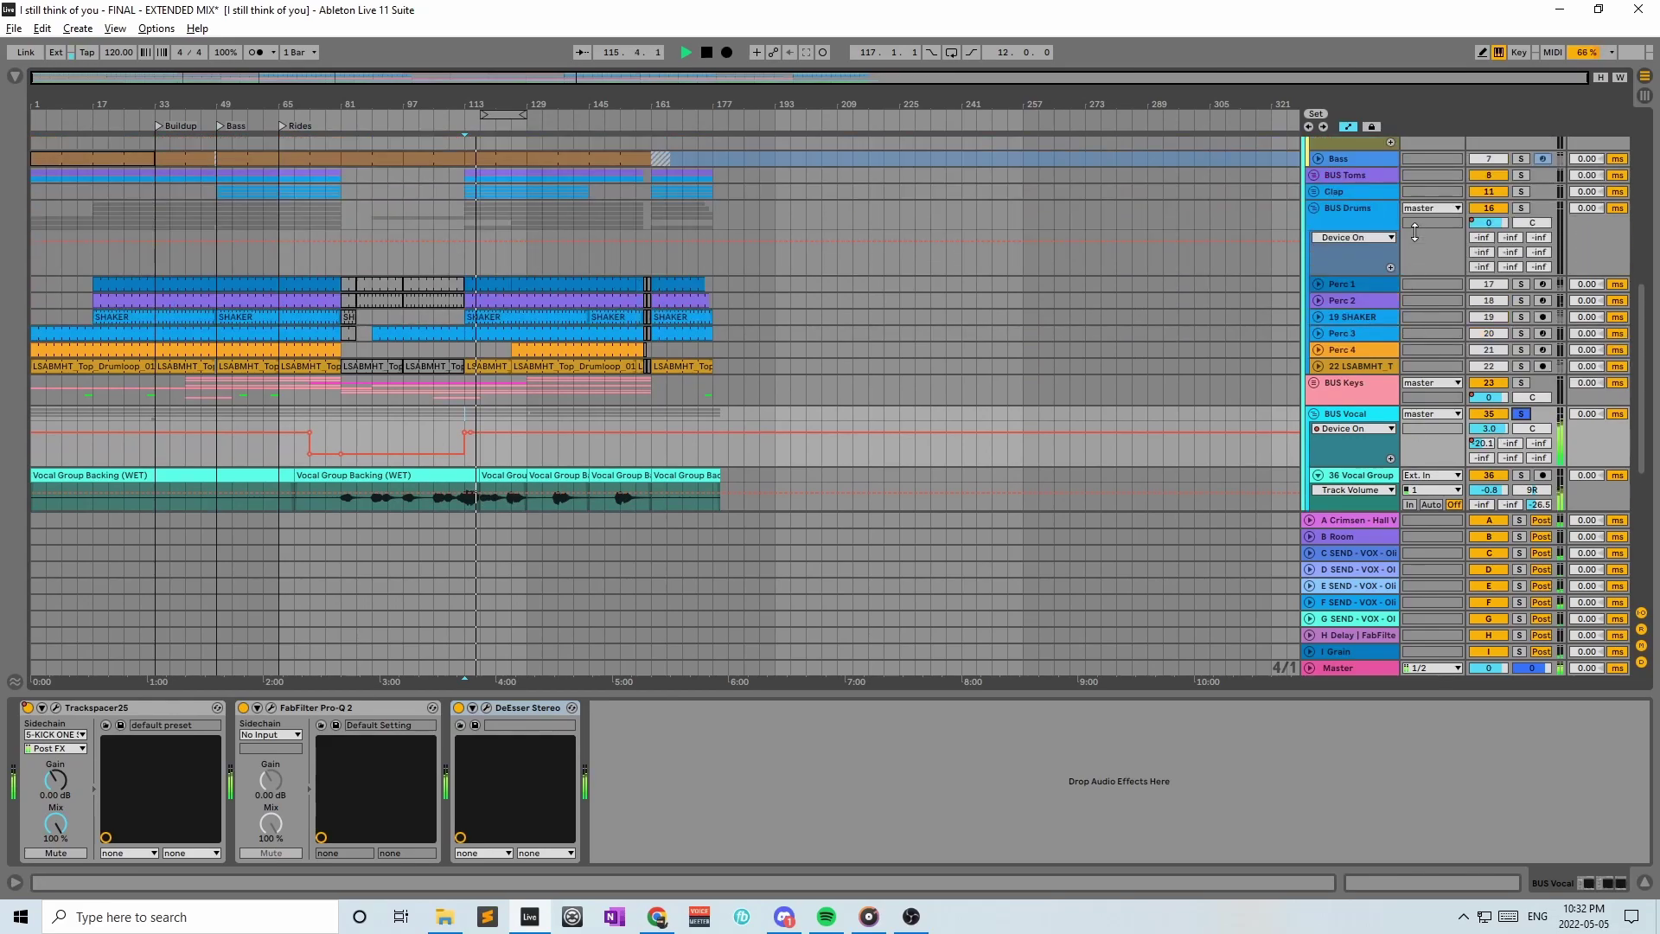
key("space")
scroll(1408, 298, "down", 5)
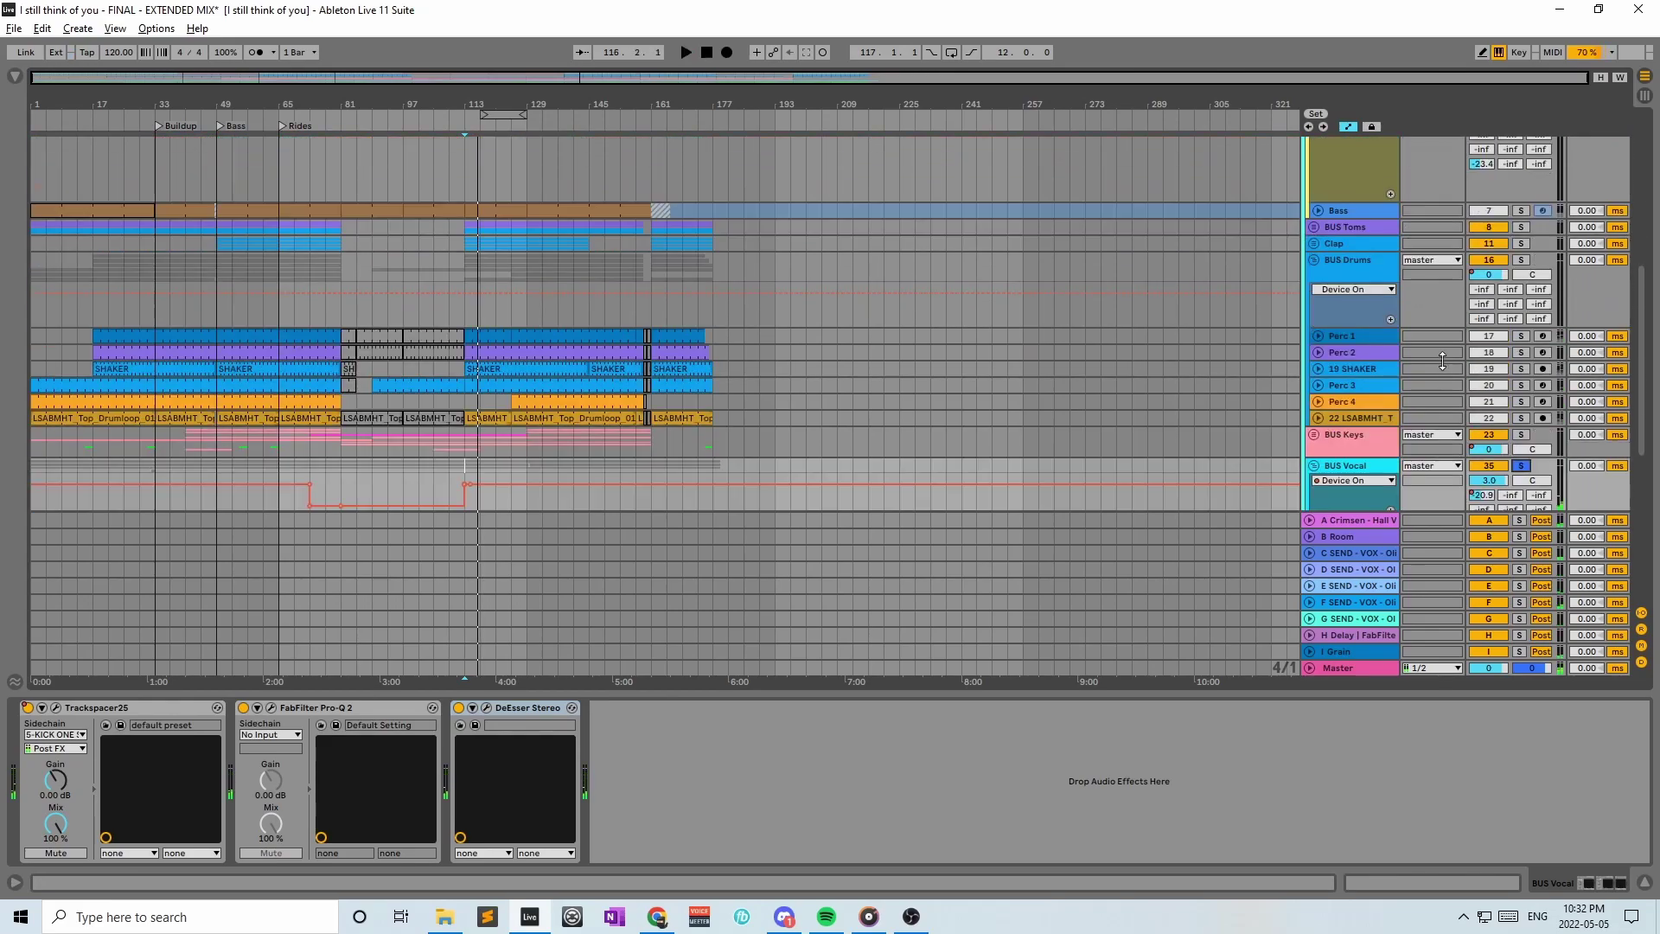
Fold the BUS Vocal group, reopening it briefly to view its vocal tracks
left_click(1314, 362)
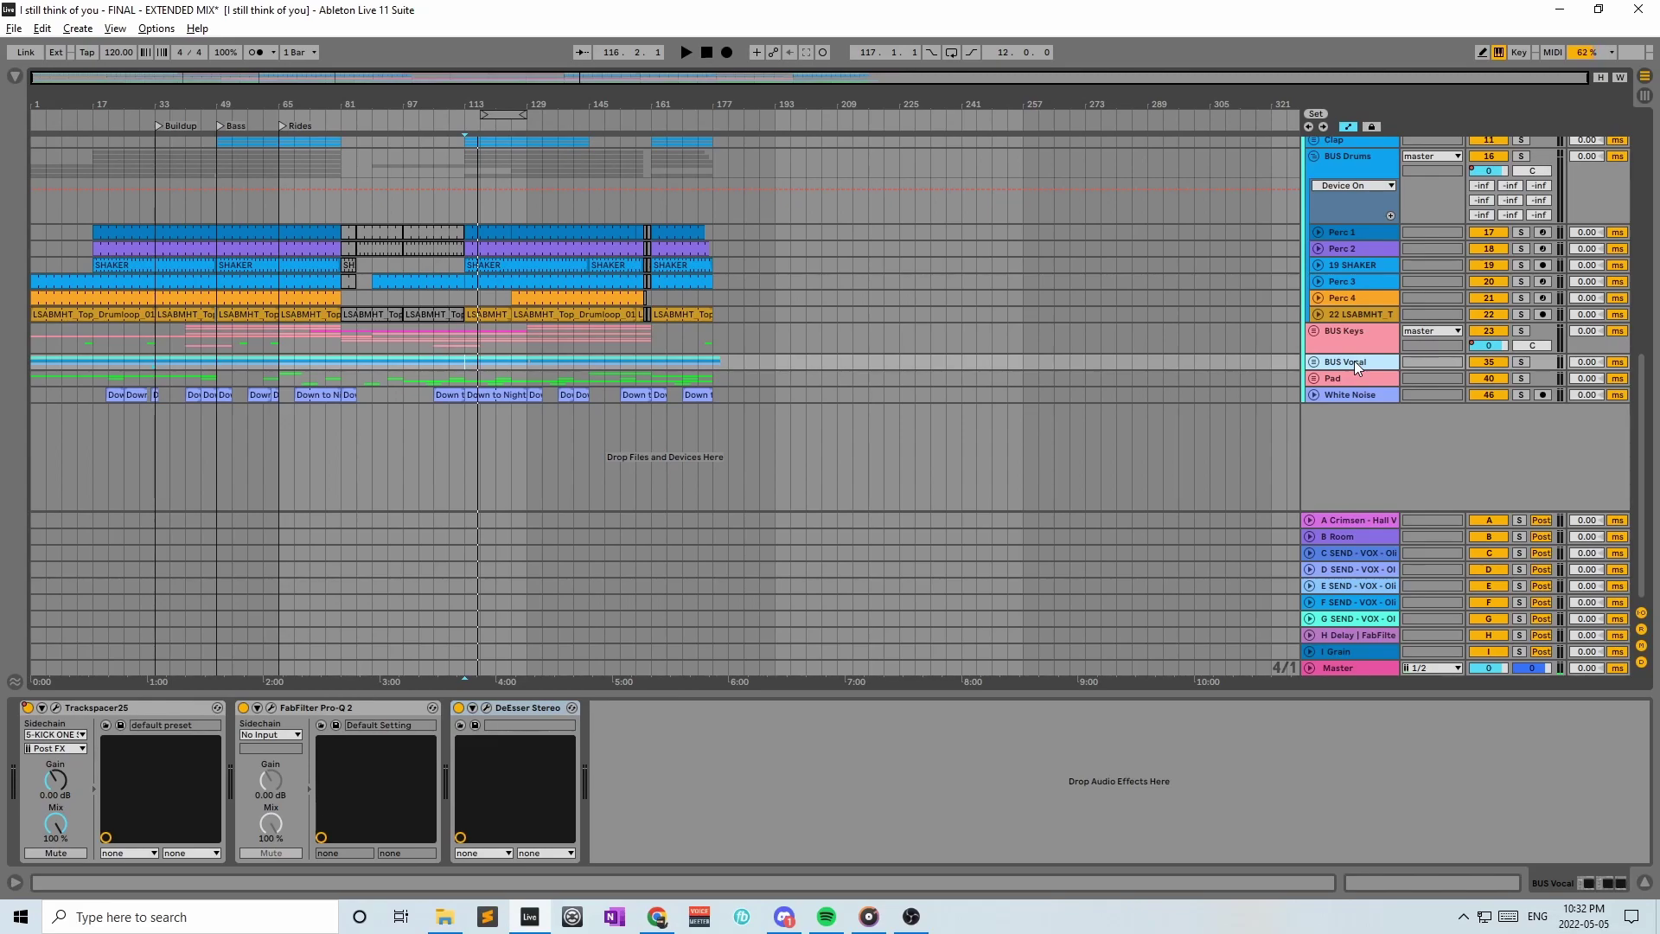
key("Right")
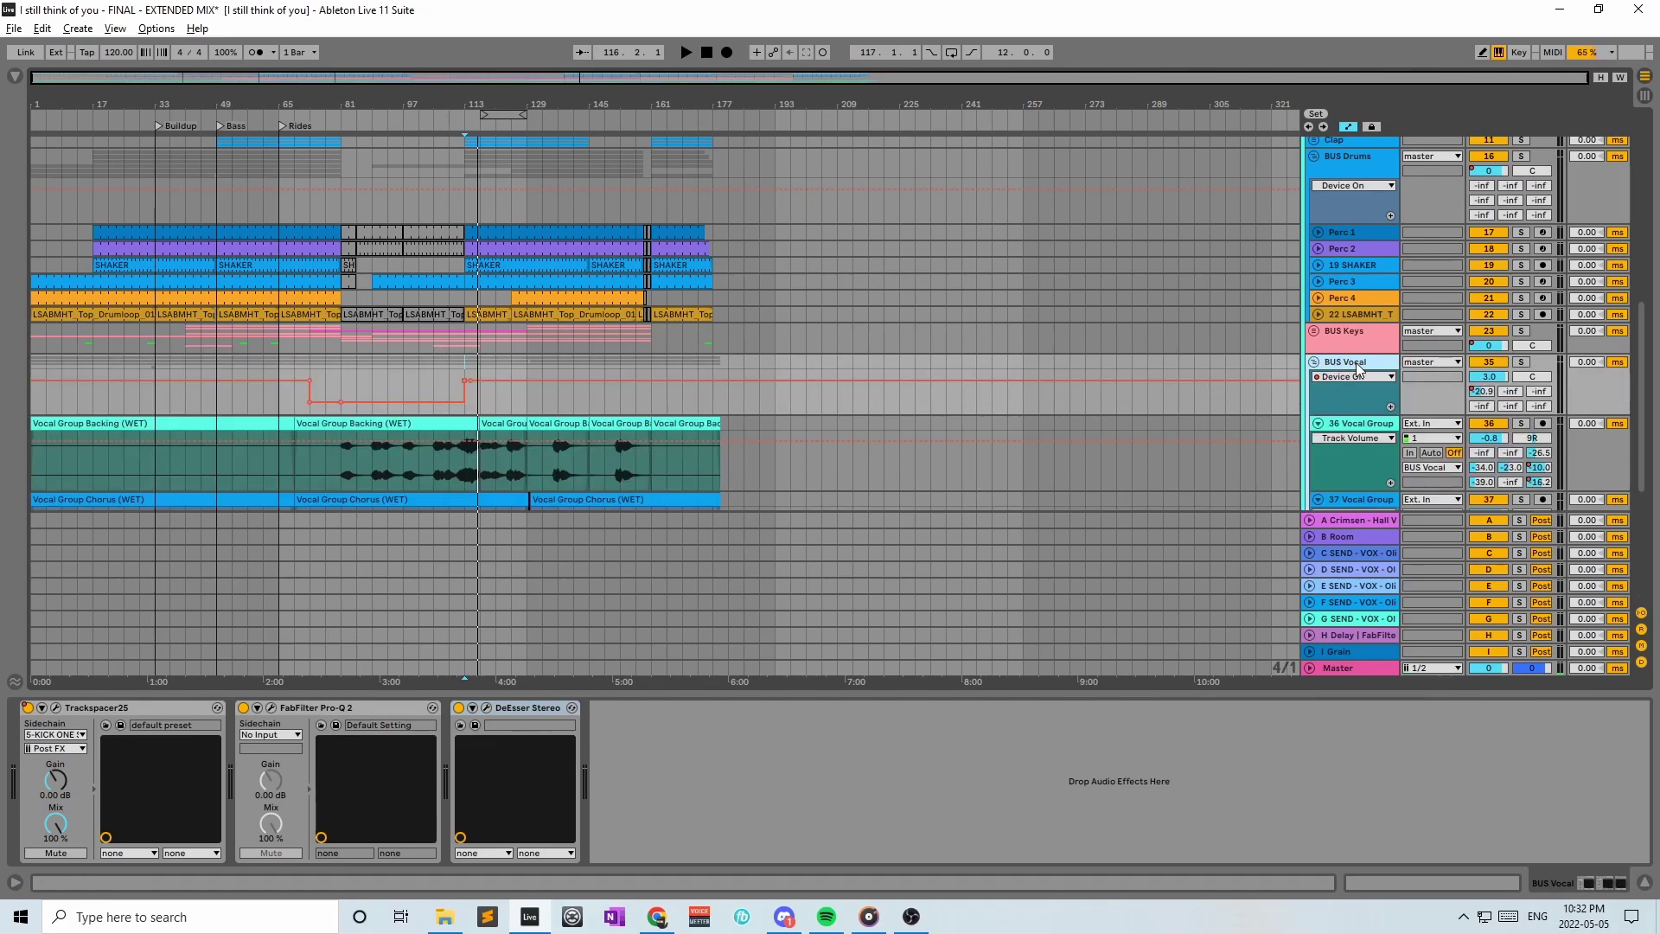
left_click(1313, 362)
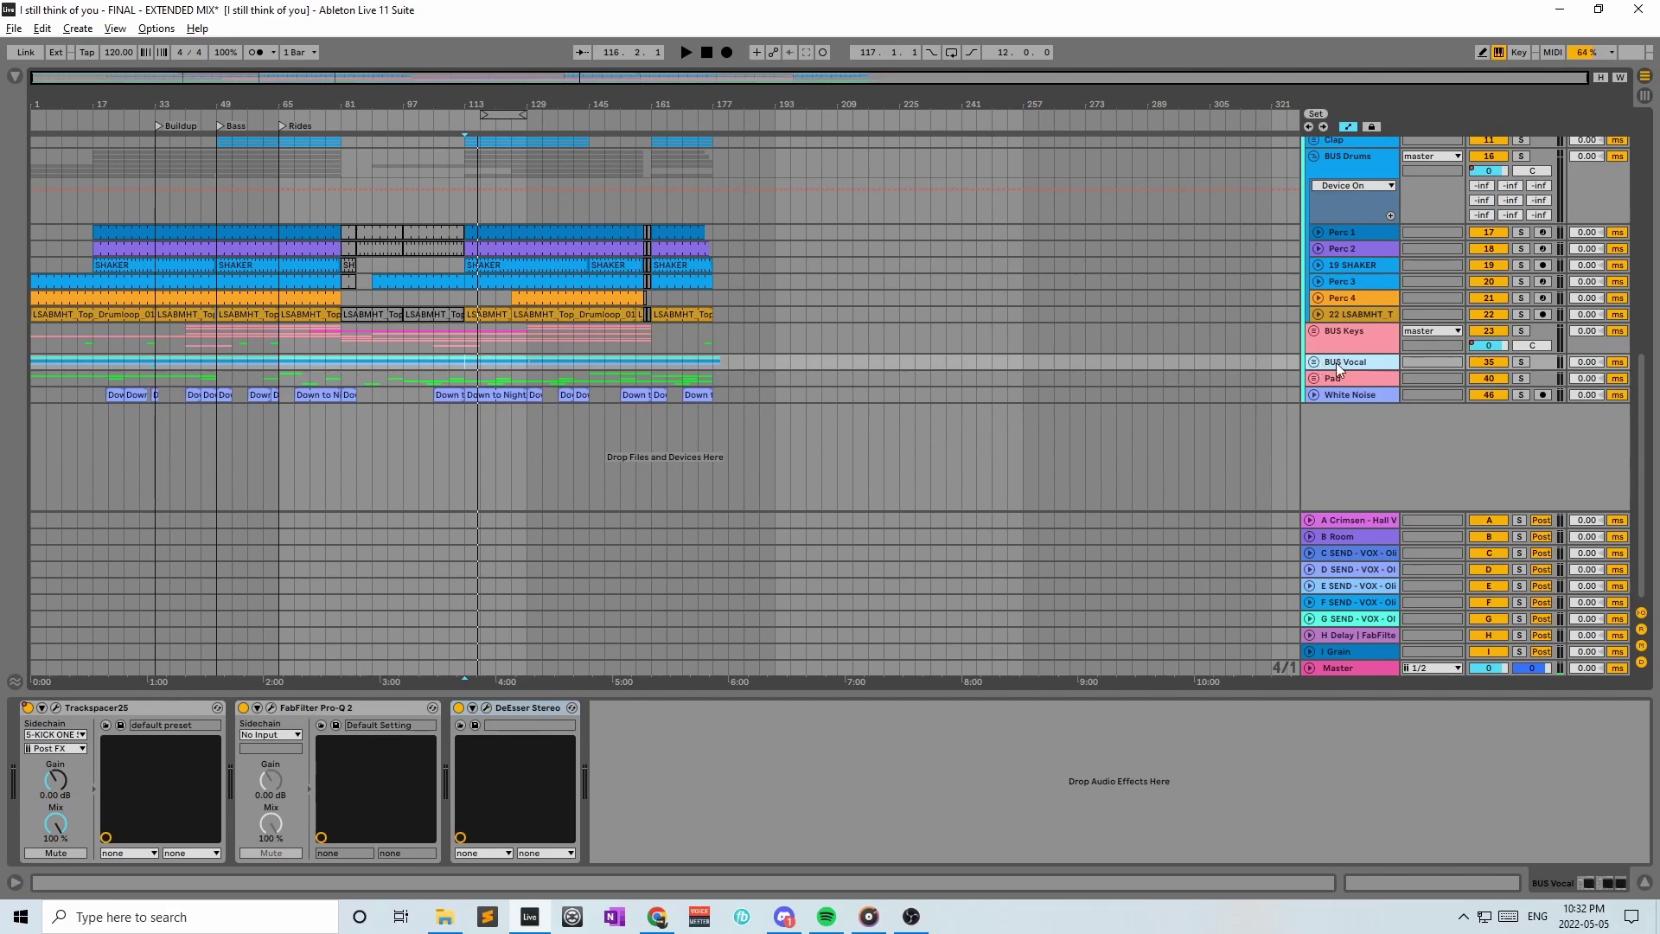
Solo BUS Keys together with BUS Vocal, listen from bar 113 with the BUS Keys device chain shown, and unsolo BUS Keys
left_click(1519, 333)
left_click(1521, 362)
key("space")
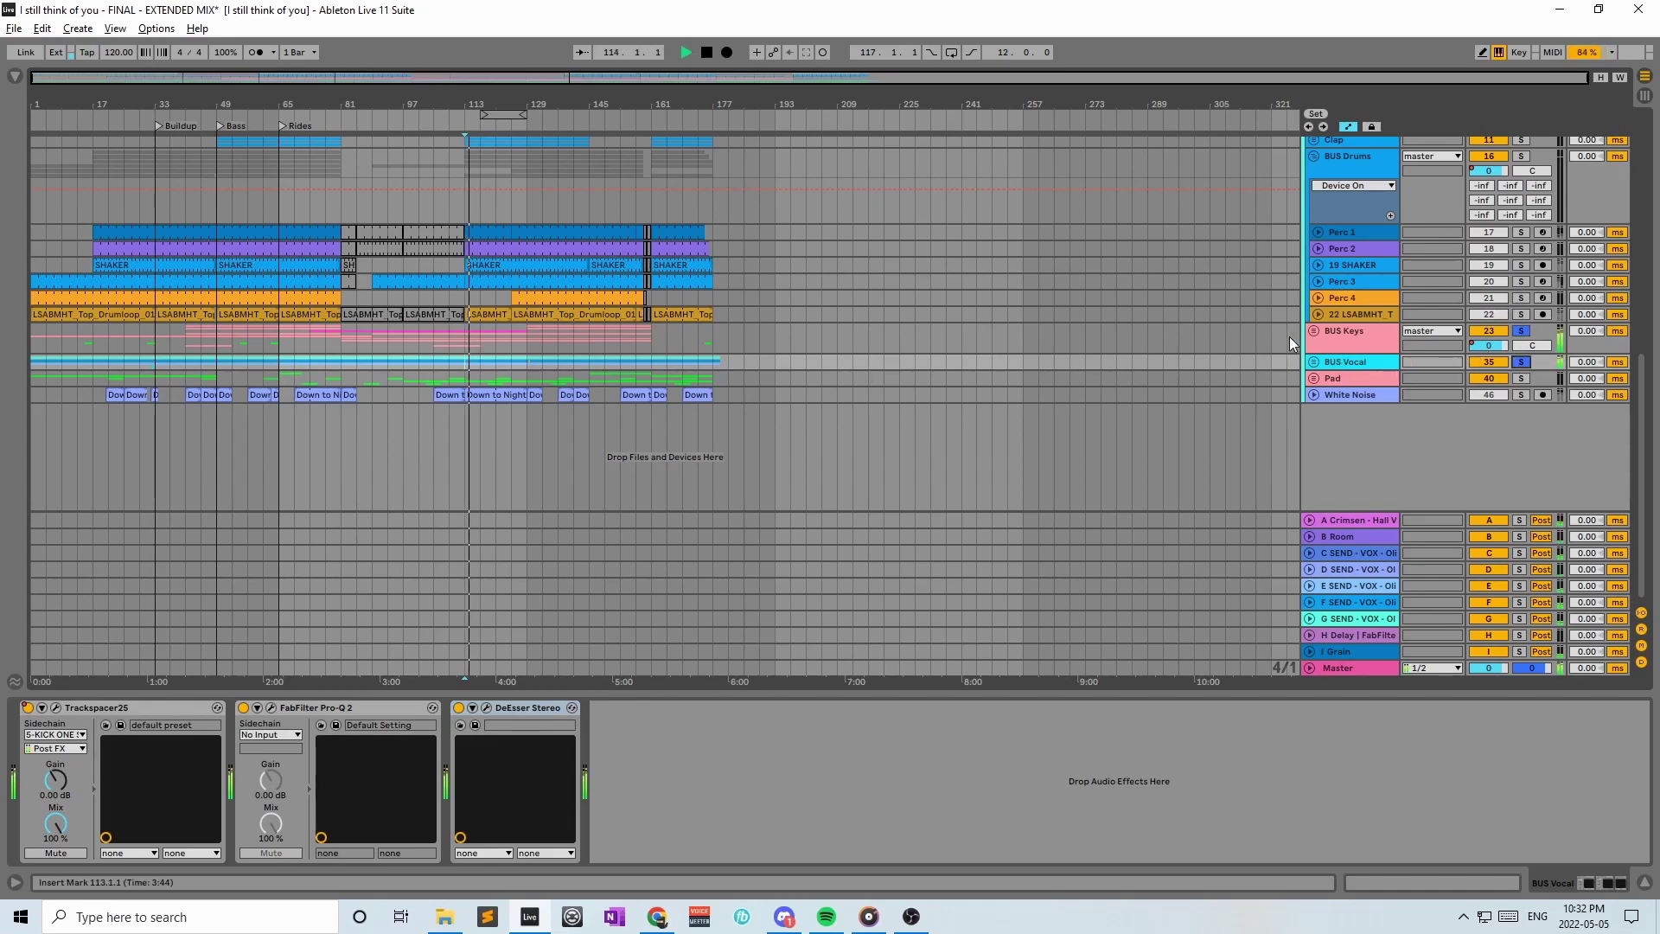
left_click(1362, 343)
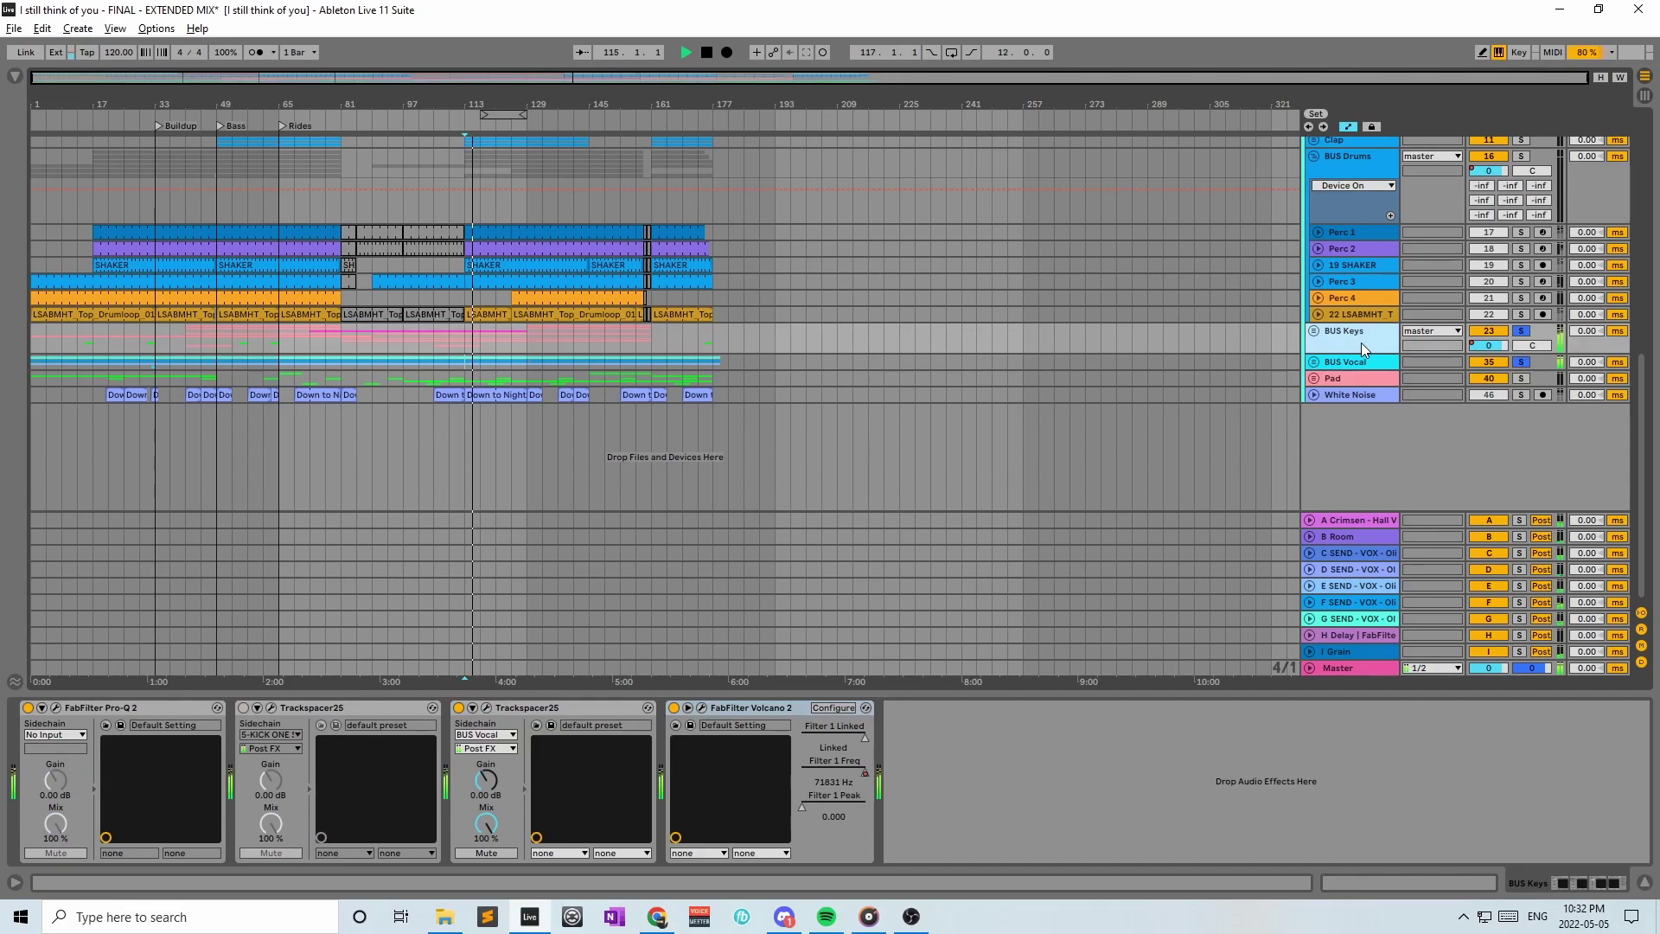
key("space")
left_click(1521, 330)
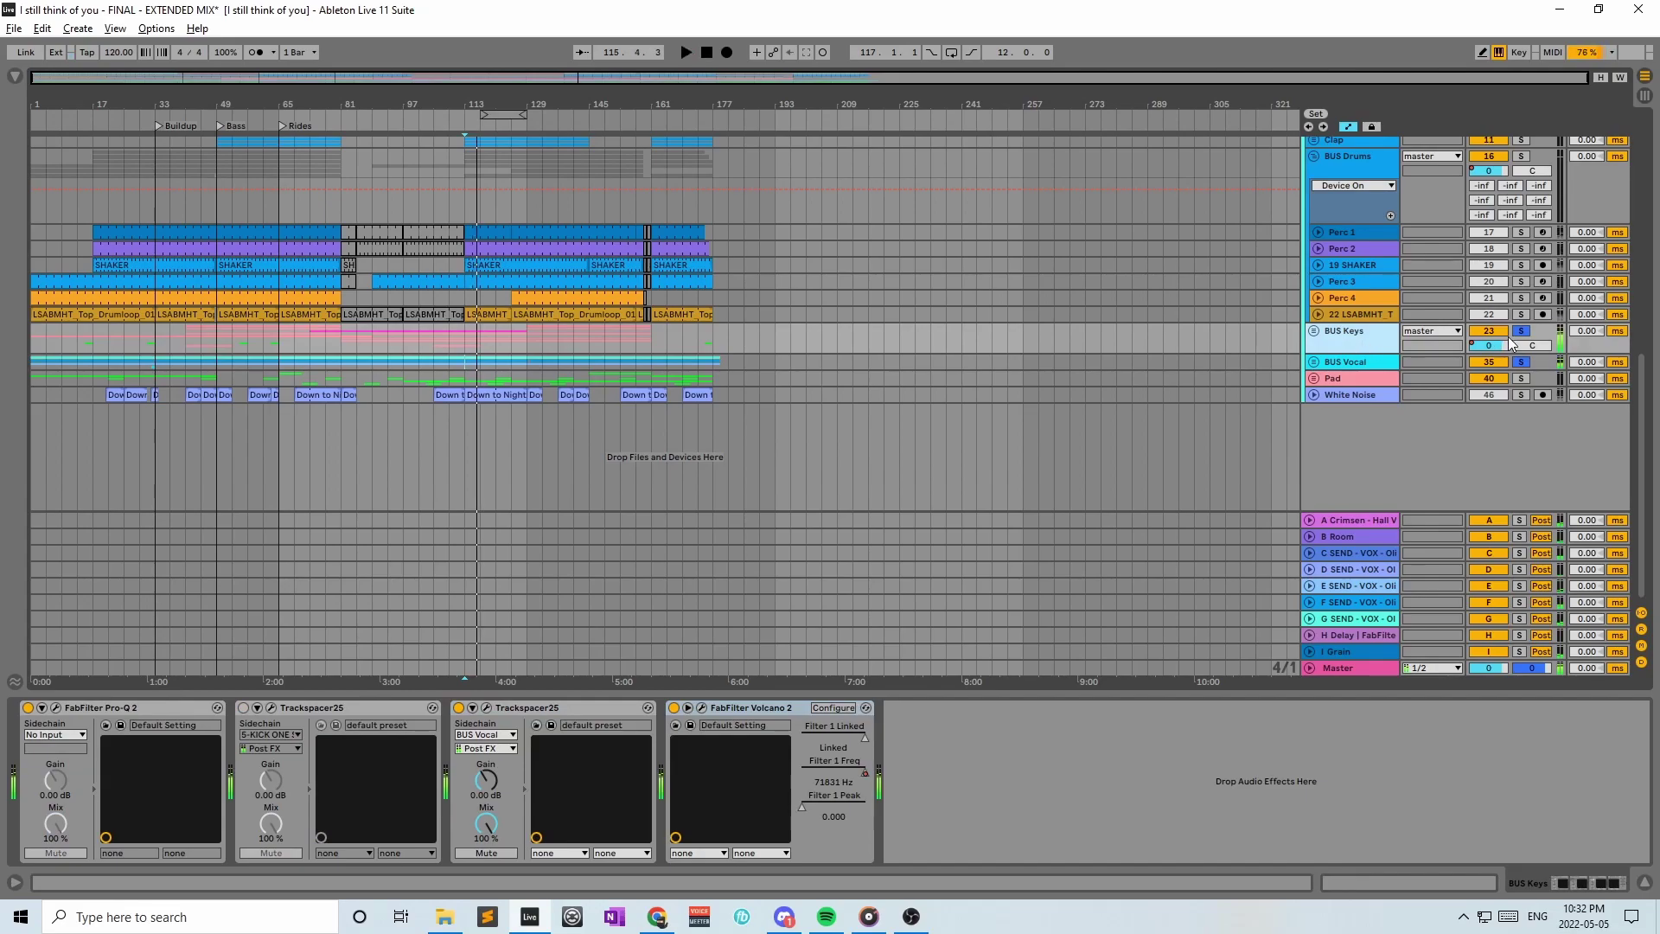
Unfold the BUS Keys group and view the device chains of the LEAD group and the Arpeggio track
left_click(1314, 330)
scroll(1353, 391, "down", 5)
scroll(1358, 397, "down", 2)
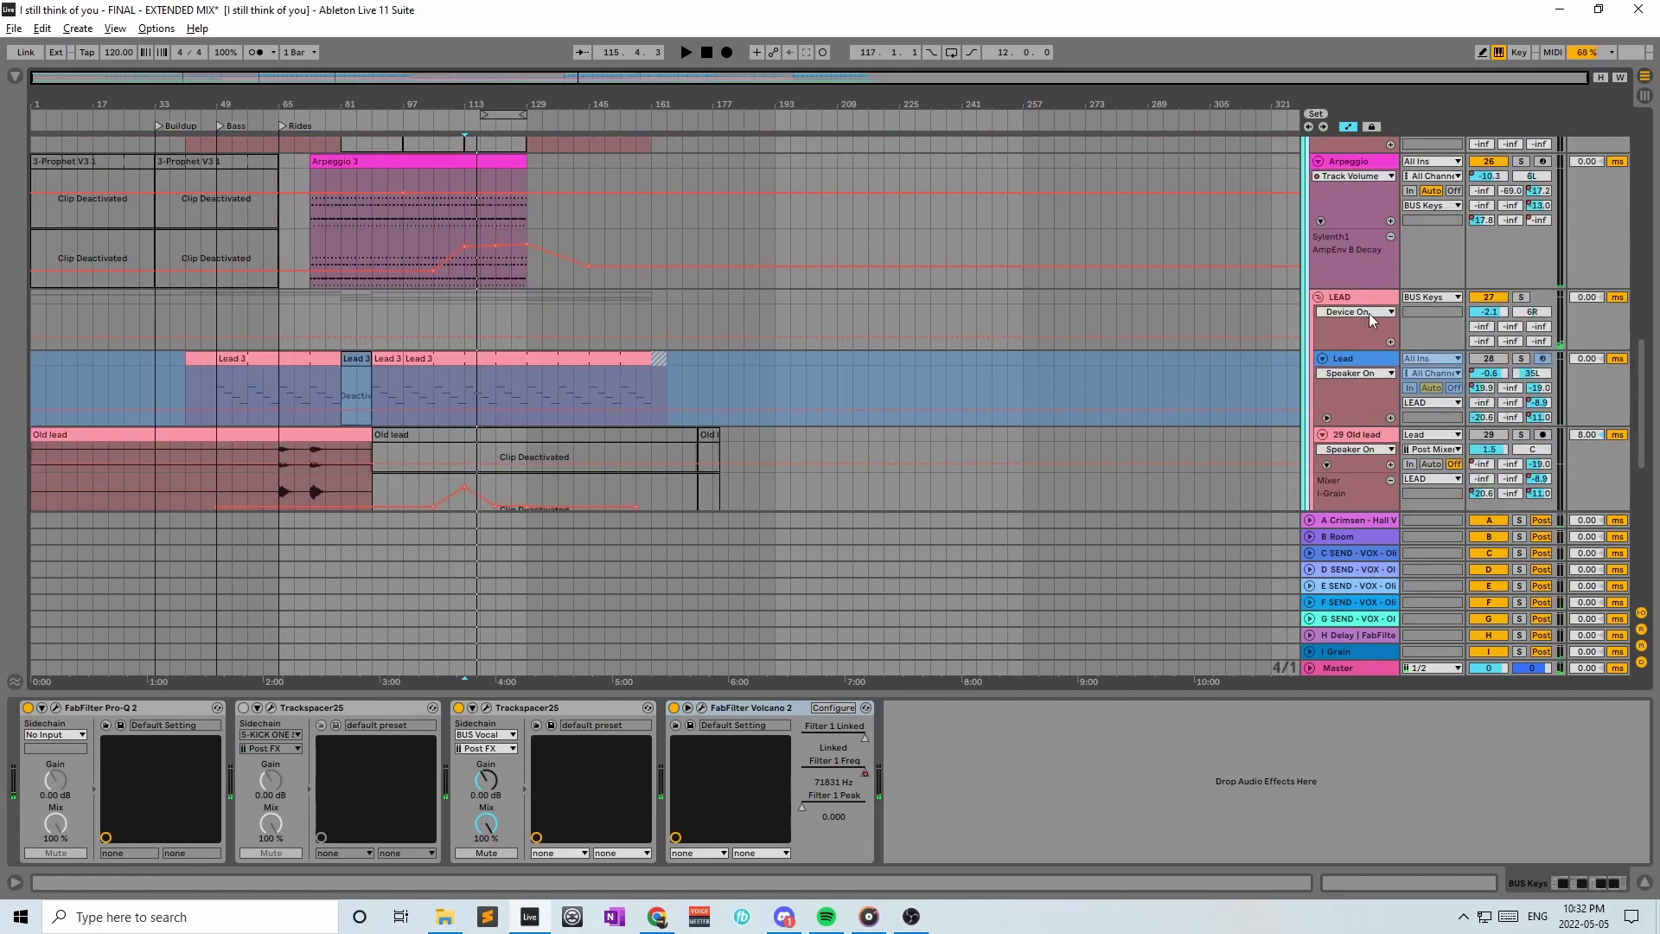
left_click(1370, 294)
scroll(1362, 320, "down", 4)
scroll(947, 334, "up", 4)
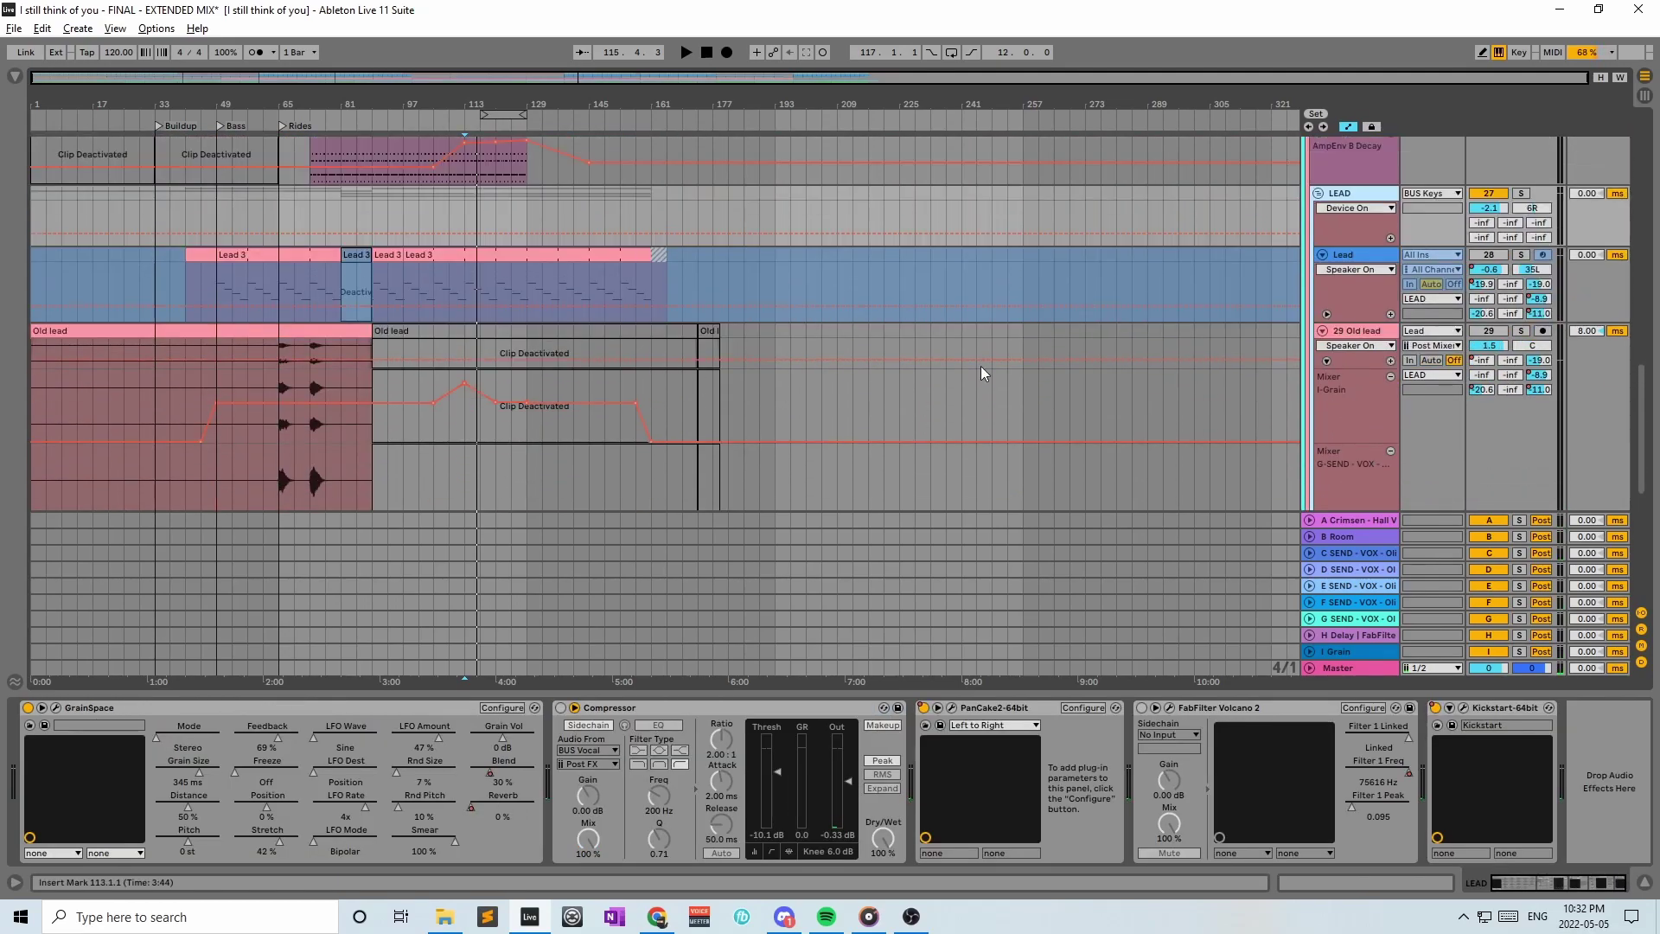
left_click(1367, 237)
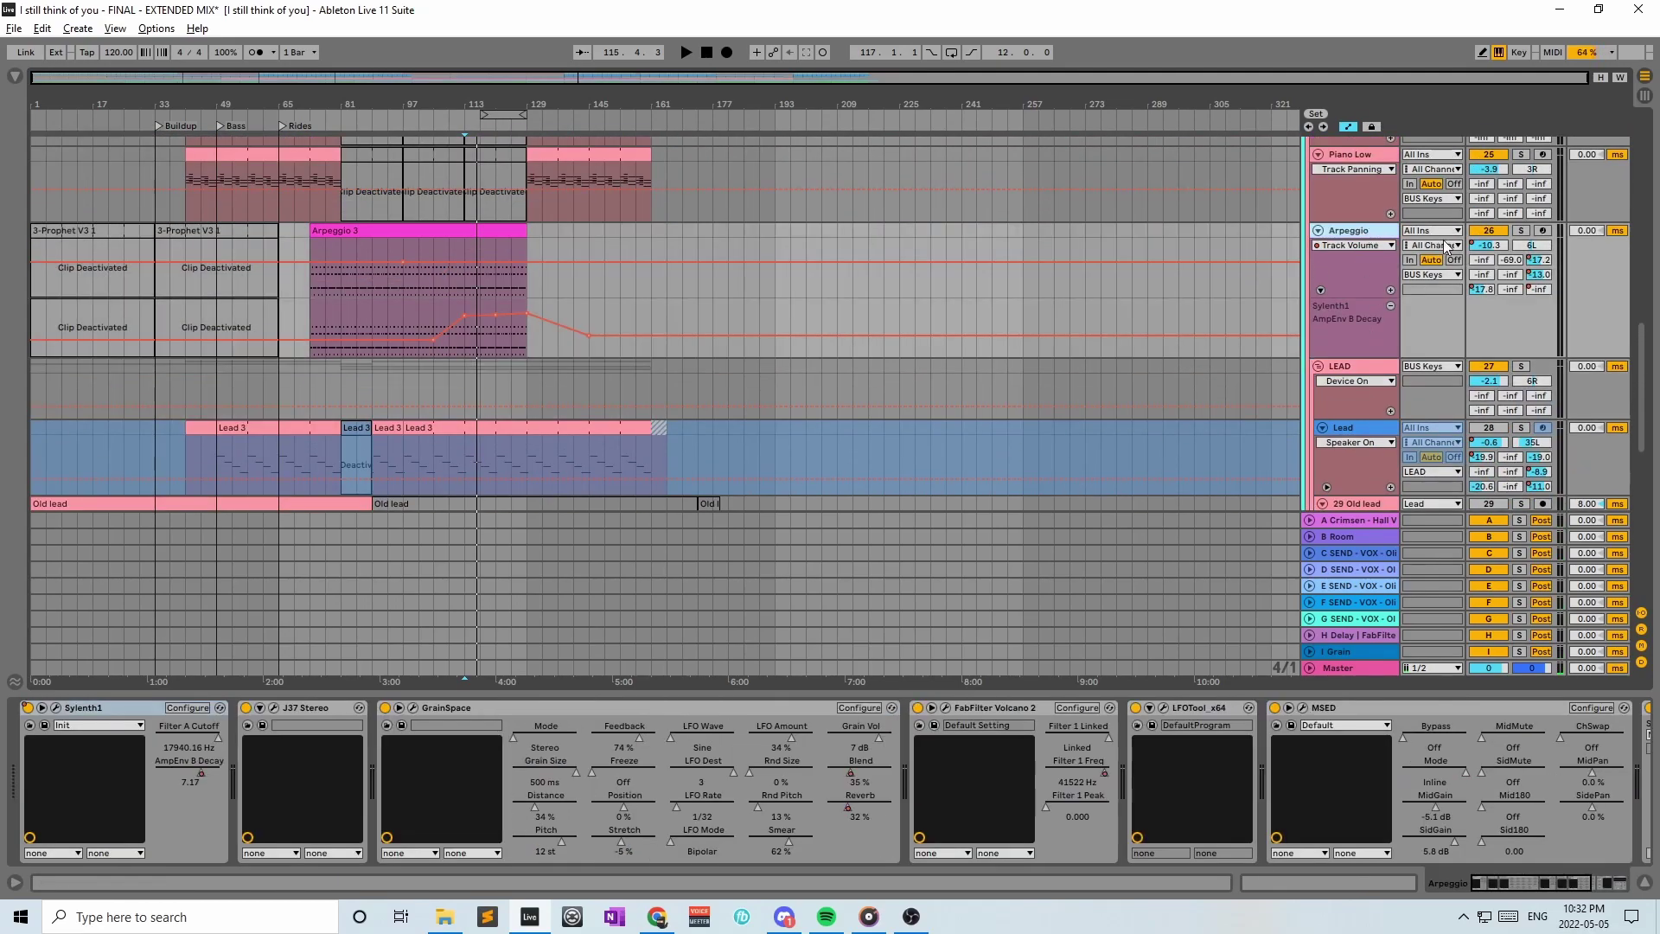
Solo the Arpeggio track, listen to it from bar 97, and unsolo it before stopping playback
left_click(1521, 230)
left_click(403, 289)
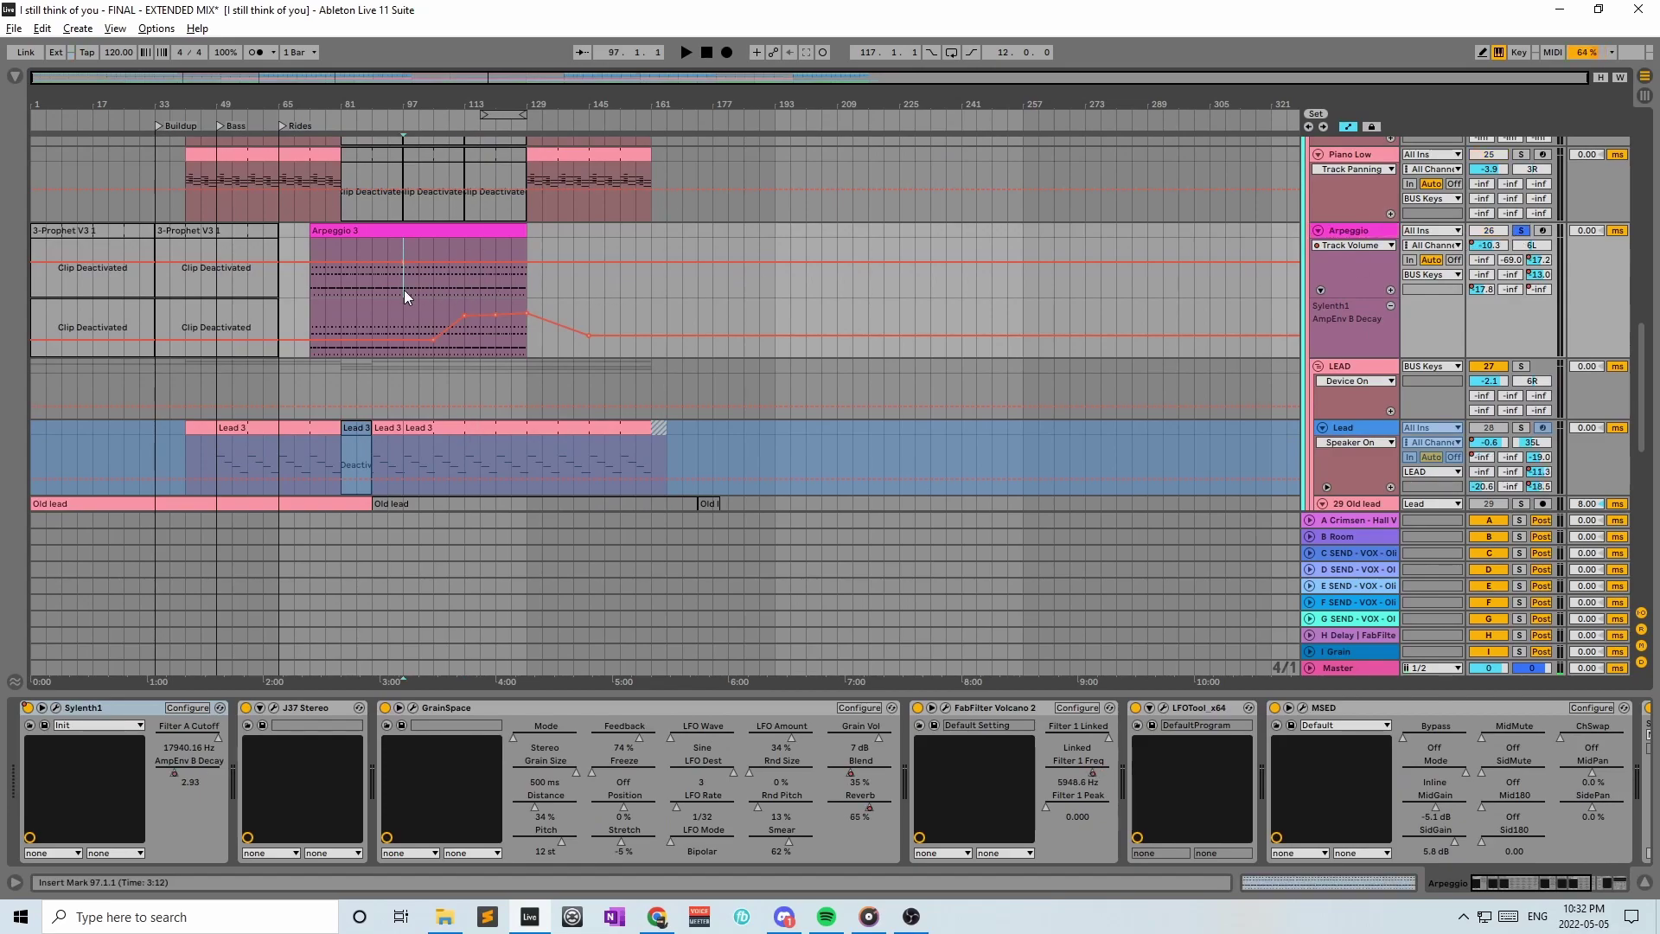
key("space")
left_click(483, 242)
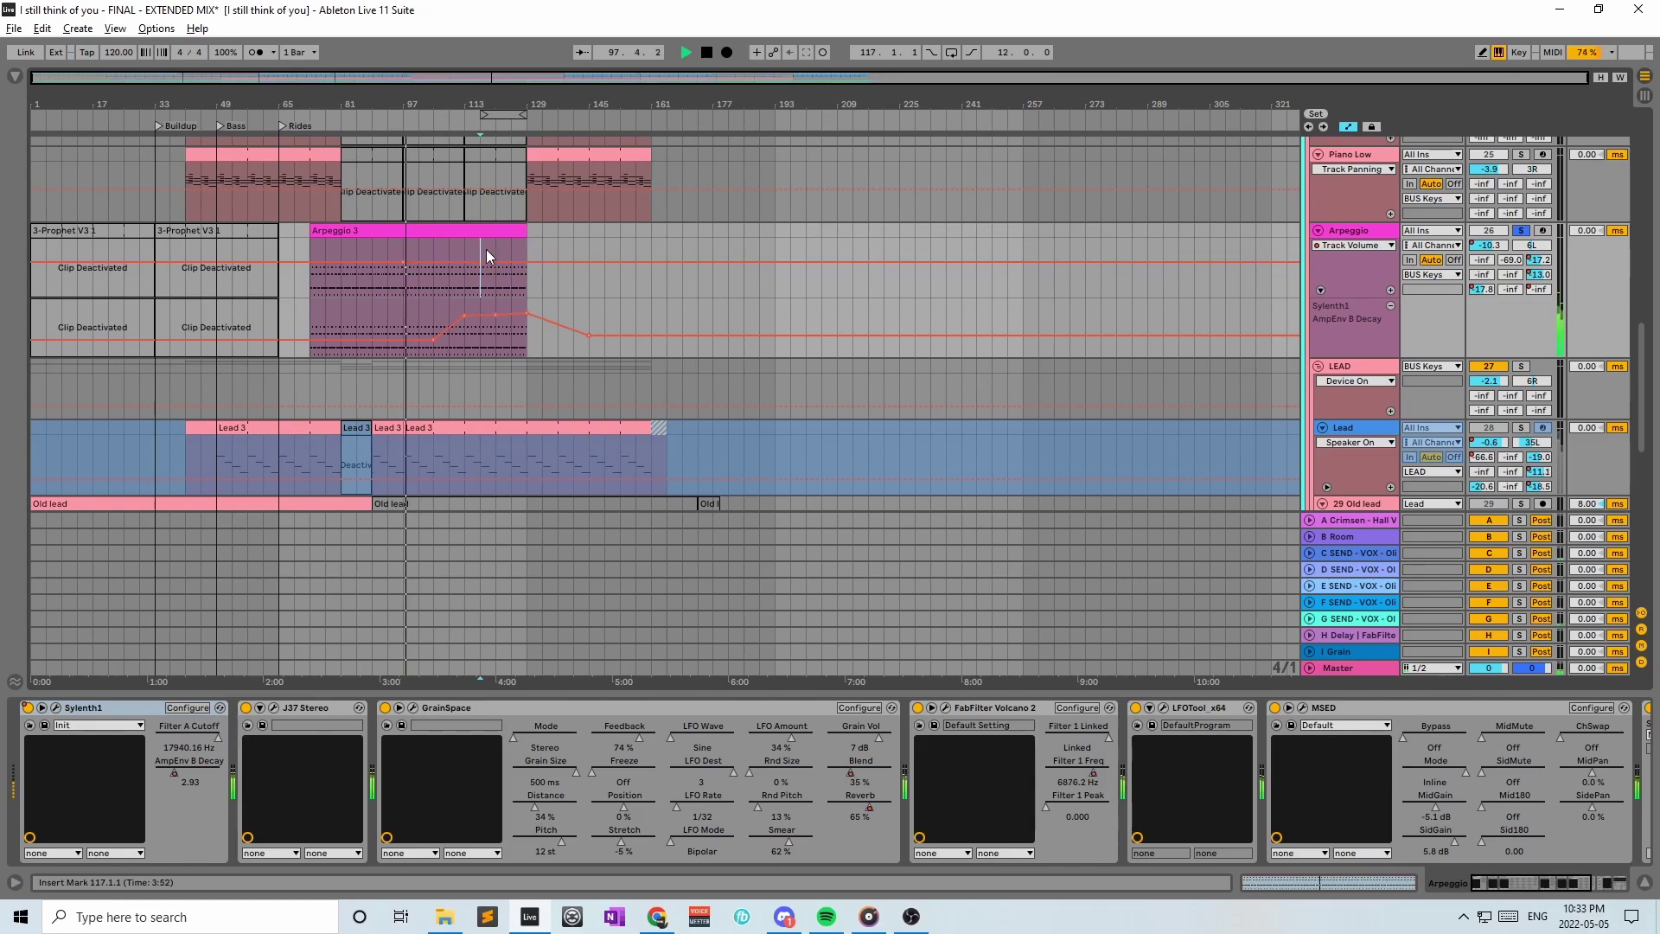
left_click(1519, 233)
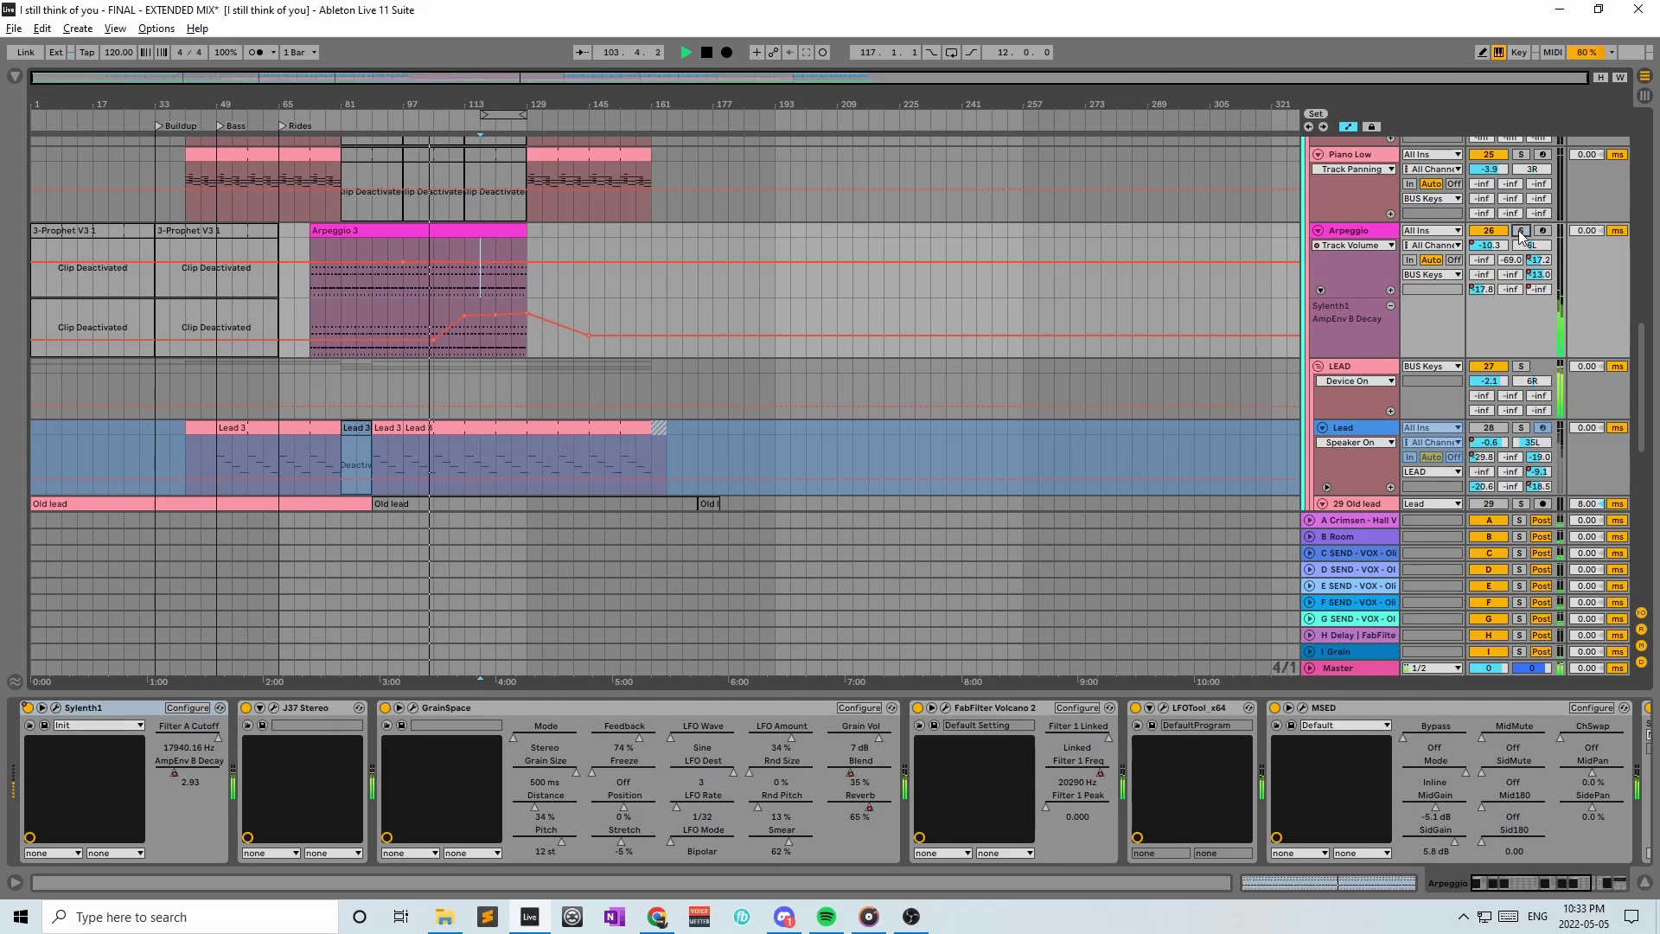
key("space")
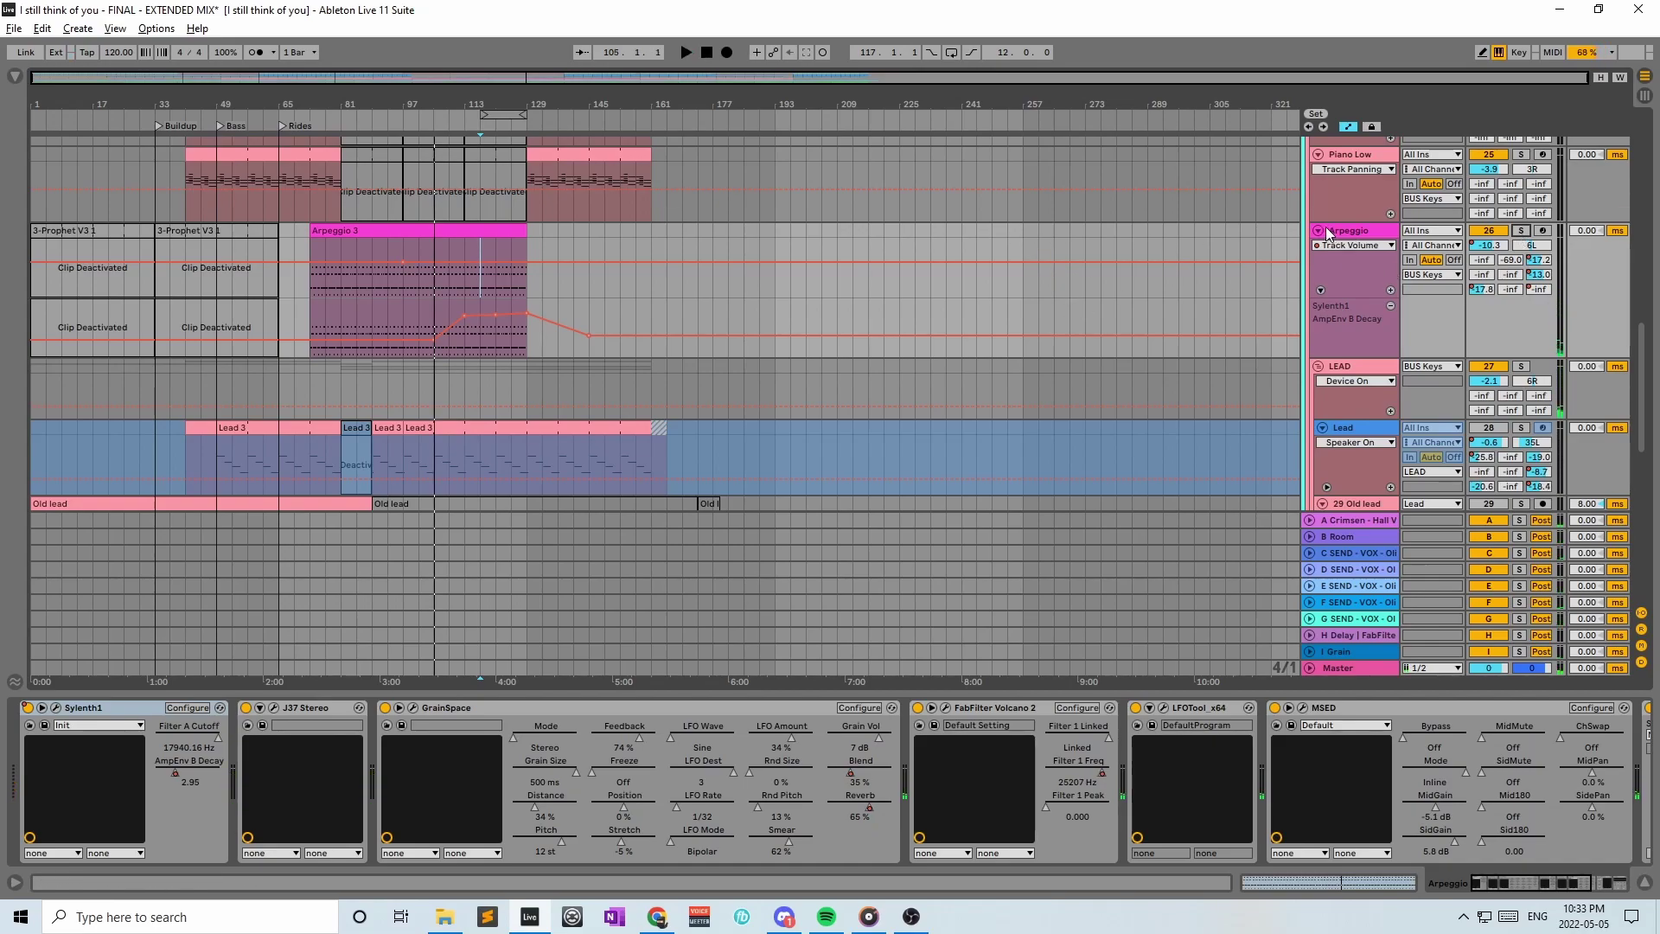
View the device chain of the first Guitar track in the Guitars group, opening its LABS instrument window briefly
scroll(1301, 374, "down", 6)
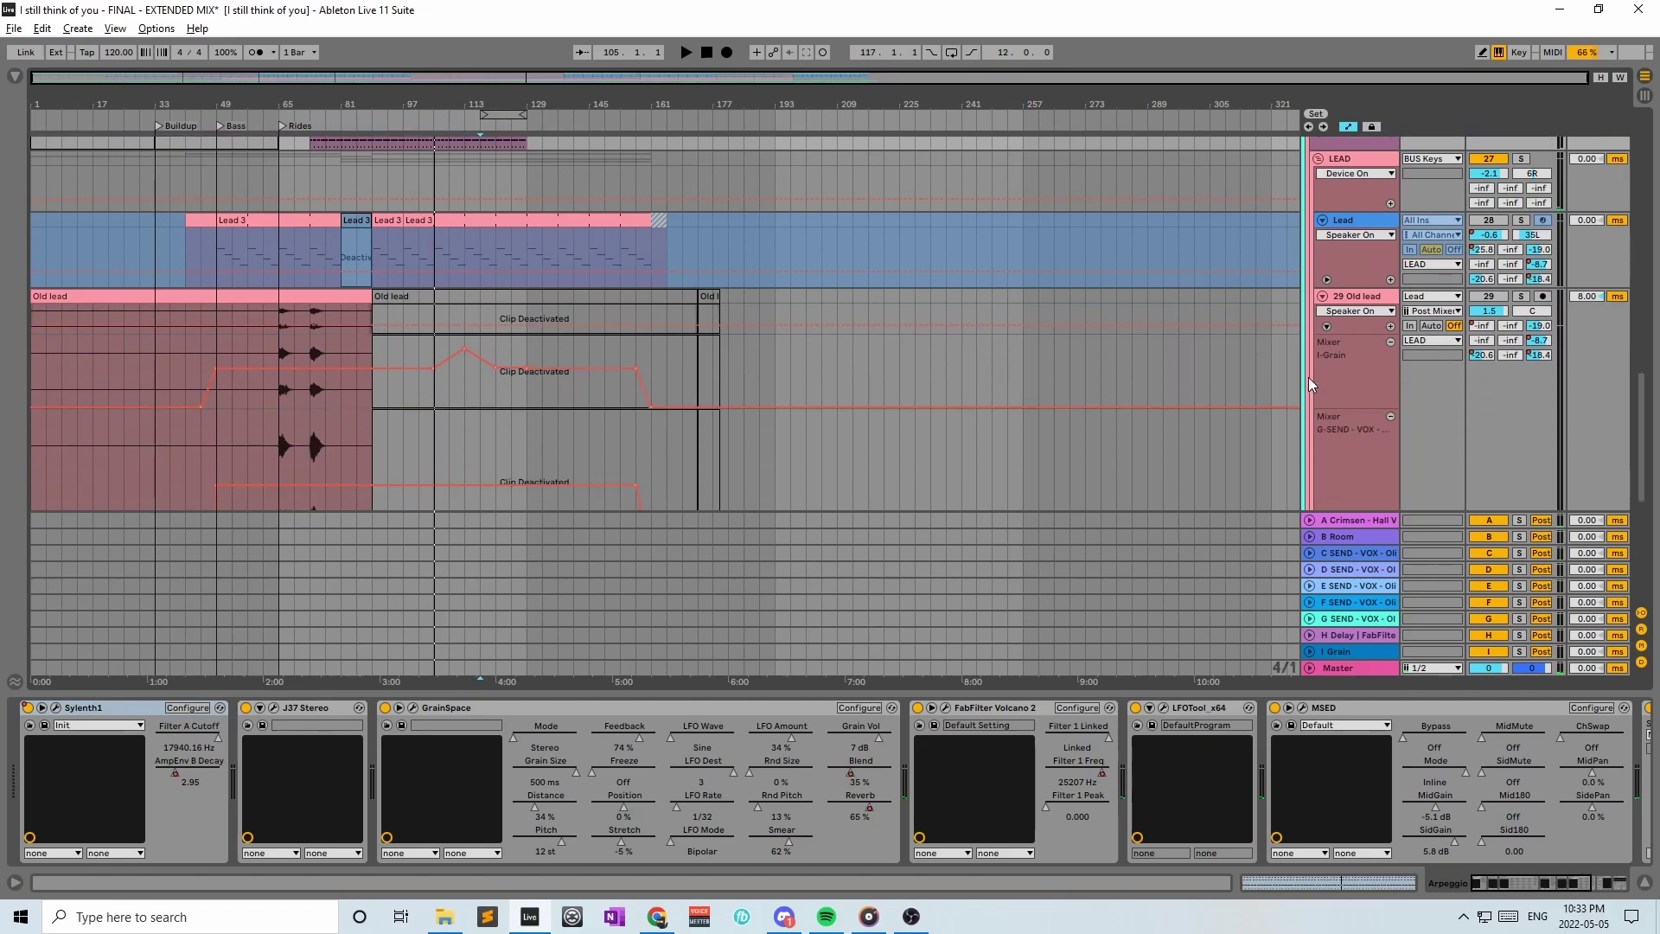
scroll(1309, 372, "down", 10)
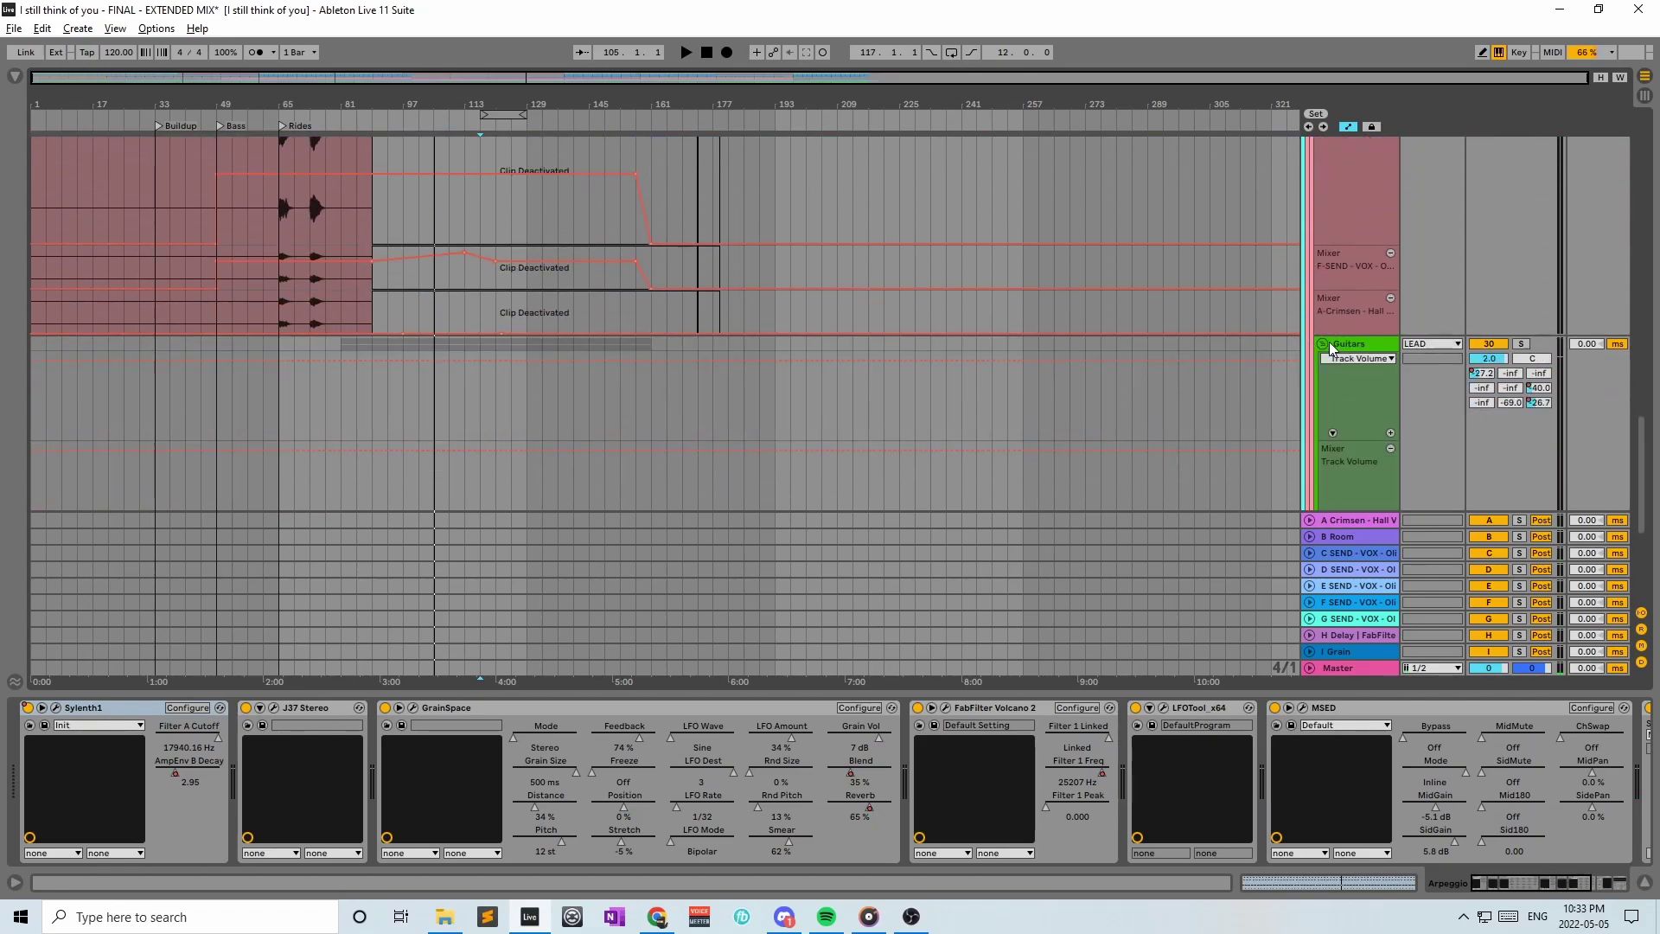
scroll(1325, 346, "down", 4)
left_click(1350, 403)
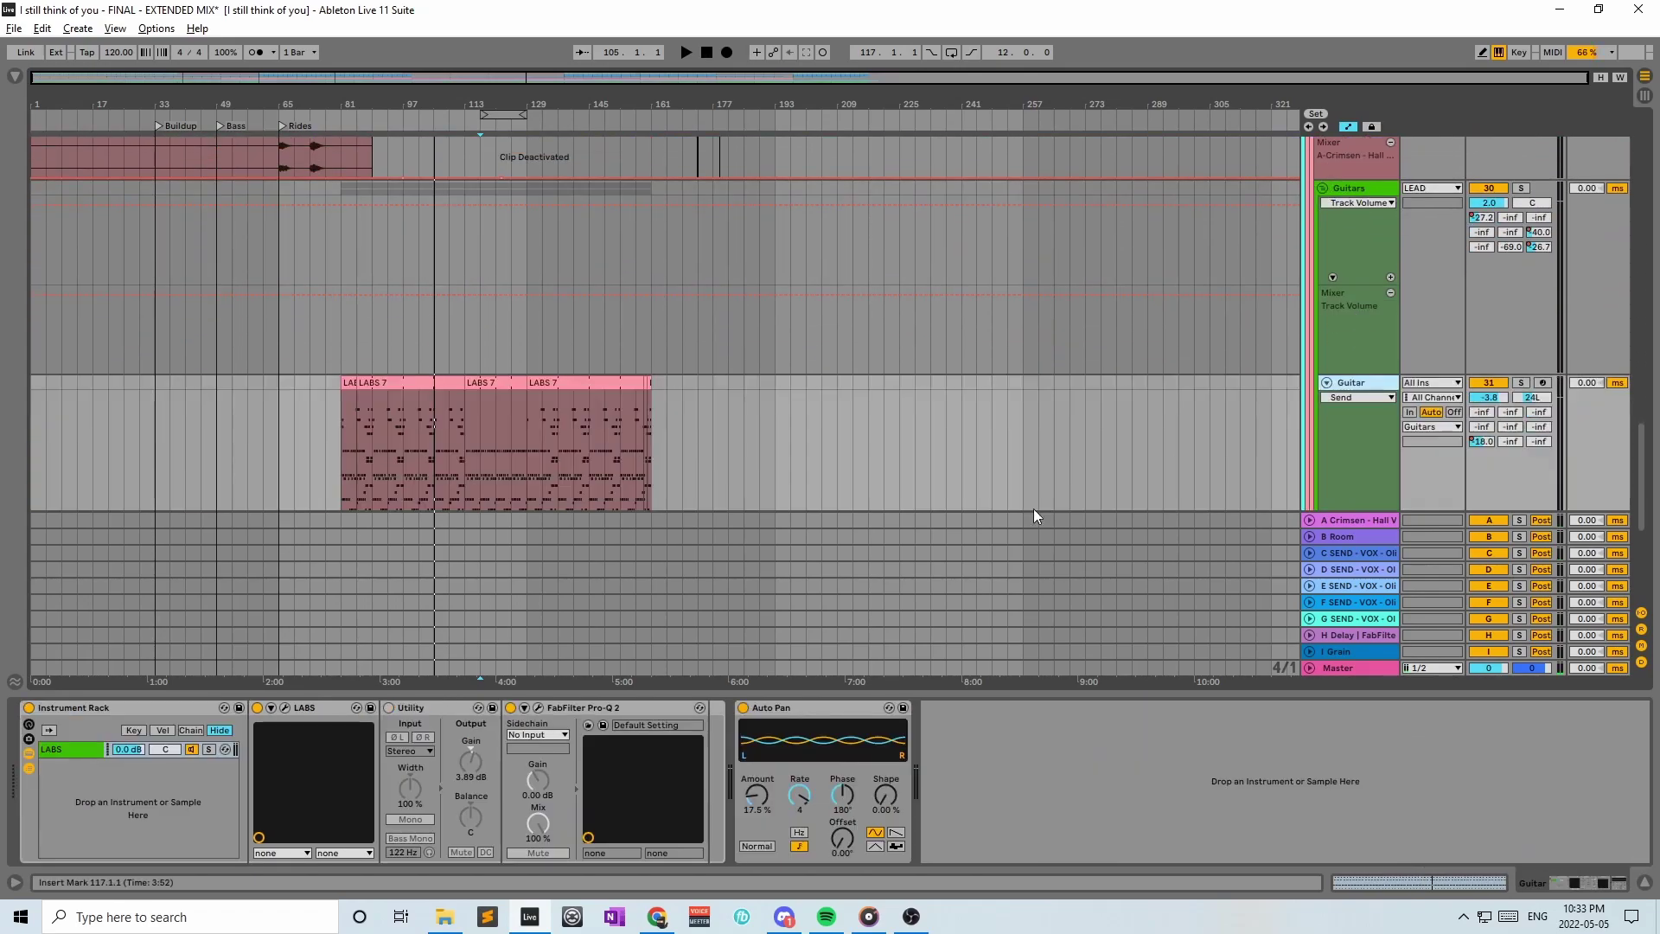
left_click(285, 708)
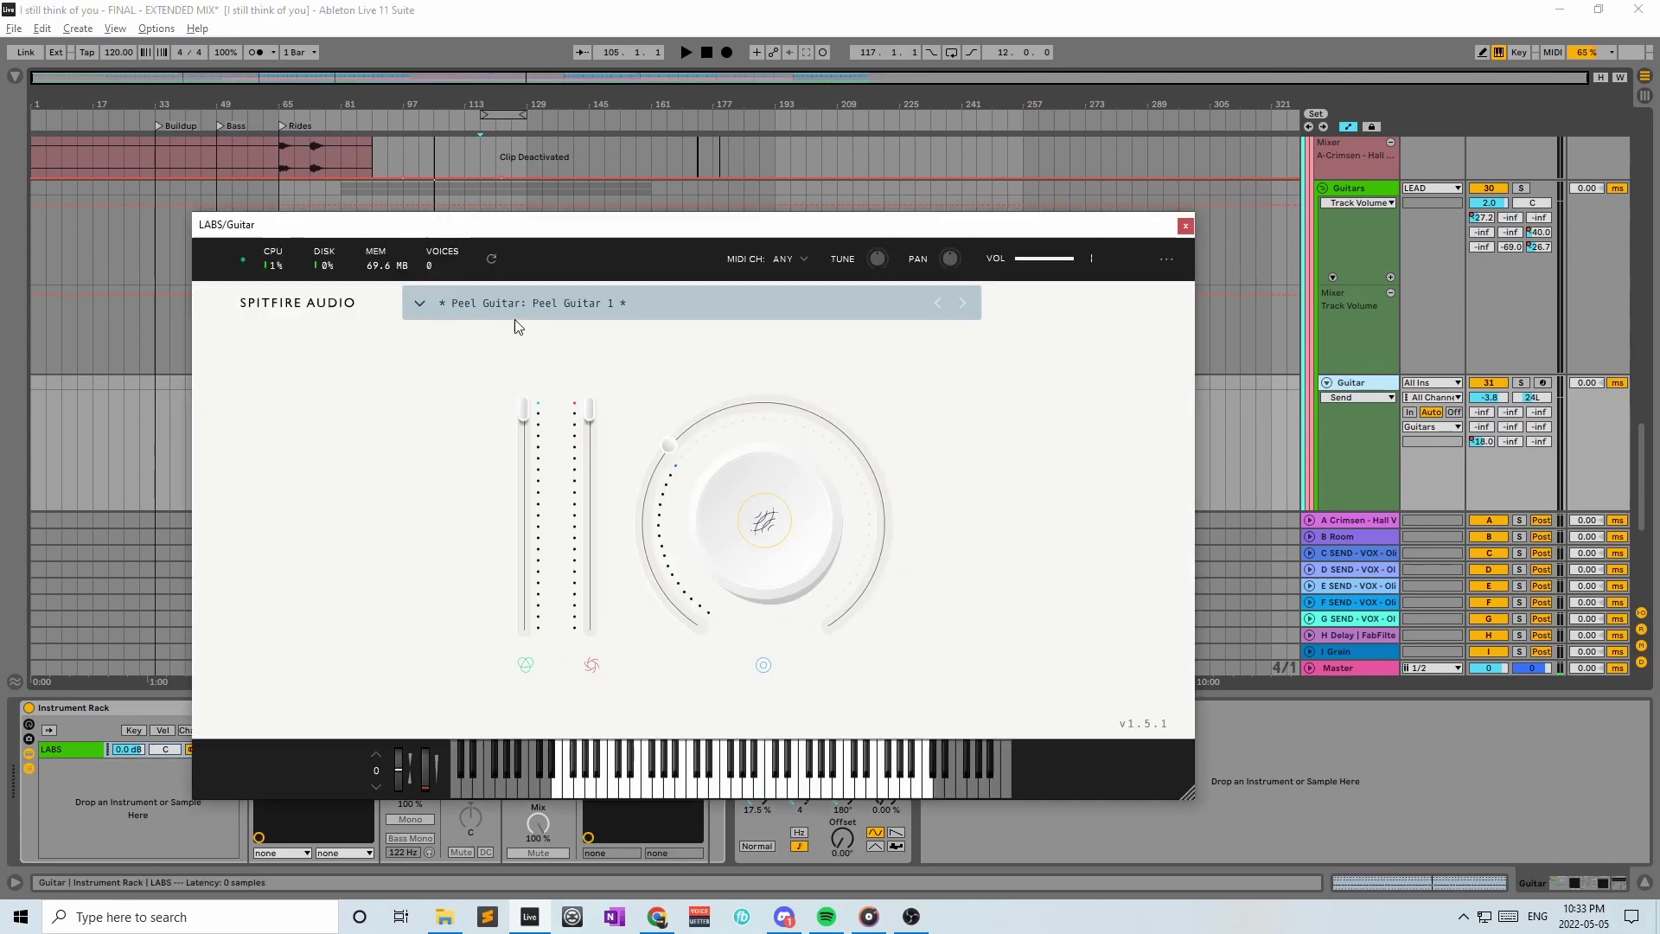
left_click(1185, 226)
left_click(1178, 226)
left_click(1356, 377)
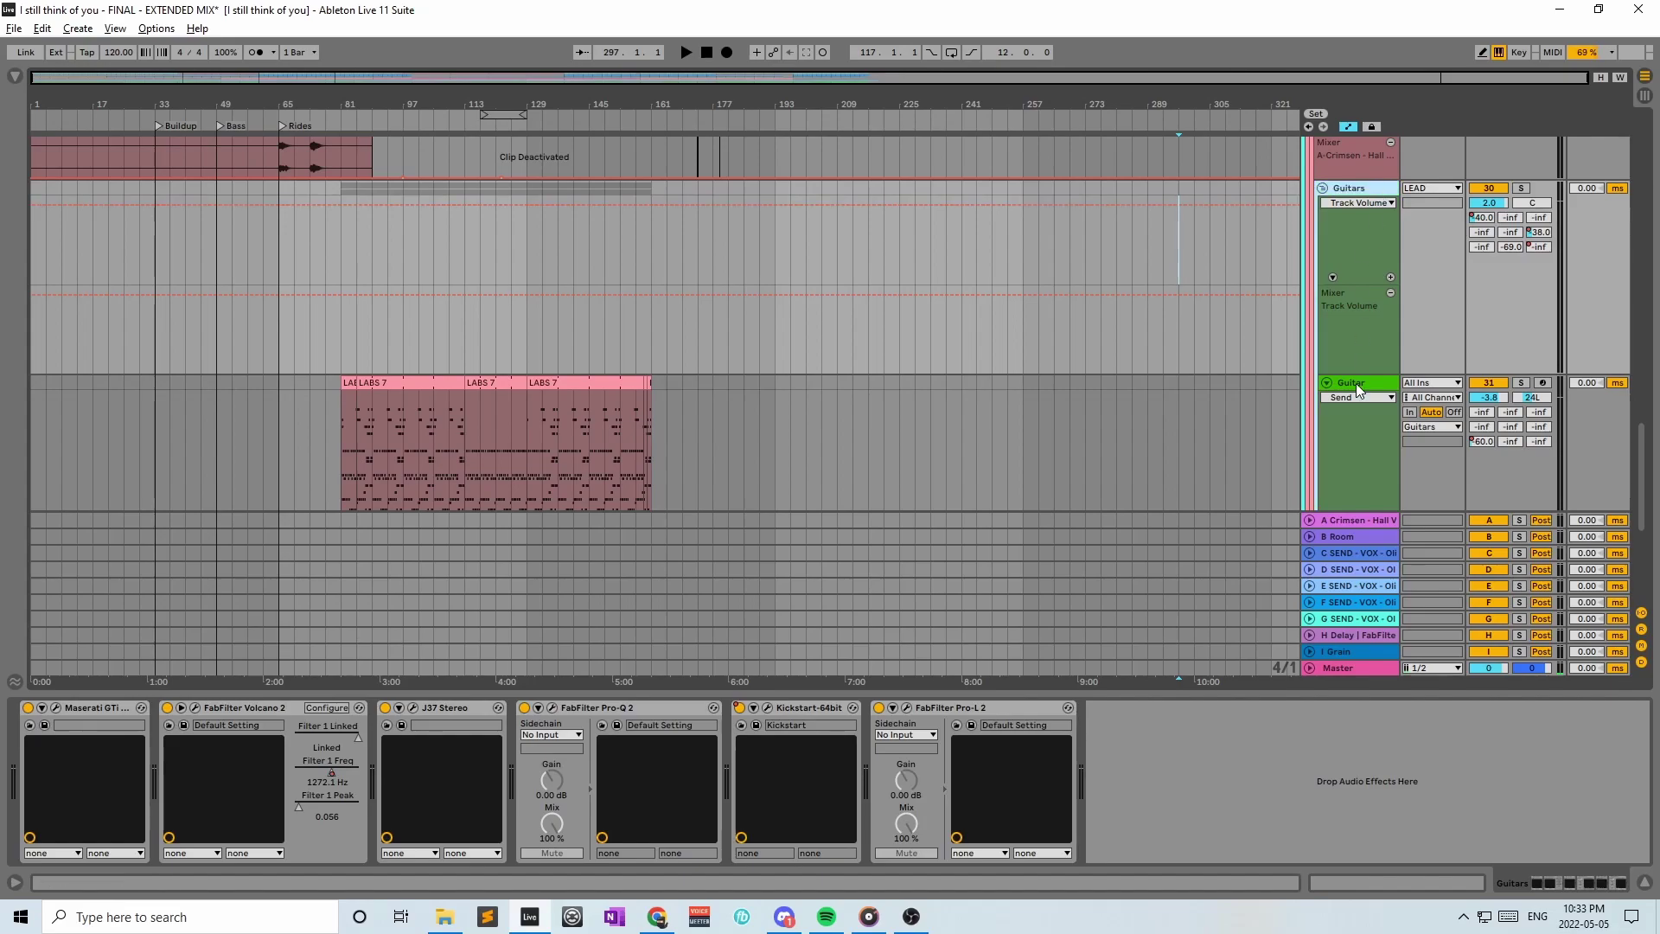
Unfold the second Guitar track and examine the notes of its LABS 7 clip at bar 113
scroll(1062, 474, "down", 2)
scroll(904, 408, "down", 1)
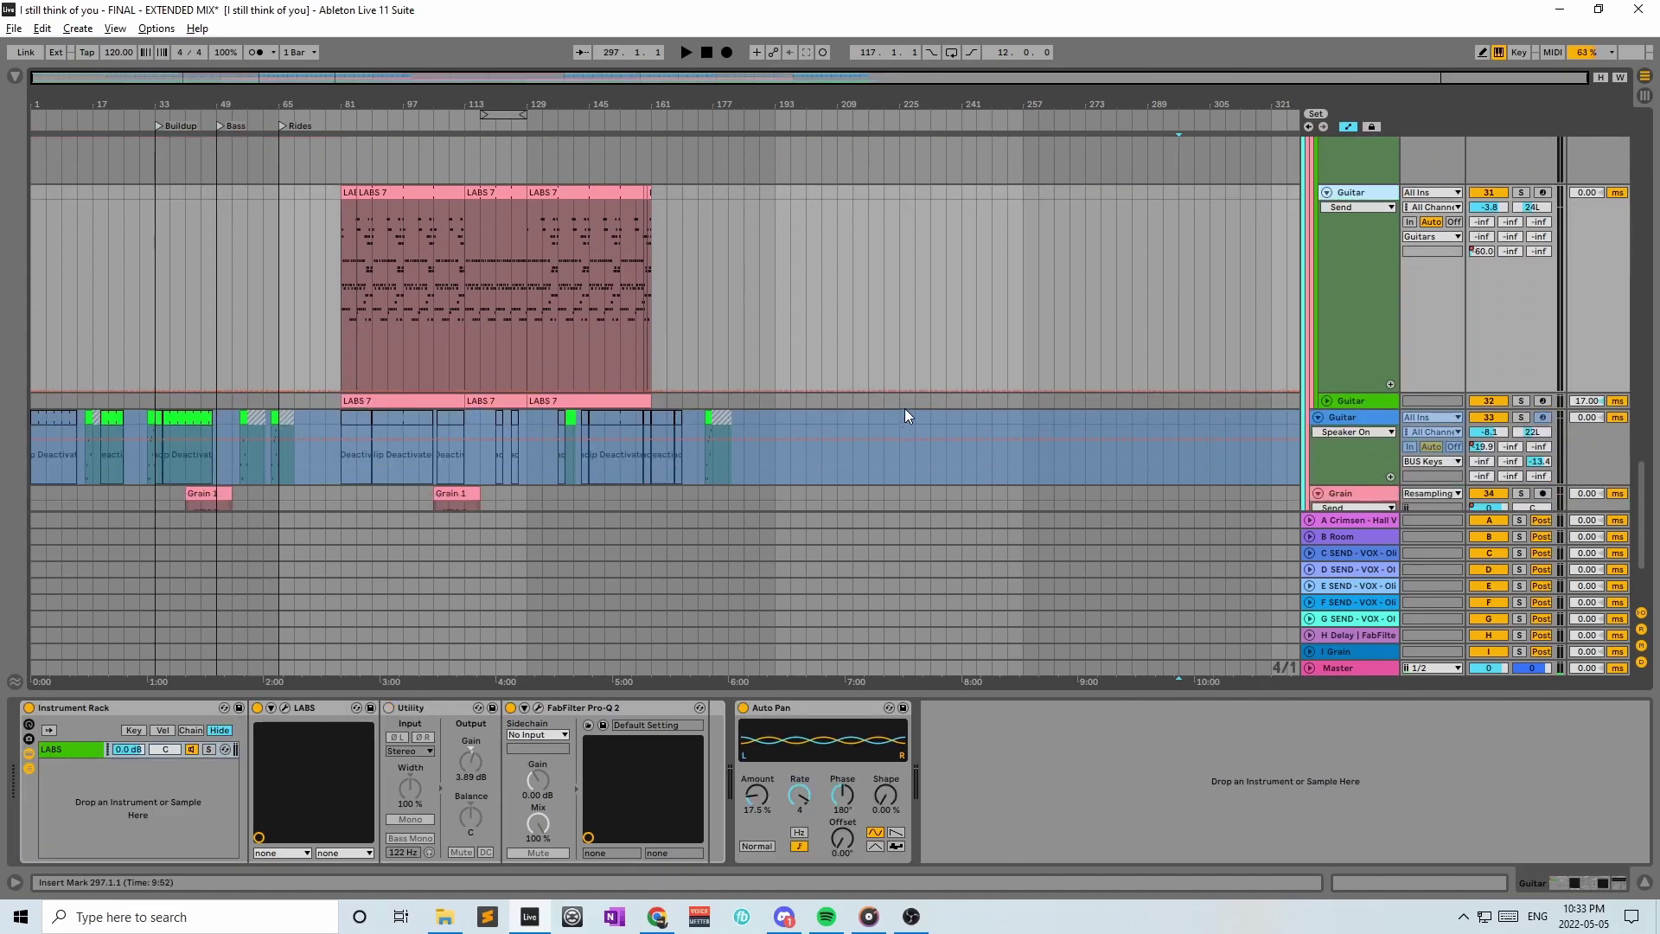
left_click(1329, 398)
left_click(509, 403)
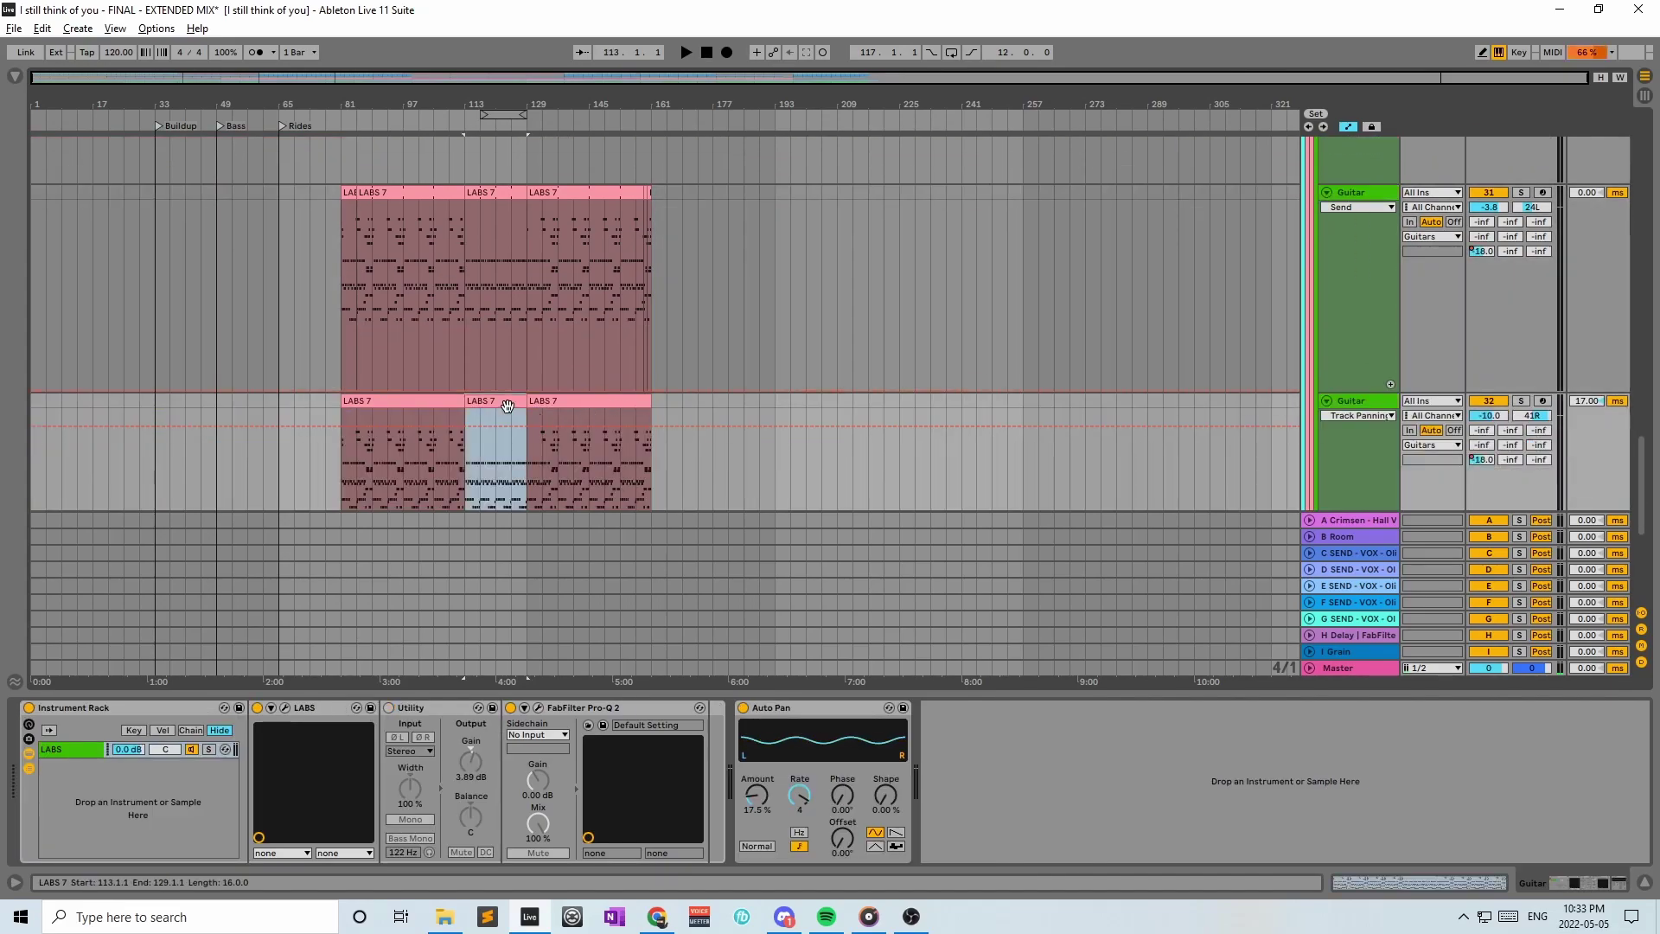
scroll(578, 422, "down", 1)
scroll(505, 325, "down", 1)
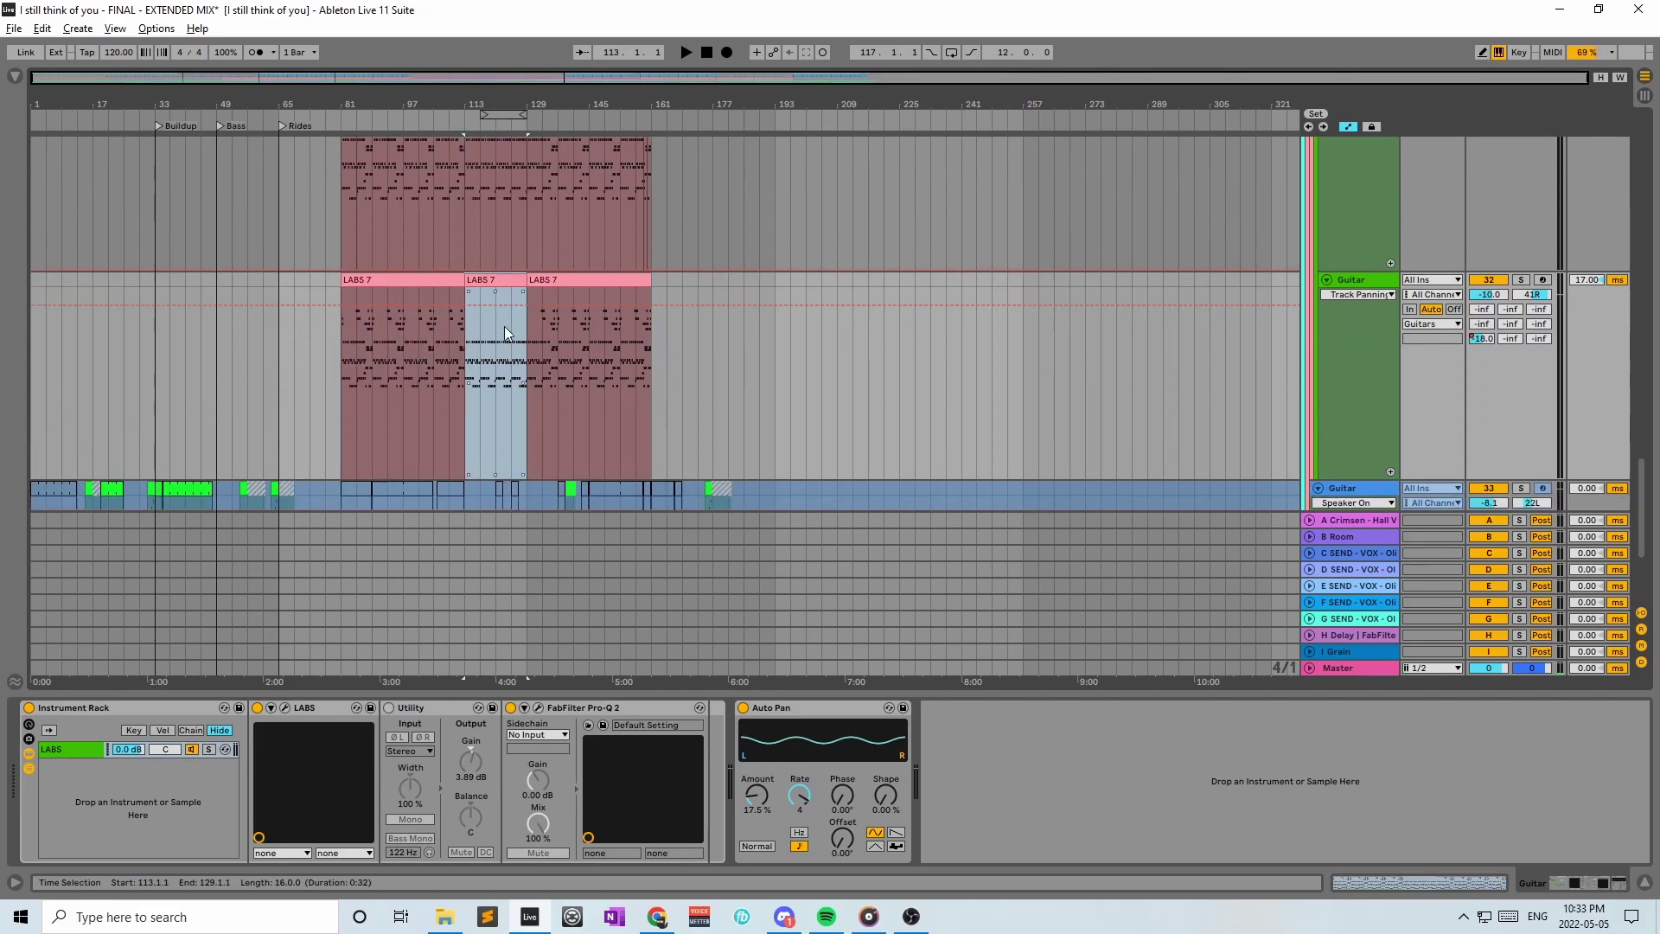
double_click(506, 278)
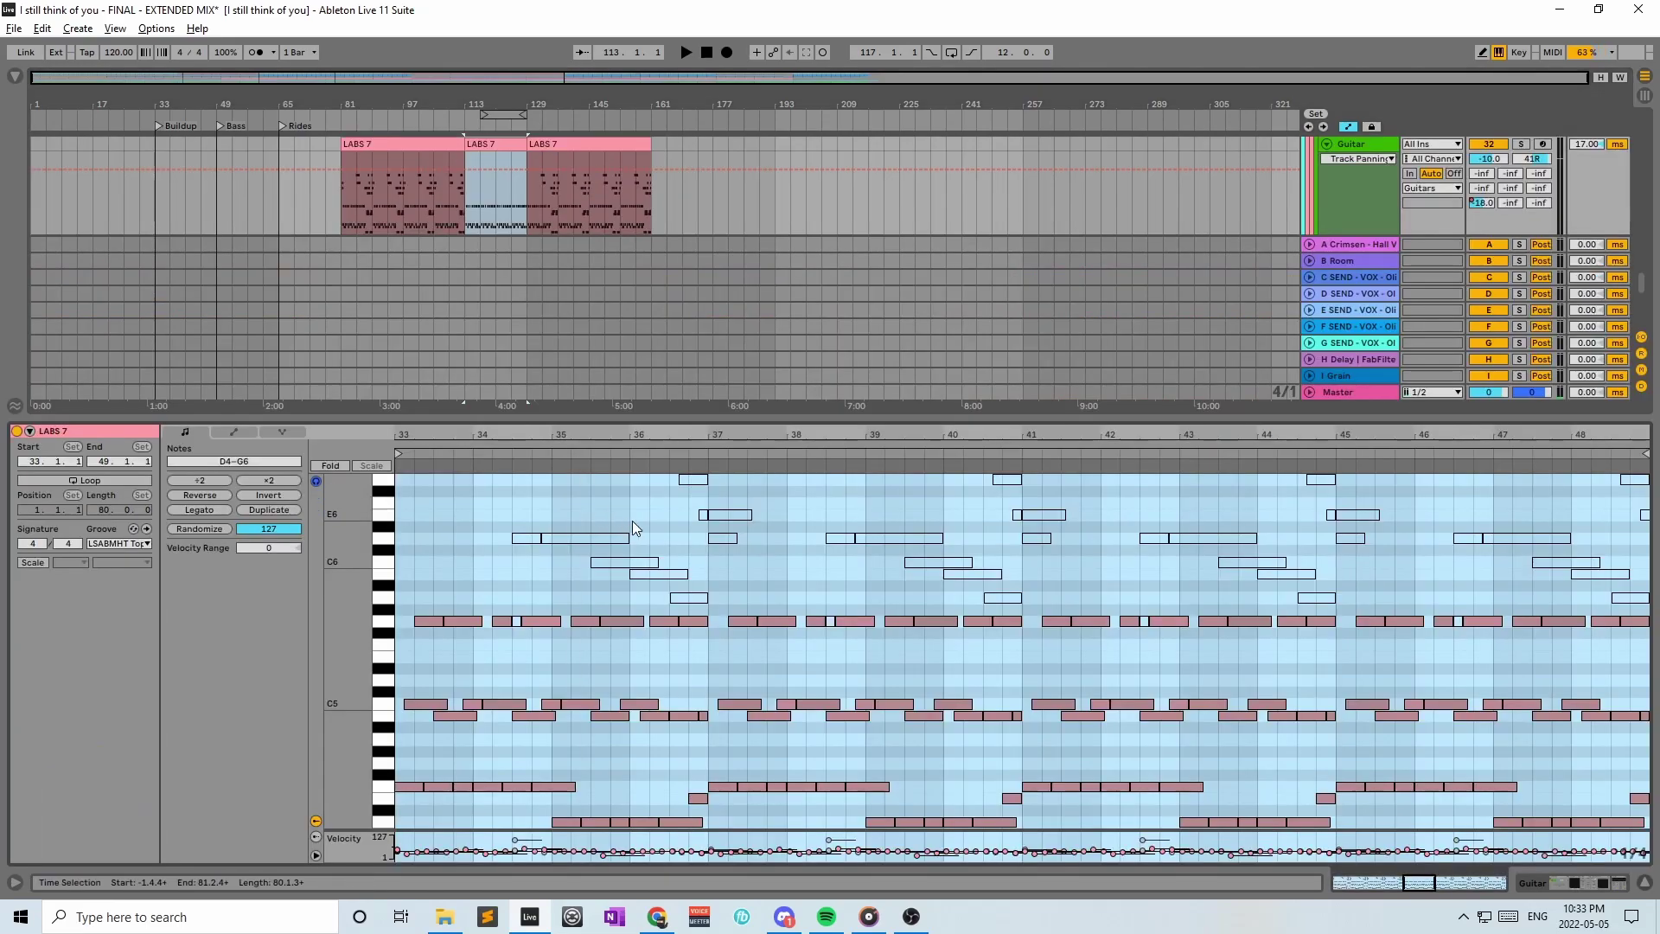
left_click(1550, 879)
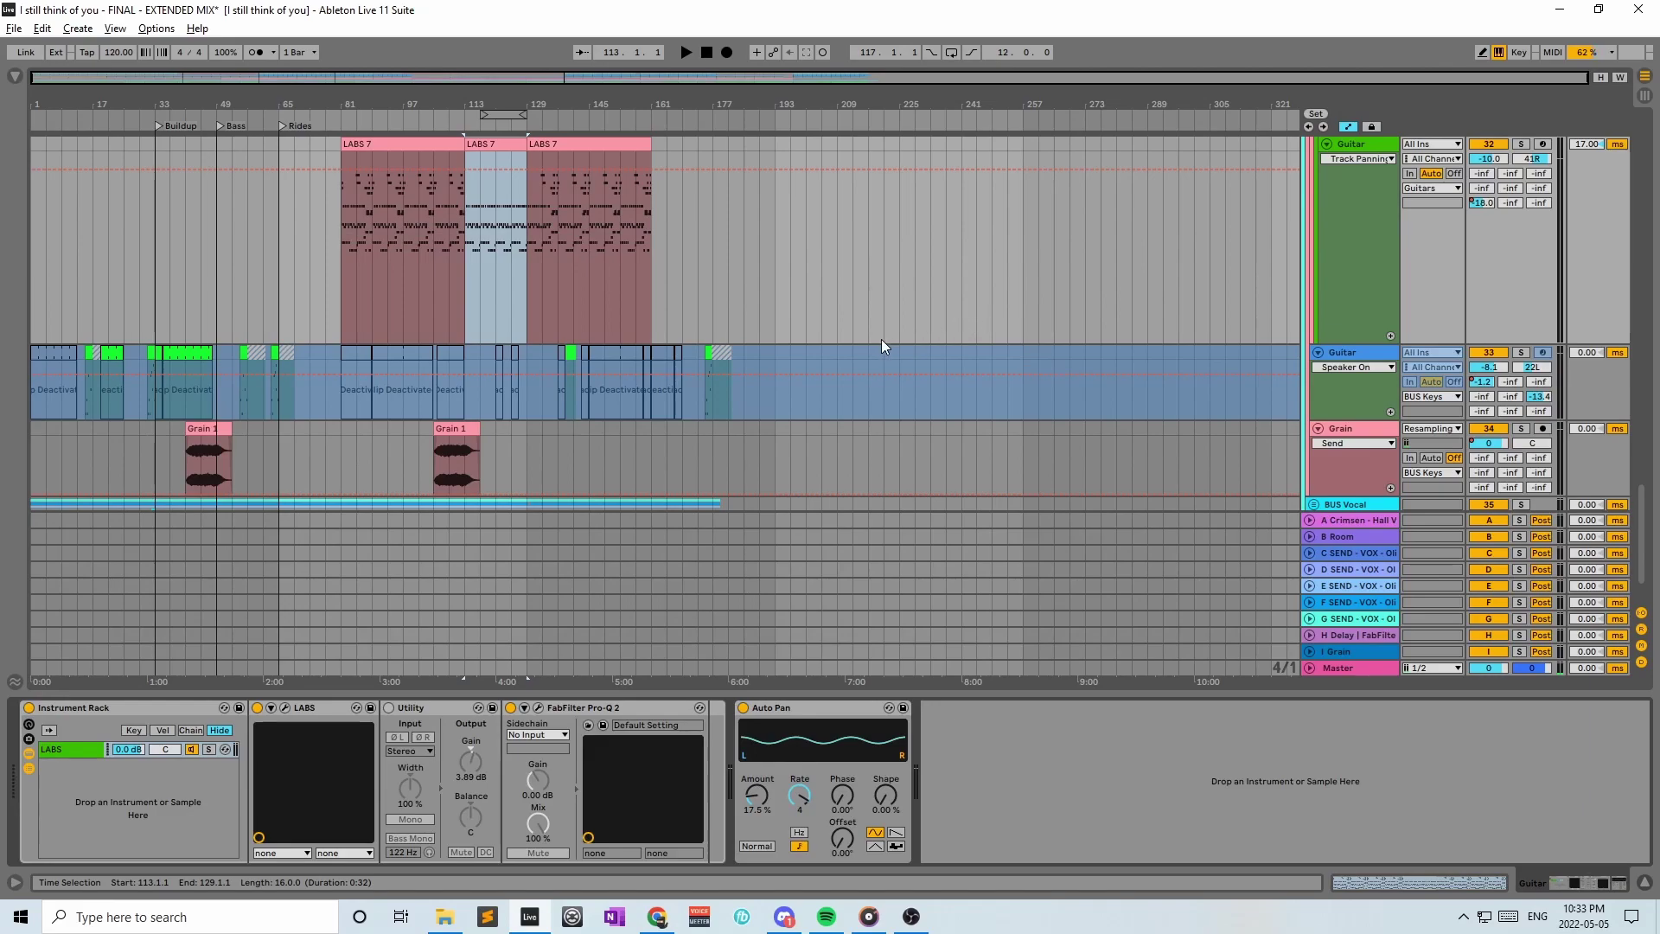
double_click(499, 148)
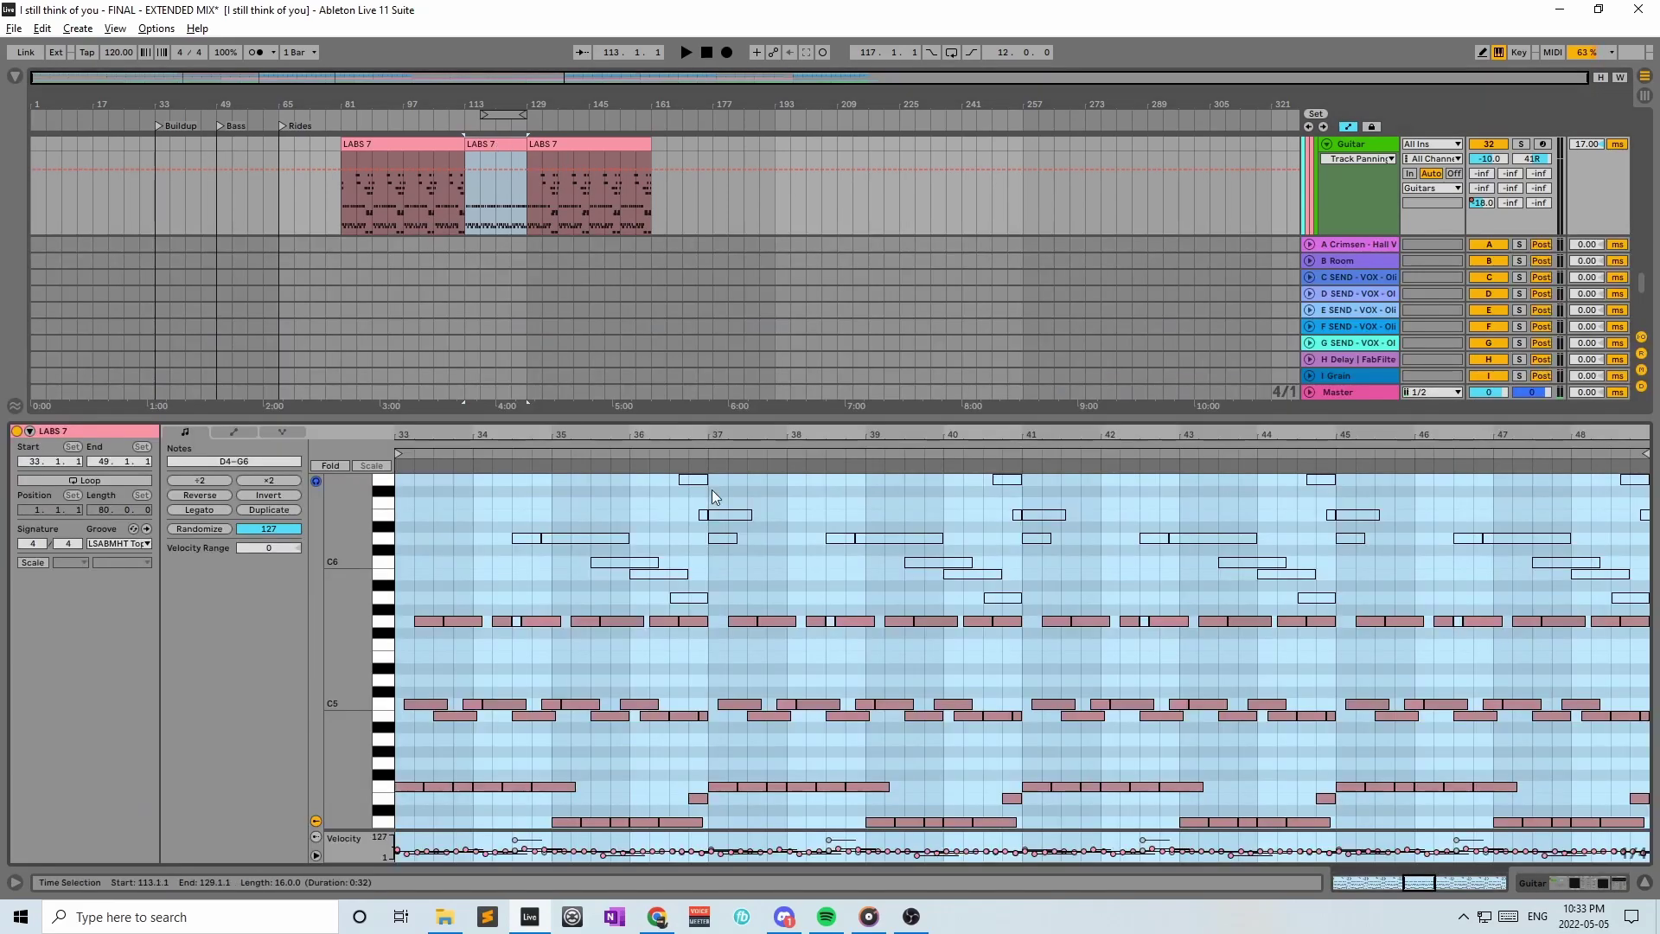
left_click(1551, 879)
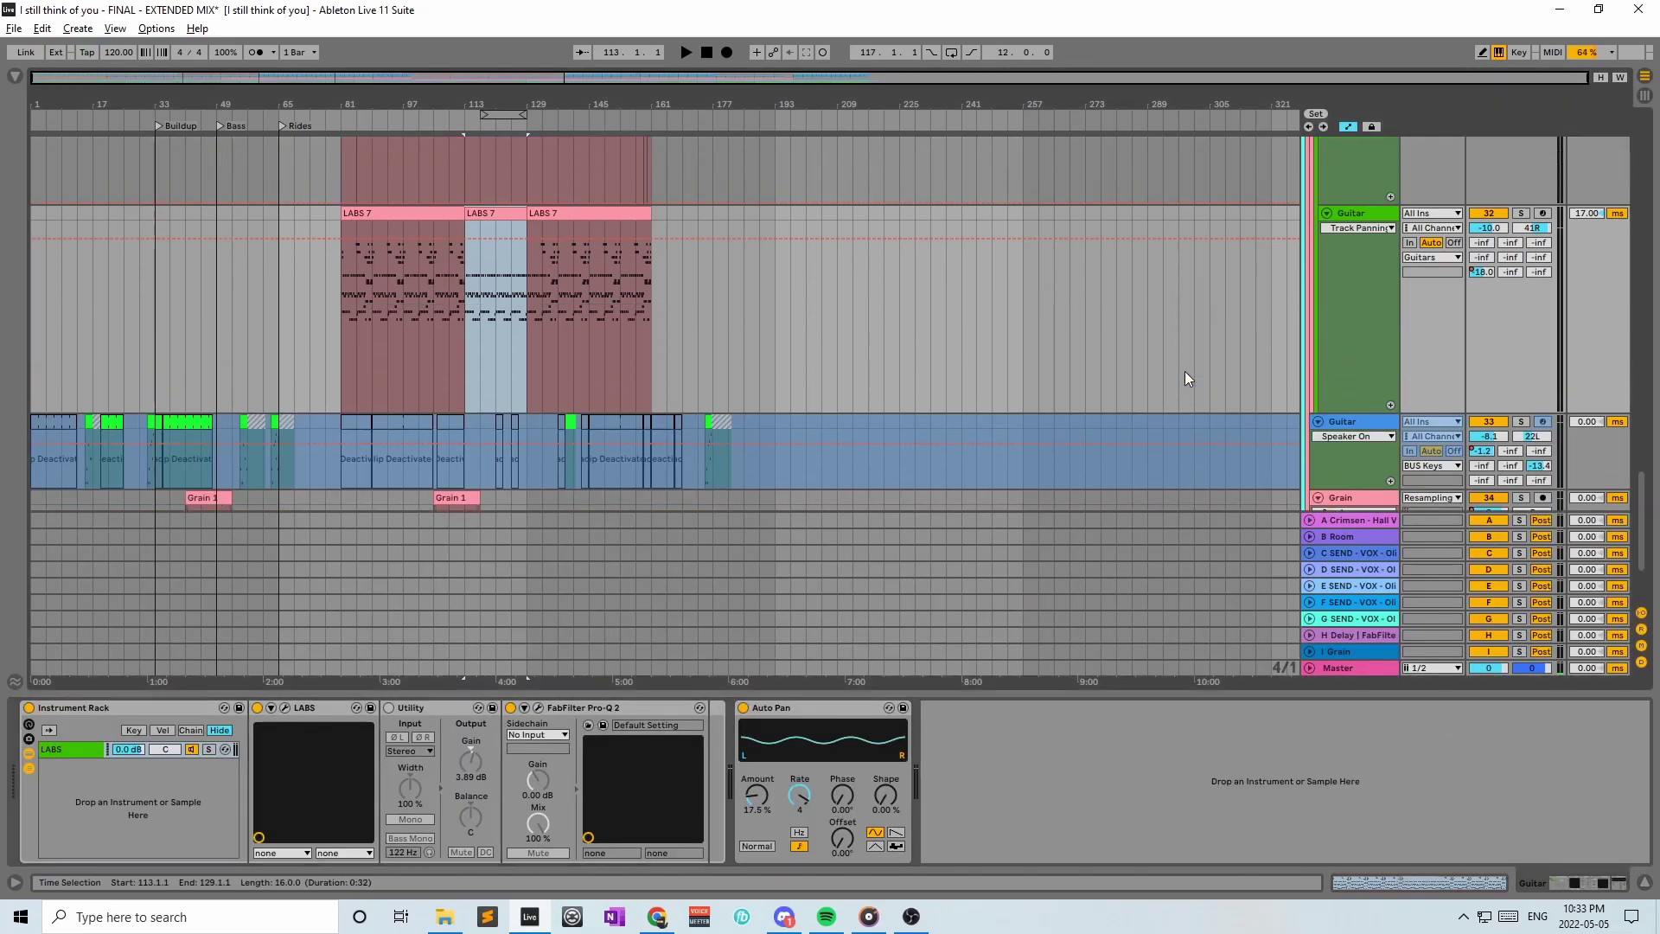
Examine the notes and velocities of the first Guitar track's LABS 7 clip at bar 113 in an enlarged note editor and velocity lane
scroll(1185, 371, "up", 5)
scroll(1189, 472, "up", 2)
scroll(1191, 459, "down", 3)
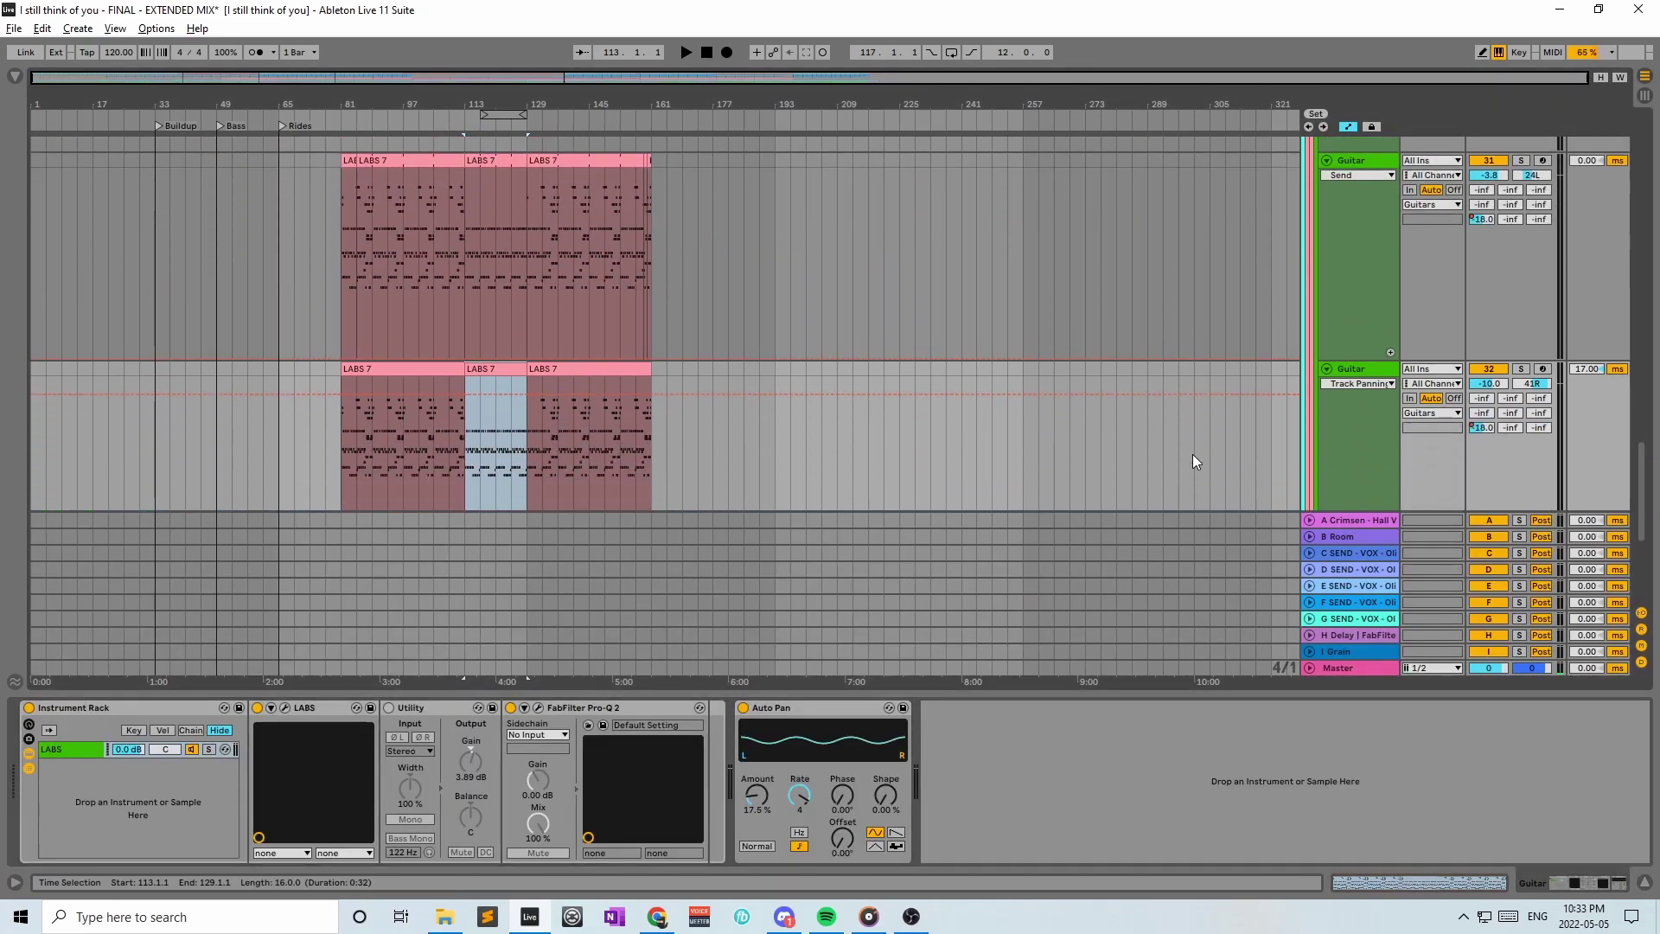
left_click(1365, 198)
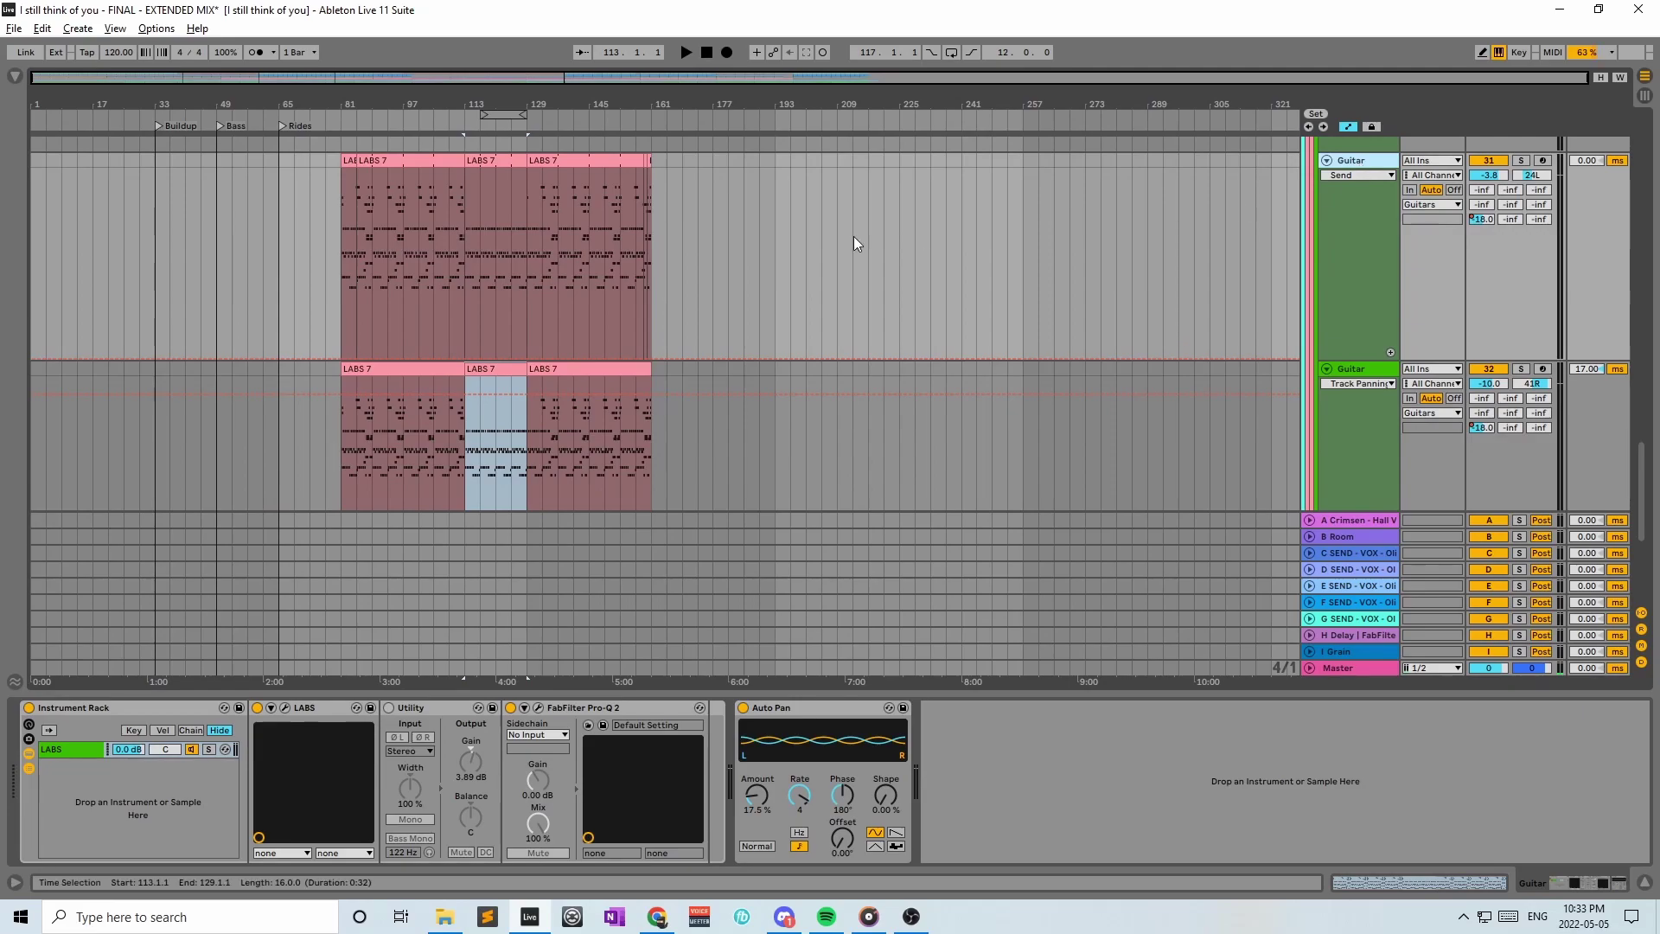
left_click(512, 159)
double_click(512, 158)
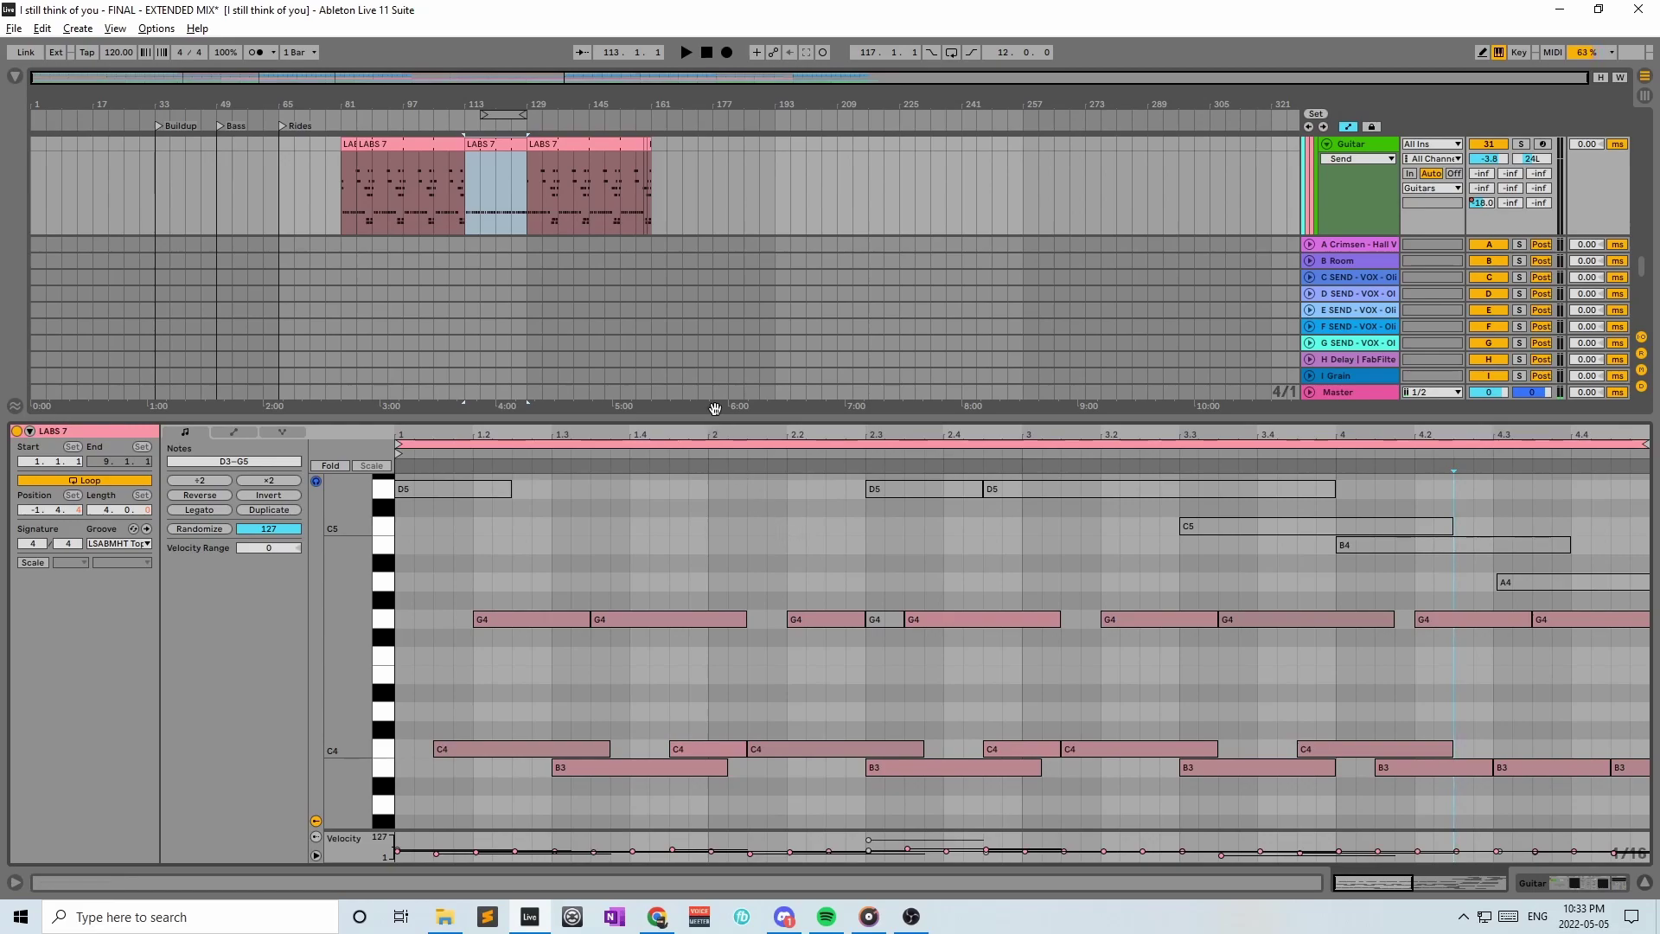
left_click_drag(714, 412, 704, 250)
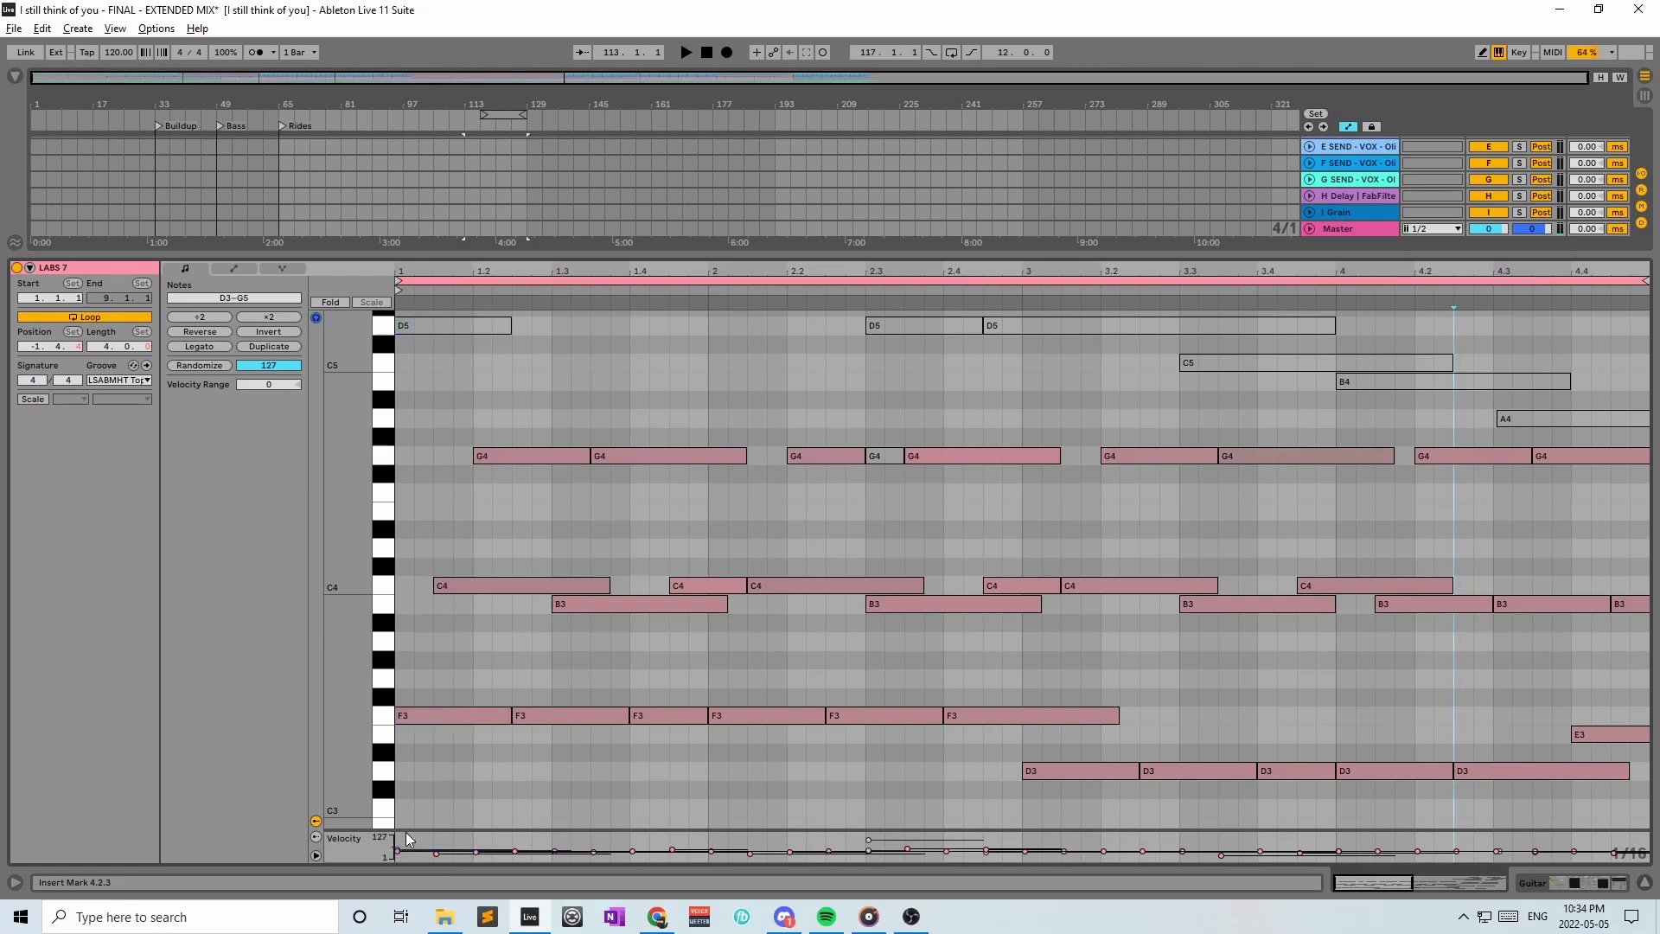
left_click_drag(412, 832, 415, 577)
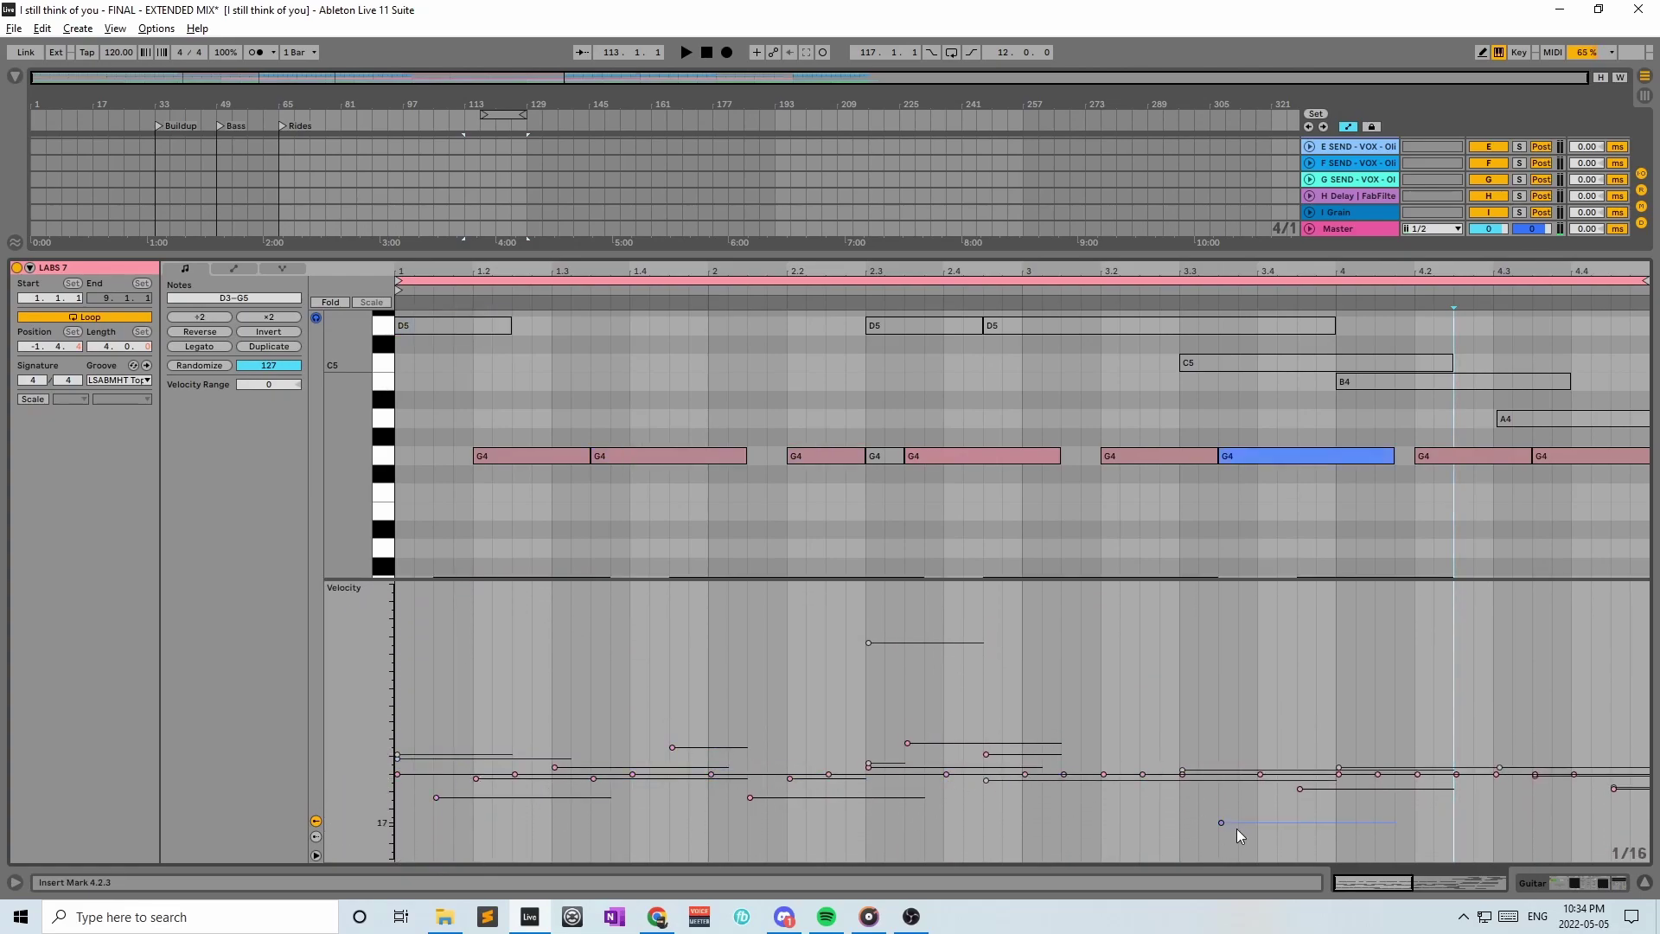
left_click(1619, 880)
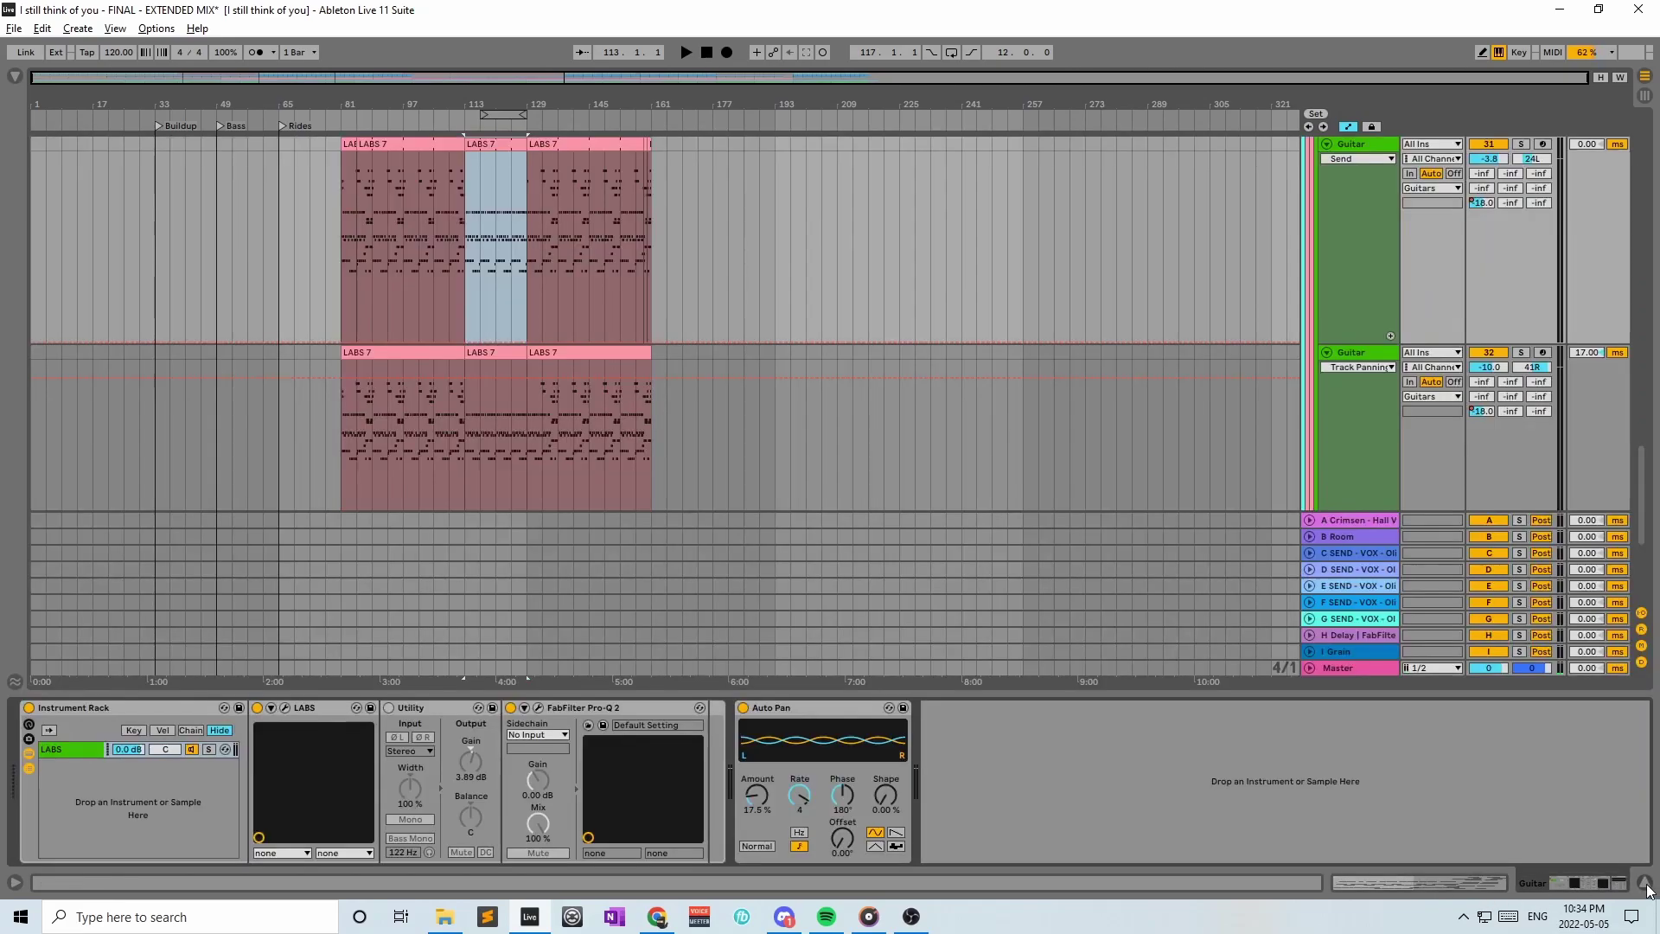
Hide the device view, and briefly fold and unfold the two Guitar tracks in the Guitars group
left_click(1644, 882)
scroll(1228, 467, "up", 1)
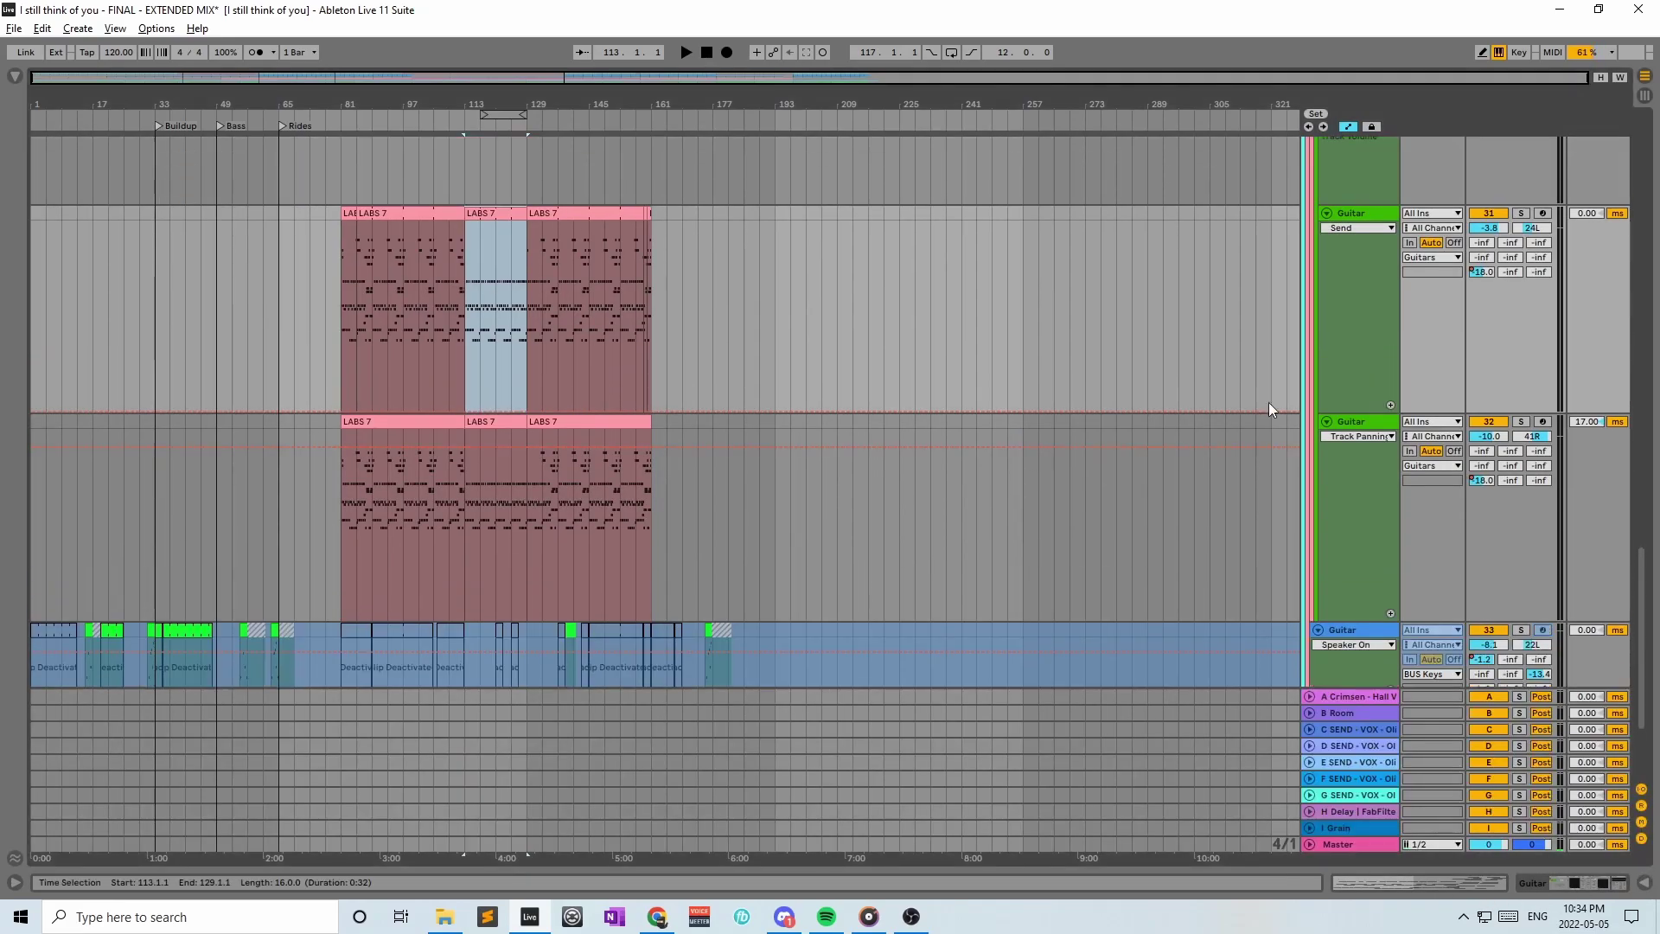
left_click(1327, 214)
left_click(1327, 230)
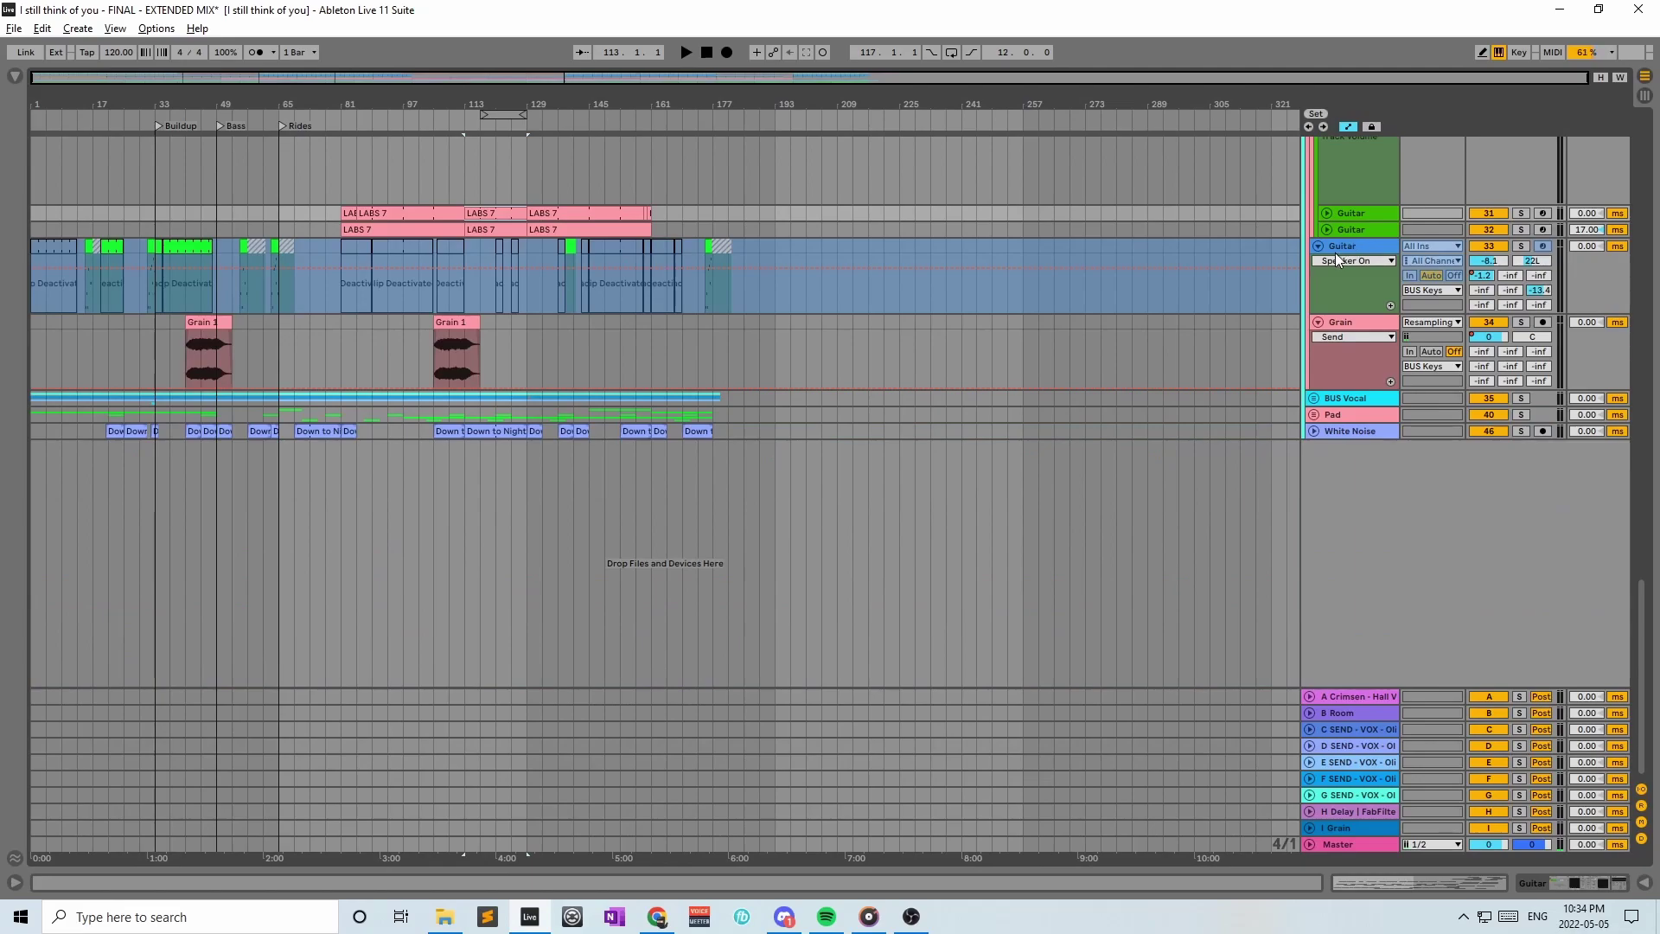
scroll(1357, 251, "up", 1)
scroll(1367, 313, "up", 1)
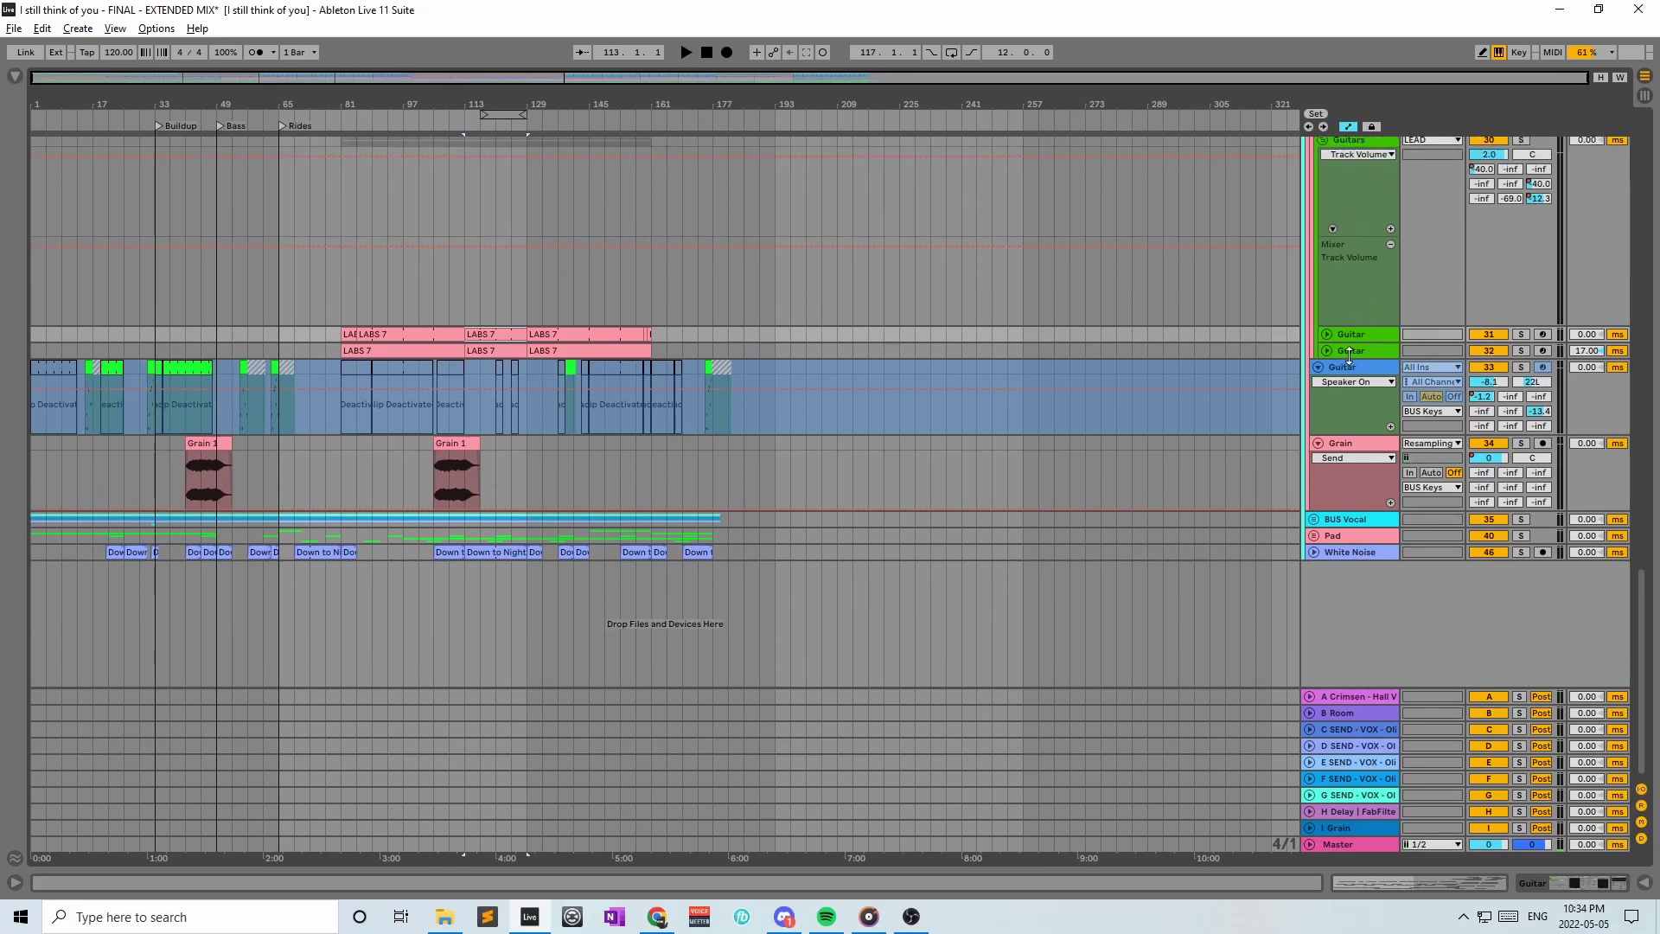
left_click(1342, 353)
left_click(1327, 350)
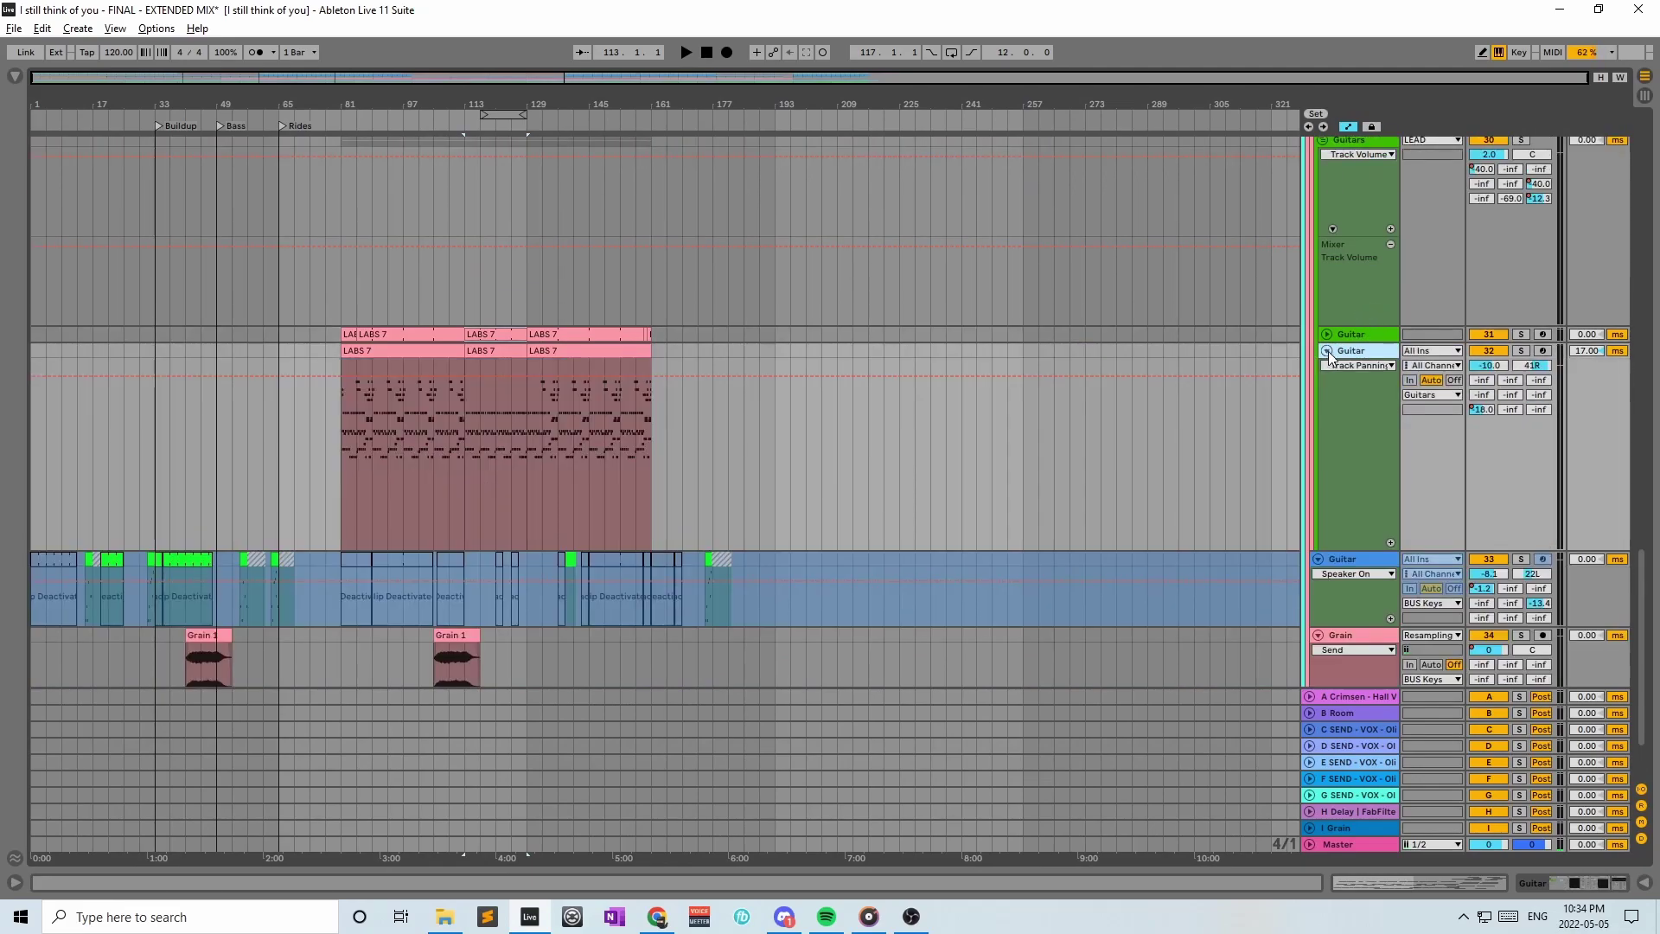
left_click(1326, 335)
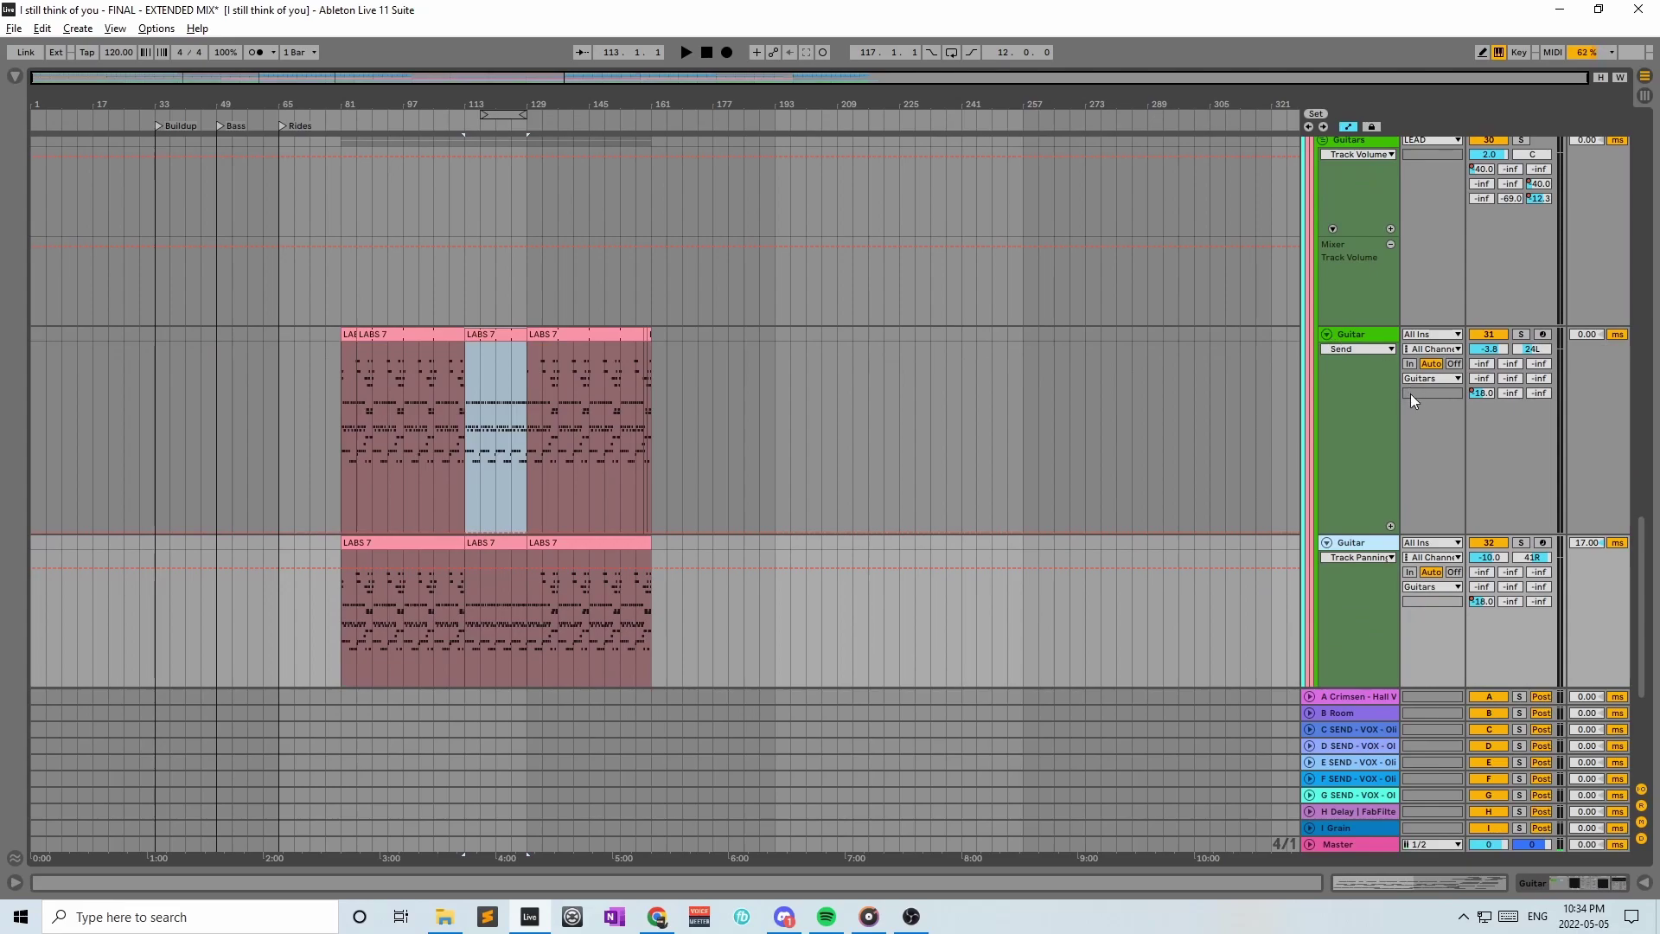
Solo the Guitars group and listen to both Guitar tracks from bar 113
scroll(1410, 407, "down", 1)
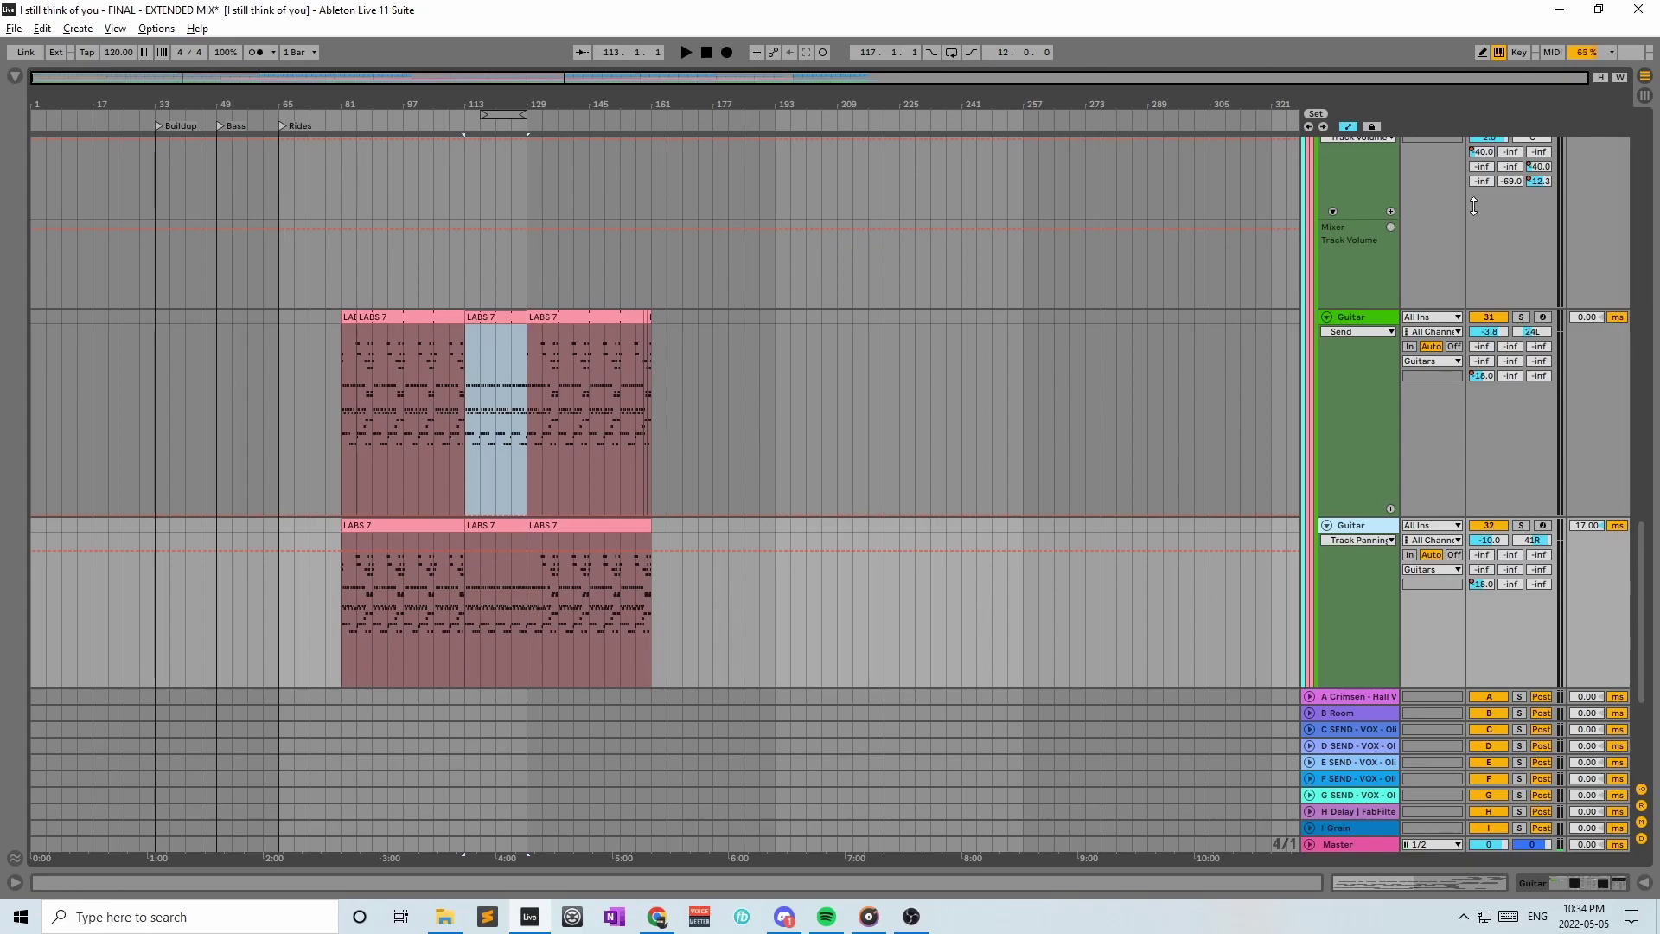
scroll(1572, 182, "up", 3)
left_click(1521, 174)
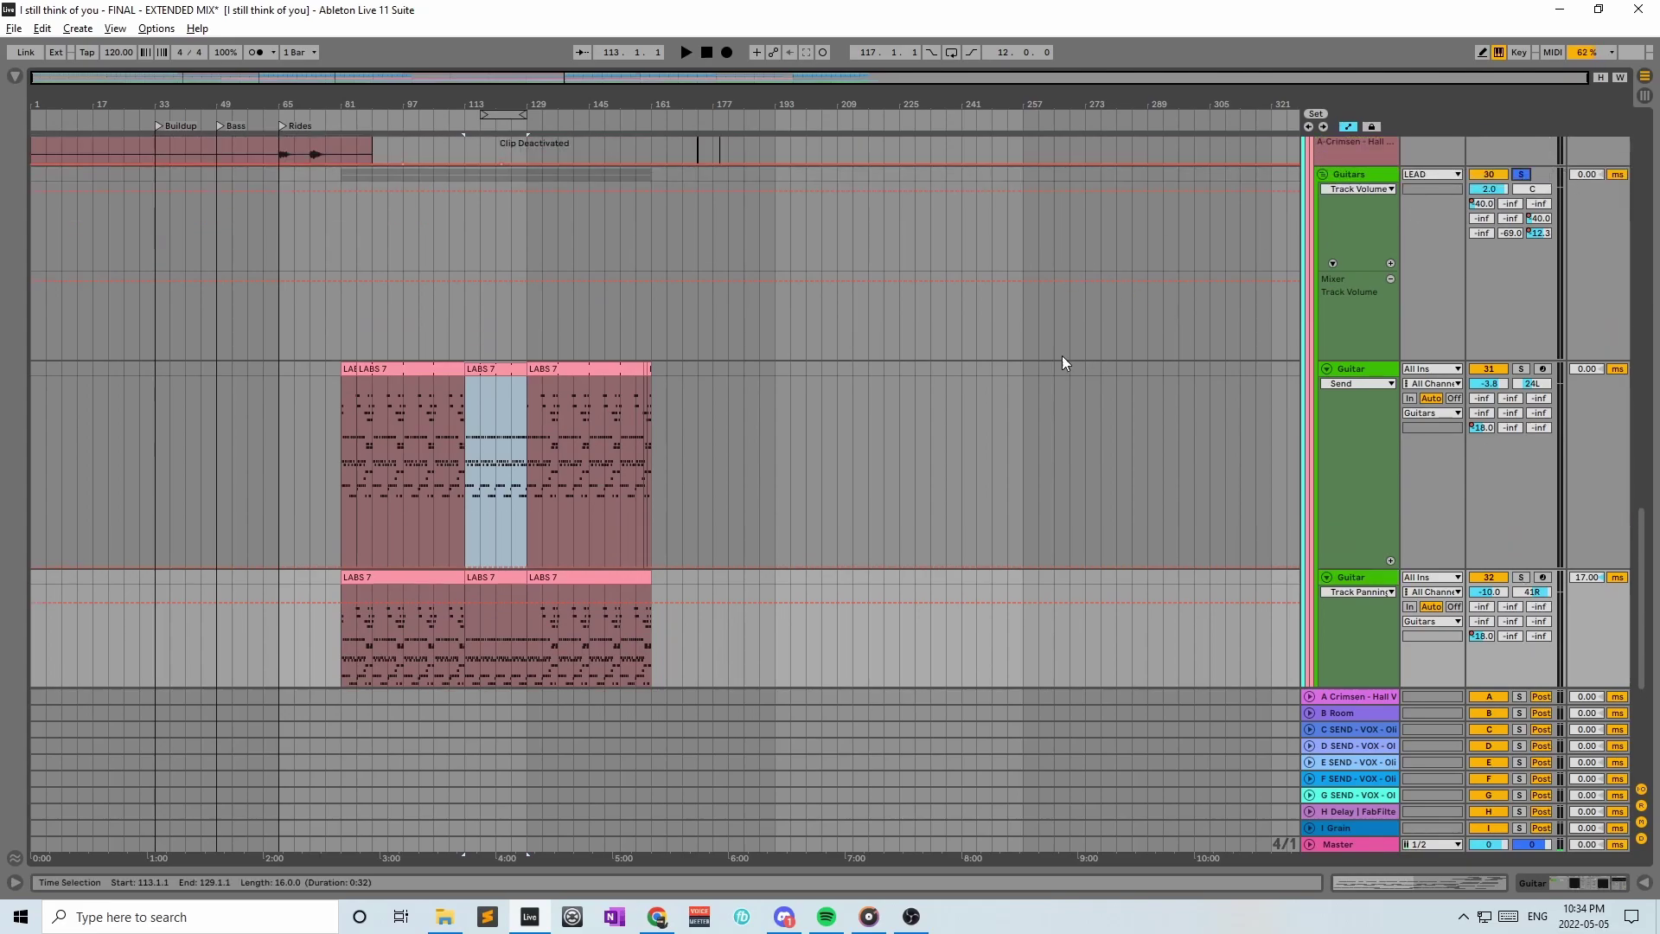
left_click(464, 336)
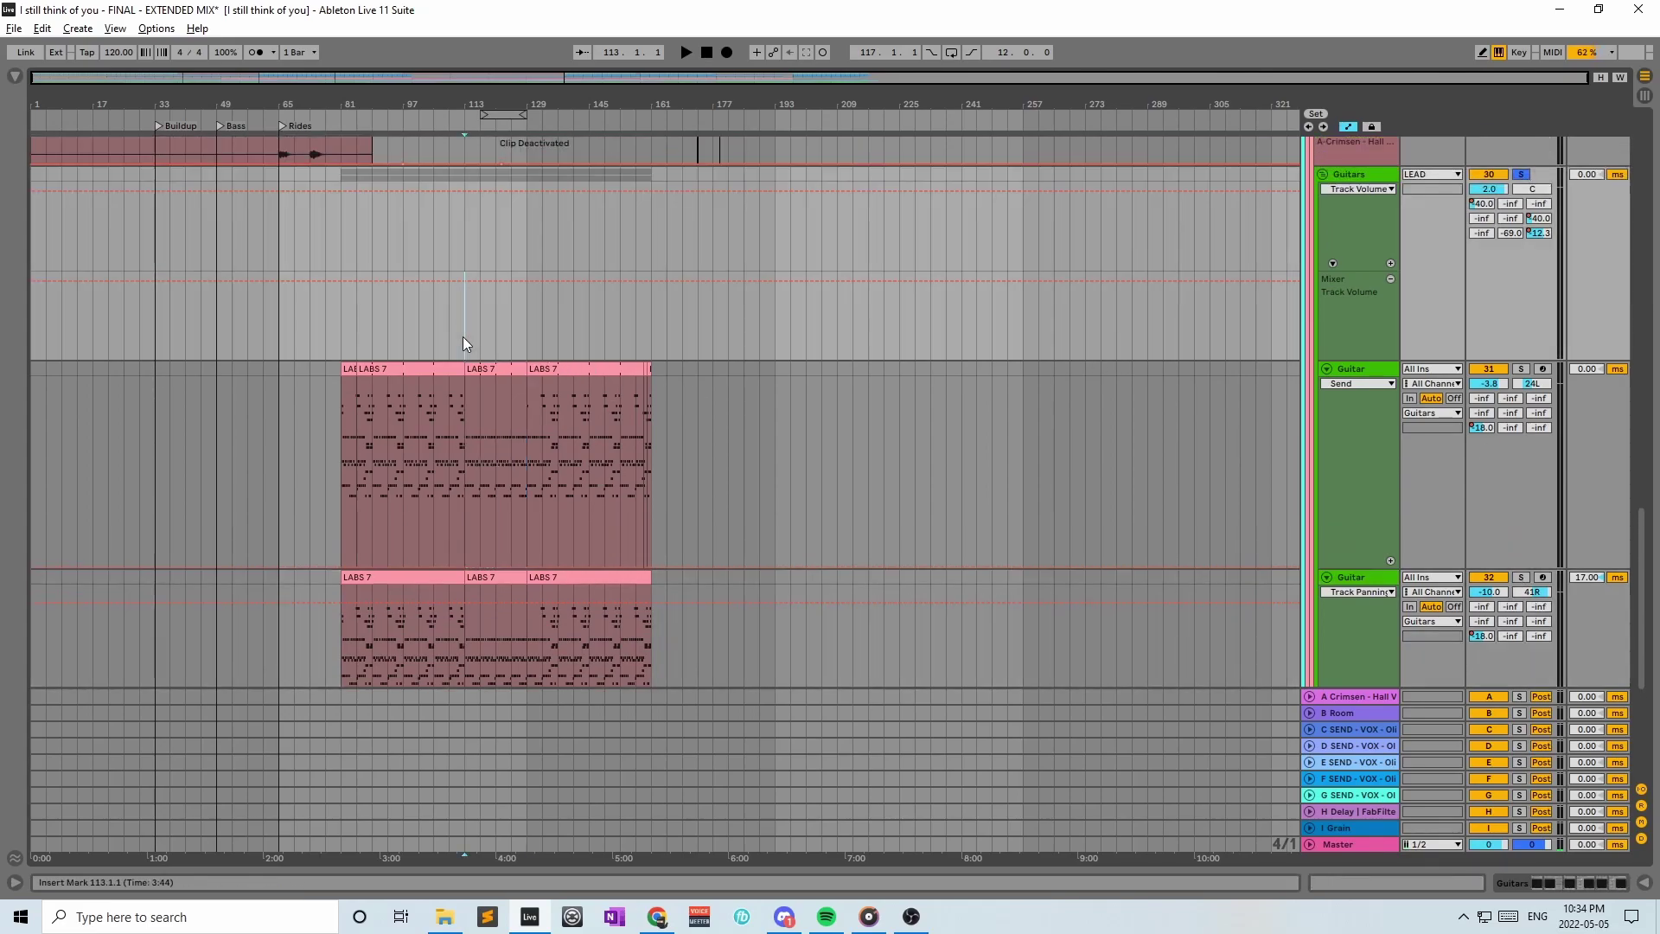
key("space")
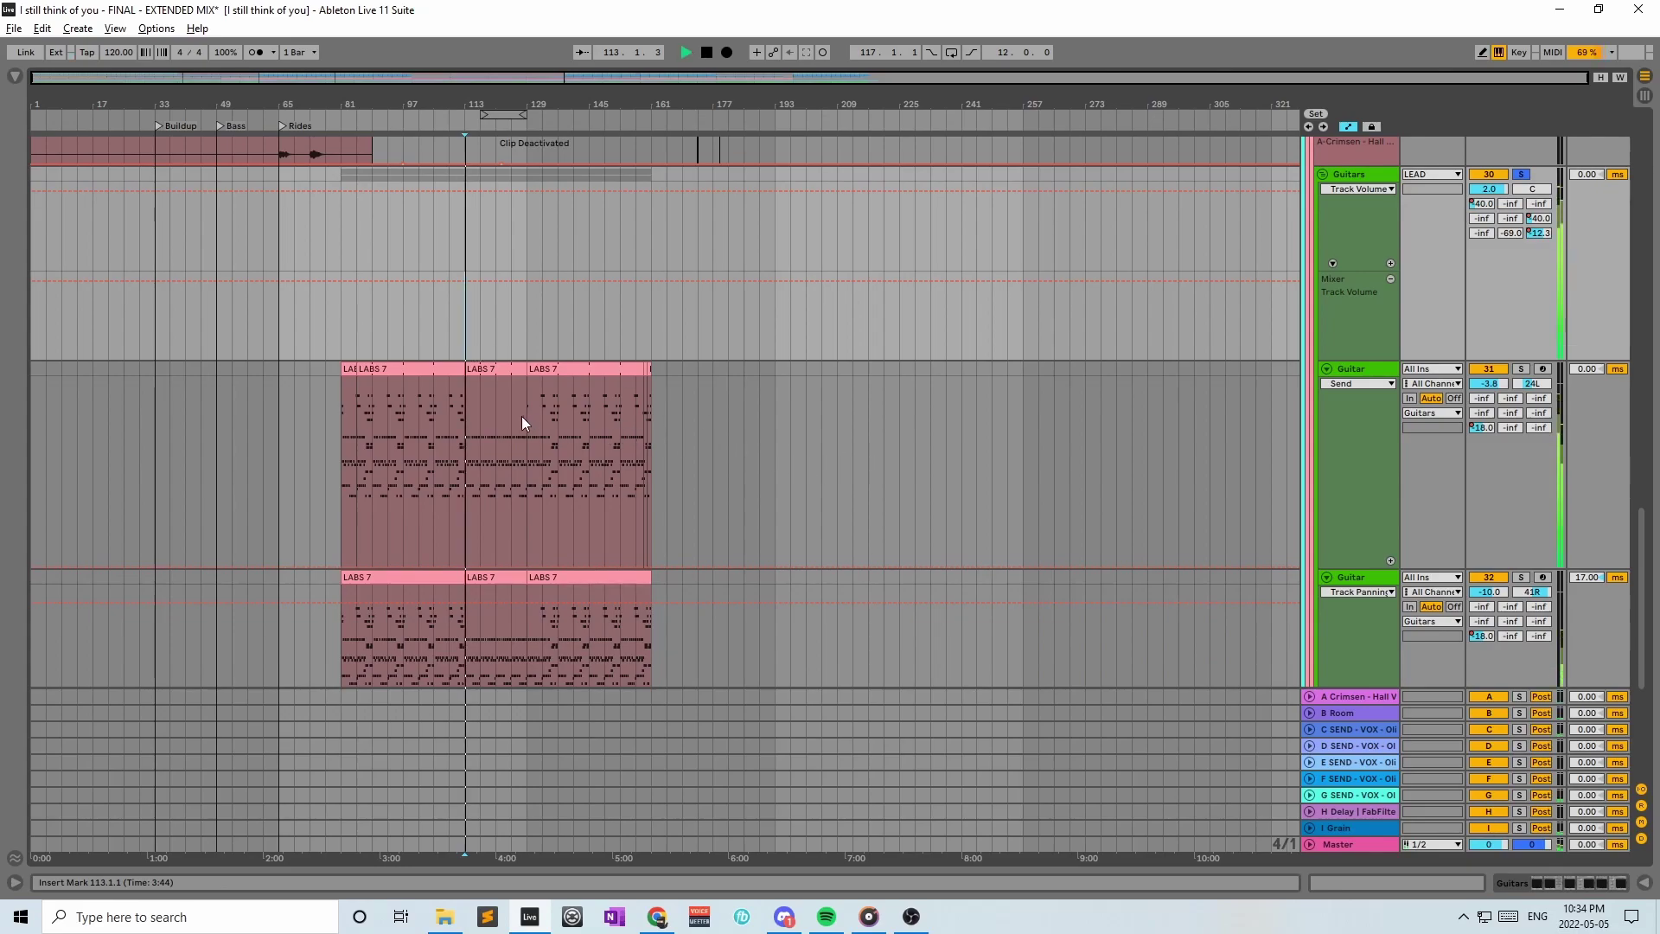
scroll(535, 429, "down", 2)
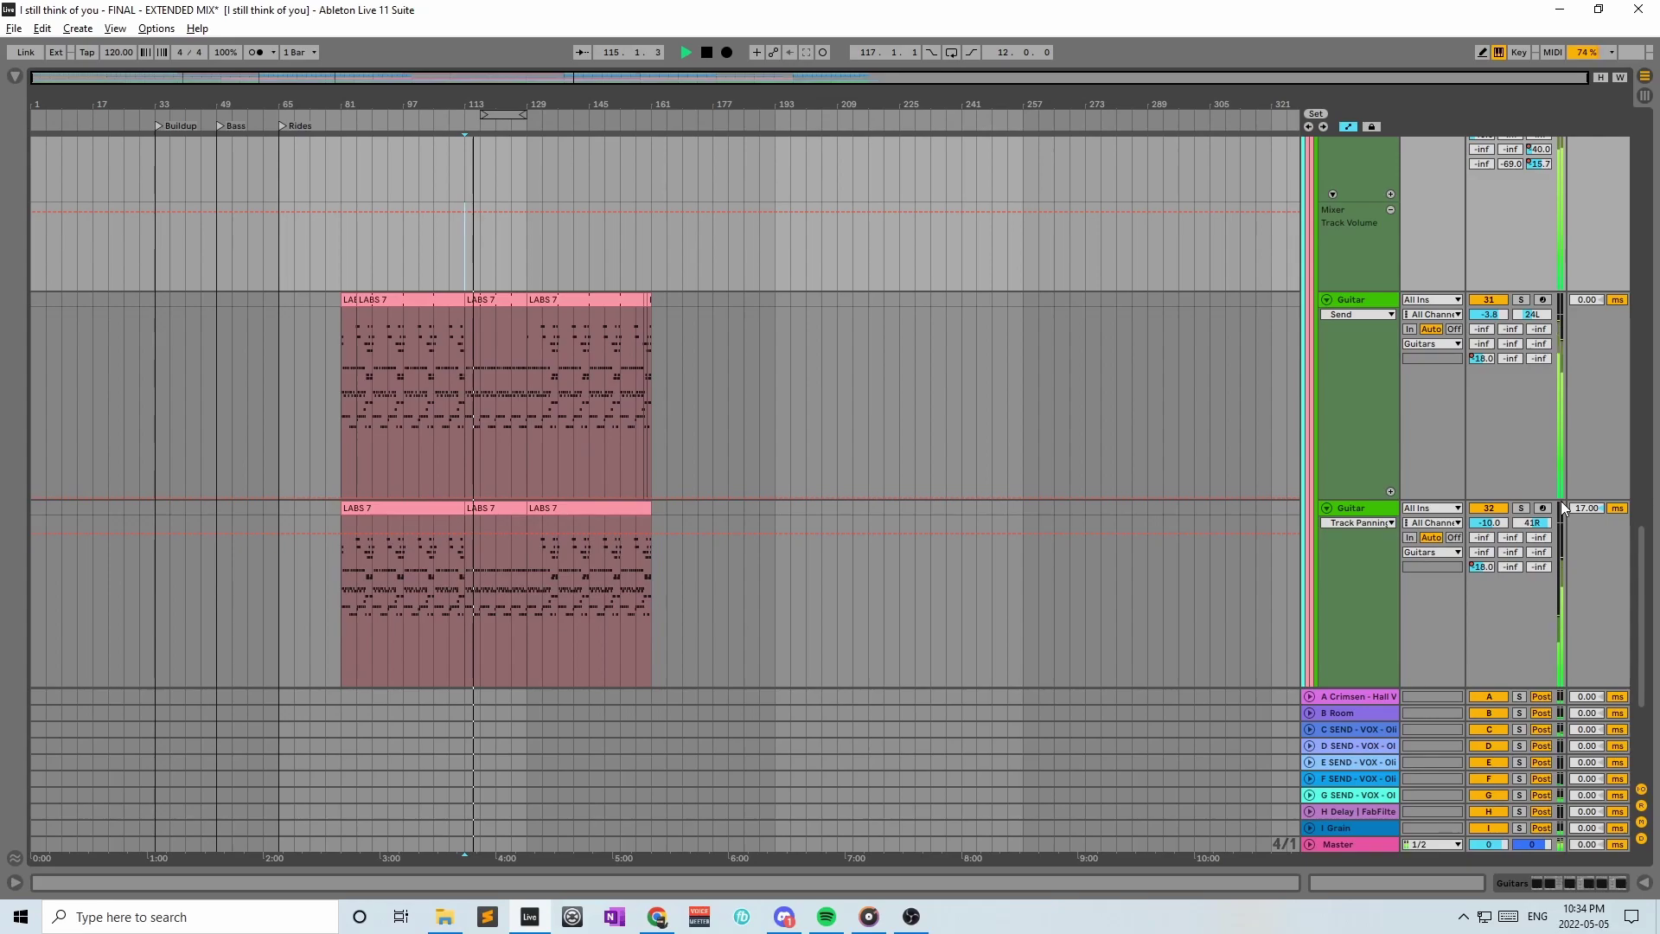
Audition the second Guitar track in solo, stop playback, and leave the track selected and unsoloed
left_click(1520, 509)
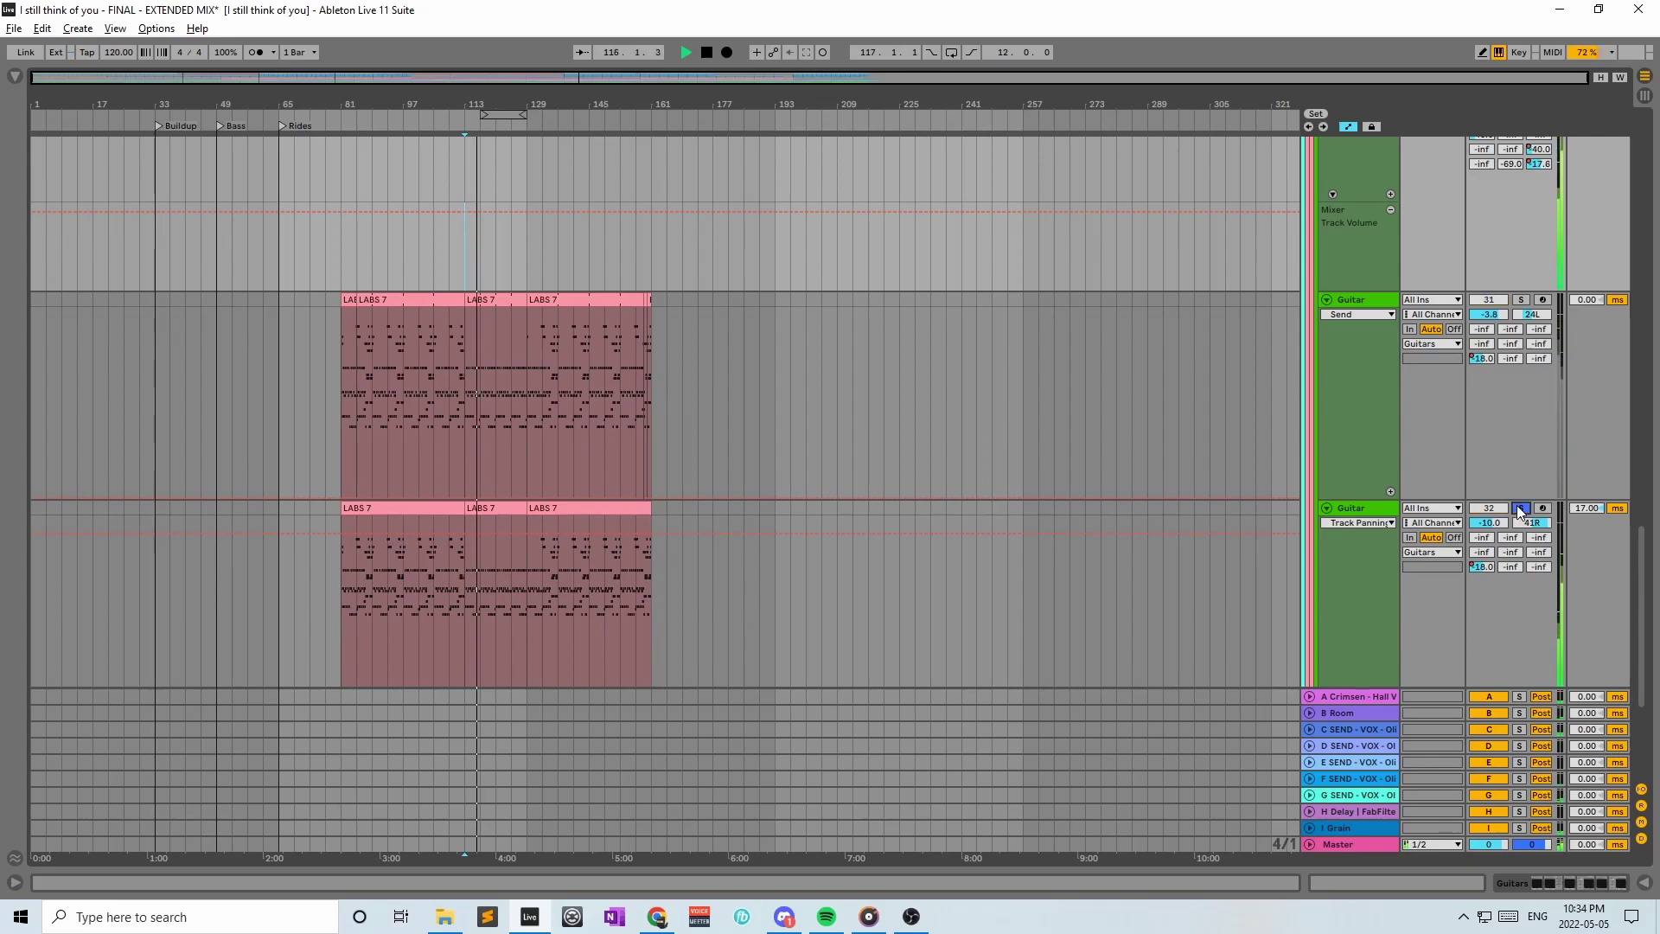
left_click(1520, 508)
key("space")
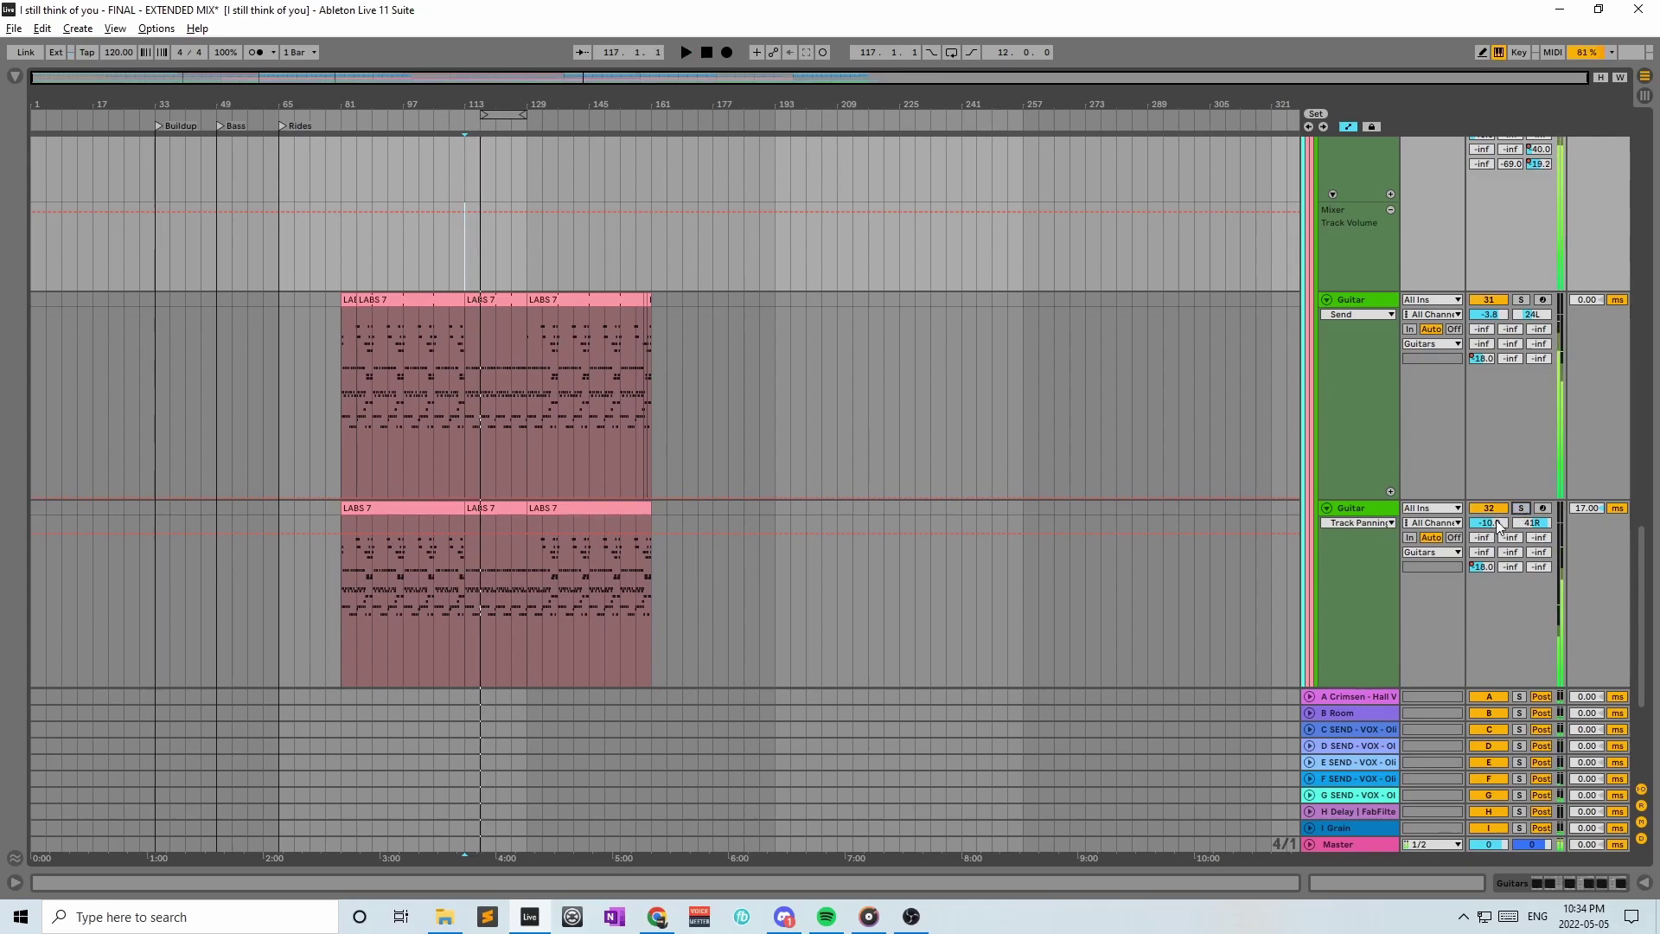
left_click(1520, 508)
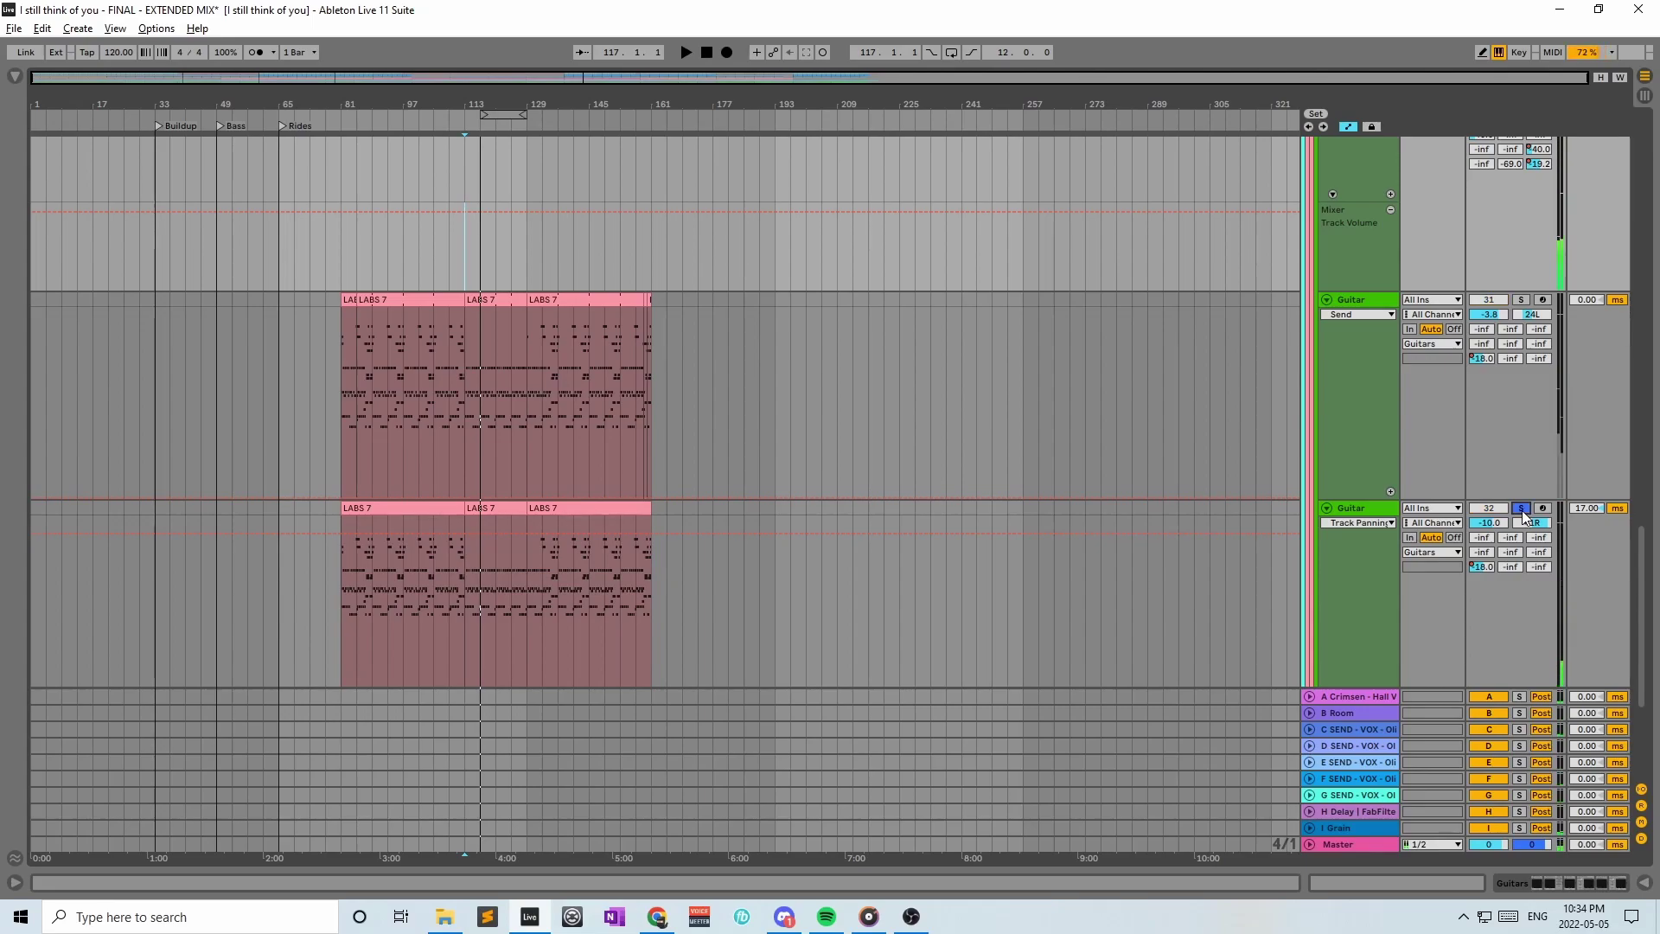
left_click(1370, 510)
left_click(1503, 509)
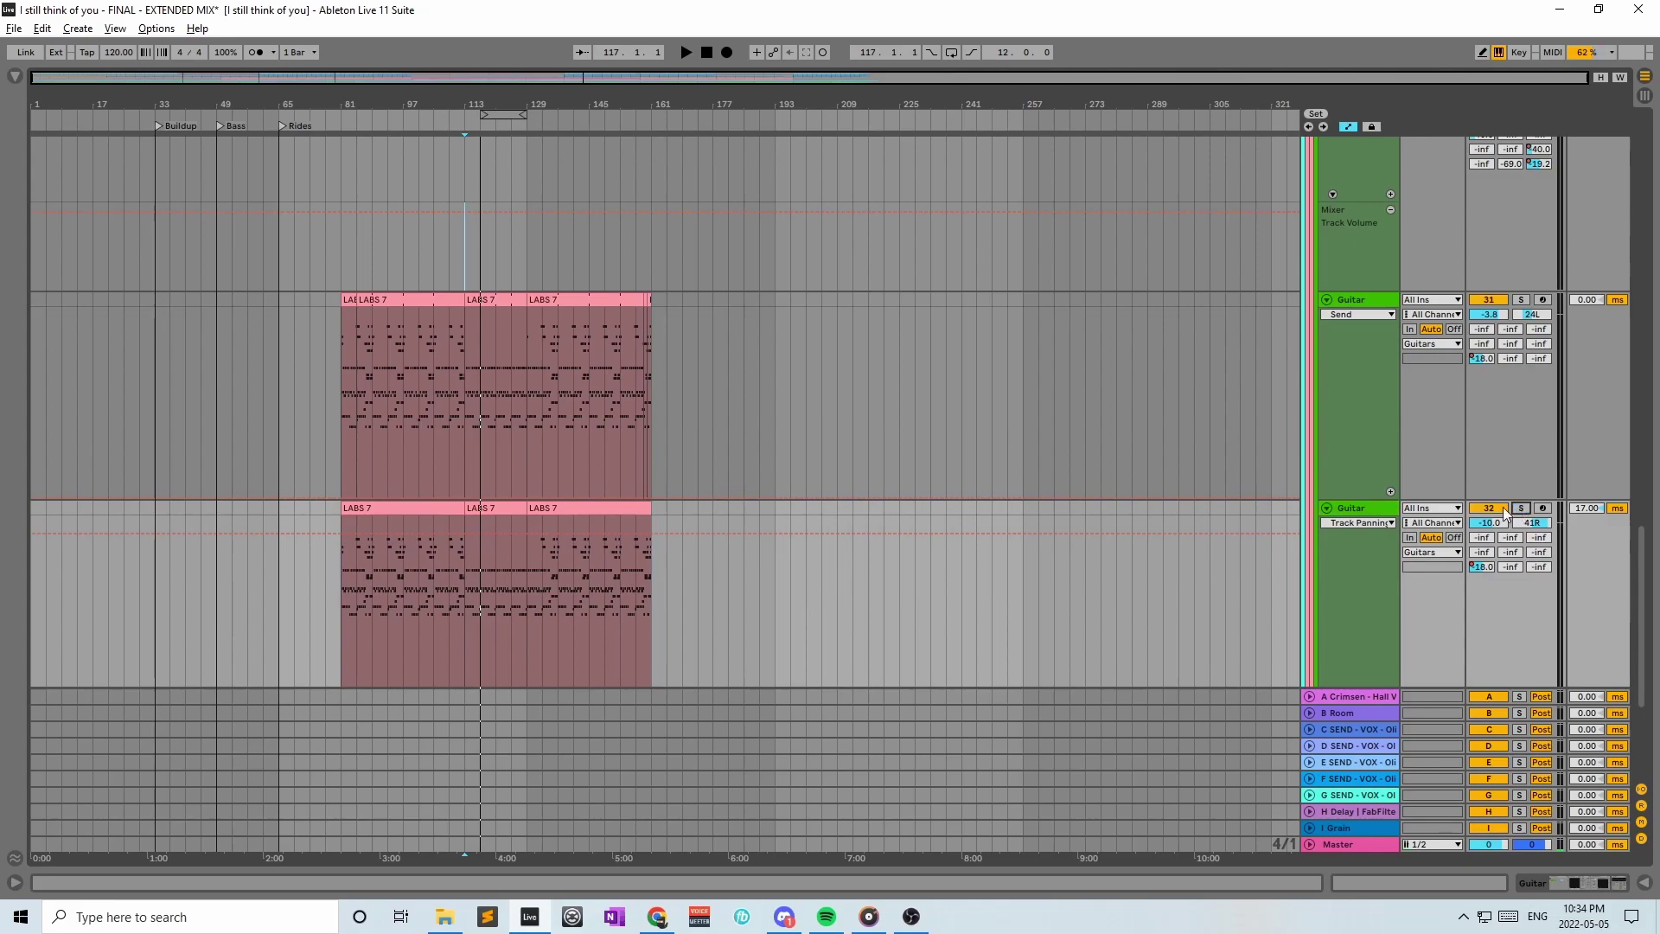
left_click(1388, 513)
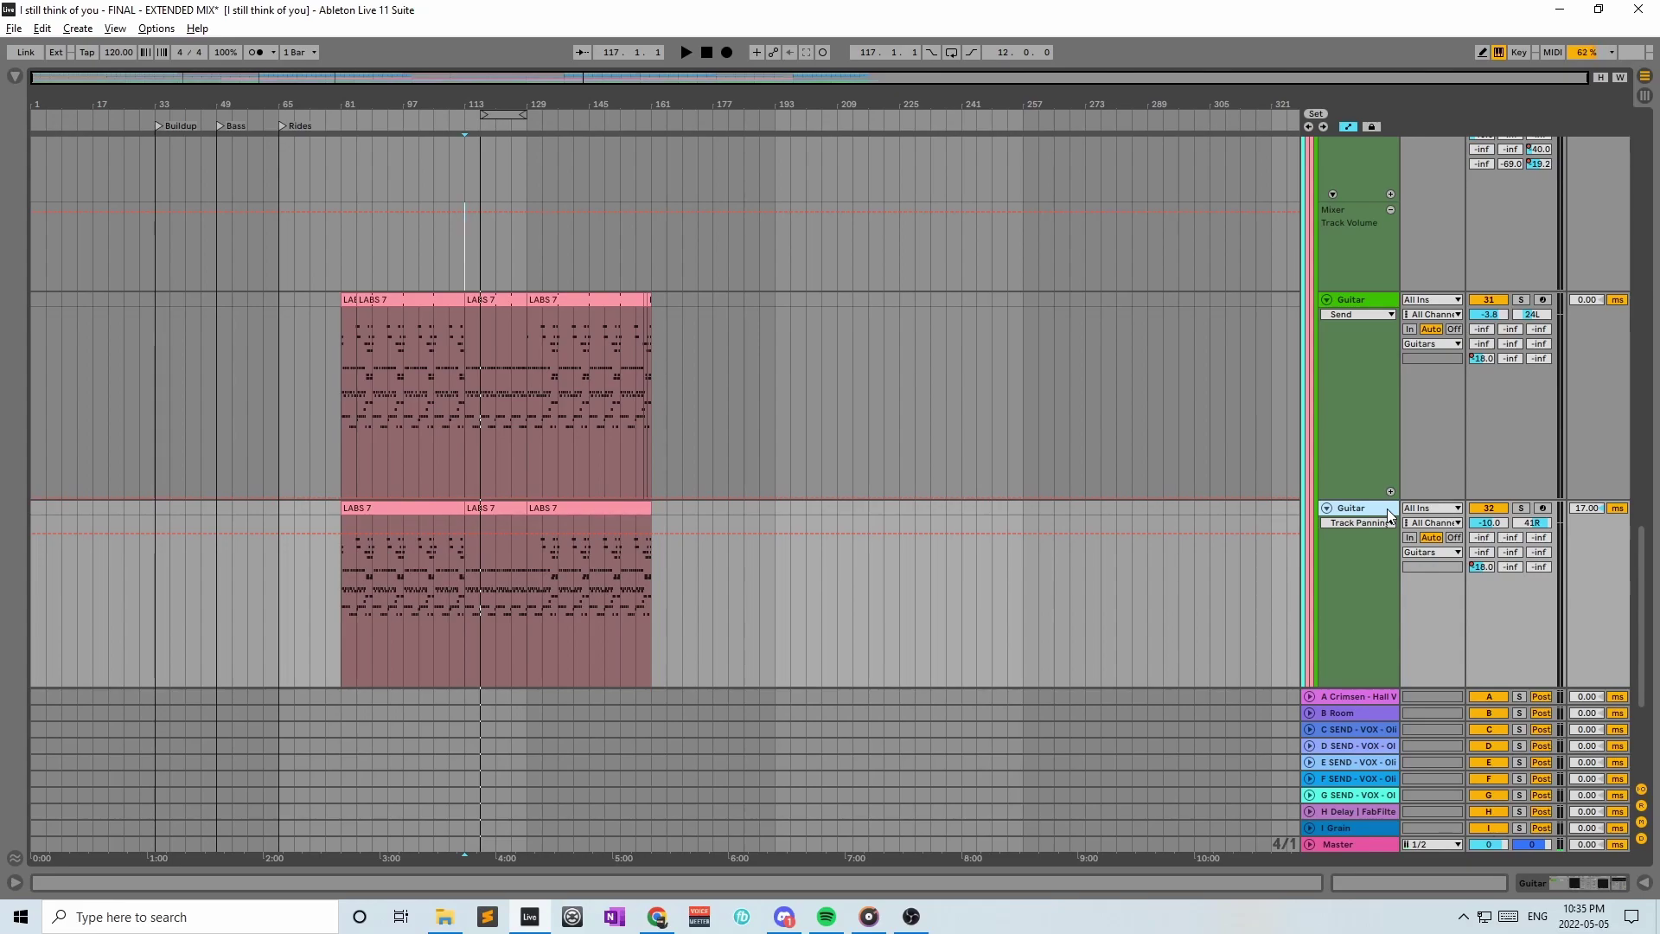
Solo the first Guitar track and listen from around bar 121, unsolo it, and fold the track
left_click(1521, 299)
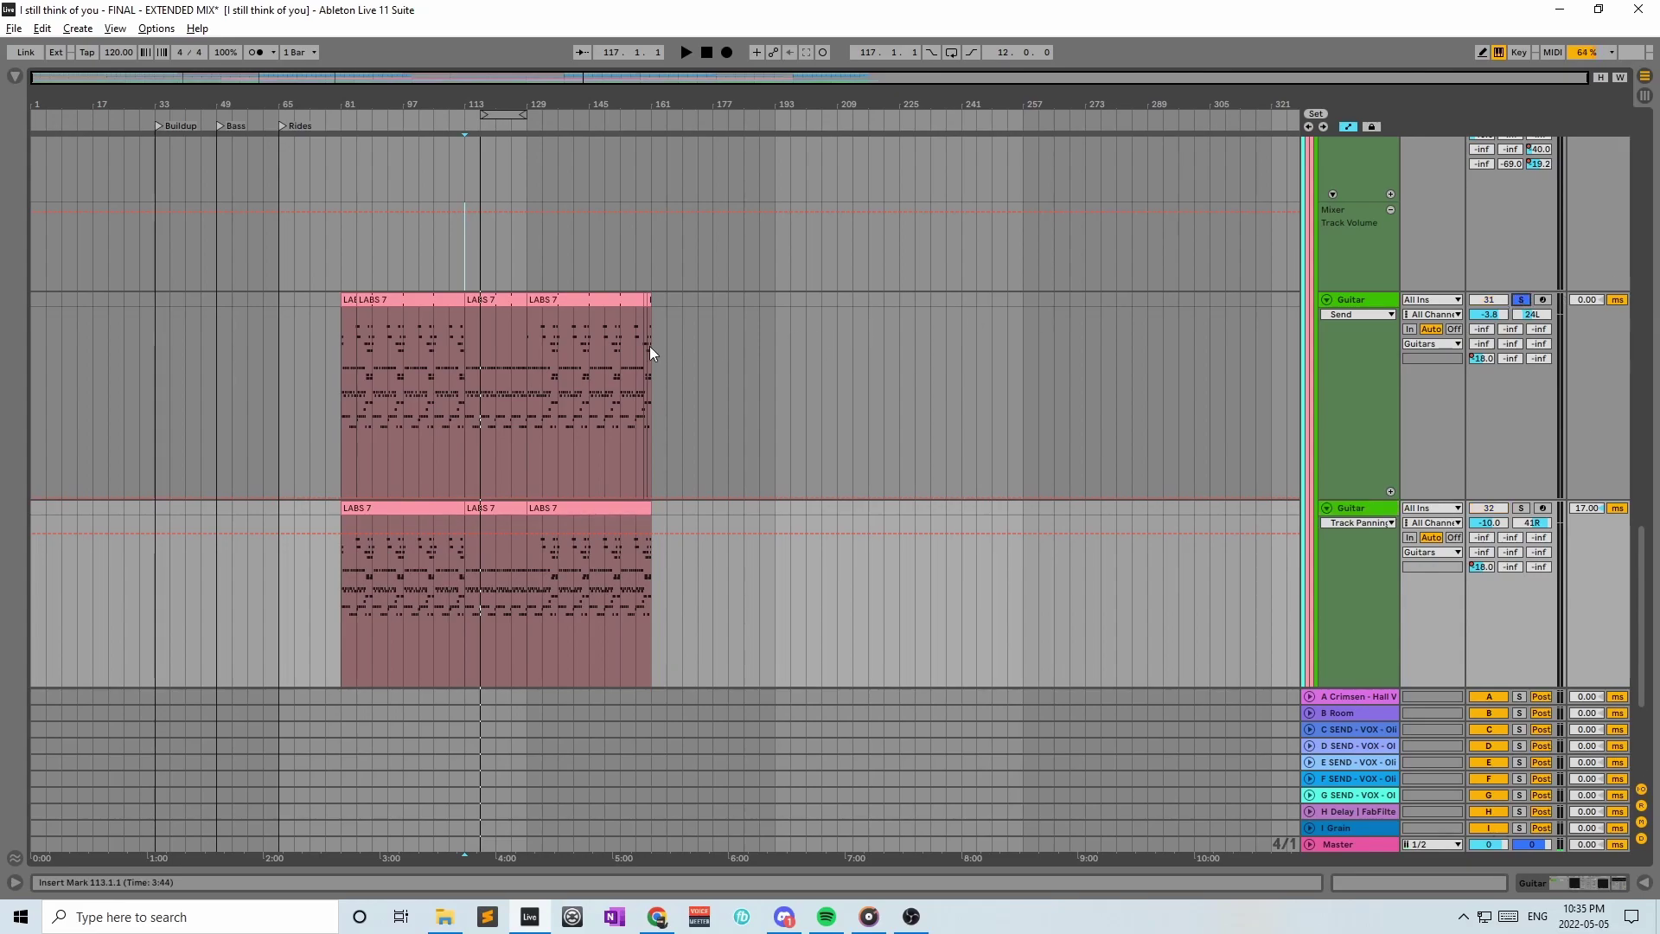
left_click(499, 343)
key("space")
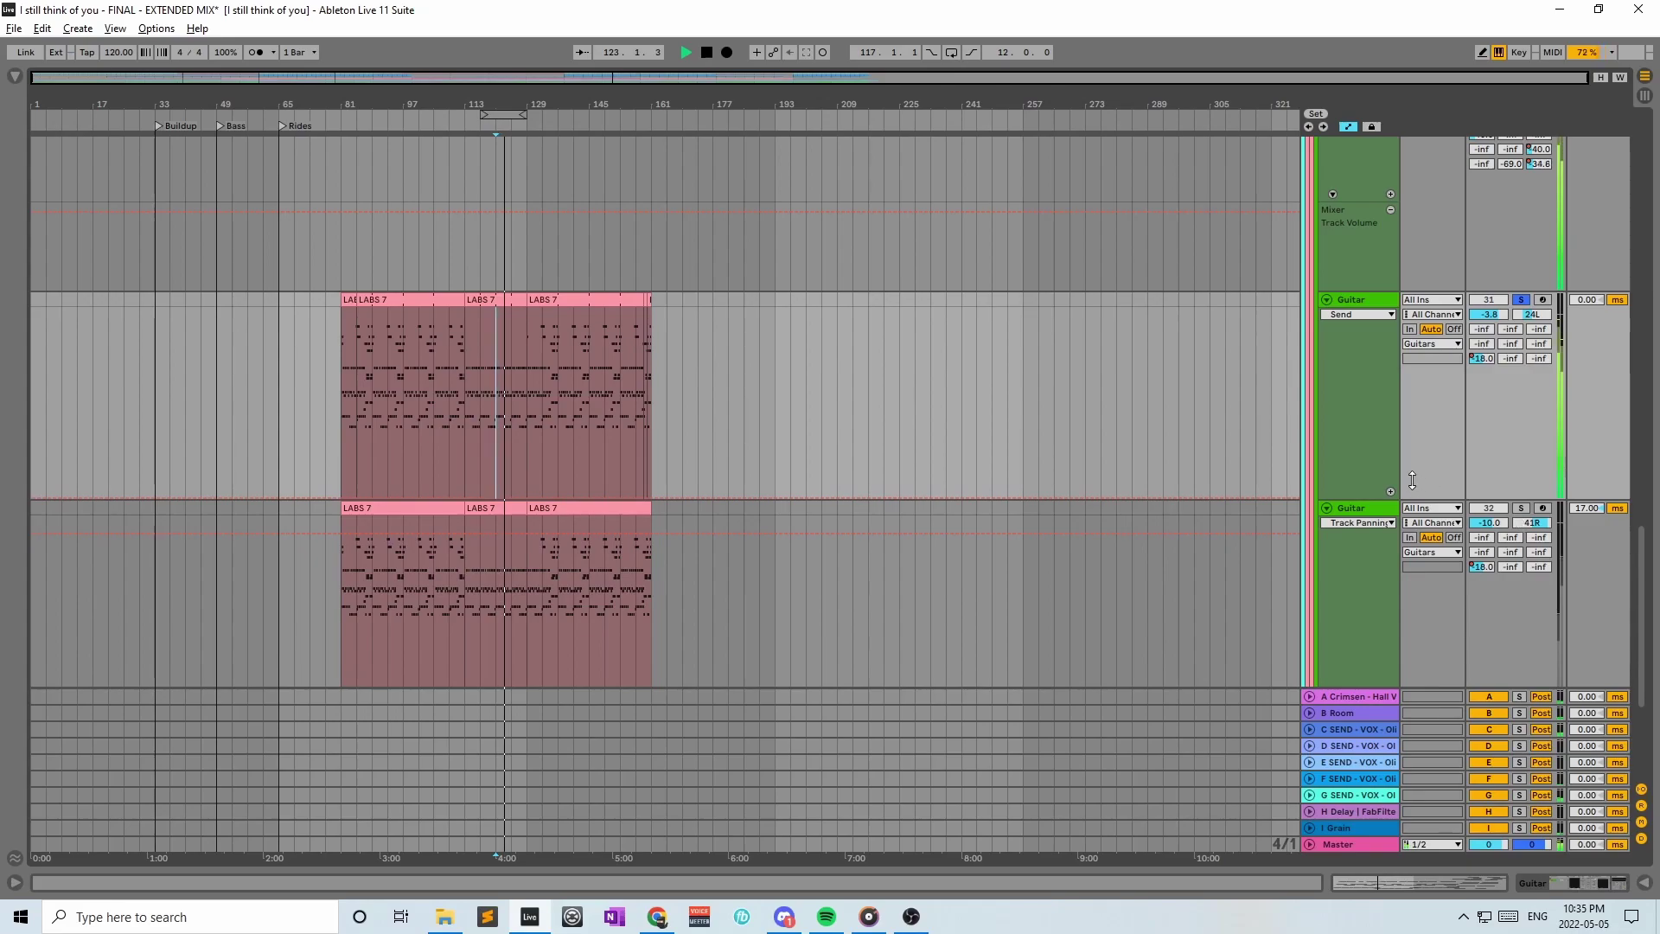
left_click(1357, 438)
key("space")
left_click(1521, 299)
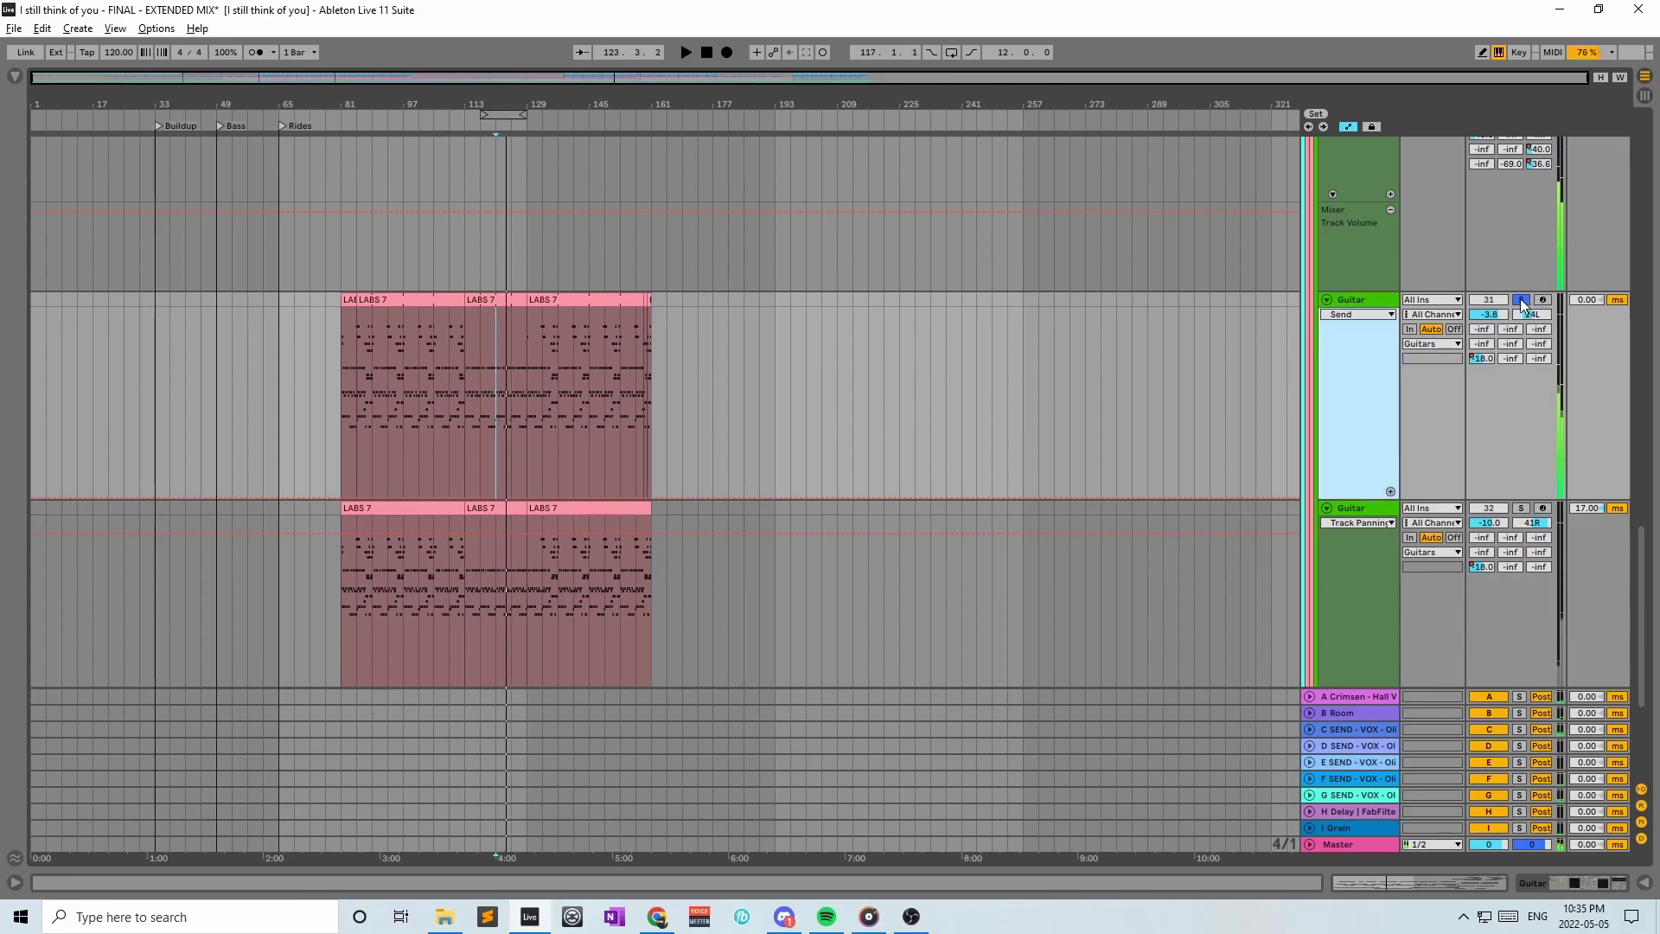
left_click(1378, 303)
left_click(1326, 299)
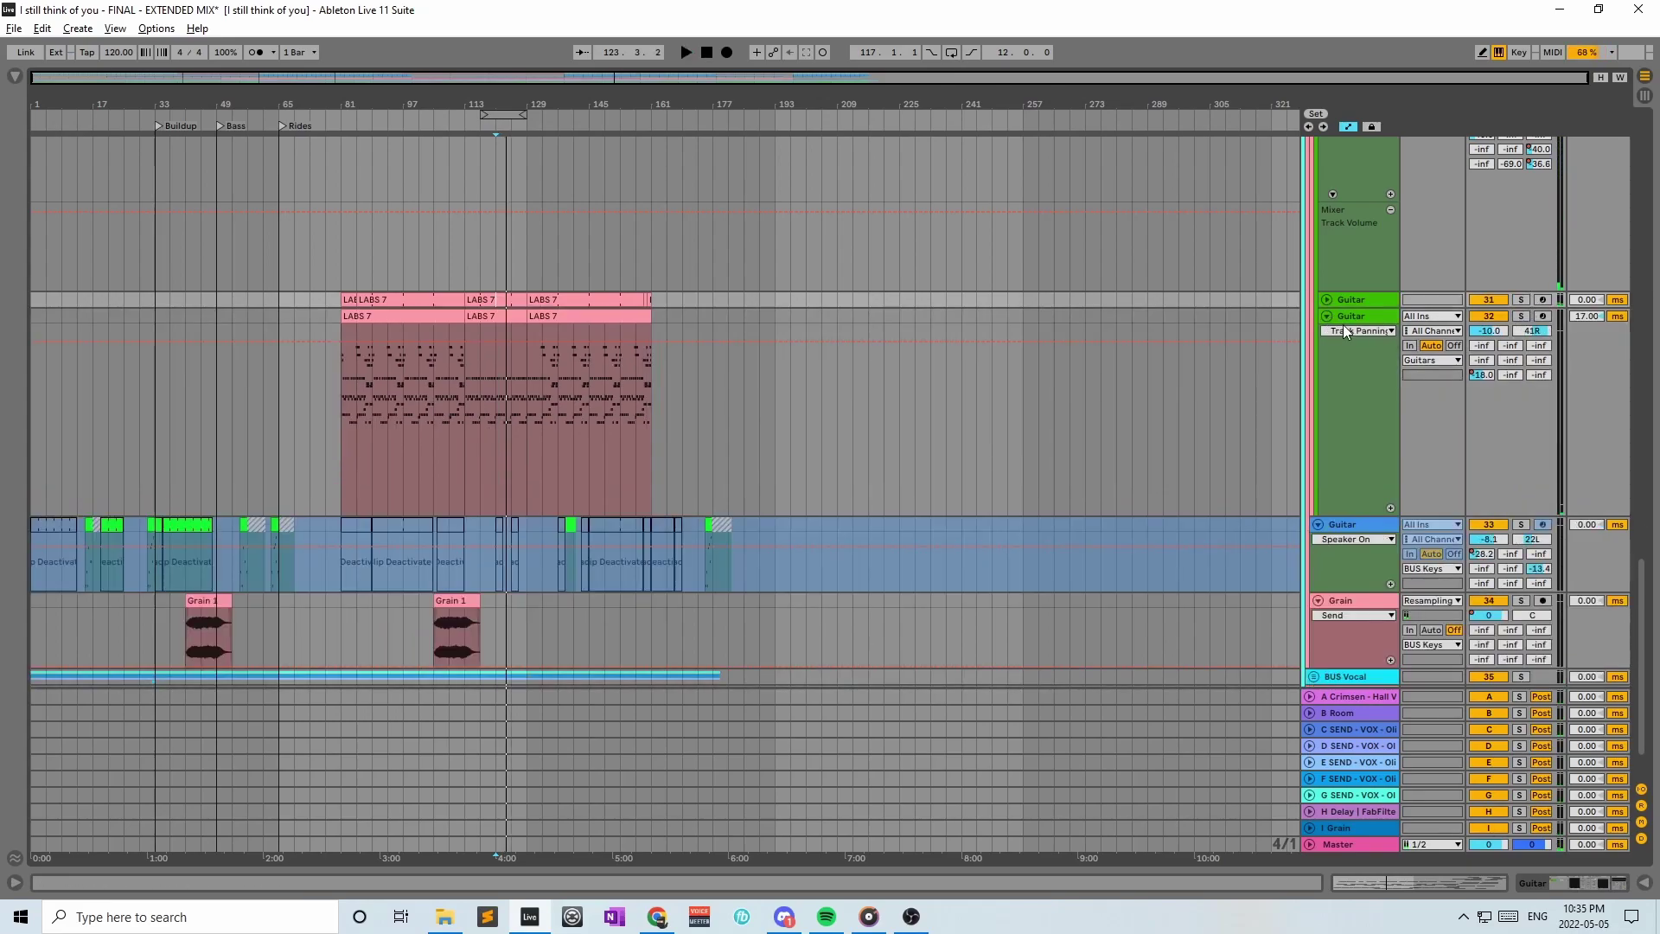
Select the Grain track and place the insert marker at bar 105, where its second Grain 1 clip starts
scroll(1344, 428, "down", 2)
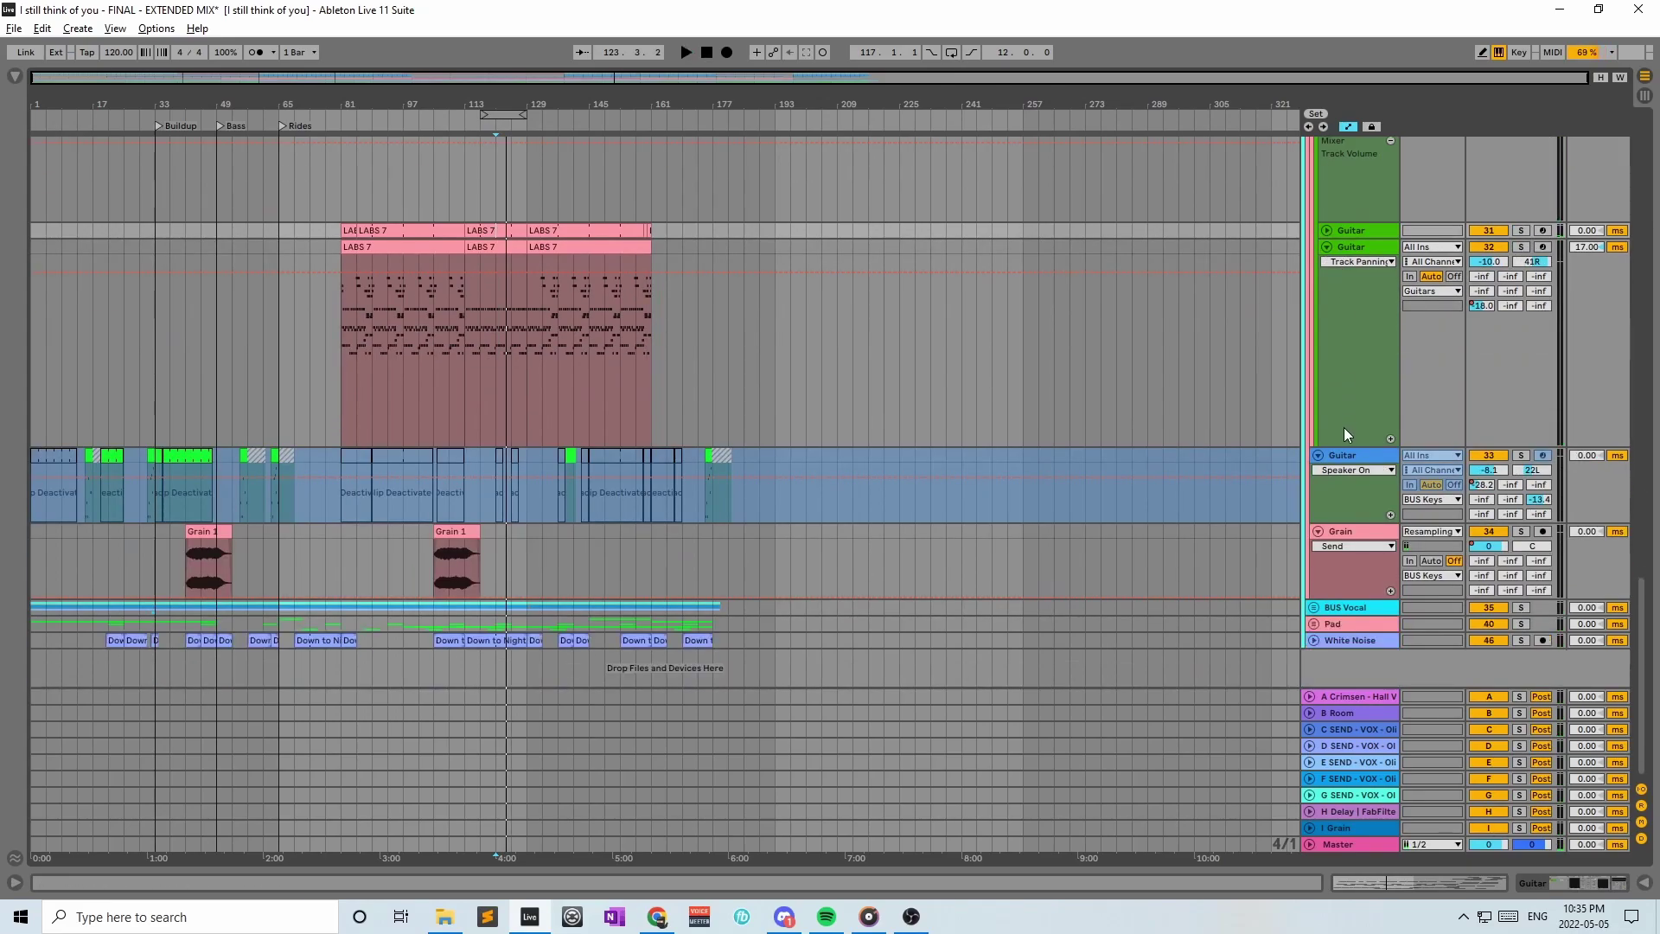
left_click(1343, 535)
left_click(444, 562)
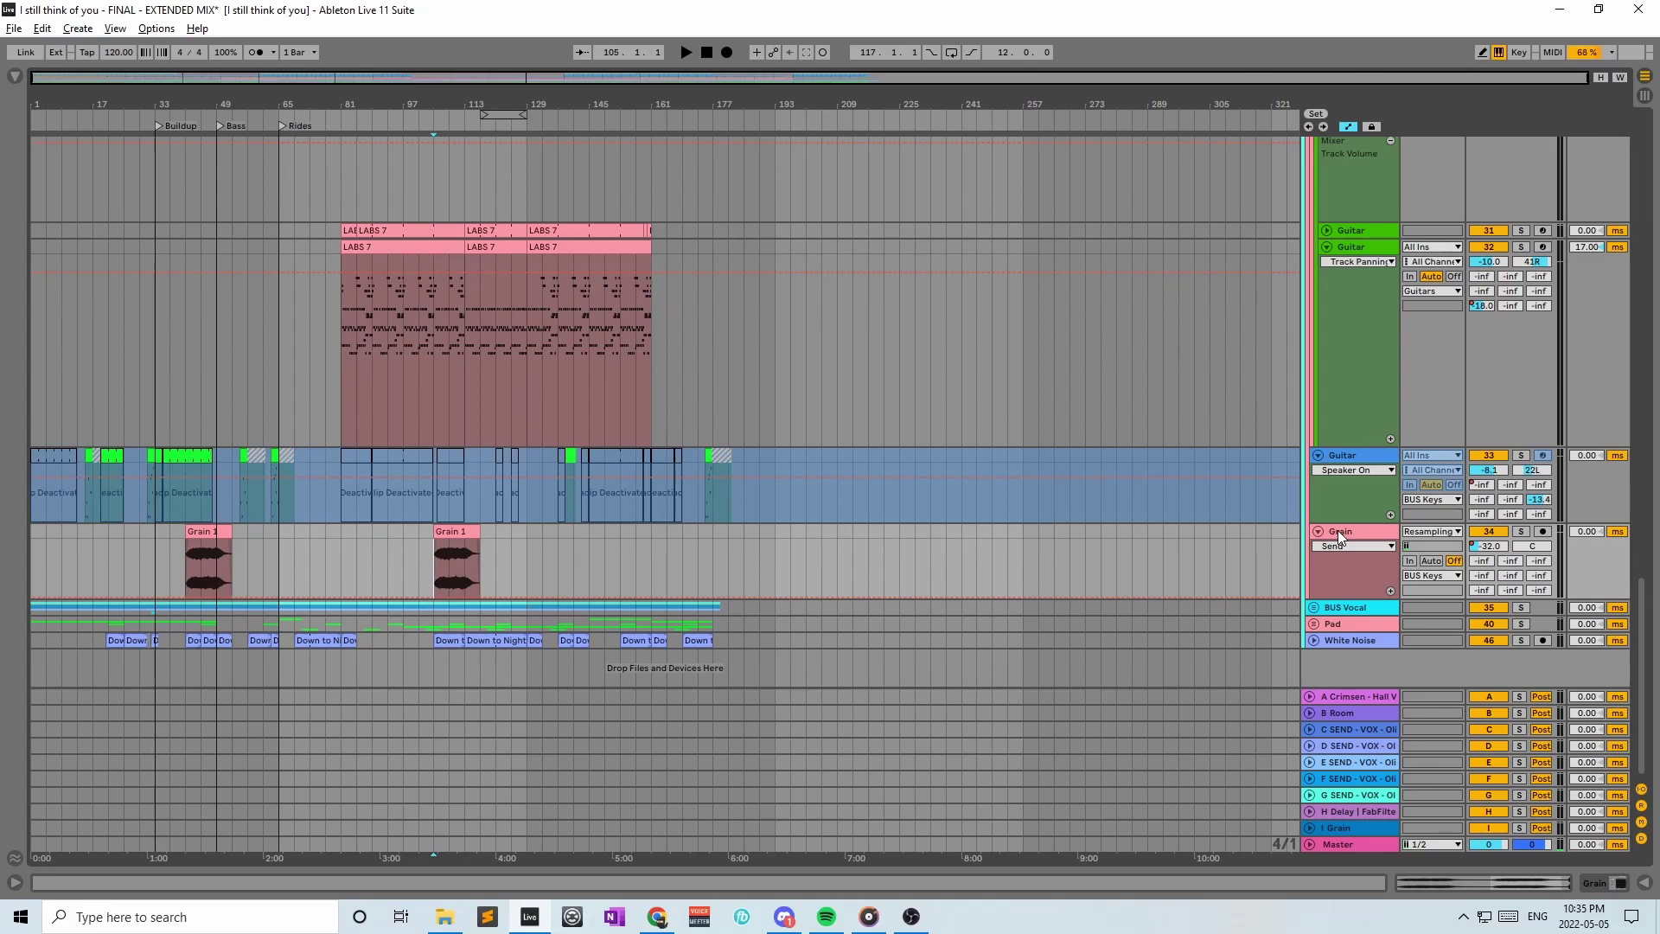
Show the Guitars group's device chain to examine its effects, and hide the device view
scroll(1367, 407, "up", 3)
left_click(1365, 221)
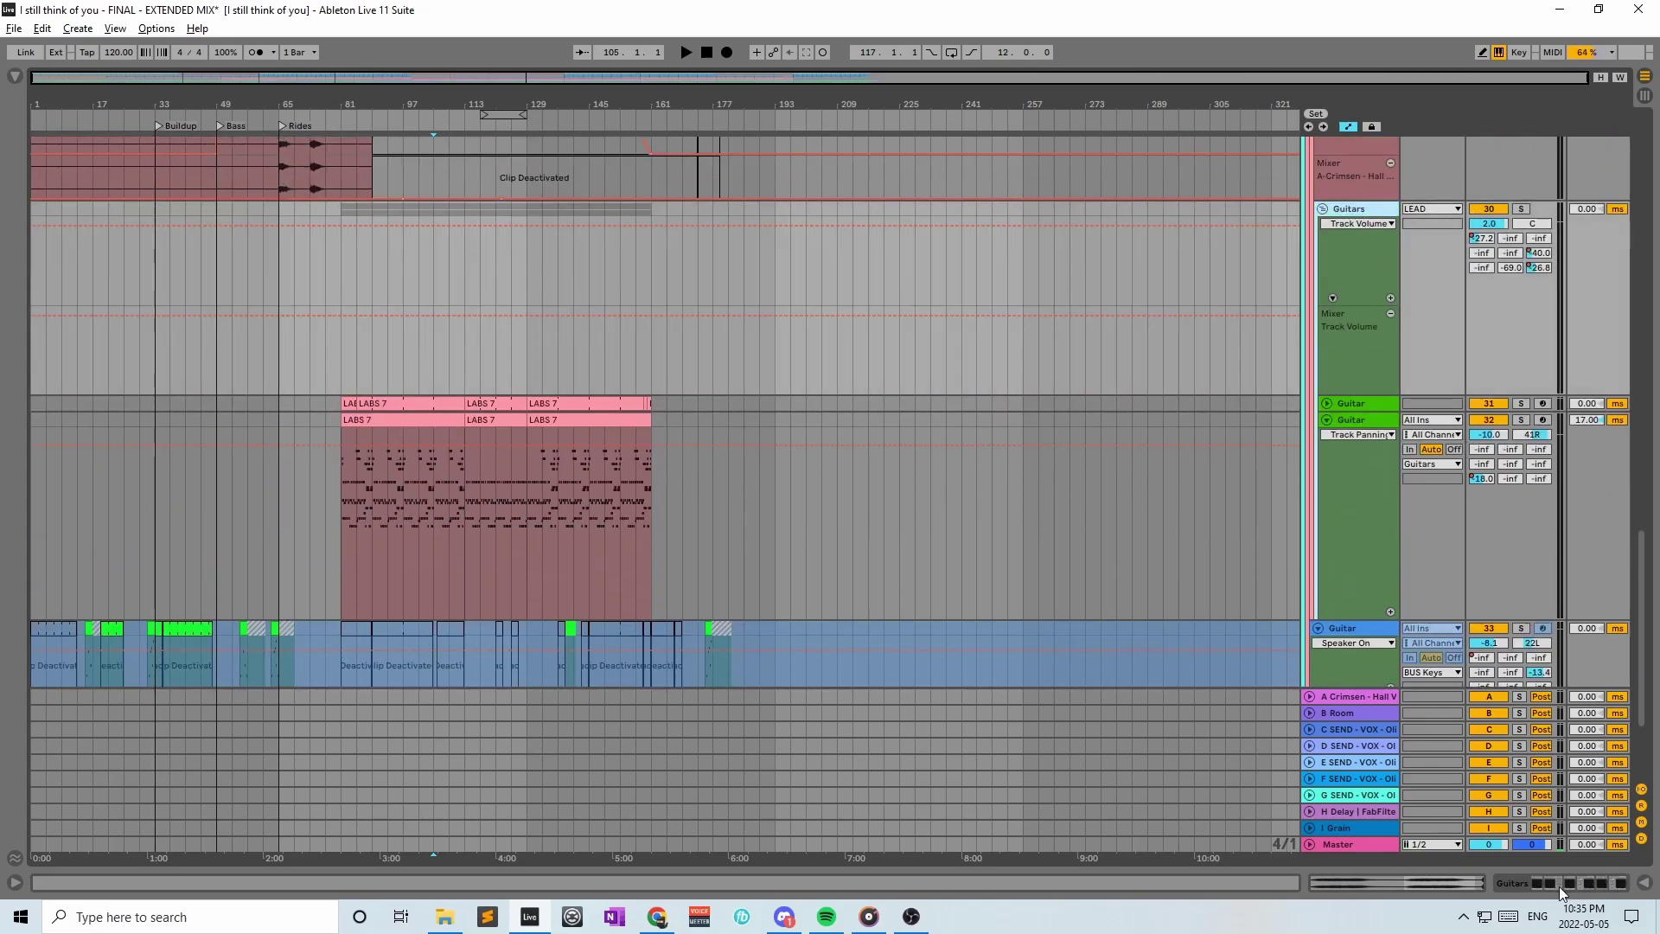
left_click(1559, 882)
scroll(1071, 323, "down", 2)
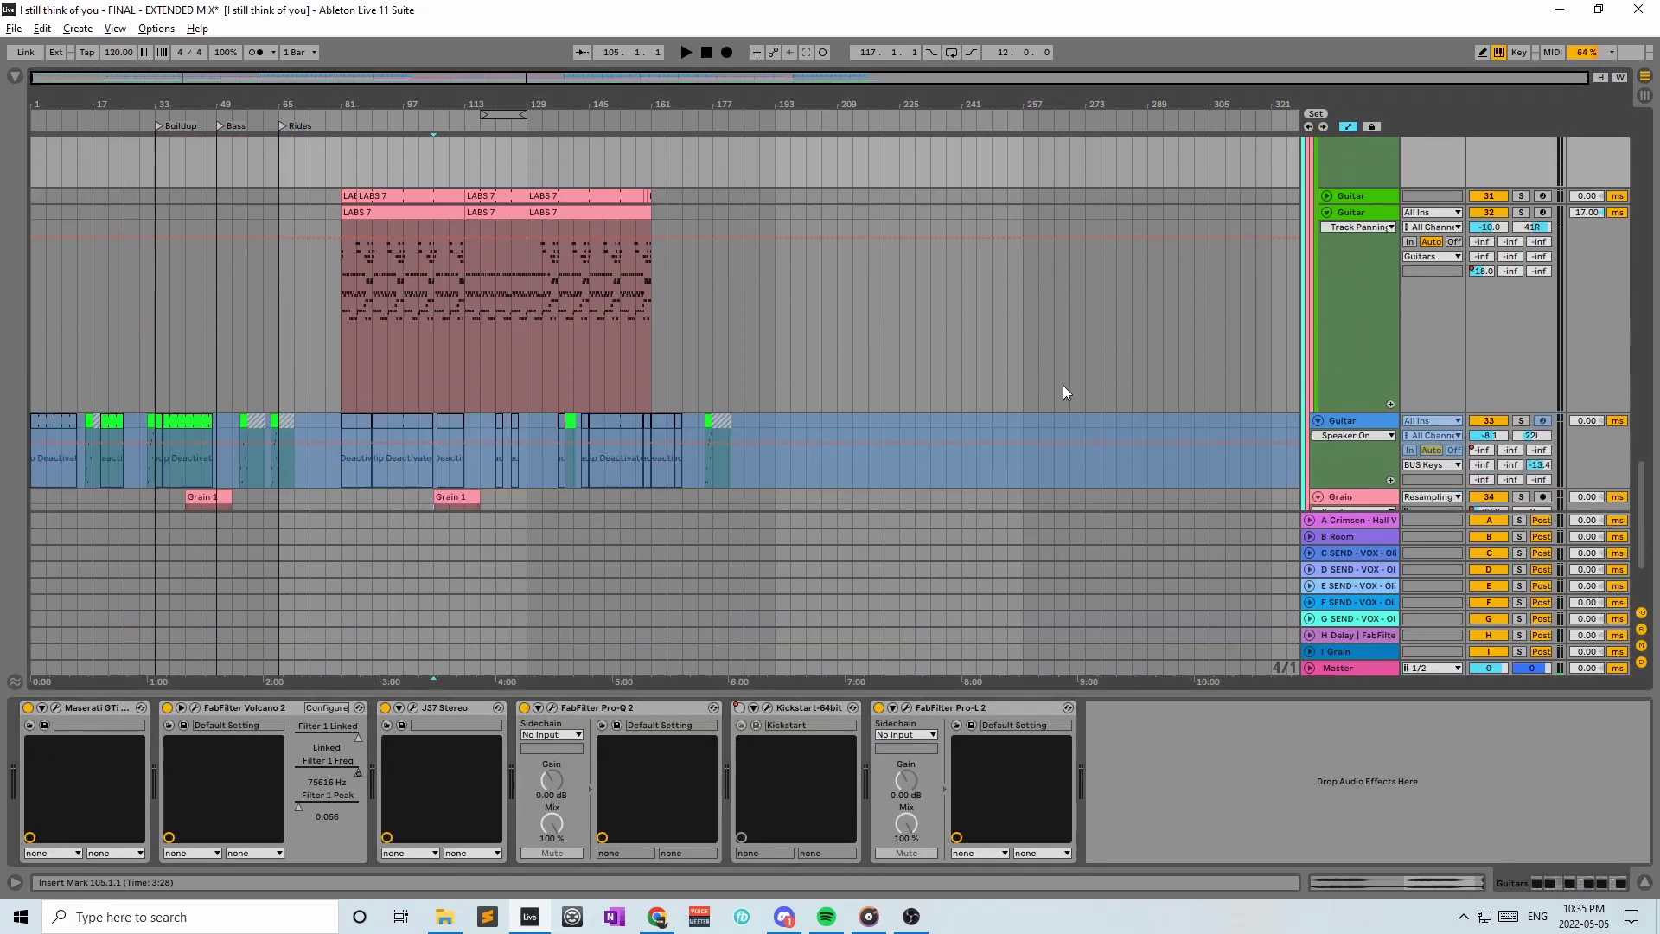
left_click(1644, 882)
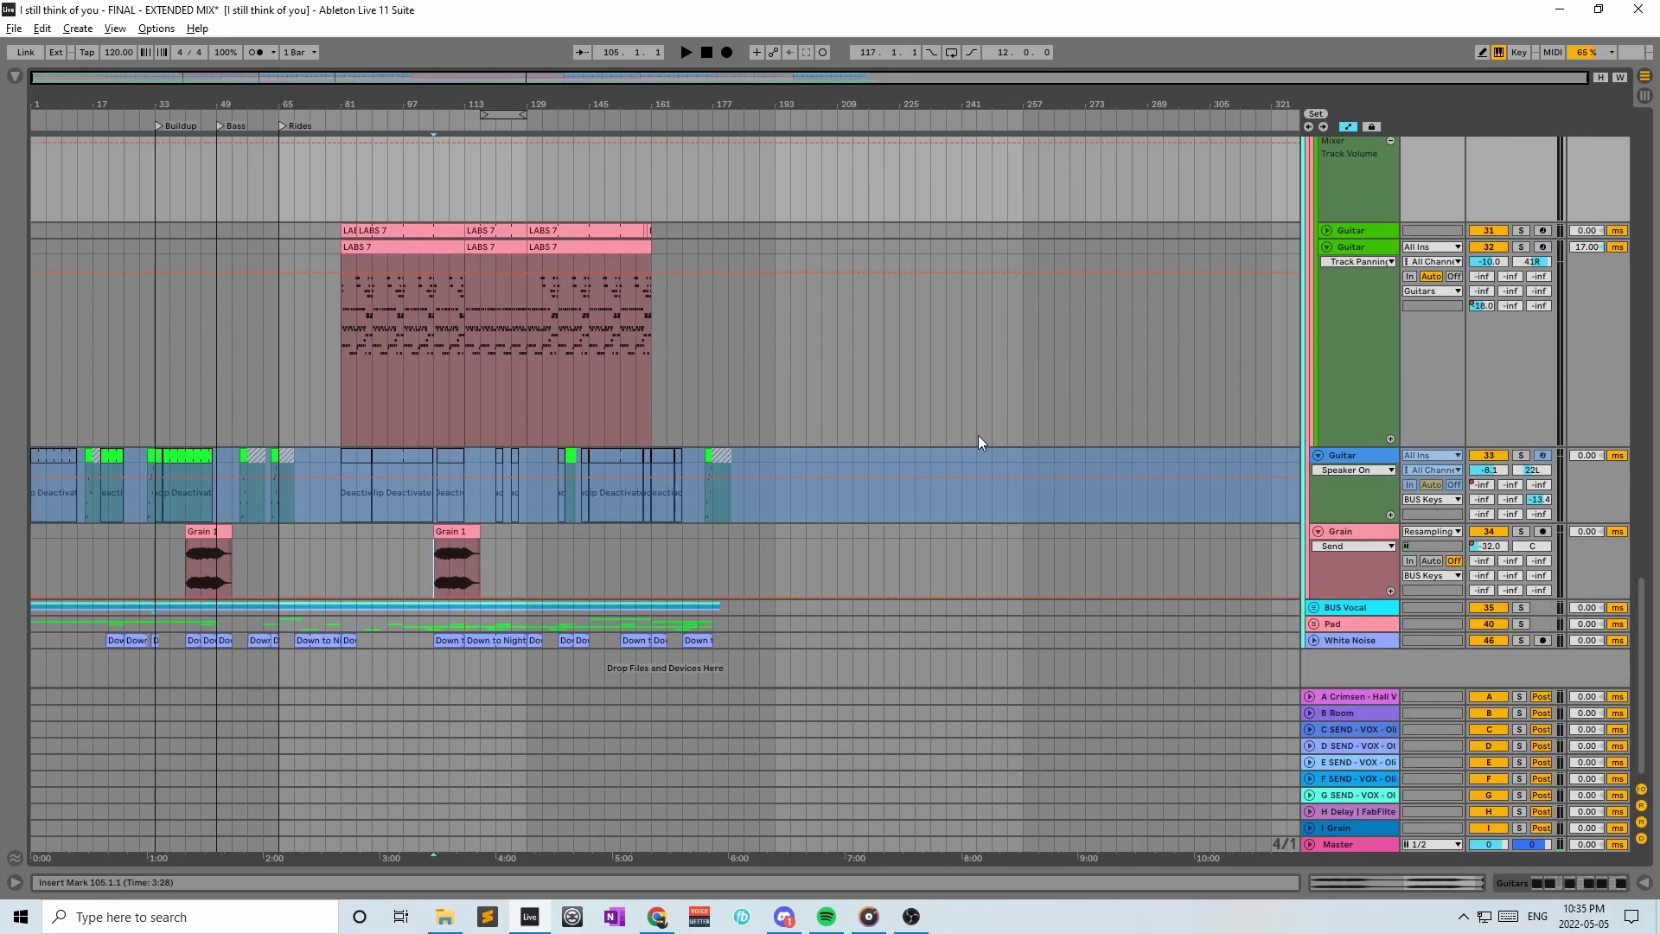
Solo the Grain track, listen to its second Grain 1 clip from bar 109, and unsolo the track
left_click_drag(436, 540, 480, 540)
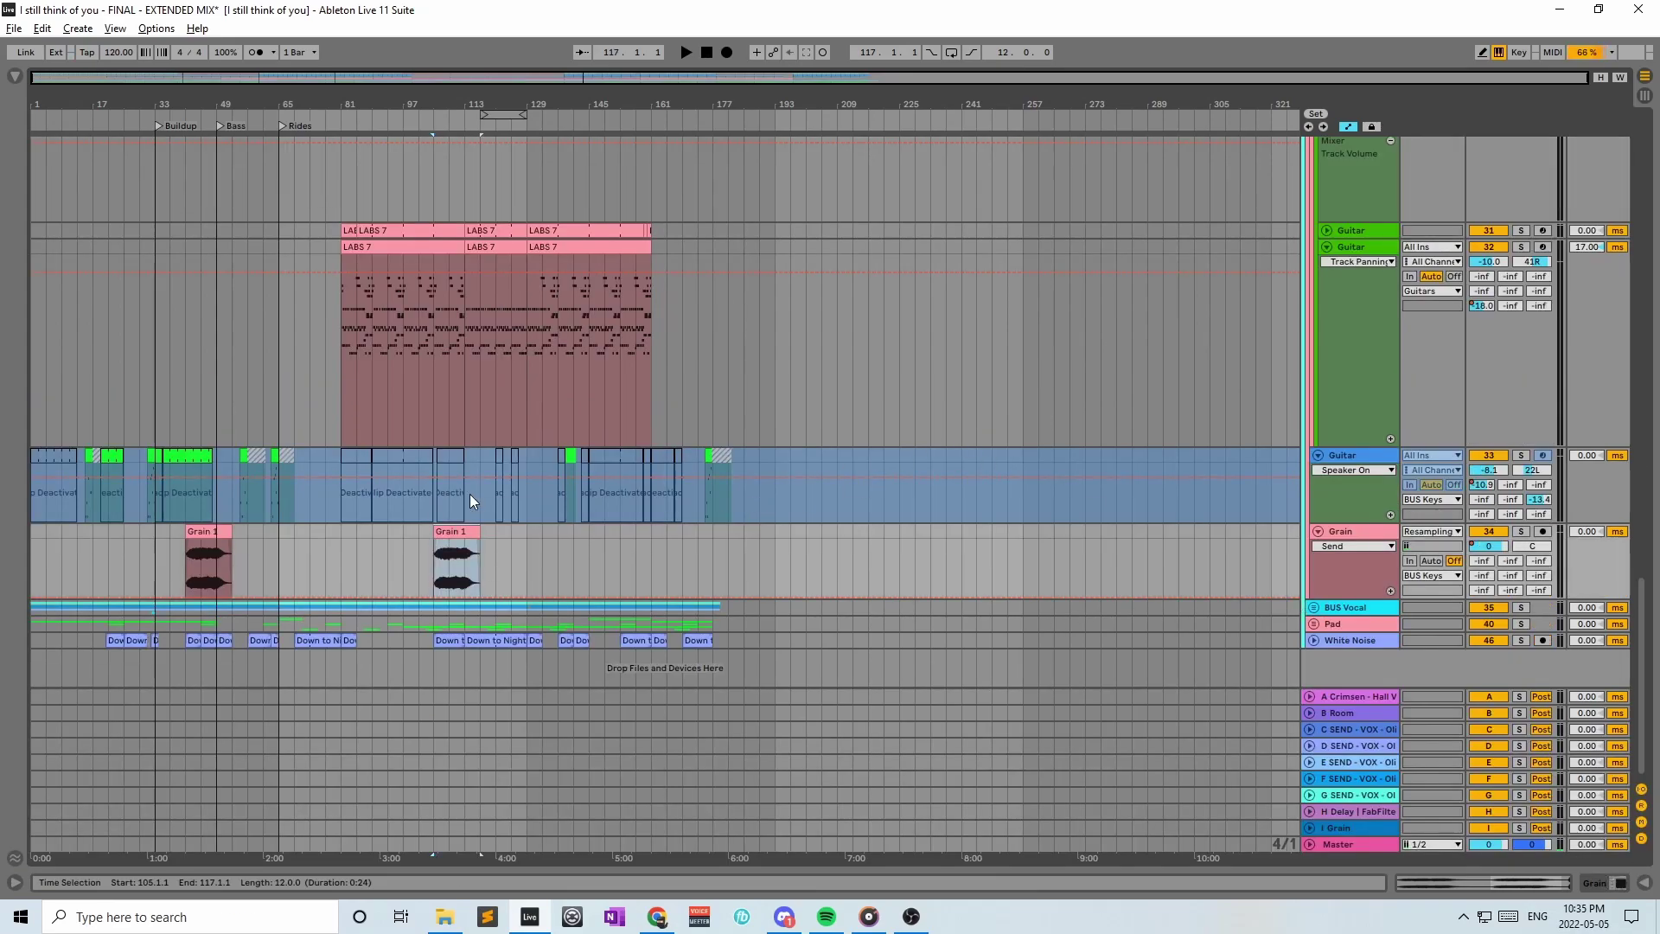
scroll(469, 495, "up", 1)
left_click(1521, 600)
left_click(453, 642)
key("space")
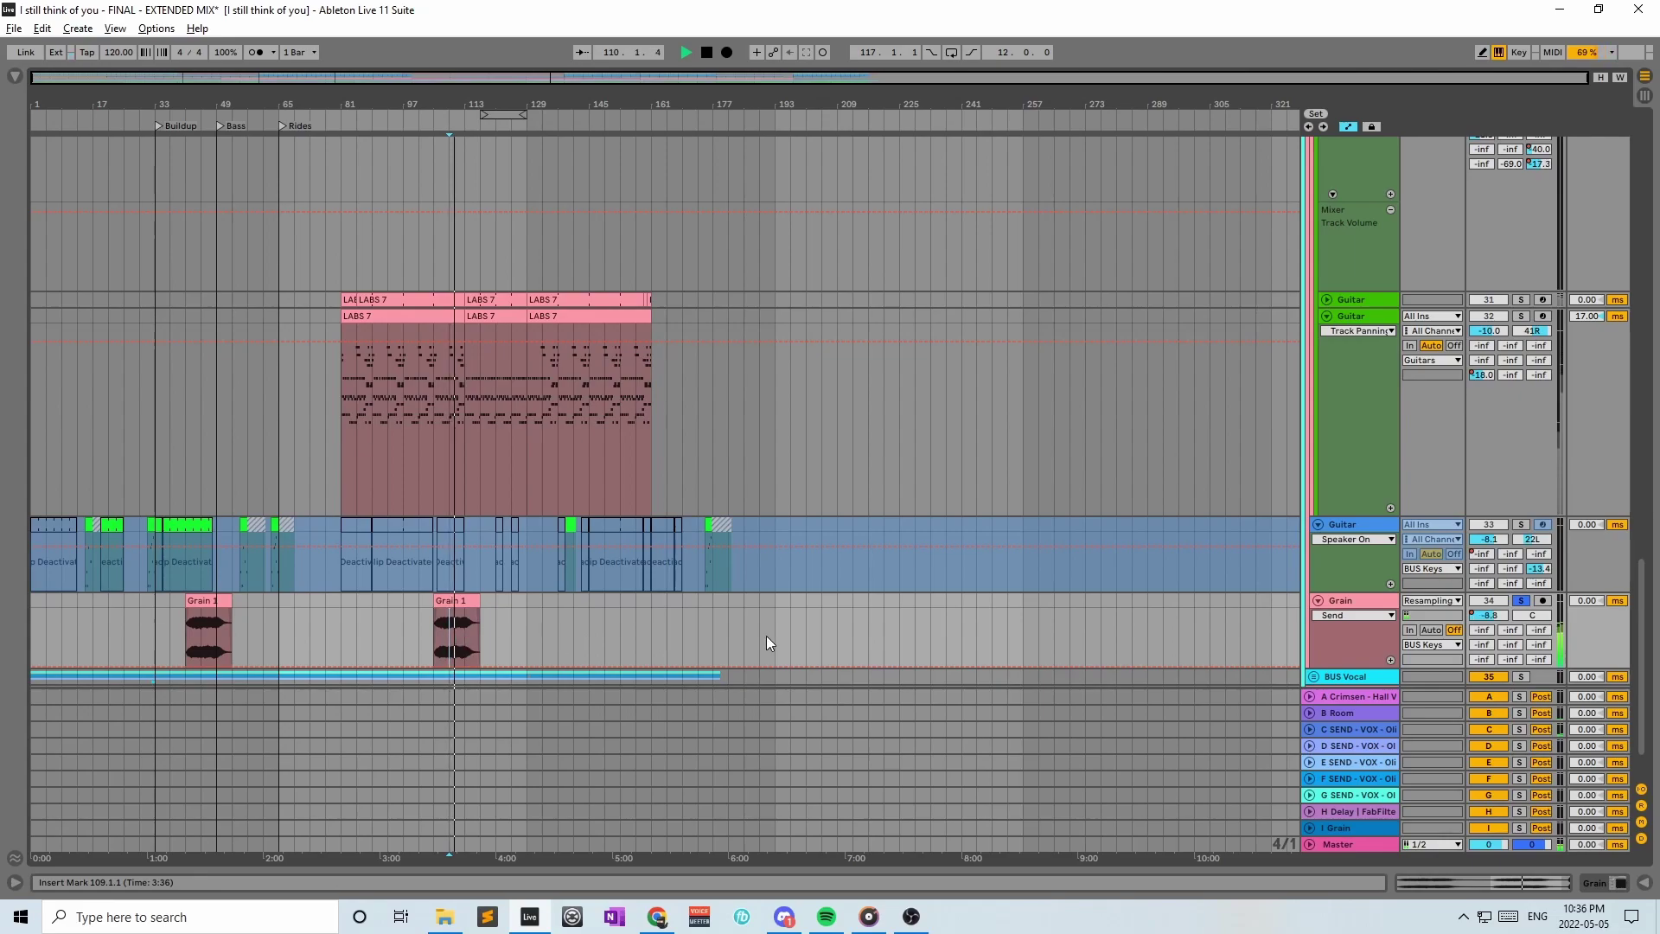
left_click(450, 619)
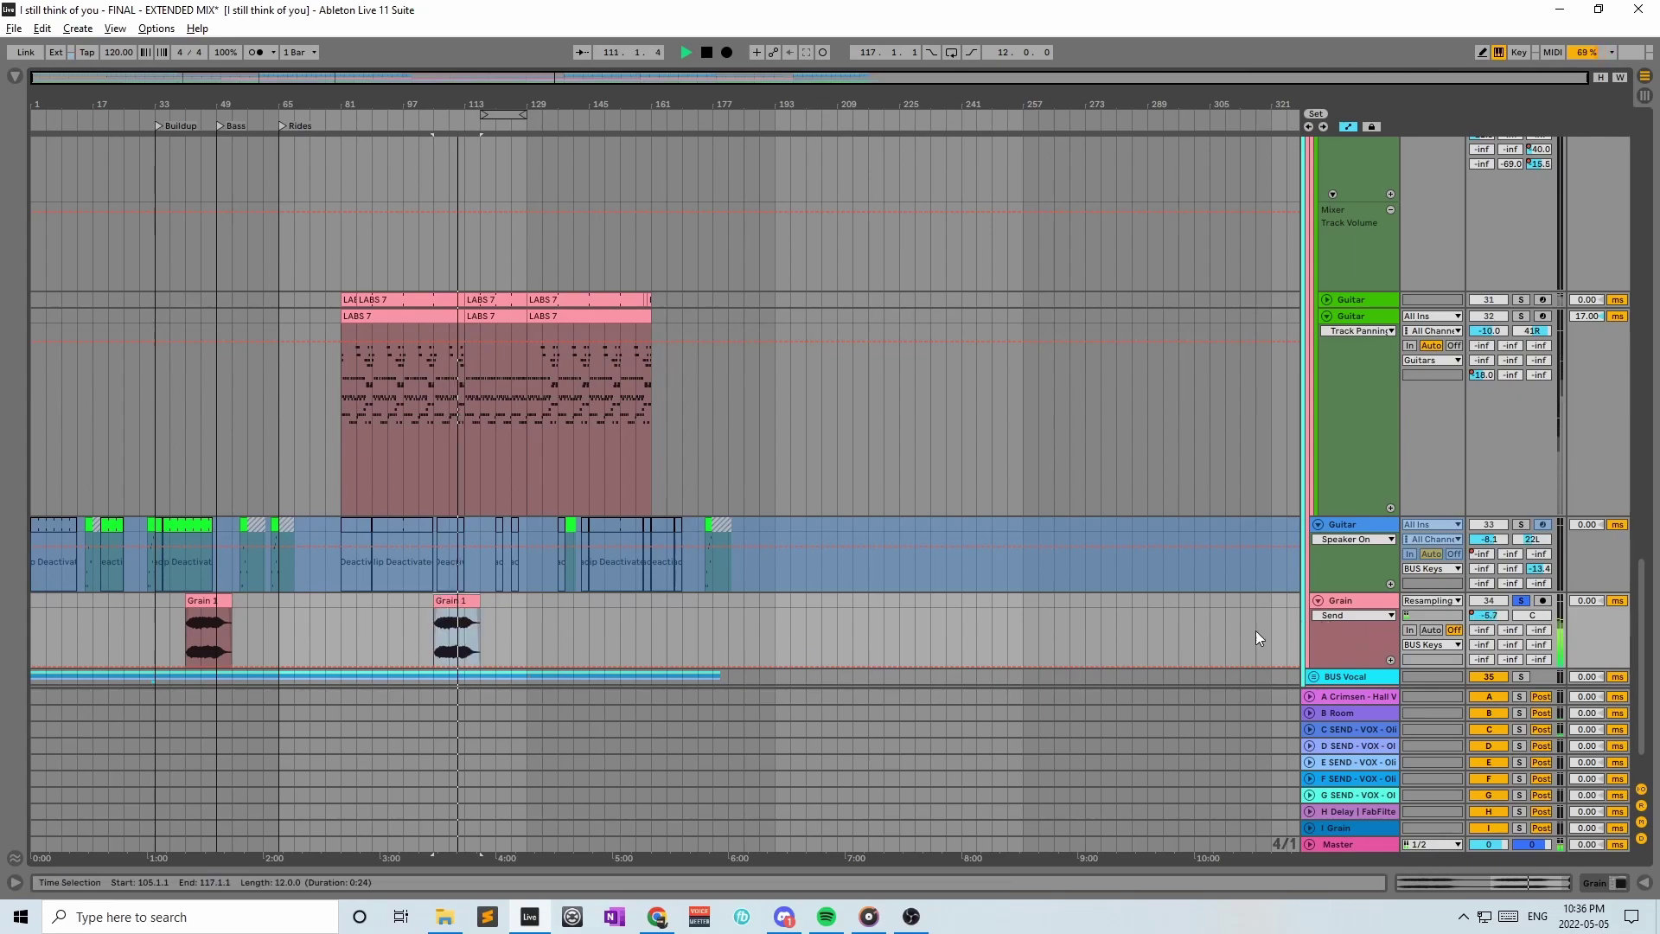
left_click(1349, 603)
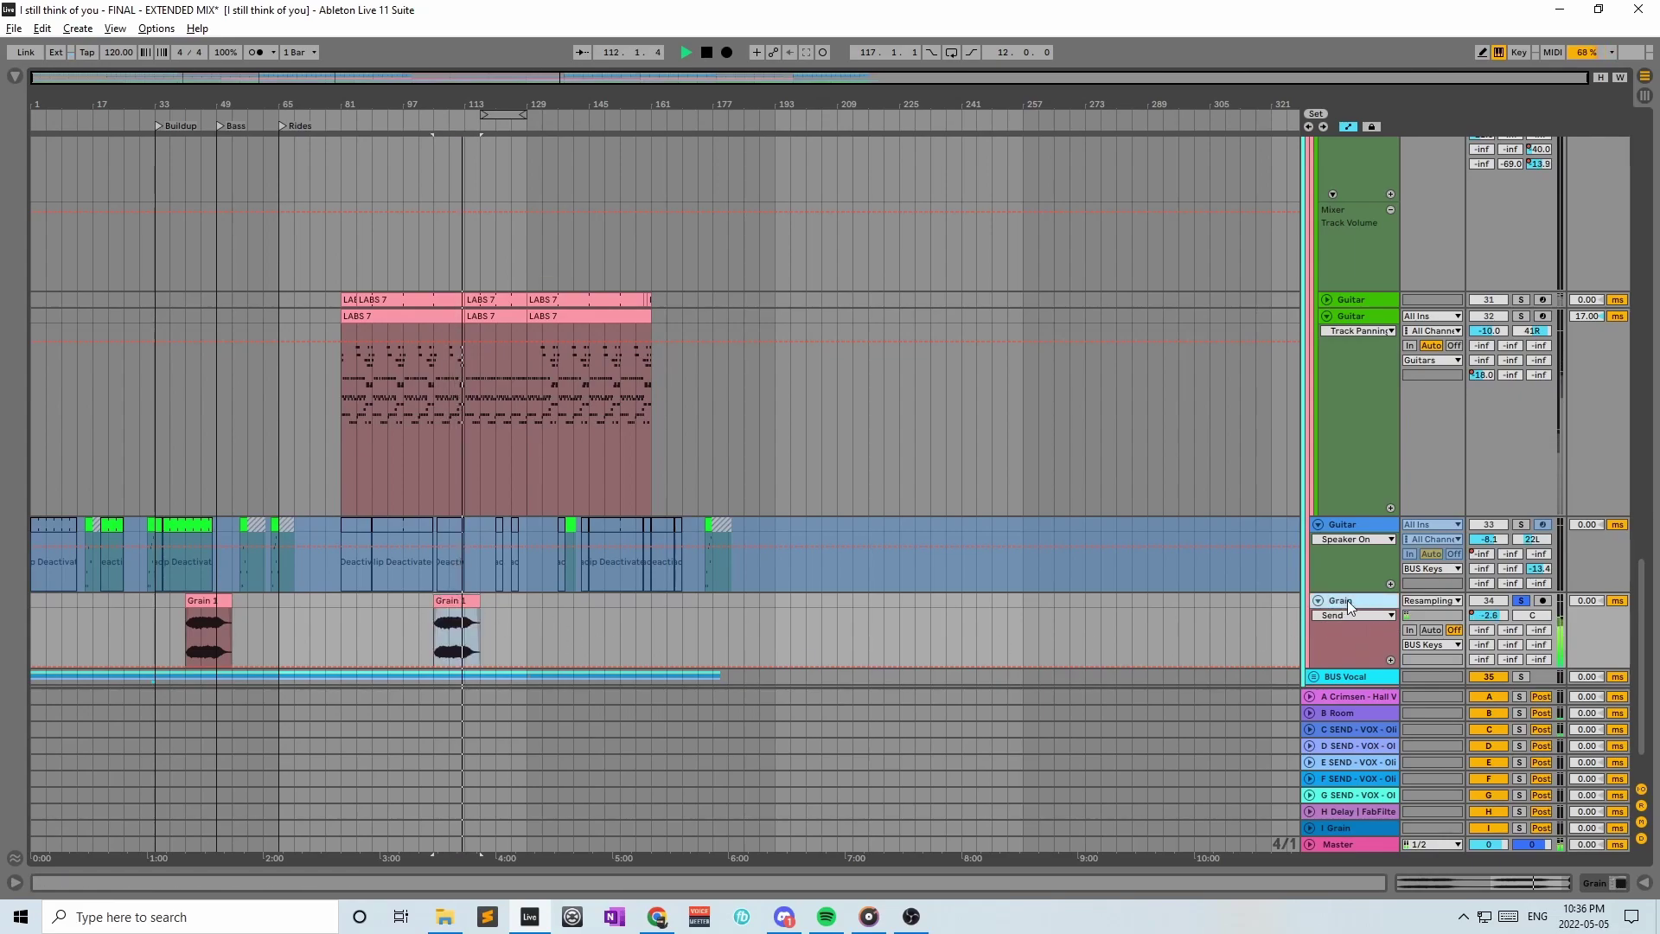
key("space")
left_click(1521, 600)
Check the start and end of the second Grain 1 clip, and listen to the full mix from bar 109
left_click(444, 628)
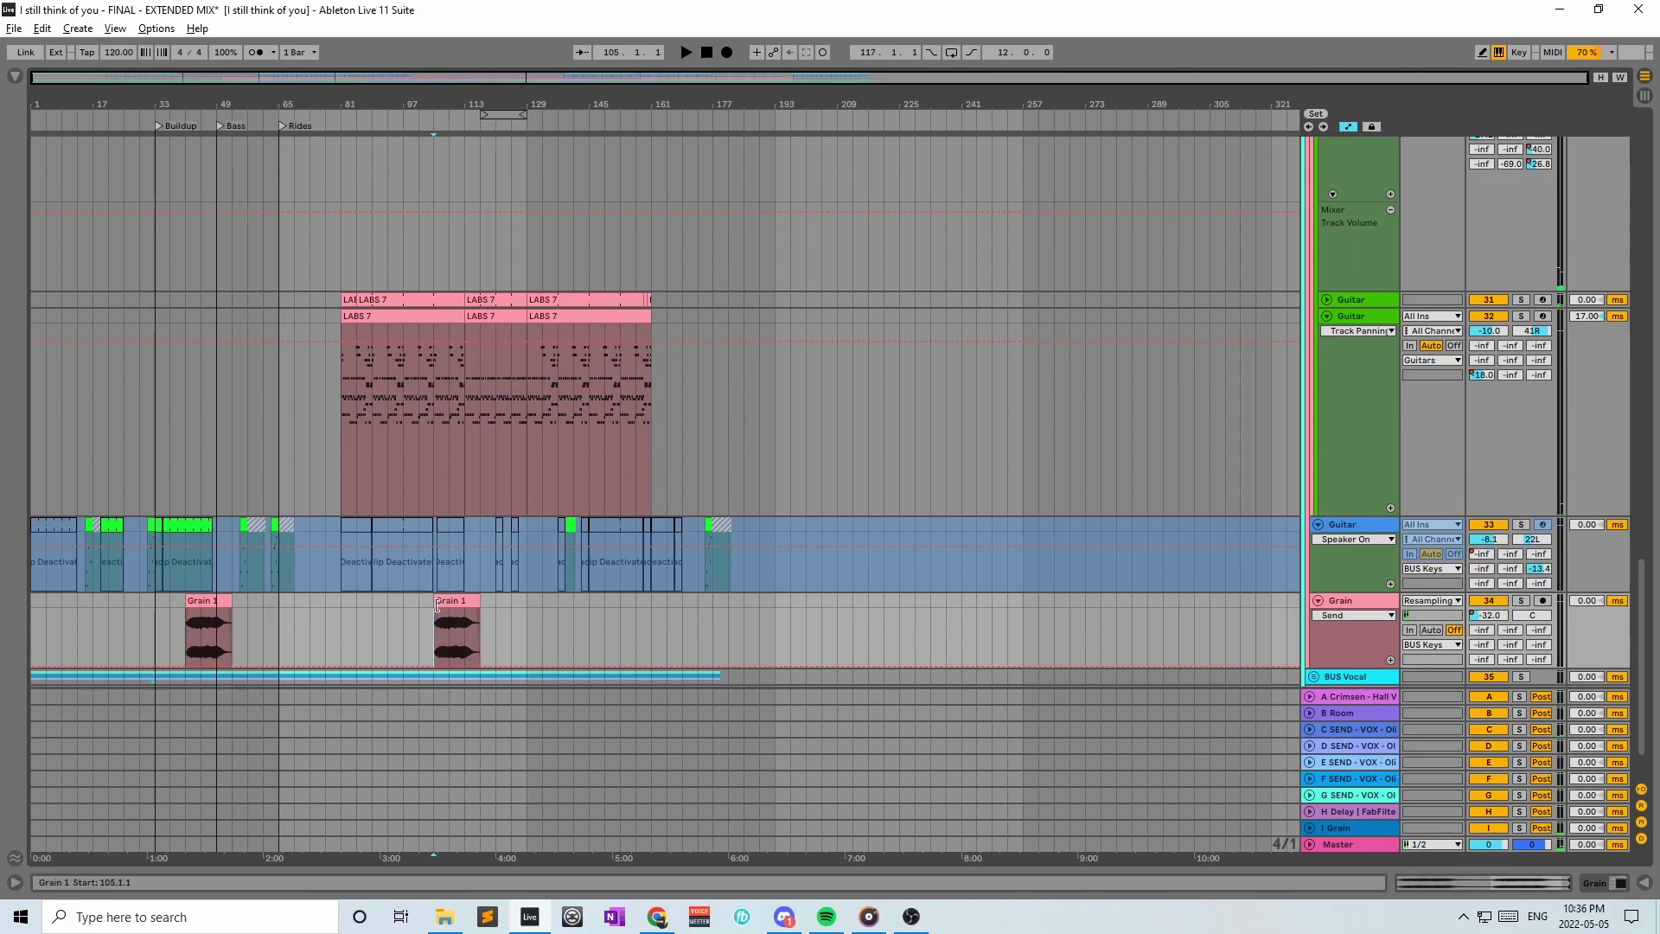
left_click(476, 600)
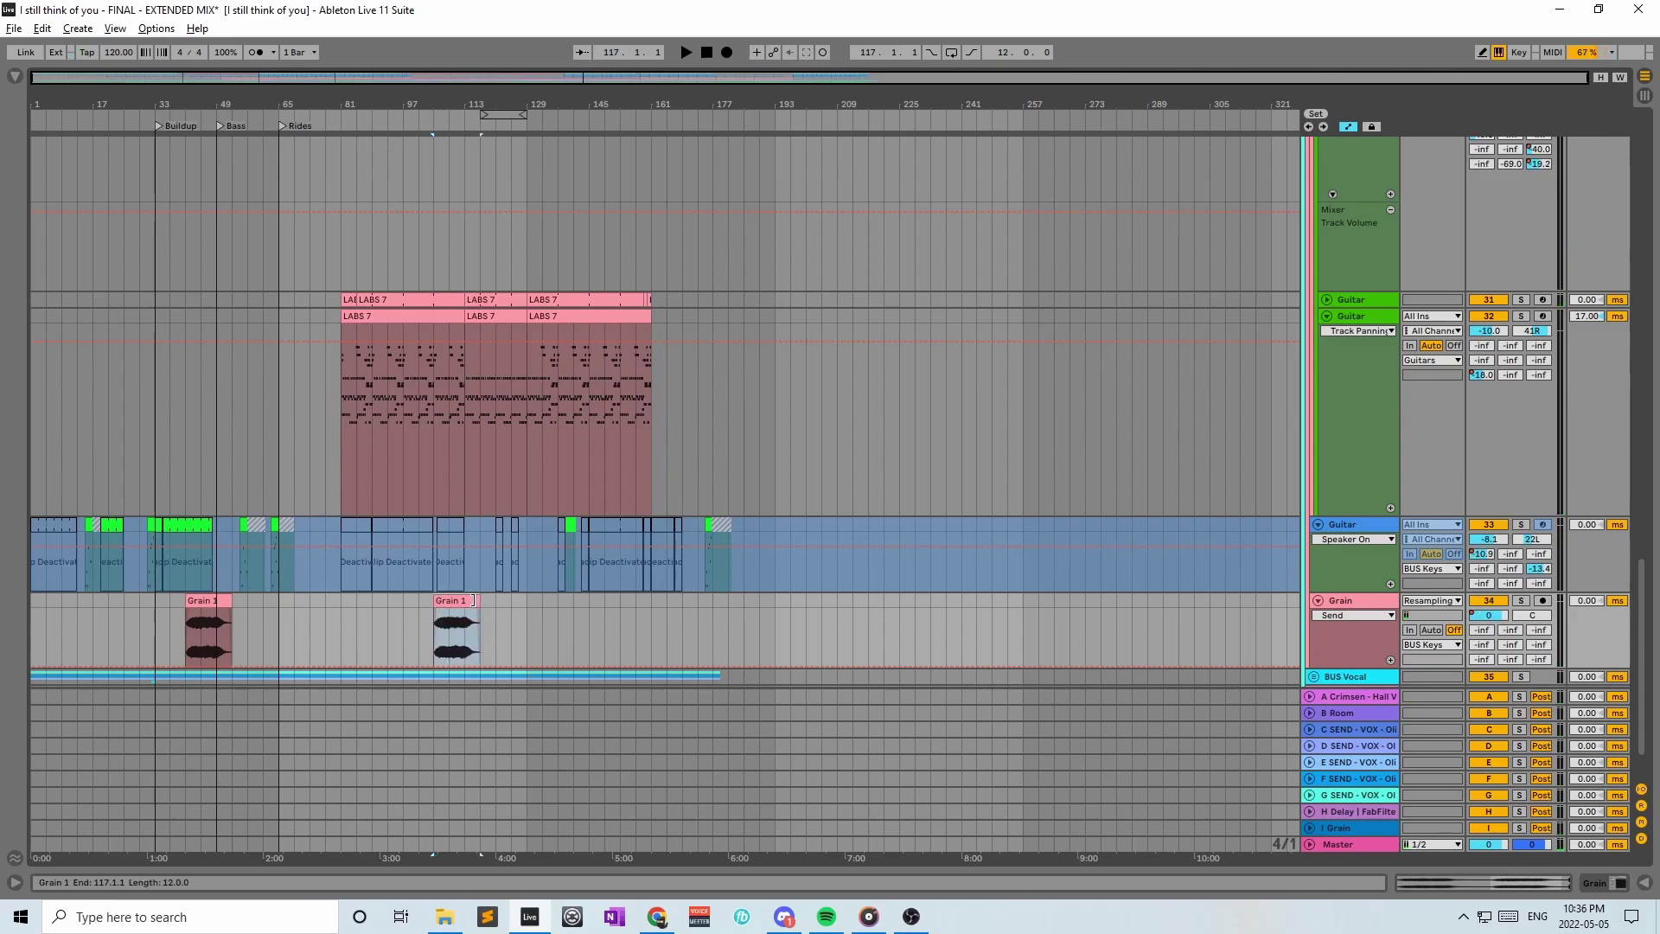
left_click(448, 404)
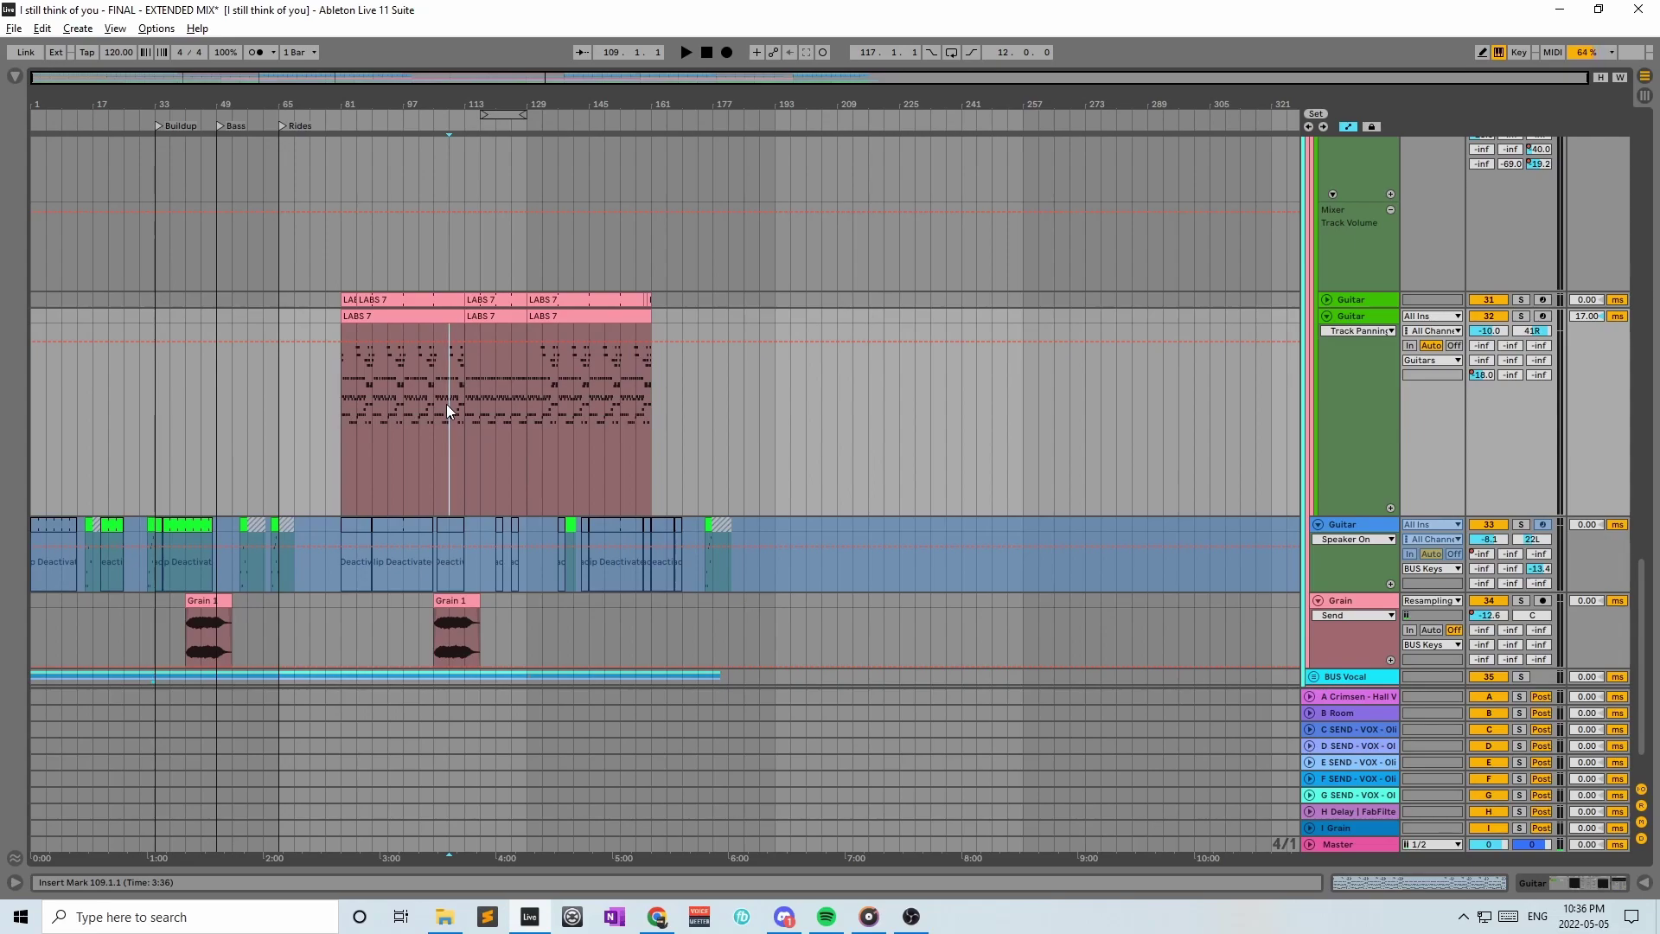
left_click(428, 410)
key("space")
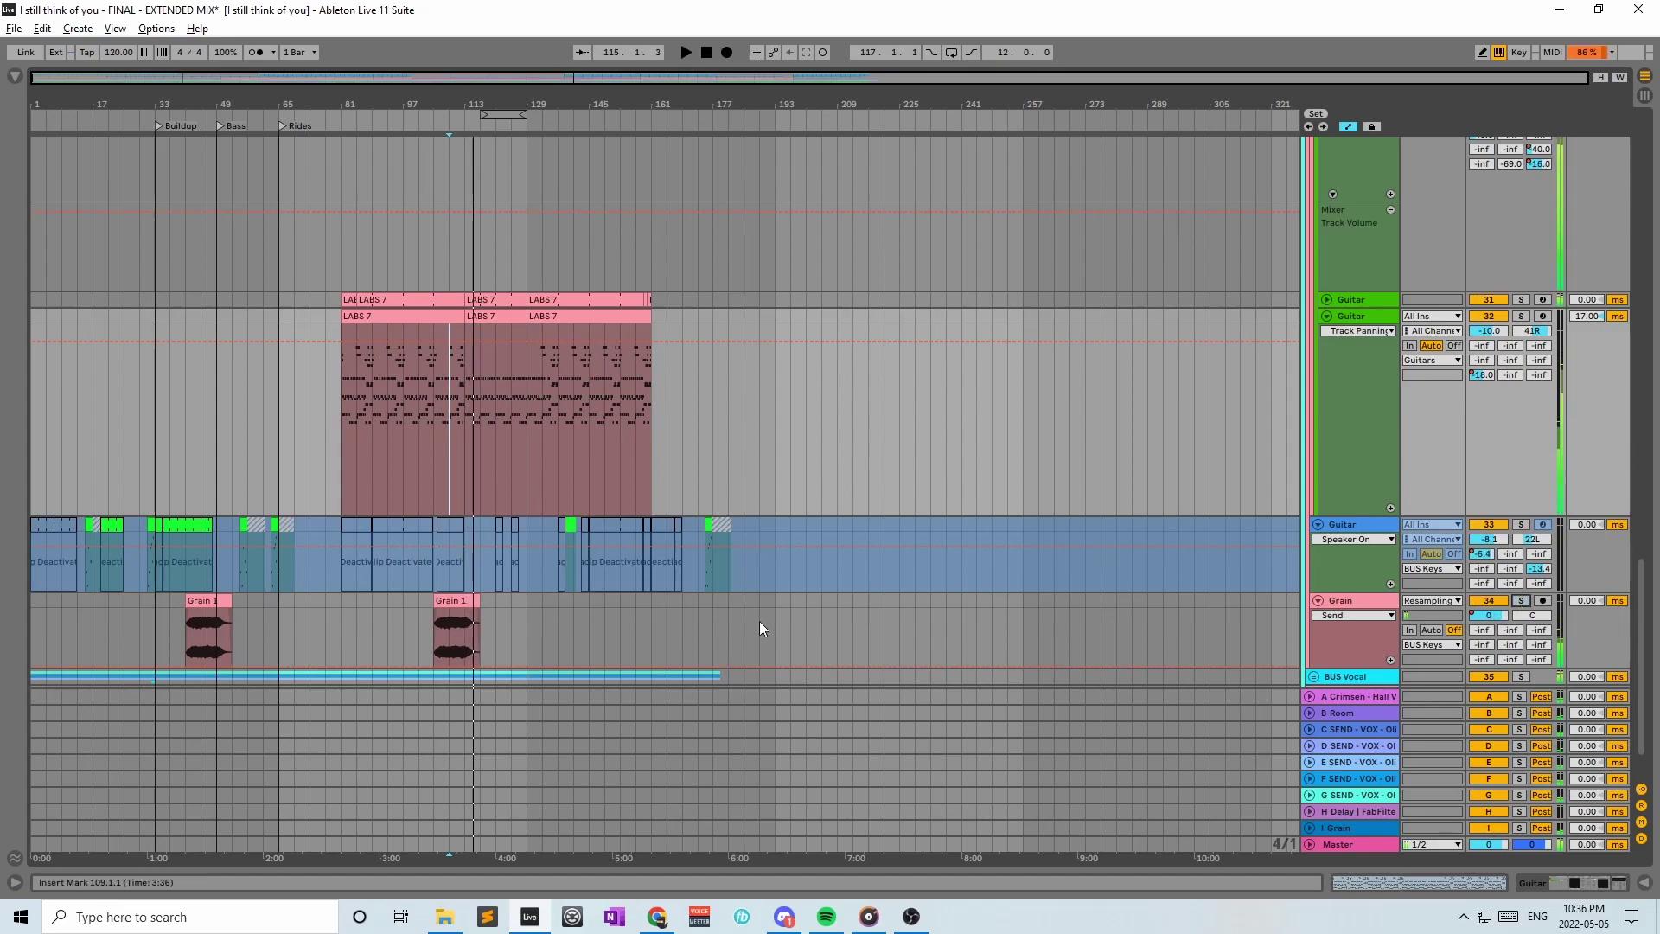
key("space")
Unfold the BUS Vocal group to show its backing, chorus and verse vocal tracks
scroll(682, 618, "down", 2)
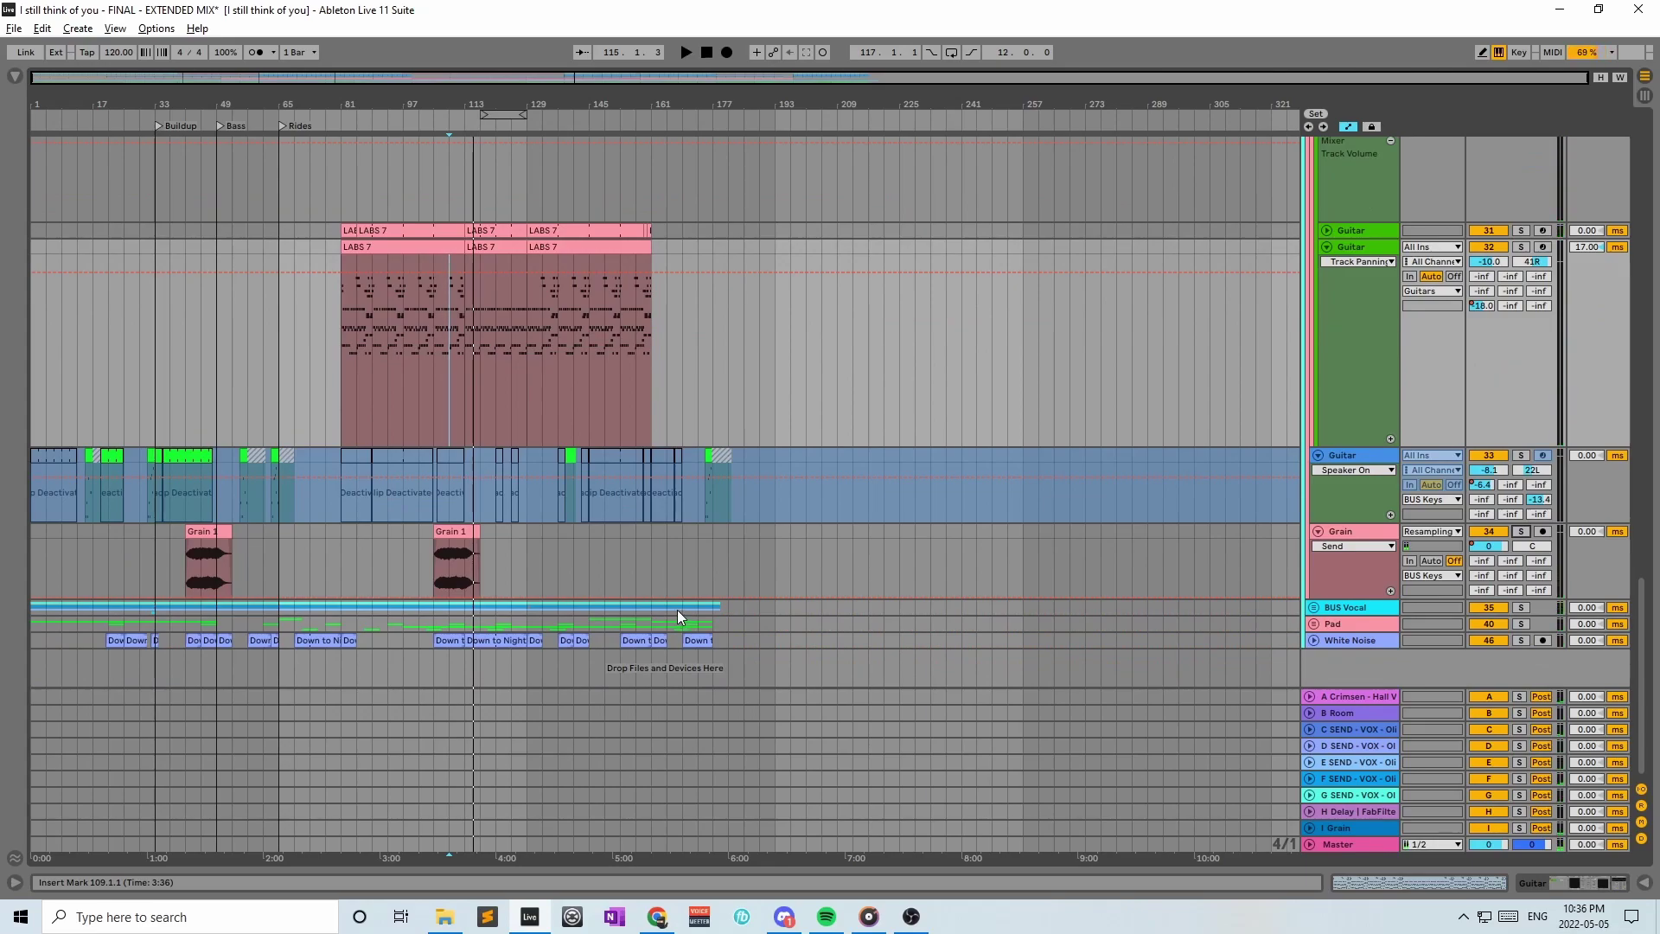
left_click(1307, 613)
left_click(1314, 608)
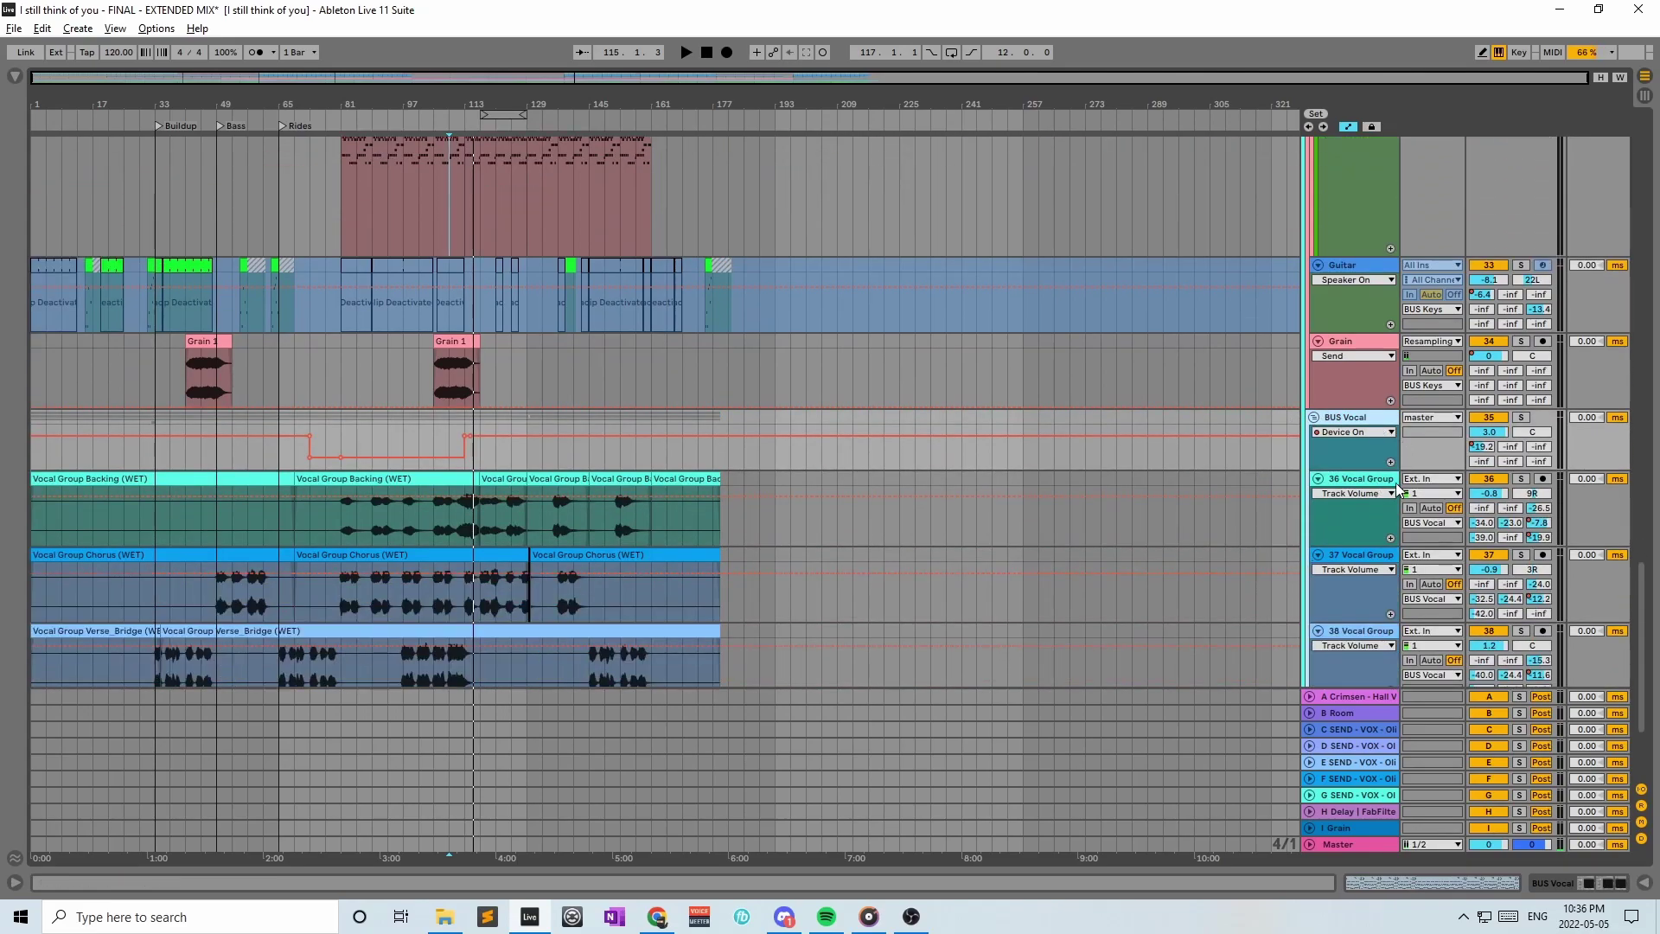
scroll(1401, 489, "down", 1)
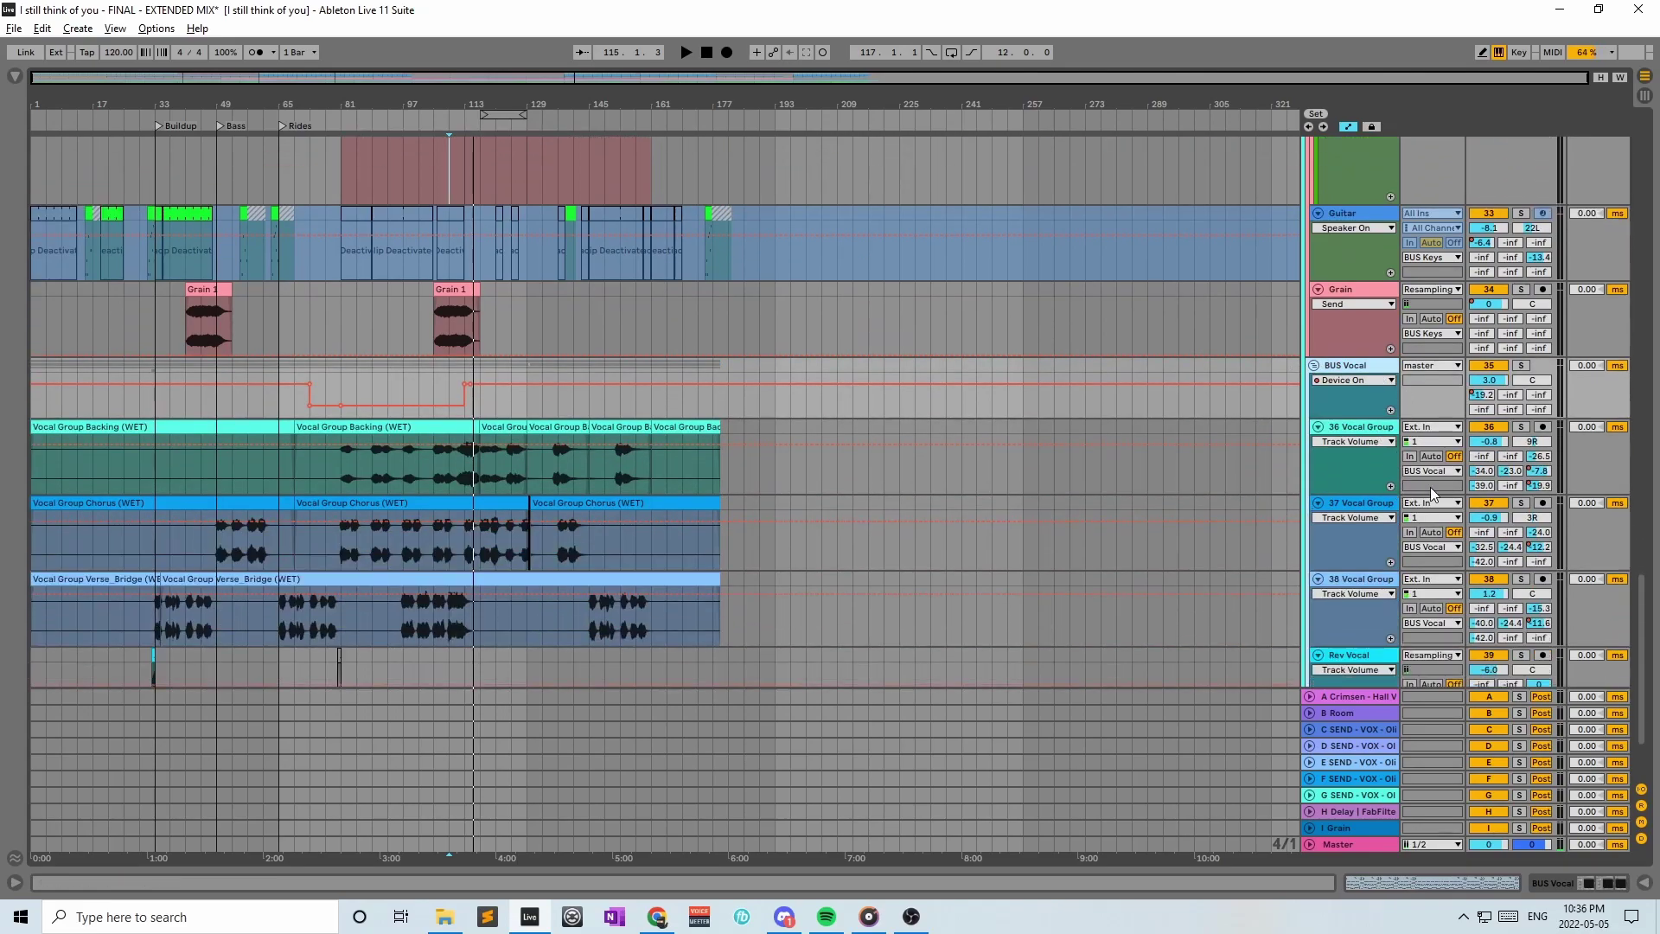
Unfold all return tracks and the Master to look over their automation, and fold them all again
left_click(1361, 732)
left_click(1310, 729, "alt")
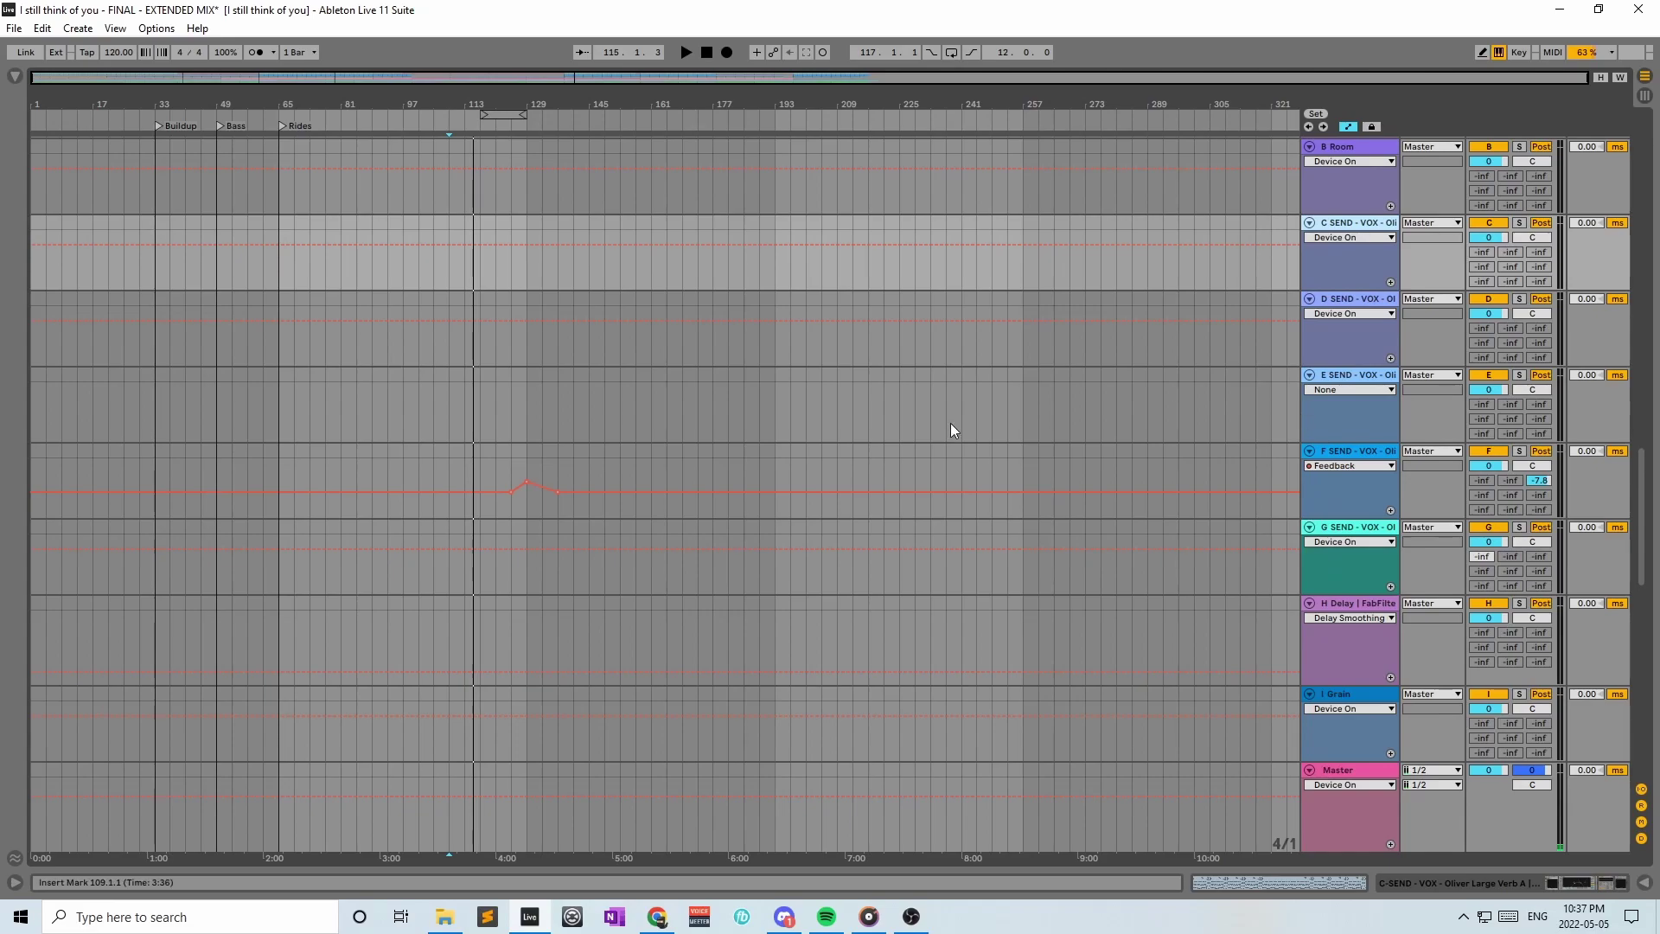
left_click(592, 220)
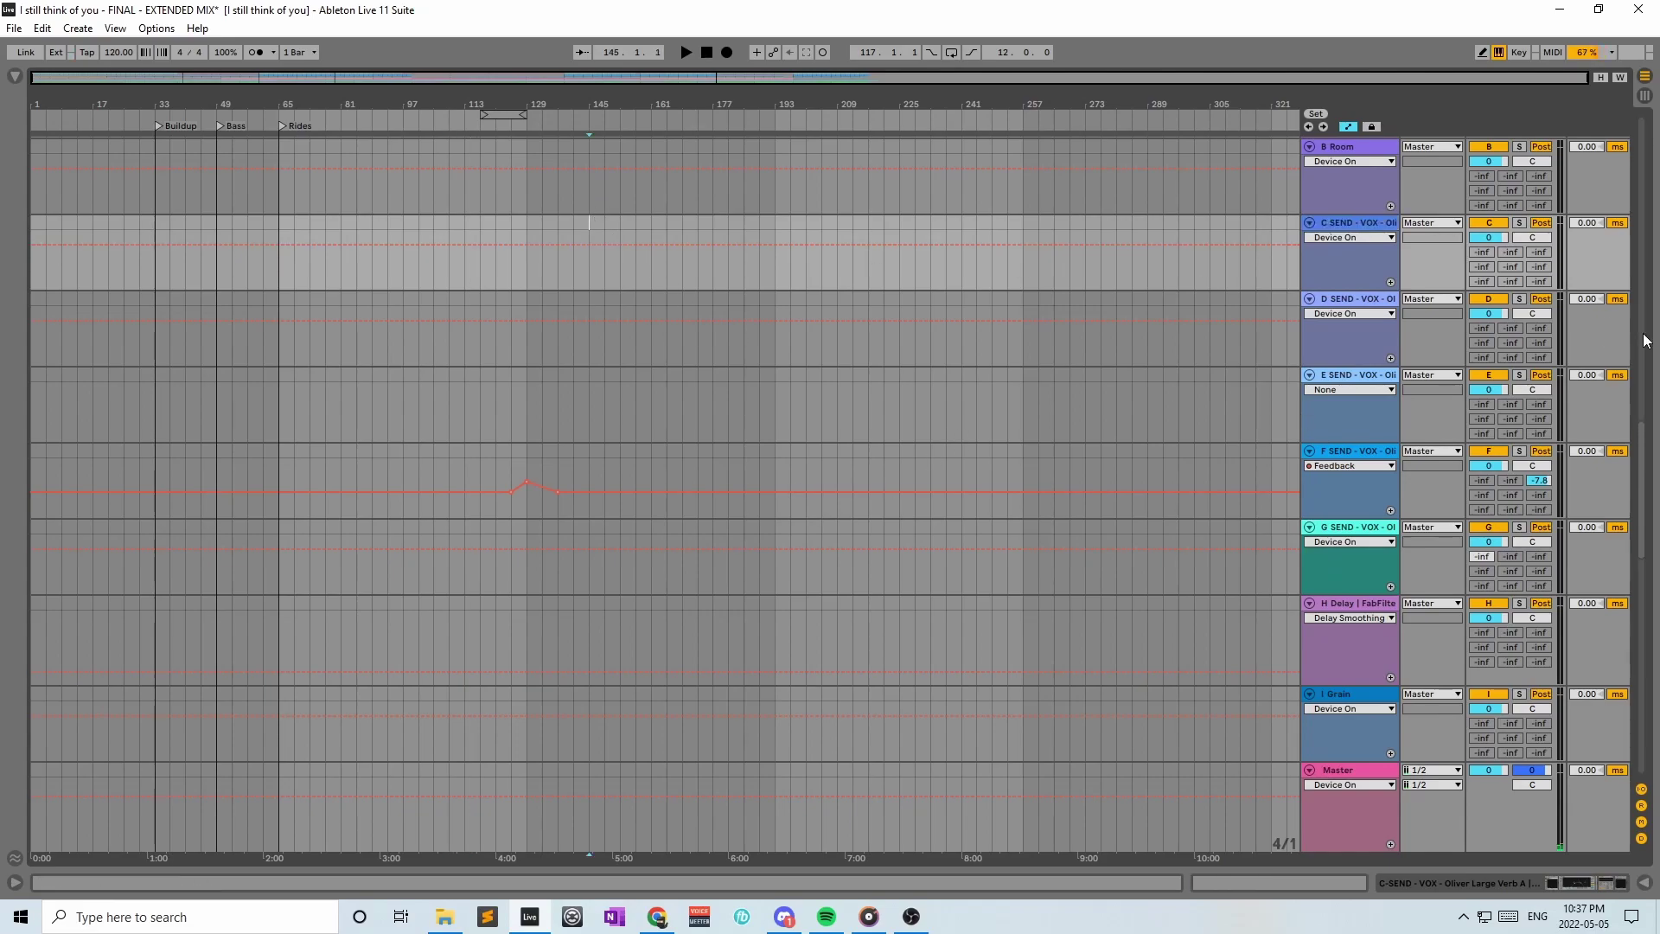
left_click_drag(1641, 458, 1640, 374)
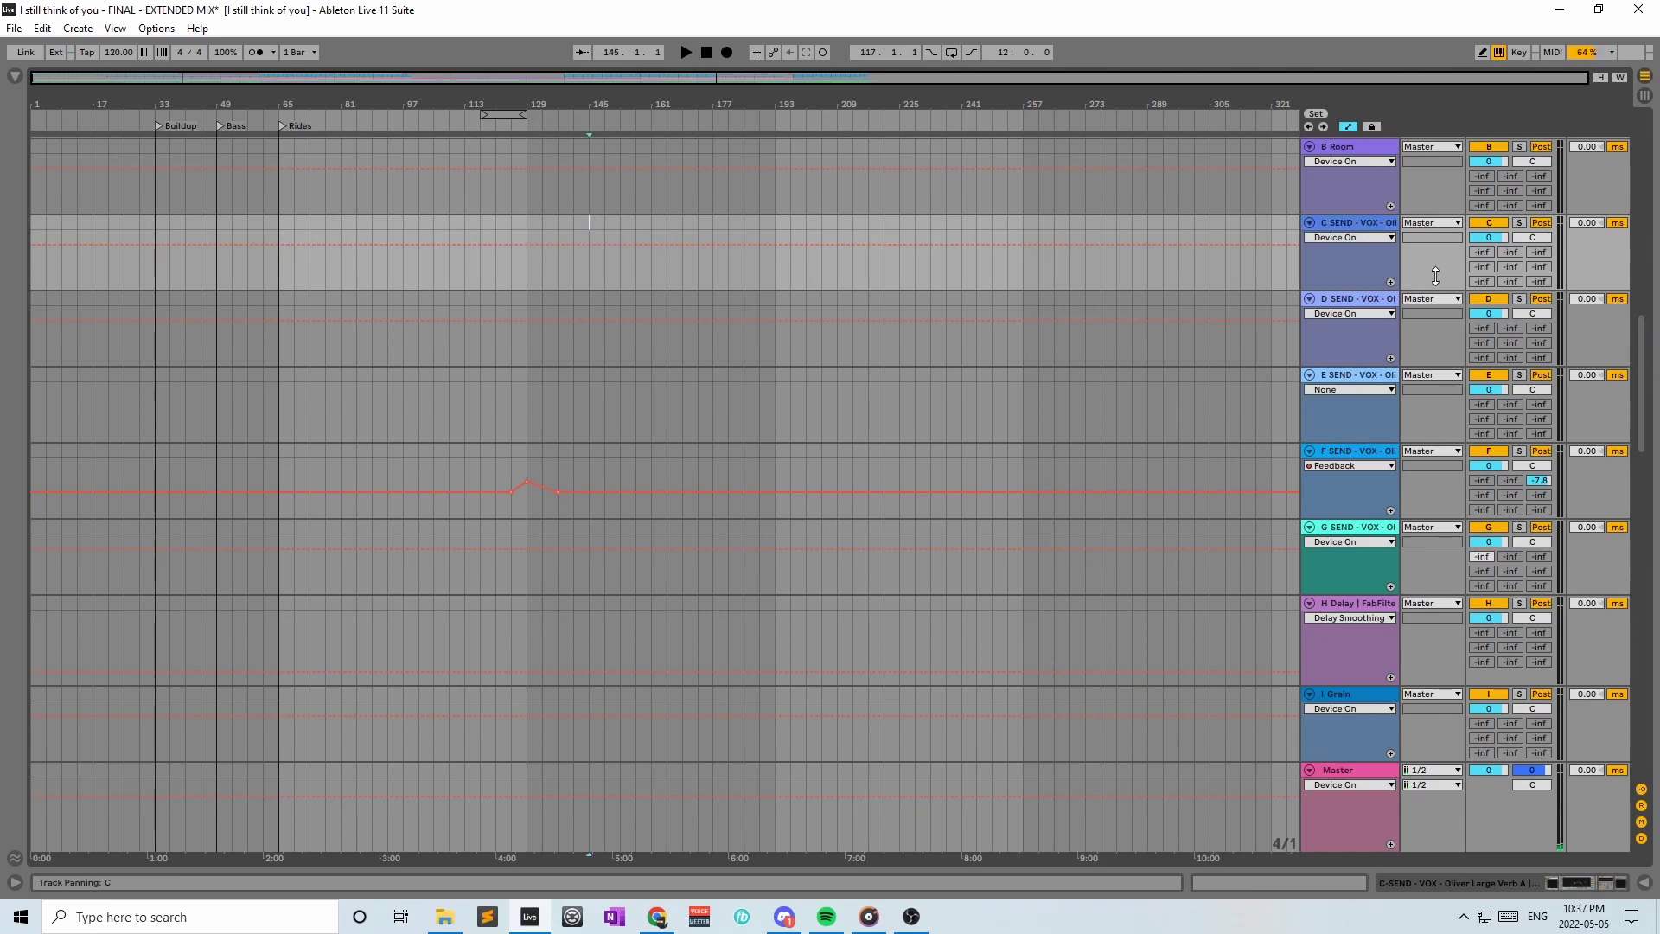
left_click(1309, 222, "alt")
Fold the LEAD group and bring the vocal tracks of the BUS Vocal group back into view
scroll(1355, 458, "down", 2)
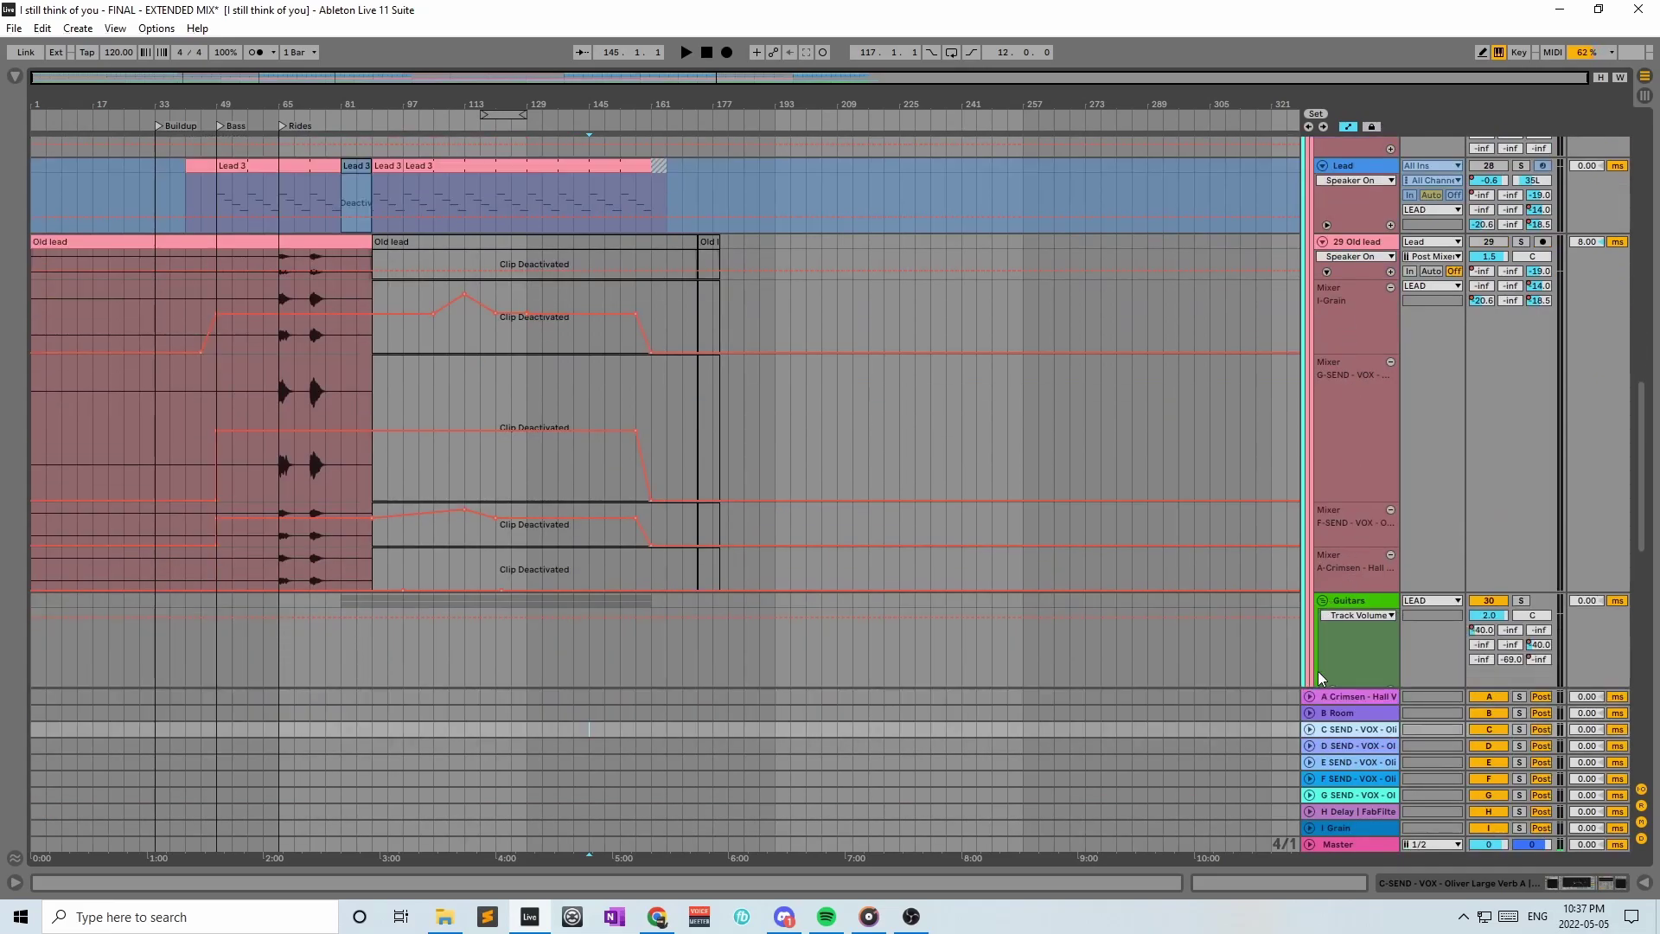
scroll(813, 579, "down", 1)
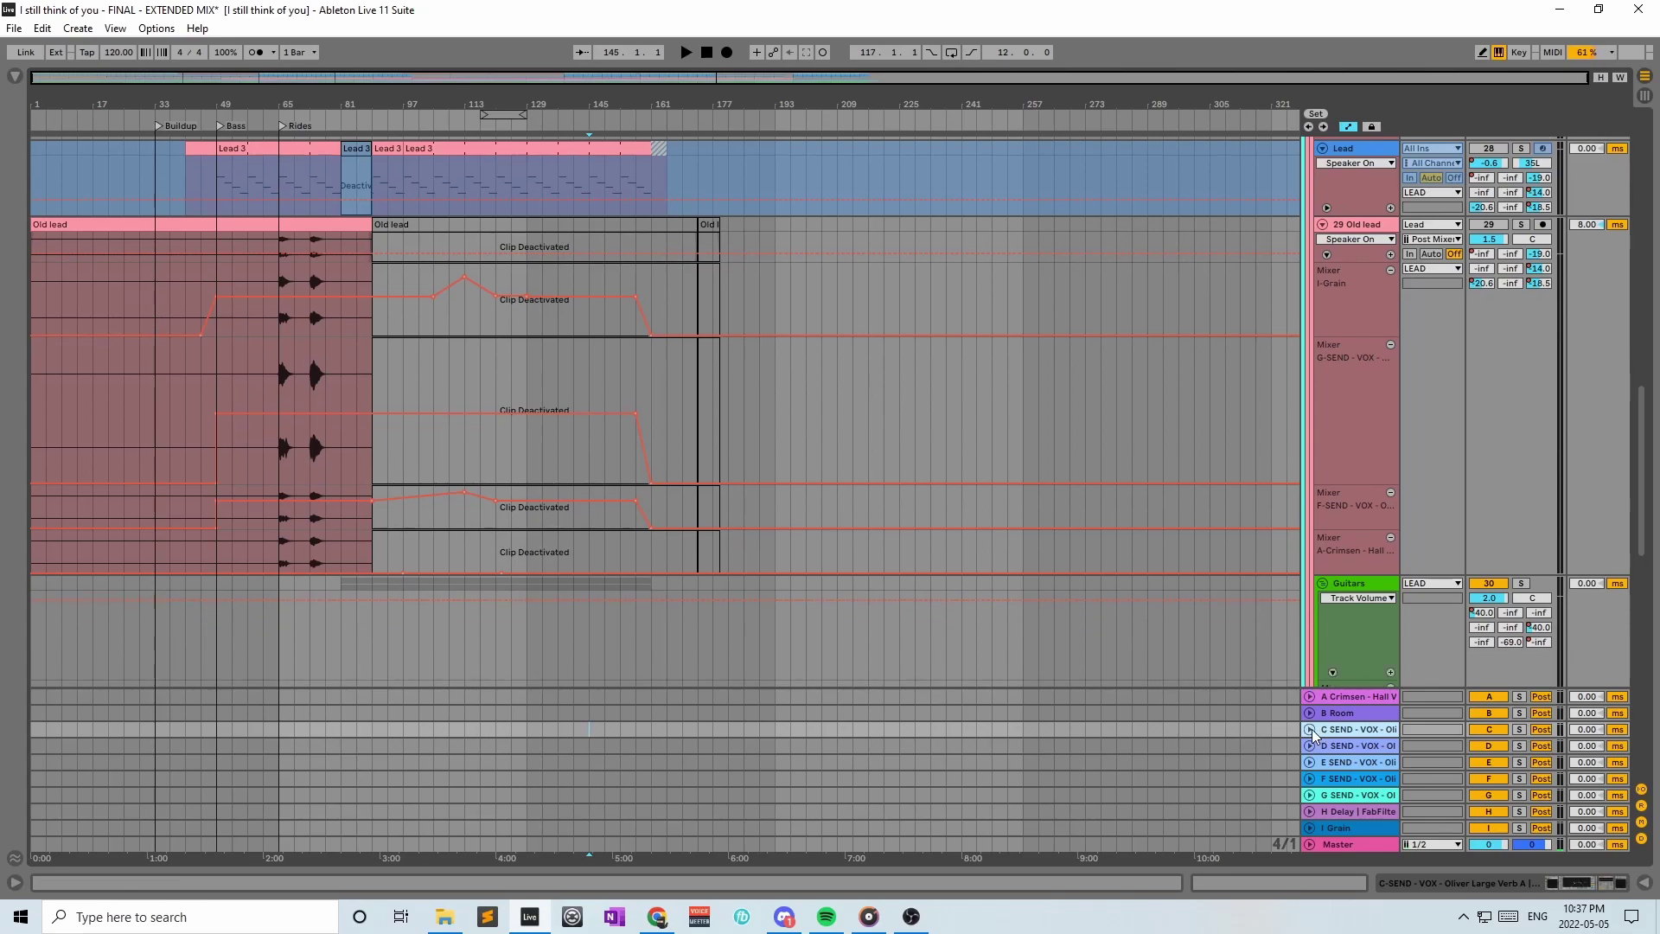
scroll(1280, 376, "up", 5)
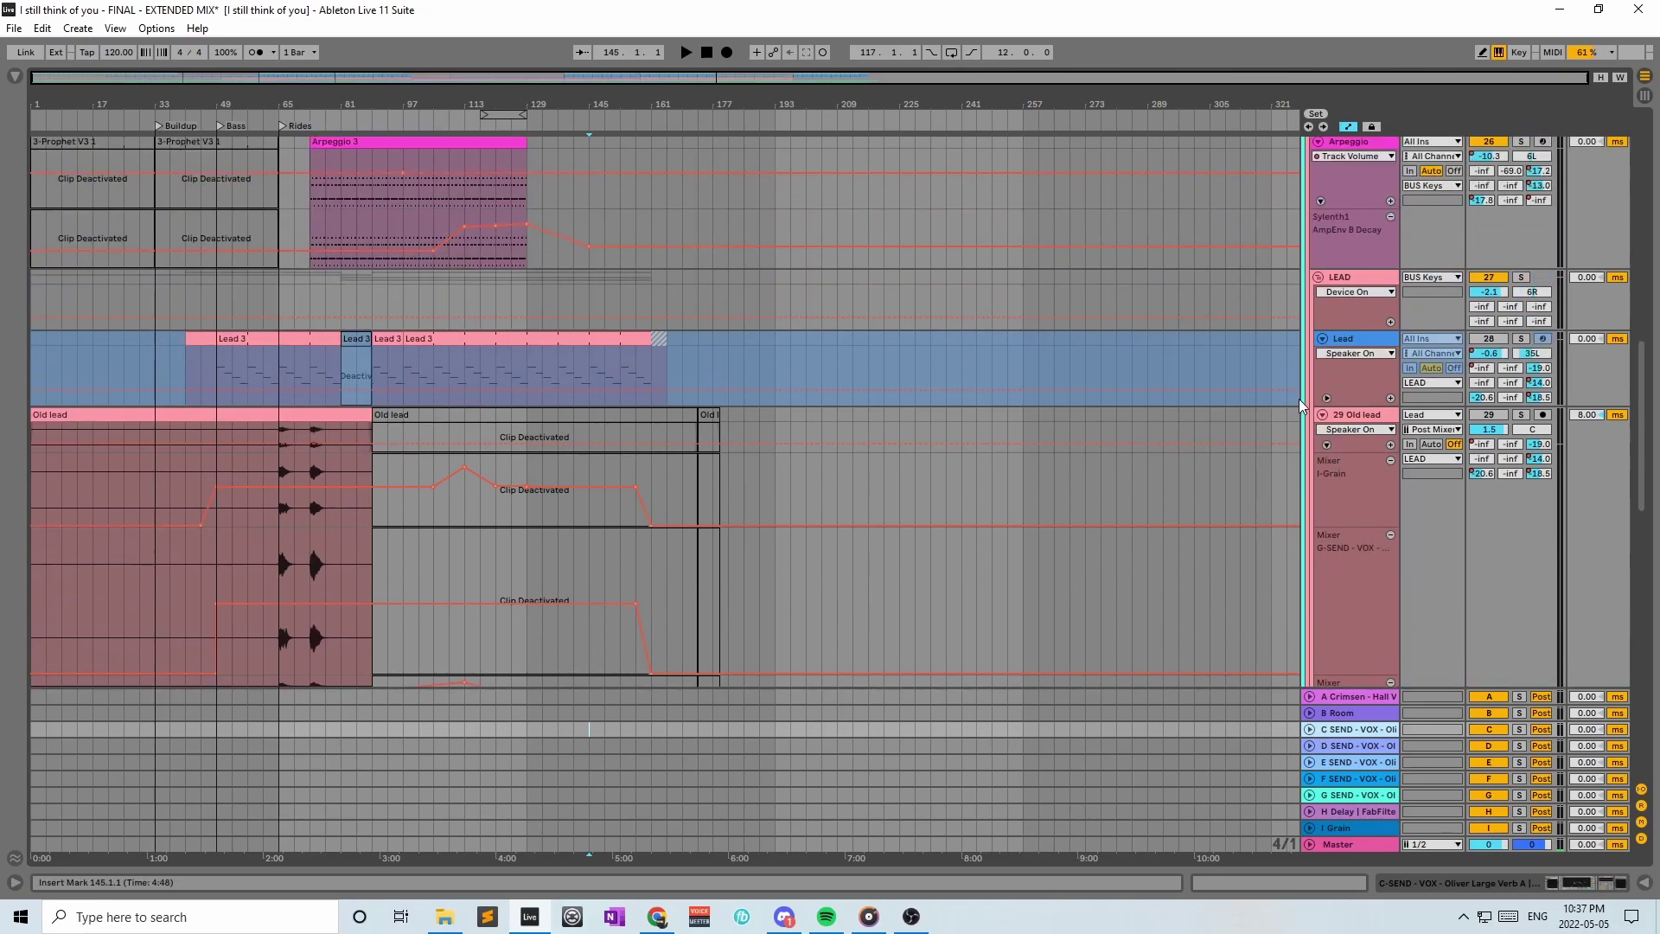
scroll(1381, 484, "down", 12)
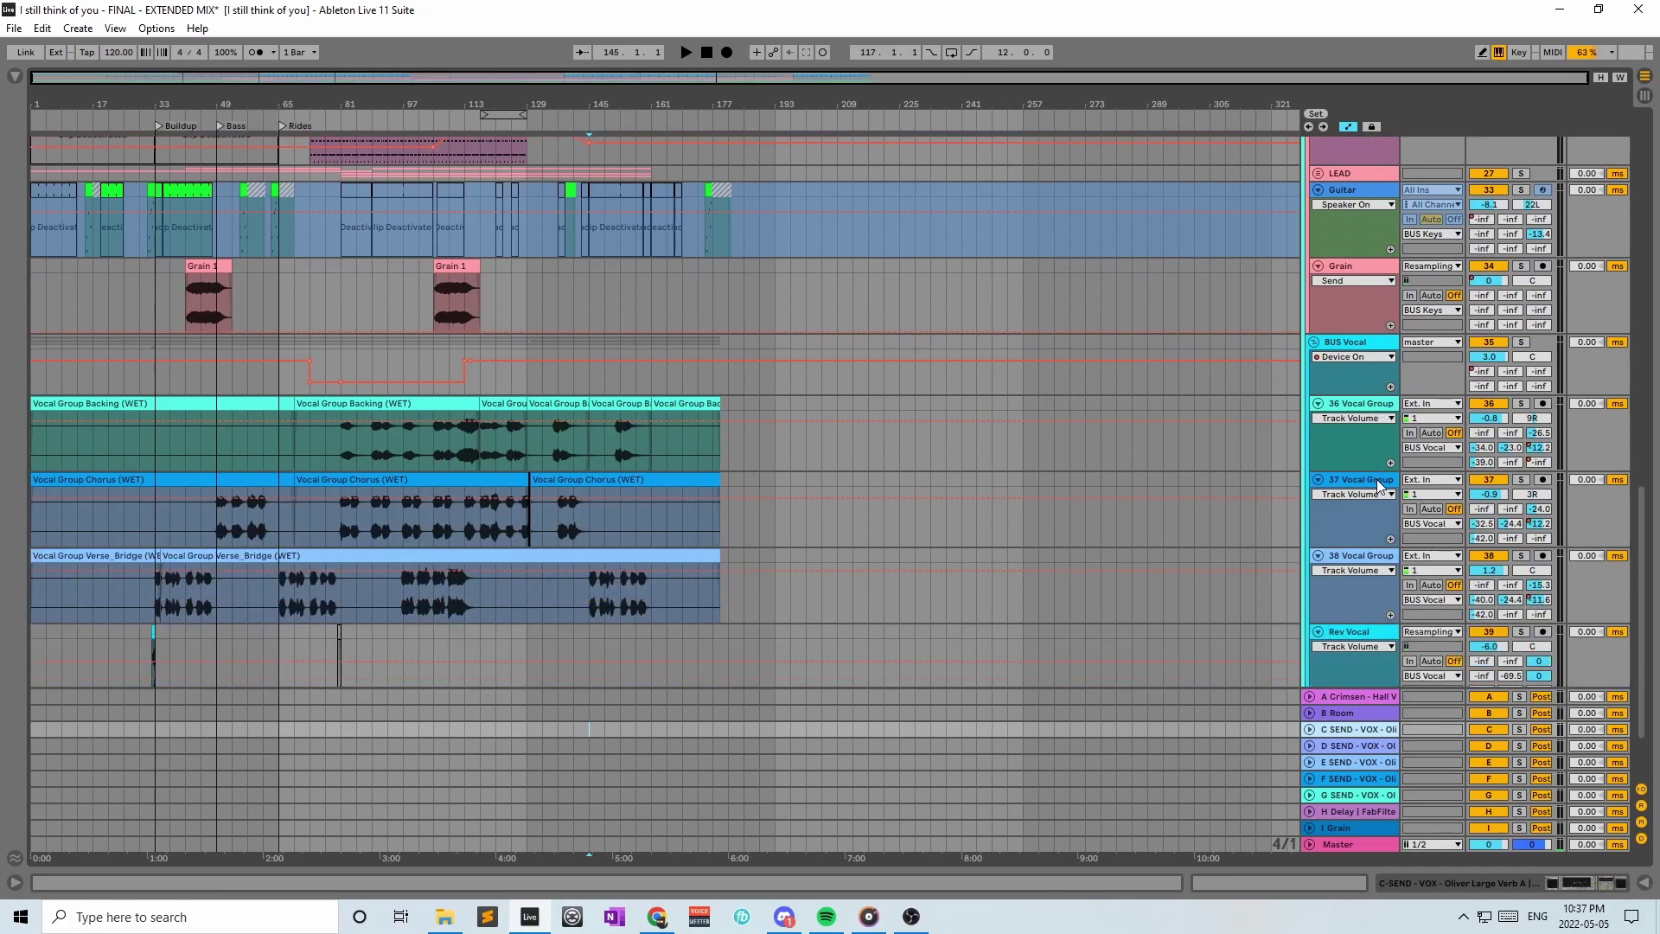
Review the D vocal send return, the backing vocal track around bar 85, and the C vocal send return
left_click(1378, 751)
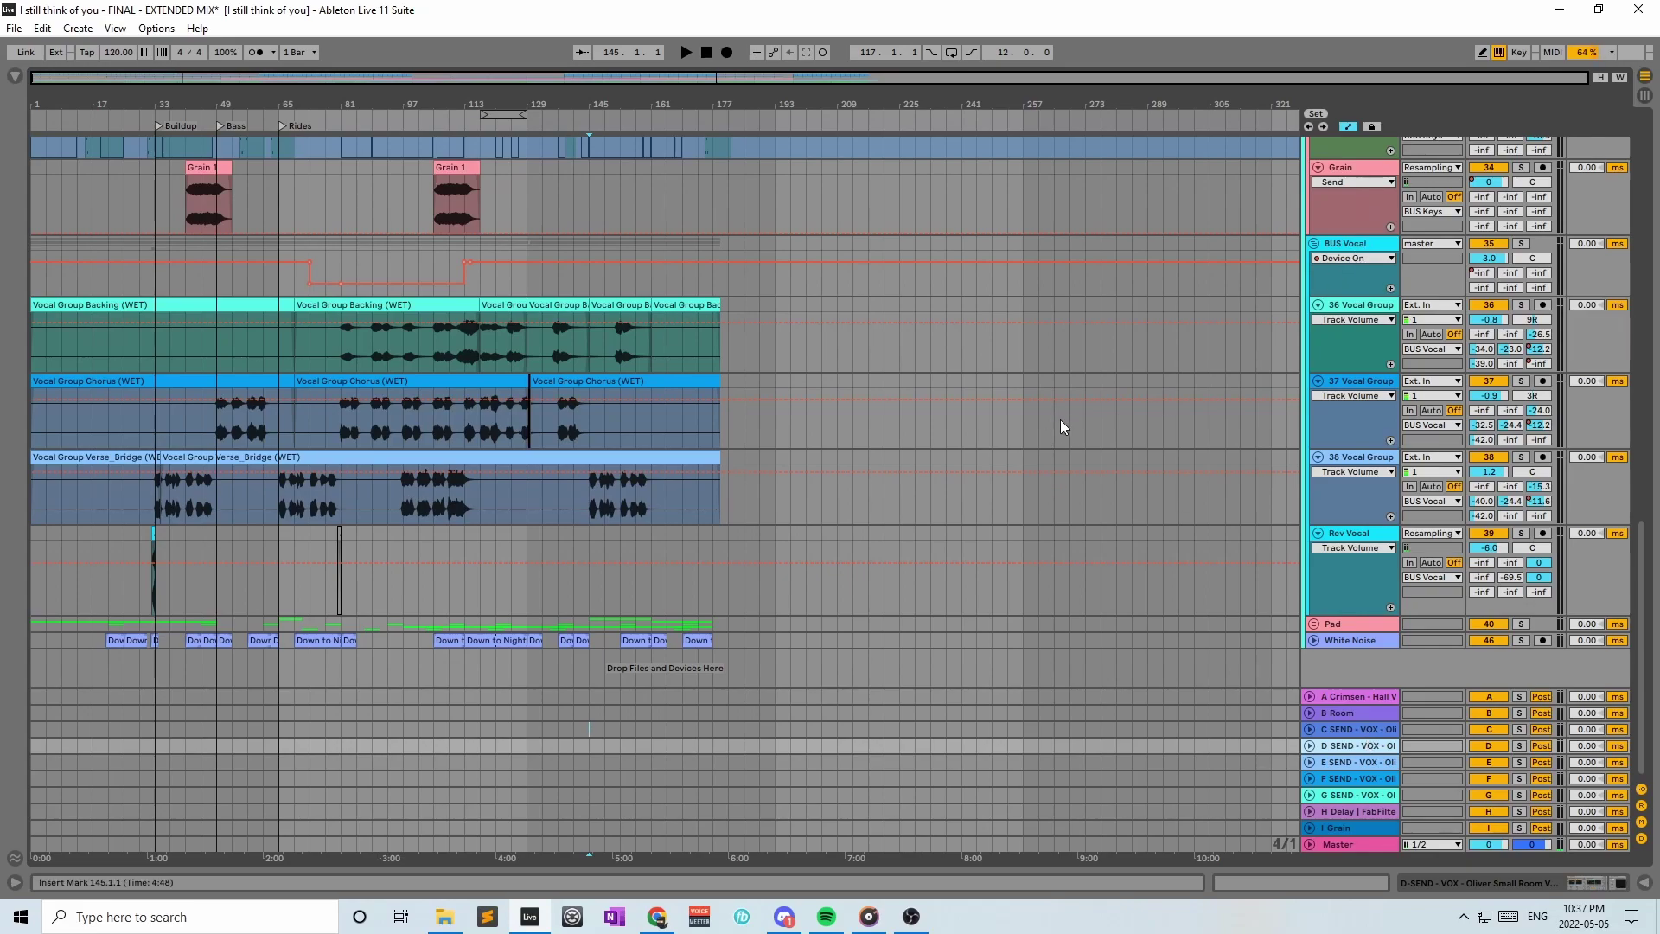
left_click(1377, 315)
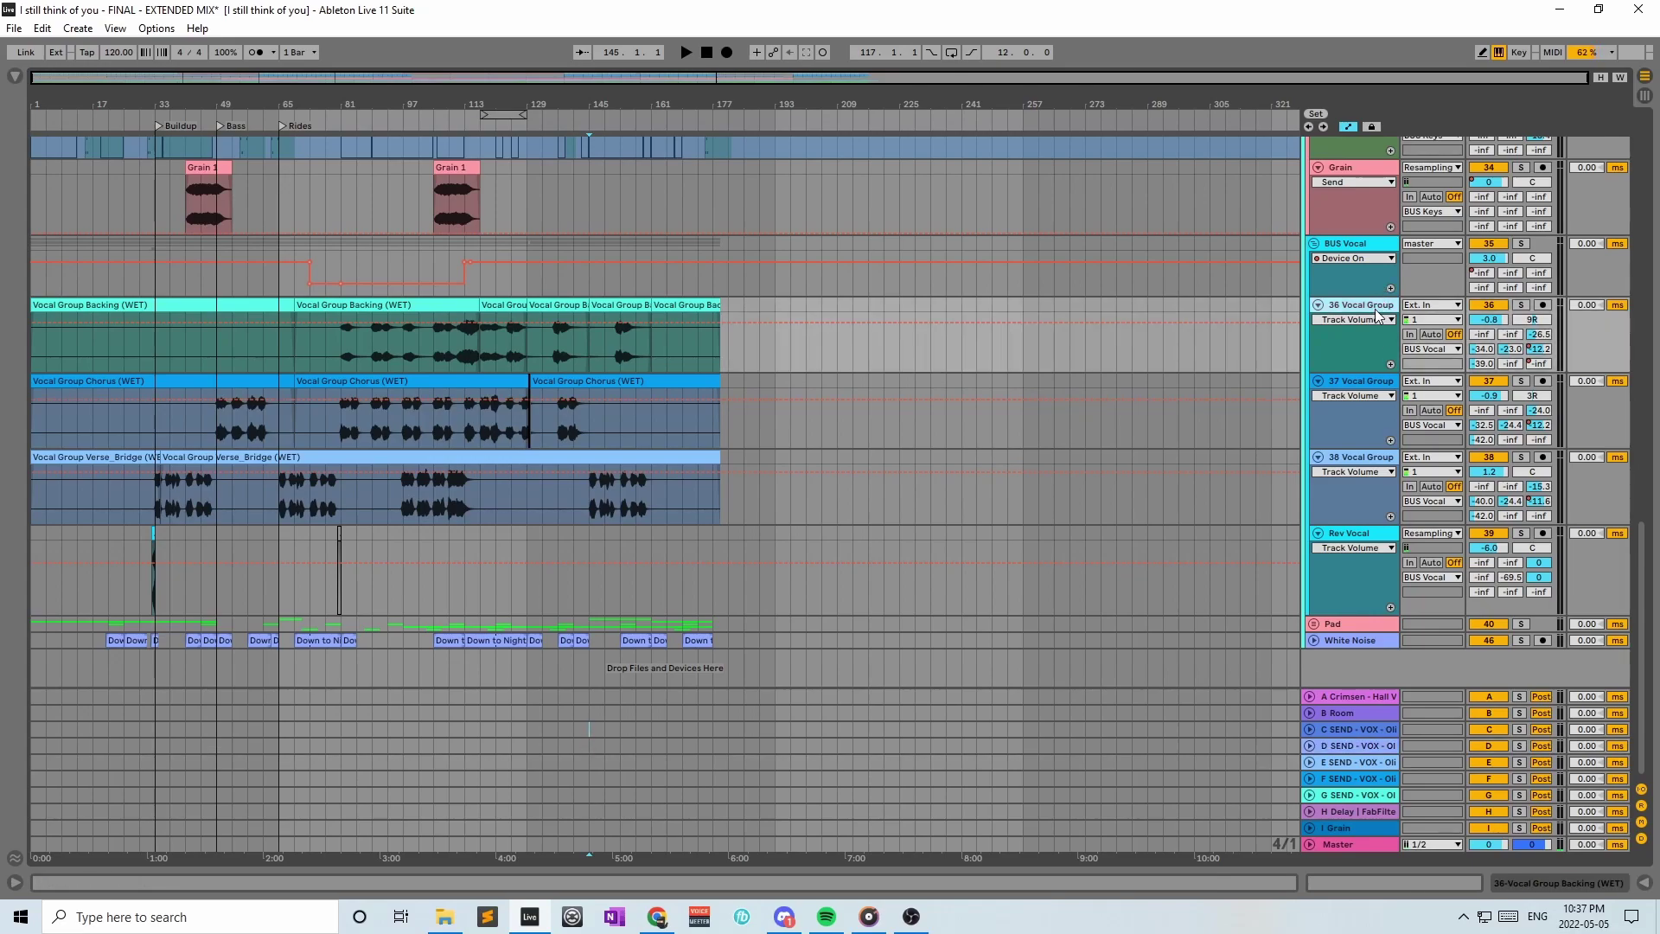
left_click(353, 350)
left_click(1374, 725)
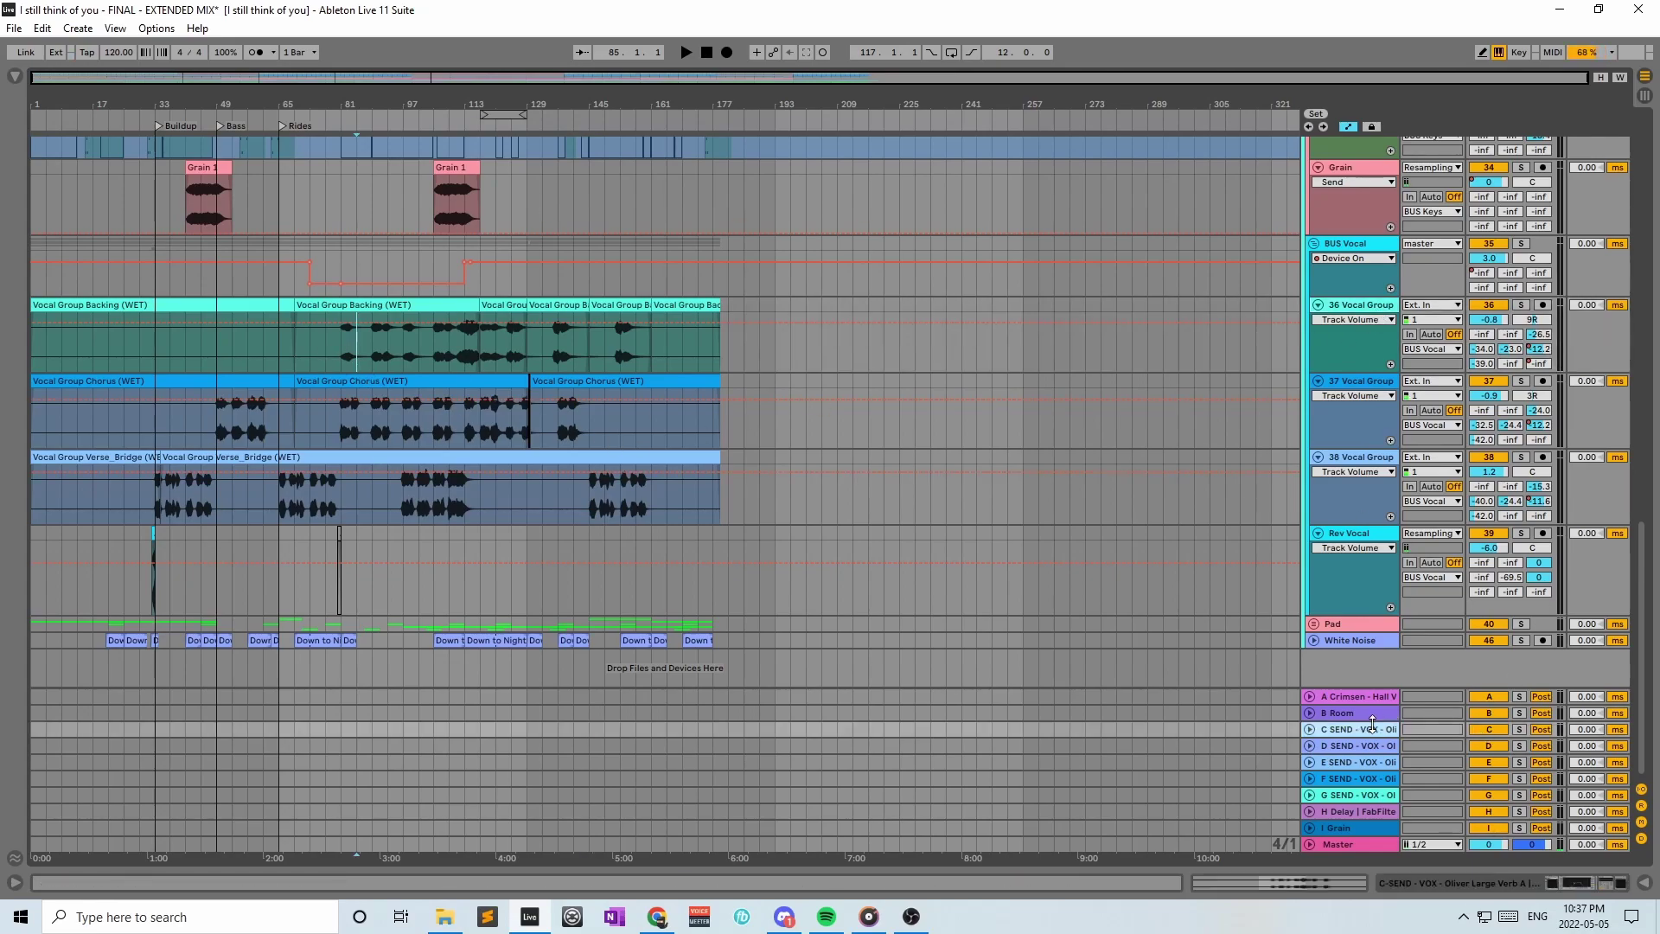
Go through the vocal send returns from C to F and return to the C vocal send
key("Down")
key("Down")
key("Down")
key("Down")
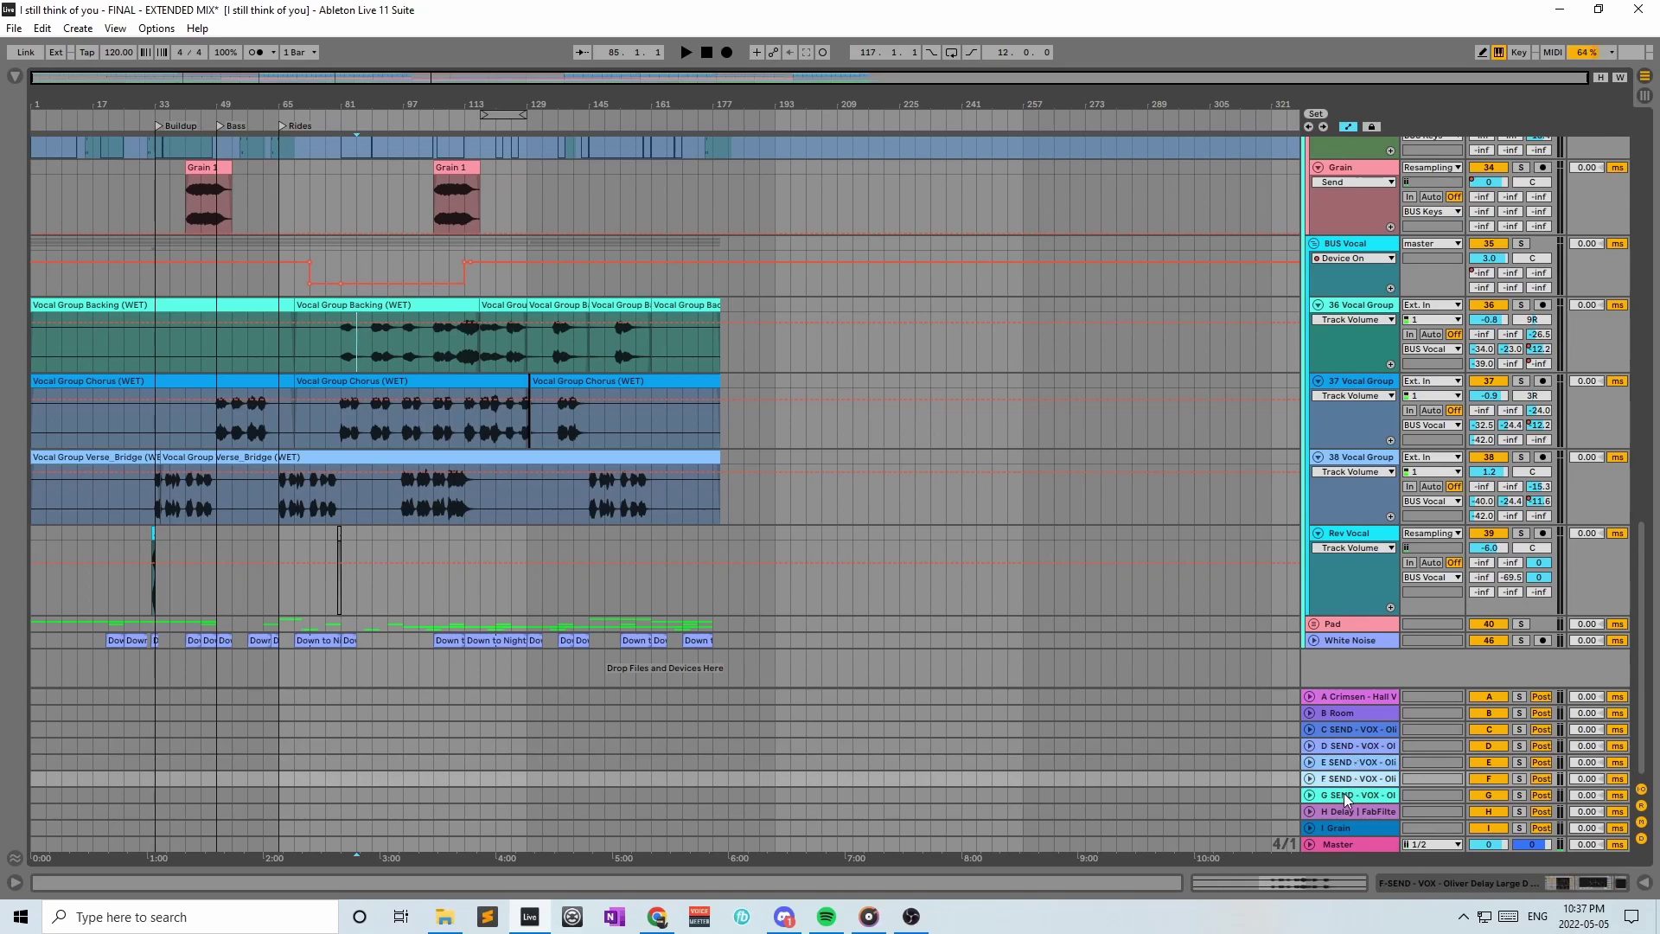
left_click(1349, 740)
left_click(1351, 729)
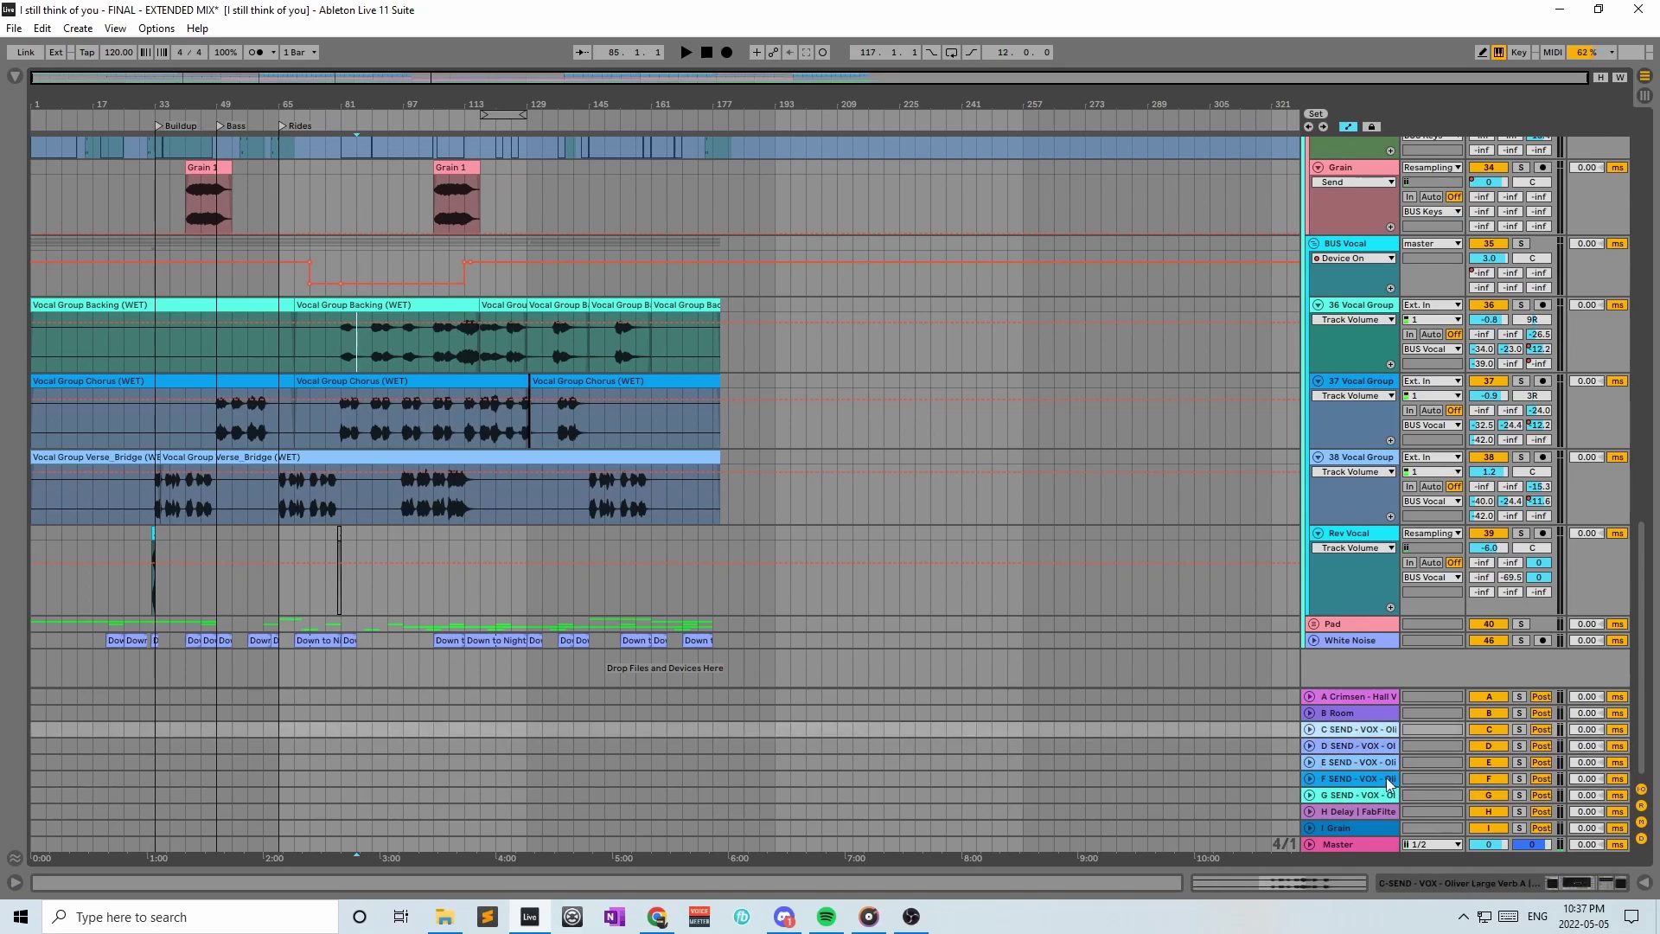
Show the C vocal send's device chain and inspect its ValhallaVintageVerb settings, then close the plug-in window
left_click(1581, 880)
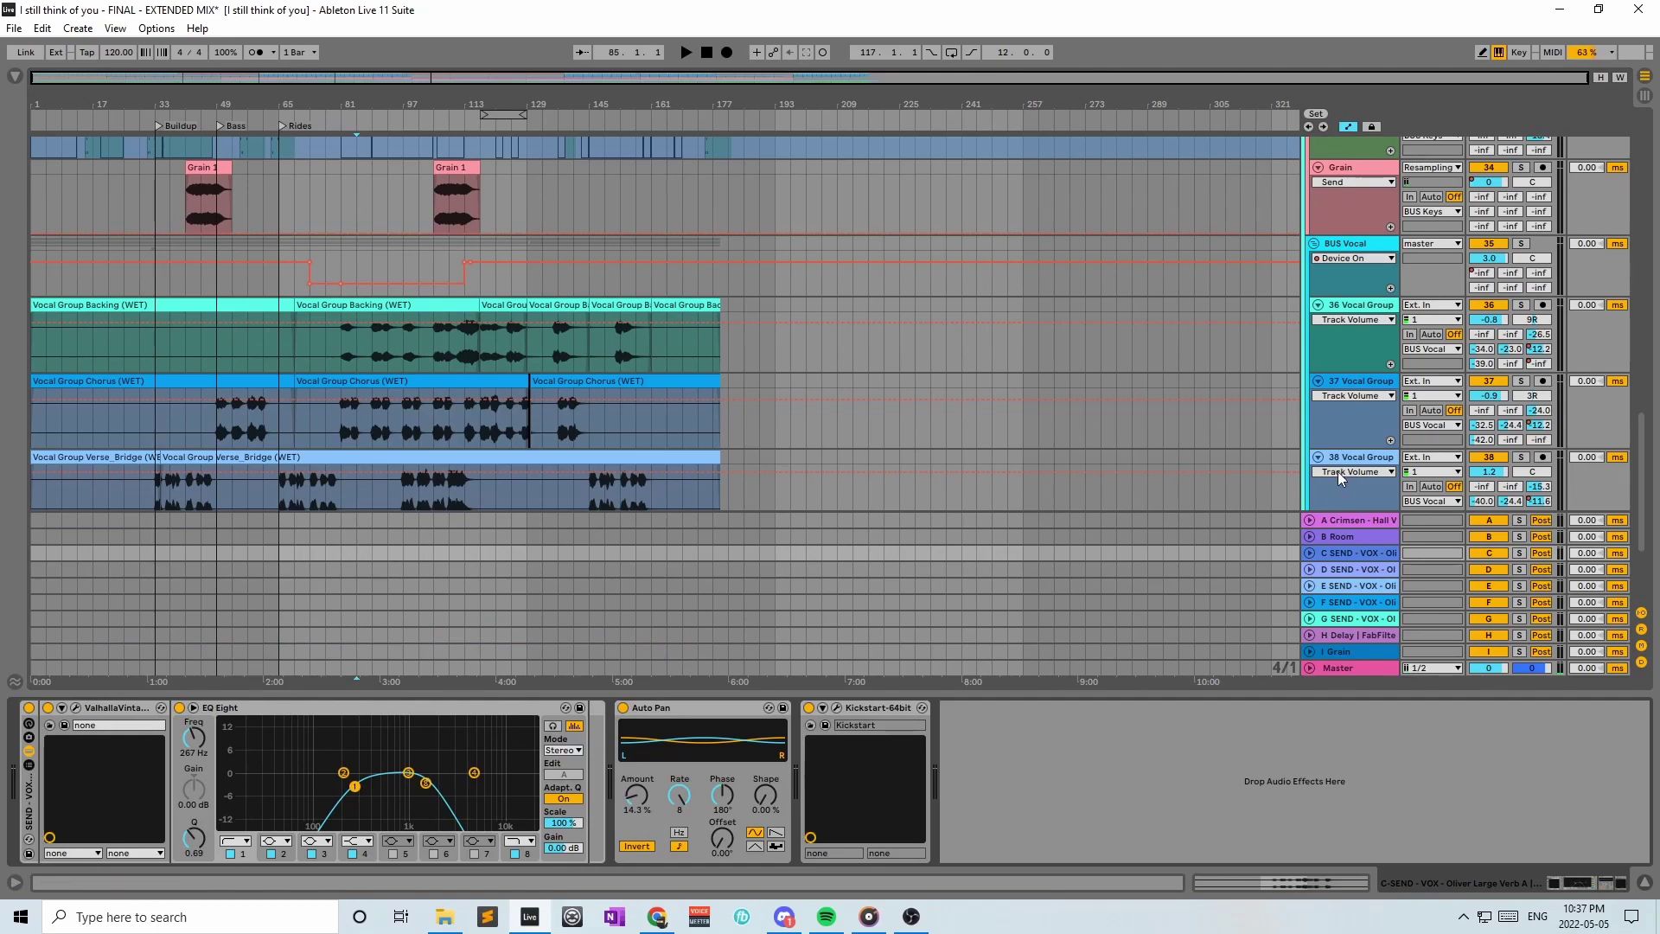
left_click(1344, 626)
left_click(1342, 553)
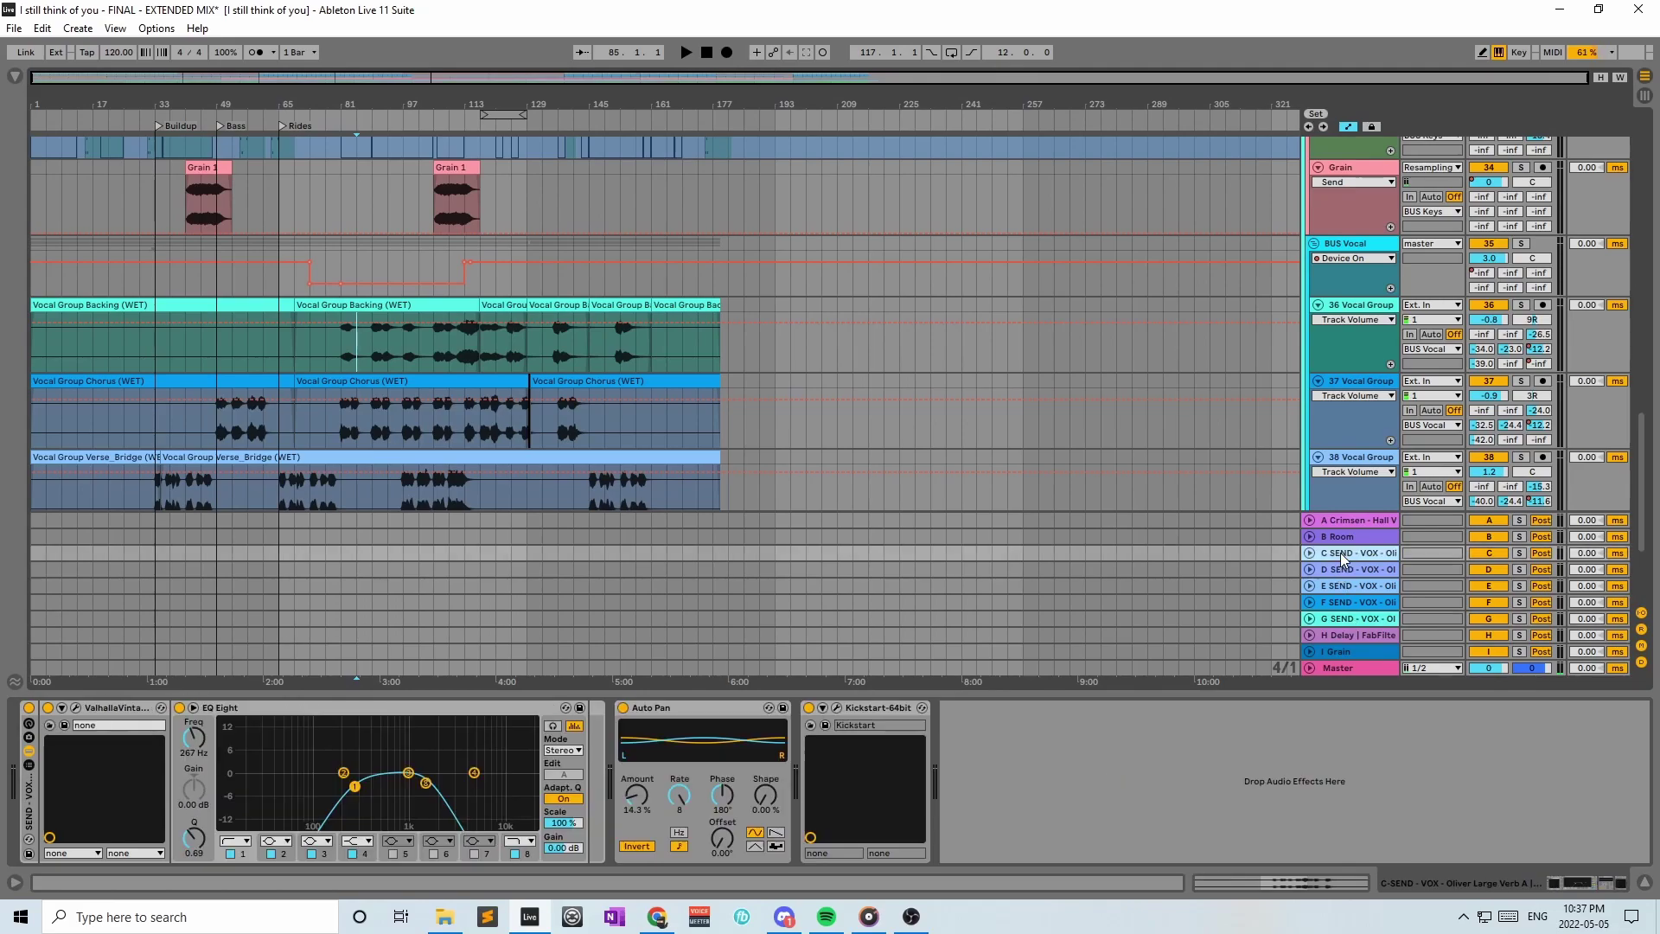
left_click(76, 708)
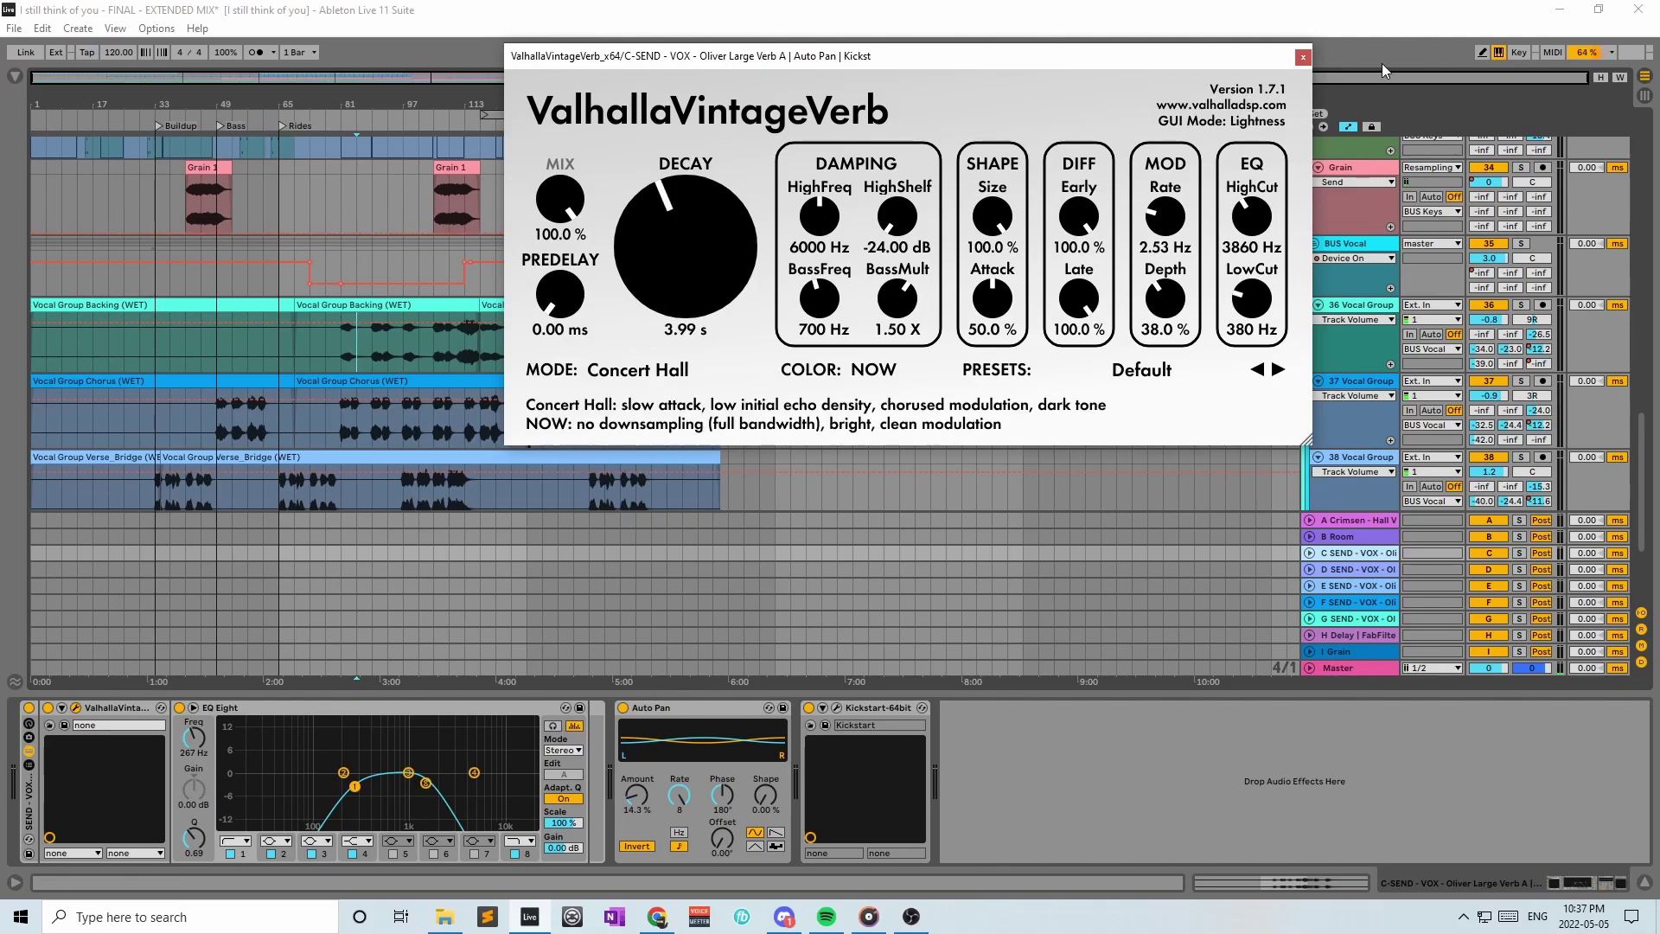
left_click(1302, 57)
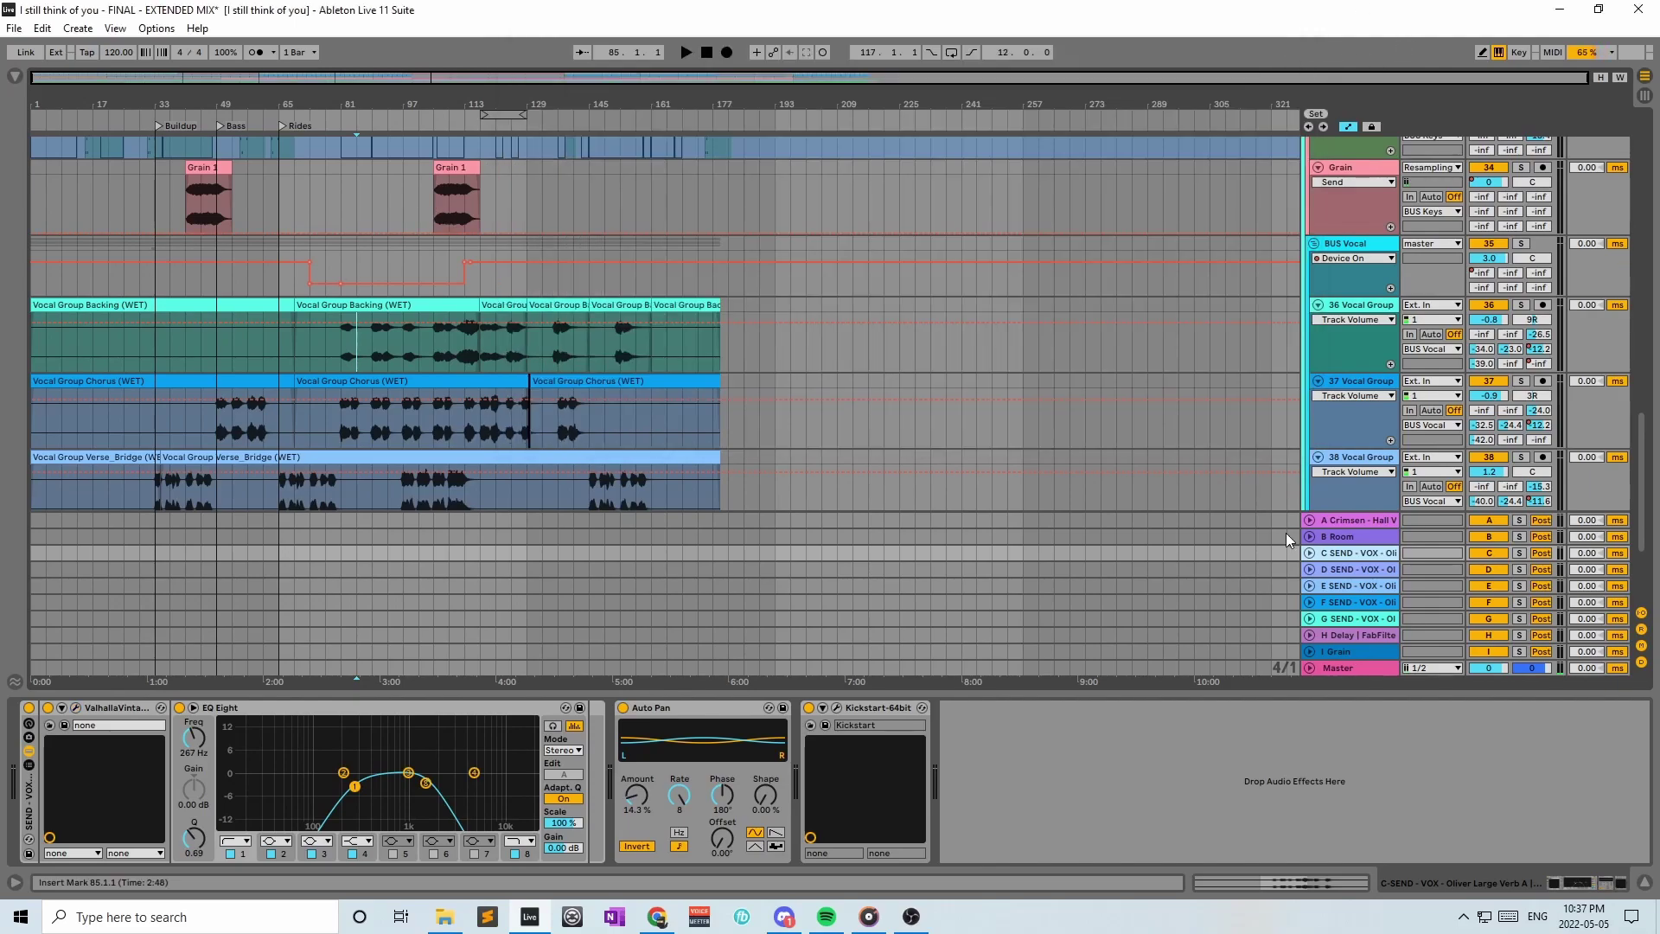
Review the D vocal send's reverb chain and inspect the H-Delay plug-in on the E vocal send
left_click(1354, 570)
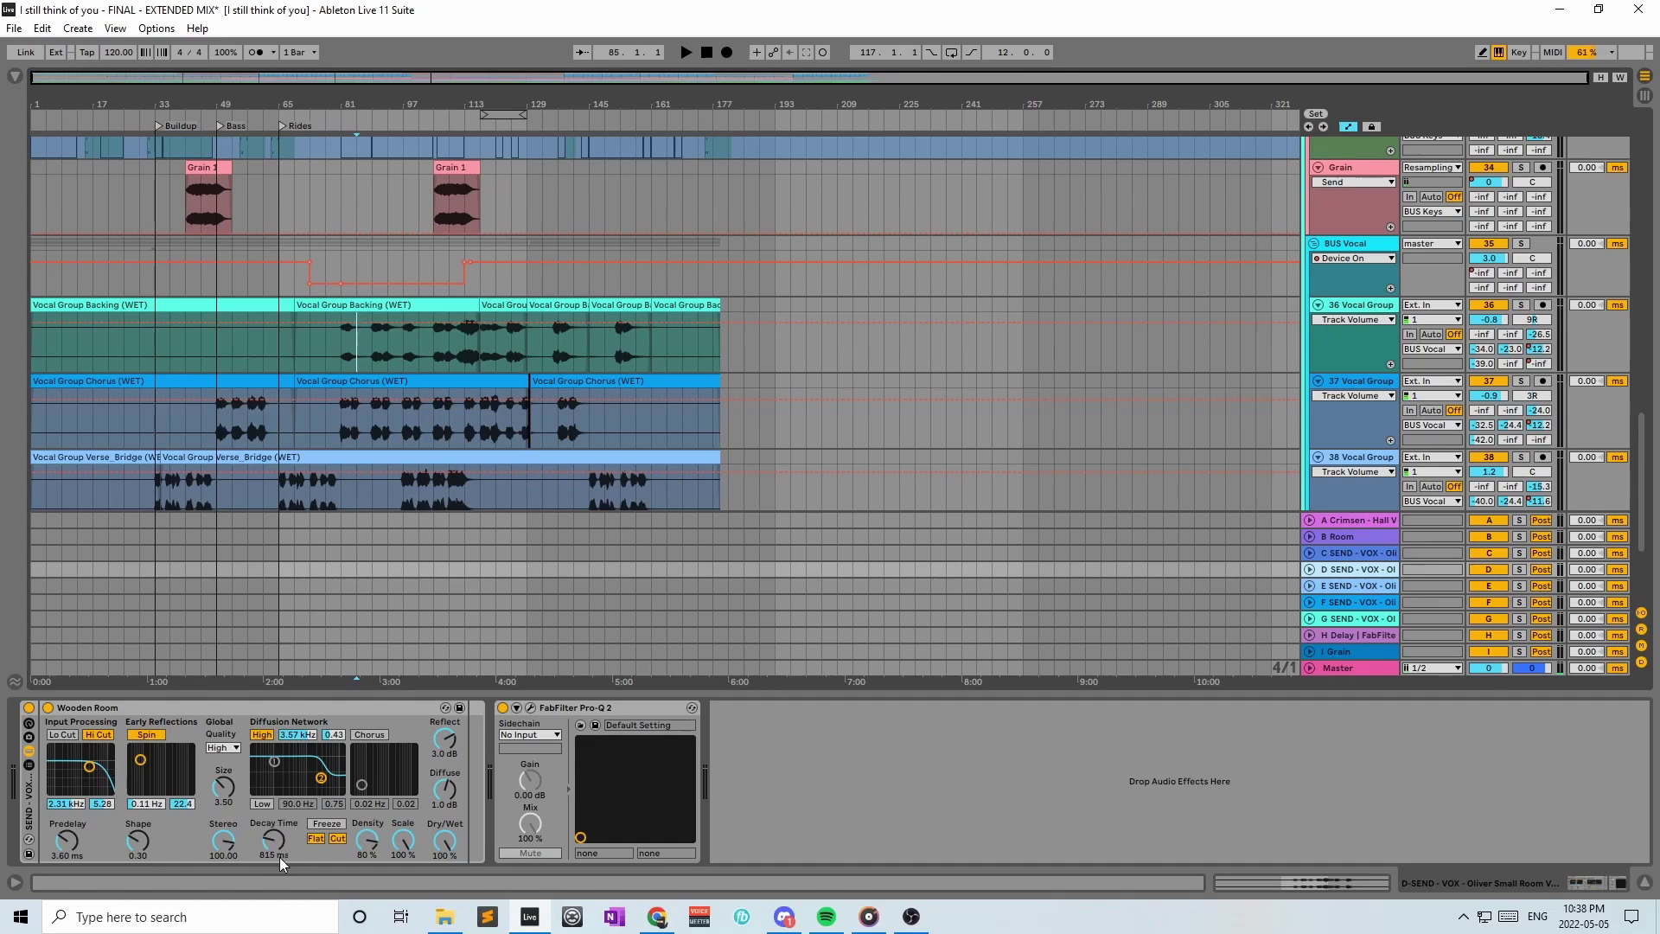
left_click(1337, 588)
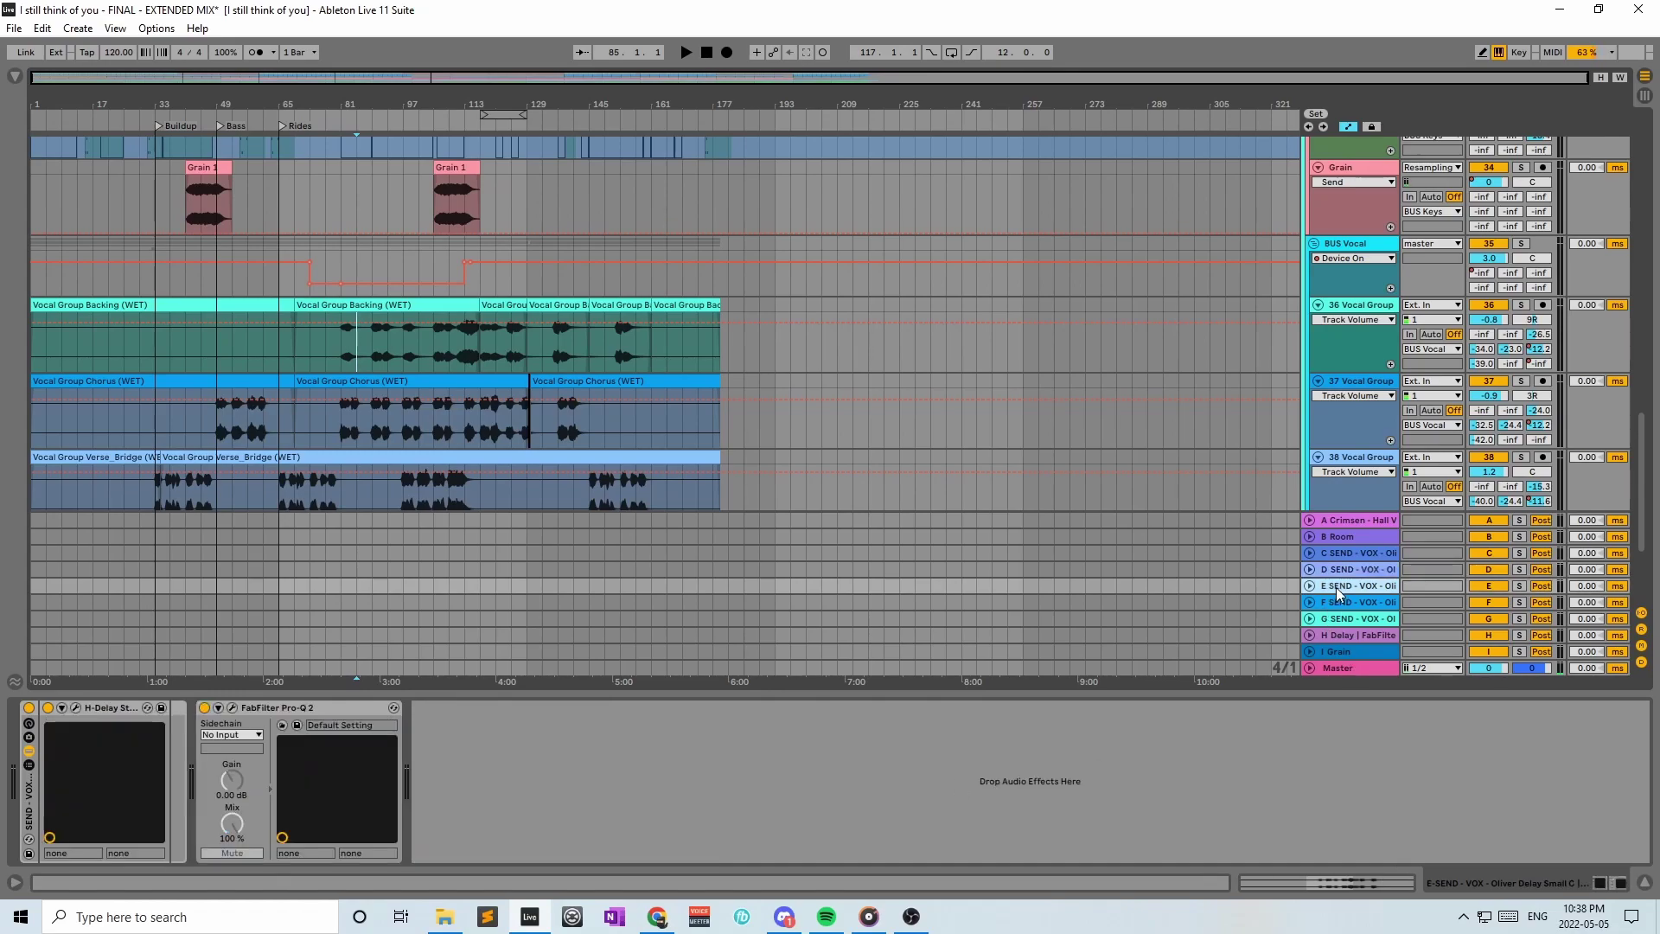
left_click(76, 708)
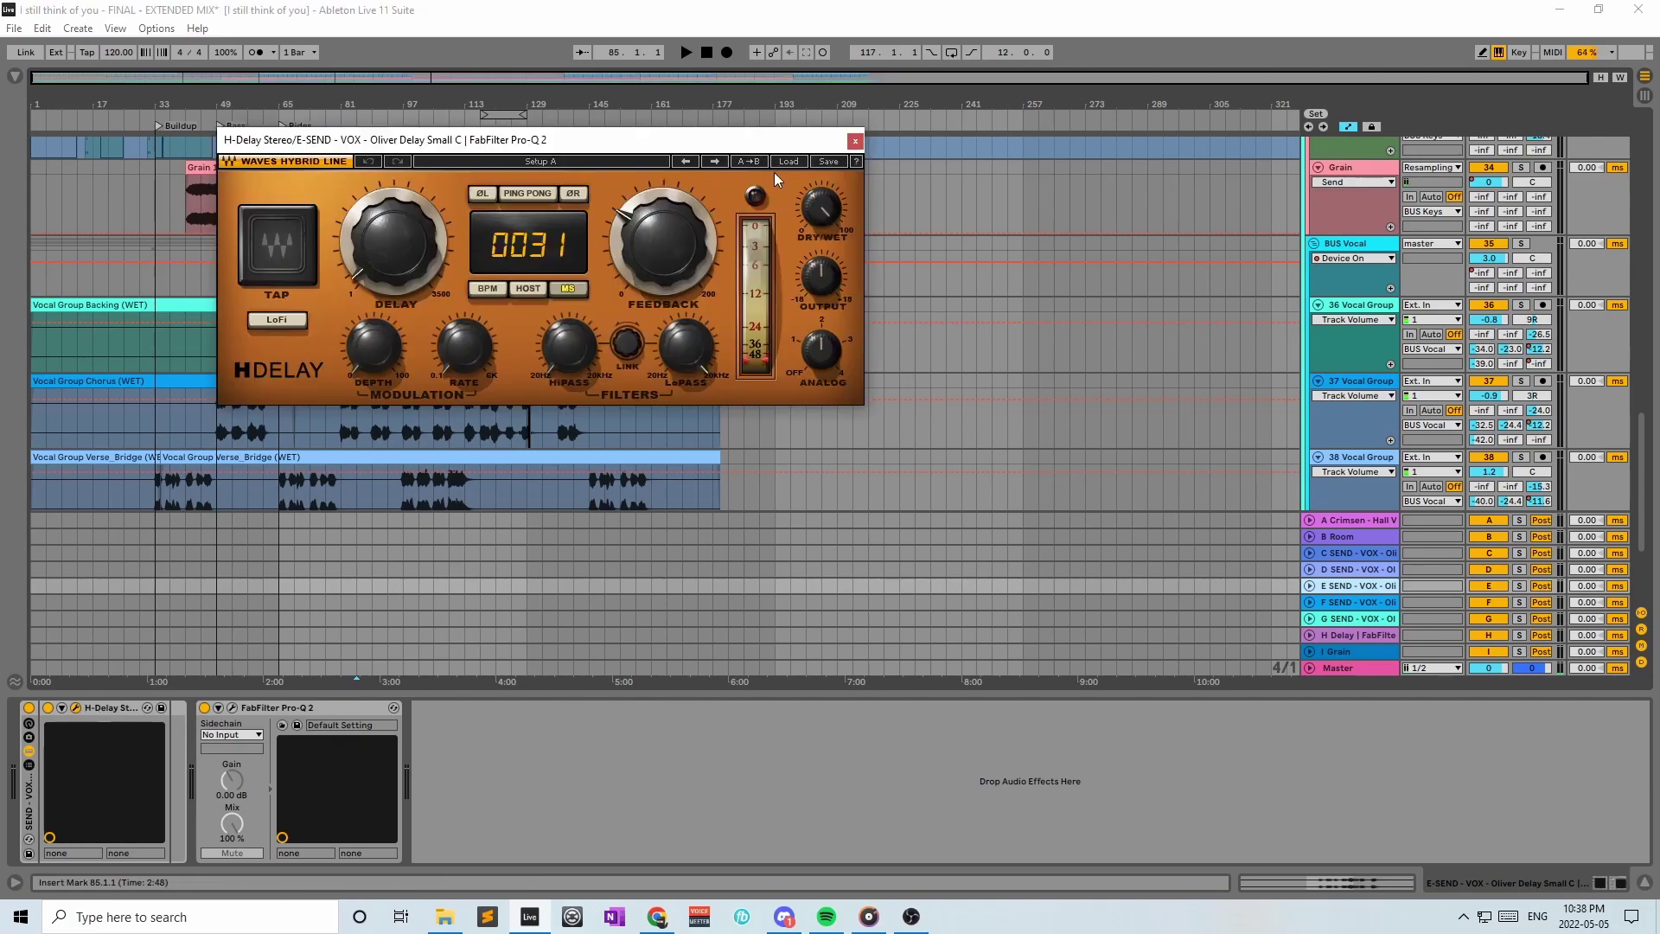
left_click(857, 141)
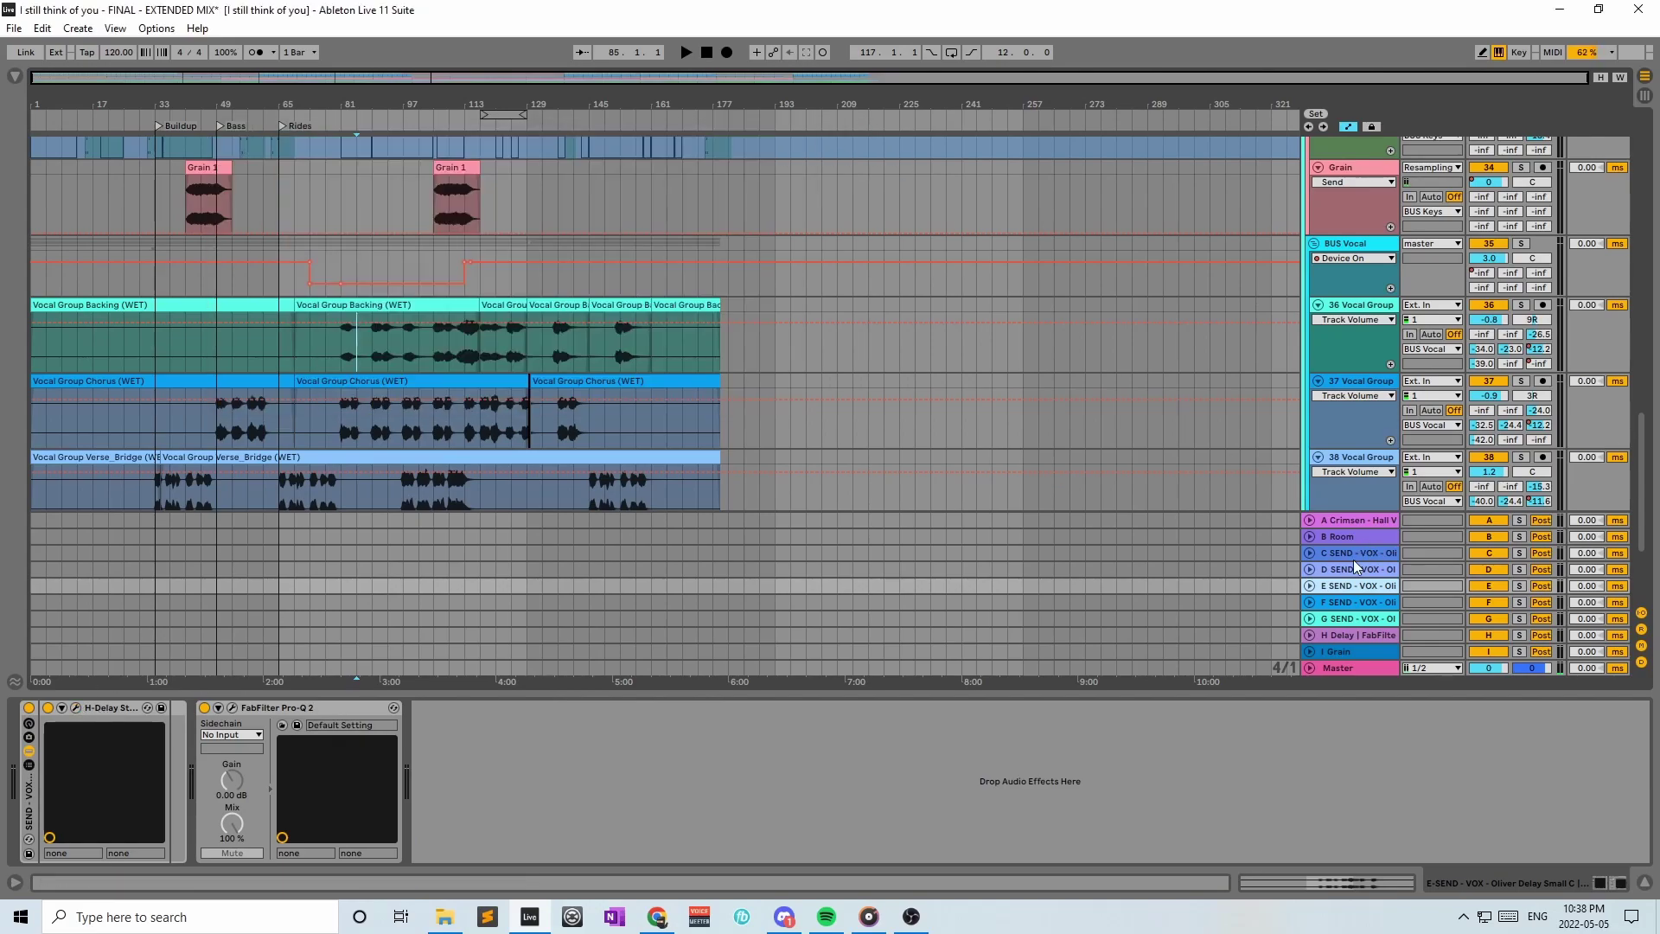
Review the F vocal send's Ping delay and Feedback automation and the G vocal send's doubler chain, then hide the device view
left_click(1362, 602)
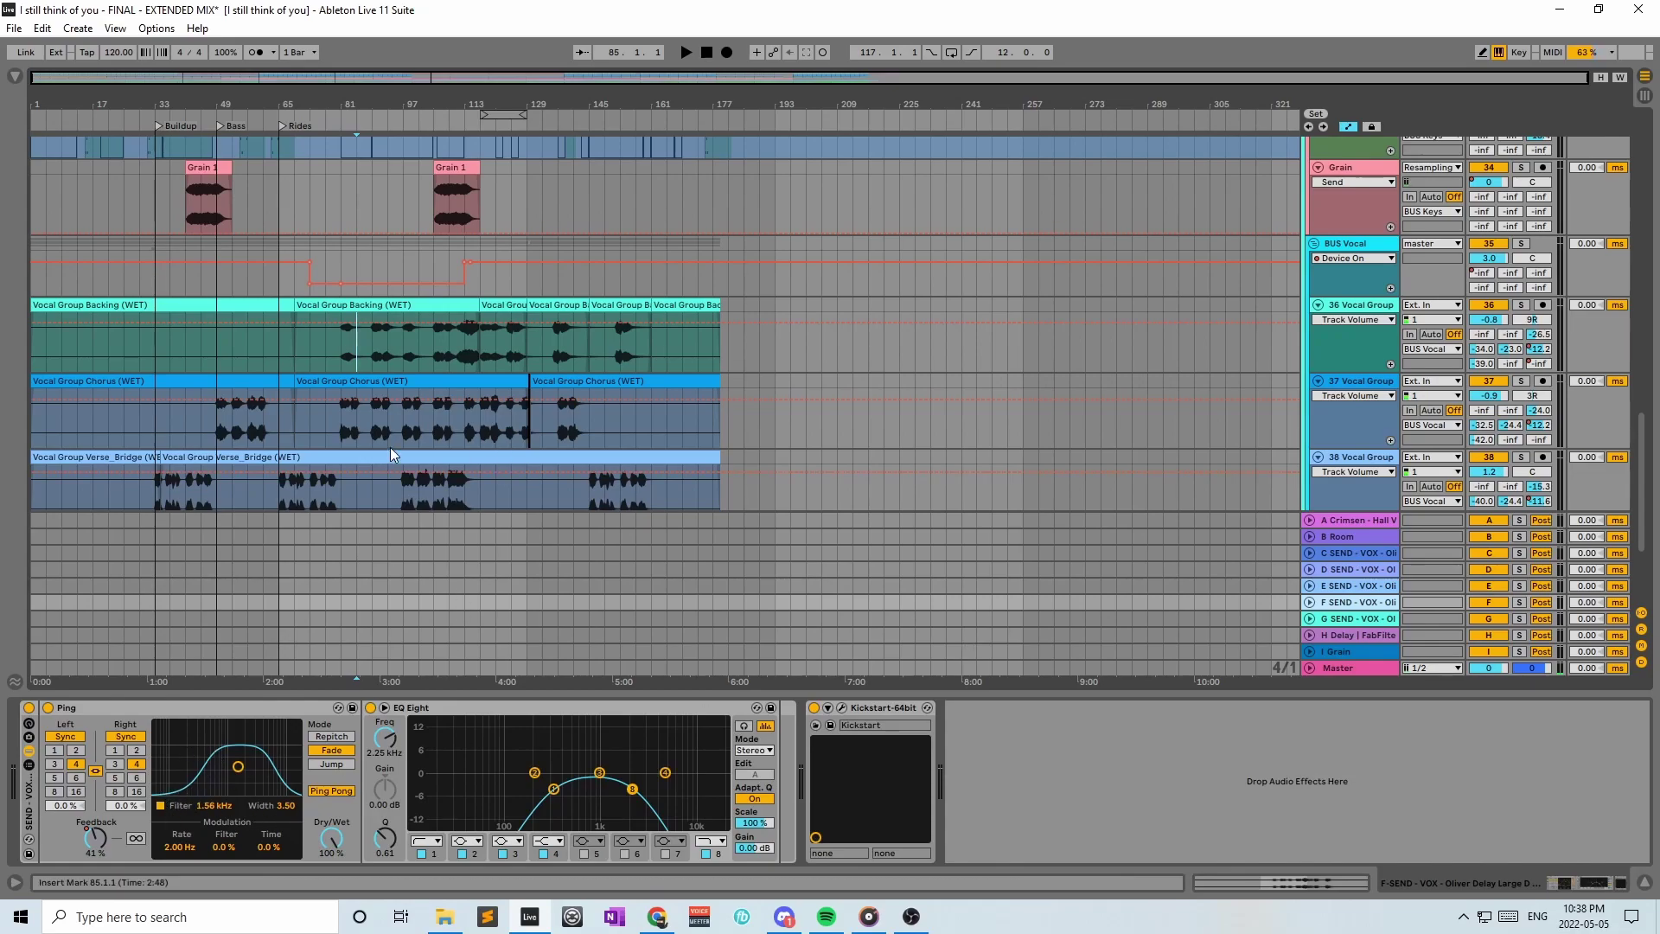
scroll(297, 424, "down", 2)
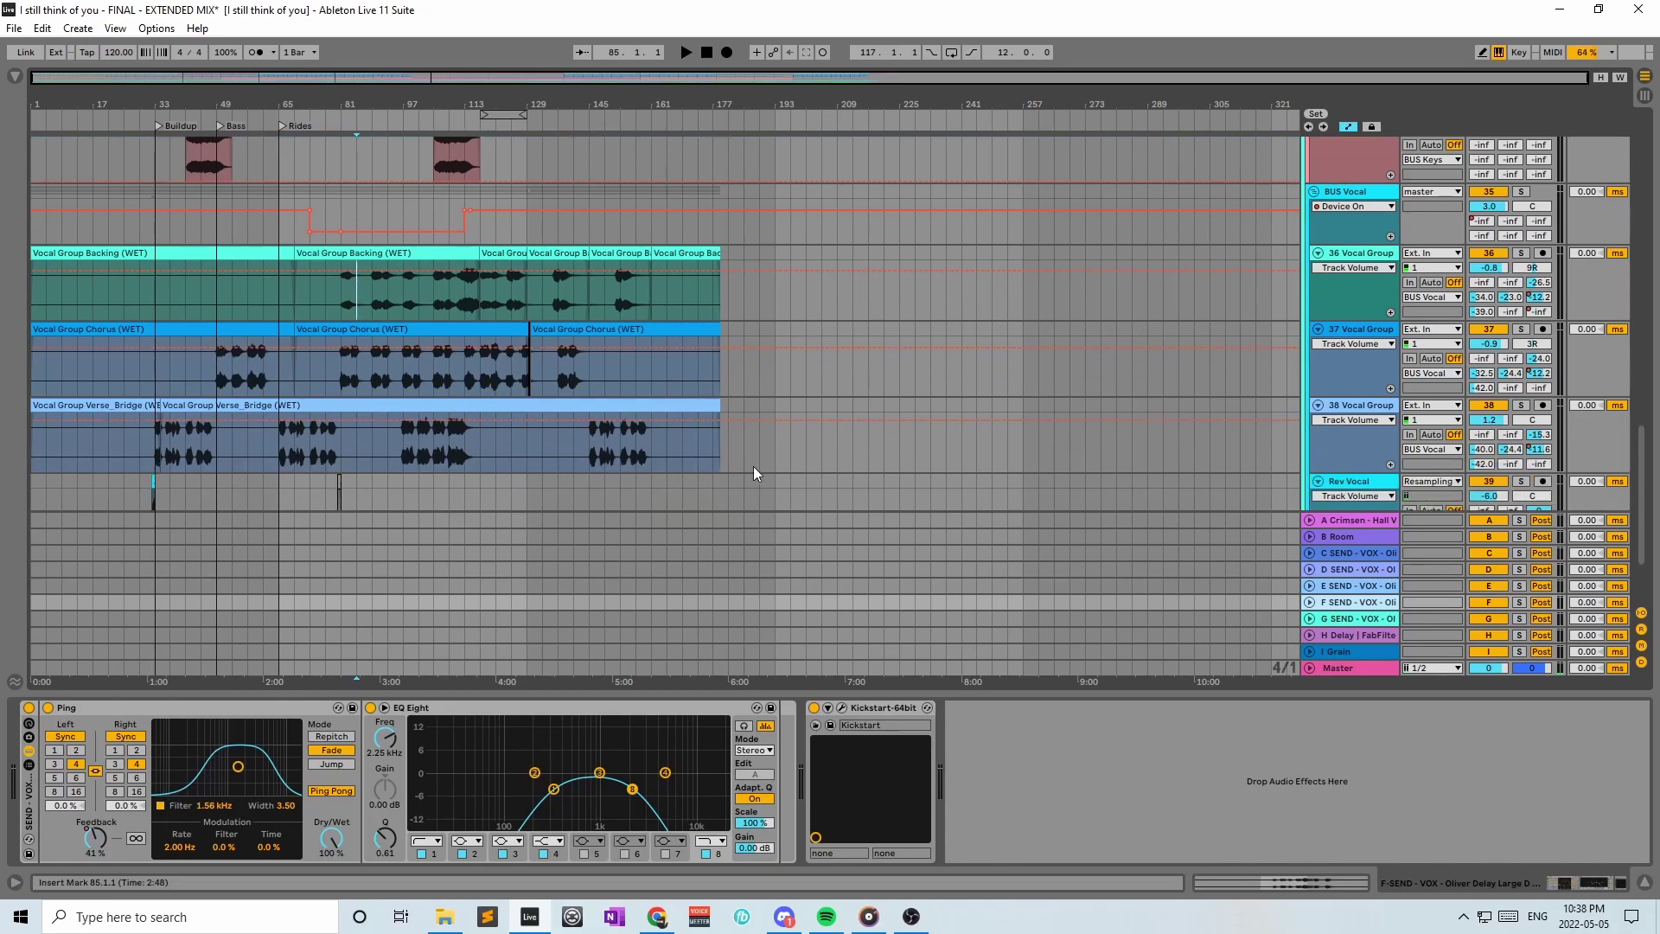
left_click(1311, 603)
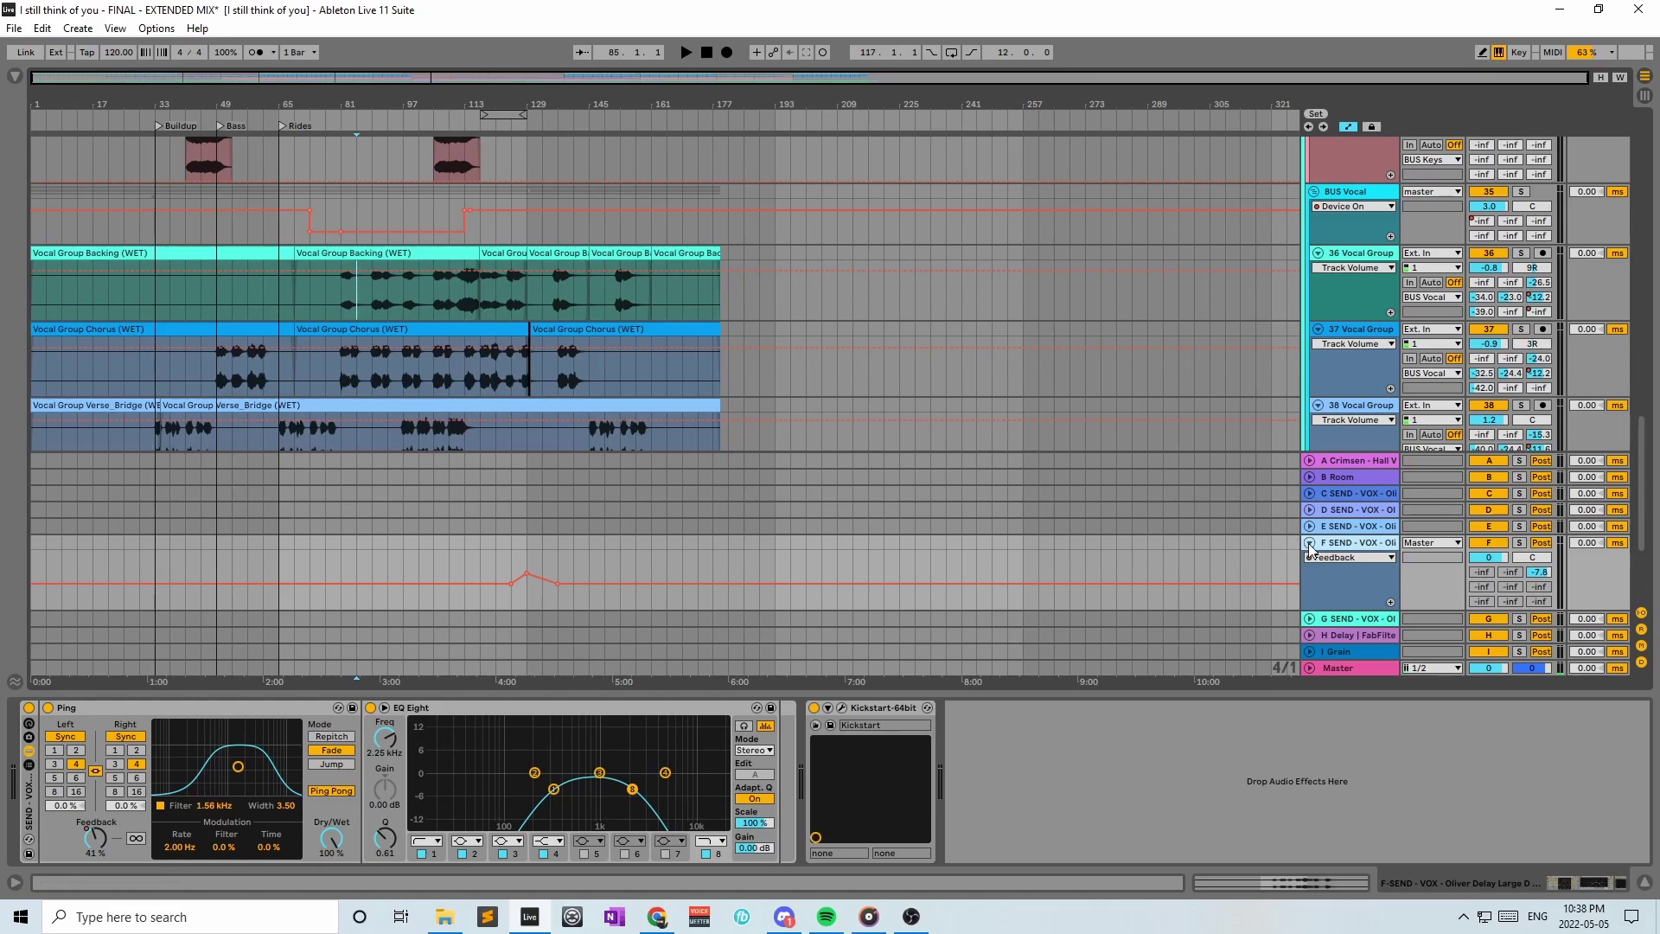
left_click(1311, 547)
left_click(1349, 619)
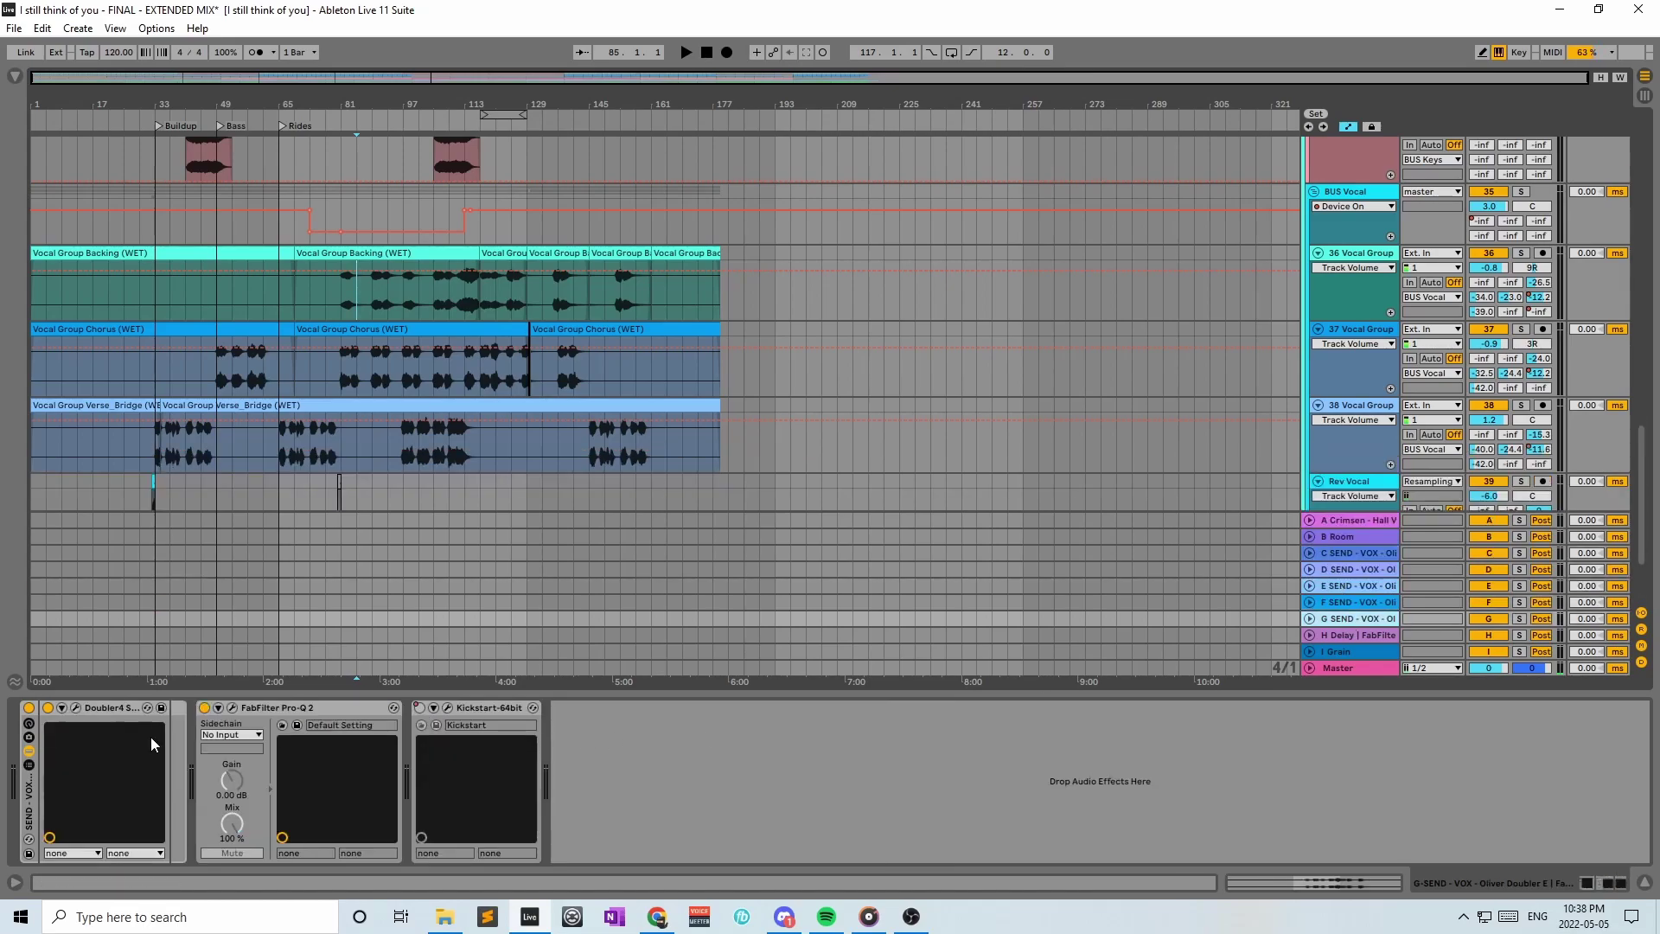
left_click(1644, 883)
Fold the BUS Vocal group and unfold the Pad group to show its tracks
scroll(1184, 450, "up", 3)
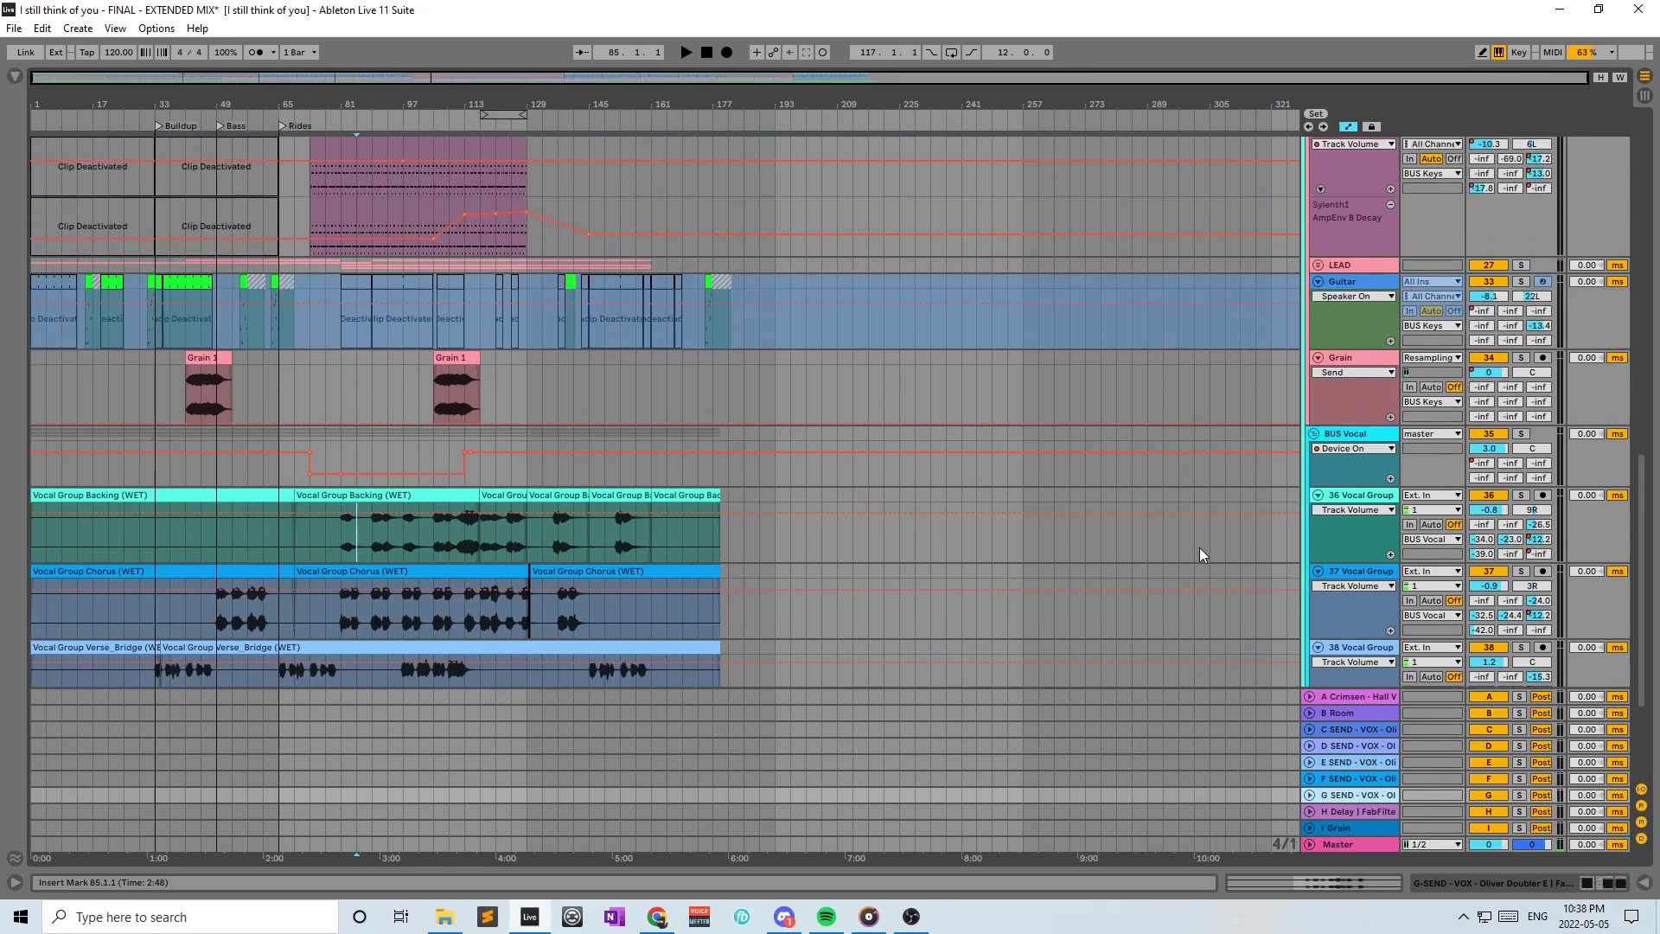
scroll(1201, 548, "up", 1)
left_click(1315, 507)
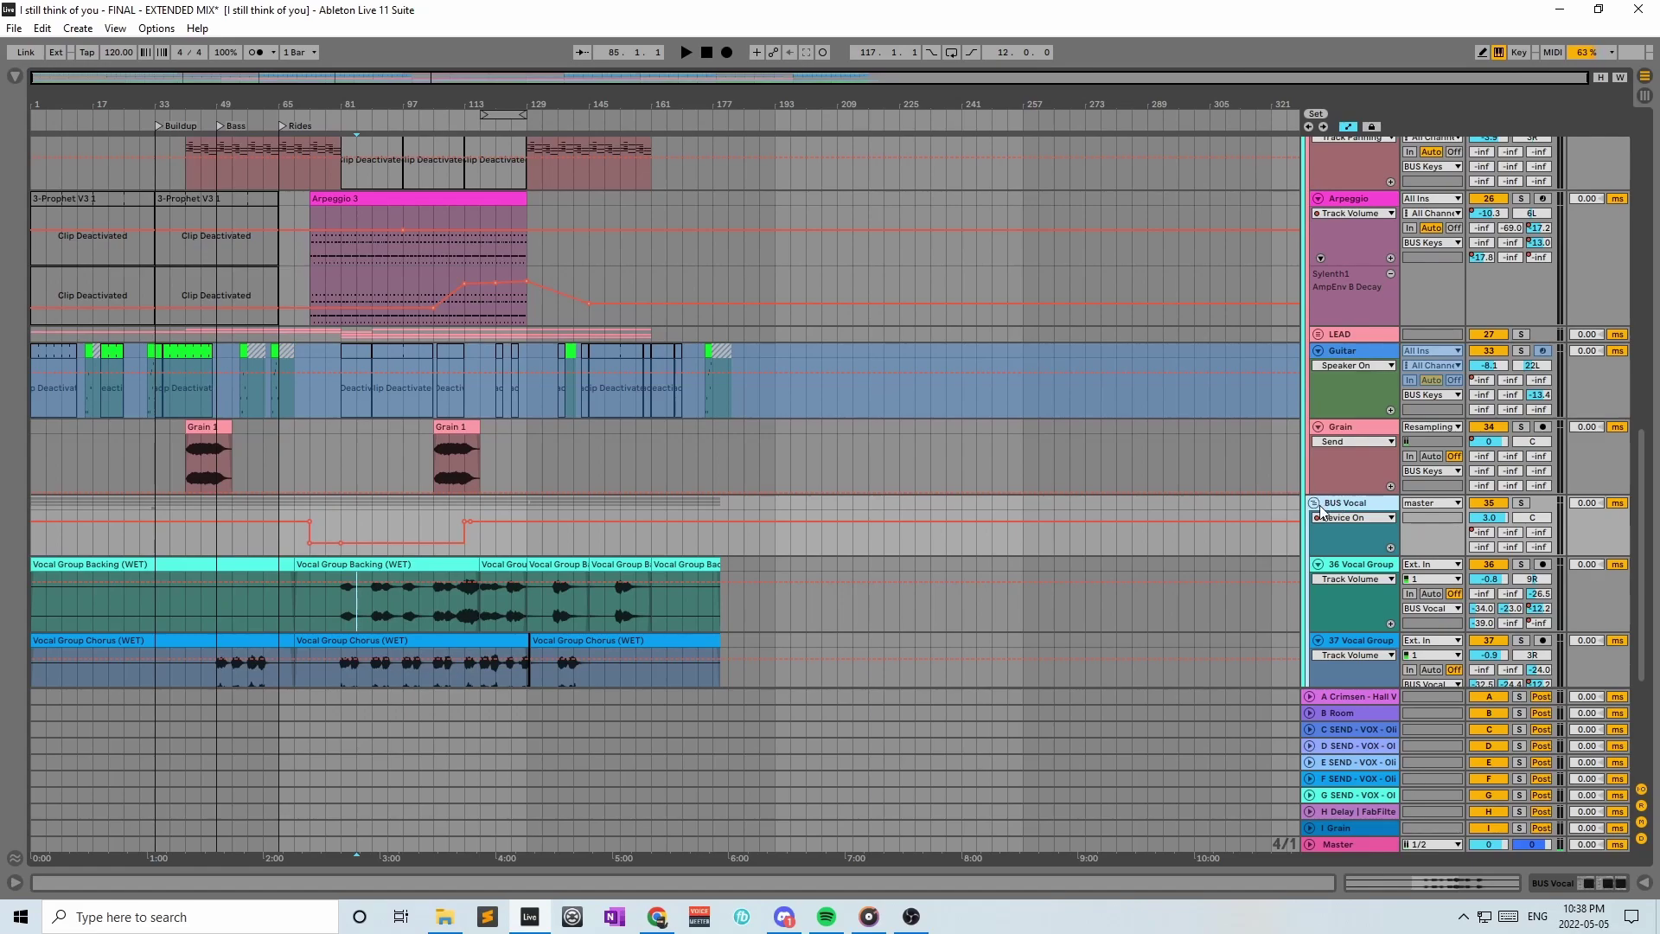
left_click(1313, 503)
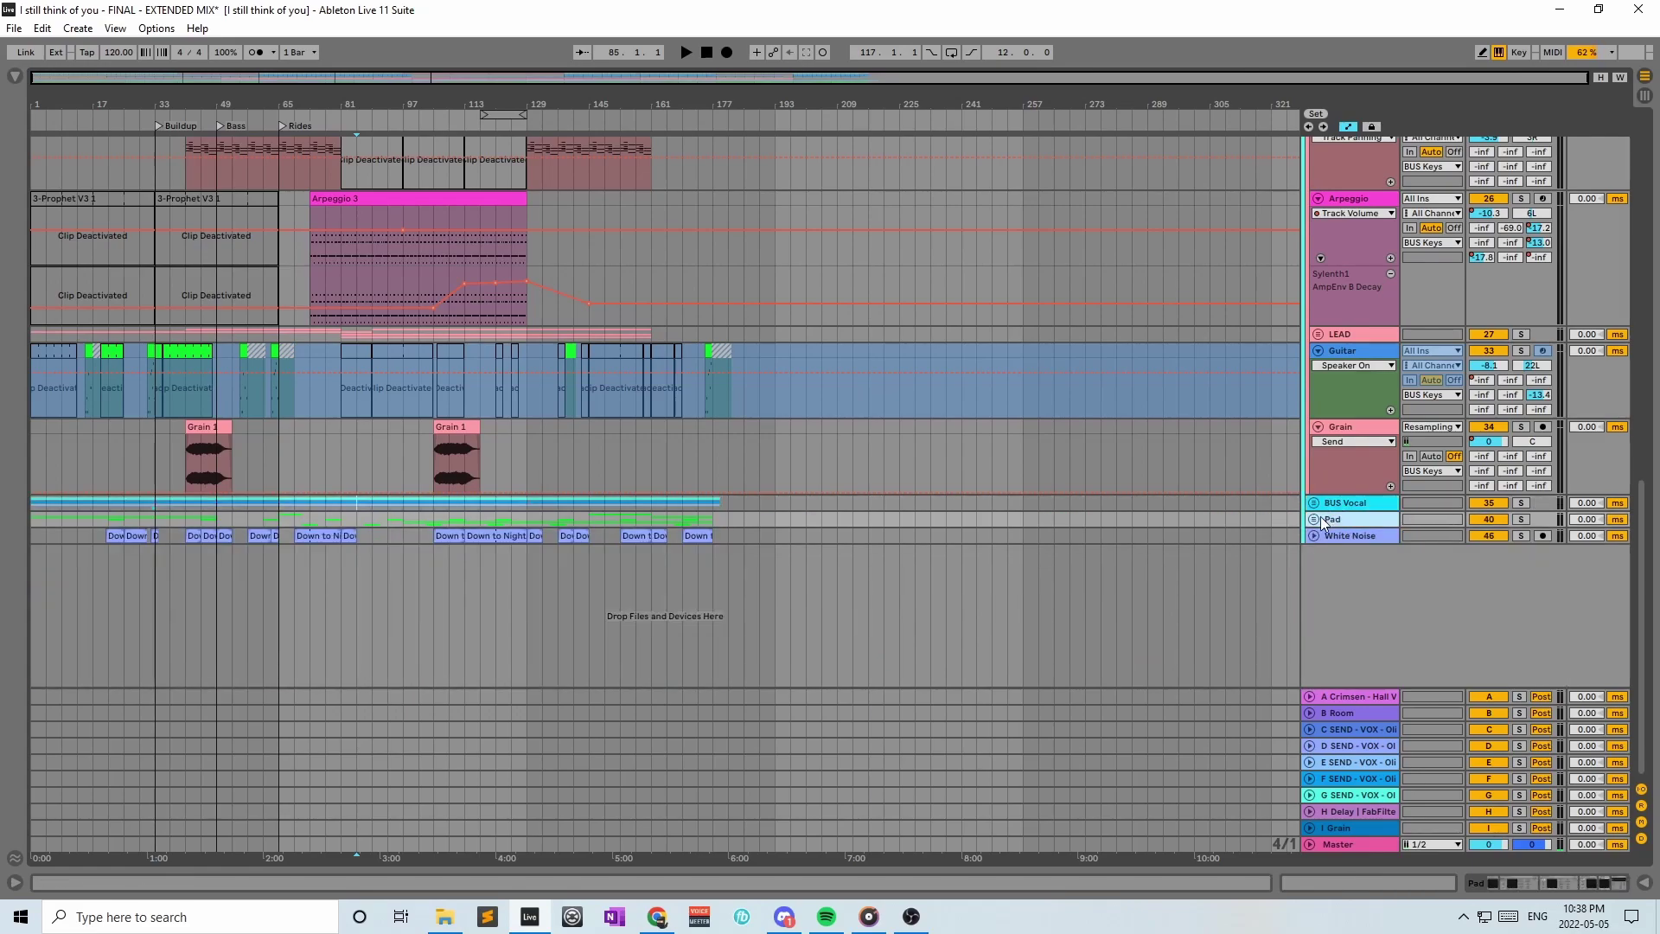
left_click(1314, 519)
Select the Strings clip at bar 97 in the Pad group and show the Strings track's device chain
scroll(1310, 517, "down", 5)
scroll(795, 510, "down", 2)
left_click(434, 508)
left_click(1578, 883)
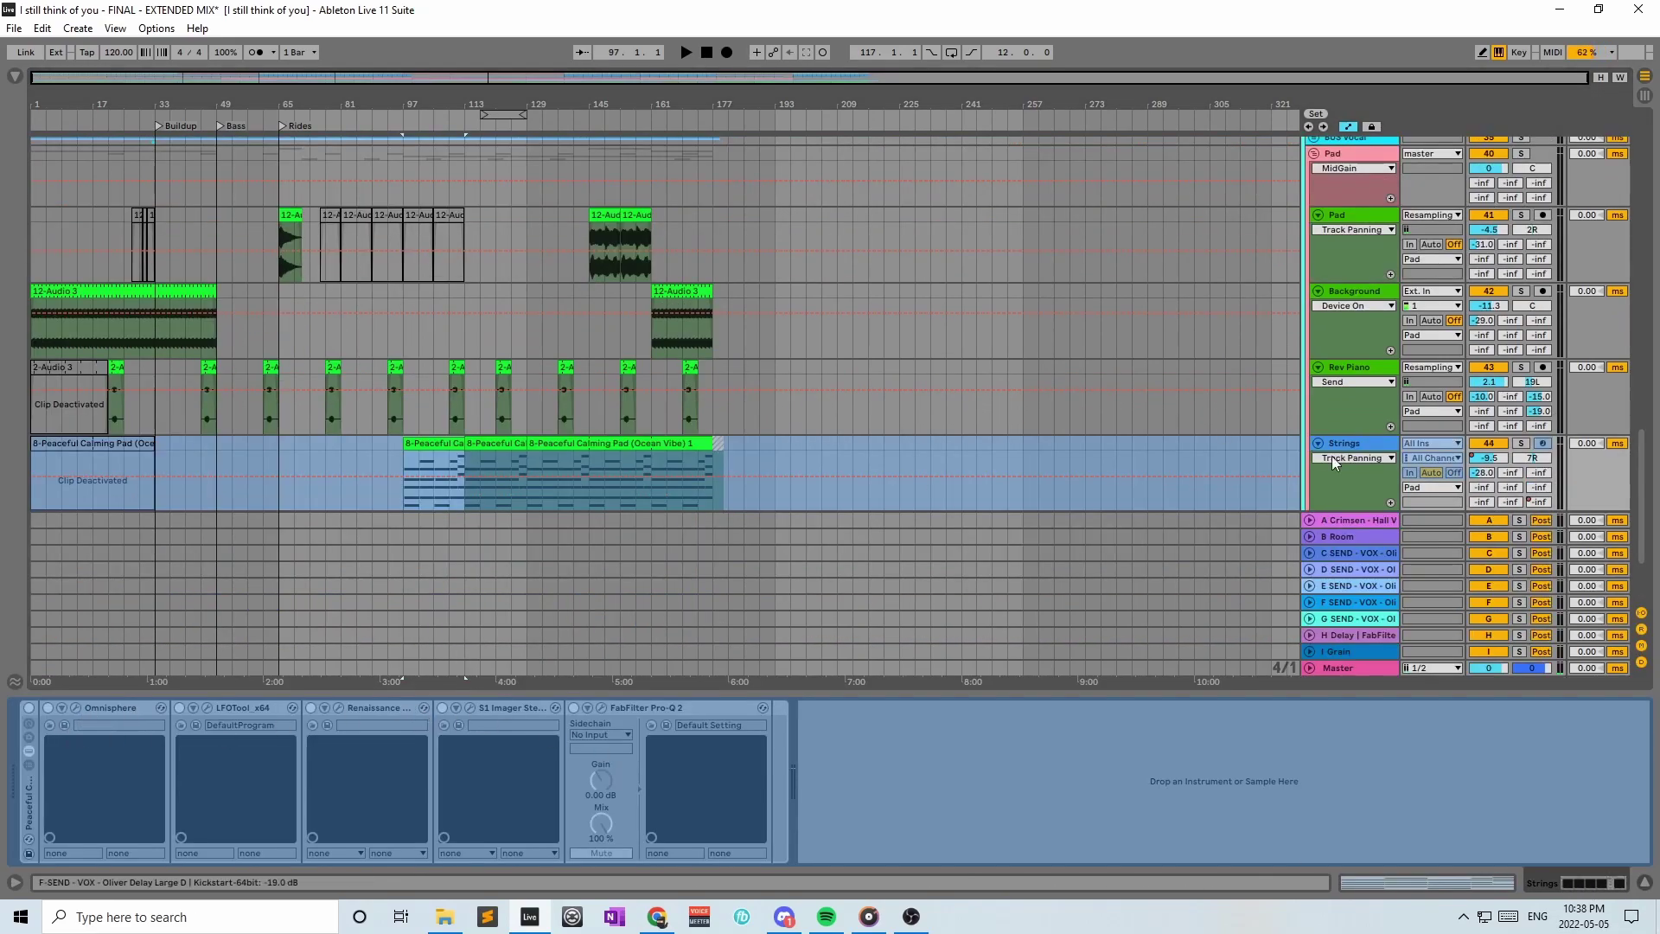
left_click(1357, 448)
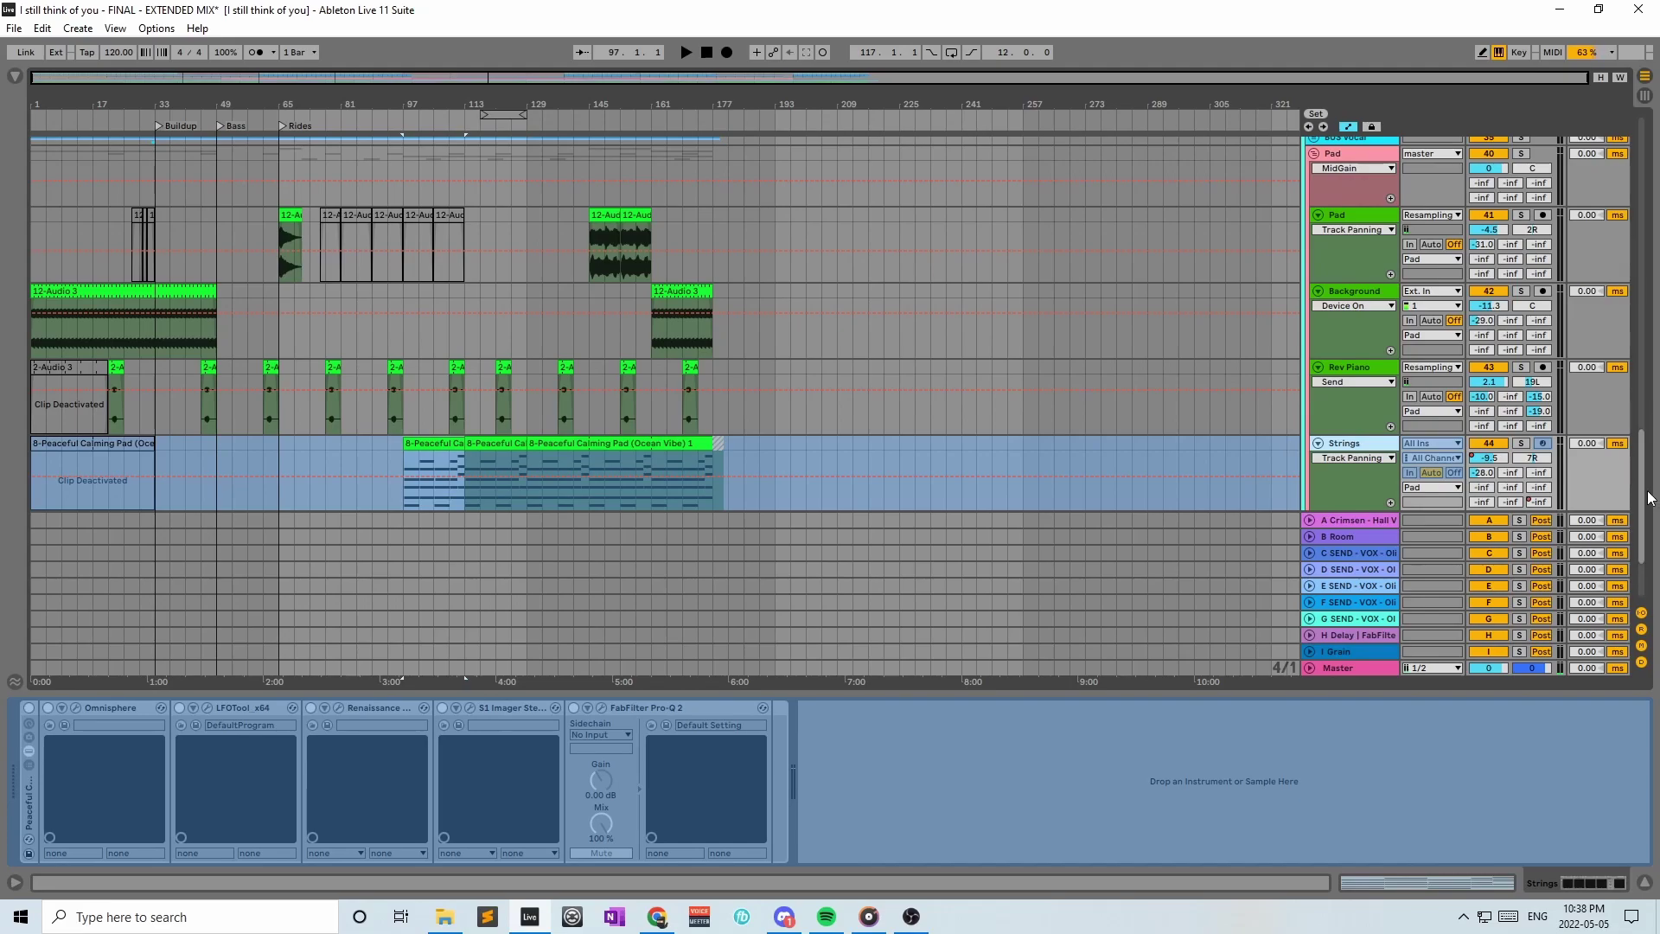
Review the lower tracks of the Pad group, select the Strings clip at bar 113, and briefly solo the Strings track
scroll(1649, 482, "down", 3)
left_click_drag(1649, 482, 1646, 536)
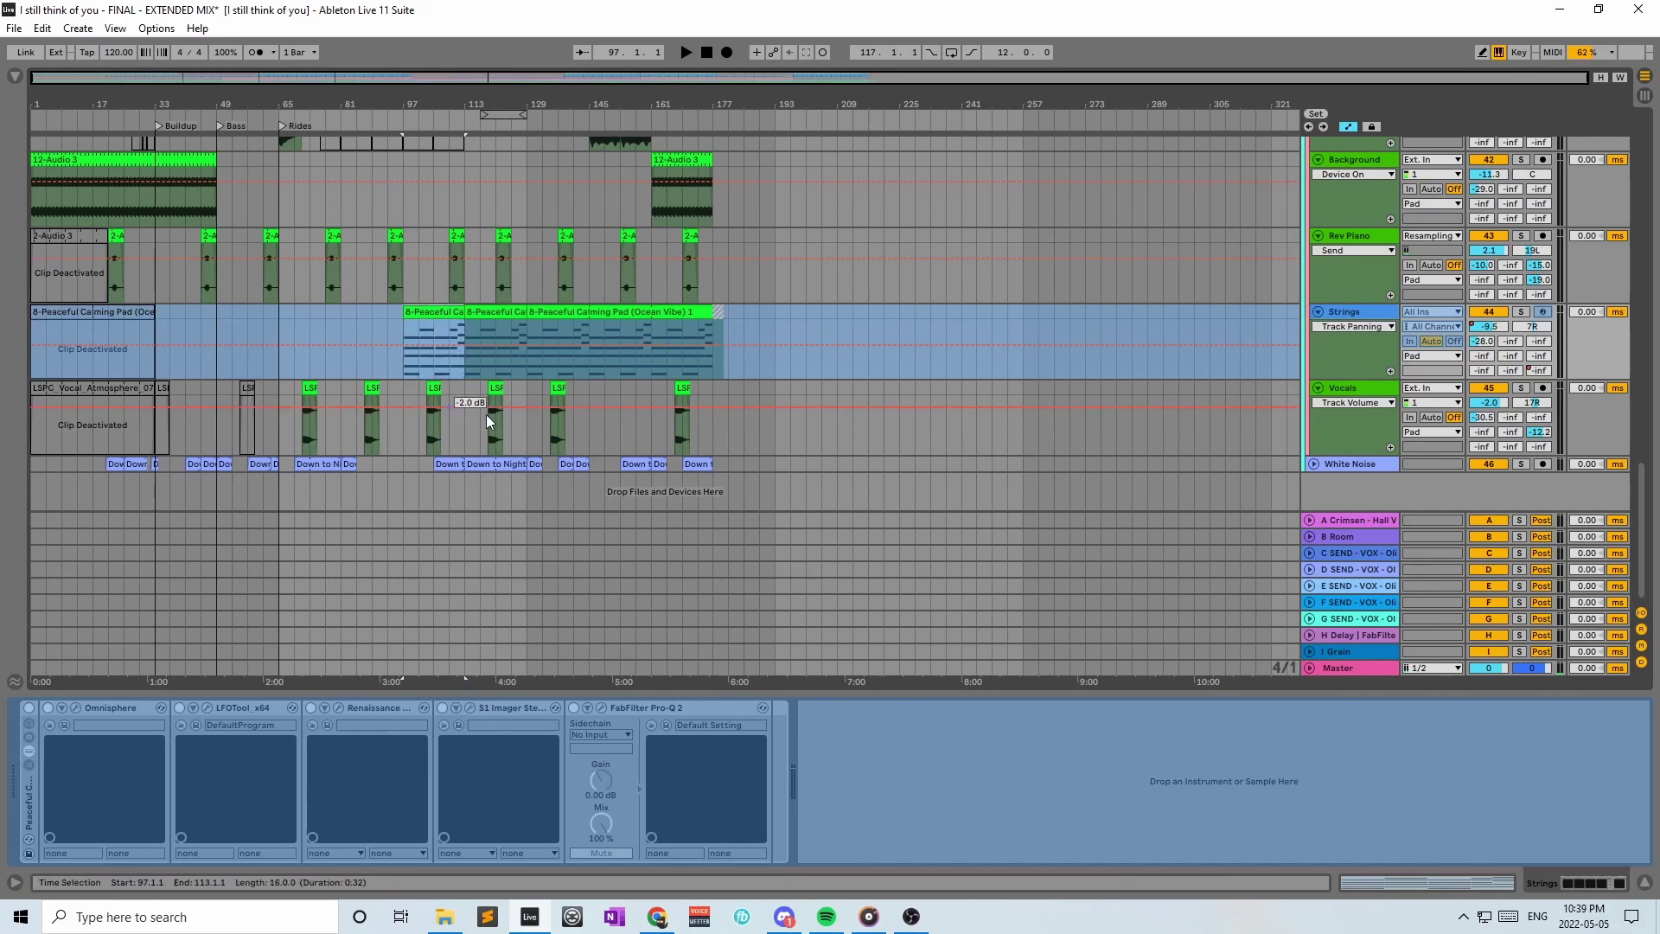
left_click(1354, 319)
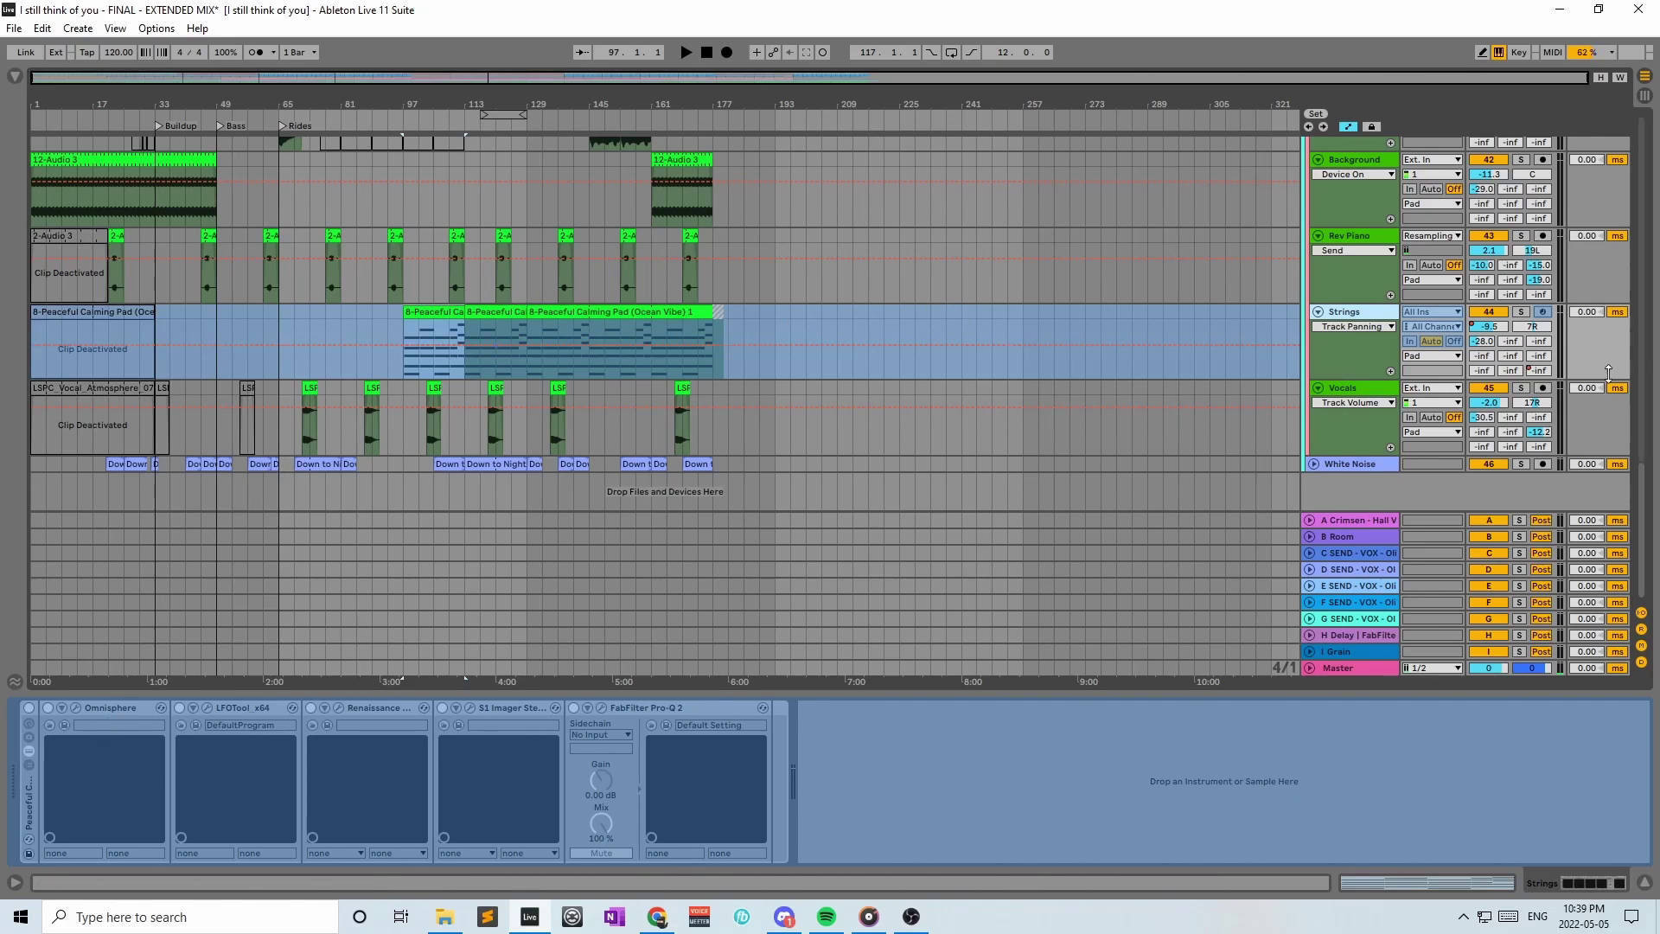
left_click(494, 309)
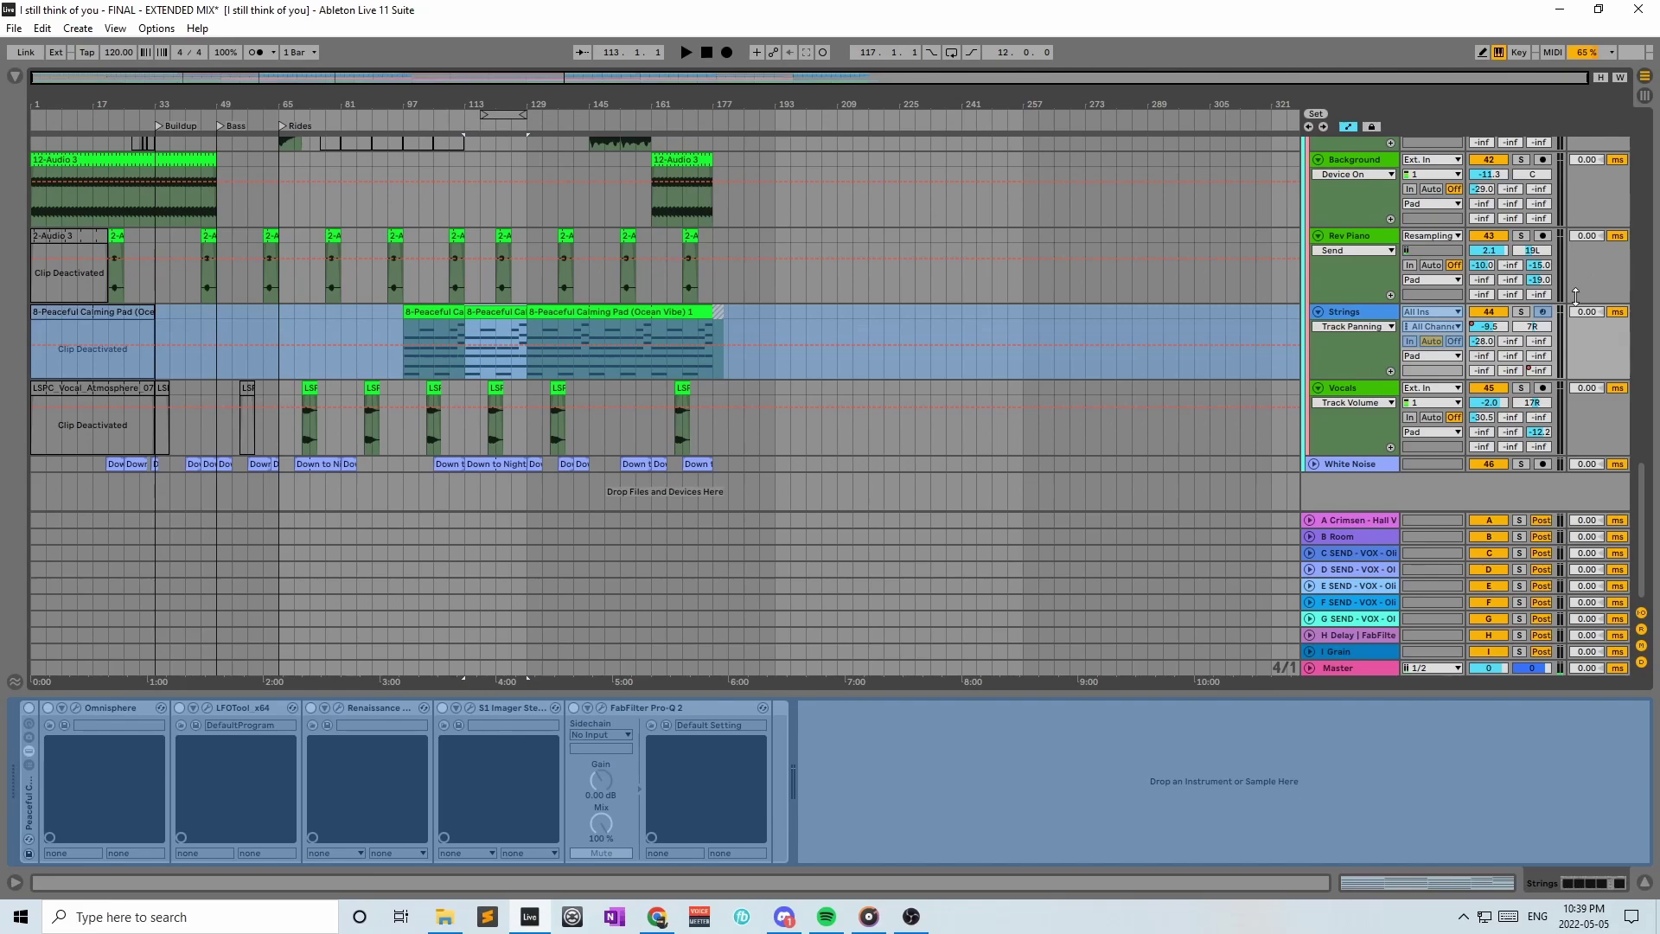
left_click(1520, 311)
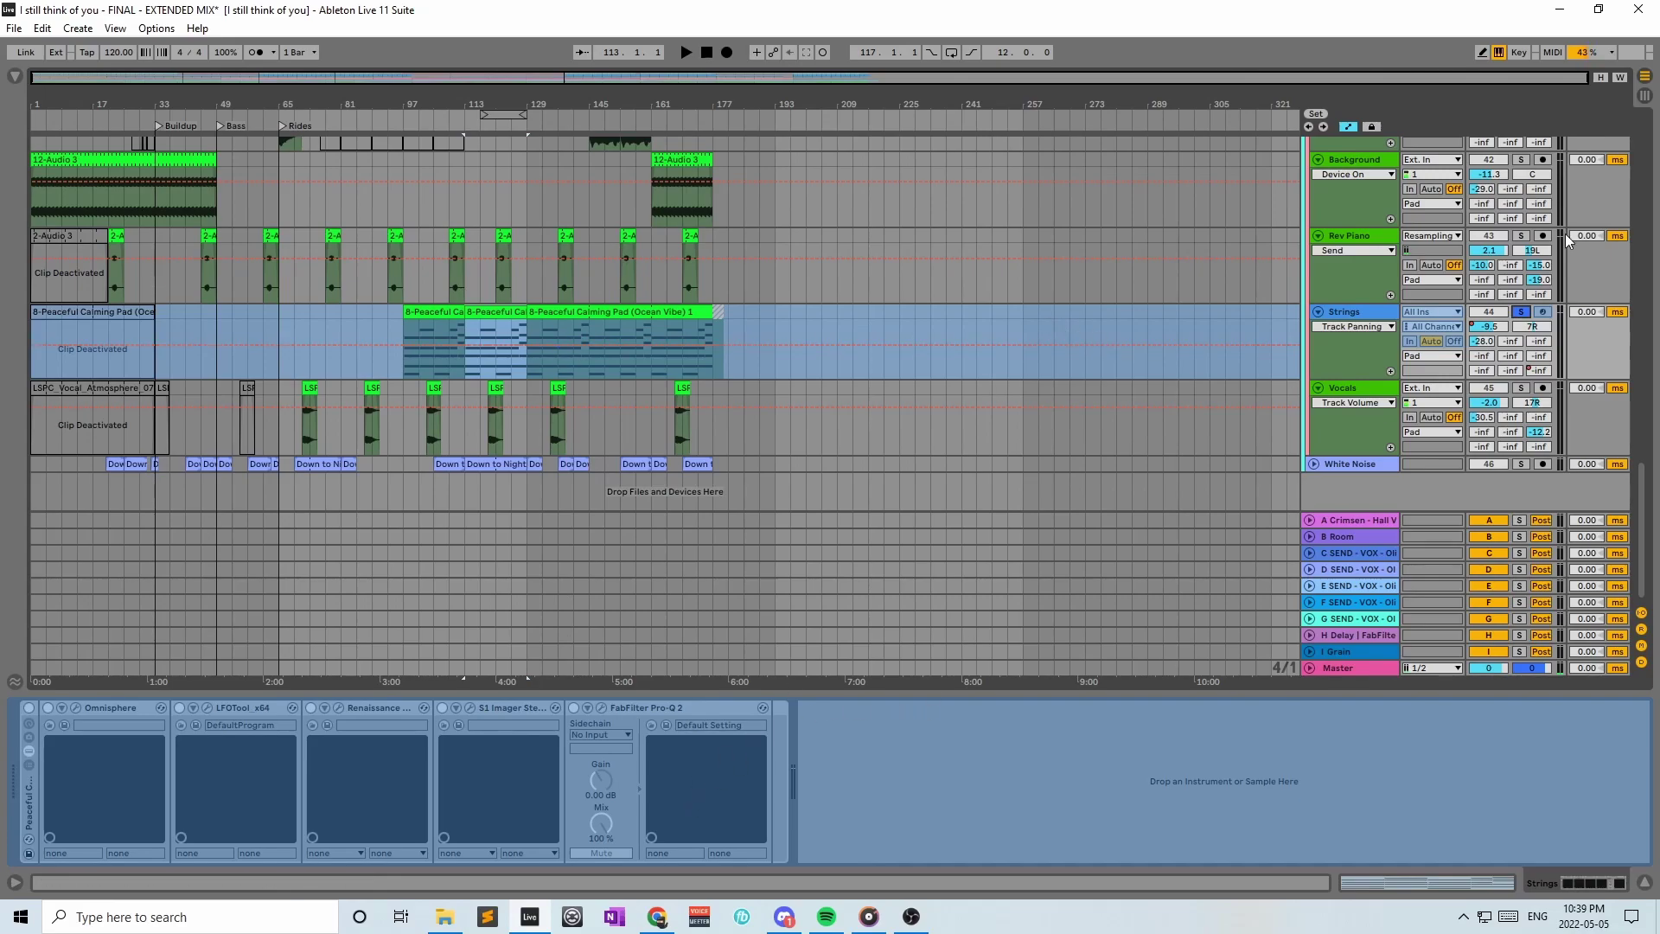
left_click(1526, 312)
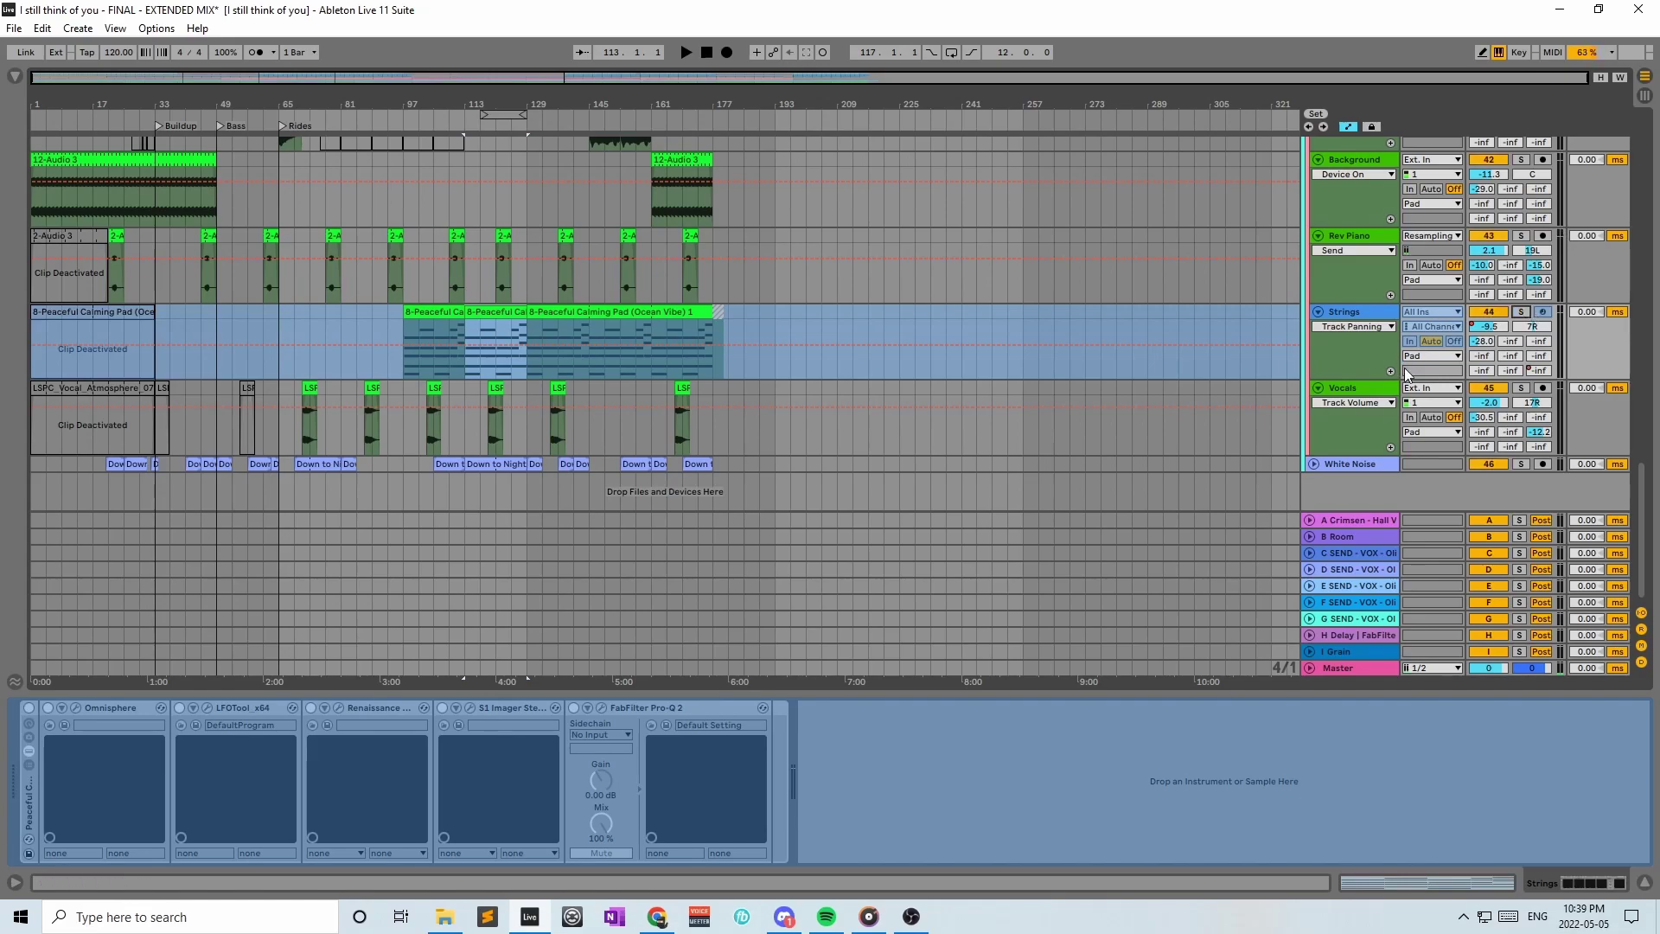
Solo the Vocals track in the Pad group and audition its clip at bar 135
left_click(1522, 389)
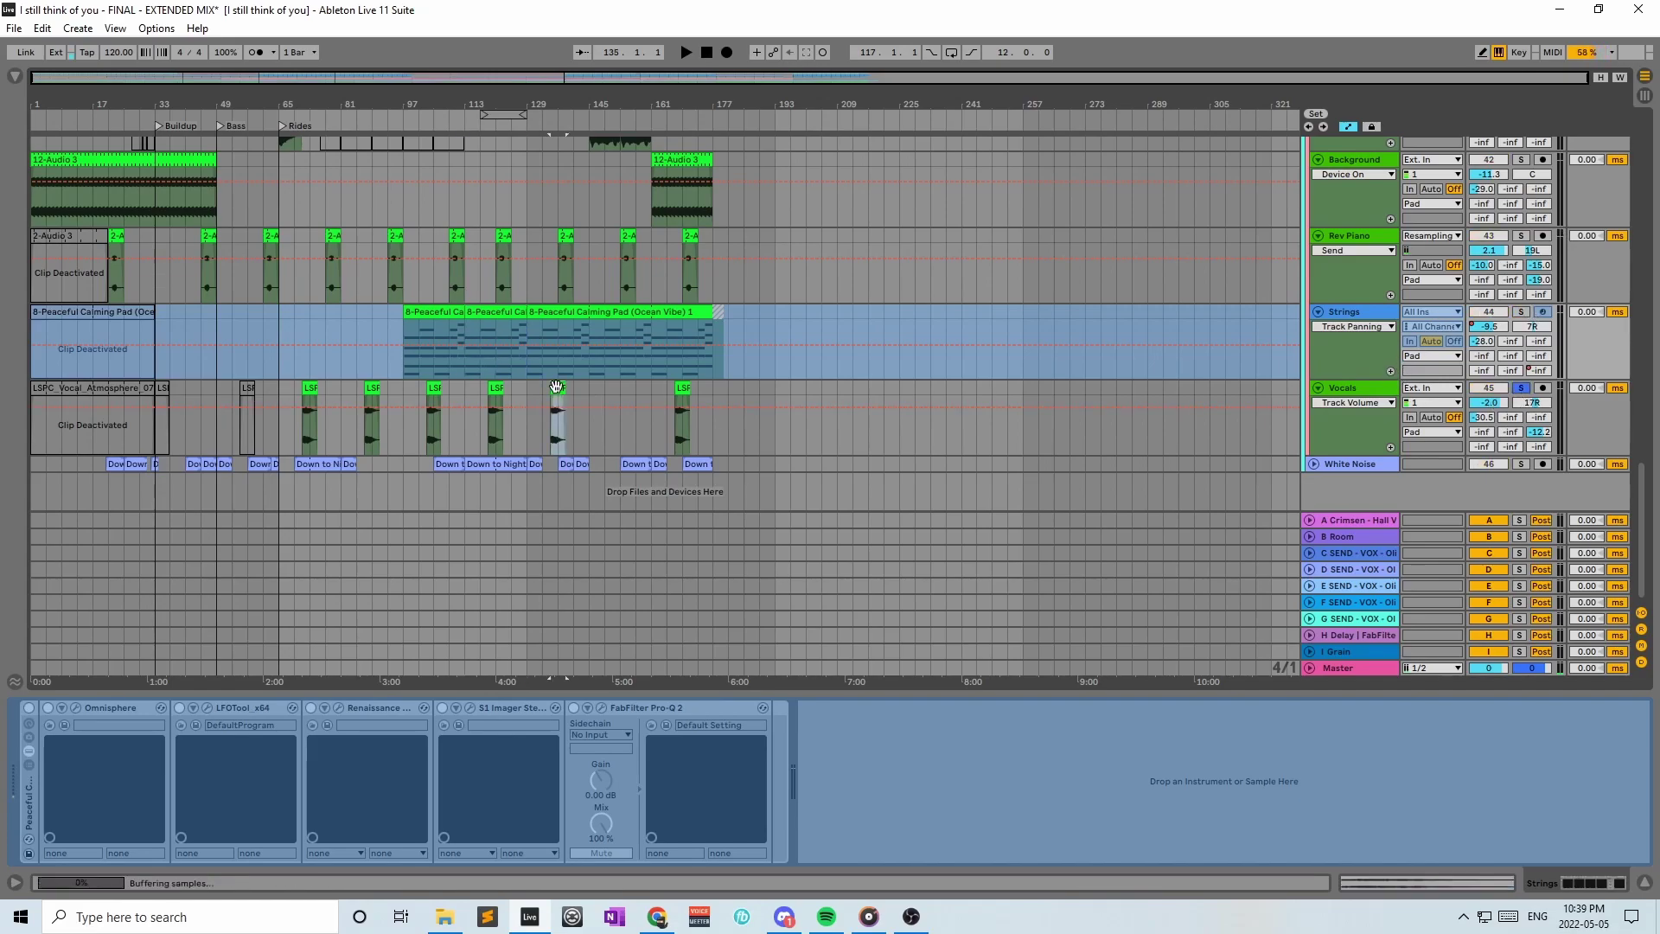
left_click(556, 388)
key("space")
key("space")
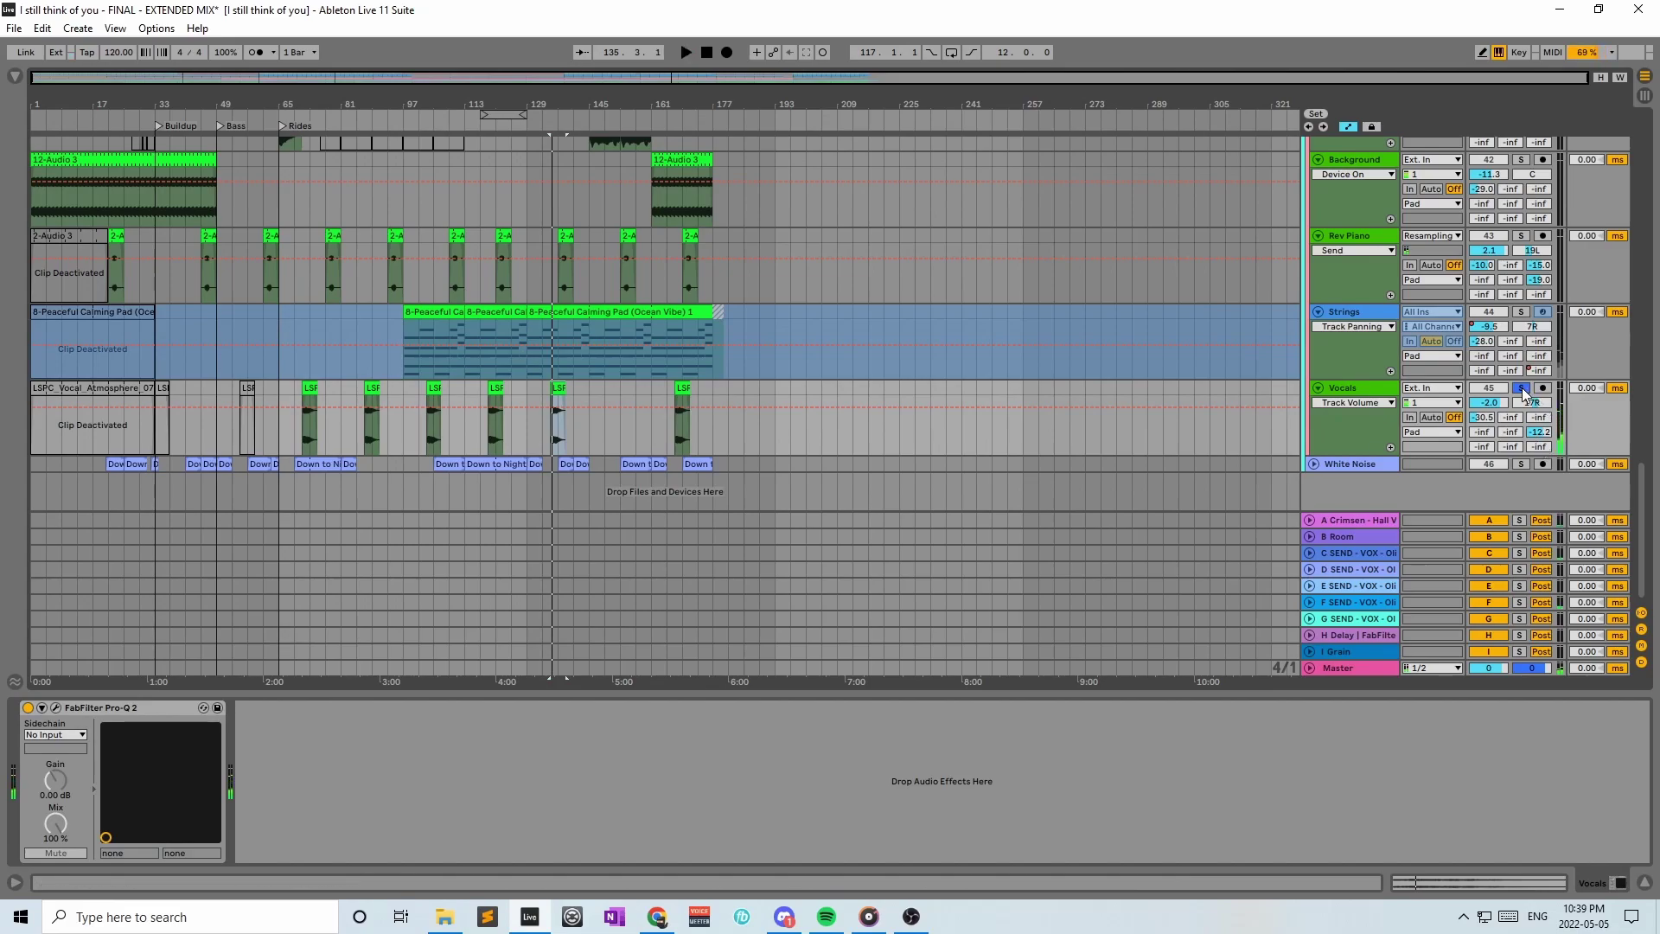
left_click(1375, 379)
left_click(1363, 391)
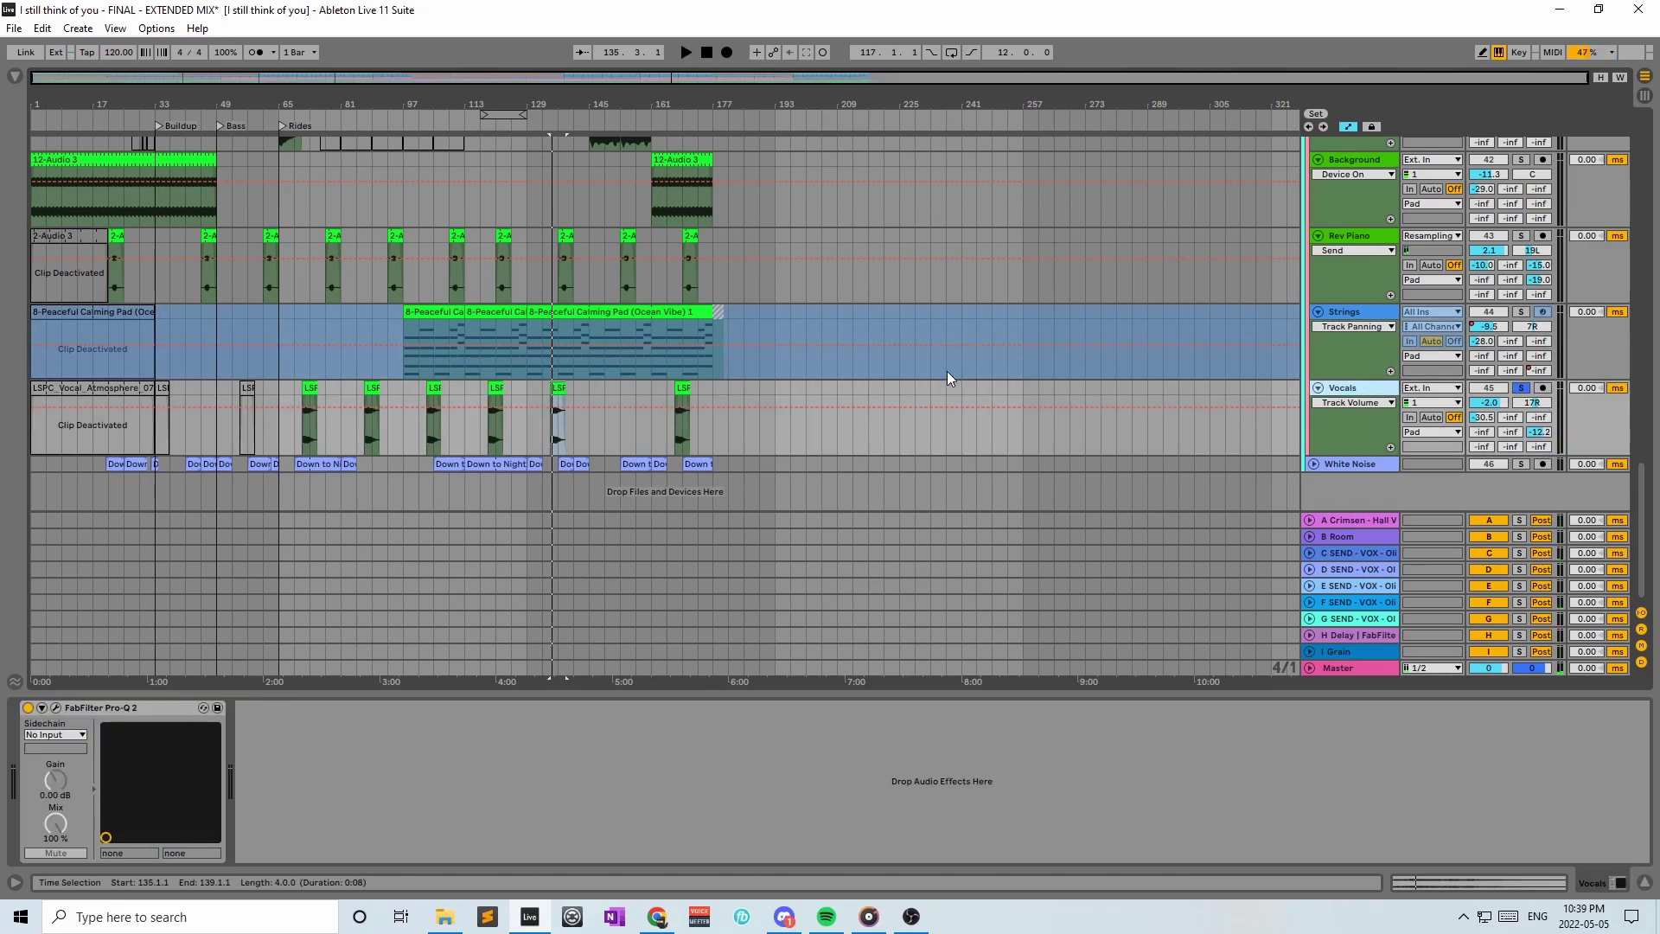
Locate the Vocals clip at bar 71, unsolo the track, and play the full mix from bar 69 to hear the clip in context
key("Left")
key("Left")
key("Left")
key("Left")
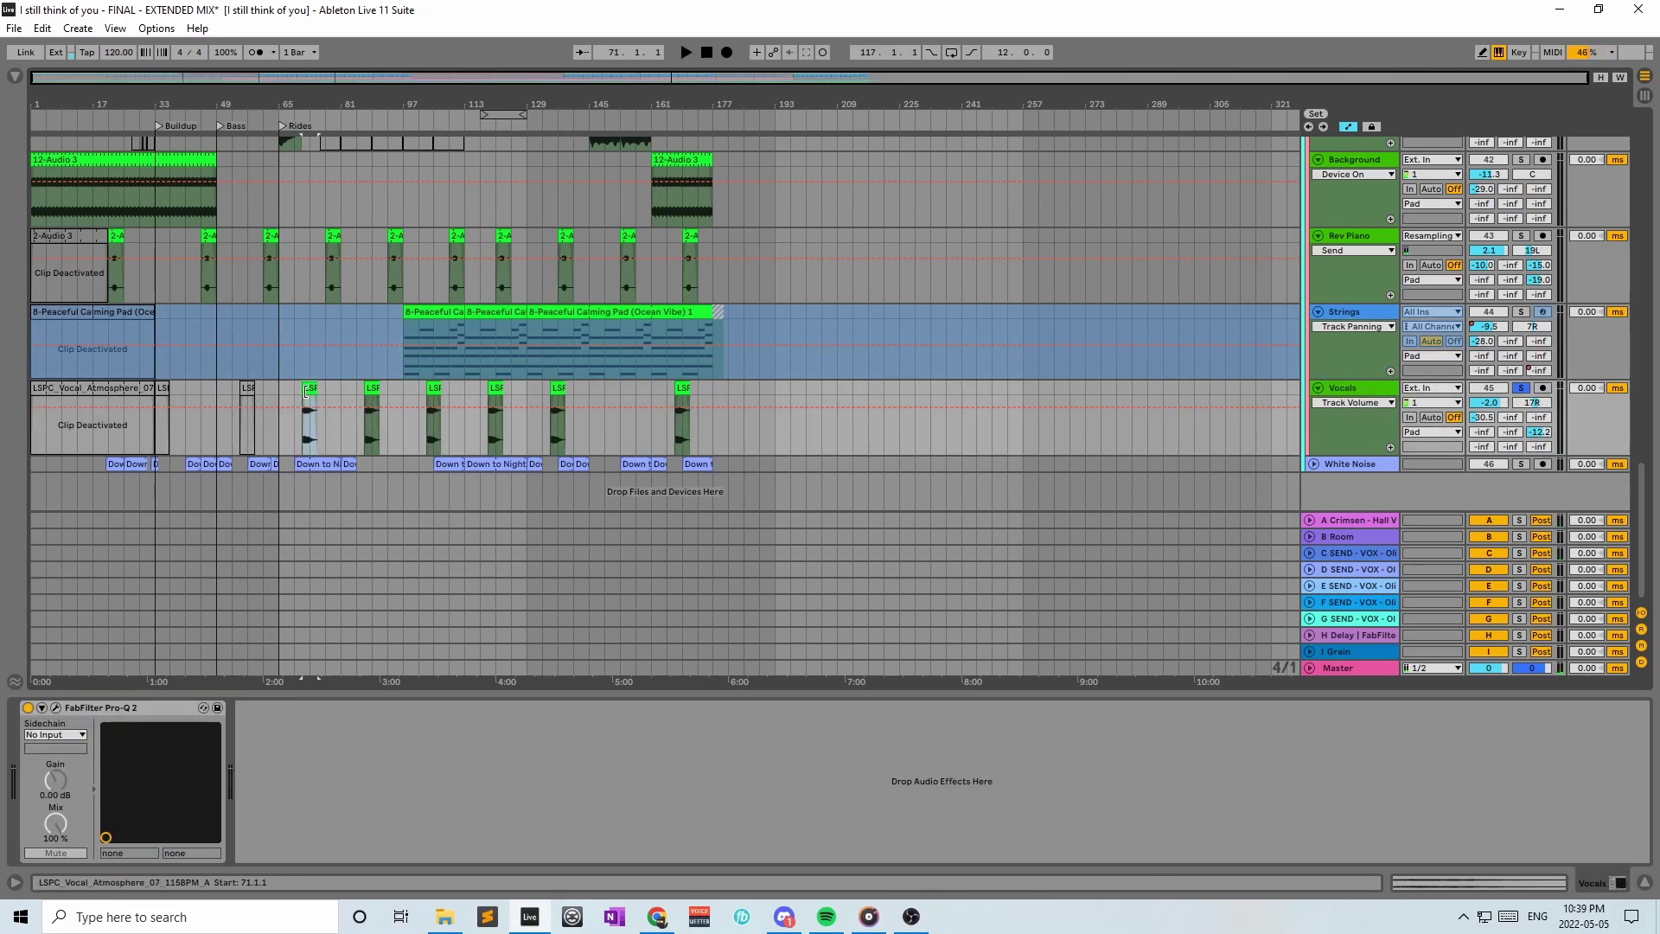
left_click(1527, 388)
key("space")
left_click(297, 389)
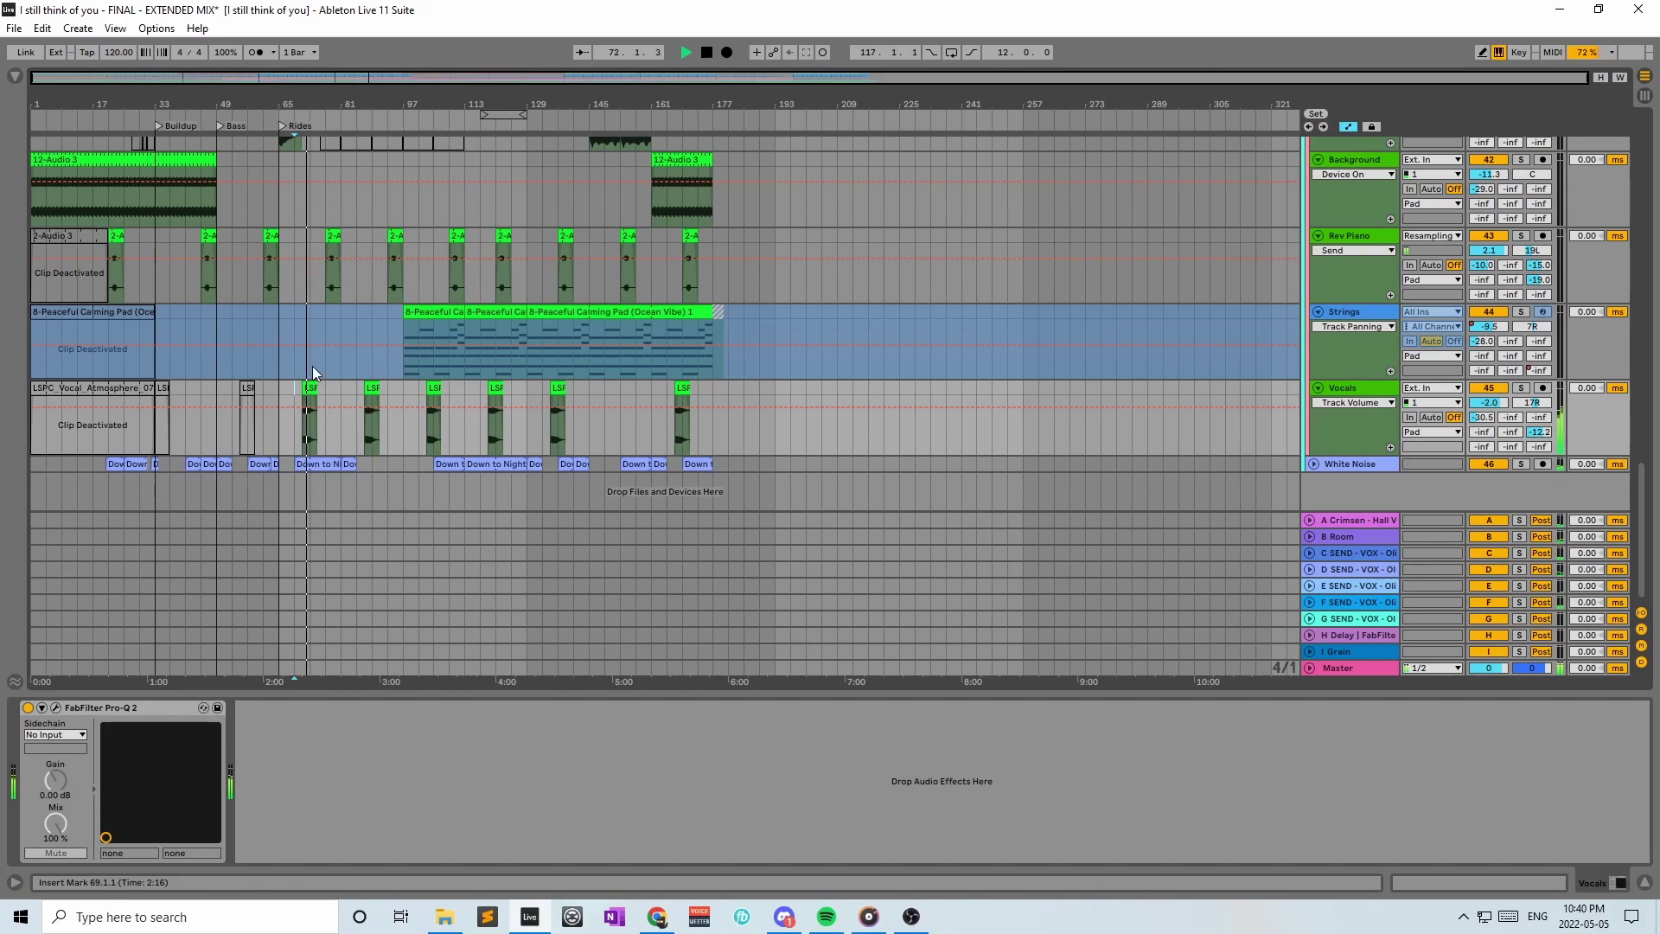
key("space")
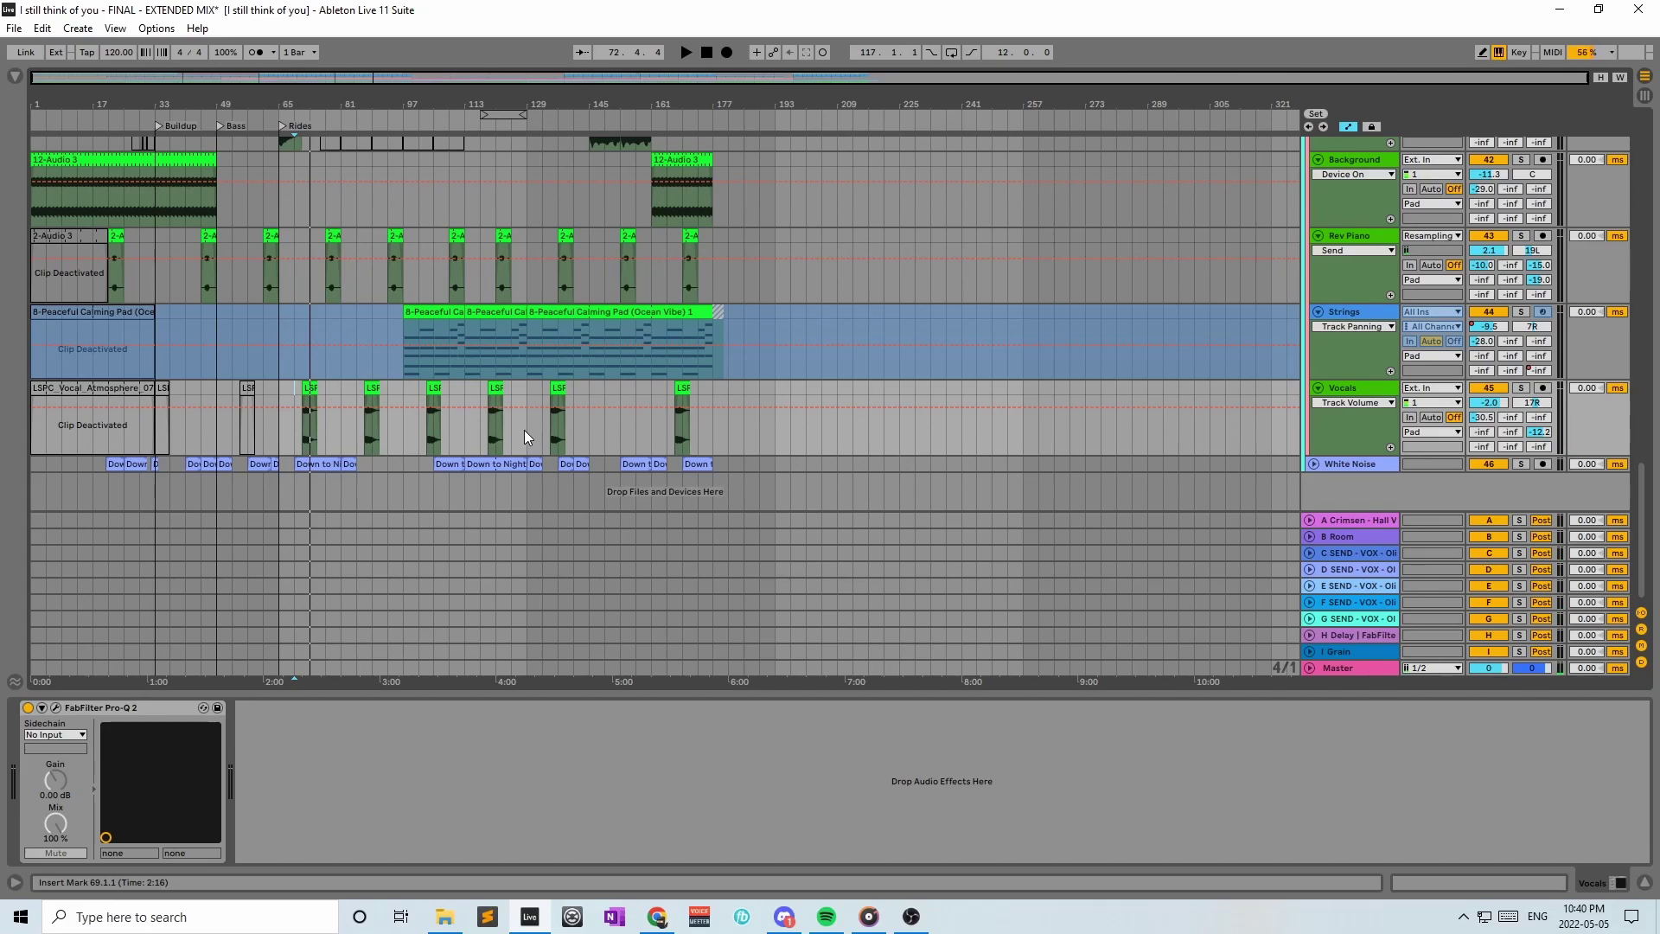
Unfold the White Noise track and place the insert marker at bar 65 on it
left_click(341, 385)
left_click(1315, 464)
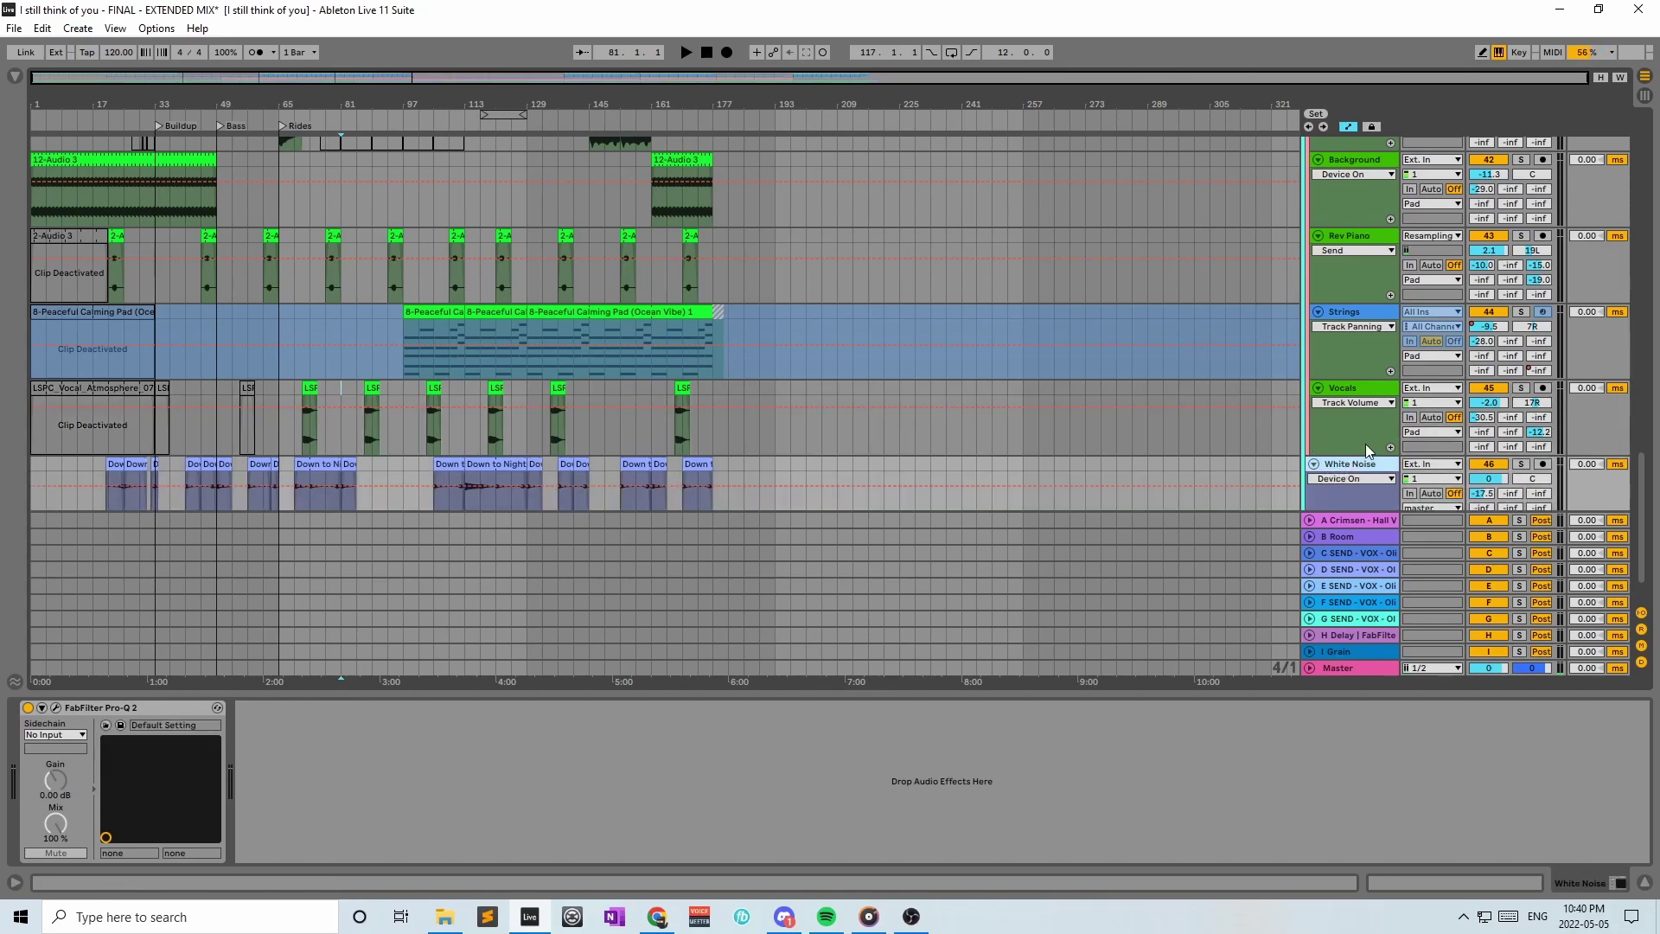
left_click(285, 462)
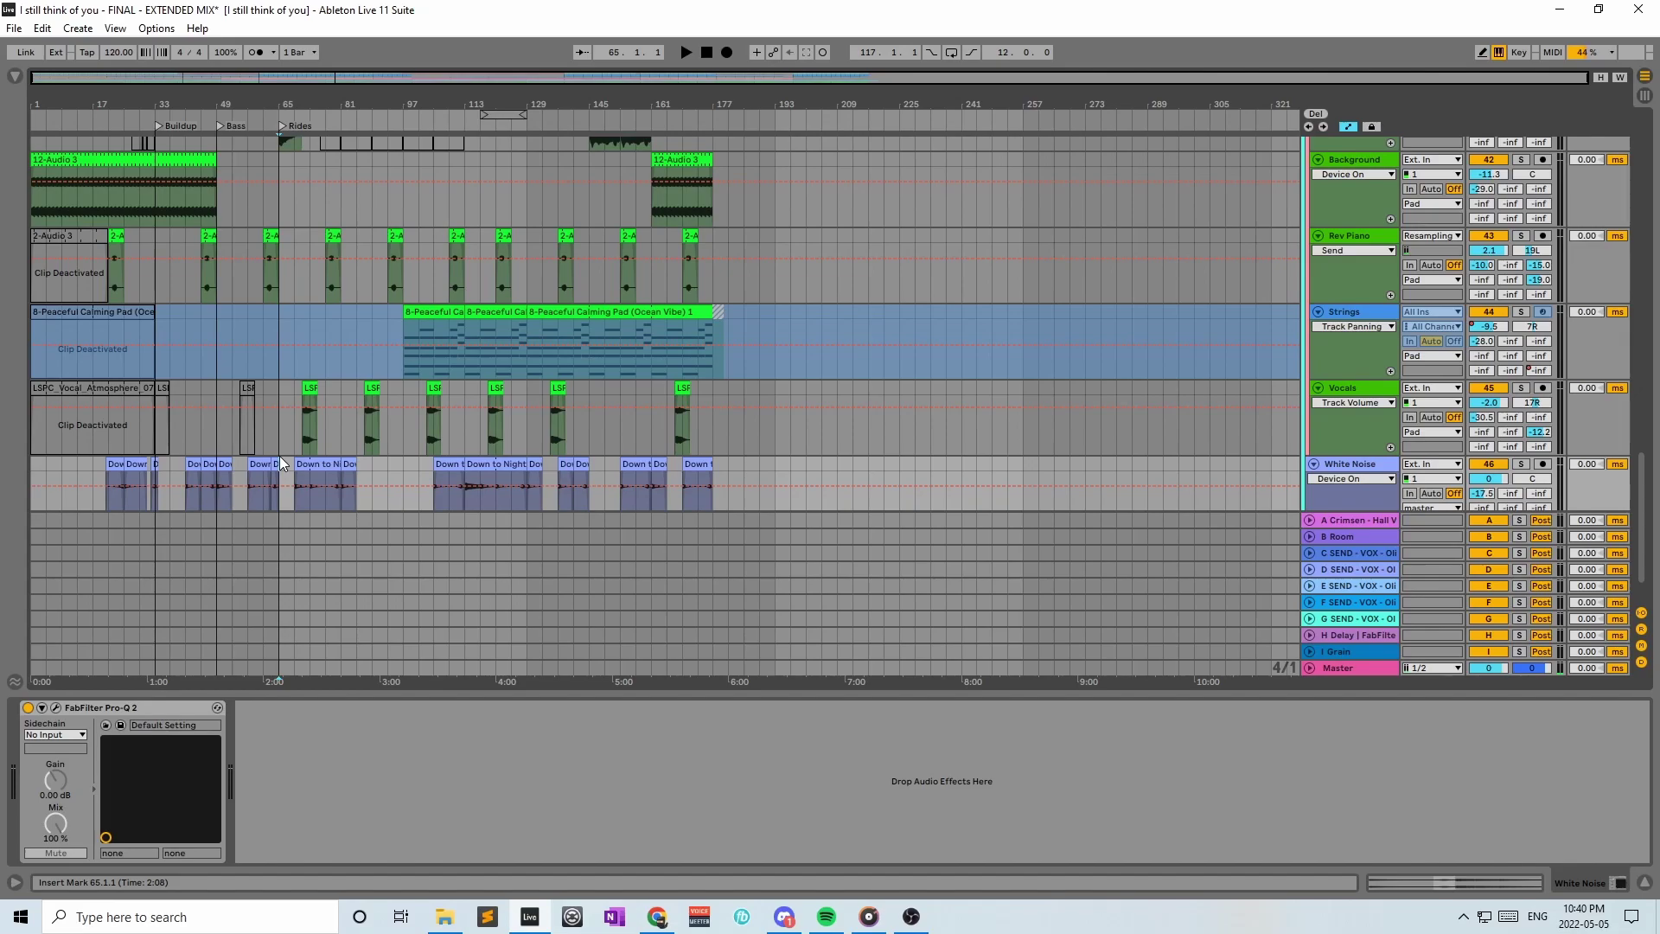
Look over the Strings track around bars 85 to 89 and the White Noise track's clips and device chain
left_click(354, 375)
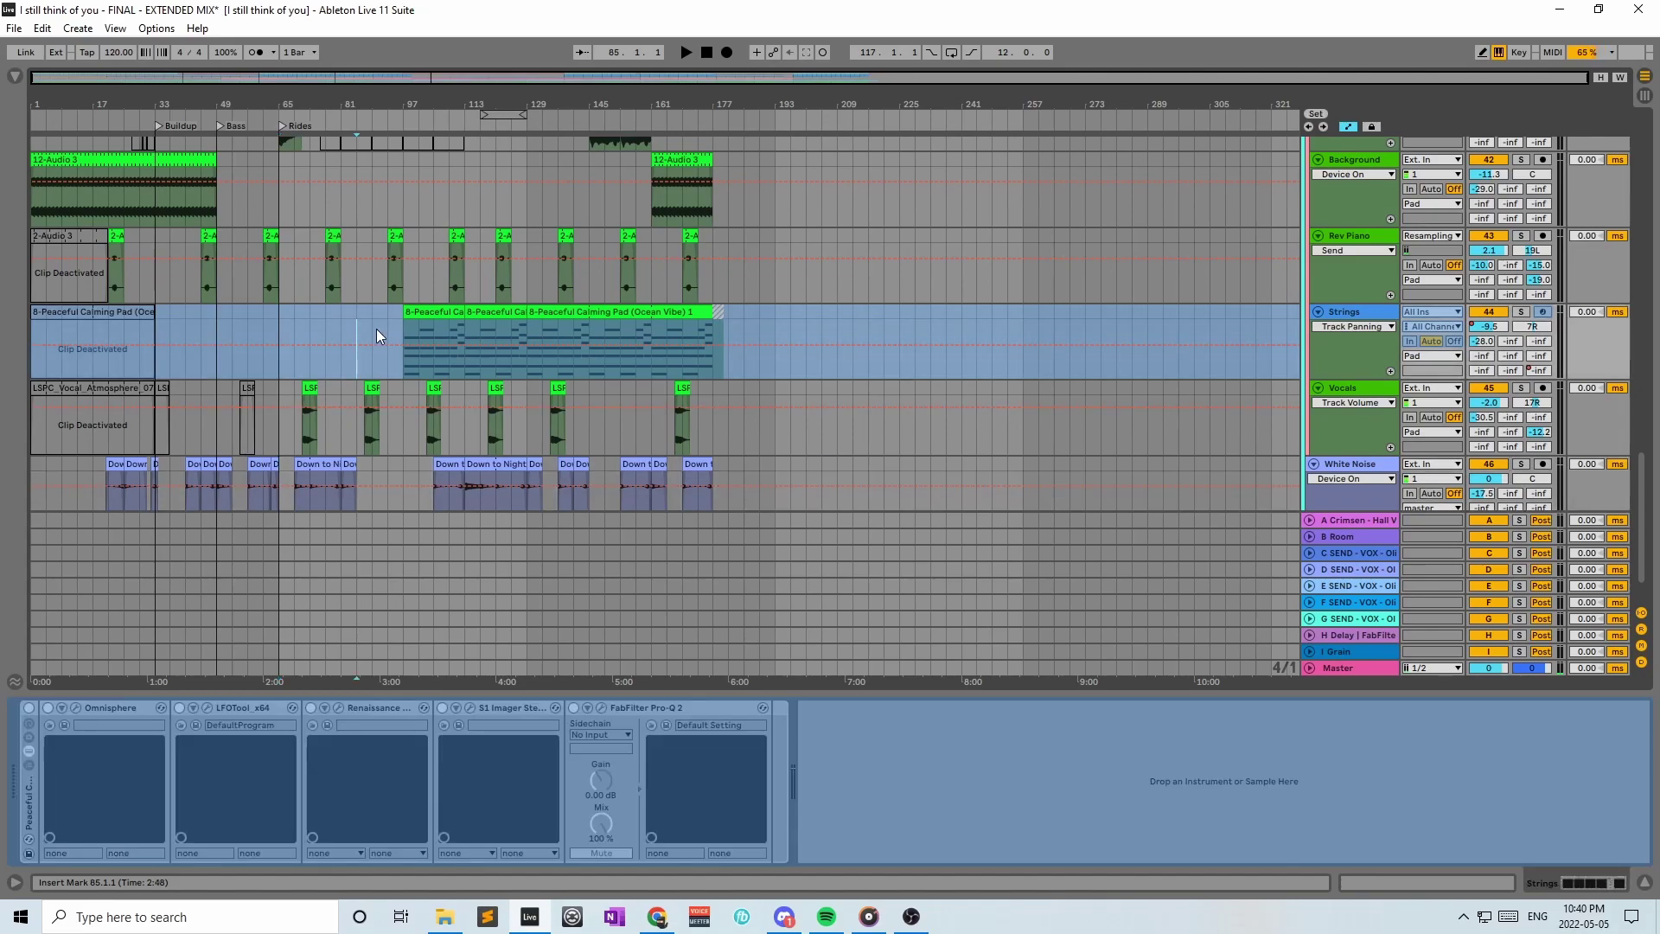
left_click(371, 314)
scroll(403, 455, "down", 2)
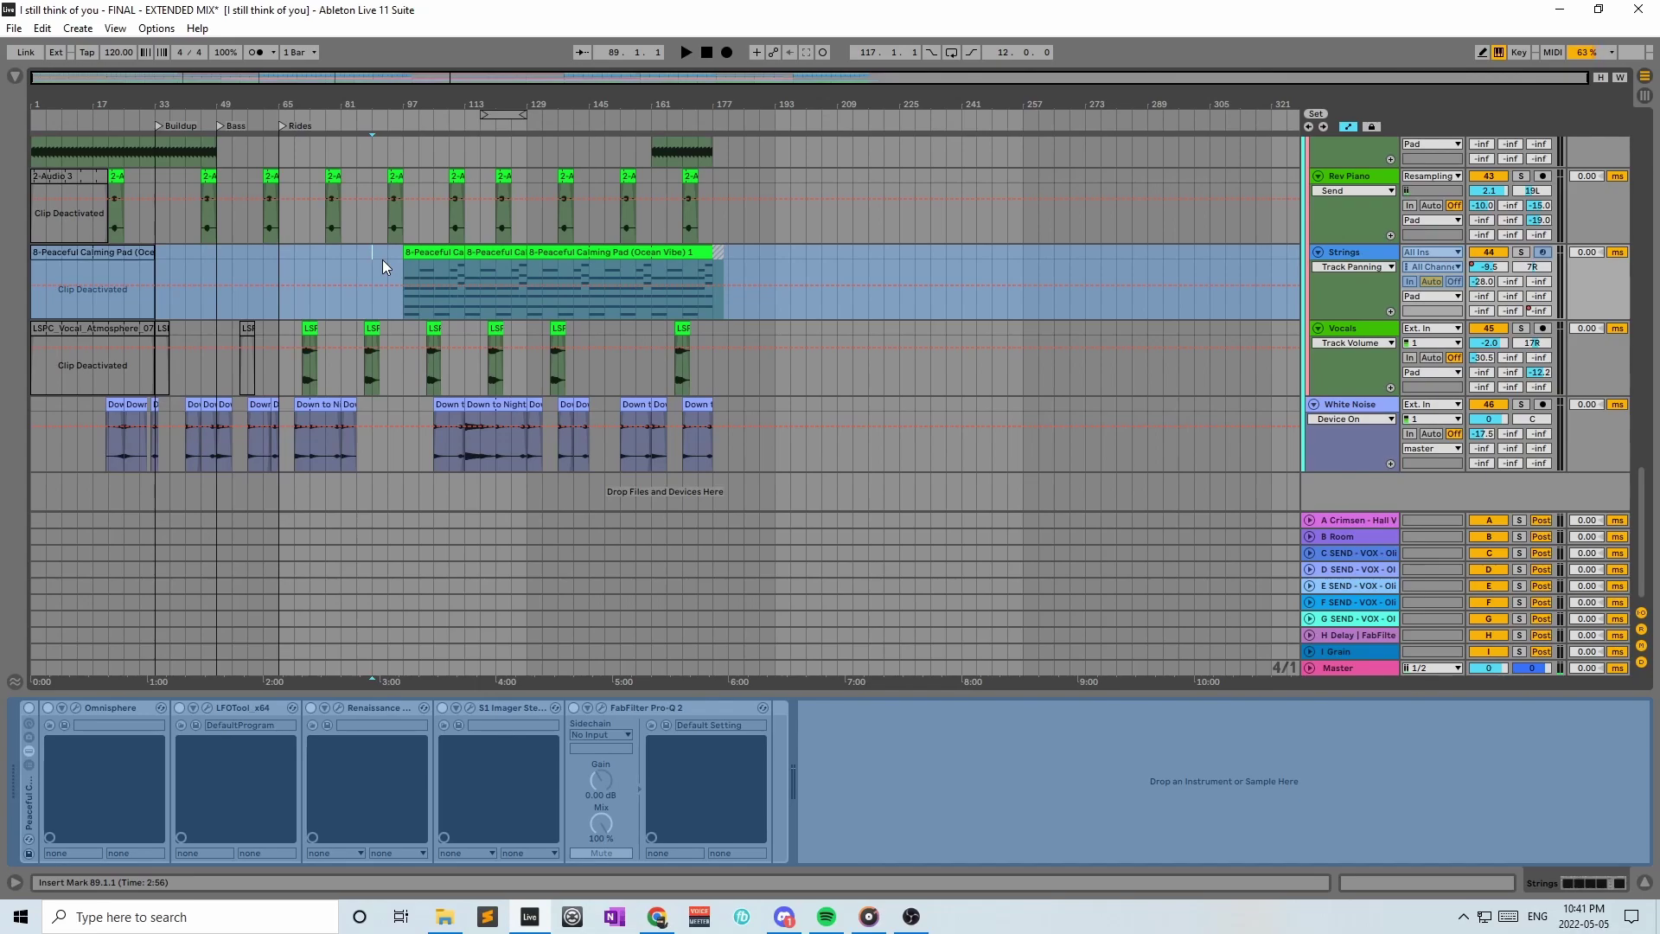
left_click(850, 407)
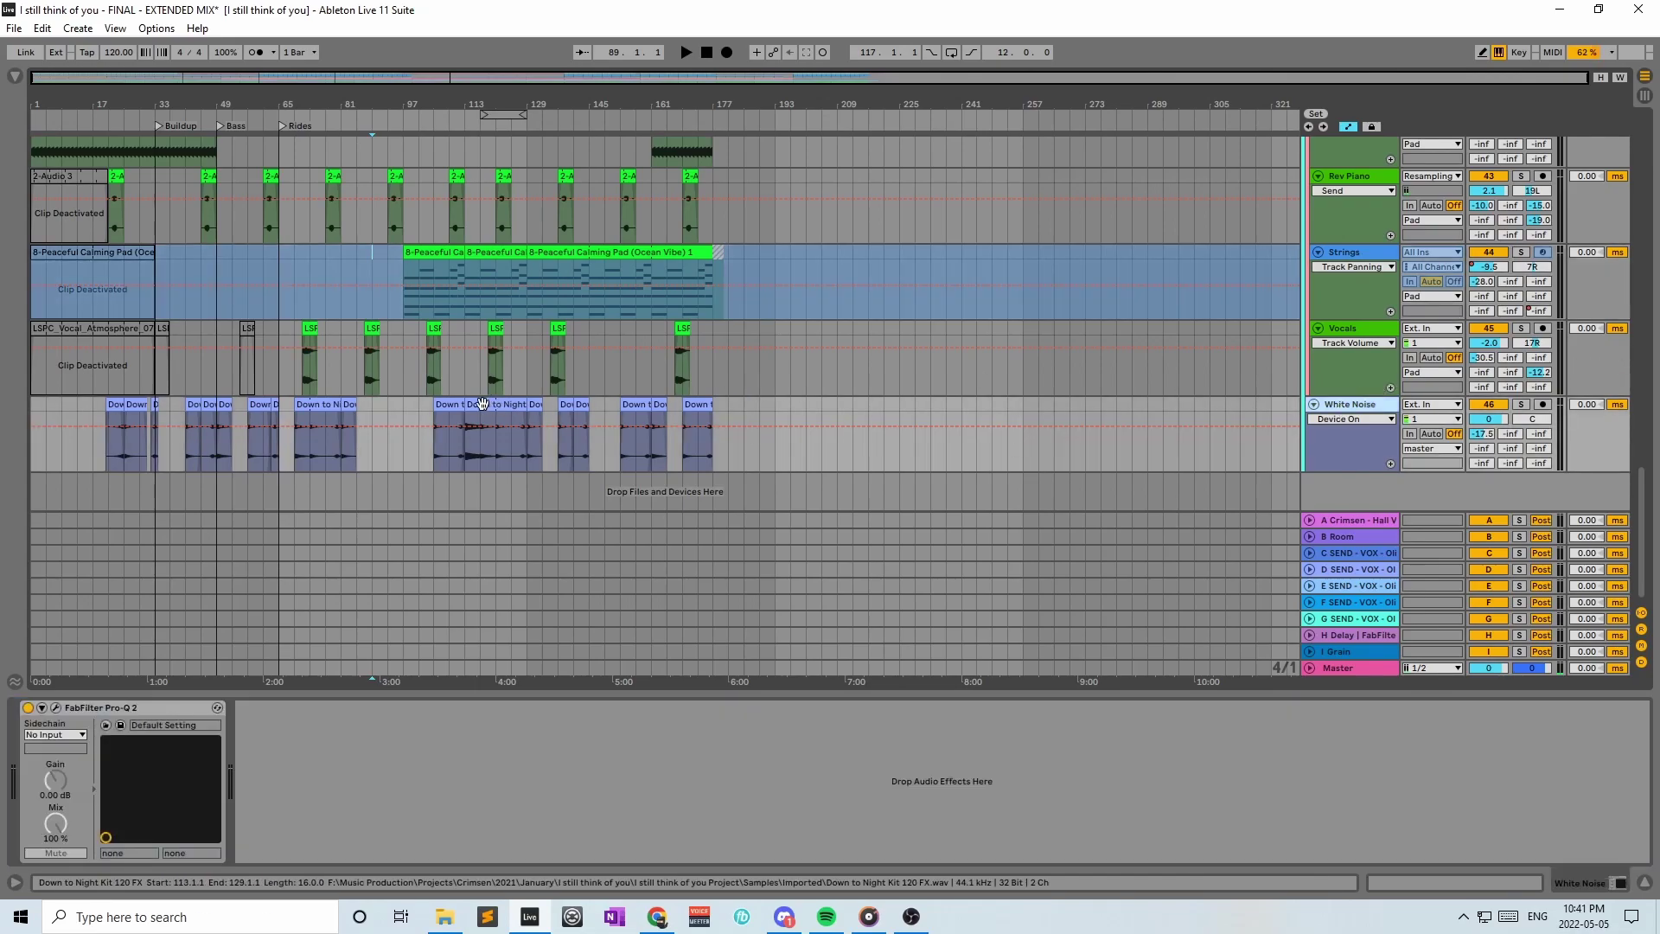
Audition the White Noise clip at bar 113 with the track briefly soloed, and stop playback
left_click(487, 405)
key("space")
left_click(1522, 405)
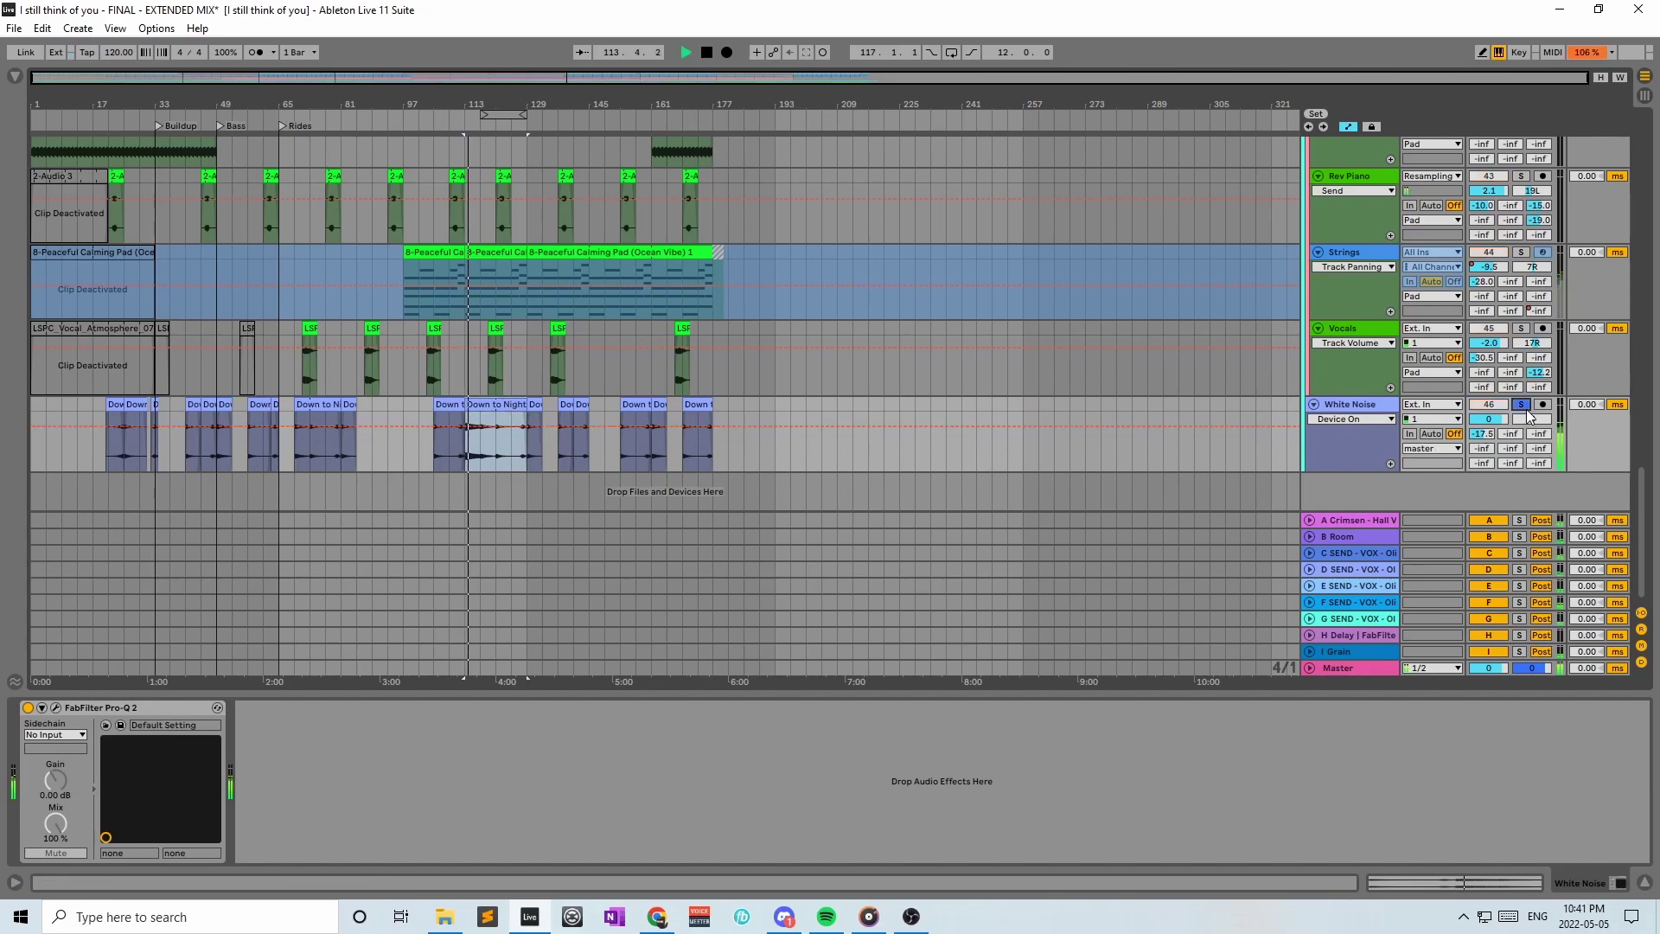
left_click(1521, 404)
key("space")
Locate the master group track above the bus groups and select it to show its device chain
scroll(708, 485, "up", 6)
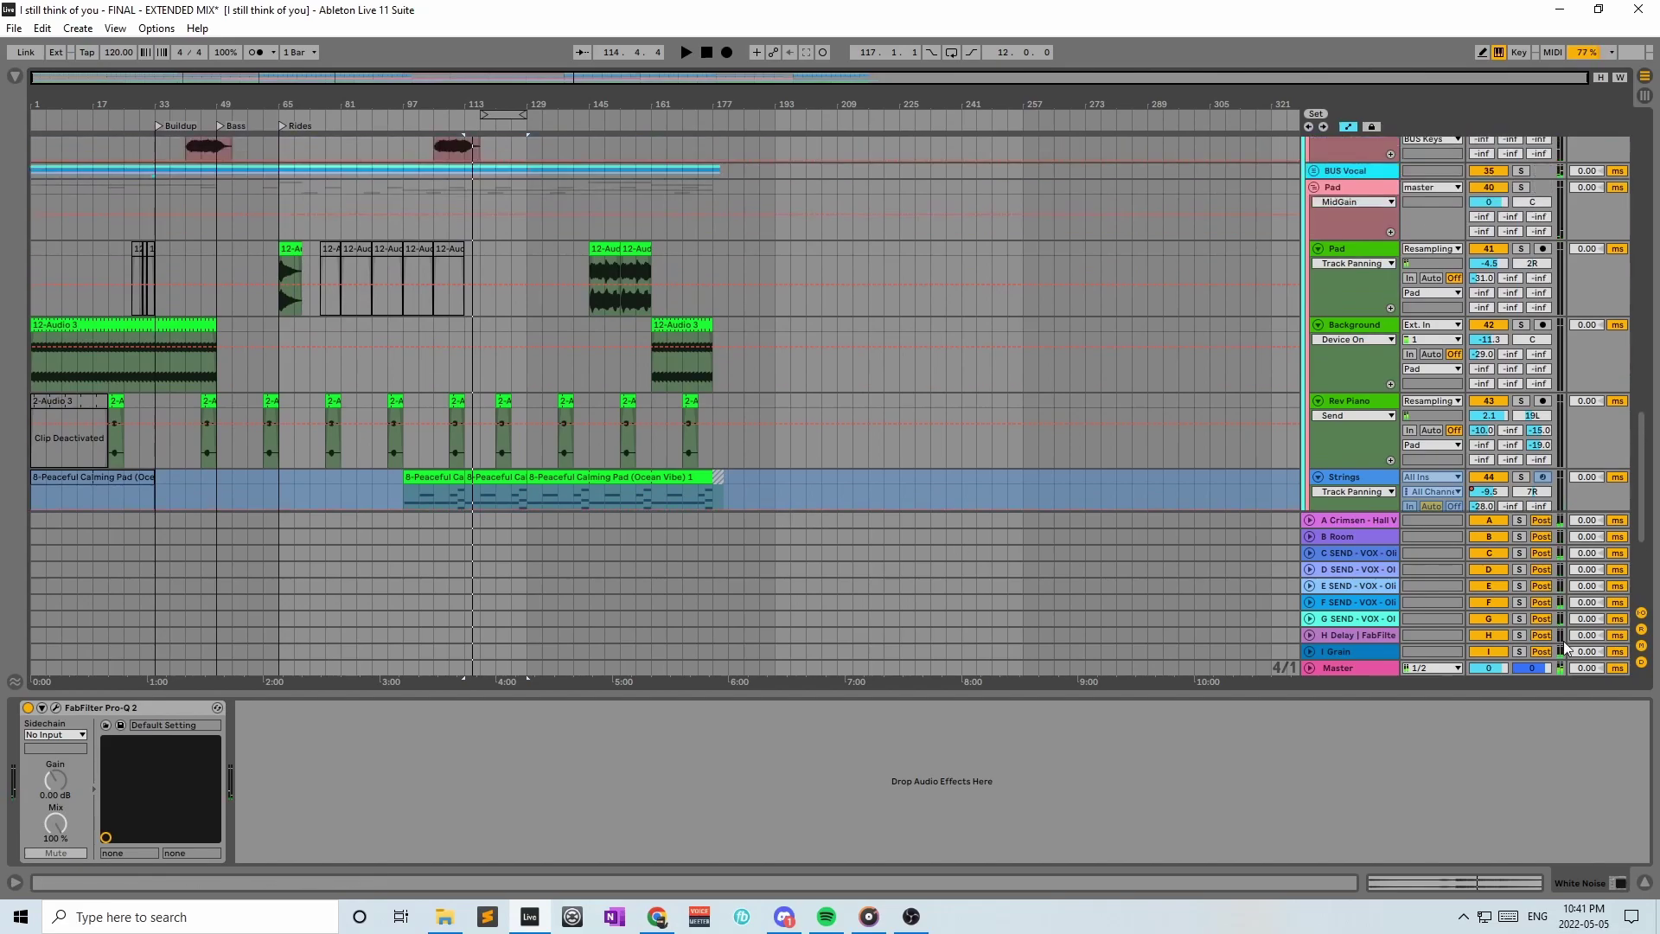
left_click(1645, 882)
scroll(1656, 378, "up", 5)
left_click_drag(1641, 378, 1644, 251)
left_click(1368, 242)
left_click(1616, 885)
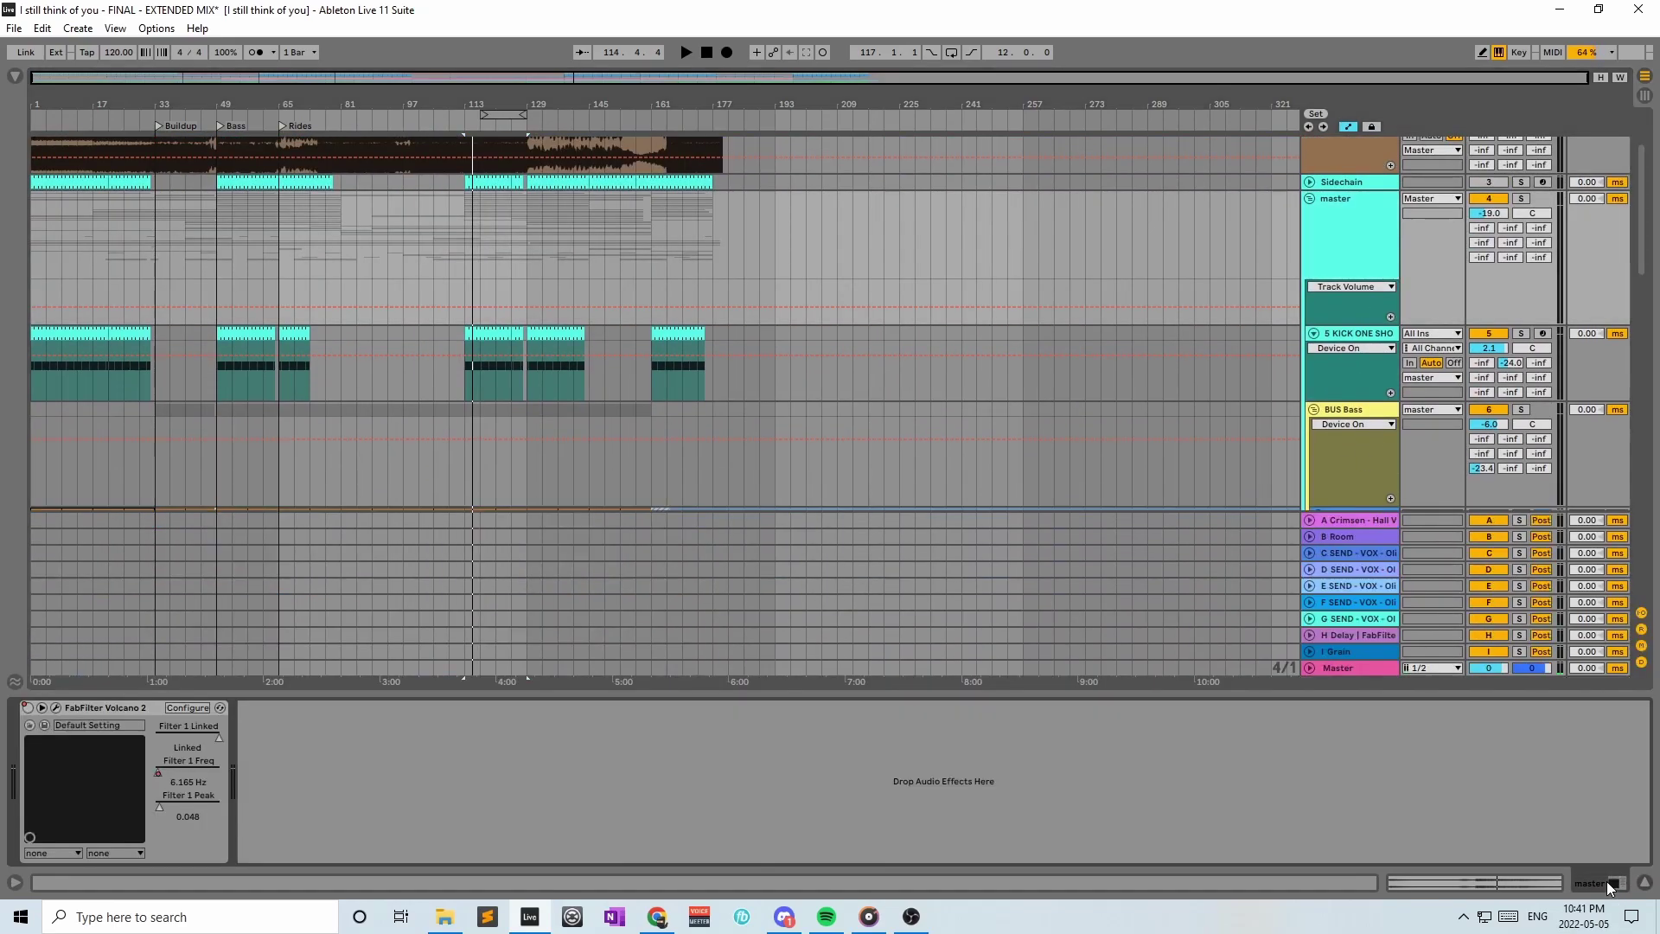
scroll(583, 345, "down", 2)
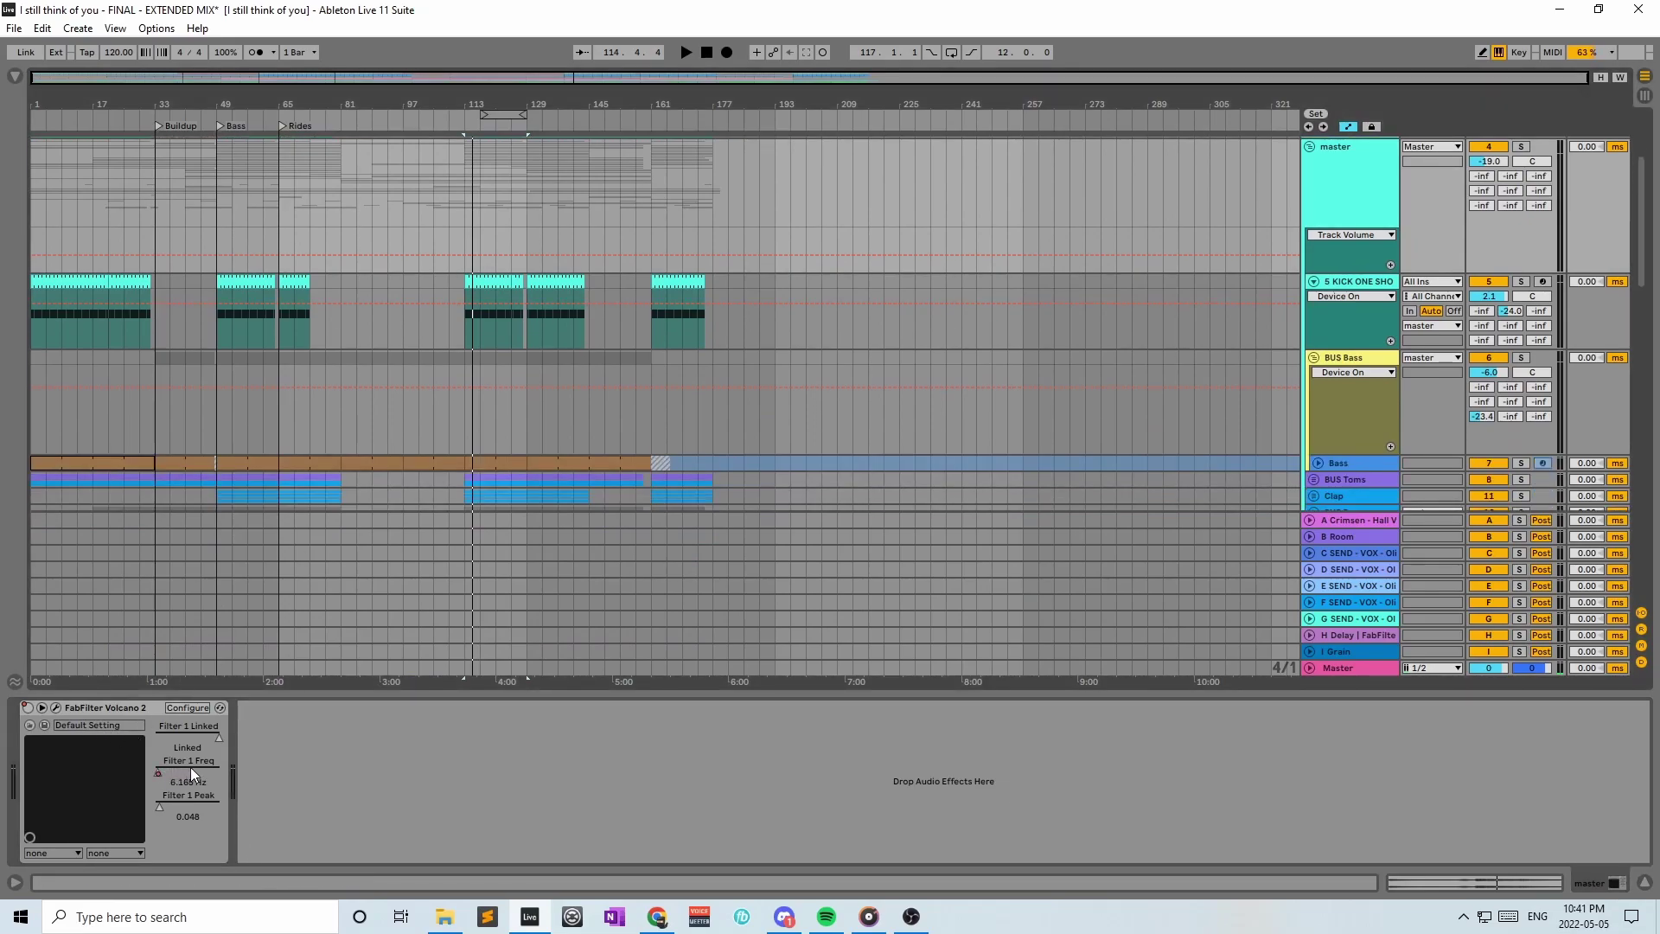
Inspect the master group's FabFilter Volcano 2 window, close it, and show the Filter 1 Freq automation in the arrangement
left_click(56, 707)
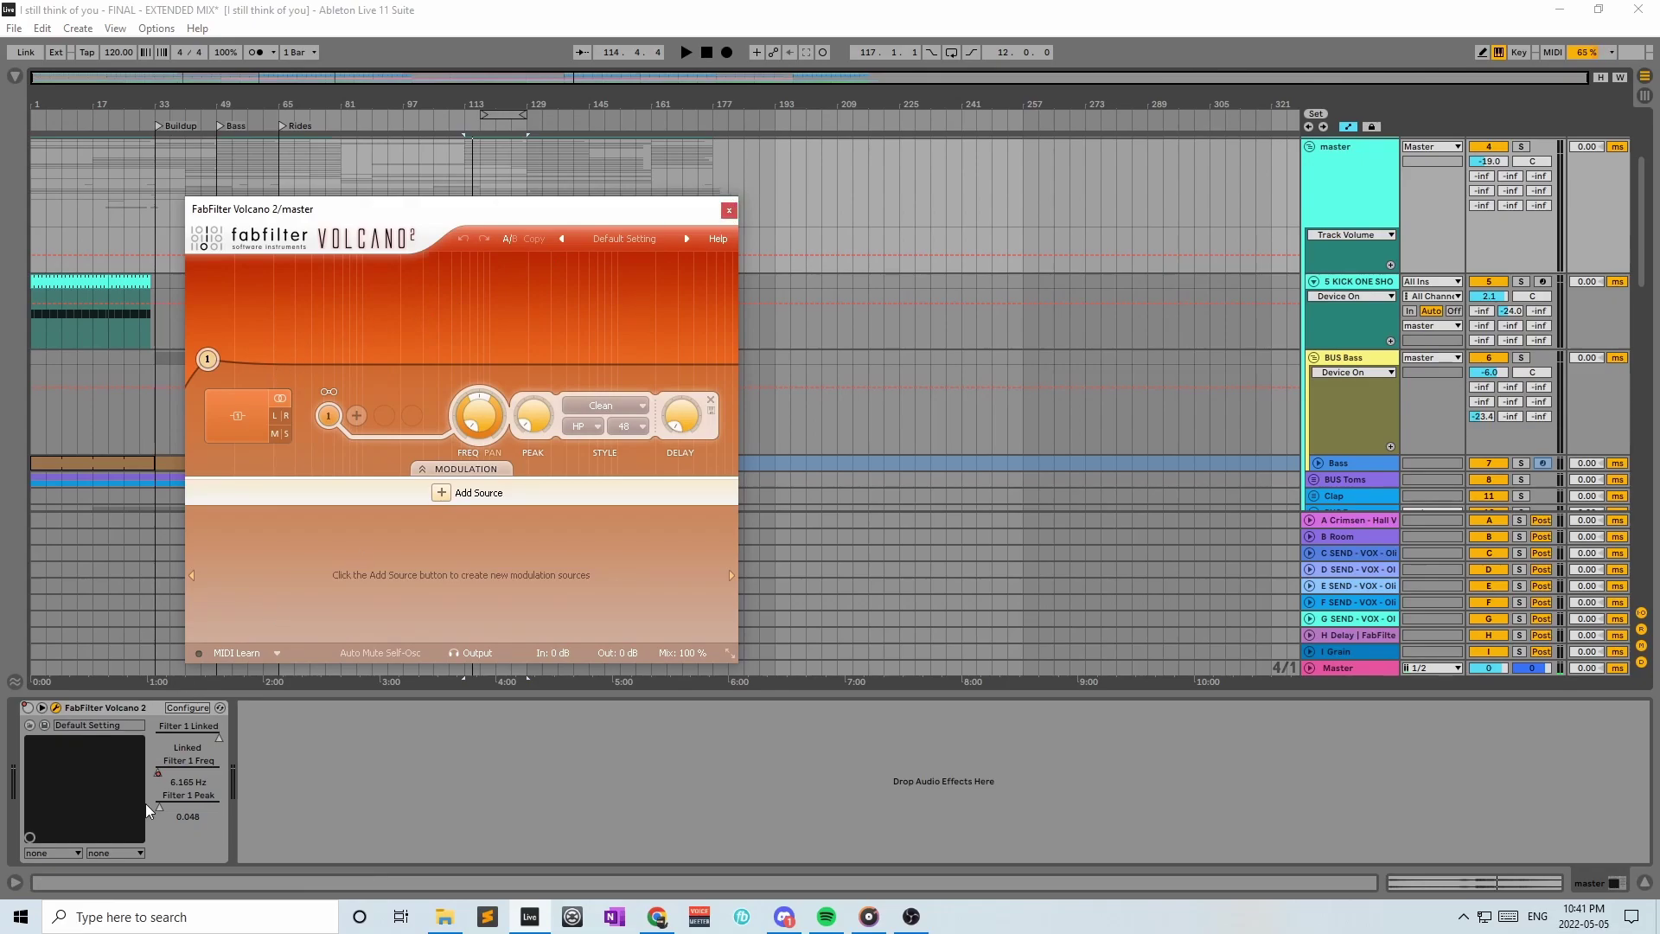
left_click(729, 210)
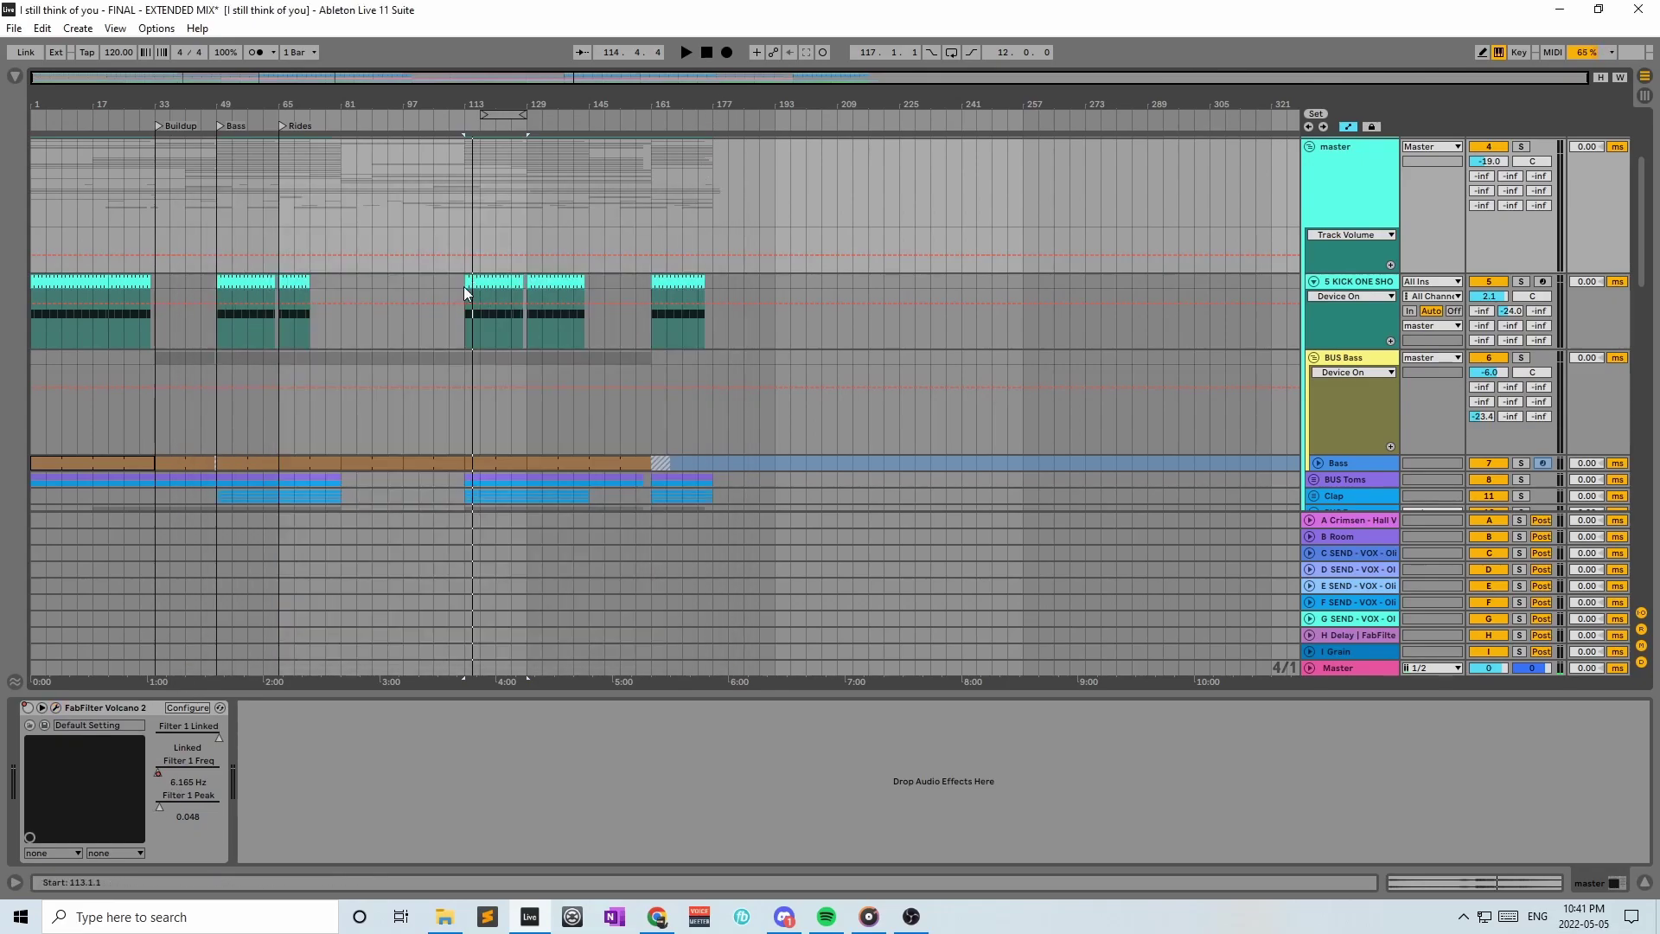
right_click(180, 770)
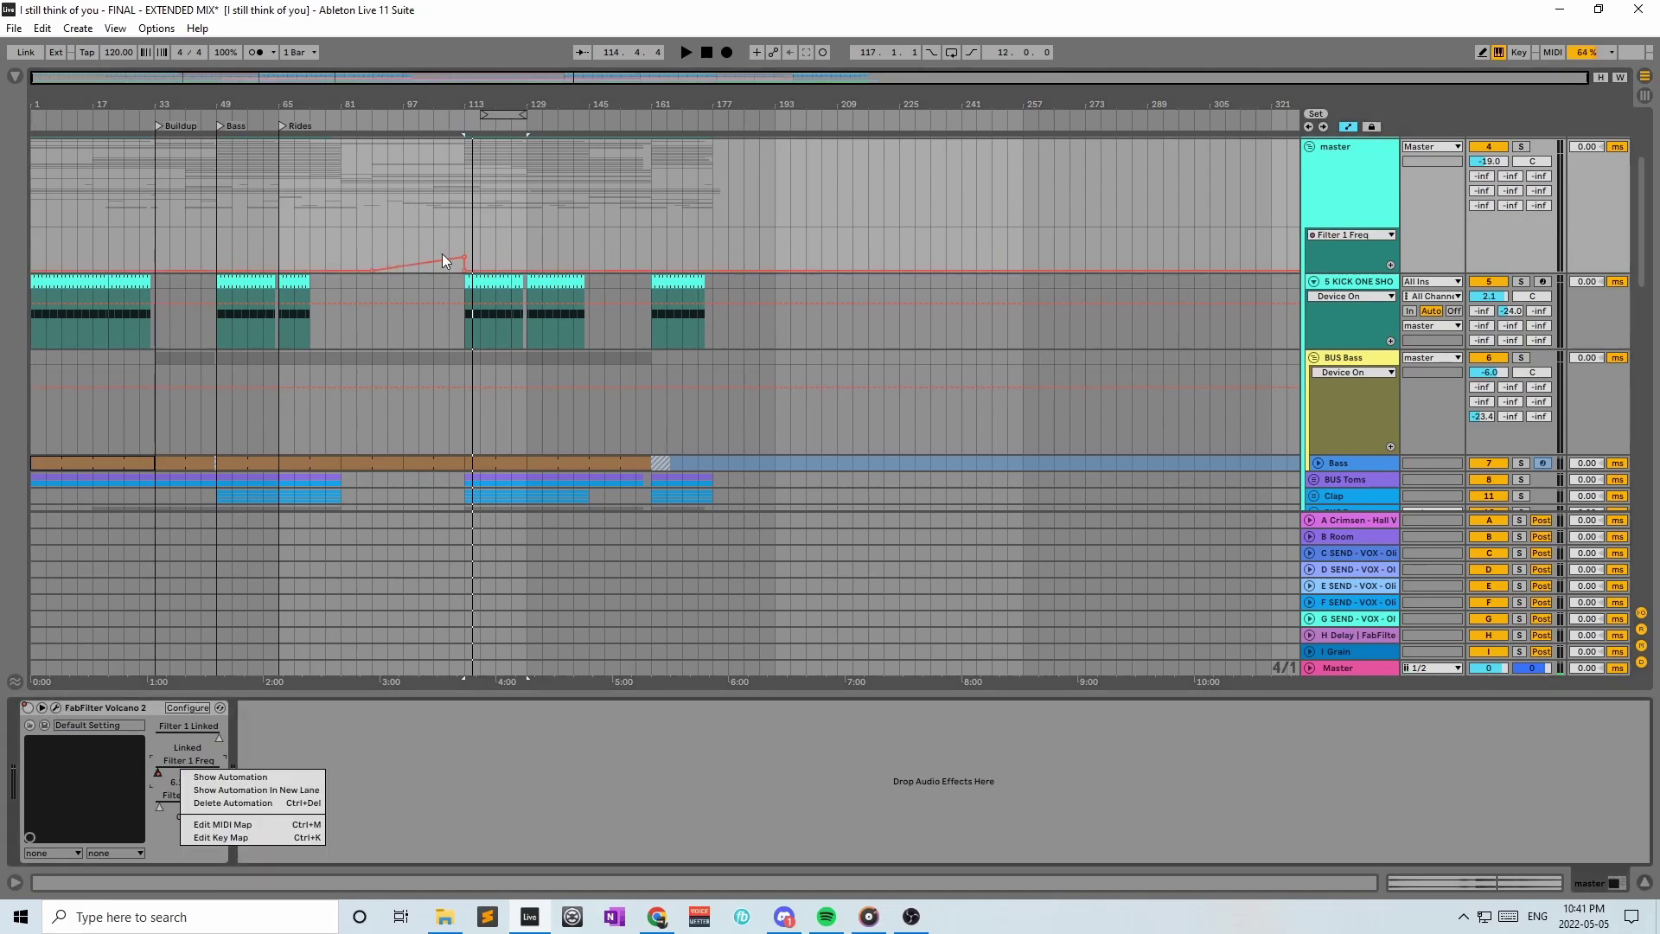
left_click(704, 275)
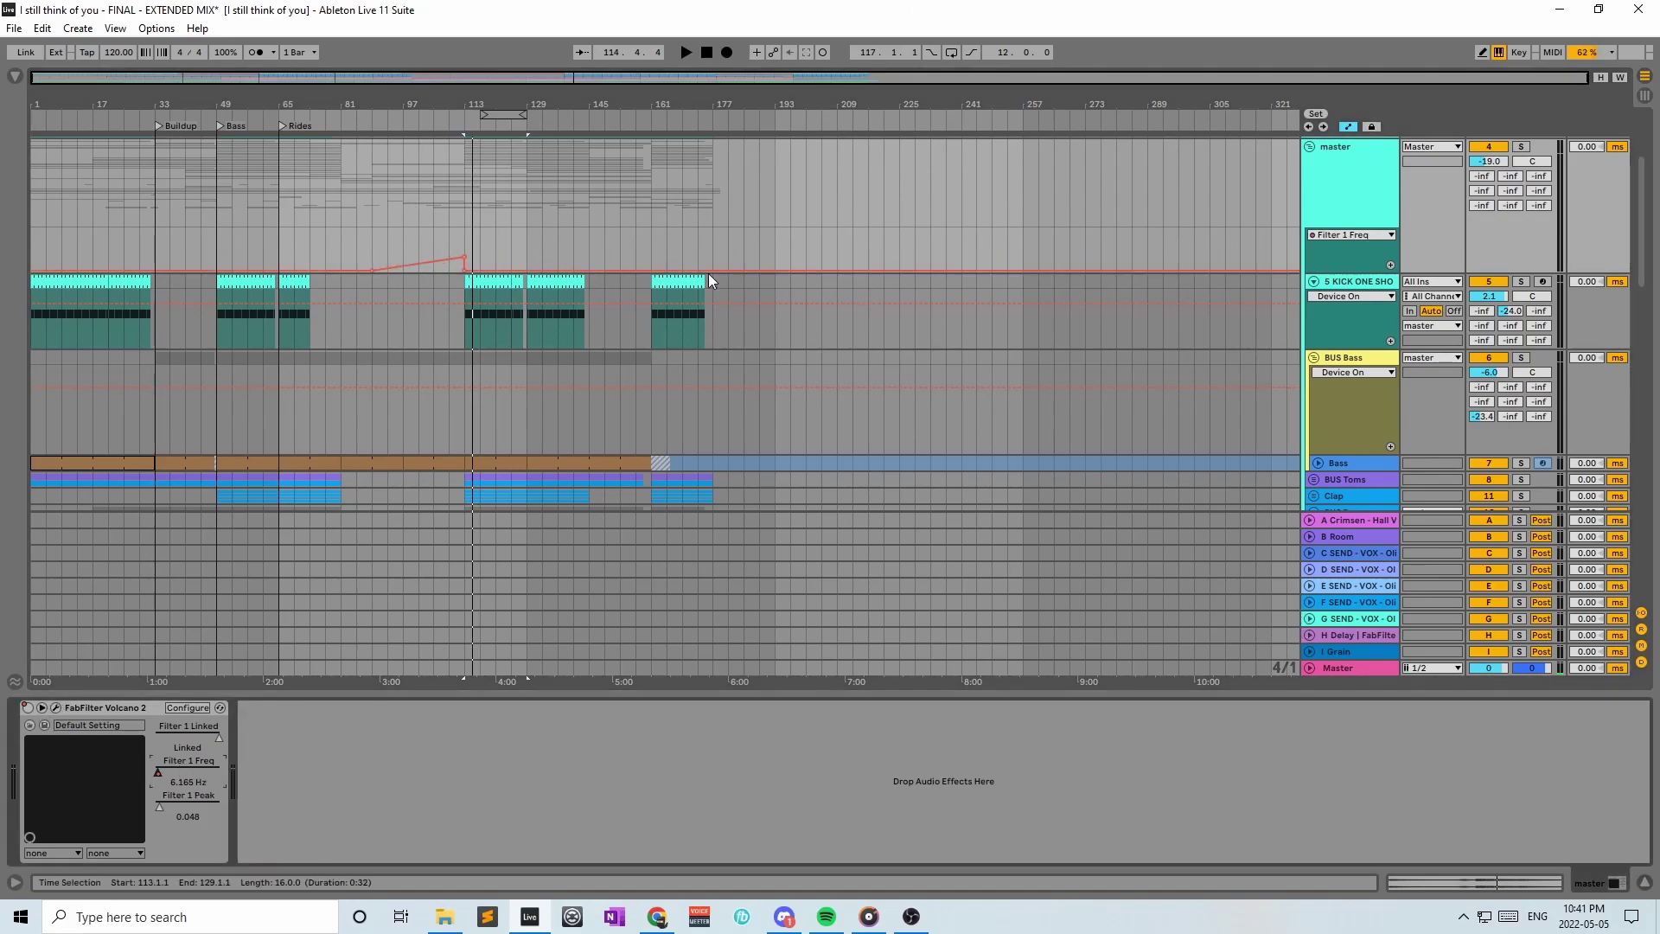
Fold all the tracks and bus groups inside the master group at once
scroll(704, 267, "up", 5)
scroll(1332, 335, "down", 1)
scroll(1332, 338, "down", 3)
left_click(1315, 403)
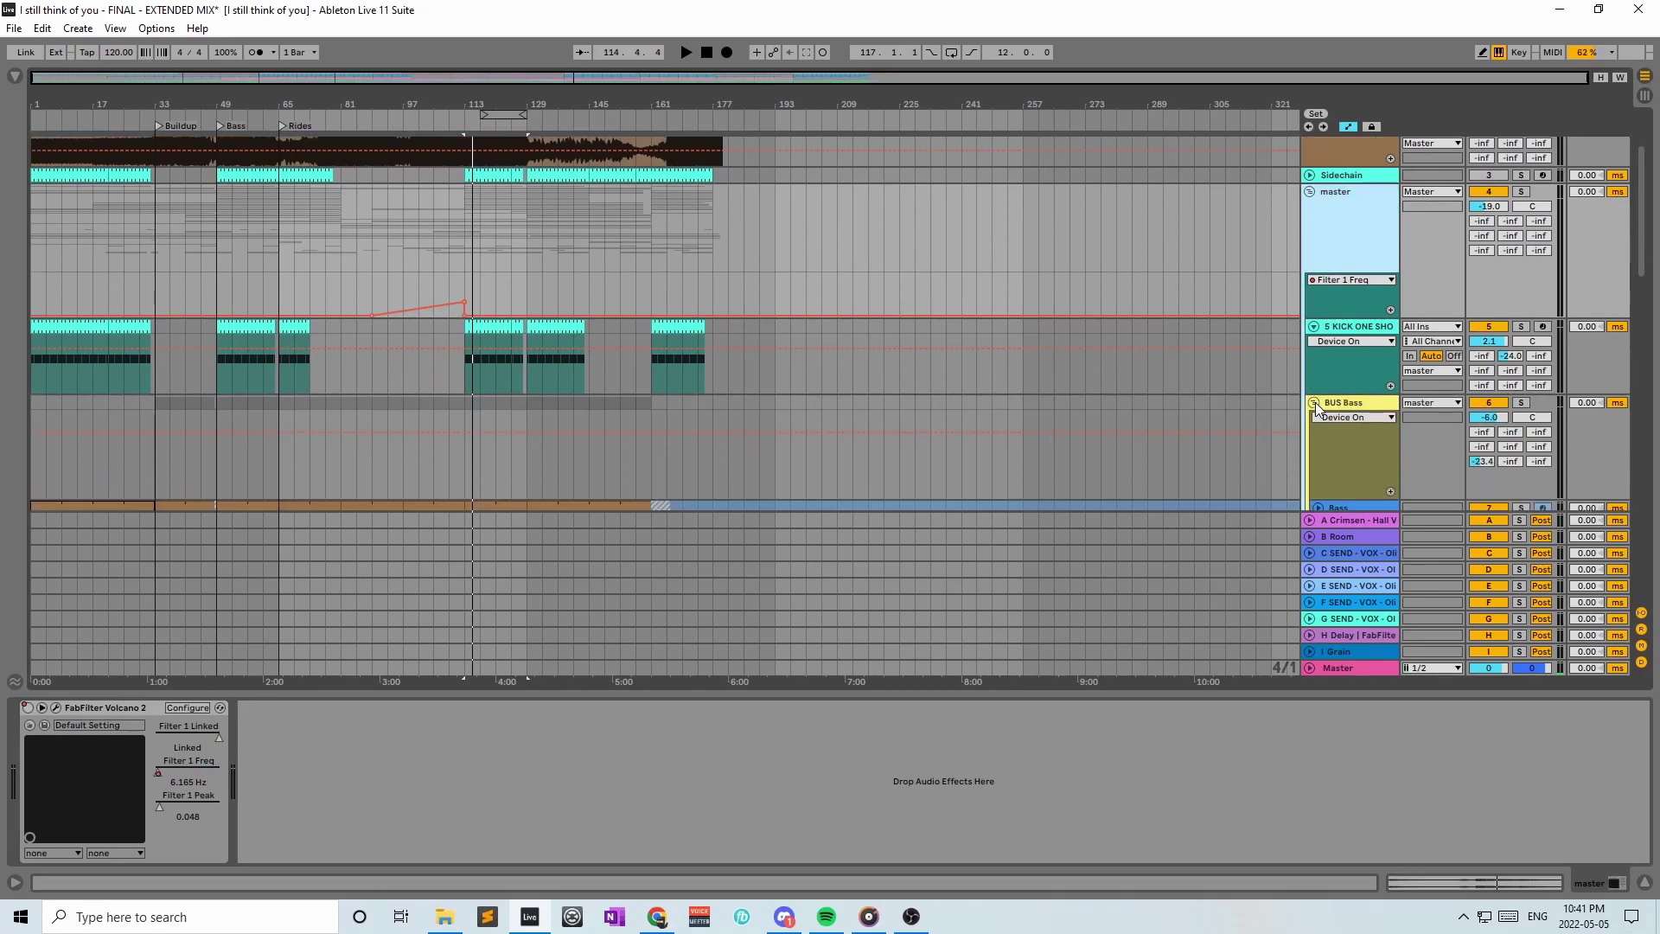
left_click(1314, 403, "alt")
scroll(1384, 385, "down", 3)
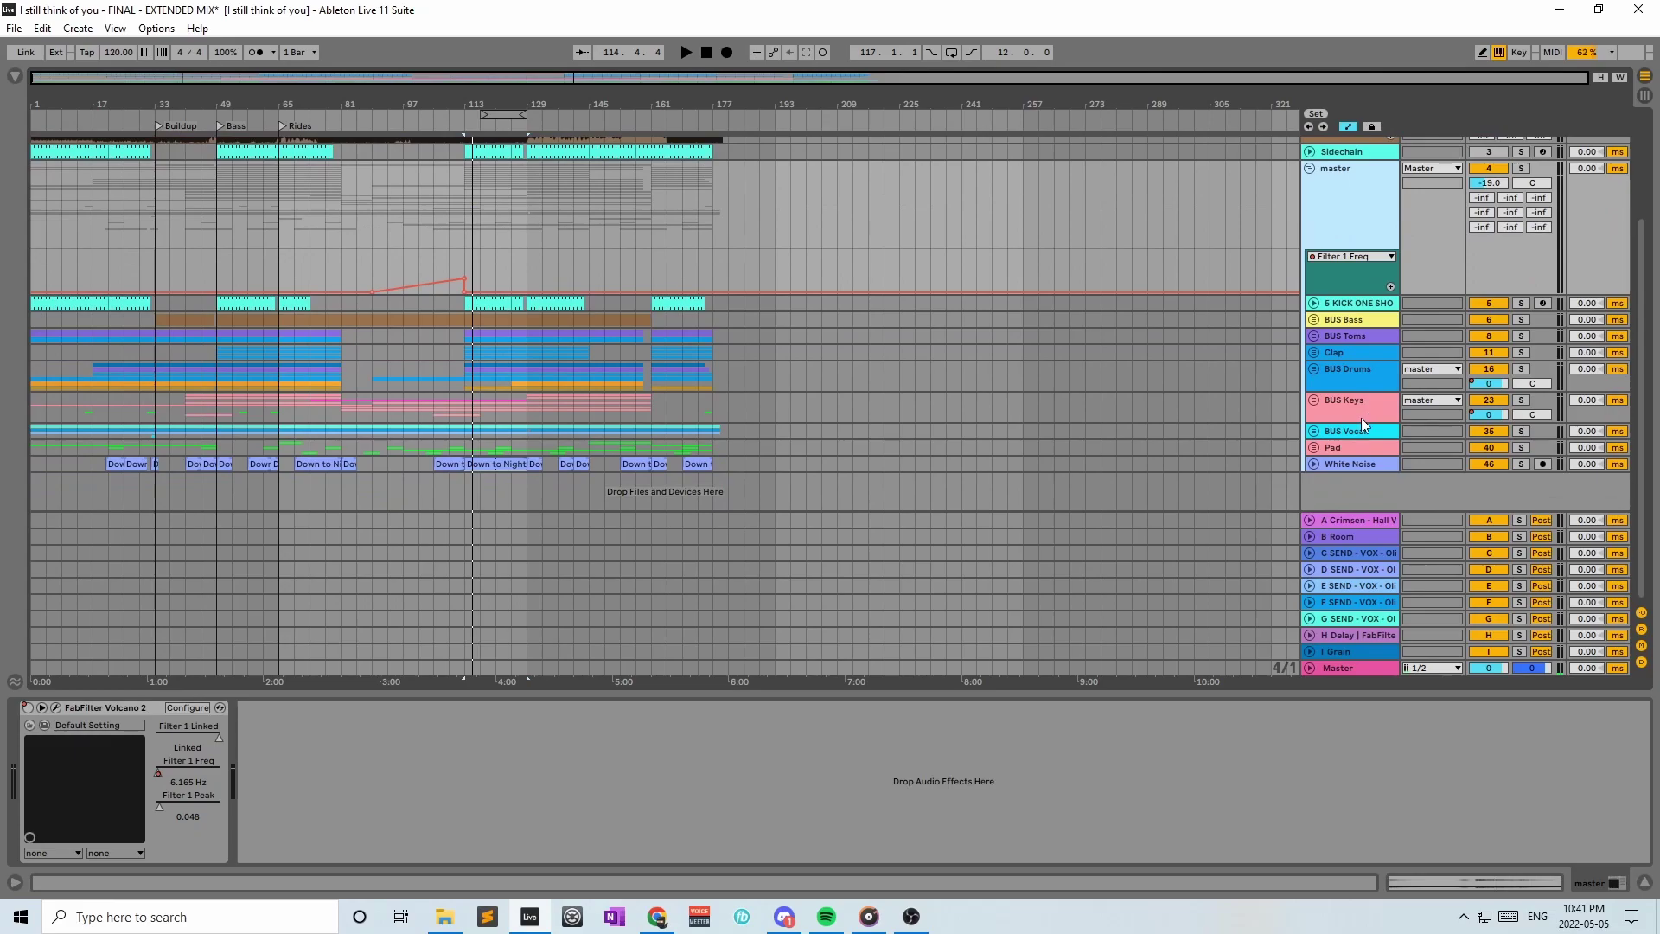
Unfold the BUS Keys group to review its devices, volume automation and piano tracks, and fold it again
left_click(1332, 403)
left_click(1314, 404)
scroll(1314, 406, "down", 3)
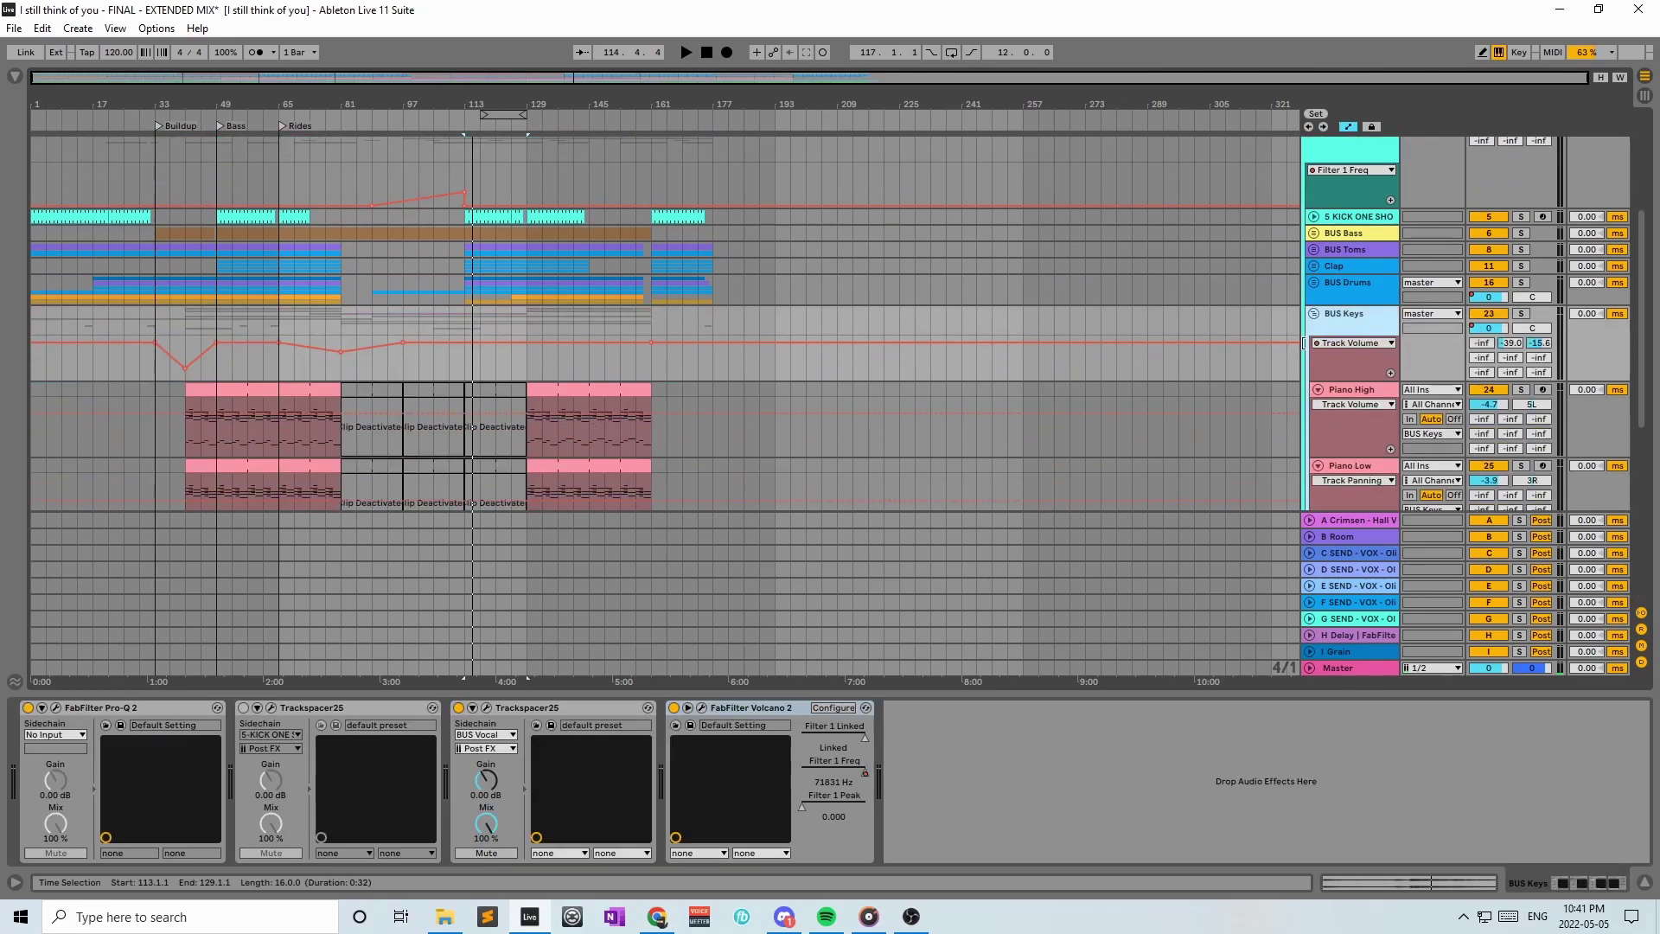
left_click(1320, 309)
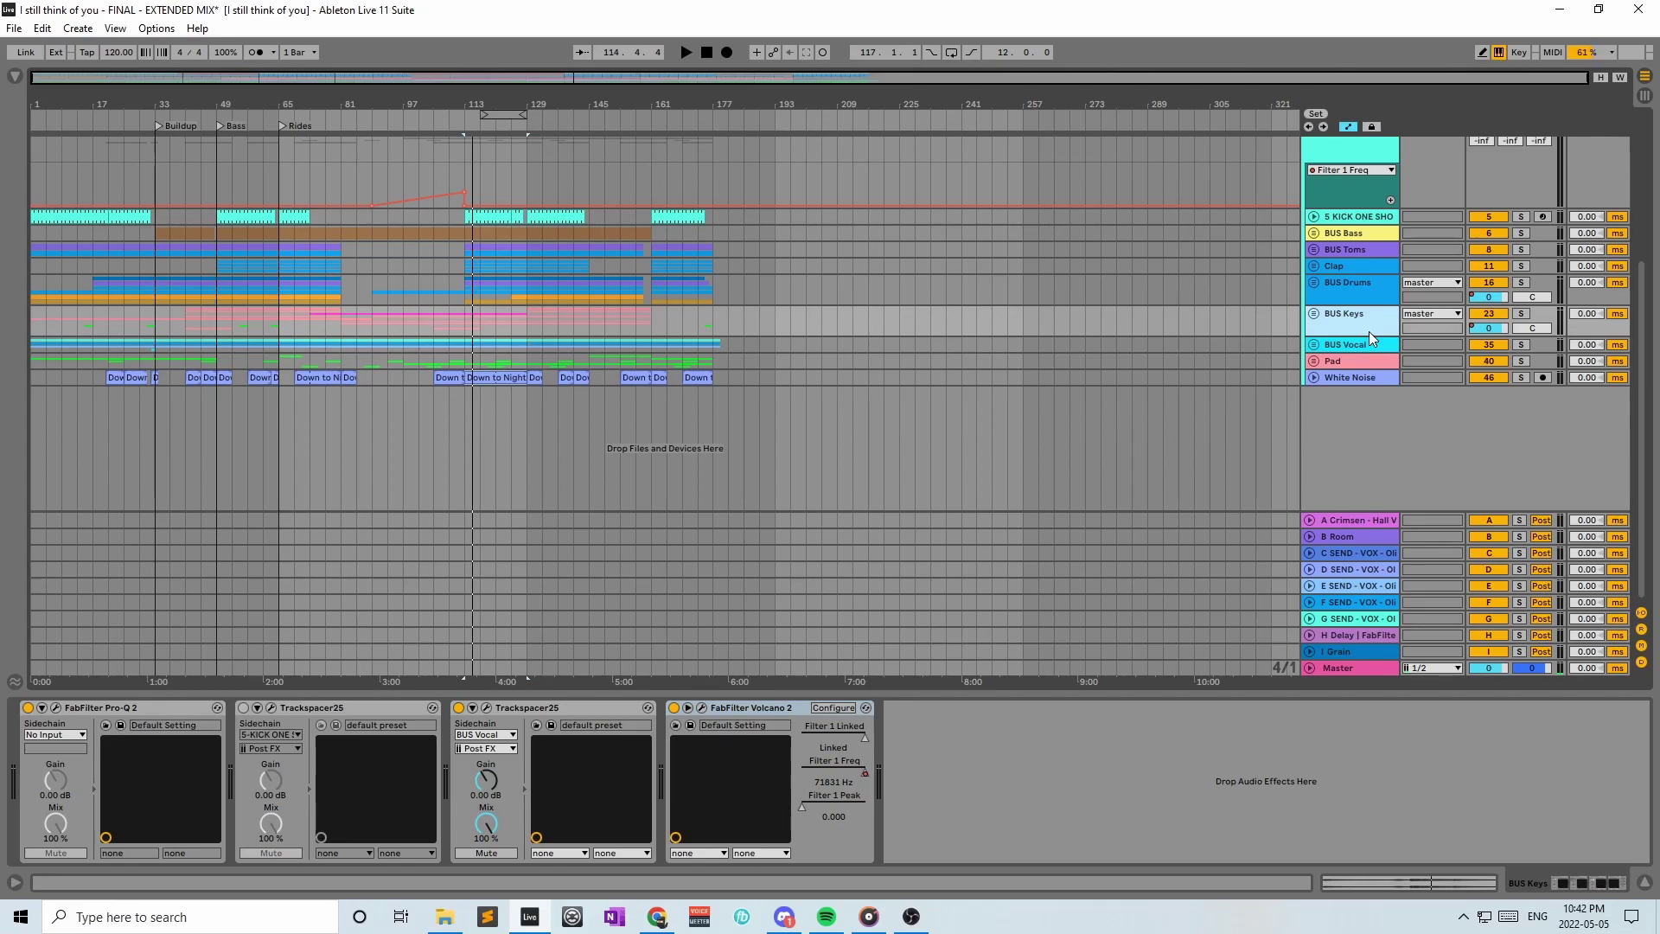
Unfold the BUS Toms group and select the TOM track to show its instrument and EQ
left_click(1321, 249)
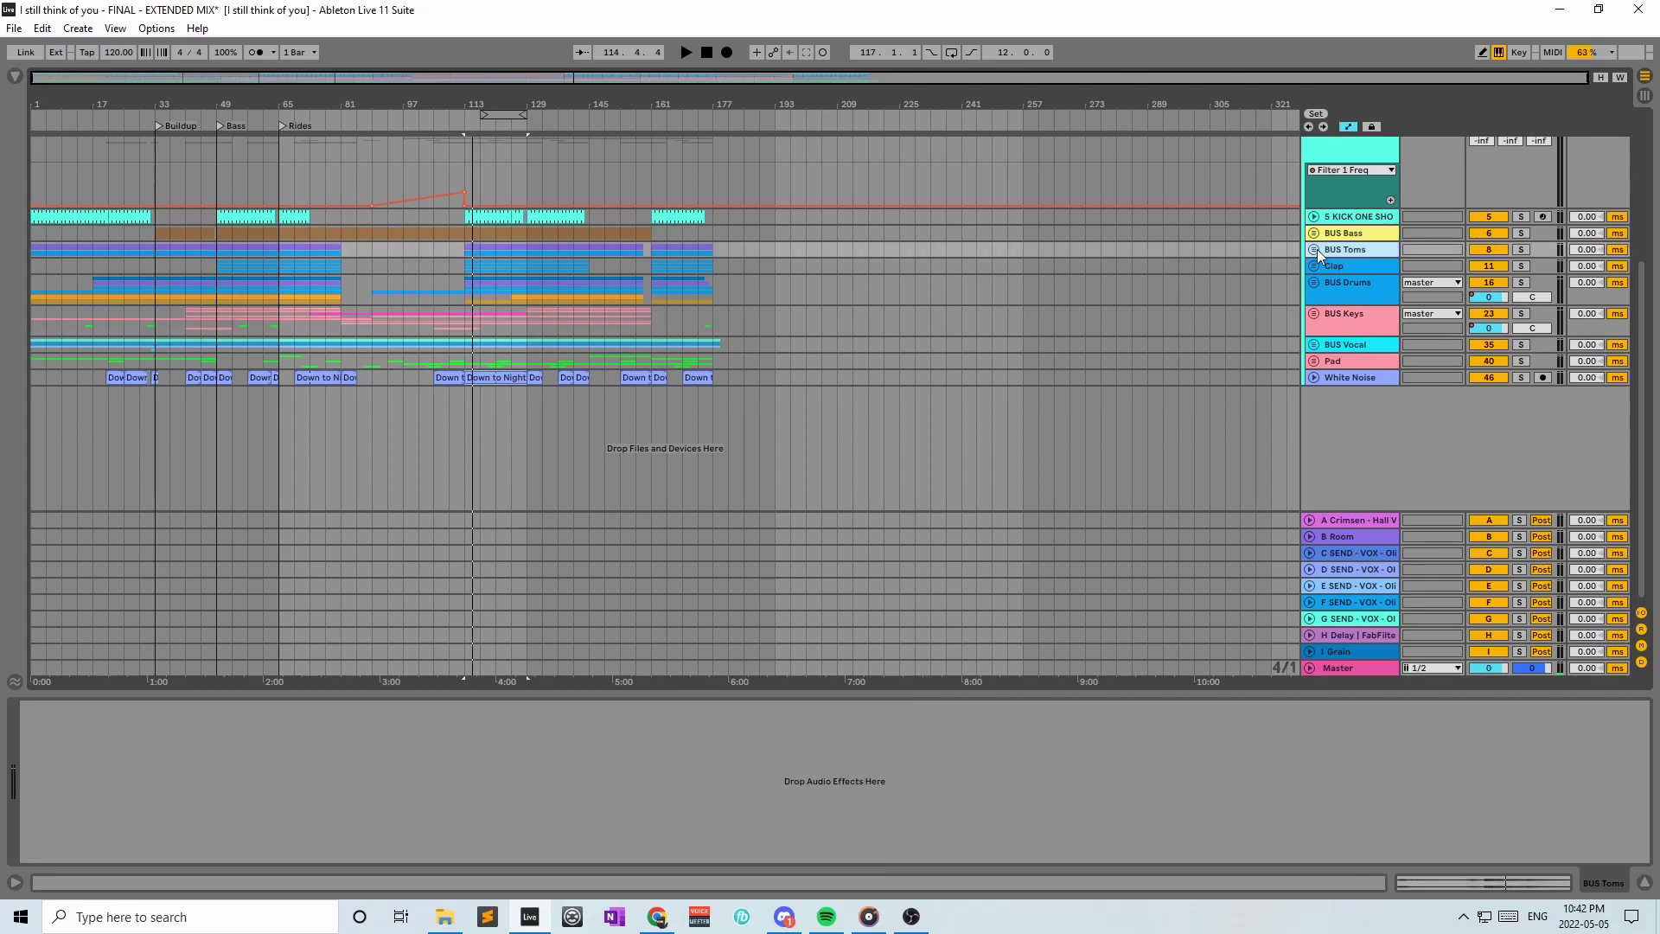
left_click(1315, 250)
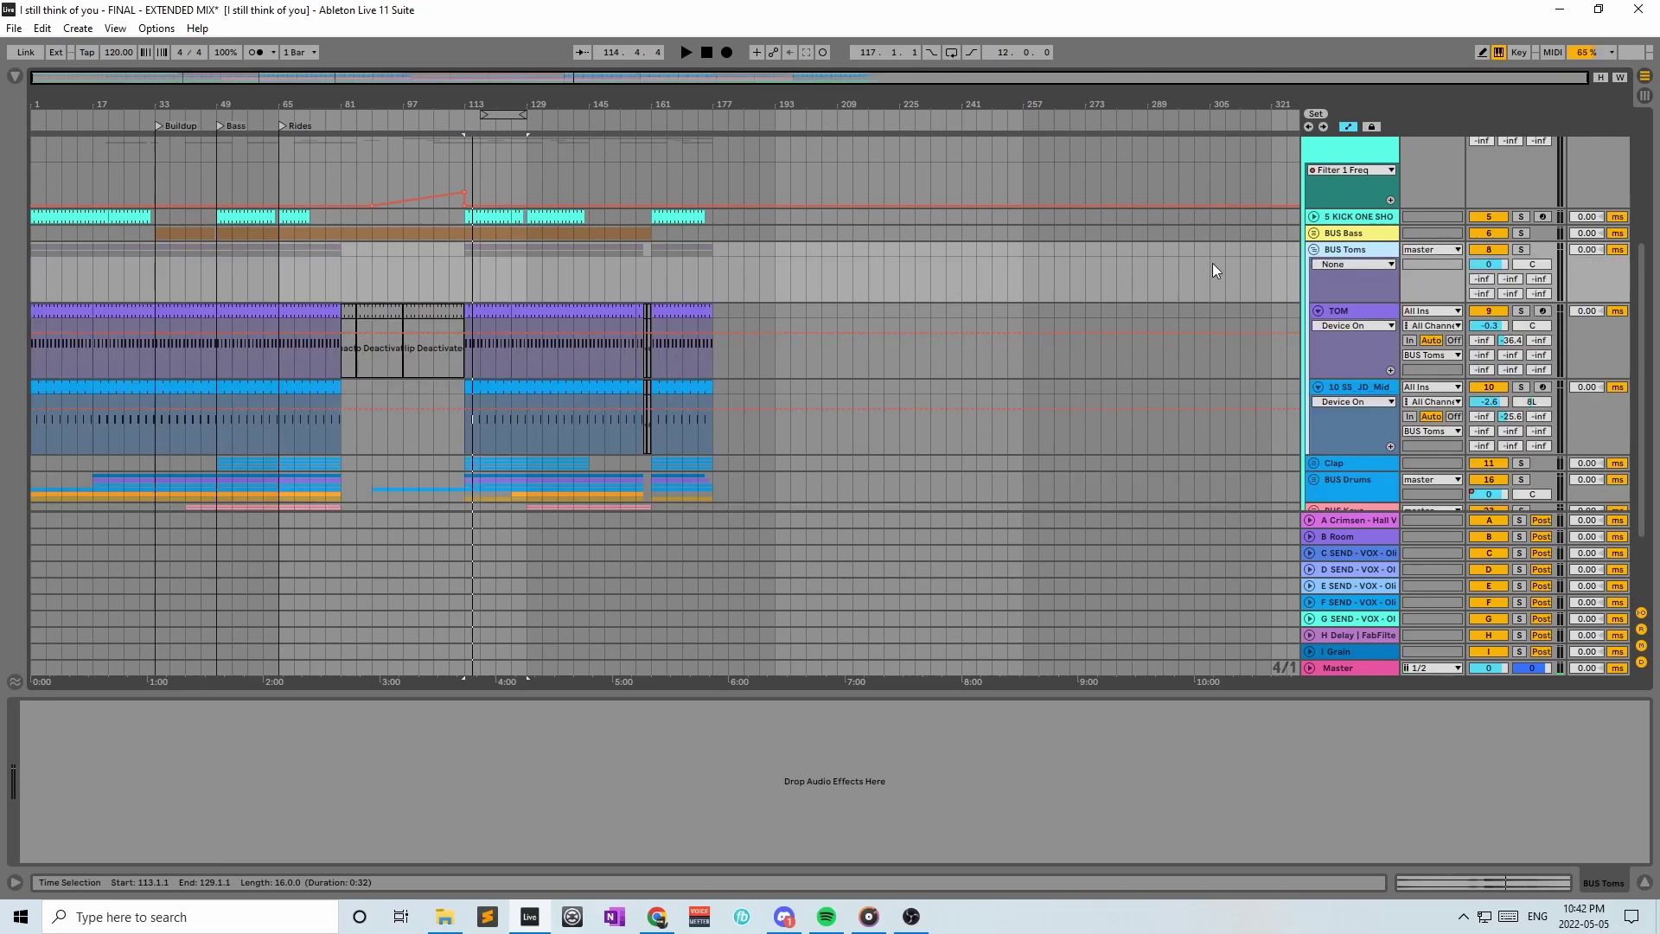
left_click(1330, 315)
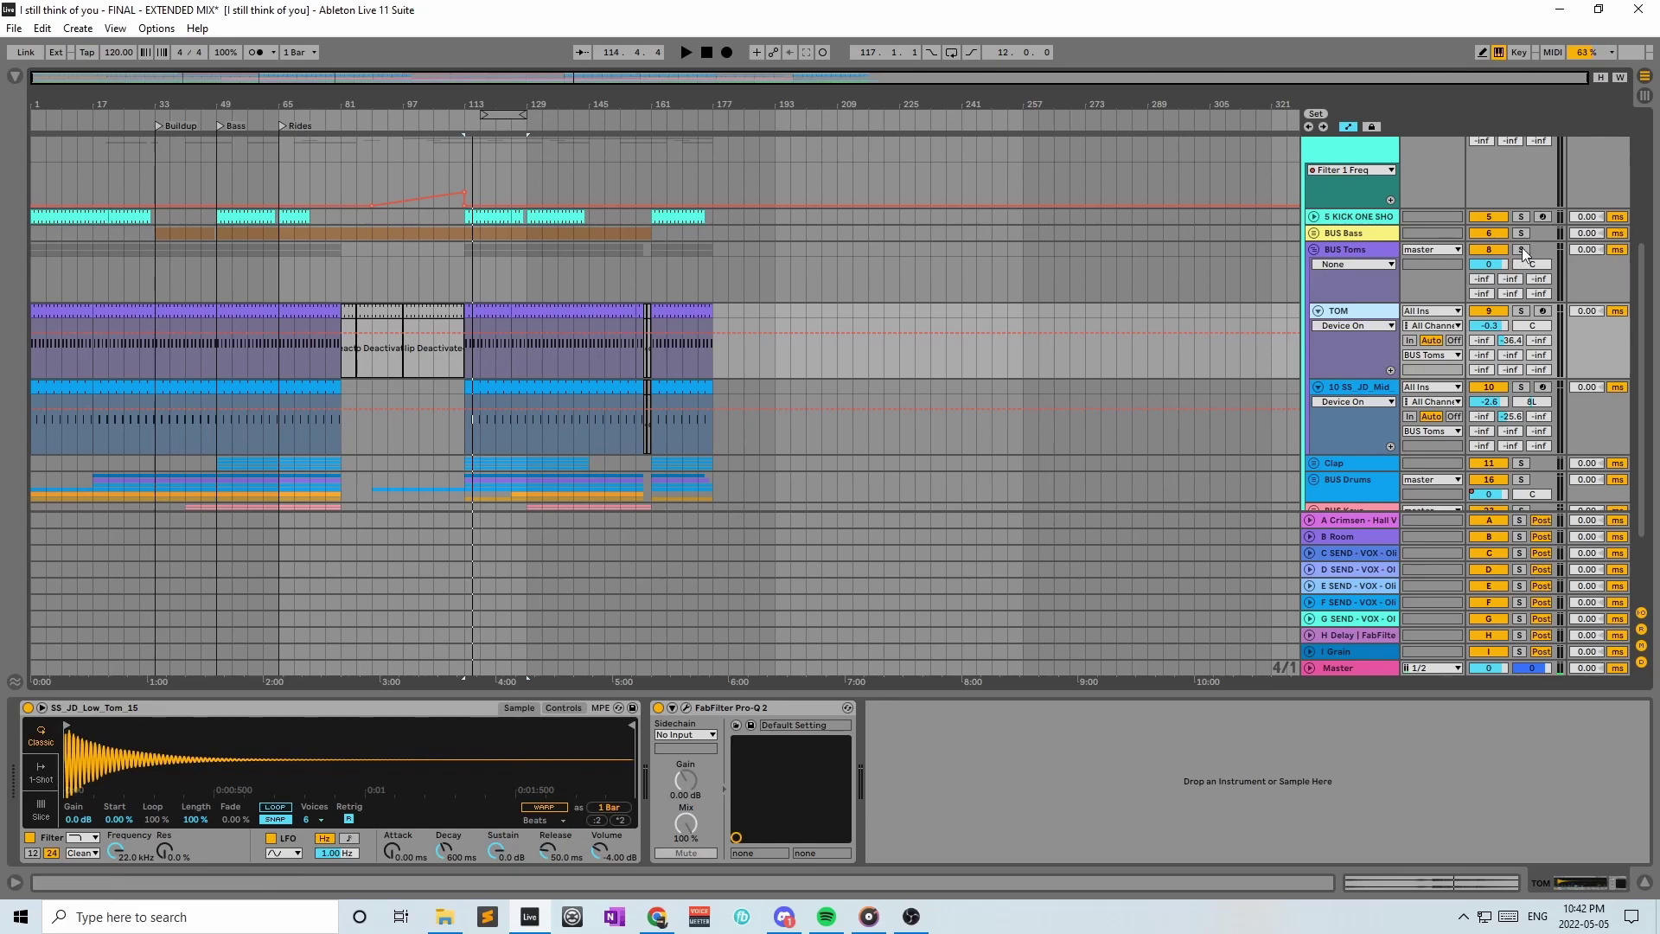
Highlight the TOM clips from bar 49 to 81 and both tom tracks from bar 49 to 65, leaving the insert marker at bar 49
left_click_drag(341, 363, 225, 366)
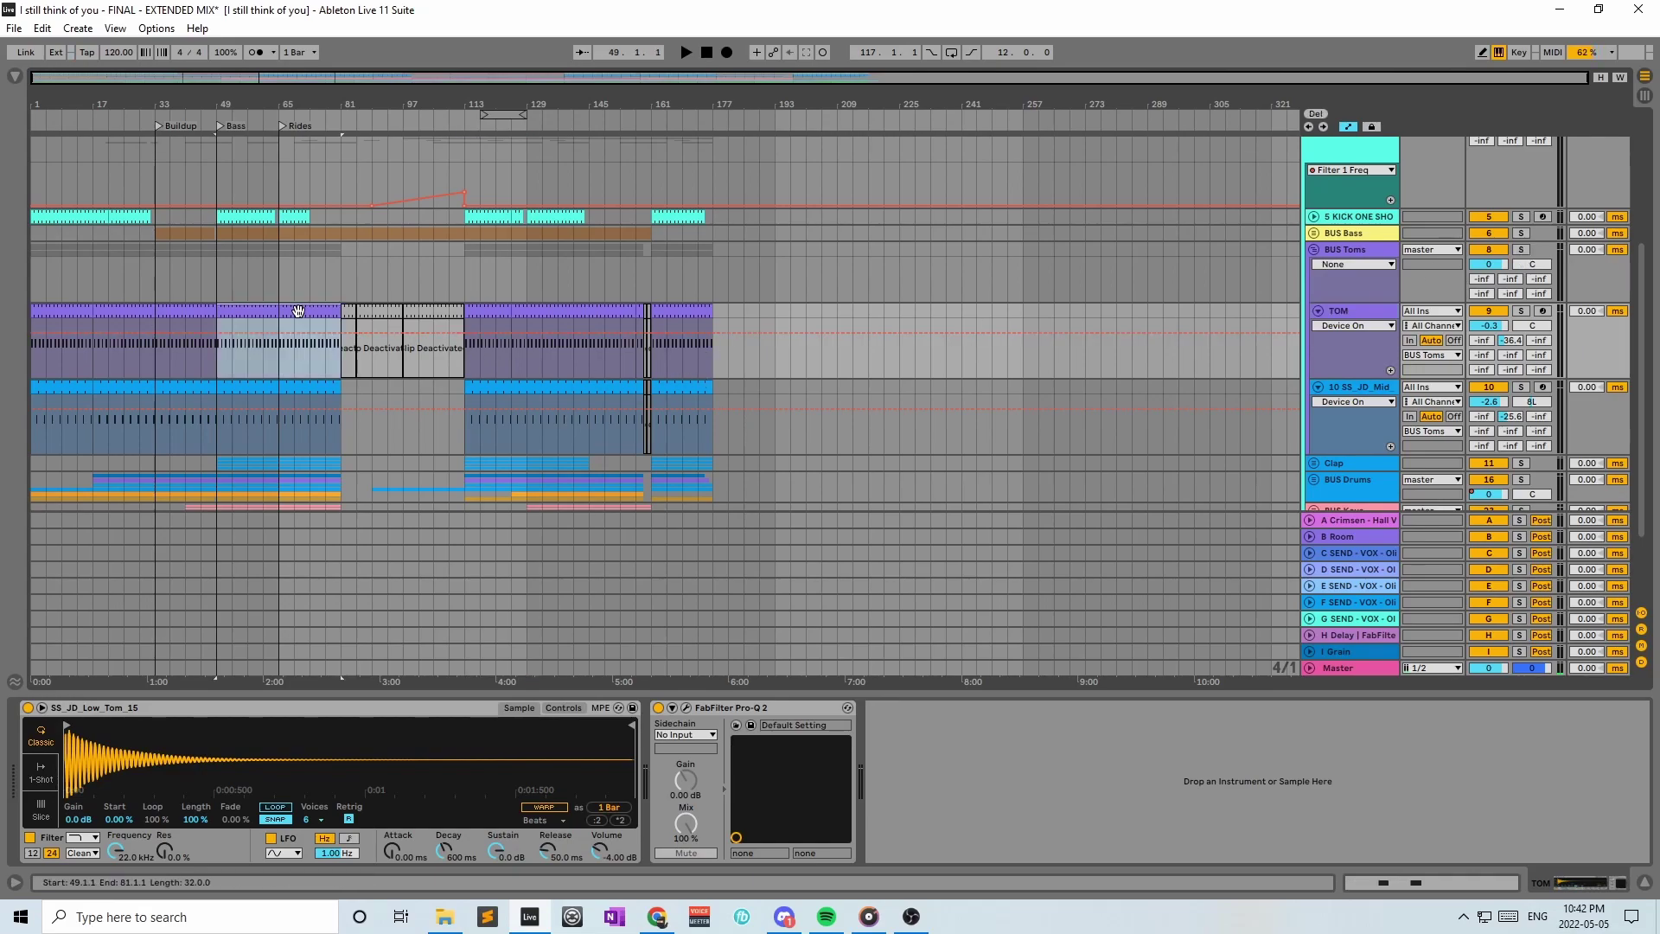
left_click(216, 358)
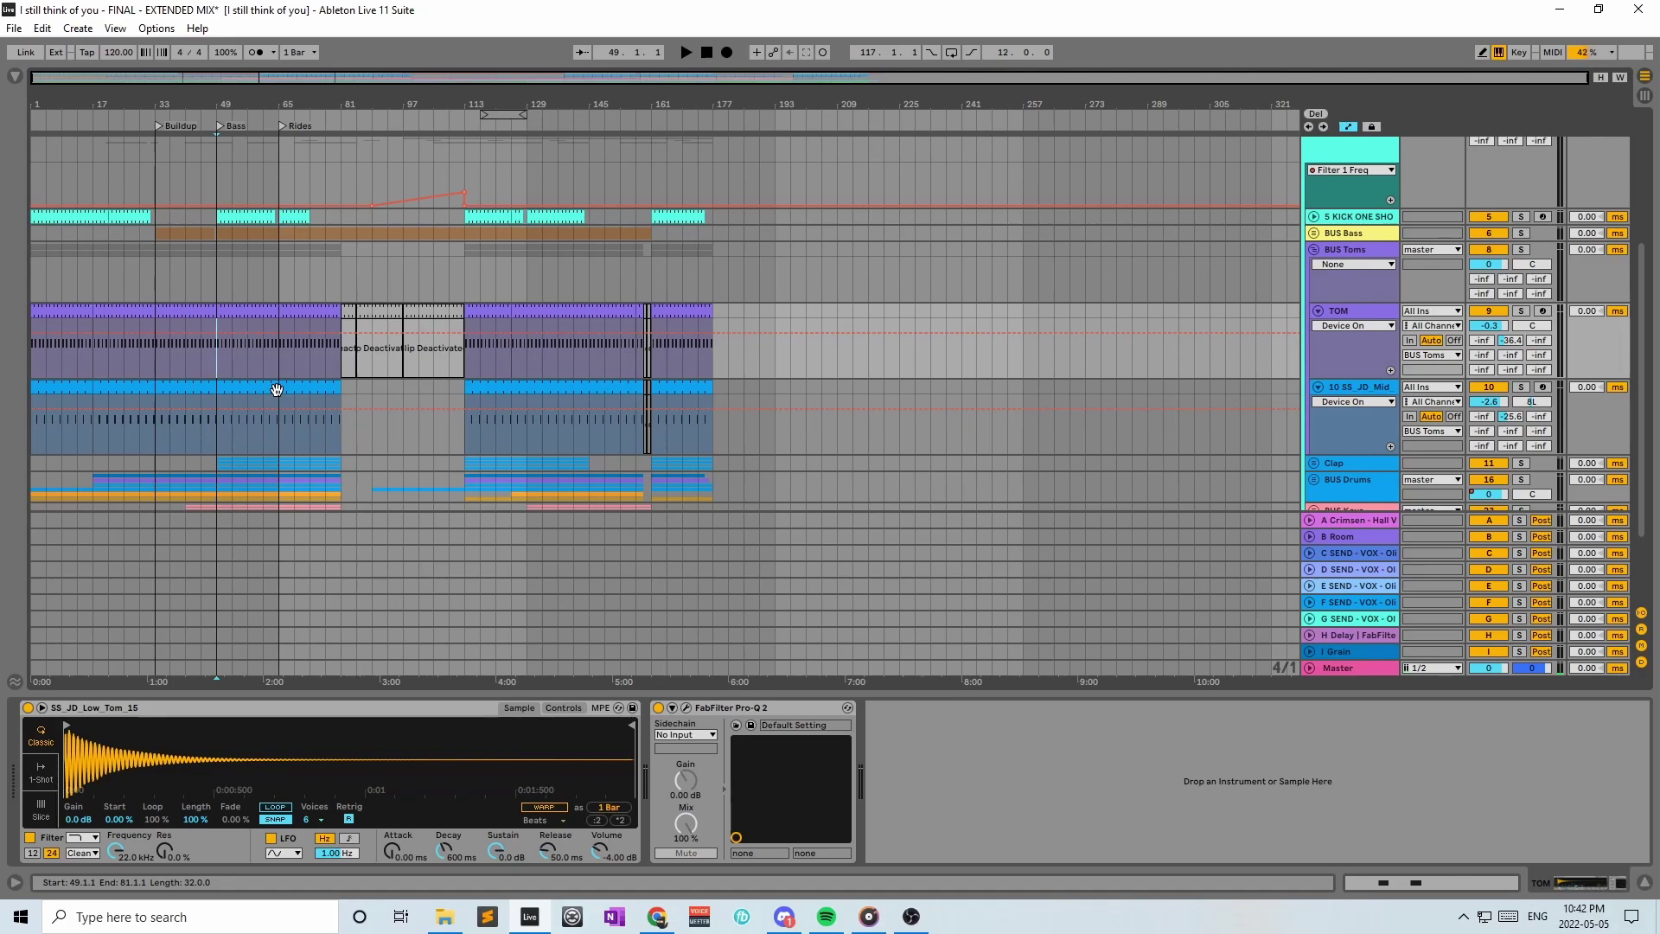
mouse_move(221, 356)
left_mouse_down()
mouse_move(276, 438)
mouse_move(226, 315)
mouse_move(211, 339)
left_mouse_up()
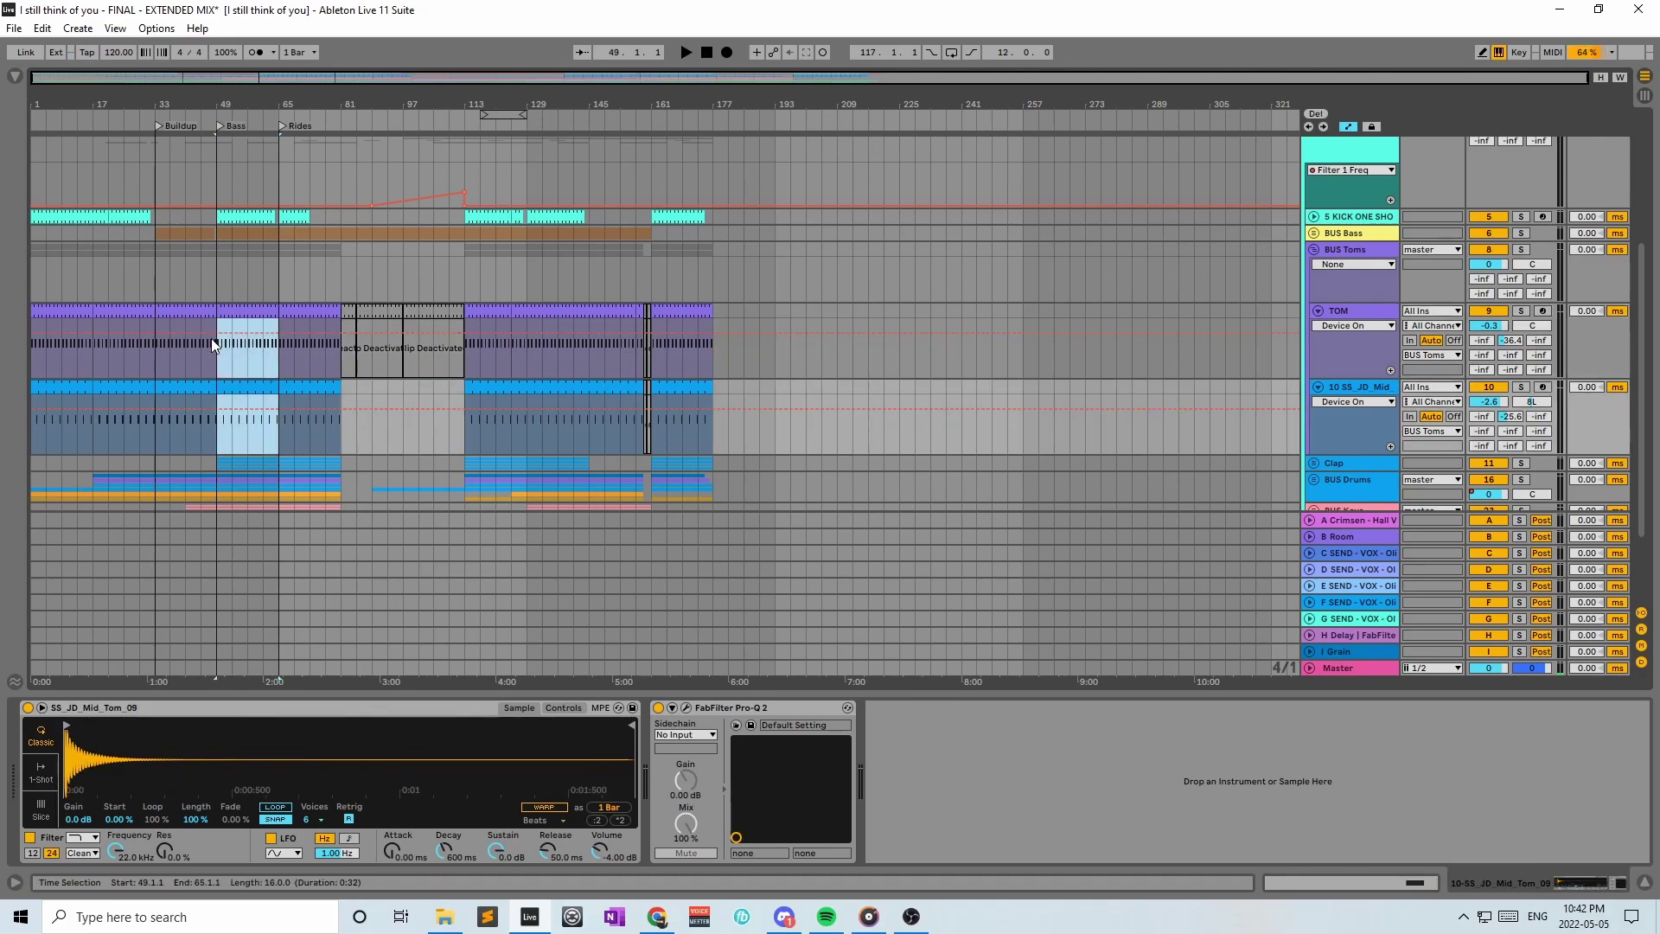
left_click(213, 365)
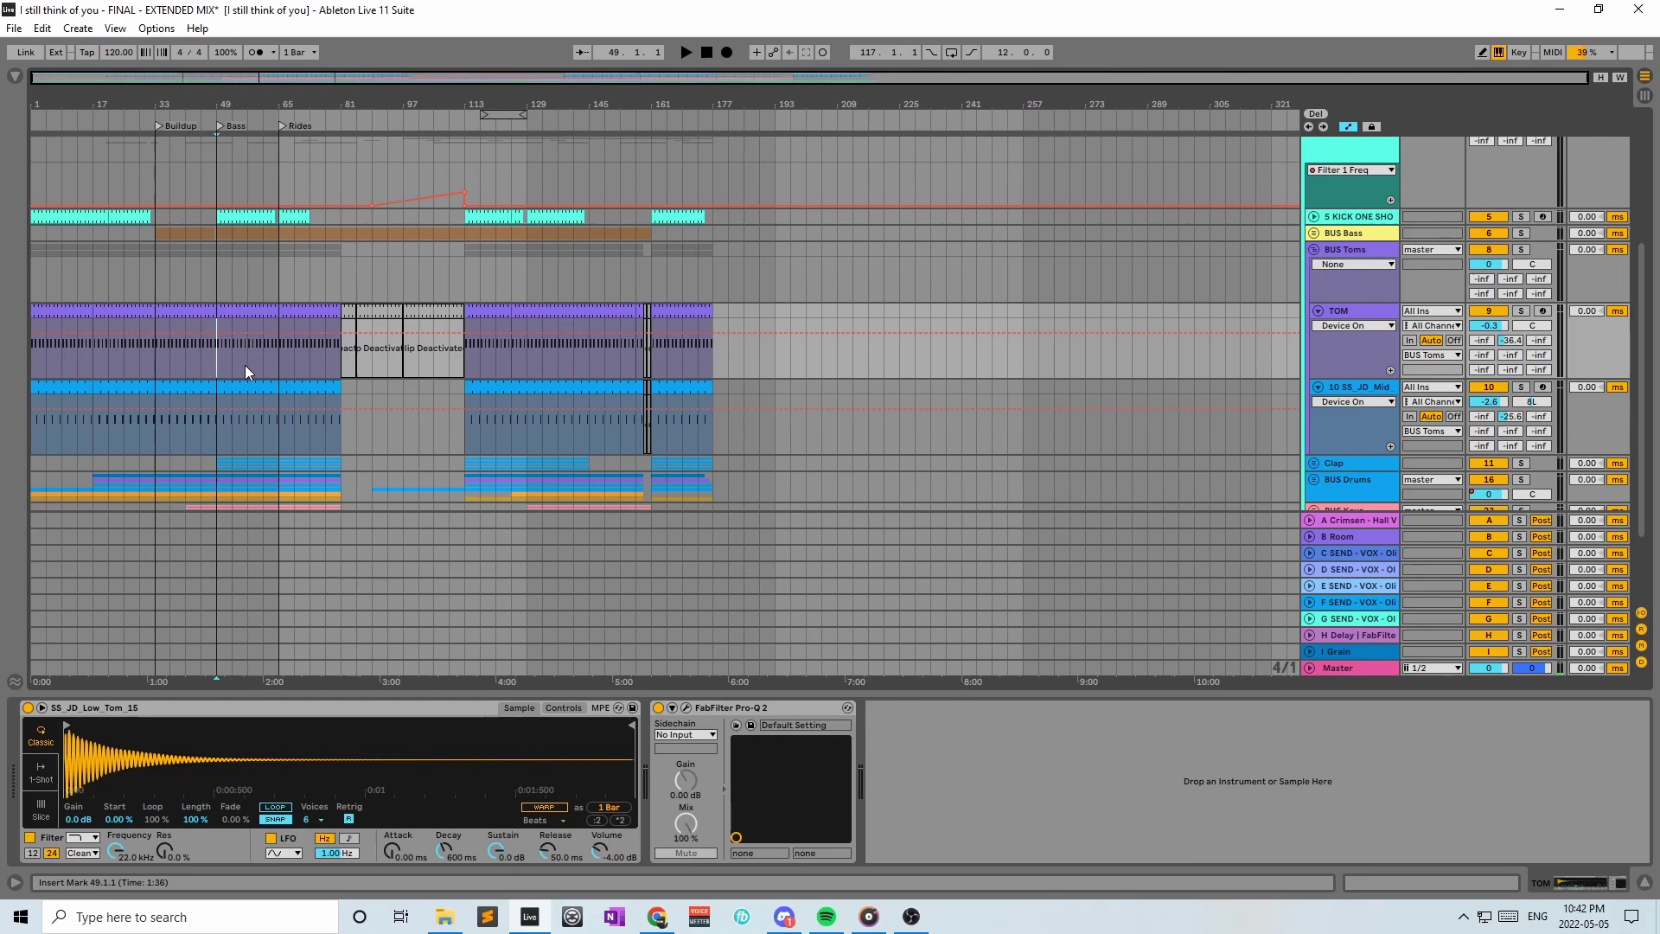
Look into the BUS Drums group and its device chain, fold it, and return to the tom tracks
scroll(249, 363, "down", 2)
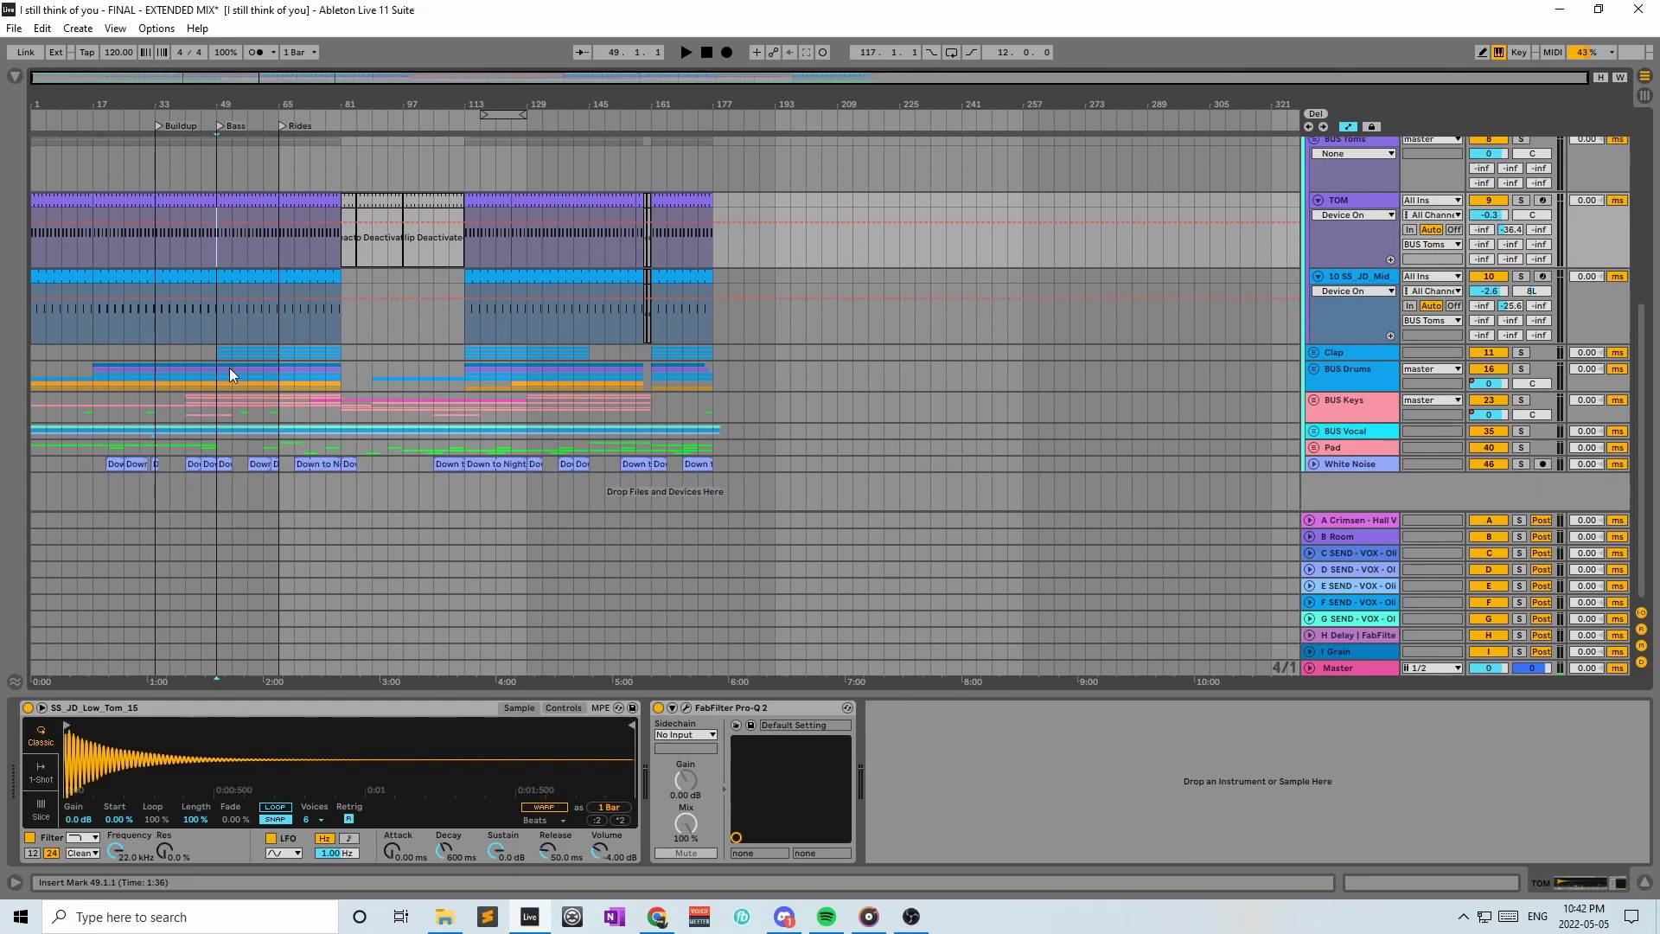
left_click(1332, 387)
left_click(1314, 371)
left_click(1314, 371)
scroll(1314, 424, "up", 2)
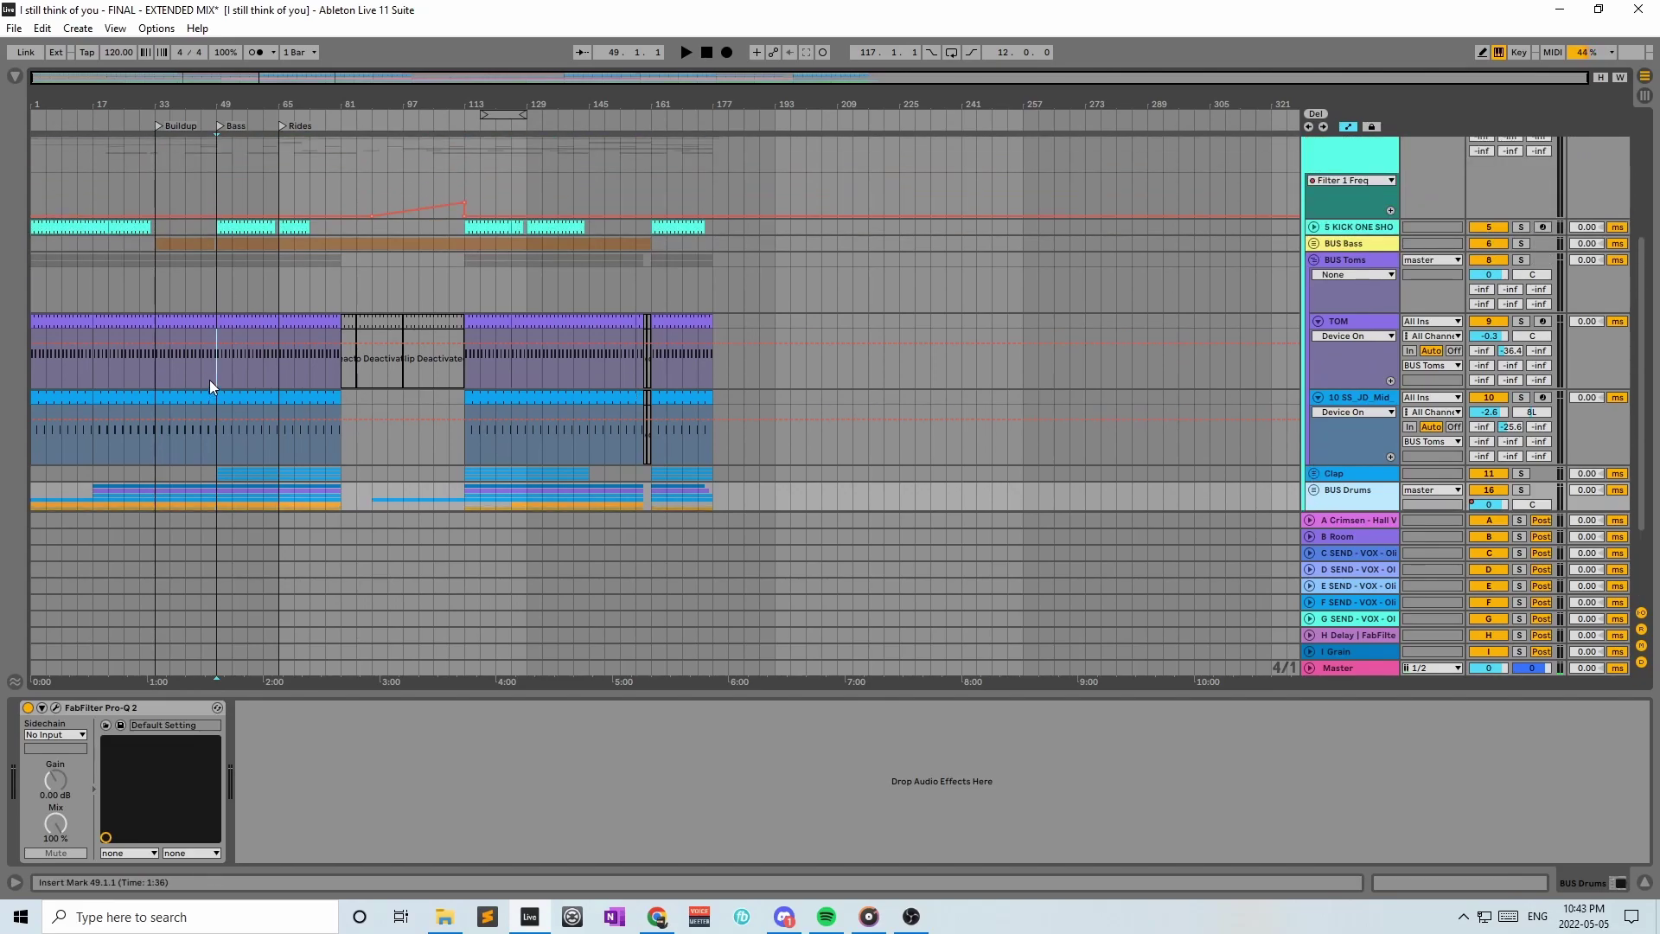
Select bars 49 to 65 on both tom tracks and solo the kick, BUS Toms, Clap and BUS Drums
left_click_drag(221, 387, 278, 434)
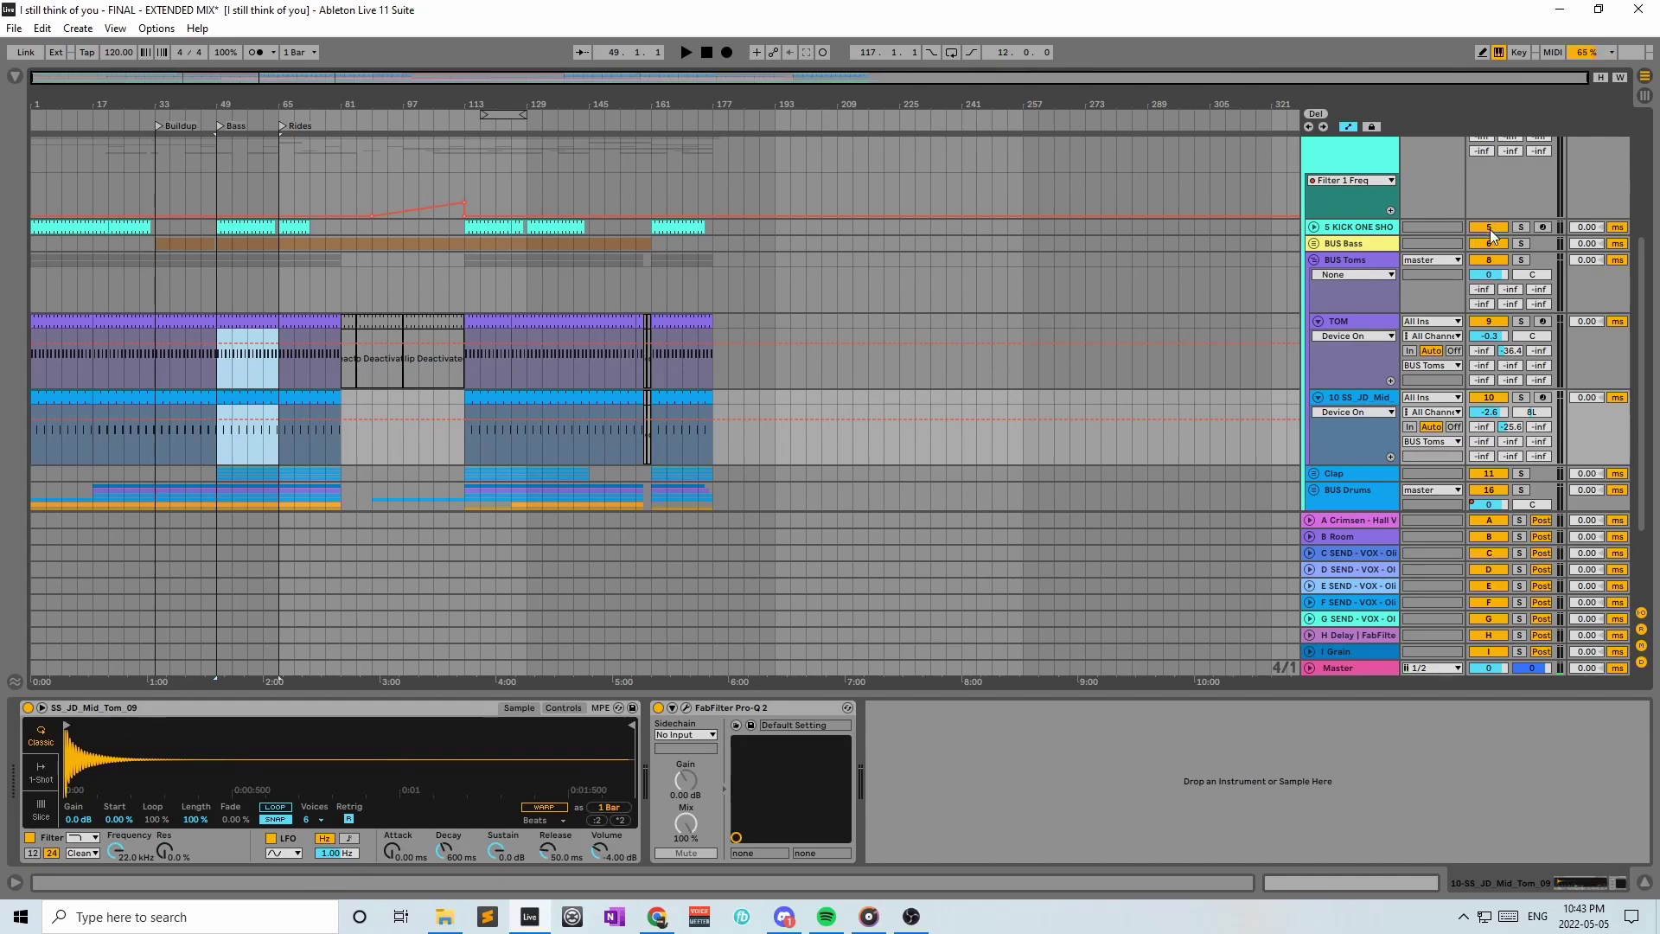
left_click(1520, 227)
left_click(1521, 259)
left_click(1522, 473)
left_click(1521, 489)
scroll(1209, 479, "down", 2)
scroll(1209, 478, "down", 1)
Play the soloed drum tracks from bar 49, stop playback, and clear all the solos
key("space")
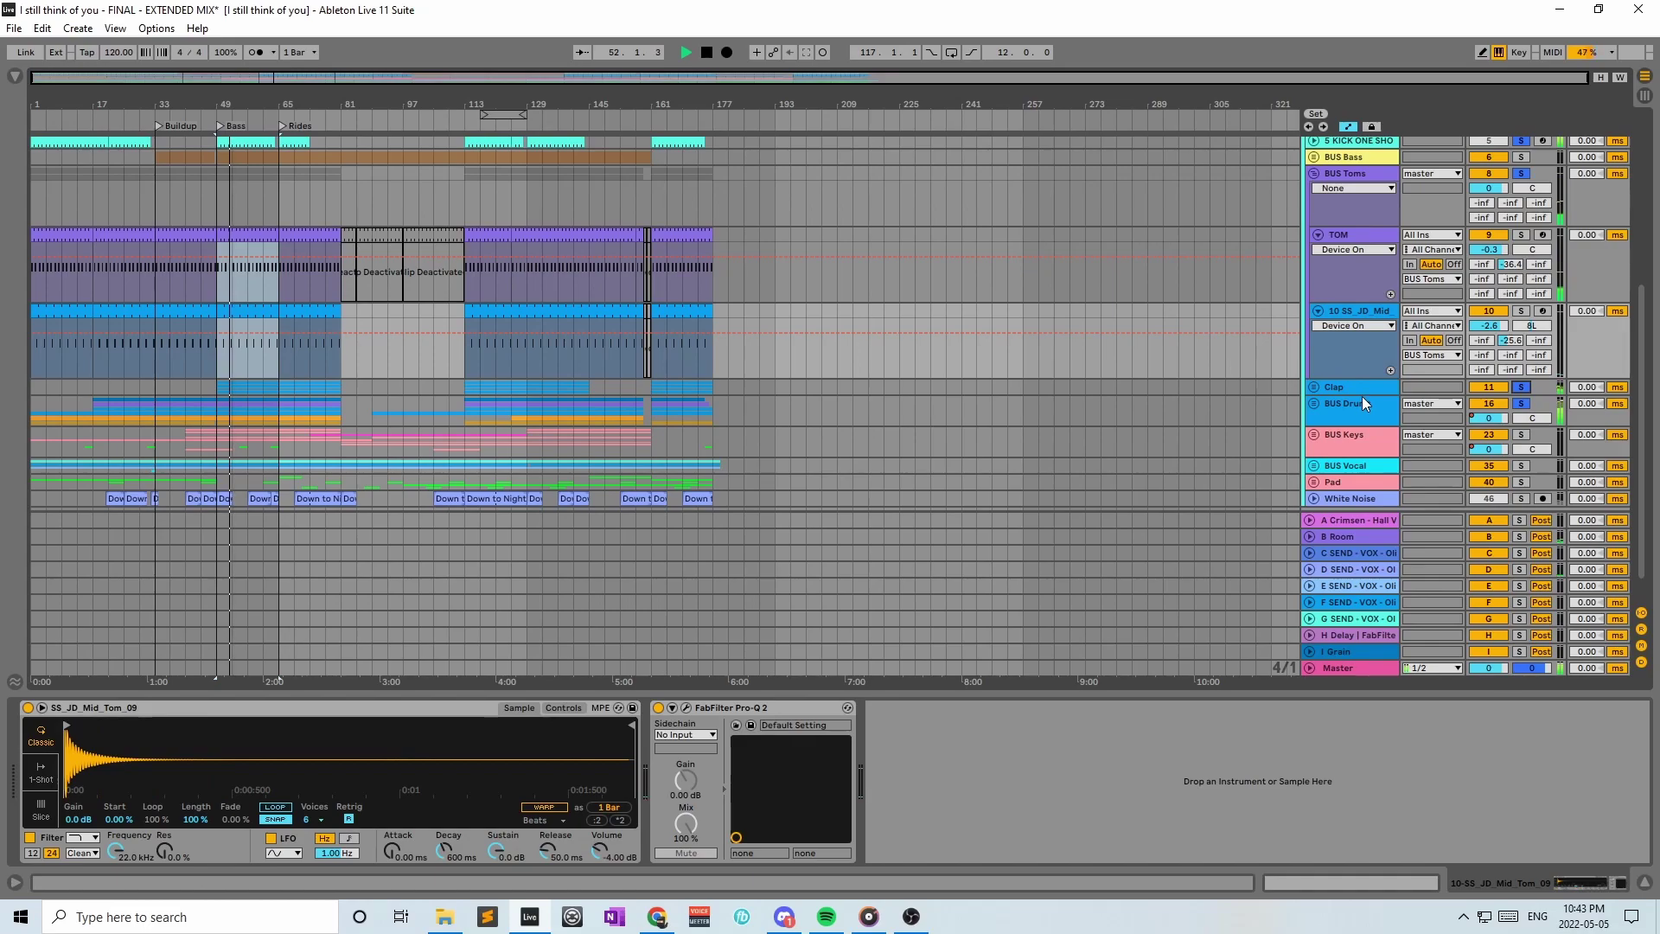
key("space")
left_click(1521, 403)
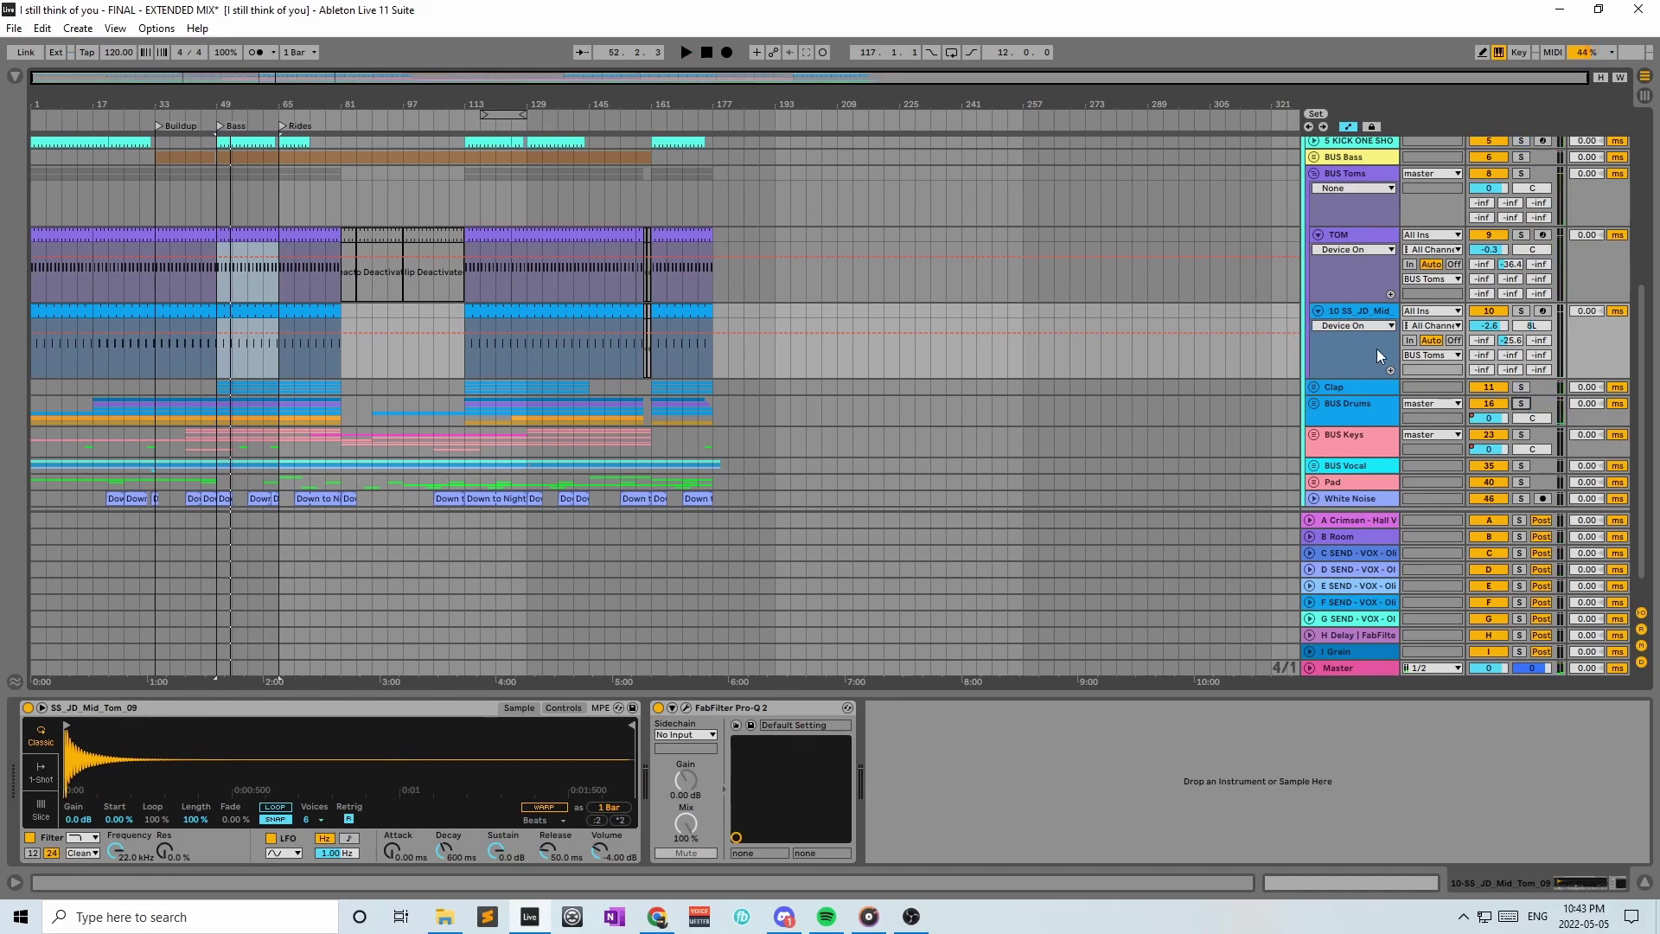
Fold the two tom tracks inside the BUS Toms group and select the group track
left_click(1317, 310)
left_click(1318, 234)
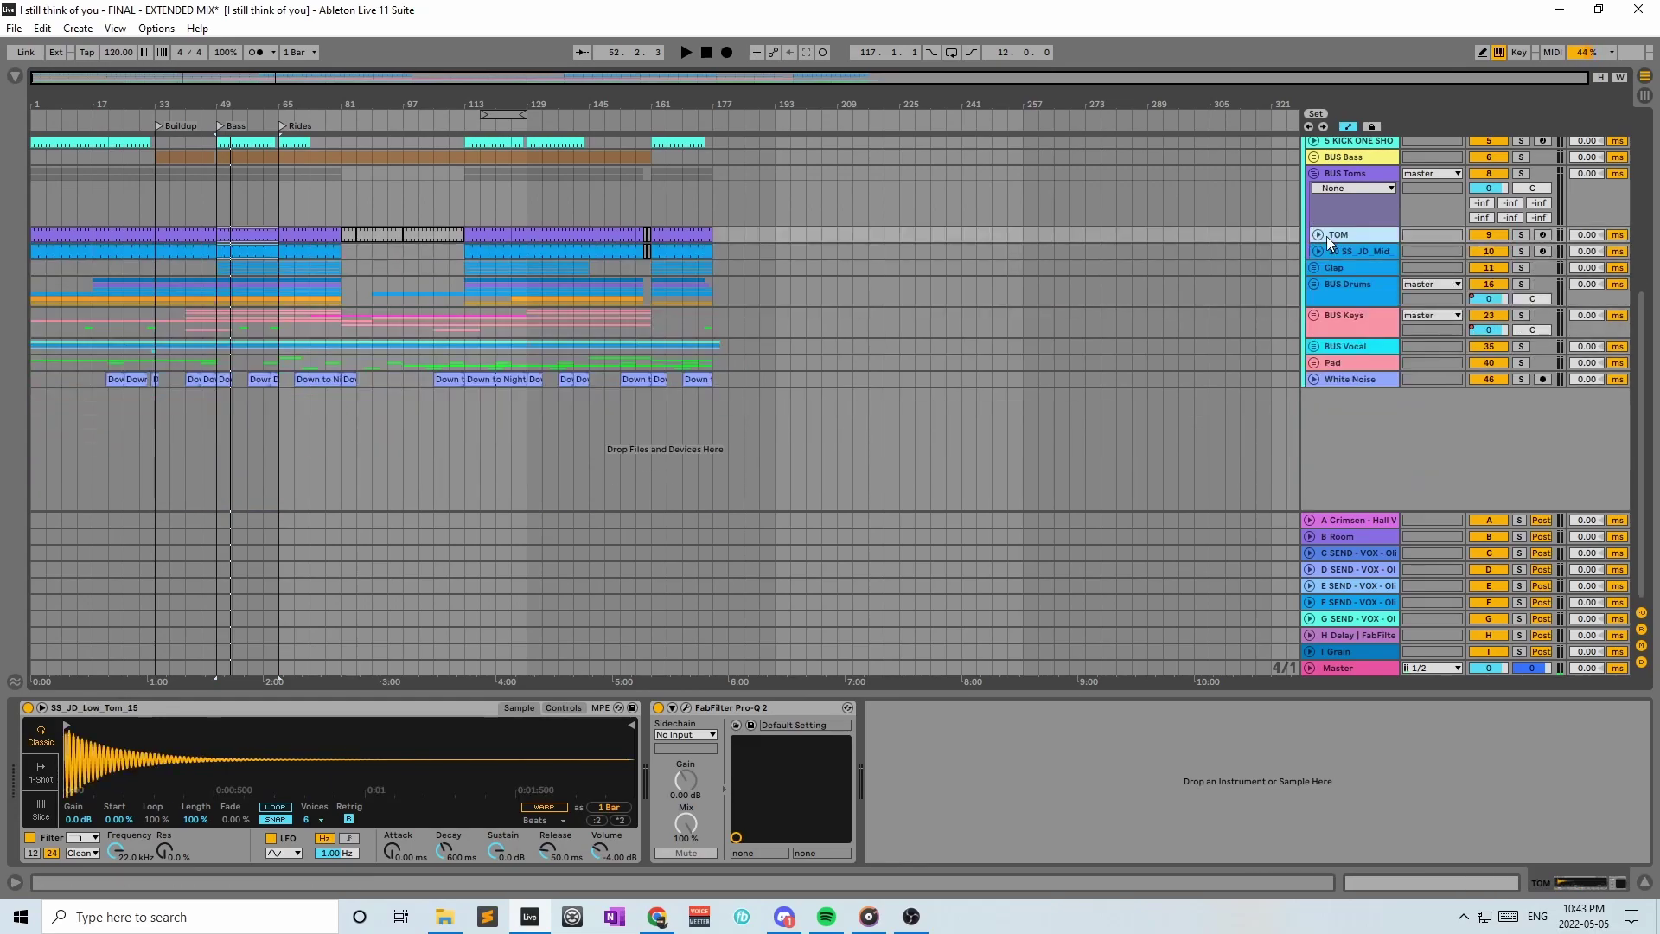
left_click(1341, 178)
scroll(1332, 216, "up", 1)
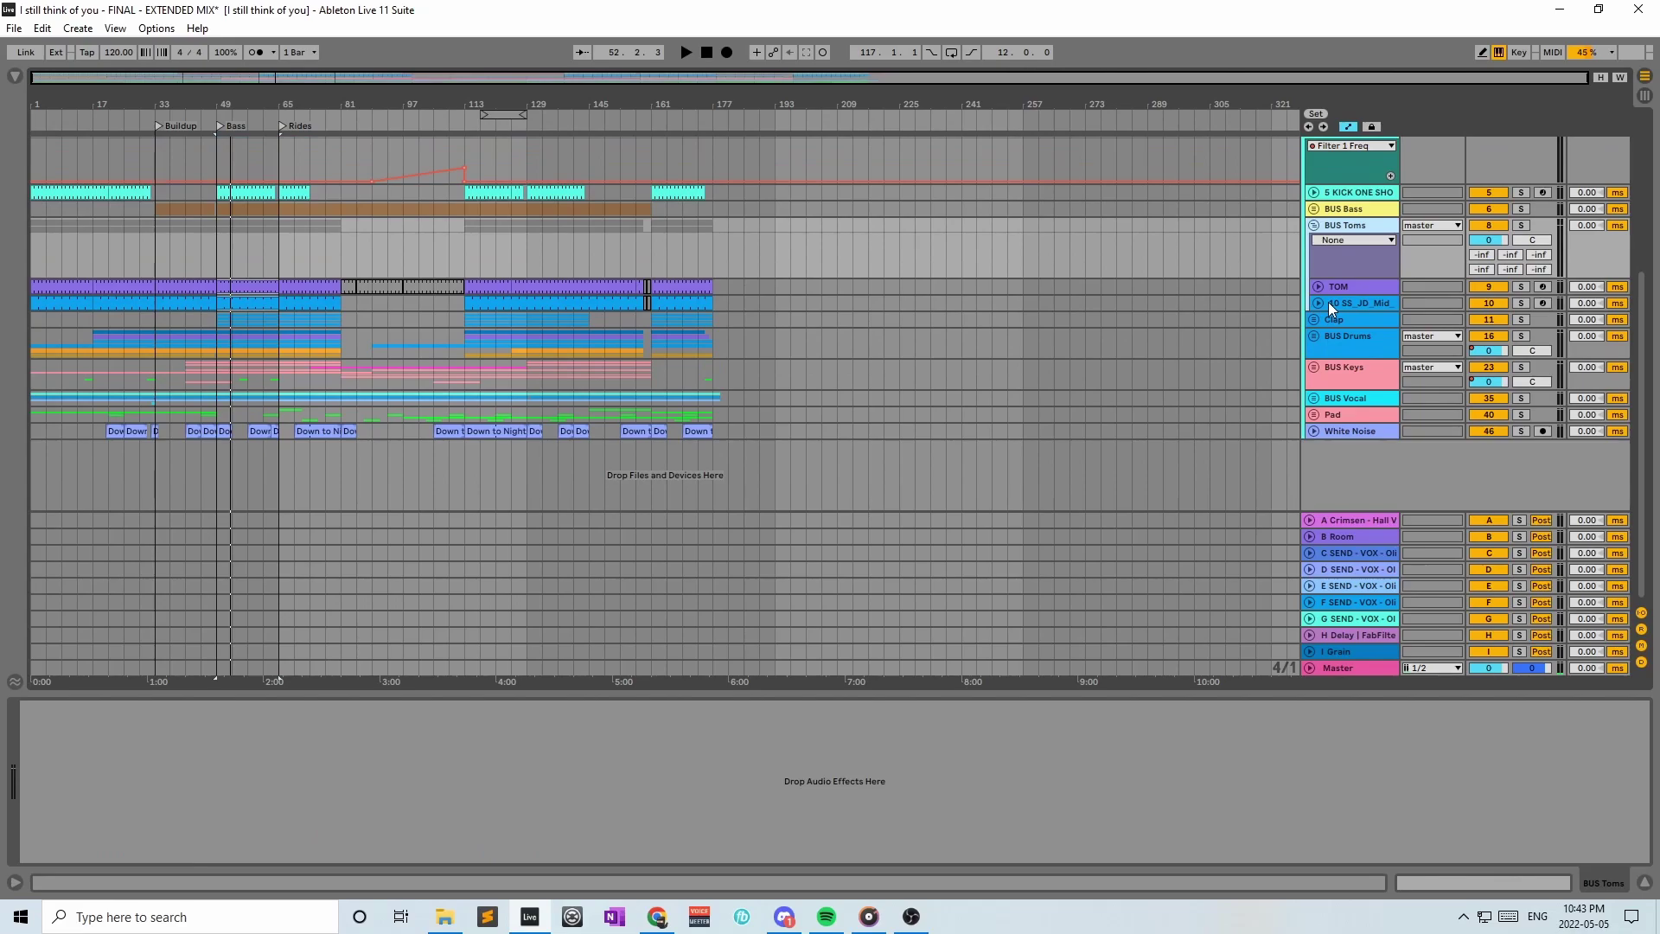